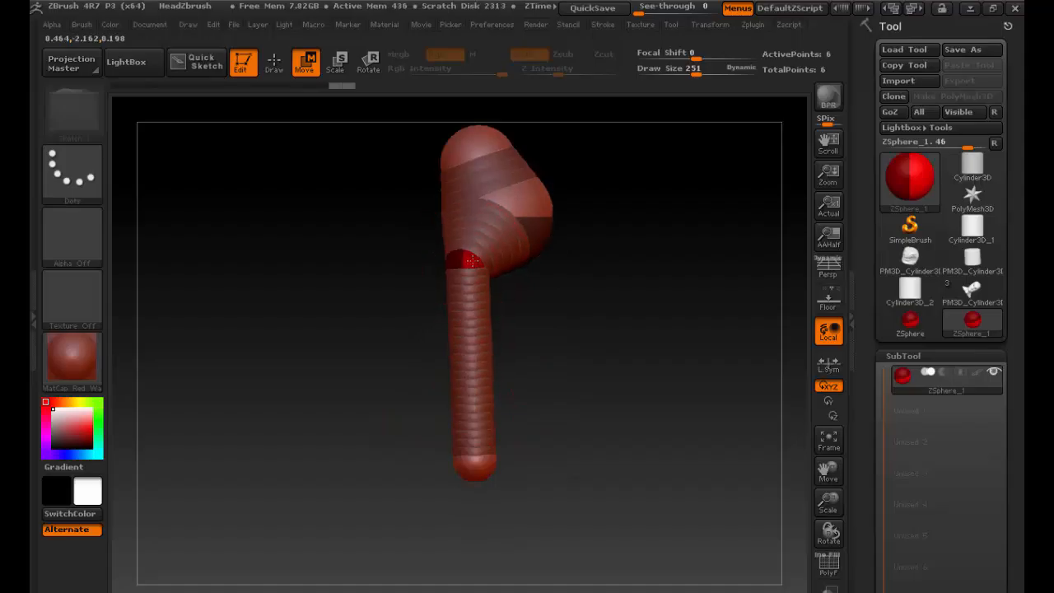
# Step: Shorten the upper legs by raising their end ZSpheres and shift the knees forward in the side view
pyautogui.moveTo(468, 261); pyautogui.dragTo(496, 216)
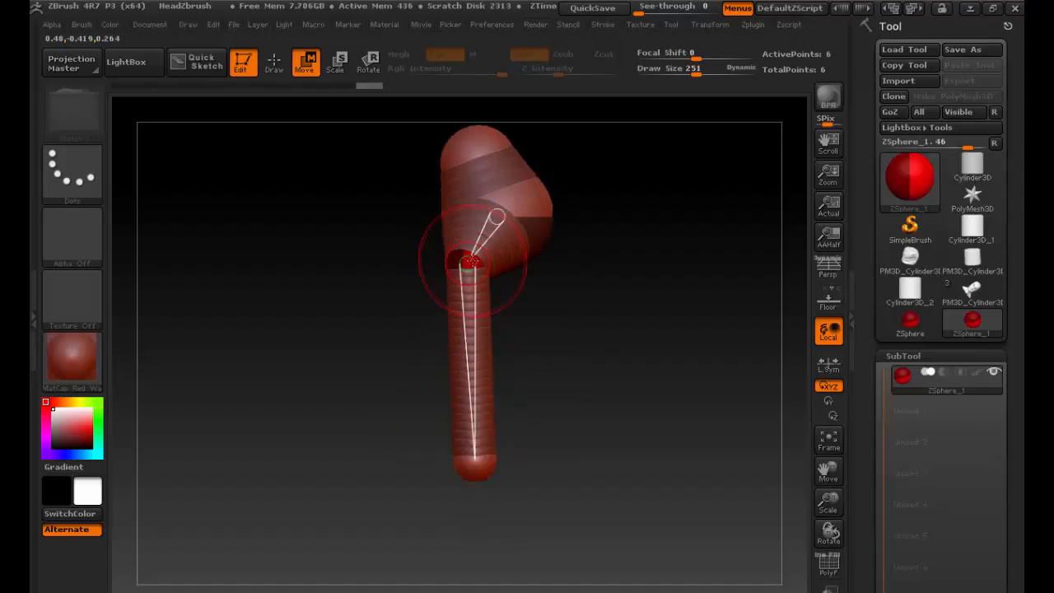
pyautogui.moveTo(475, 458); pyautogui.dragTo(480, 311)
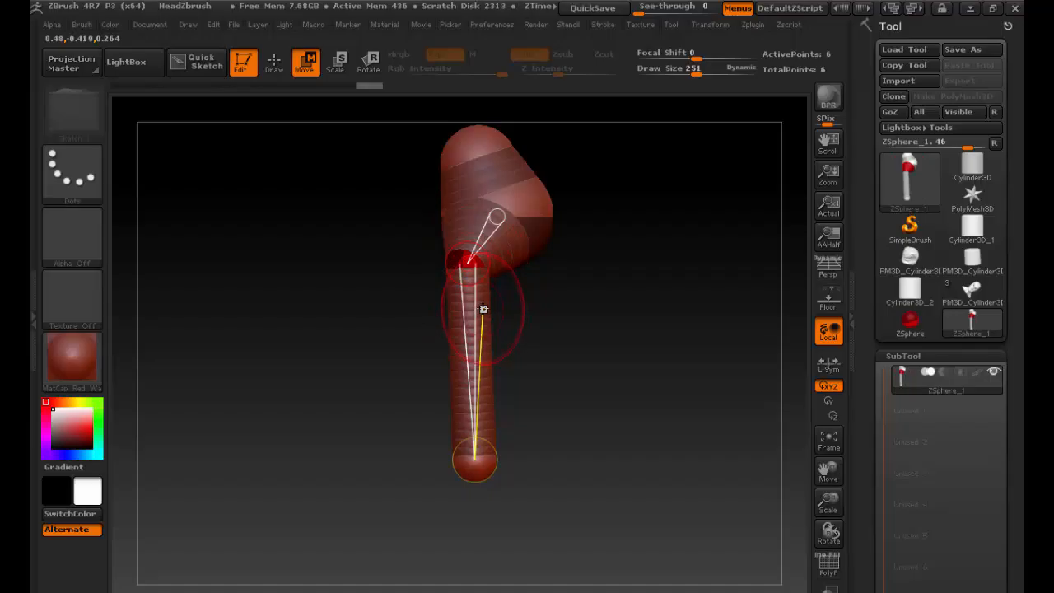
pyautogui.moveTo(484, 309); pyautogui.dragTo(505, 332)
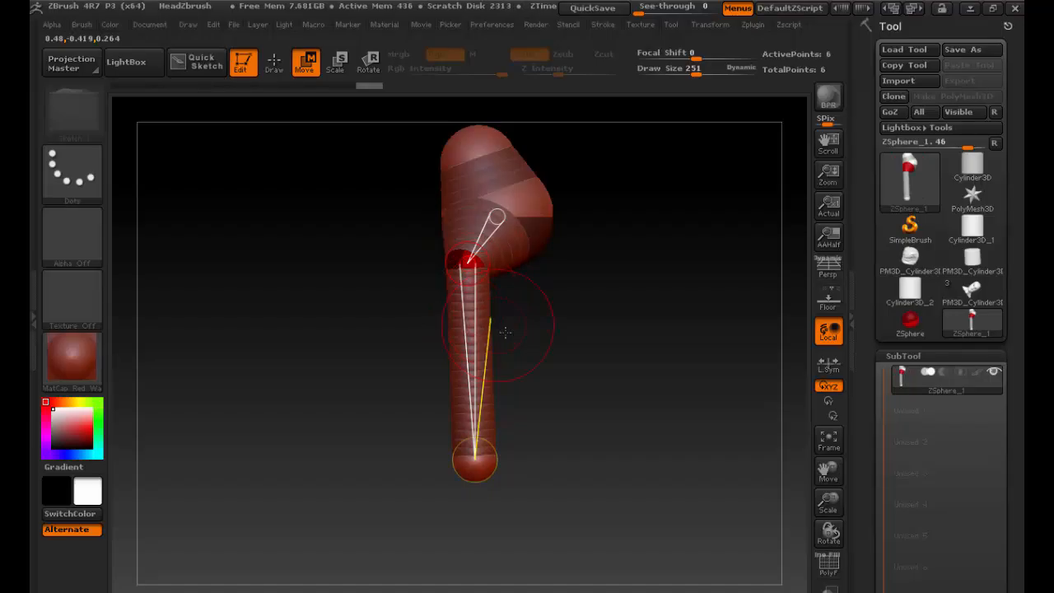
pyautogui.keyDown('alt'); pyautogui.moveTo(548, 442); pyautogui.dragTo(534, 382); pyautogui.keyUp('alt')
pyautogui.moveTo(456, 410); pyautogui.dragTo(415, 369)
# Step: Add a ZSphere at the knee and pull it down to form the lower legs, using a draw size of 162
pyautogui.press('q')
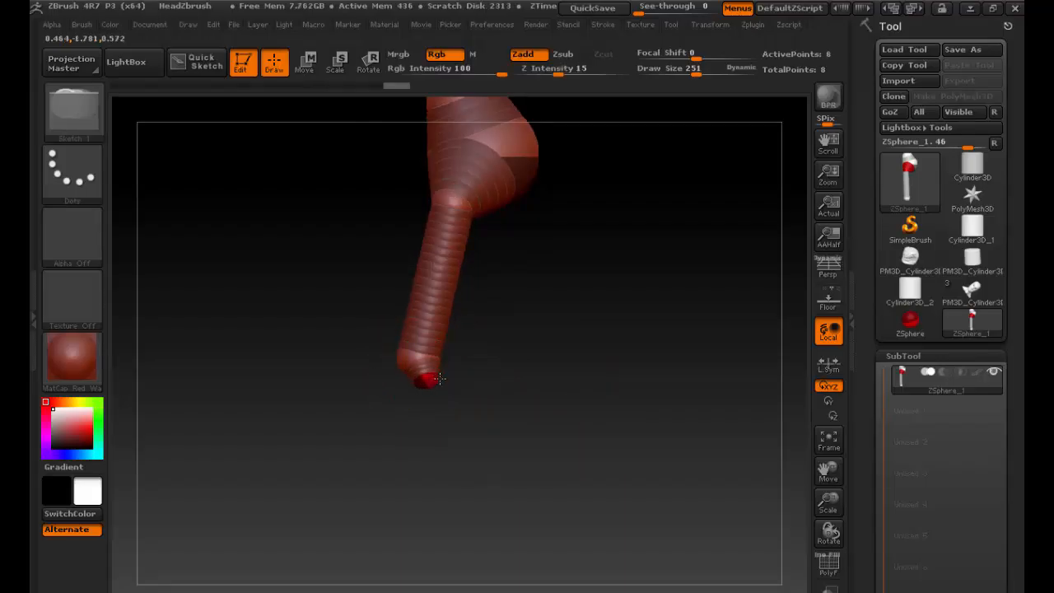
pyautogui.press('w')
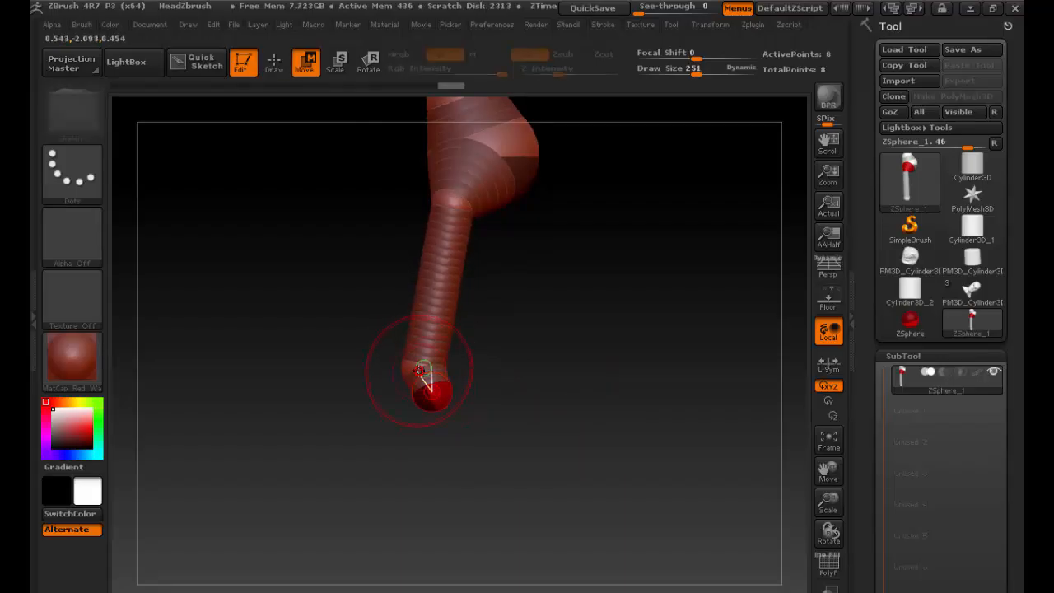
pyautogui.press('s')
pyautogui.moveTo(420, 371)
pyautogui.mouseDown()
pyautogui.moveTo(410, 370)
pyautogui.moveTo(456, 443)
pyautogui.moveTo(470, 570)
pyautogui.mouseUp()
pyautogui.keyDown('alt'); pyautogui.moveTo(536, 484); pyautogui.dragTo(512, 452); pyautogui.keyUp('alt')
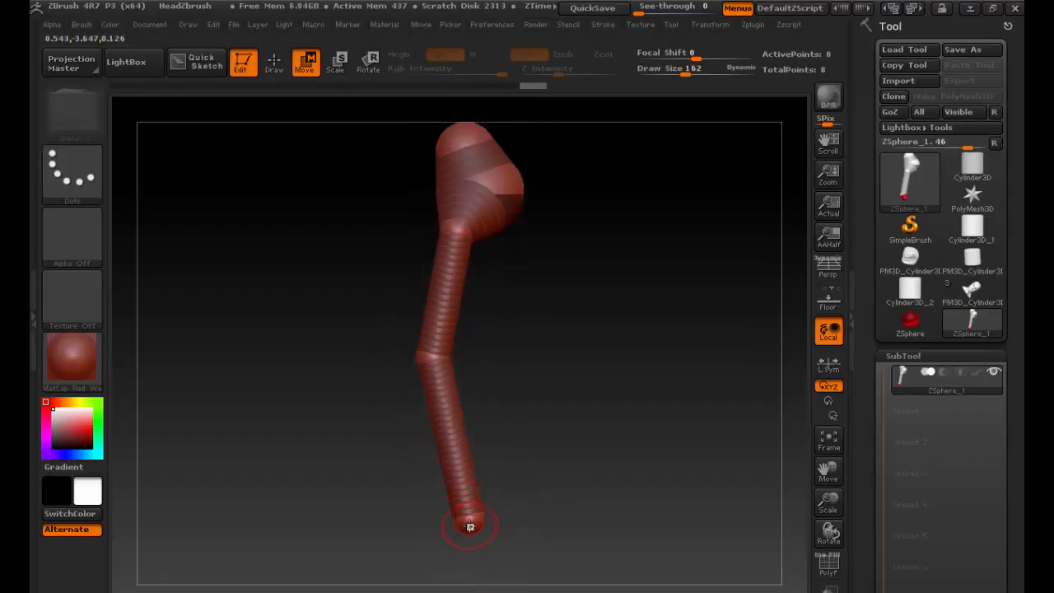
pyautogui.moveTo(490, 510); pyautogui.dragTo(554, 496)
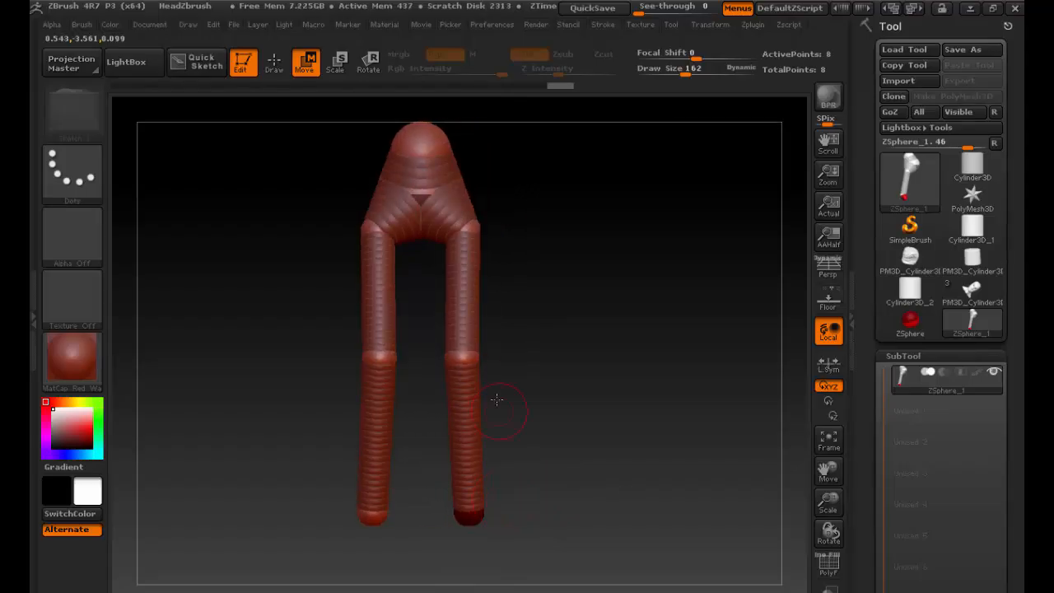
# Step: Move the knees slightly outward and add a small ZSphere at the lower end of each leg
pyautogui.moveTo(460, 355); pyautogui.dragTo(472, 354)
pyautogui.keyDown('alt'); pyautogui.moveTo(529, 469); pyautogui.dragTo(523, 377); pyautogui.keyUp('alt')
pyautogui.press('q')
pyautogui.moveTo(468, 429); pyautogui.dragTo(468, 435)
pyautogui.press('w')
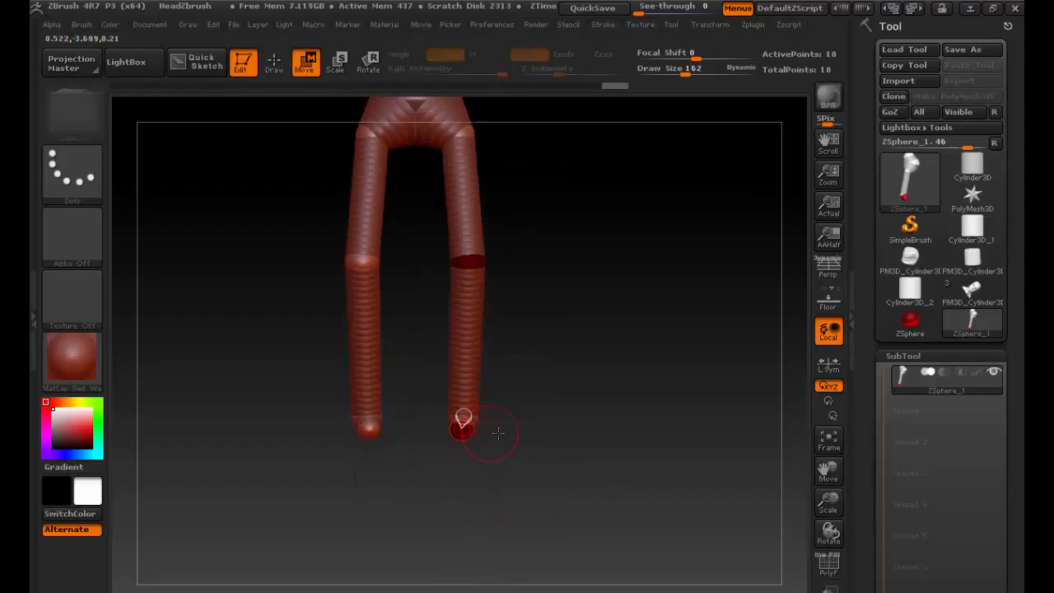
pyautogui.moveTo(553, 434)
pyautogui.keyDown('shift'); pyautogui.mouseDown()
pyautogui.moveTo(421, 432)
pyautogui.moveTo(522, 423)
pyautogui.moveTo(494, 388)
pyautogui.moveTo(544, 375)
pyautogui.moveTo(562, 356)
pyautogui.moveTo(533, 419)
pyautogui.mouseUp(); pyautogui.keyUp('shift')
# Step: Add a ZSphere on top of the pelvis and pull it upward to form the torso
pyautogui.press('q')
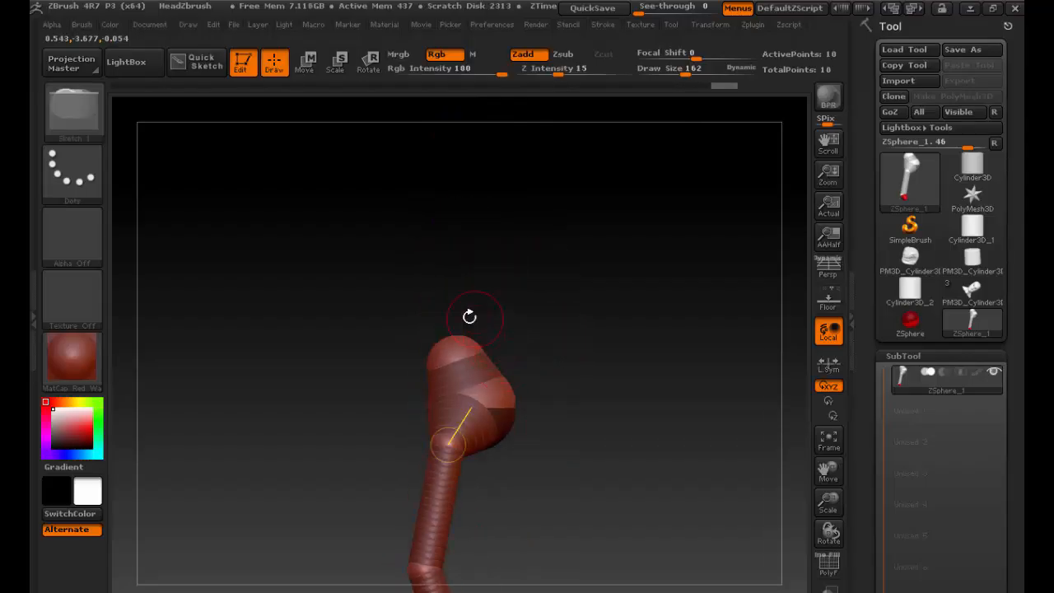
pyautogui.moveTo(471, 313); pyautogui.dragTo(502, 323)
pyautogui.click(391, 338)
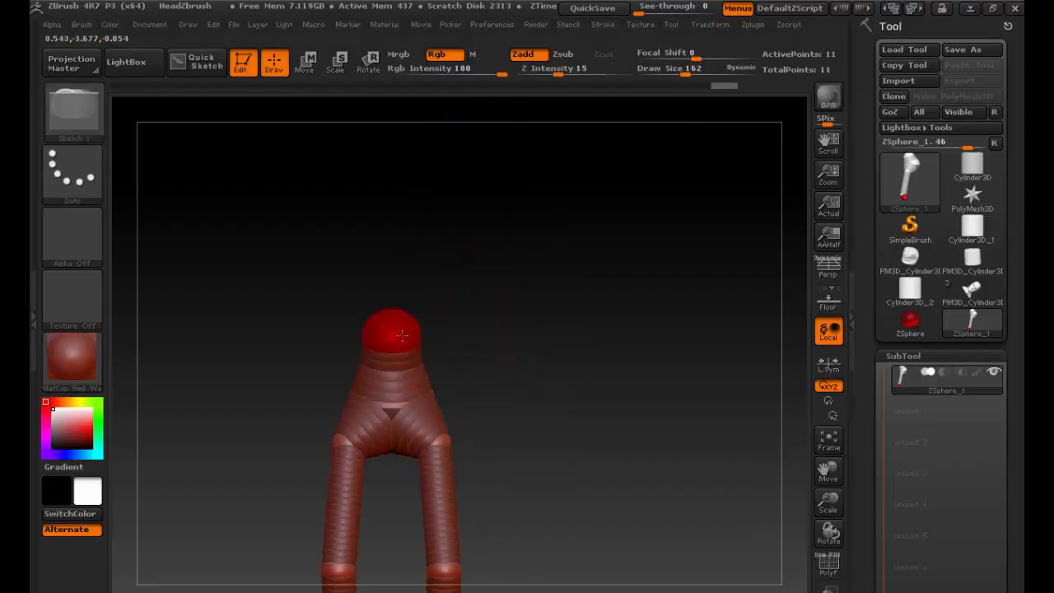
pyautogui.press('w')
pyautogui.moveTo(389, 317); pyautogui.dragTo(484, 378)
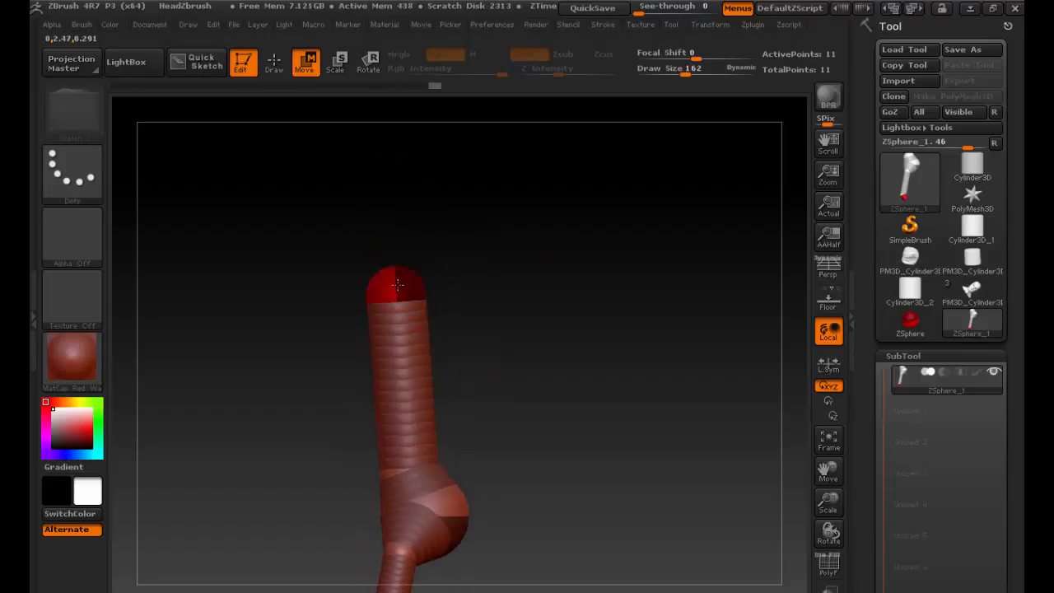
# Step: Add mirrored shoulder ZSpheres at the top of the torso and extend the arms diagonally downward from them
pyautogui.press('q')
pyautogui.moveTo(443, 278); pyautogui.dragTo(561, 290)
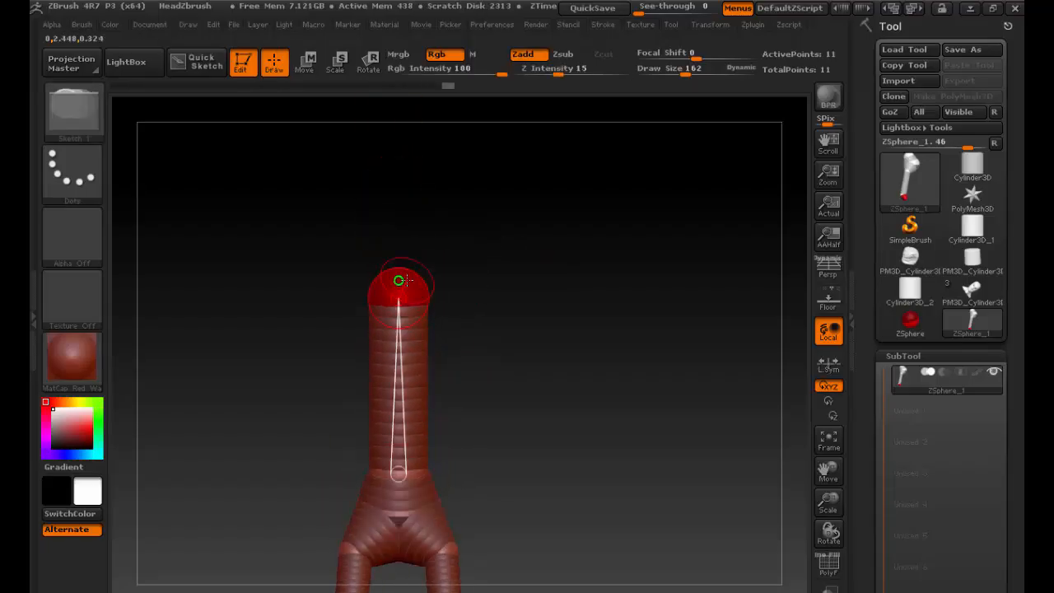
pyautogui.moveTo(407, 280)
pyautogui.mouseDown()
pyautogui.moveTo(503, 275)
pyautogui.moveTo(532, 302)
pyautogui.moveTo(601, 313)
pyautogui.moveTo(583, 456)
pyautogui.mouseUp()
pyautogui.press('w')
pyautogui.press('q')
pyautogui.press('w')
pyautogui.click(445, 281)
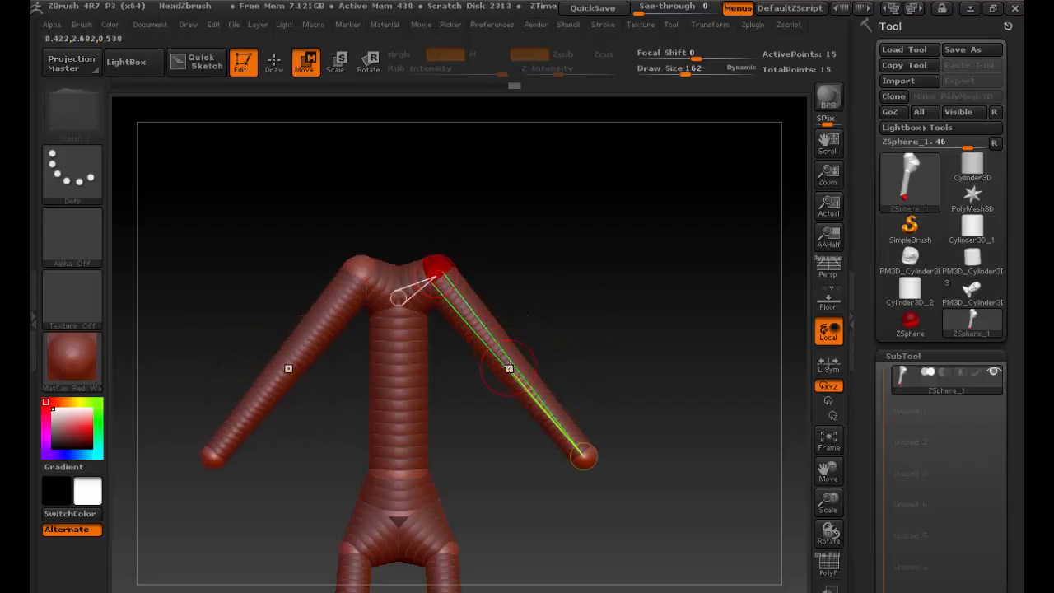
# Step: Insert elbow ZSpheres midway along the arms and reposition the elbows and hand ends closer to the body
pyautogui.press('q')
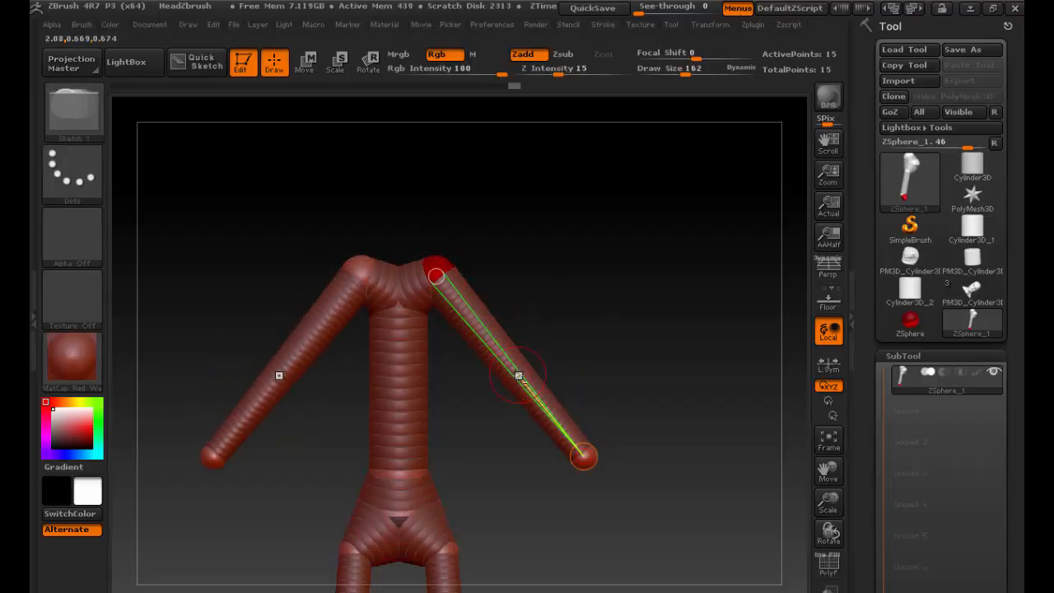
pyautogui.keyDown('ctrl'); pyautogui.click(515, 376); pyautogui.keyUp('ctrl')
pyautogui.click(515, 377)
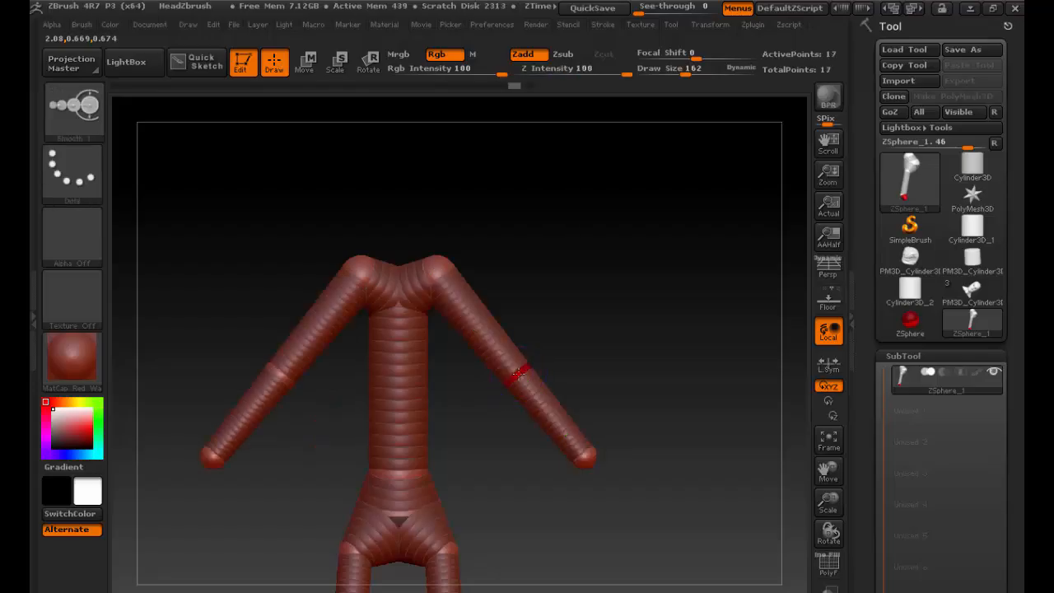
pyautogui.press('w')
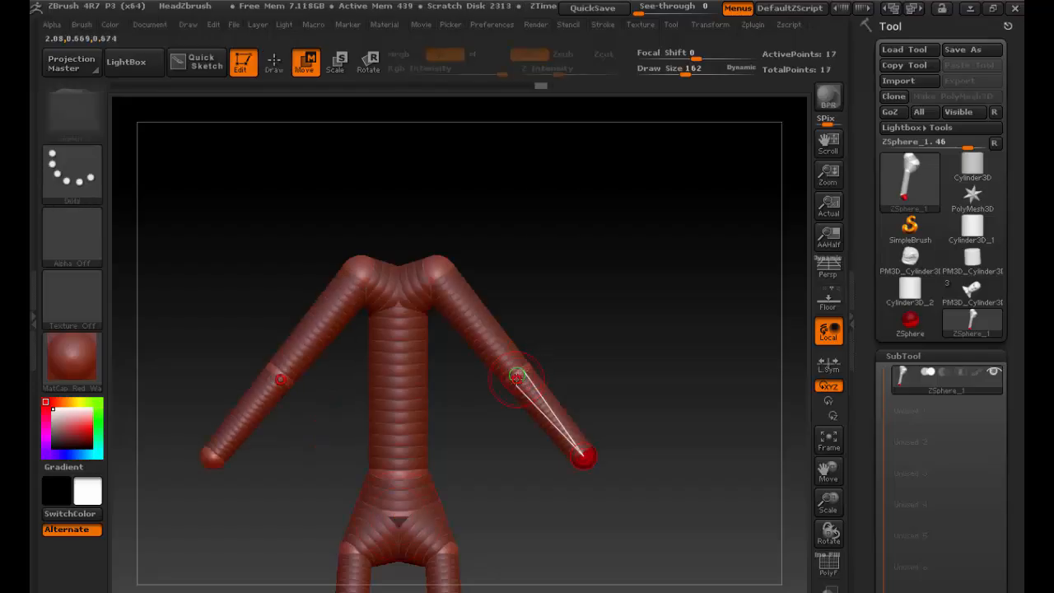
pyautogui.moveTo(518, 375); pyautogui.dragTo(531, 350)
pyautogui.moveTo(584, 458); pyautogui.dragTo(553, 471)
pyautogui.moveTo(531, 350); pyautogui.dragTo(506, 374)
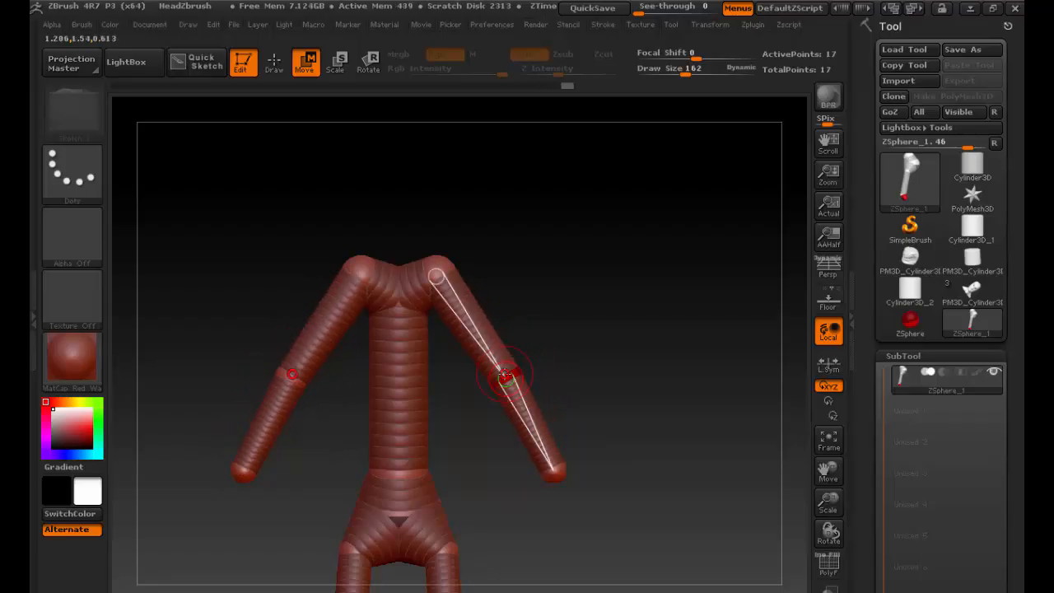
# Step: Bend the arms by adjusting the elbows and pulling the hand ends in beside the hips
pyautogui.press('q')
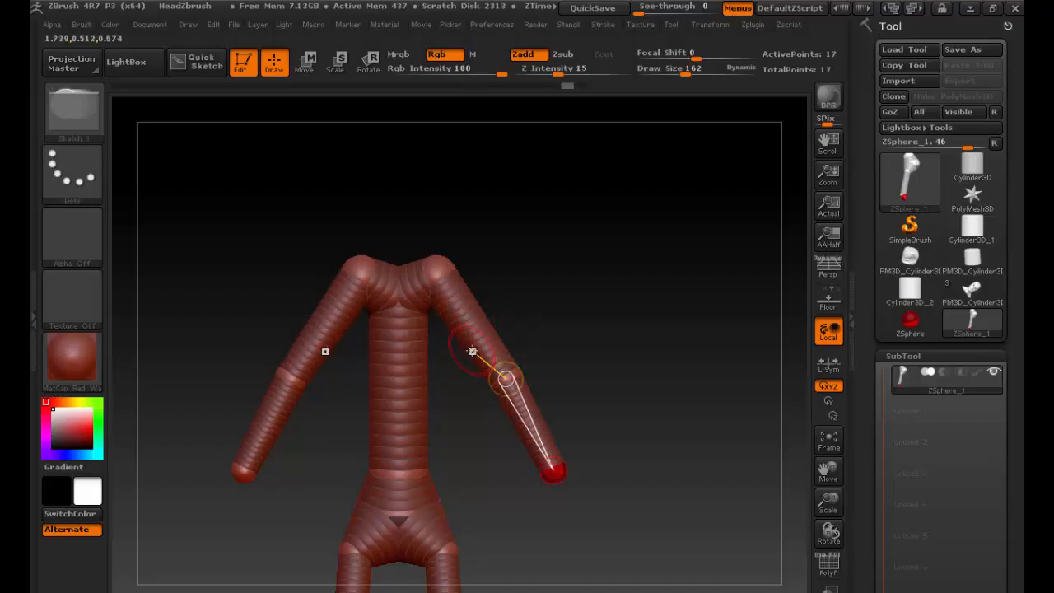
pyautogui.press('w')
pyautogui.moveTo(506, 377)
pyautogui.mouseDown()
pyautogui.moveTo(514, 369)
pyautogui.moveTo(495, 392)
pyautogui.mouseUp()
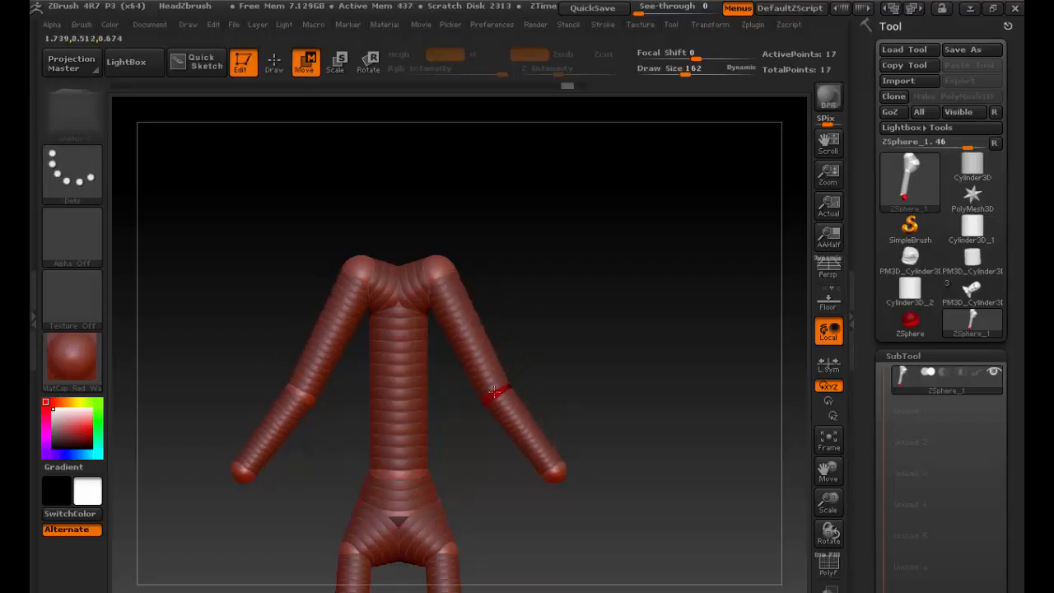
pyautogui.moveTo(558, 476); pyautogui.dragTo(466, 493)
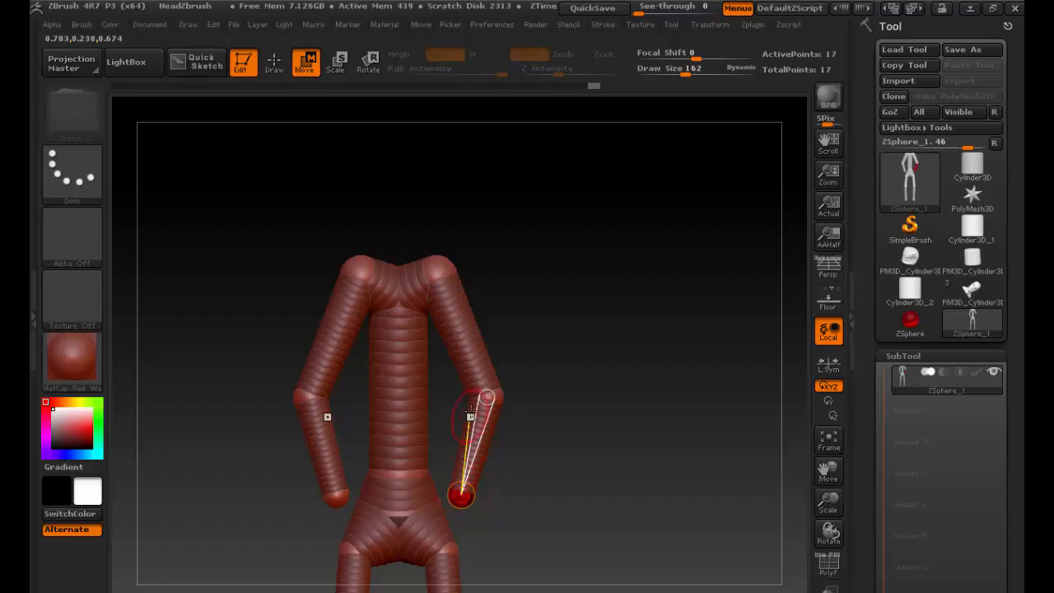
pyautogui.moveTo(464, 493)
pyautogui.mouseDown()
pyautogui.moveTo(466, 483)
pyautogui.moveTo(484, 495)
pyautogui.mouseUp()
pyautogui.moveTo(504, 400); pyautogui.dragTo(510, 366)
# Step: Adjust the arm proportions by lowering the elbows to the lower torso and the hand ends to crotch level
pyautogui.keyDown('alt'); pyautogui.moveTo(575, 322); pyautogui.dragTo(602, 112); pyautogui.keyUp('alt')
pyautogui.keyDown('alt'); pyautogui.moveTo(635, 260); pyautogui.dragTo(587, 320); pyautogui.keyUp('alt')
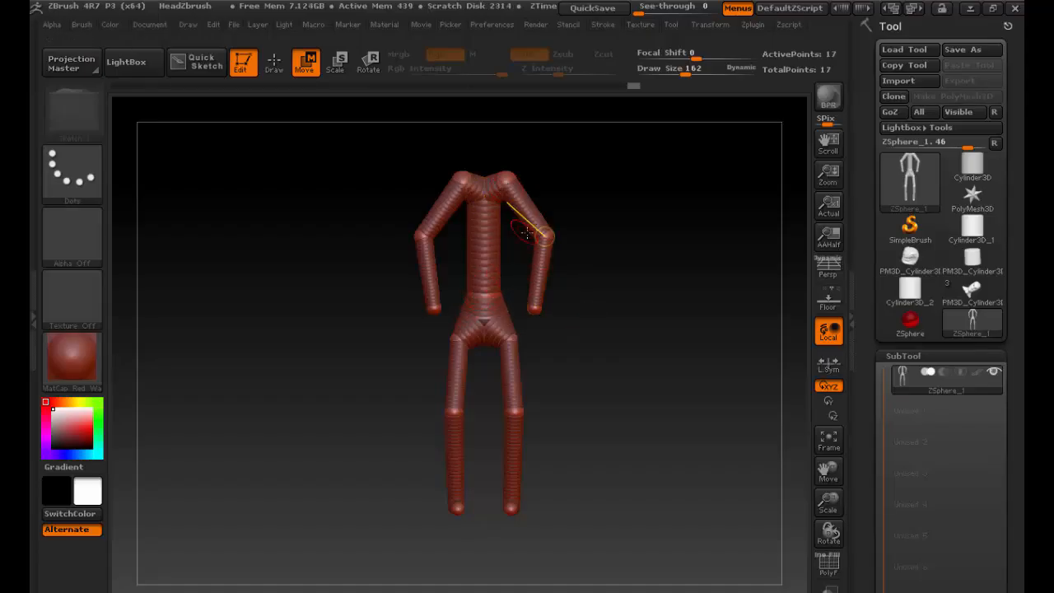
pyautogui.moveTo(547, 237); pyautogui.dragTo(542, 265)
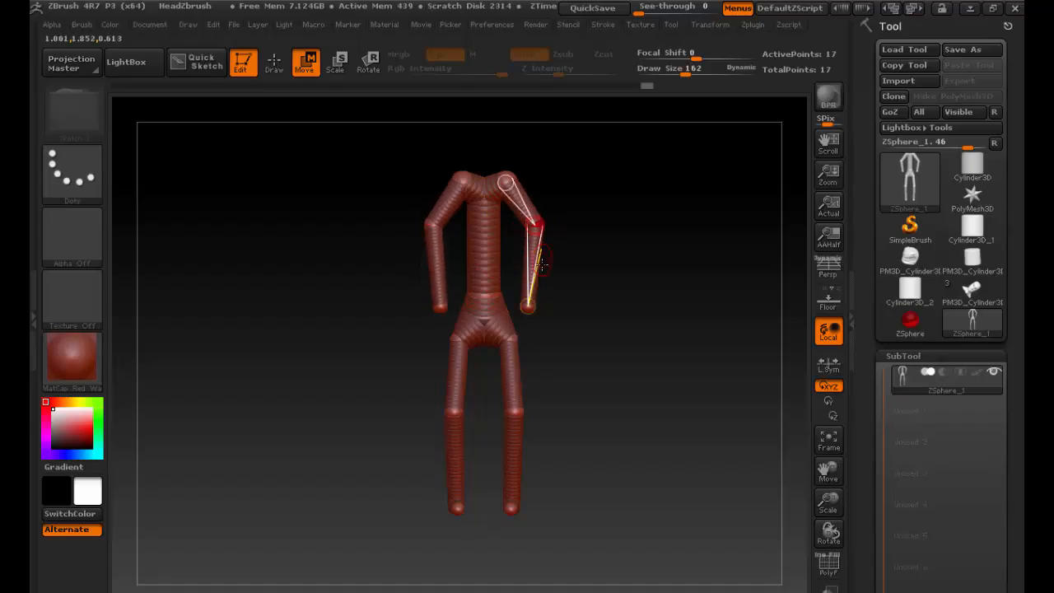
pyautogui.moveTo(528, 305); pyautogui.dragTo(530, 284)
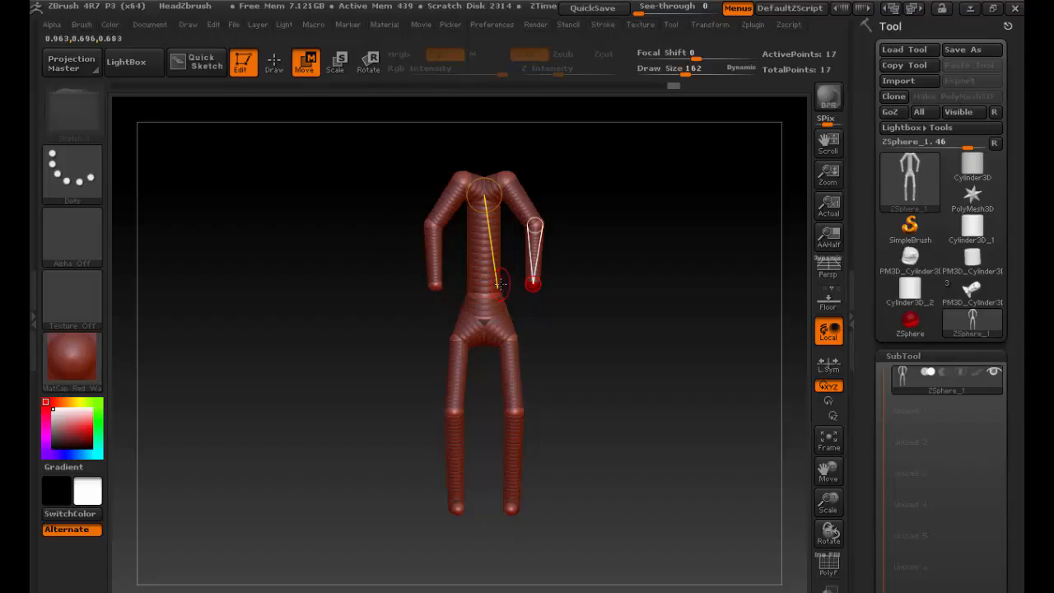
pyautogui.moveTo(434, 285); pyautogui.dragTo(434, 338)
pyautogui.moveTo(432, 225); pyautogui.dragTo(426, 259)
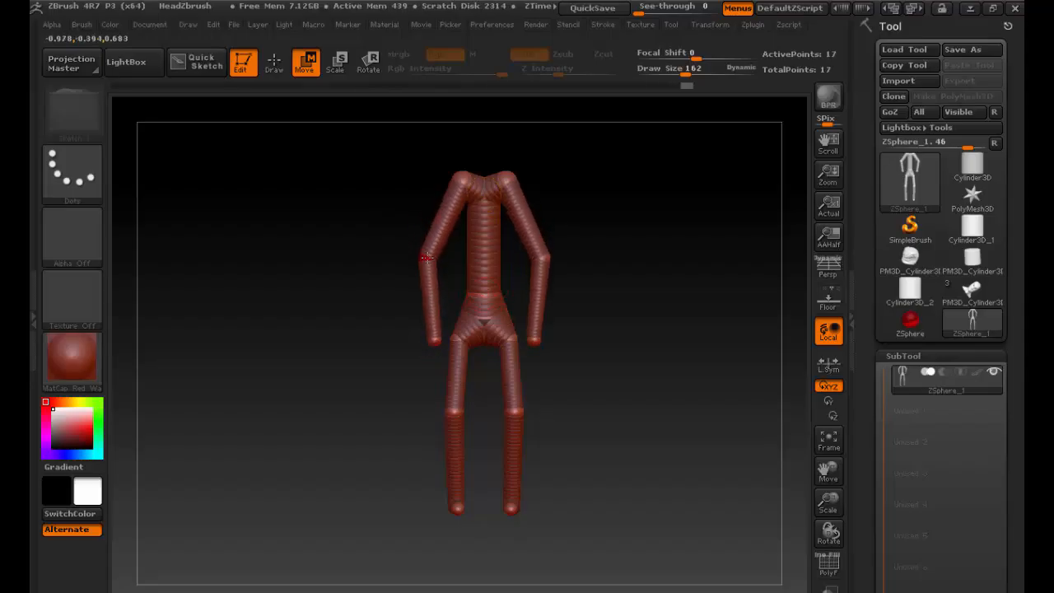
# Step: Insert ZSpheres between the chest and shoulders, and draw a neck ZSphere extending upward from the chest
pyautogui.moveTo(594, 227)
pyautogui.mouseDown()
pyautogui.moveTo(584, 318)
pyautogui.moveTo(518, 322)
pyautogui.moveTo(511, 292)
pyautogui.moveTo(445, 376)
pyautogui.moveTo(512, 353)
pyautogui.moveTo(487, 362)
pyautogui.moveTo(549, 373)
pyautogui.moveTo(520, 344)
pyautogui.moveTo(601, 304)
pyautogui.moveTo(471, 263)
pyautogui.moveTo(664, 314)
pyautogui.moveTo(718, 429)
pyautogui.mouseUp()
pyautogui.press('q')
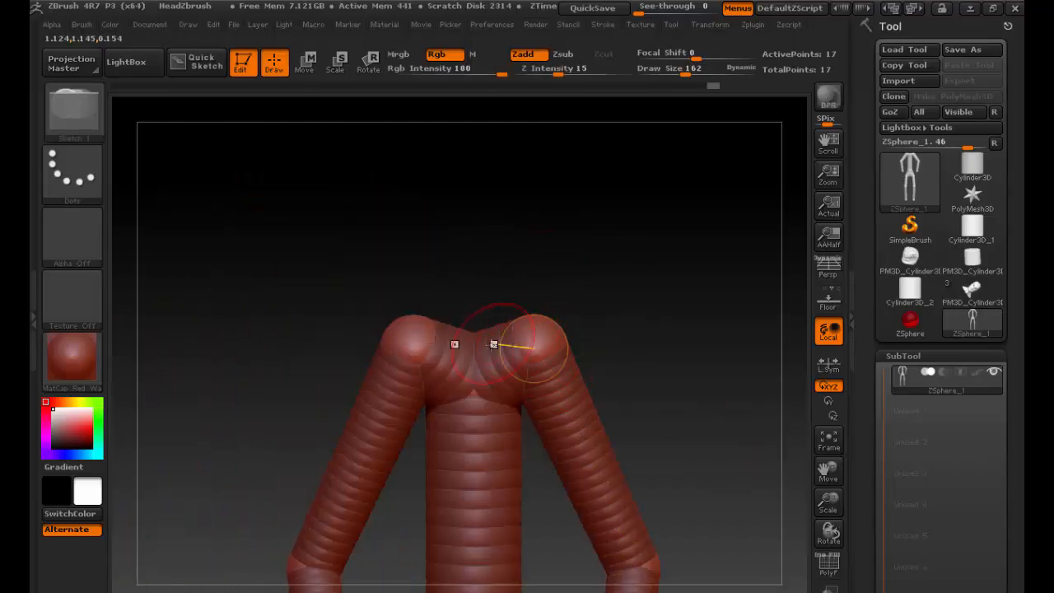
pyautogui.click(490, 335)
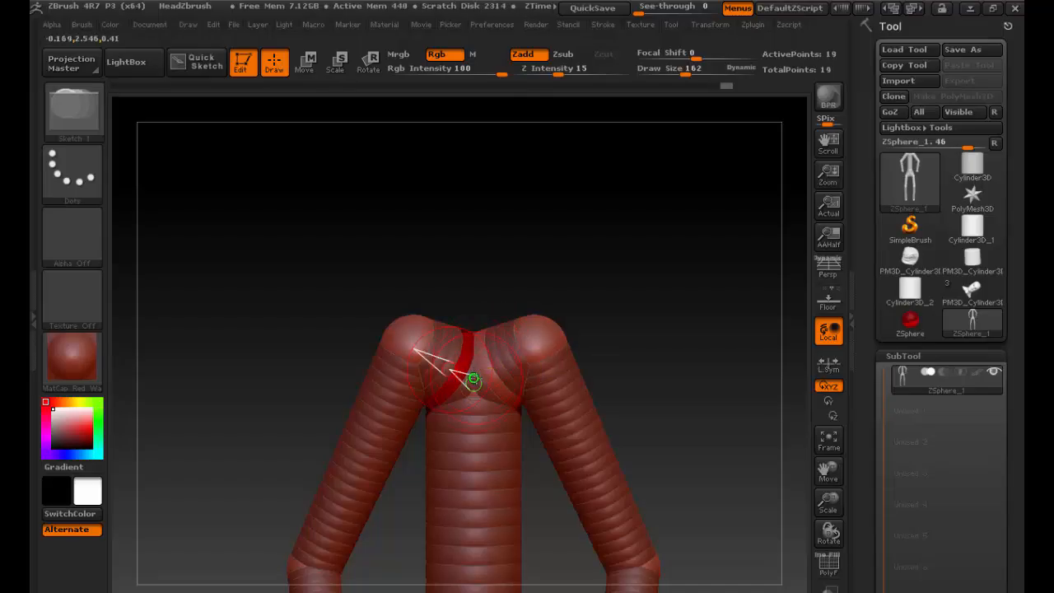
pyautogui.moveTo(473, 382)
pyautogui.mouseDown()
pyautogui.moveTo(495, 385)
pyautogui.moveTo(472, 177)
pyautogui.mouseUp()
pyautogui.press('w')
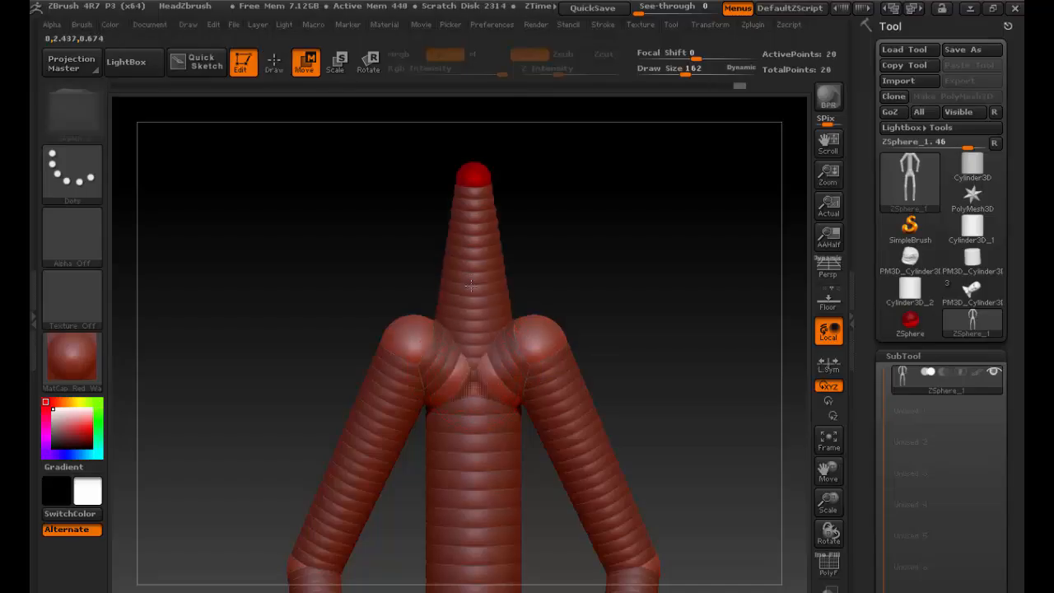
# Step: Scale up the neck ZSphere and move it down closer to the shoulders
pyautogui.moveTo(576, 247)
pyautogui.mouseDown()
pyautogui.moveTo(539, 316)
pyautogui.moveTo(513, 311)
pyautogui.mouseUp()
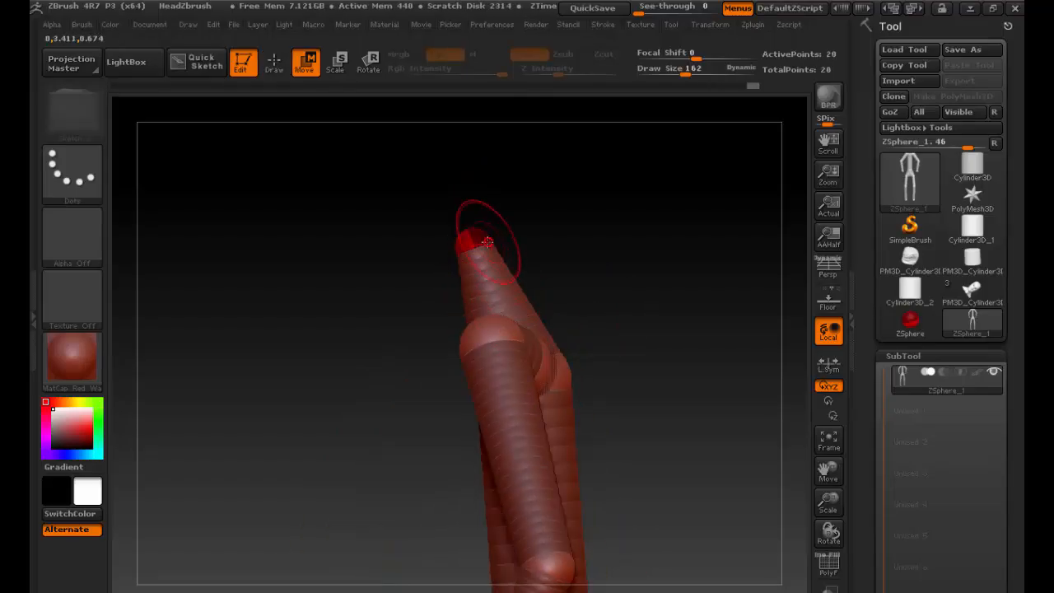
pyautogui.press('e')
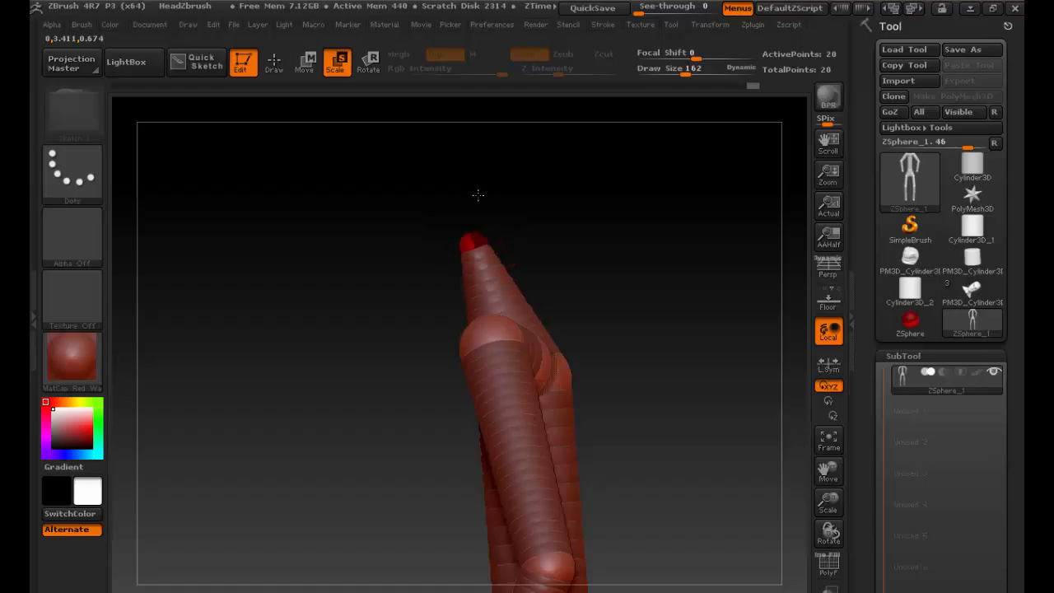
pyautogui.moveTo(478, 196); pyautogui.dragTo(482, 346)
pyautogui.moveTo(475, 244); pyautogui.dragTo(484, 344)
pyautogui.press('w')
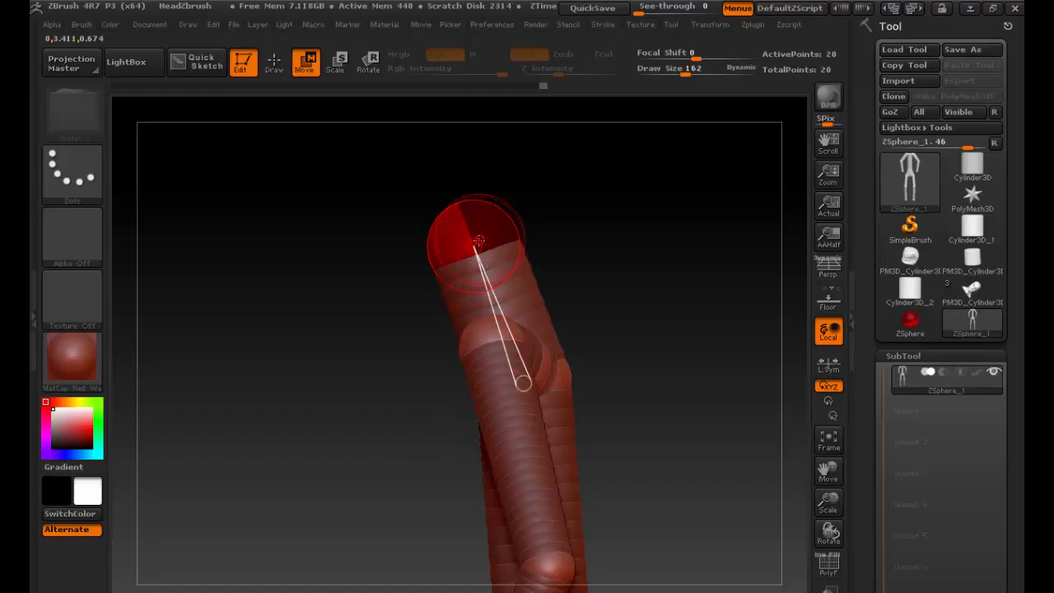
pyautogui.moveTo(477, 240); pyautogui.dragTo(499, 295)
# Step: Add a ZSphere on top of the neck and position it above to form the head
pyautogui.press('q')
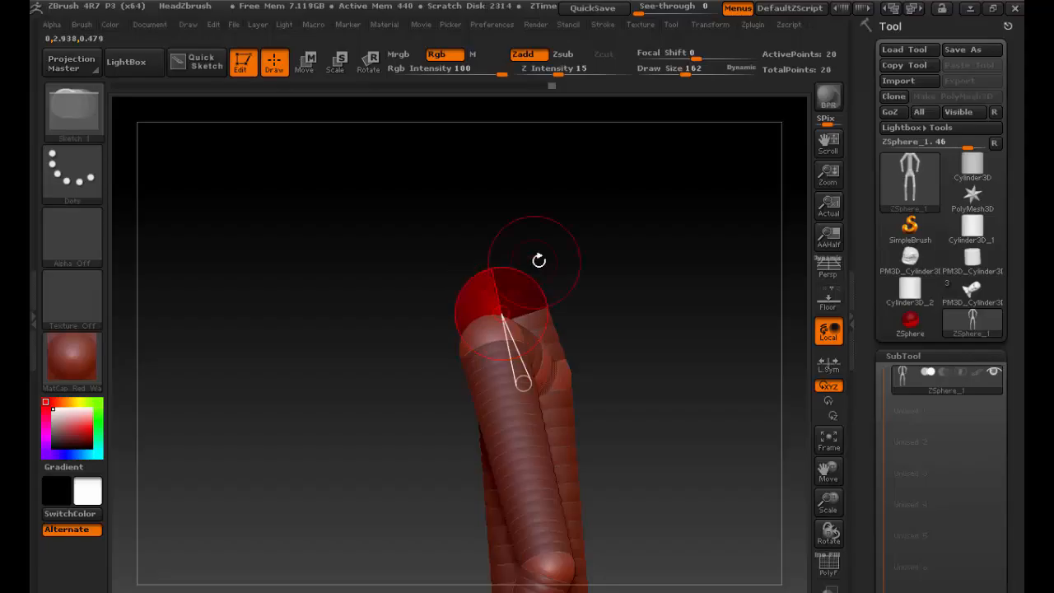
pyautogui.moveTo(539, 260)
pyautogui.keyDown('shift'); pyautogui.mouseDown()
pyautogui.moveTo(606, 275)
pyautogui.moveTo(517, 280)
pyautogui.moveTo(484, 239)
pyautogui.moveTo(482, 162)
pyautogui.mouseUp(); pyautogui.keyUp('shift')
pyautogui.press('w')
pyautogui.moveTo(576, 265); pyautogui.dragTo(534, 265)
pyautogui.moveTo(485, 160); pyautogui.dragTo(480, 196)
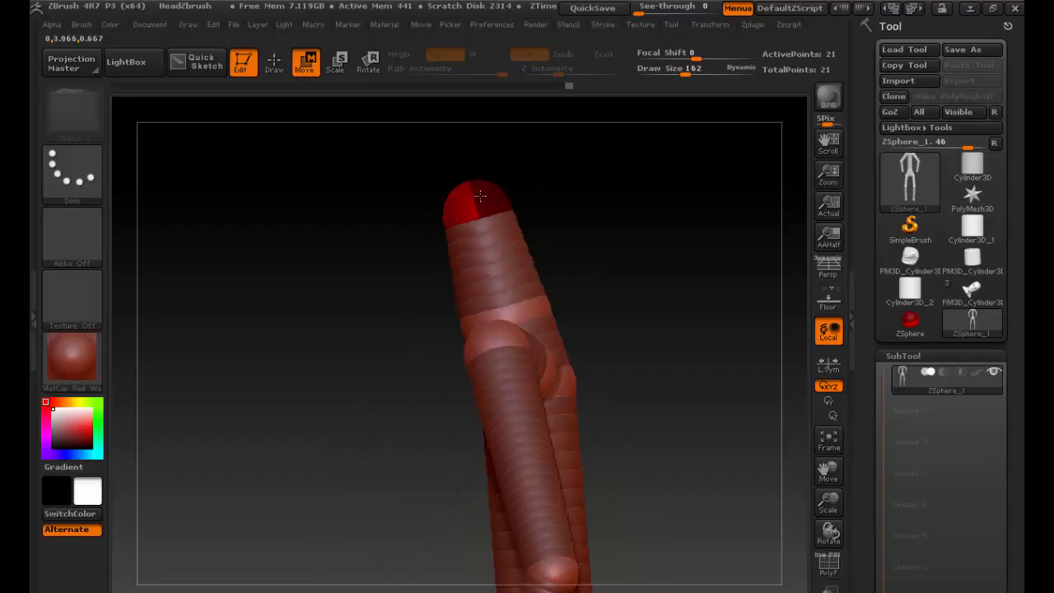
# Step: Preview the adaptive skin of the figure from the front, then return to the ZSphere view
pyautogui.press('a')
pyautogui.moveTo(607, 271)
pyautogui.mouseDown()
pyautogui.moveTo(624, 313)
pyautogui.moveTo(590, 399)
pyautogui.moveTo(548, 365)
pyautogui.moveTo(627, 314)
pyautogui.moveTo(631, 338)
pyautogui.mouseUp()
pyautogui.press('a')
pyautogui.press('q')
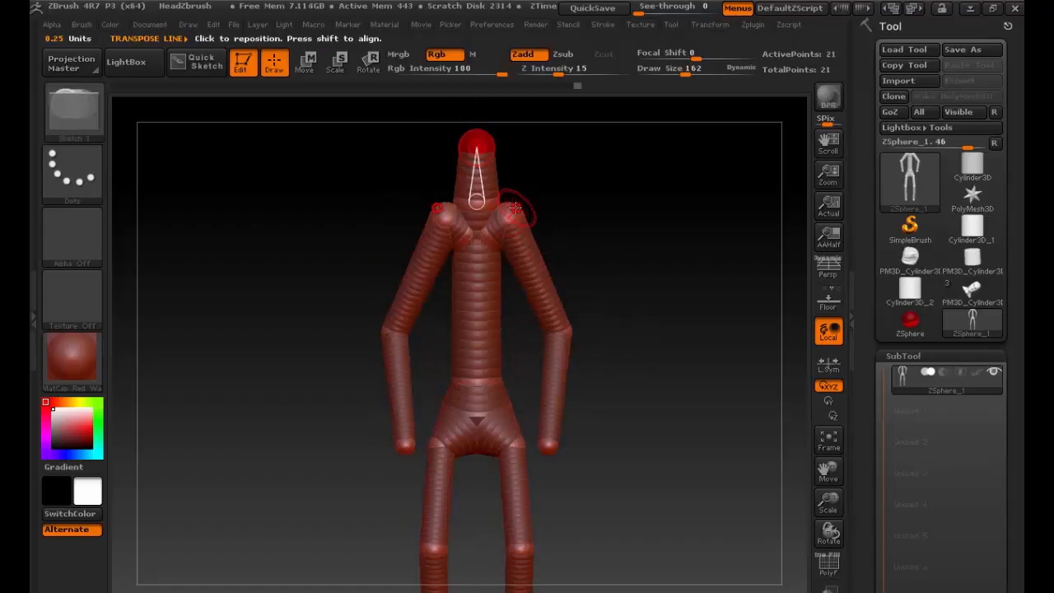
pyautogui.moveTo(515, 208)
pyautogui.mouseDown()
pyautogui.moveTo(530, 232)
pyautogui.moveTo(496, 221)
pyautogui.mouseUp()
pyautogui.hotkey('ctrl', 'z')
# Step: Move the shoulder ZSpheres outward to widen the shoulders and preview the adaptive skin
pyautogui.press('w')
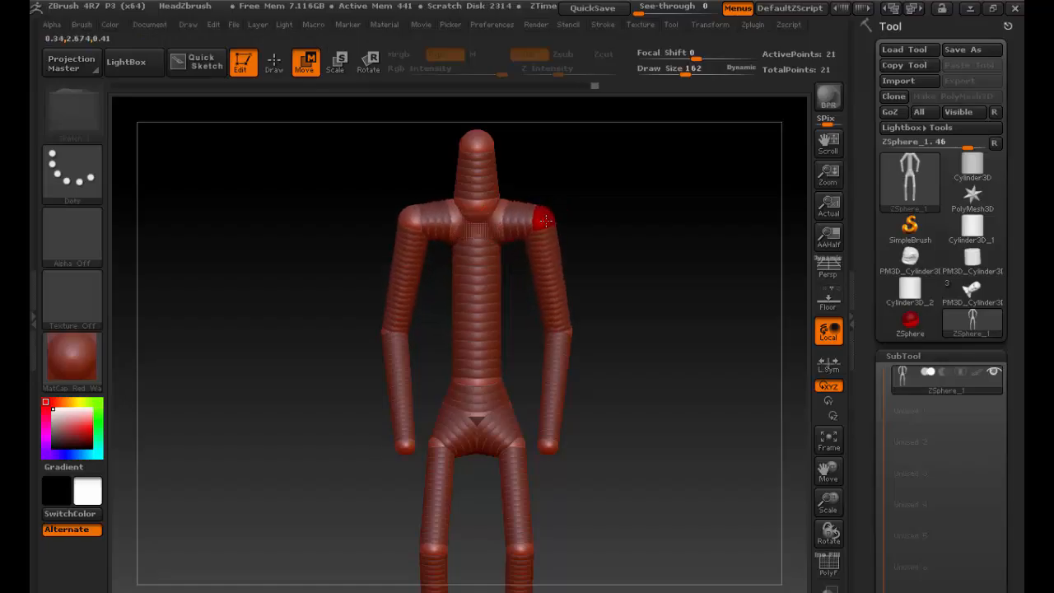
pyautogui.press('a')
pyautogui.moveTo(665, 302)
pyautogui.mouseDown()
pyautogui.moveTo(725, 304)
pyautogui.moveTo(645, 303)
pyautogui.mouseUp()
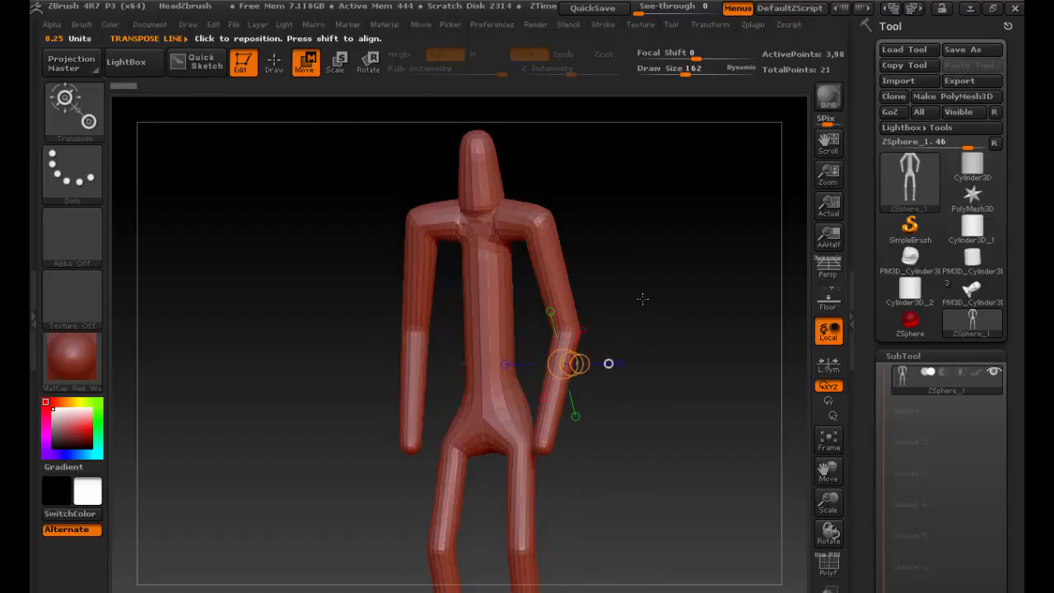
# Step: Return to the ZSphere view, raise the neck ZSphere above the shoulders, and enlarge the neck and head ZSpheres
pyautogui.press('a')
pyautogui.moveTo(594, 195); pyautogui.dragTo(502, 203)
pyautogui.press('r')
pyautogui.press('e')
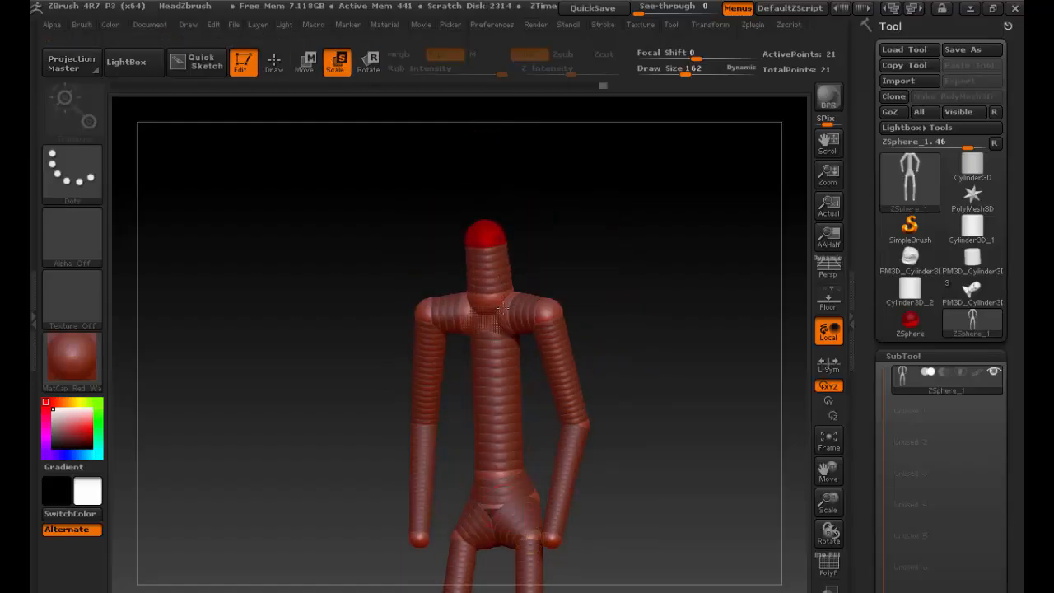
pyautogui.moveTo(493, 297); pyautogui.dragTo(482, 202)
pyautogui.press('w')
pyautogui.press('e')
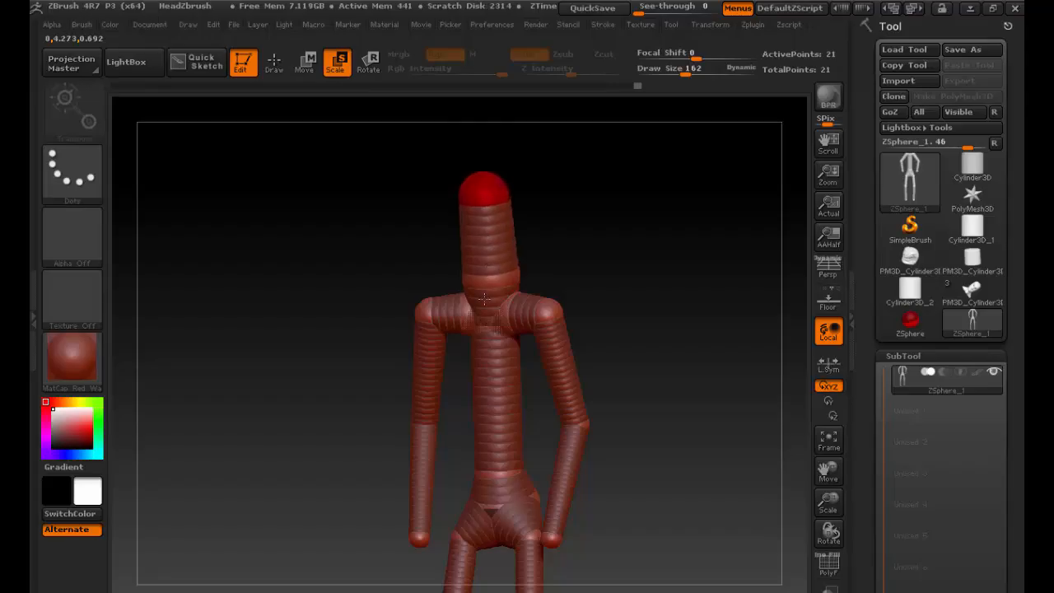
# Step: Preview the adaptive skin and inspect the figure's proportions from the front, side and back
pyautogui.press('a')
pyautogui.moveTo(607, 316); pyautogui.dragTo(608, 357)
pyautogui.keyDown('alt'); pyautogui.moveTo(575, 300); pyautogui.dragTo(571, 339); pyautogui.keyUp('alt')
pyautogui.press('a')
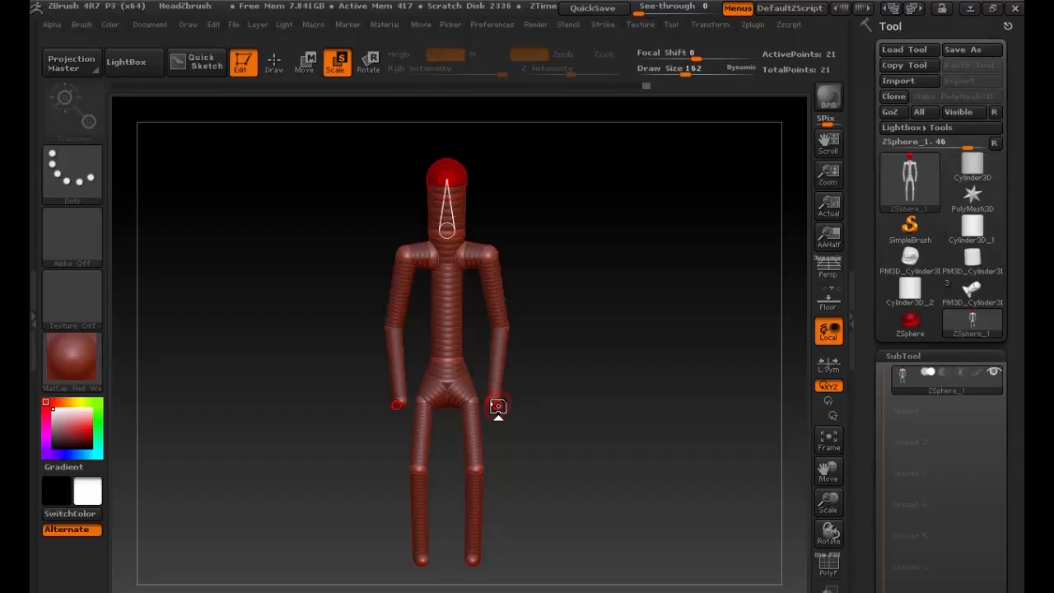
pyautogui.press('a')
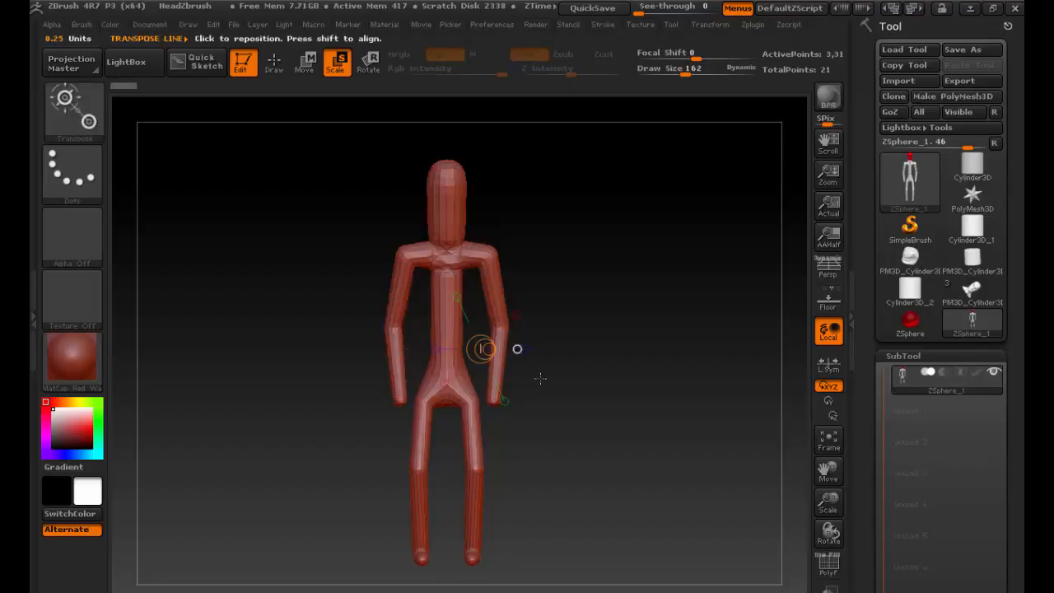
pyautogui.moveTo(593, 287); pyautogui.dragTo(501, 288)
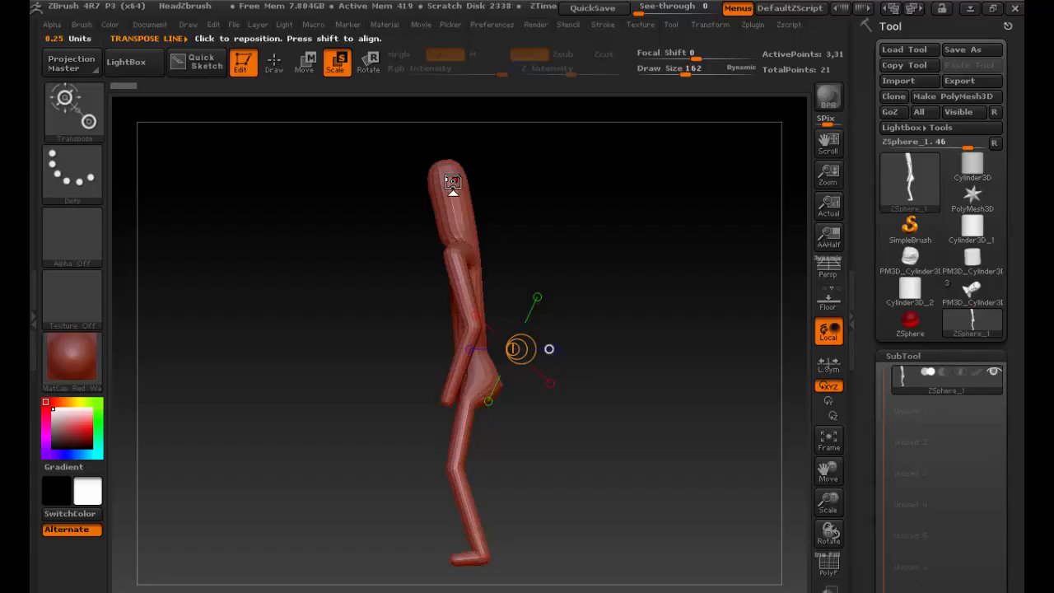
pyautogui.moveTo(584, 230); pyautogui.dragTo(565, 292)
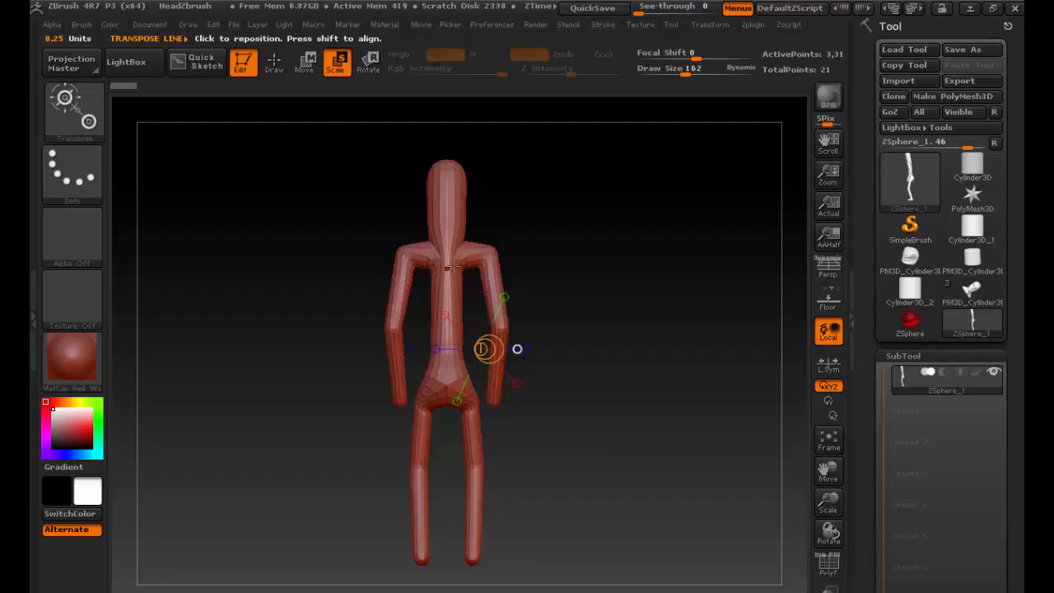
pyautogui.press('a')
pyautogui.moveTo(316, 349); pyautogui.dragTo(480, 351)
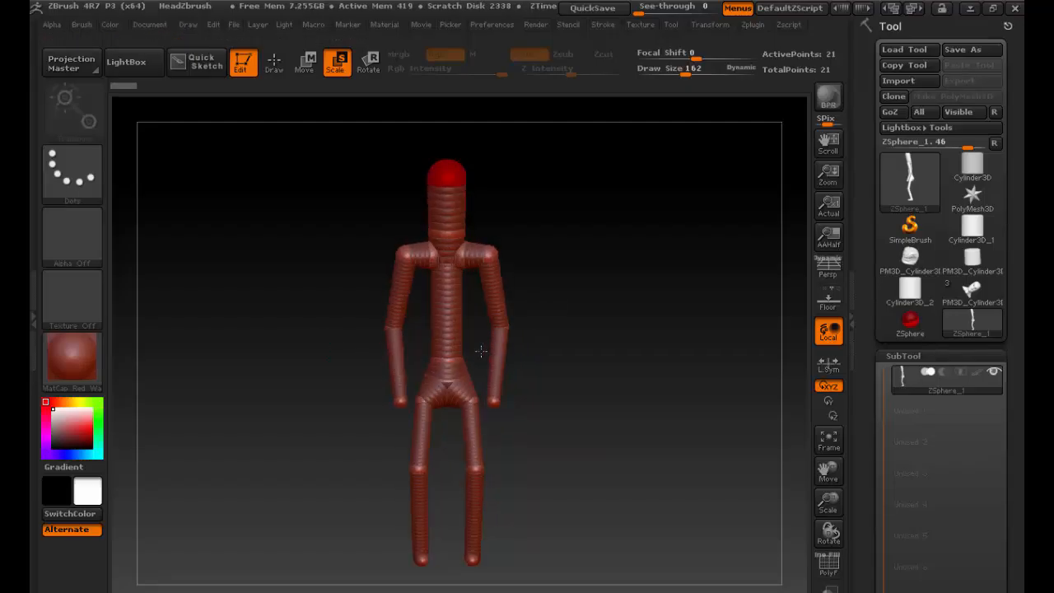
# Step: Make an adaptive skin from the ZSphere figure and switch to the resulting Skin_ZSphere_1 tool
pyautogui.moveTo(864, 417); pyautogui.dragTo(860, 171)
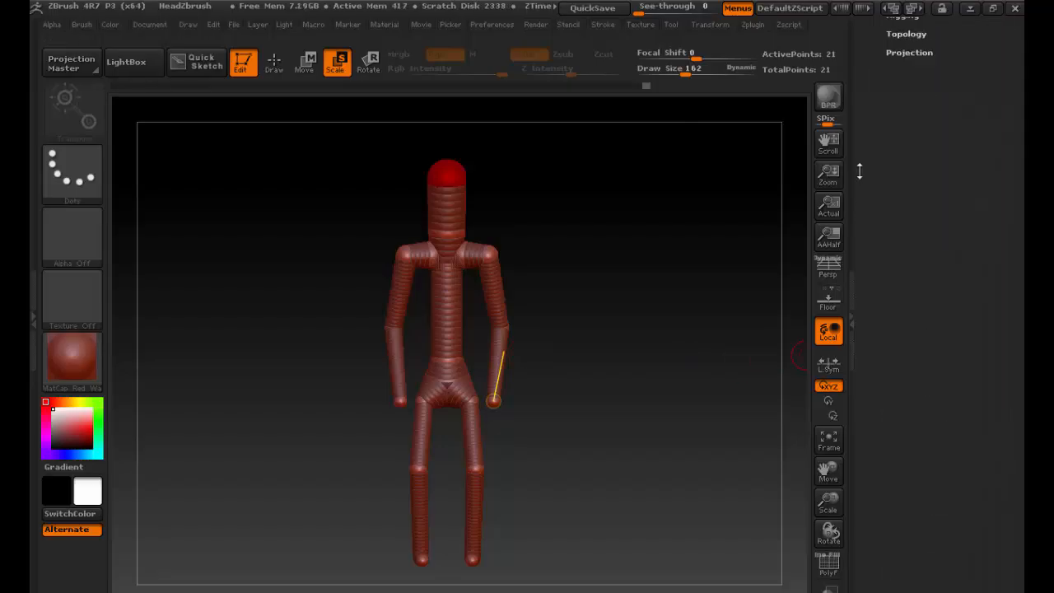
pyautogui.moveTo(866, 257); pyautogui.dragTo(867, 329)
pyautogui.click(902, 245)
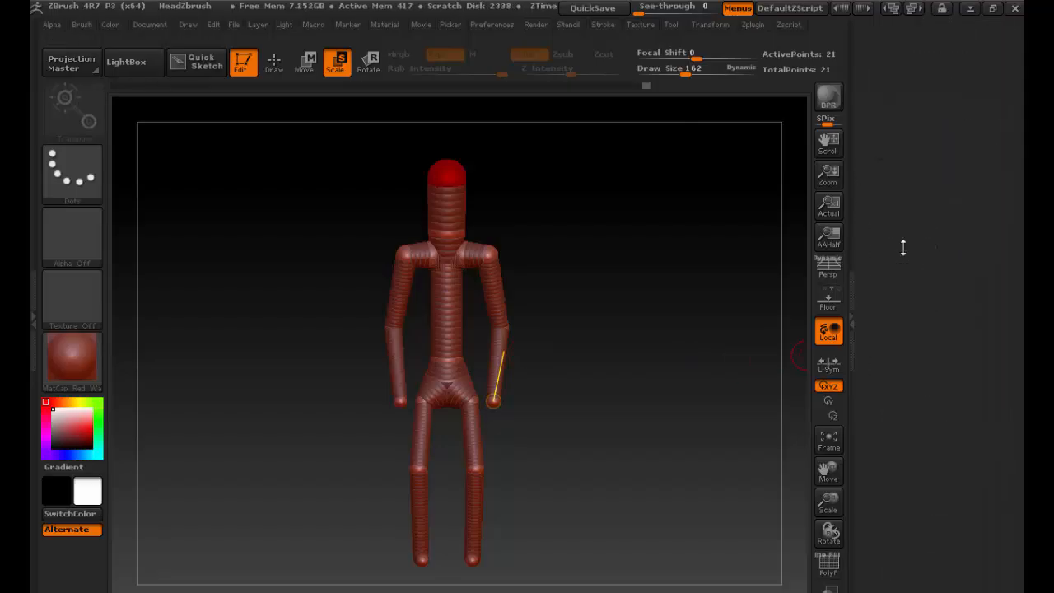
pyautogui.moveTo(901, 244); pyautogui.dragTo(901, 368)
pyautogui.click(921, 269)
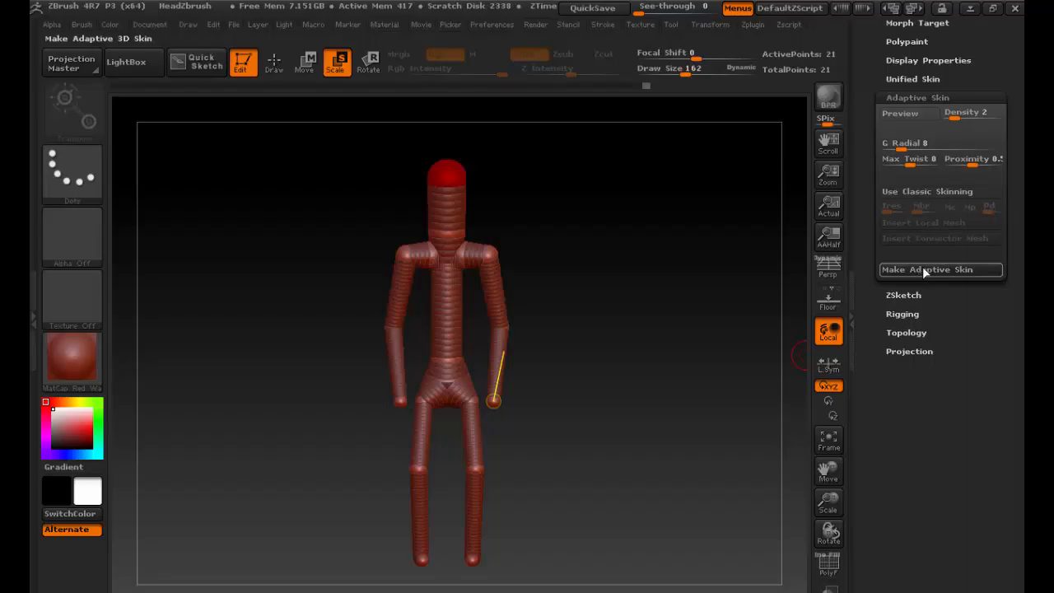
pyautogui.moveTo(867, 235); pyautogui.dragTo(866, 378)
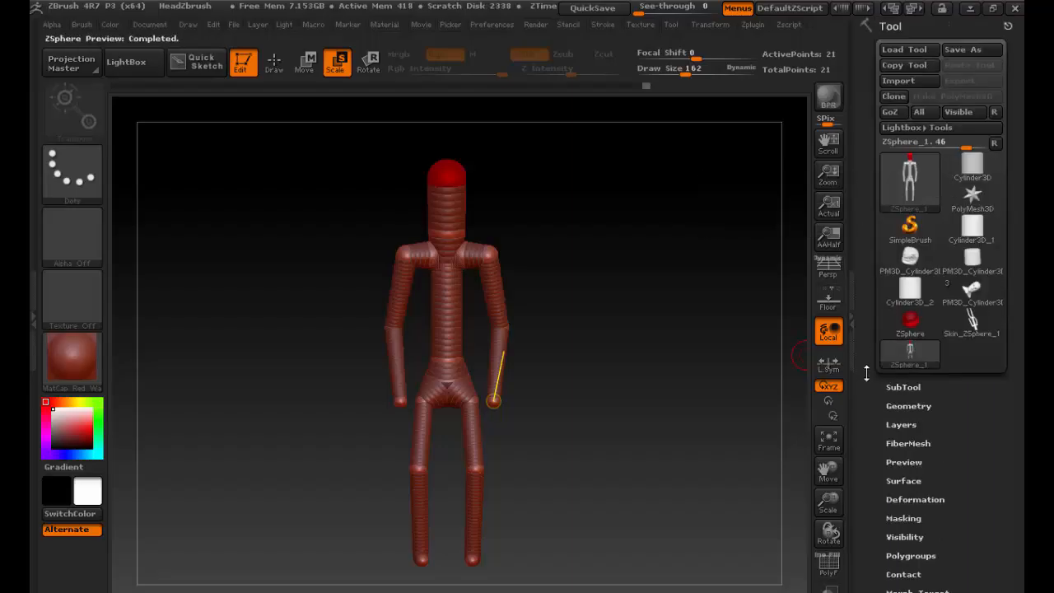
pyautogui.click(979, 328)
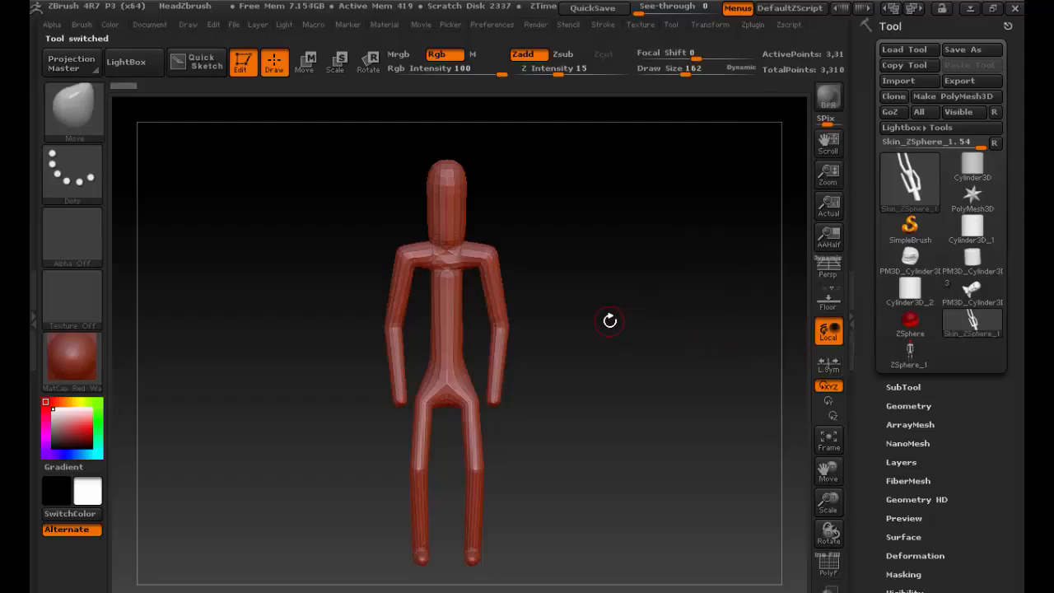
pyautogui.moveTo(610, 320); pyautogui.dragTo(566, 324)
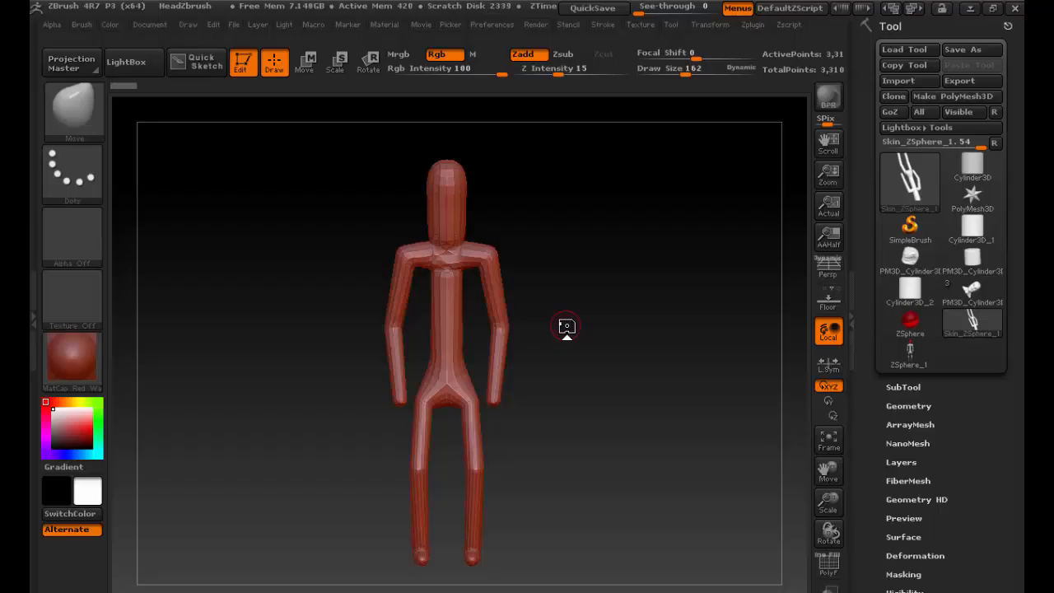
# Step: Open Wacom Tablet Properties, examine the grip pen's mapping settings, and close the window
pyautogui.press('super')
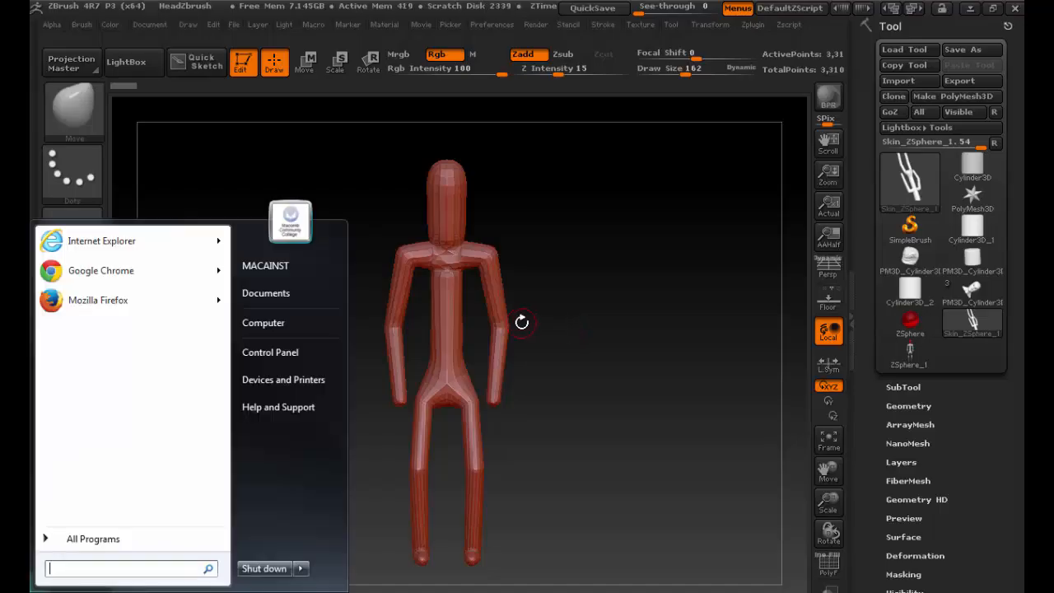
pyautogui.write('waco')
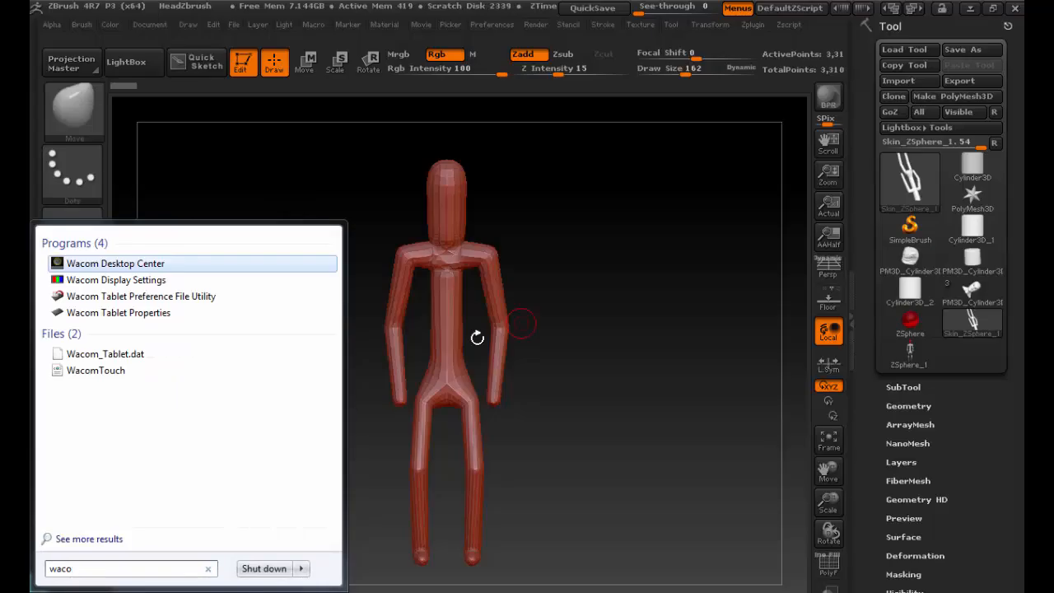
pyautogui.press('Down')
pyautogui.press('Down')
pyautogui.press('Down')
pyautogui.press('Return')
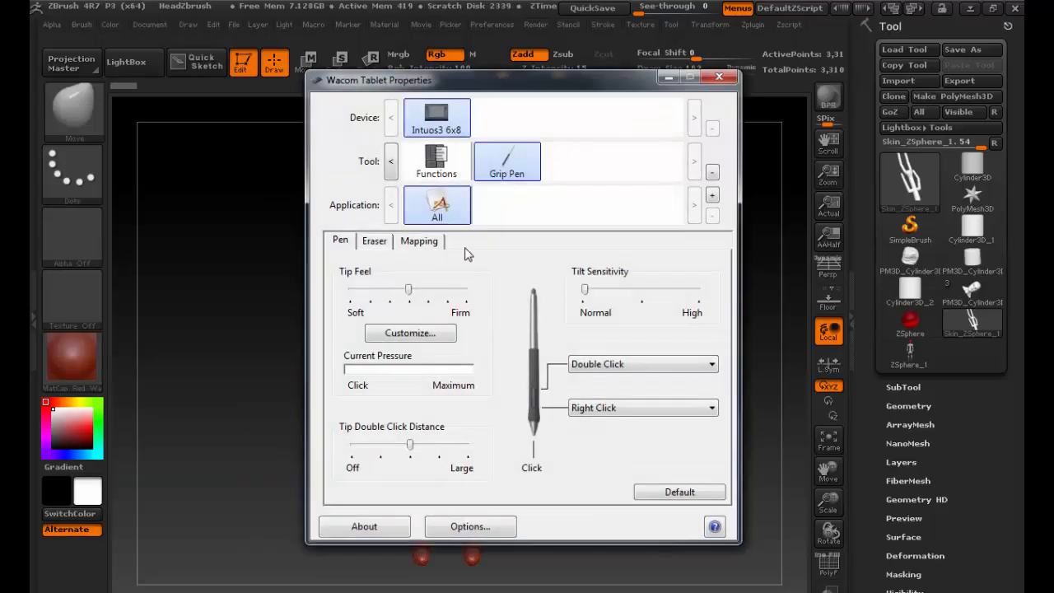
pyautogui.click(435, 244)
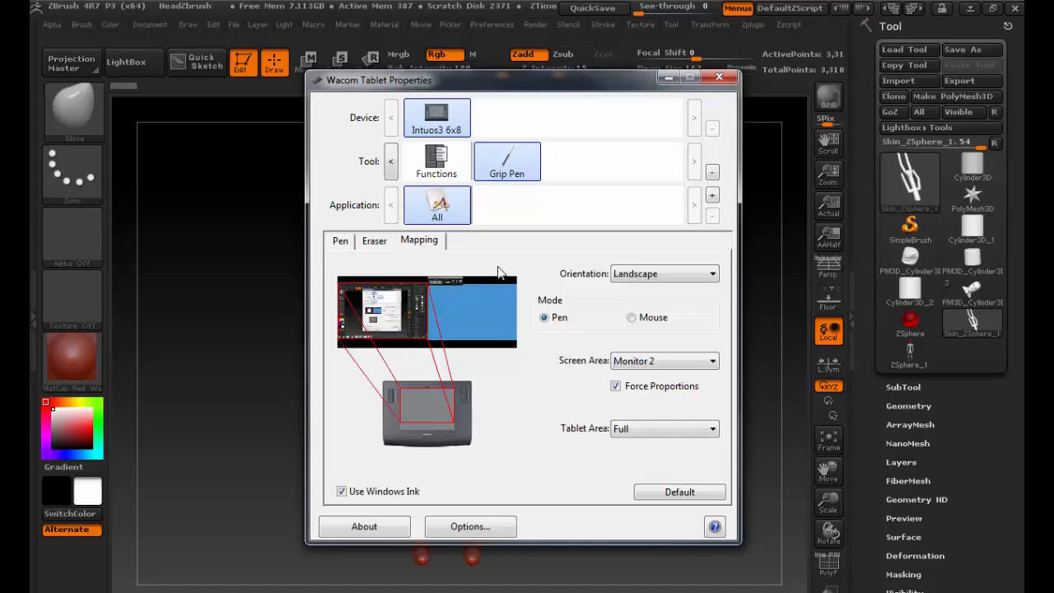
pyautogui.click(719, 77)
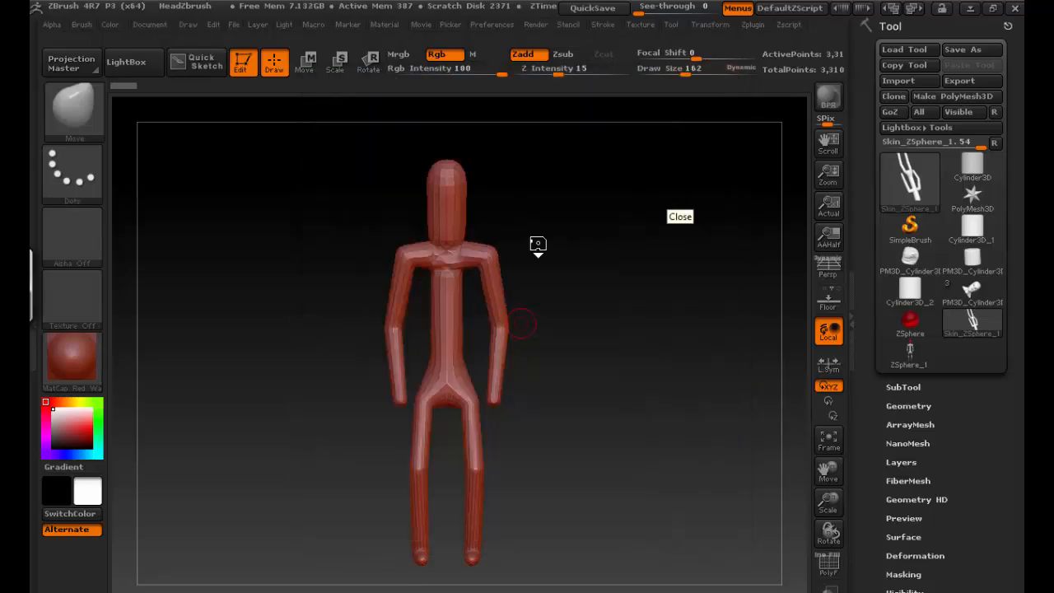
# Step: Choose the Move brush for reshaping the shoulders and set its draw size to 359
pyautogui.moveTo(508, 249); pyautogui.dragTo(536, 243)
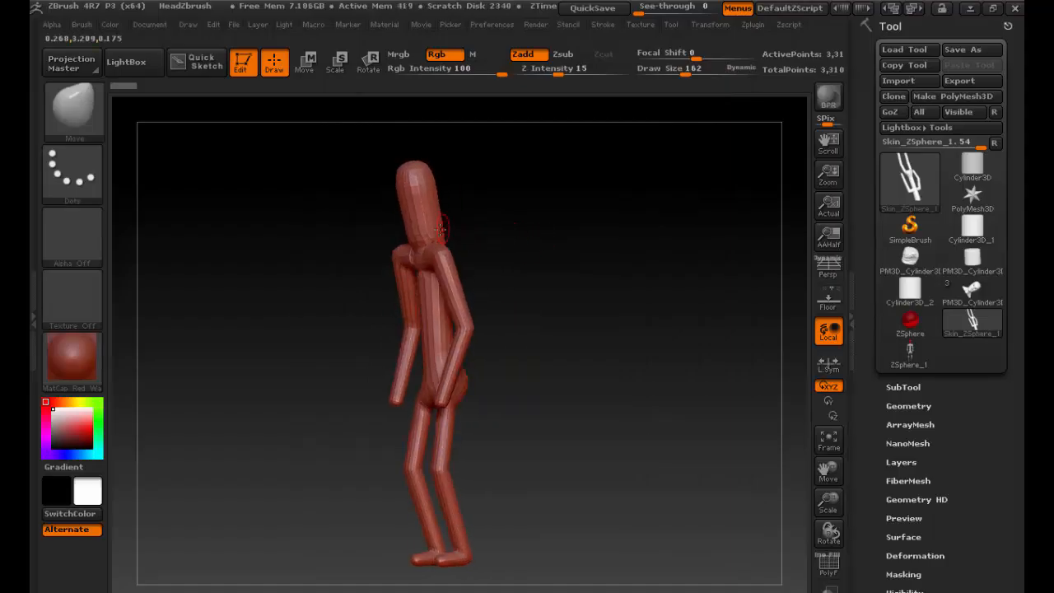
pyautogui.press('alt')
pyautogui.keyDown('alt'); pyautogui.moveTo(501, 239); pyautogui.dragTo(621, 229); pyautogui.keyUp('alt')
pyautogui.keyDown('alt'); pyautogui.moveTo(549, 207); pyautogui.dragTo(585, 319); pyautogui.keyUp('alt')
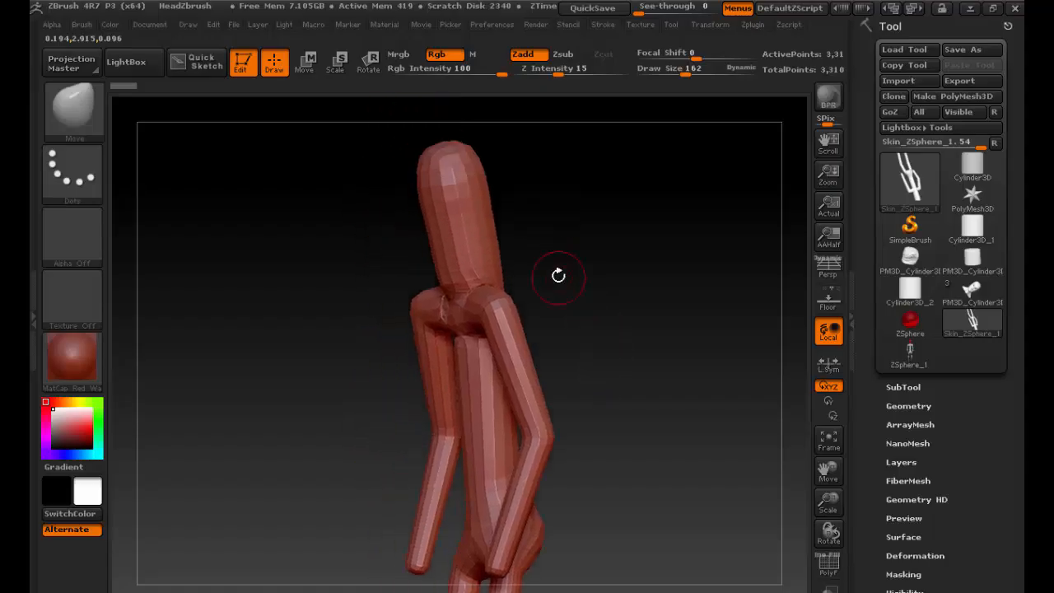
pyautogui.keyDown('alt'); pyautogui.moveTo(549, 250); pyautogui.dragTo(585, 355); pyautogui.keyUp('alt')
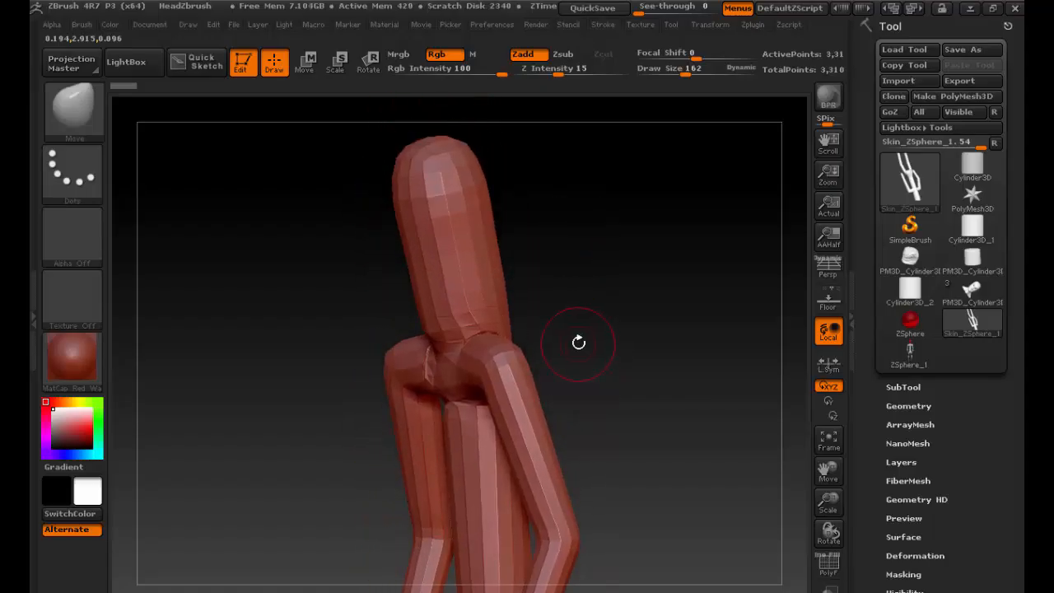
pyautogui.moveTo(555, 295)
pyautogui.mouseDown()
pyautogui.moveTo(607, 288)
pyautogui.moveTo(588, 297)
pyautogui.moveTo(596, 287)
pyautogui.moveTo(514, 242)
pyautogui.mouseUp()
pyautogui.press('b')
pyautogui.press('c')
pyautogui.press('b')
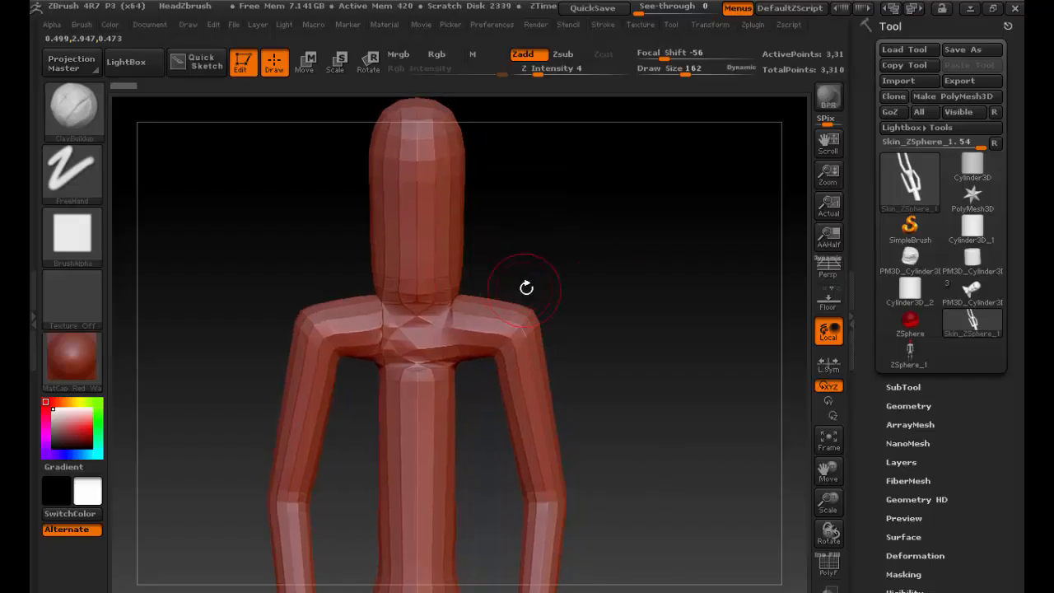
pyautogui.press('b')
pyautogui.press('v')
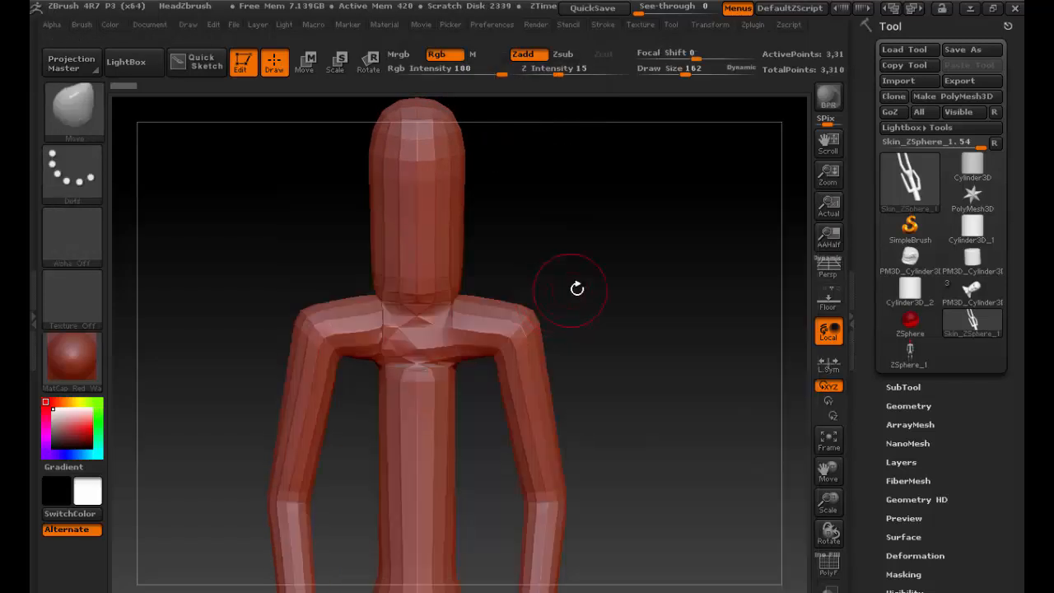
pyautogui.press('s')
pyautogui.moveTo(412, 312); pyautogui.dragTo(445, 312)
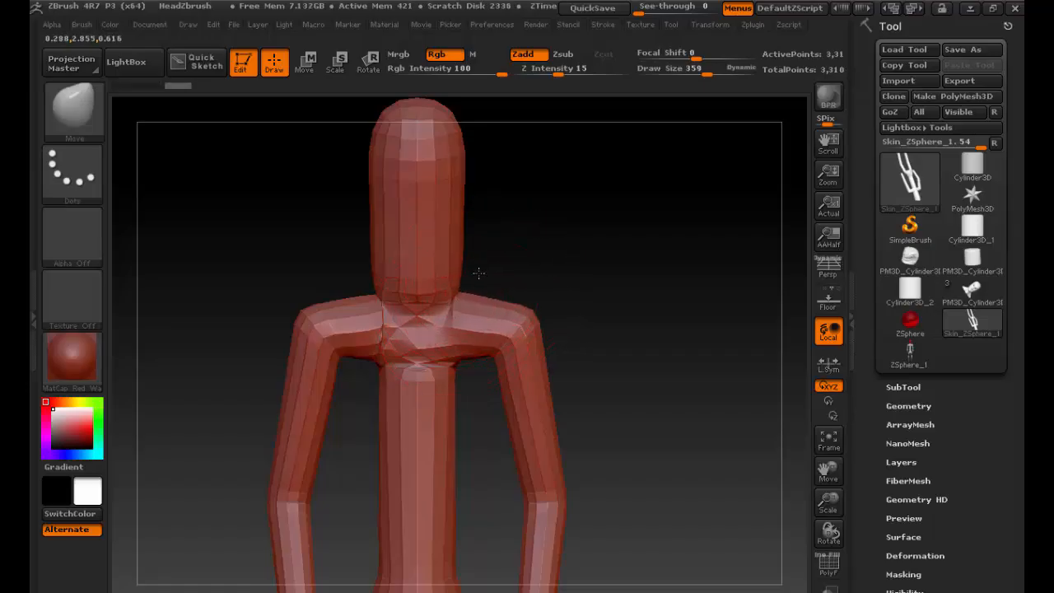
# Step: Turn on left-right symmetry and set the Move brush's Z Intensity to 100
pyautogui.moveTo(526, 237); pyautogui.dragTo(556, 189)
pyautogui.hotkey('ctrl', 'z')
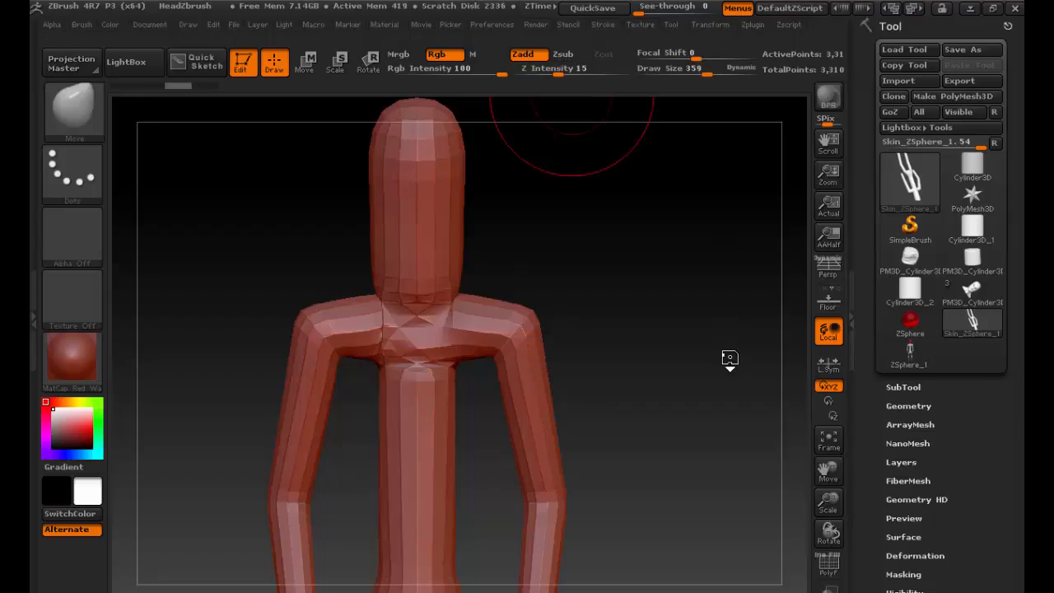
pyautogui.click(710, 25)
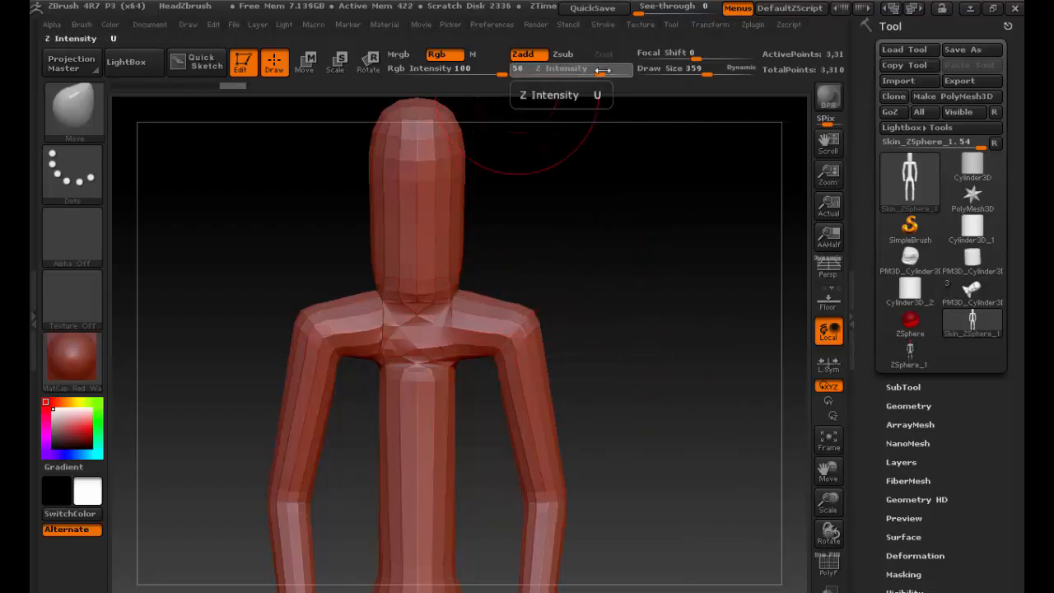
pyautogui.moveTo(558, 72); pyautogui.dragTo(627, 73)
# Step: Pull the inner shoulders up toward the neck and widen the upper torso below the armpits
pyautogui.moveTo(457, 300)
pyautogui.mouseDown()
pyautogui.moveTo(472, 263)
pyautogui.moveTo(495, 285)
pyautogui.moveTo(506, 277)
pyautogui.mouseUp()
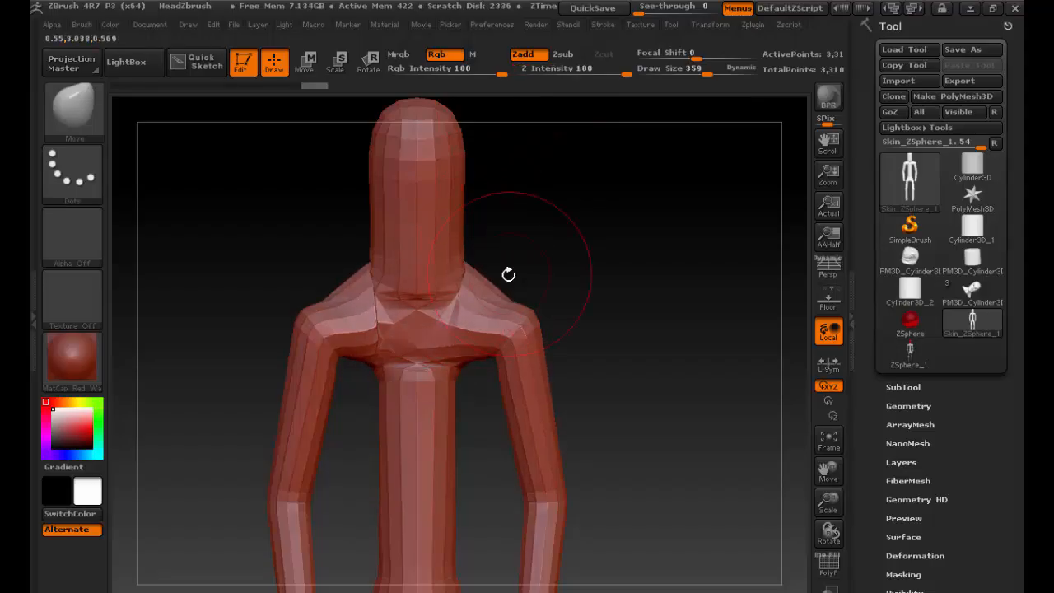
pyautogui.moveTo(478, 388); pyautogui.dragTo(473, 435)
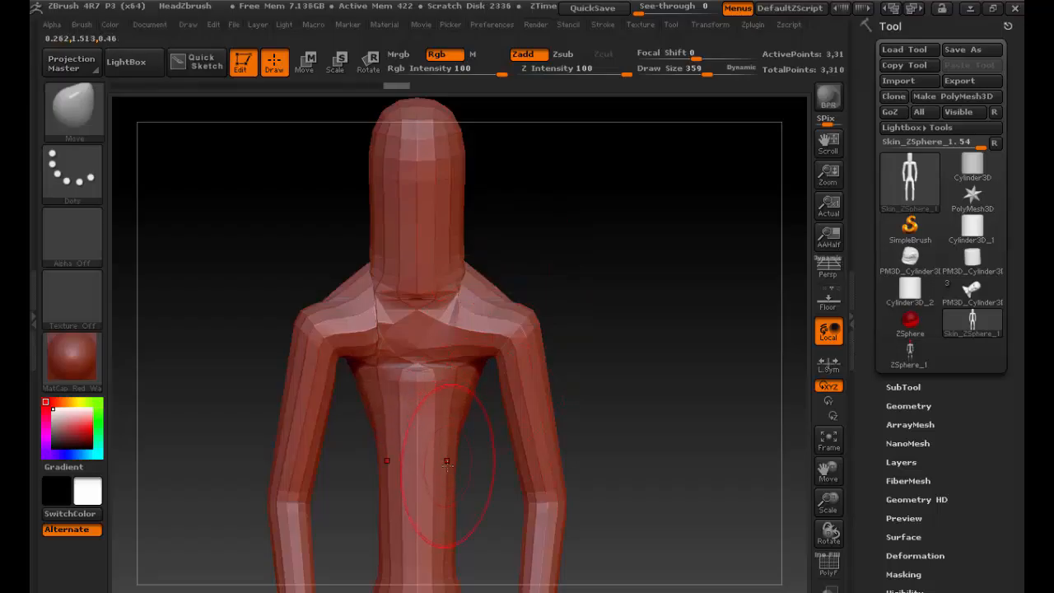
pyautogui.moveTo(448, 471)
pyautogui.mouseDown()
pyautogui.moveTo(474, 466)
pyautogui.moveTo(434, 445)
pyautogui.moveTo(481, 425)
pyautogui.moveTo(479, 402)
pyautogui.moveTo(475, 473)
pyautogui.moveTo(464, 473)
pyautogui.moveTo(485, 408)
pyautogui.mouseUp()
# Step: Set the draw size to 237 and pull the sides of the waist outward above the hips
pyautogui.press('s')
pyautogui.press('s')
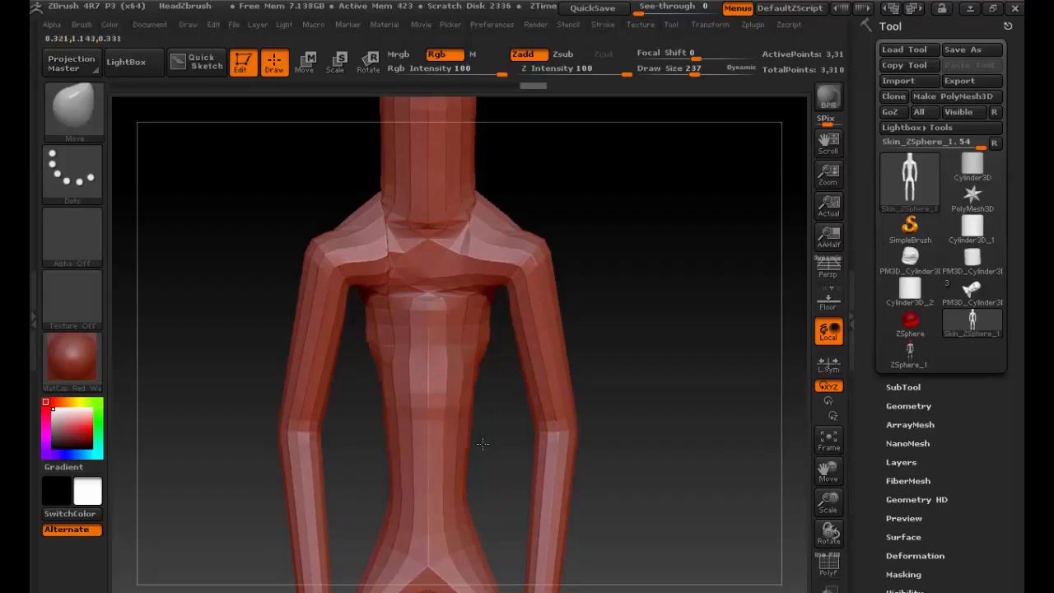
pyautogui.moveTo(468, 471)
pyautogui.mouseDown()
pyautogui.moveTo(492, 512)
pyautogui.moveTo(493, 481)
pyautogui.mouseUp()
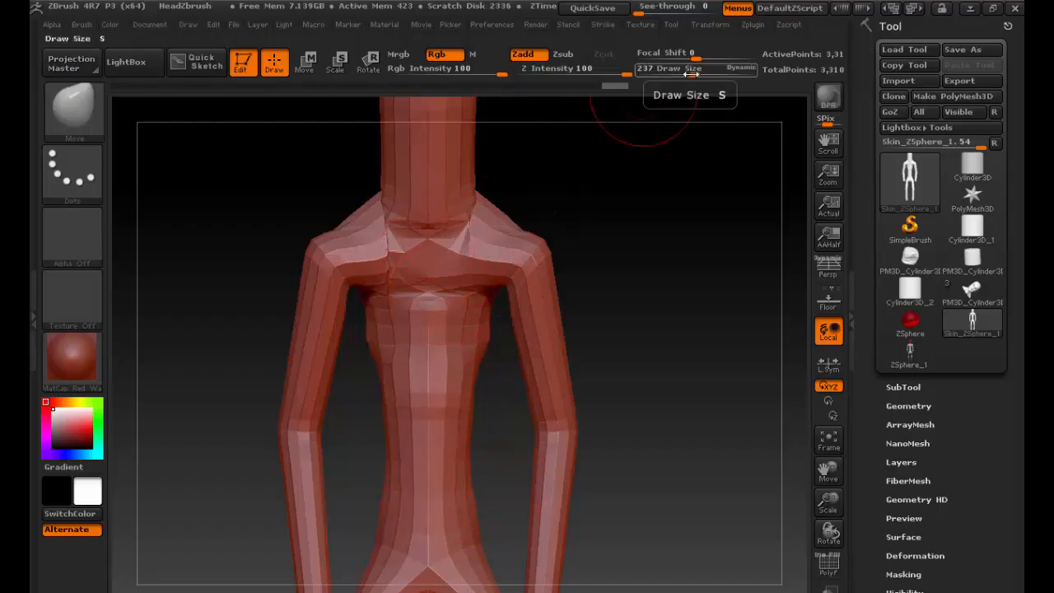
# Step: Set the draw size to 393 and shrink the whole figure with the Size deformation
pyautogui.moveTo(699, 73); pyautogui.dragTo(711, 74)
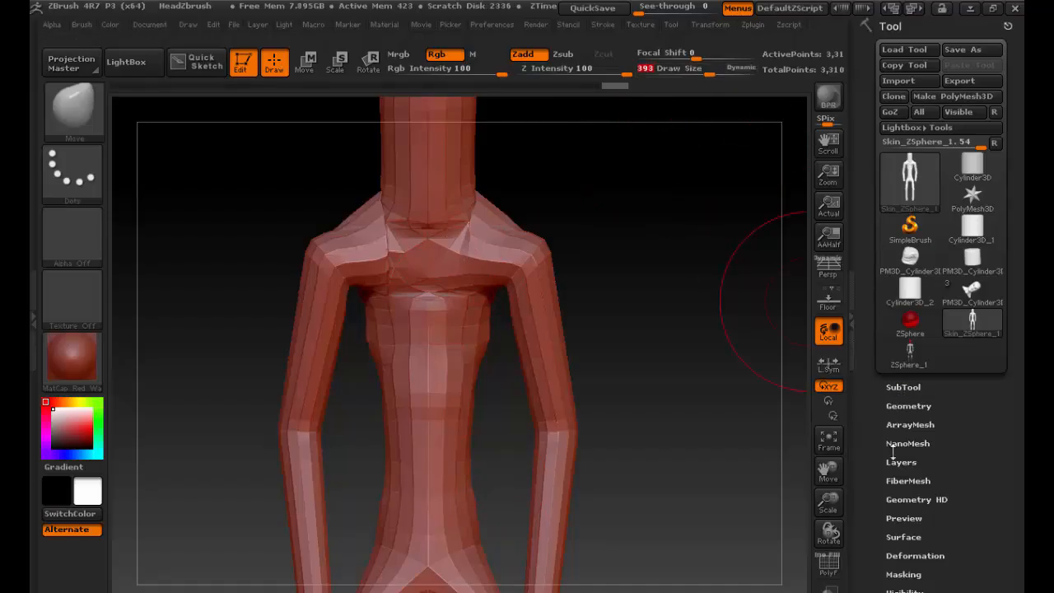
pyautogui.click(891, 555)
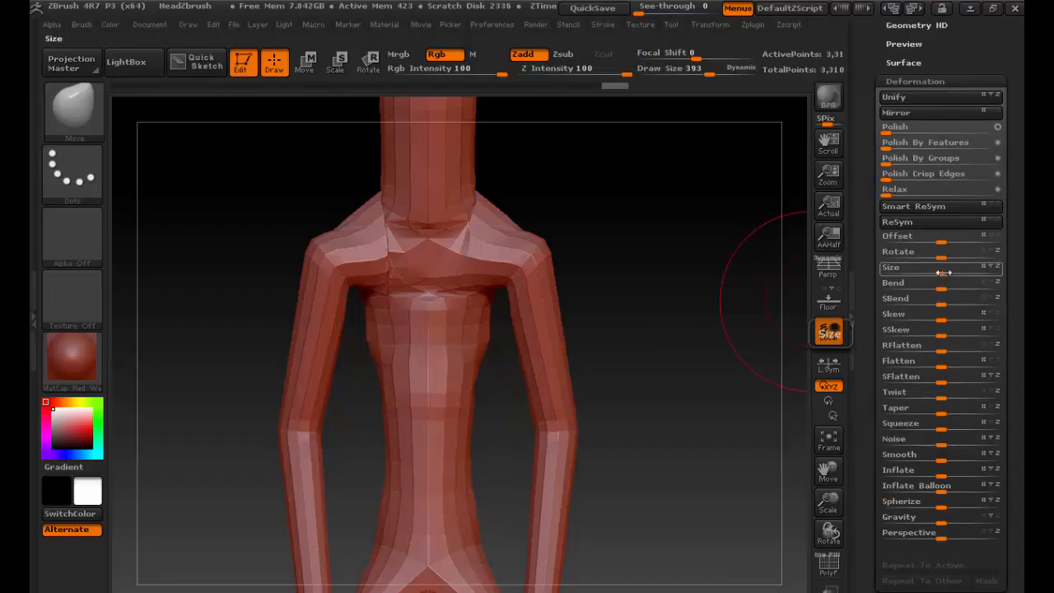
pyautogui.moveTo(921, 273); pyautogui.dragTo(863, 277)
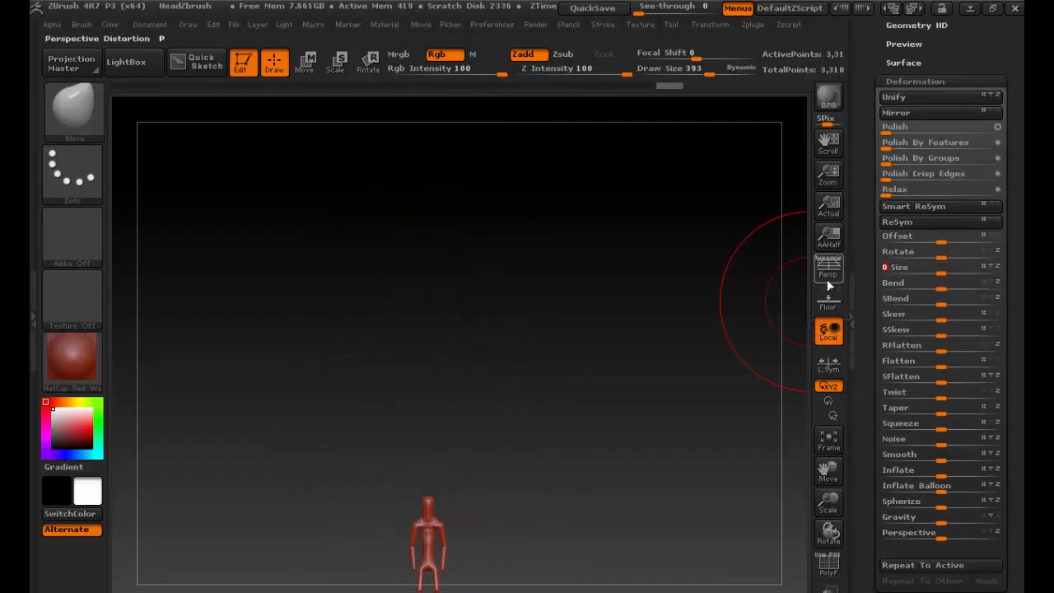
pyautogui.hotkey('ctrl', 'z')
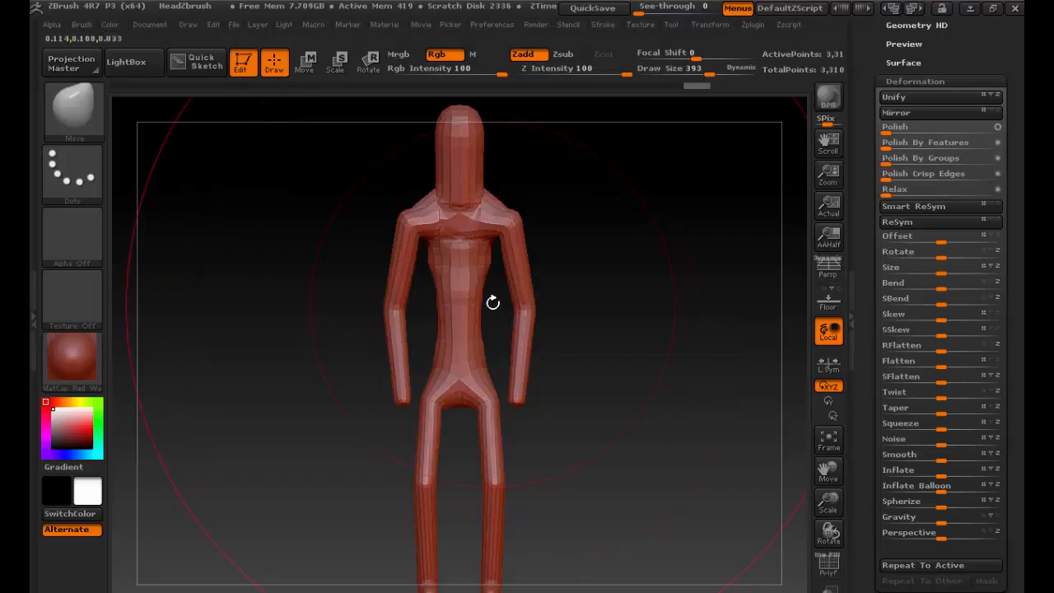
# Step: Set the draw size to 52 and pull the sides of the torso outward to form a wider ribcage
pyautogui.press('s')
pyautogui.moveTo(491, 304)
pyautogui.mouseDown()
pyautogui.moveTo(445, 306)
pyautogui.moveTo(499, 291)
pyautogui.moveTo(490, 291)
pyautogui.moveTo(506, 303)
pyautogui.moveTo(503, 337)
pyautogui.moveTo(456, 358)
pyautogui.mouseUp()
pyautogui.hotkey('ctrl', 'z')
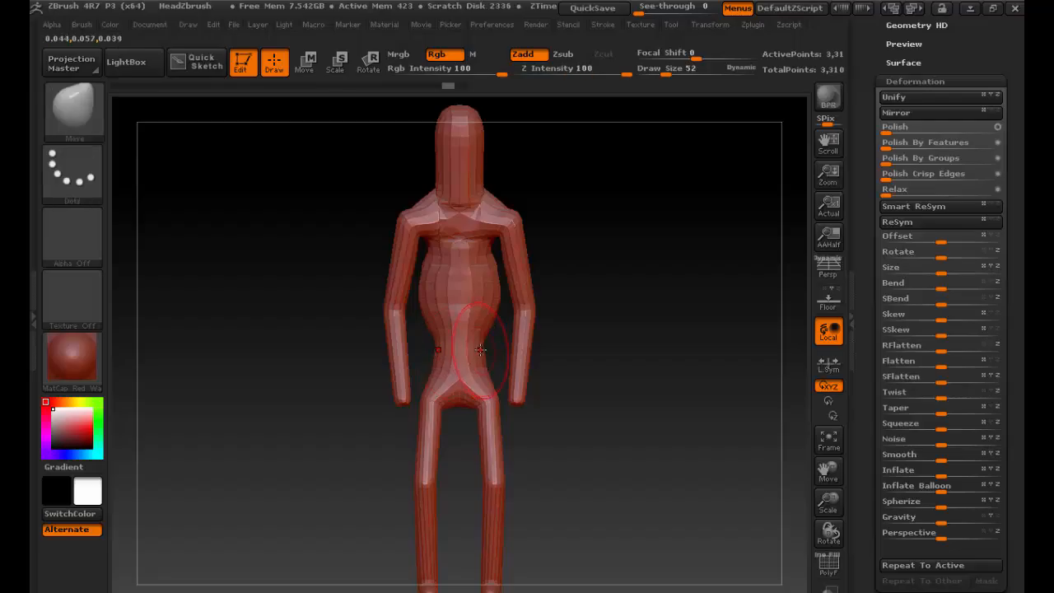
# Step: Try to build up volume on the upper back with the ClayBuildup brush
pyautogui.moveTo(504, 351); pyautogui.dragTo(643, 329)
pyautogui.moveTo(557, 253); pyautogui.dragTo(519, 206)
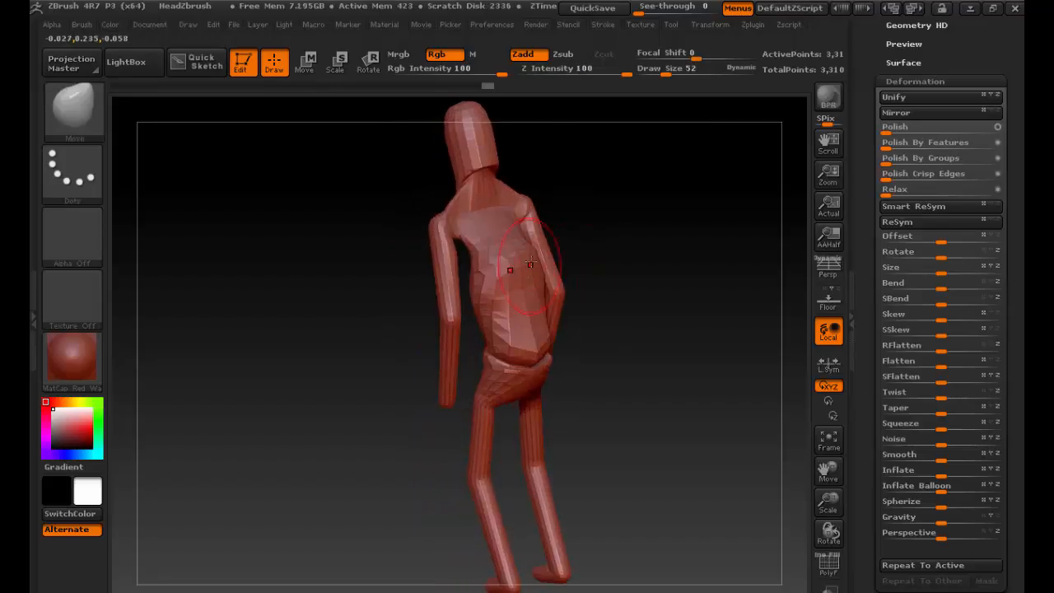
pyautogui.press('b')
pyautogui.press('c')
pyautogui.press('b')
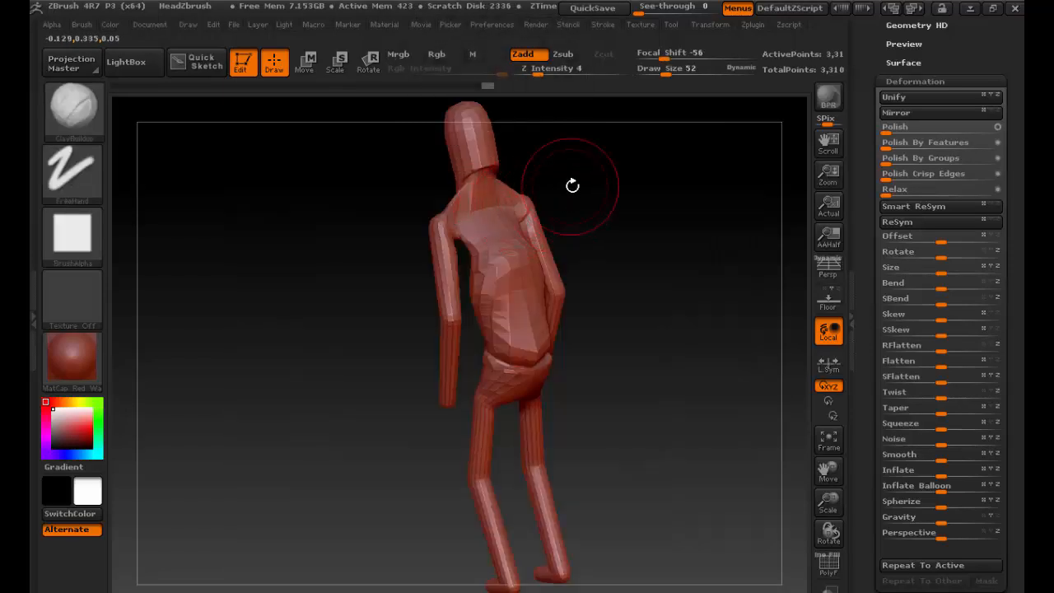
pyautogui.moveTo(572, 184); pyautogui.dragTo(614, 318)
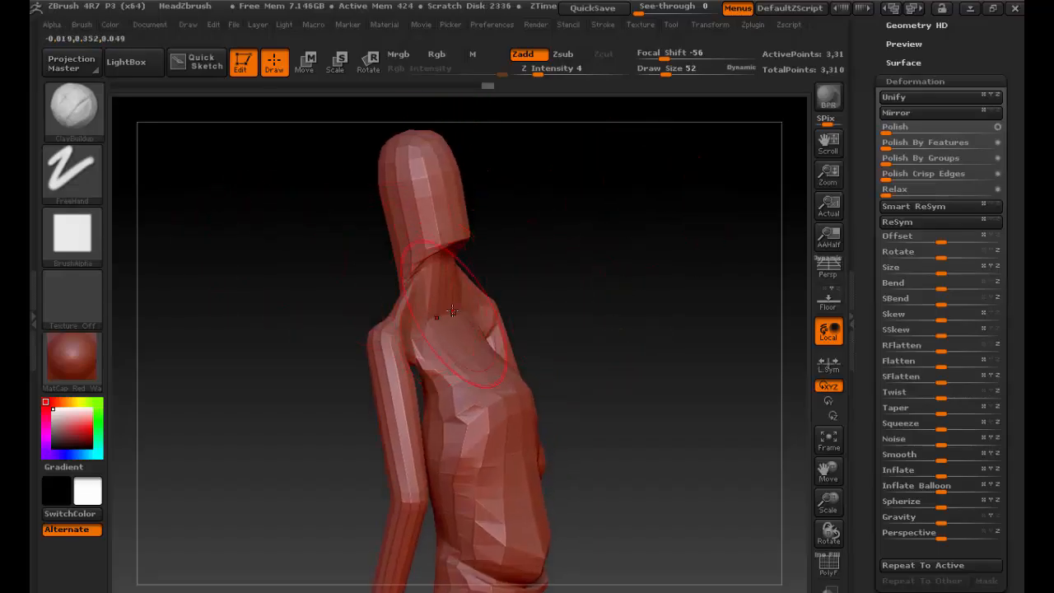
pyautogui.moveTo(437, 318)
pyautogui.mouseDown()
pyautogui.moveTo(574, 261)
pyautogui.moveTo(541, 263)
pyautogui.mouseUp()
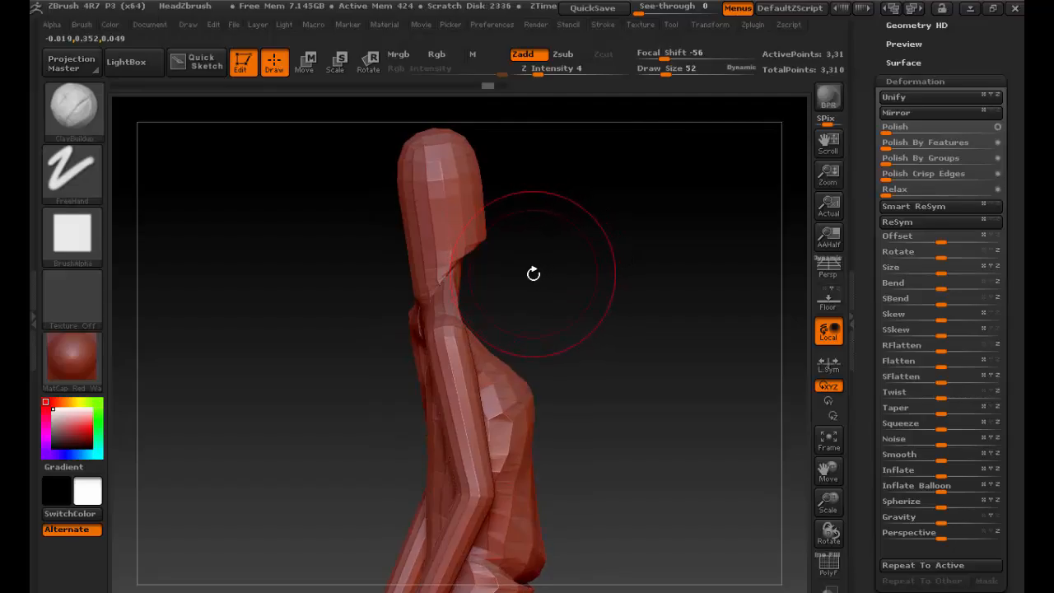
# Step: Switch to the Inflat brush and swell the upper back outward below the neck
pyautogui.press('b')
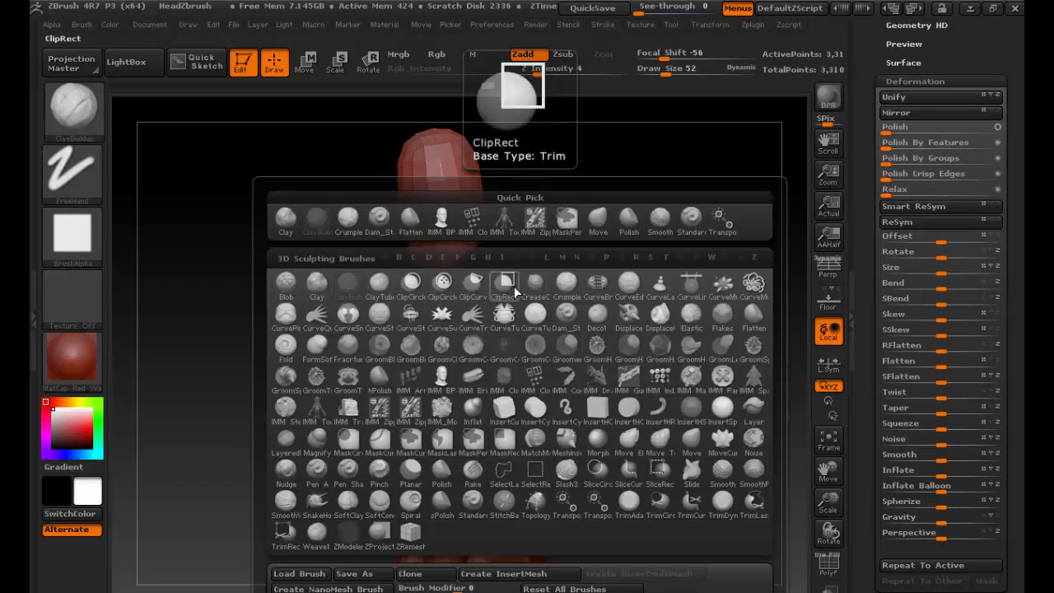
pyautogui.press('i')
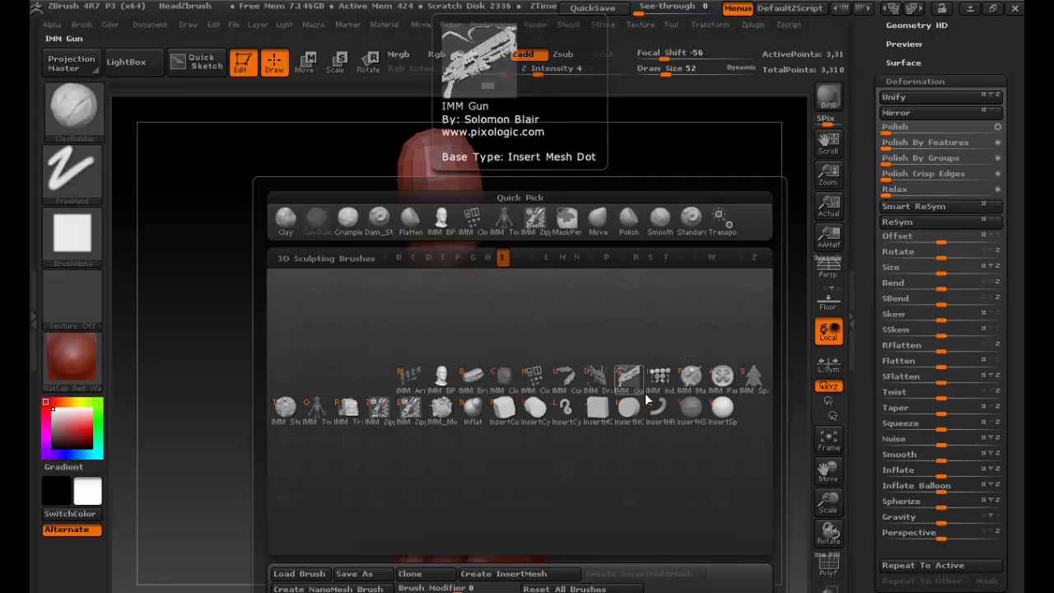
pyautogui.click(474, 409)
pyautogui.moveTo(586, 329); pyautogui.dragTo(511, 339)
pyautogui.moveTo(444, 306)
pyautogui.mouseDown()
pyautogui.moveTo(423, 306)
pyautogui.moveTo(440, 383)
pyautogui.mouseUp()
pyautogui.moveTo(568, 327)
pyautogui.mouseDown()
pyautogui.moveTo(728, 316)
pyautogui.moveTo(658, 330)
pyautogui.mouseUp()
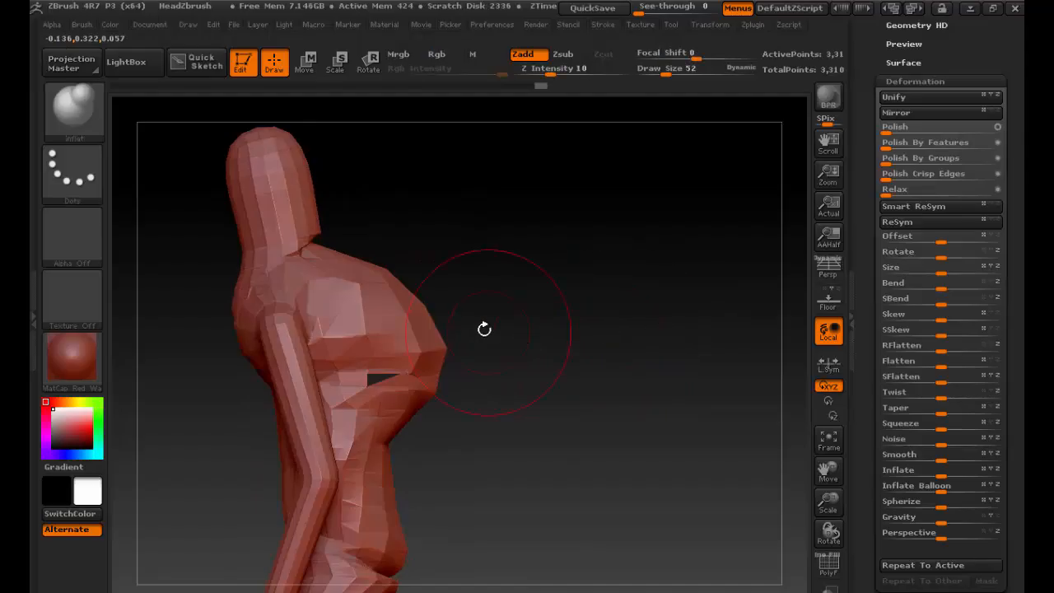
# Step: Set the Smooth brush's Z Intensity to 9 and smooth the inflated upper back
pyautogui.press('shift')
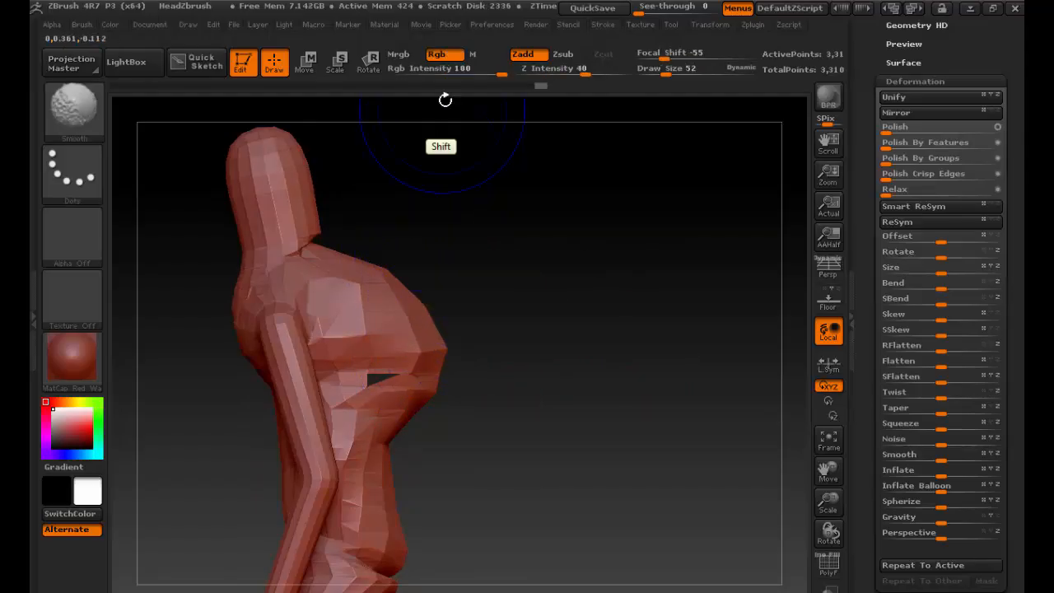
pyautogui.keyDown('shift'); pyautogui.click(549, 70); pyautogui.keyUp('shift')
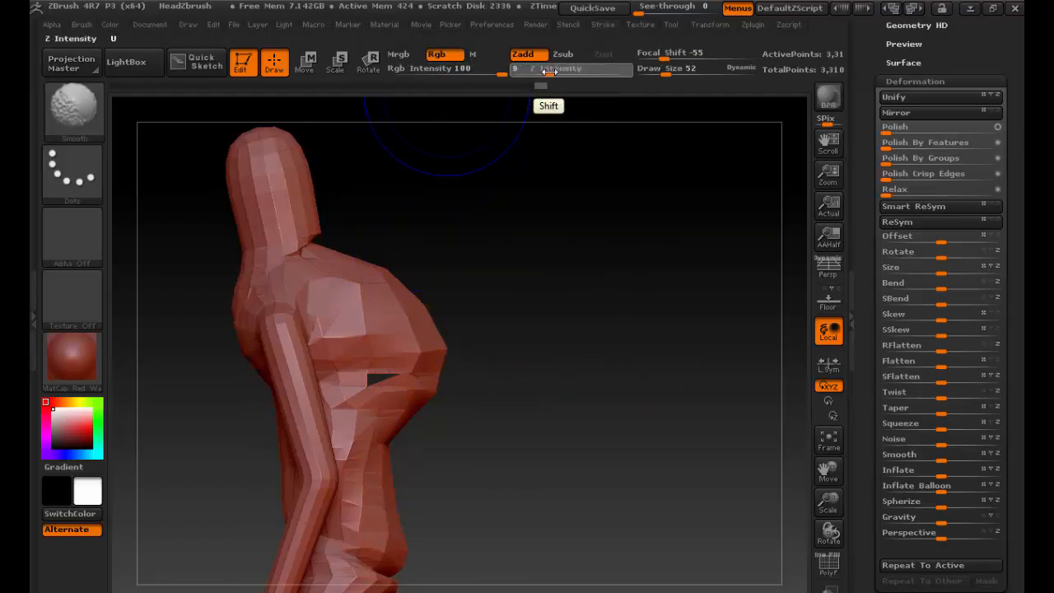
pyautogui.moveTo(449, 328)
pyautogui.keyDown('shift'); pyautogui.mouseDown()
pyautogui.moveTo(431, 367)
pyautogui.moveTo(390, 370)
pyautogui.moveTo(362, 338)
pyautogui.moveTo(387, 406)
pyautogui.mouseUp(); pyautogui.keyUp('shift')
# Step: Switch to the Move brush and reshape the side profile of the upper and middle back
pyautogui.press('b')
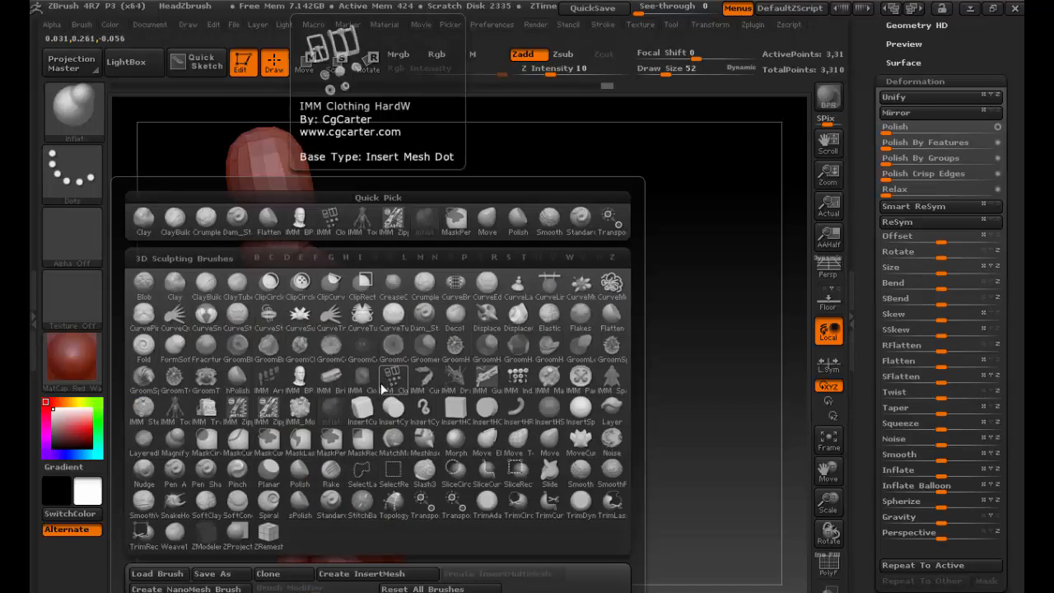
pyautogui.press('v')
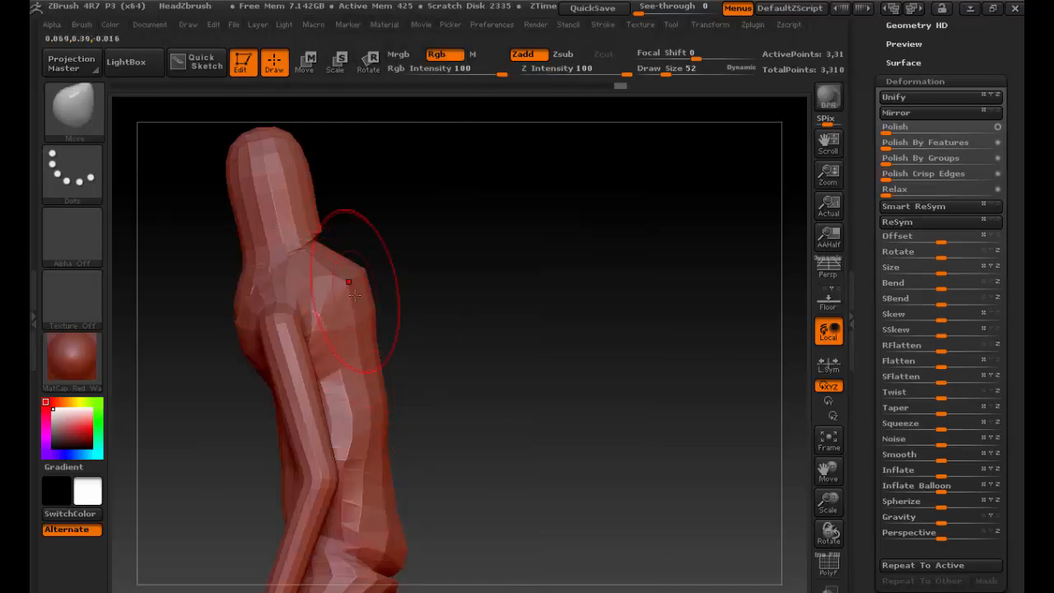
pyautogui.moveTo(370, 321); pyautogui.dragTo(395, 332)
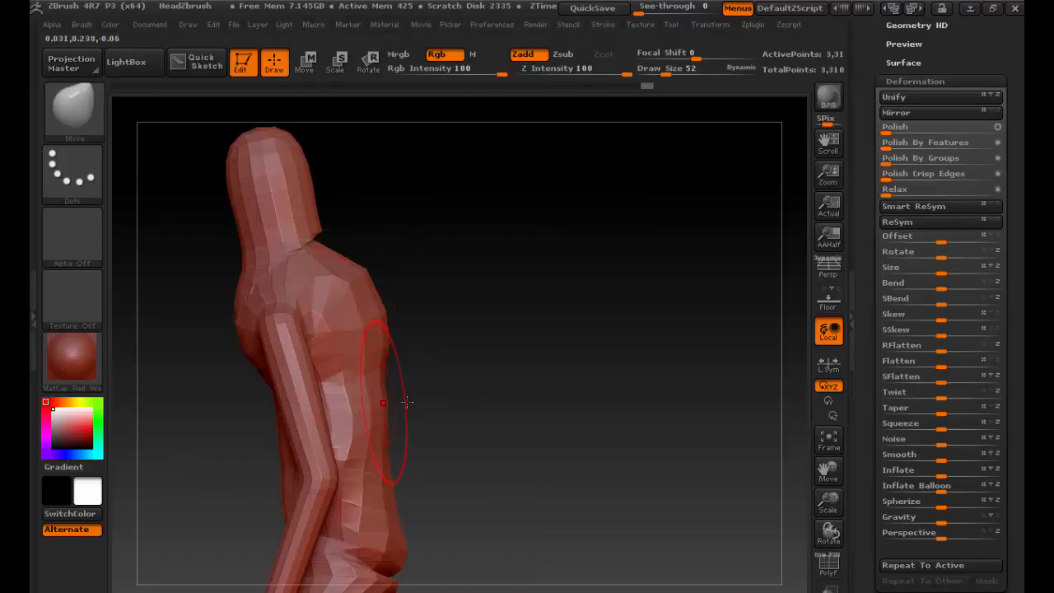
pyautogui.moveTo(406, 401); pyautogui.dragTo(389, 434)
pyautogui.moveTo(450, 477); pyautogui.dragTo(455, 329)
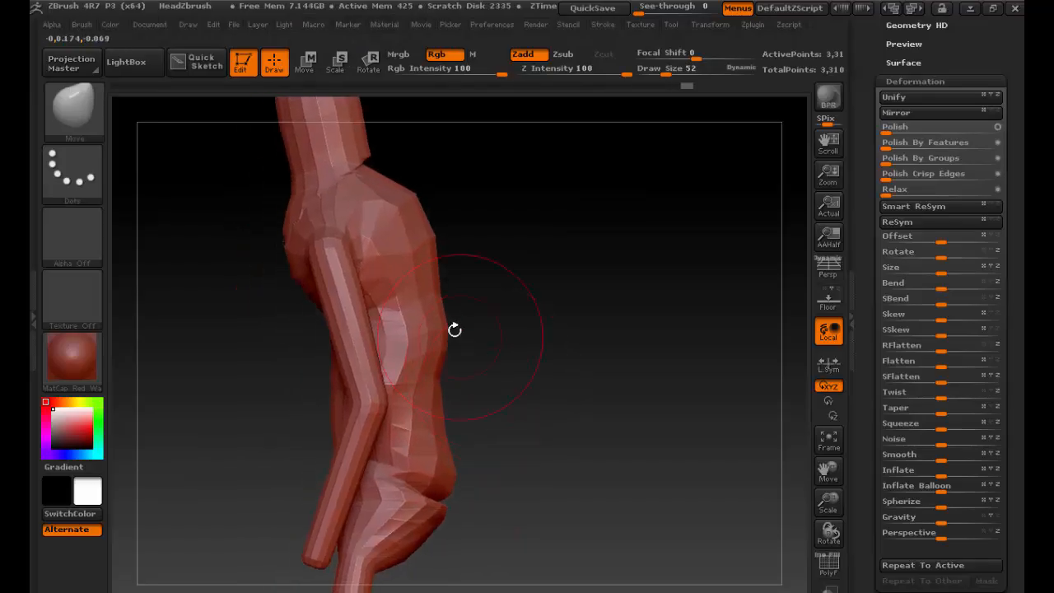
pyautogui.moveTo(435, 382); pyautogui.dragTo(454, 385)
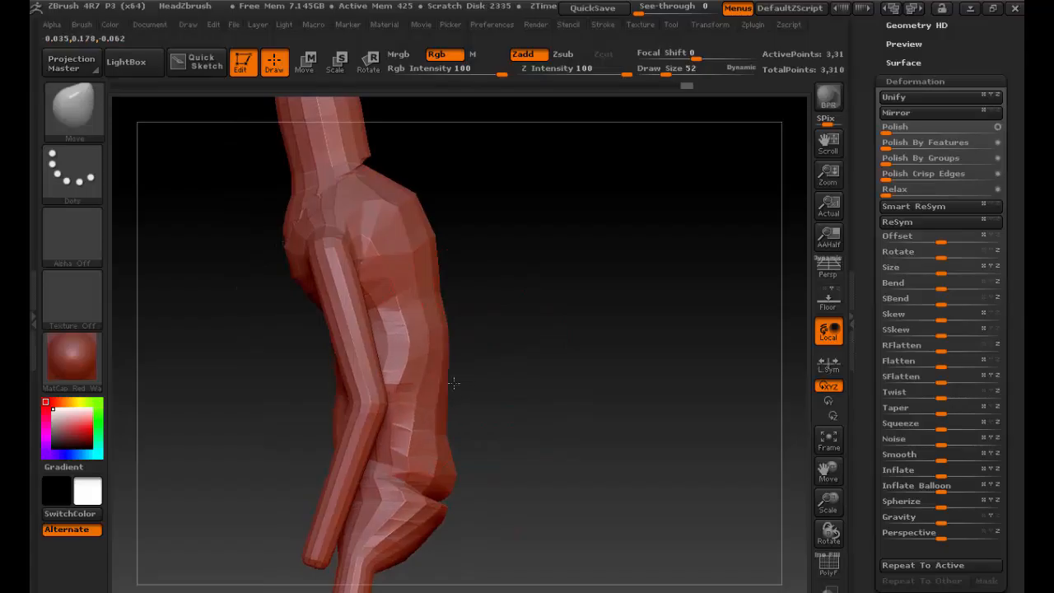
pyautogui.press('ctrl')
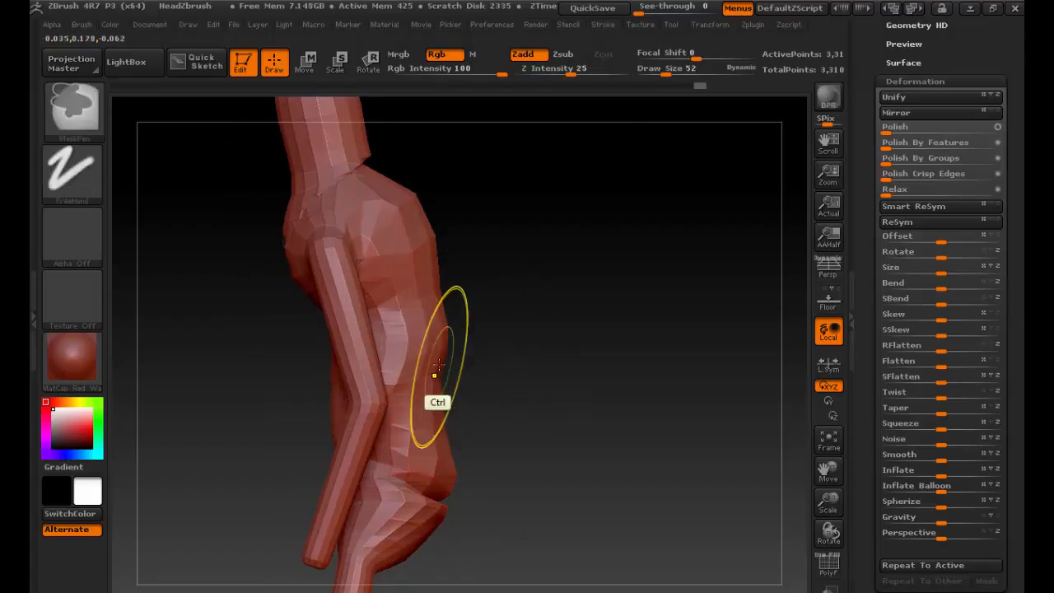
# Step: Adjust the Imbed value in the Move brush's depth settings
pyautogui.click(72, 106)
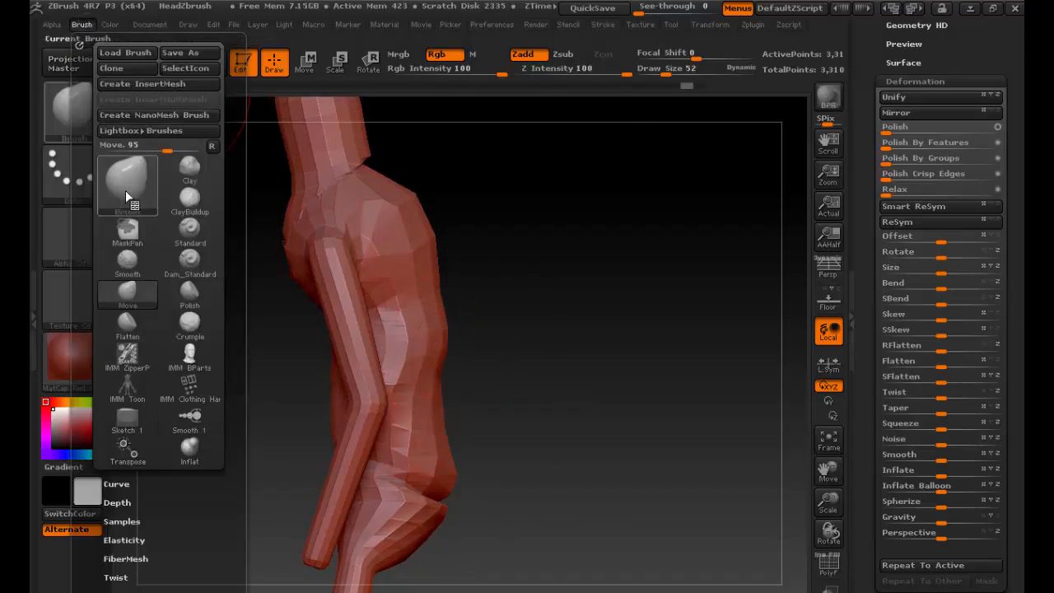
pyautogui.click(145, 500)
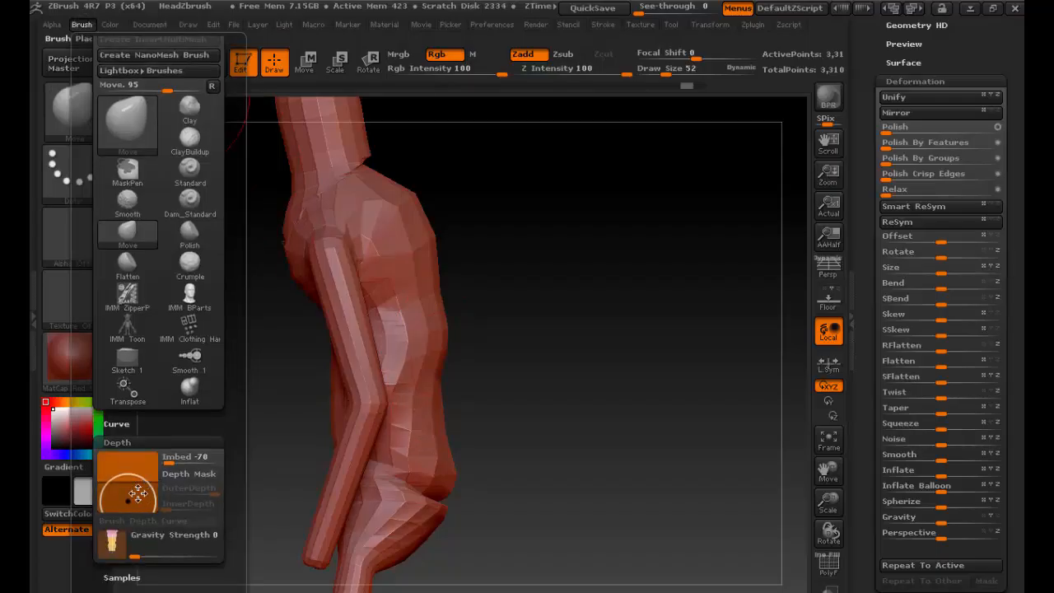
pyautogui.click(183, 455)
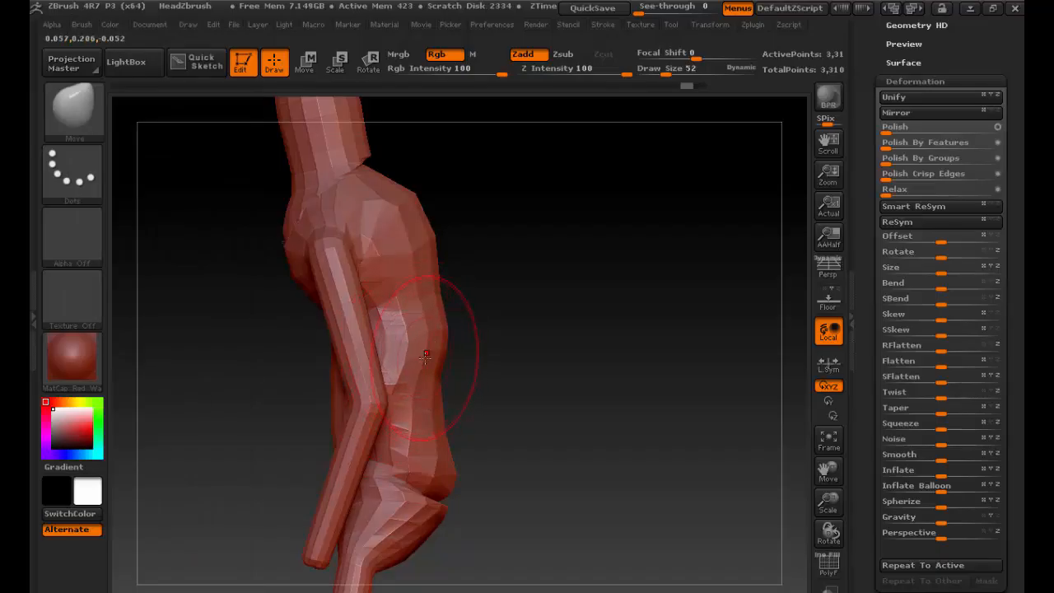
# Step: Pull the middle and upper back outward into a fuller curve and smooth its transition into the neck
pyautogui.moveTo(443, 367); pyautogui.dragTo(450, 366)
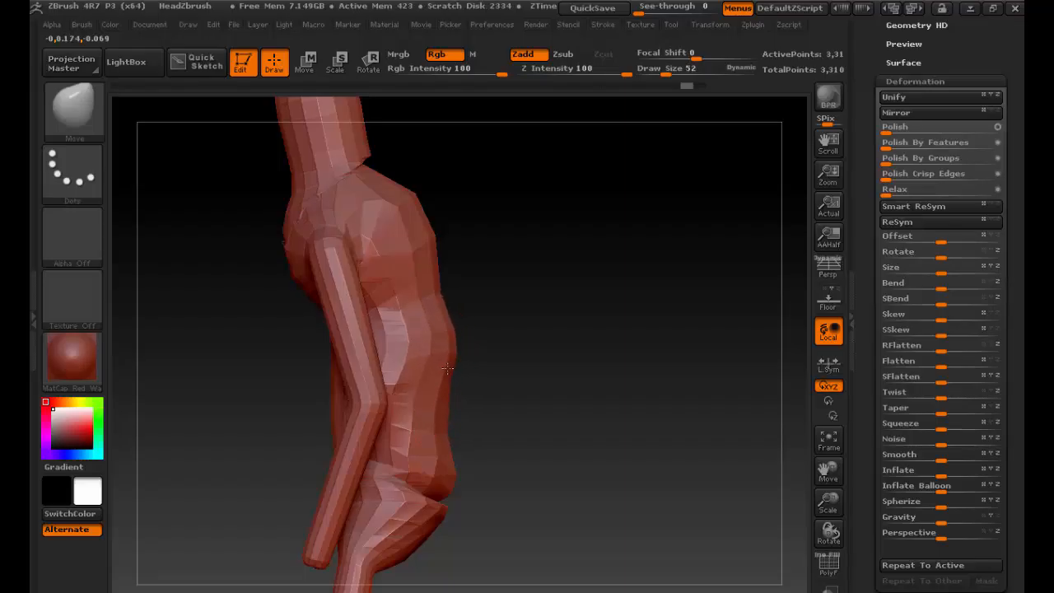
pyautogui.moveTo(442, 297); pyautogui.dragTo(458, 265)
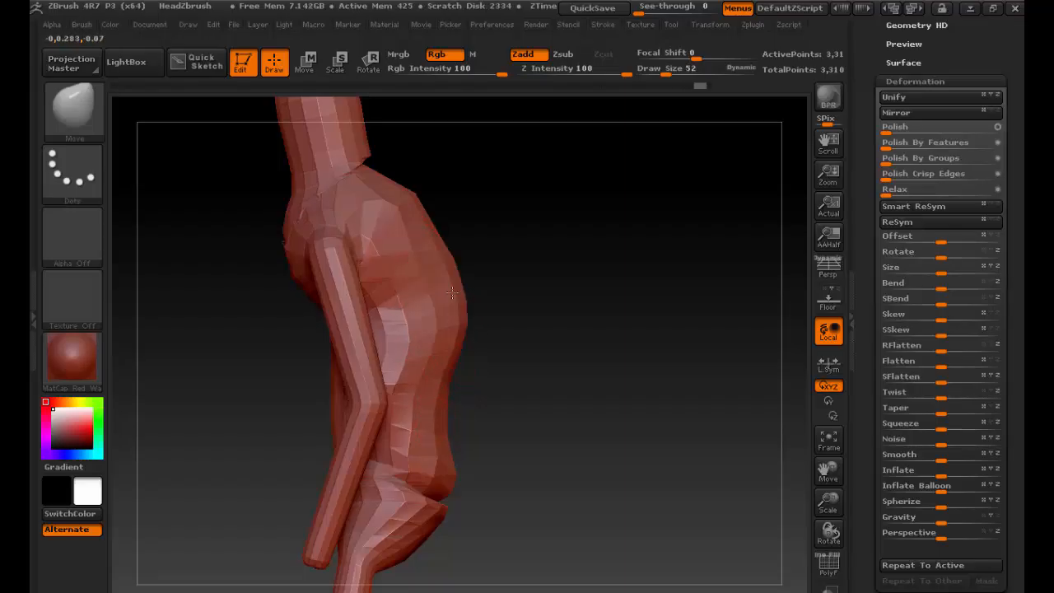
pyautogui.moveTo(399, 180)
pyautogui.mouseDown()
pyautogui.moveTo(409, 167)
pyautogui.moveTo(381, 157)
pyautogui.mouseUp()
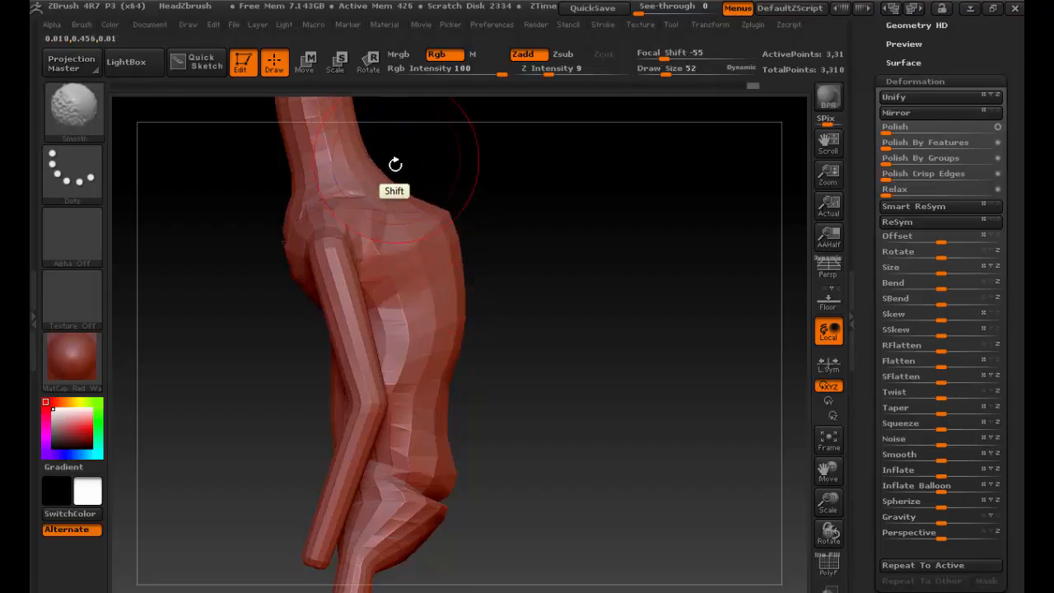
pyautogui.press('s')
pyautogui.moveTo(413, 216); pyautogui.dragTo(403, 220)
# Step: Set the draw size to 40, then smooth and reshape the lower back
pyautogui.press('s')
pyautogui.moveTo(441, 360); pyautogui.dragTo(465, 360)
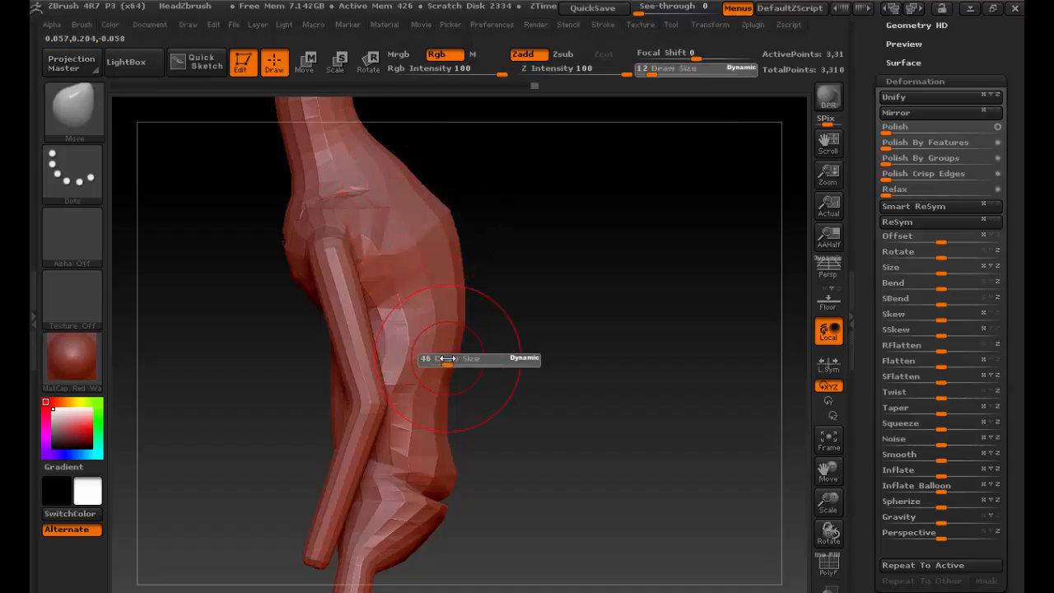
pyautogui.keyDown('alt'); pyautogui.moveTo(486, 416); pyautogui.dragTo(483, 352); pyautogui.keyUp('alt')
pyautogui.moveTo(431, 424)
pyautogui.keyDown('shift'); pyautogui.mouseDown()
pyautogui.moveTo(426, 436)
pyautogui.moveTo(438, 429)
pyautogui.moveTo(418, 427)
pyautogui.moveTo(429, 438)
pyautogui.moveTo(421, 445)
pyautogui.moveTo(420, 430)
pyautogui.moveTo(403, 431)
pyautogui.mouseUp(); pyautogui.keyUp('shift')
pyautogui.moveTo(416, 367); pyautogui.dragTo(399, 370)
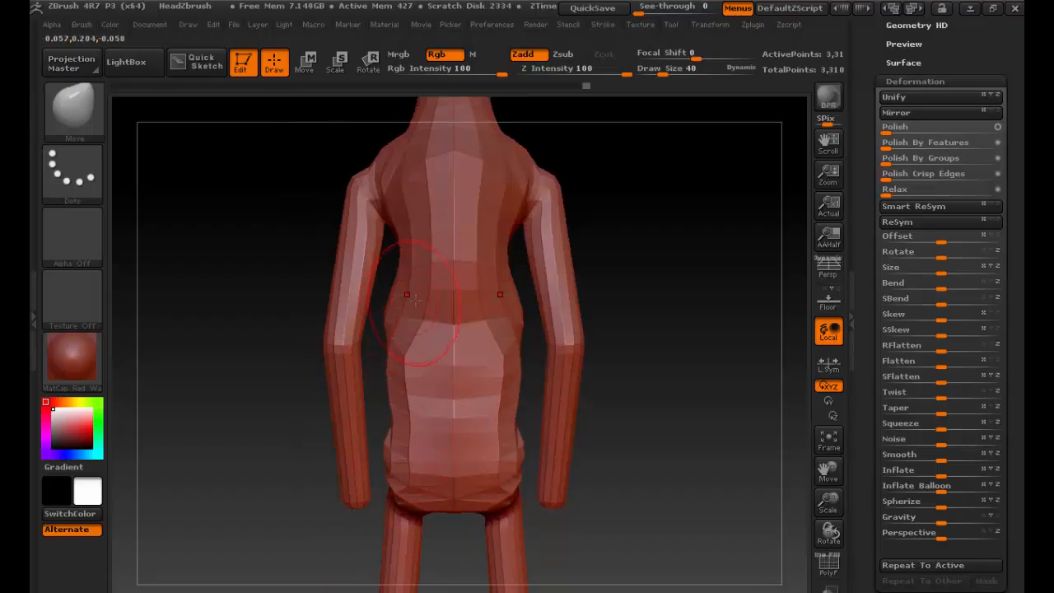
# Step: Pull the middle of the back outward toward the sides and smooth the torso around the waist
pyautogui.moveTo(416, 297); pyautogui.dragTo(401, 295)
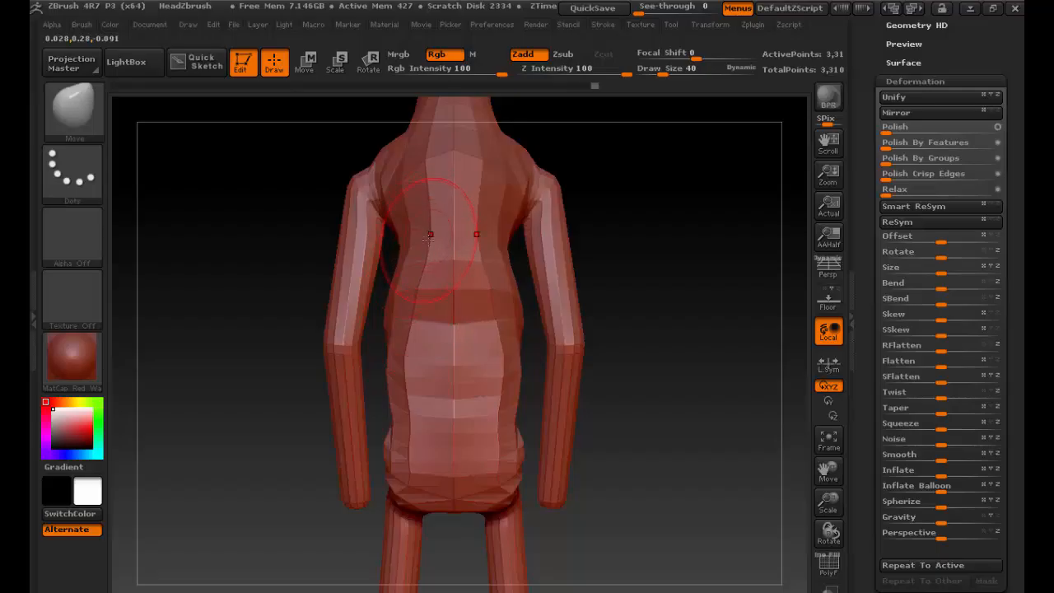
pyautogui.moveTo(429, 238); pyautogui.dragTo(412, 240)
pyautogui.moveTo(426, 289)
pyautogui.keyDown('shift'); pyautogui.mouseDown()
pyautogui.moveTo(414, 254)
pyautogui.moveTo(393, 297)
pyautogui.moveTo(393, 425)
pyautogui.moveTo(371, 413)
pyautogui.mouseUp(); pyautogui.keyUp('shift')
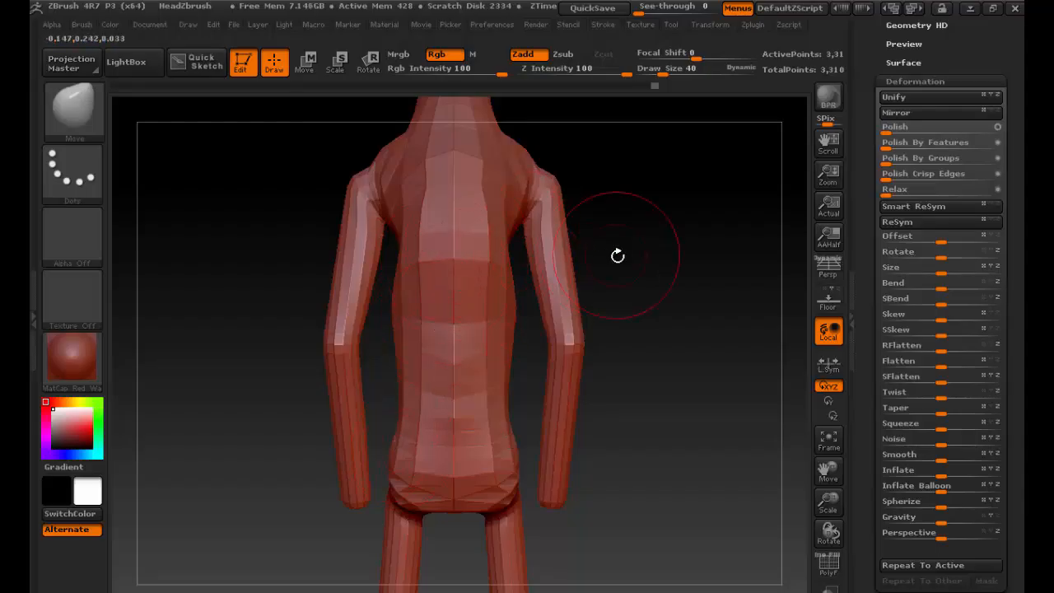
pyautogui.moveTo(617, 256); pyautogui.dragTo(660, 330)
pyautogui.moveTo(445, 379)
pyautogui.keyDown('shift'); pyautogui.mouseDown()
pyautogui.moveTo(440, 412)
pyautogui.moveTo(346, 427)
pyautogui.mouseUp(); pyautogui.keyUp('shift')
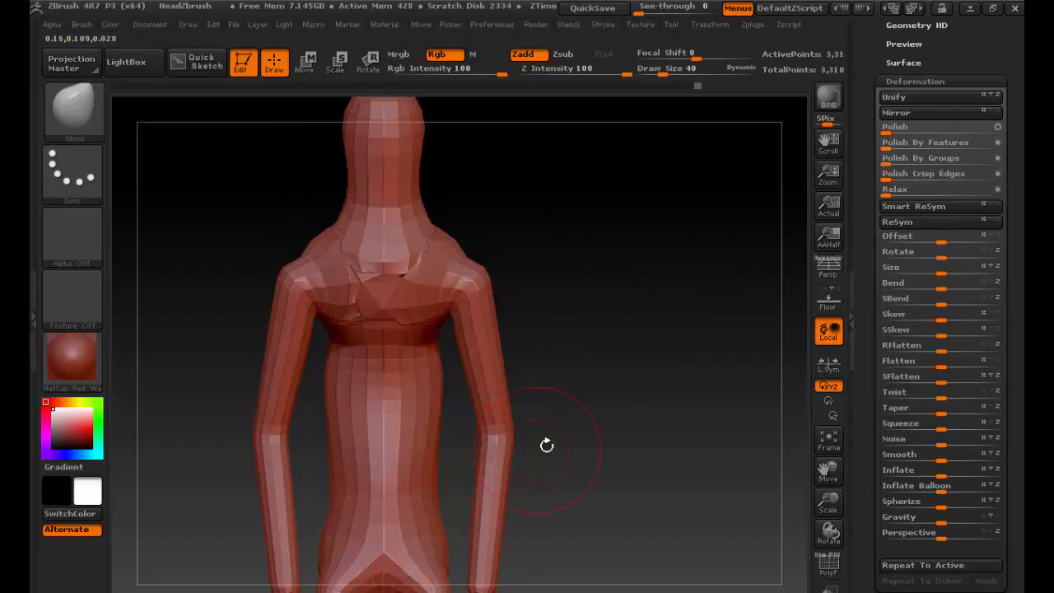
# Step: Switch to the ClayBuildup brush, add volume to the hips, and undo the last stroke at the top of the leg
pyautogui.keyDown('alt'); pyautogui.moveTo(546, 442); pyautogui.dragTo(553, 266); pyautogui.keyUp('alt')
pyautogui.press('b')
pyautogui.press('c')
pyautogui.press('b')
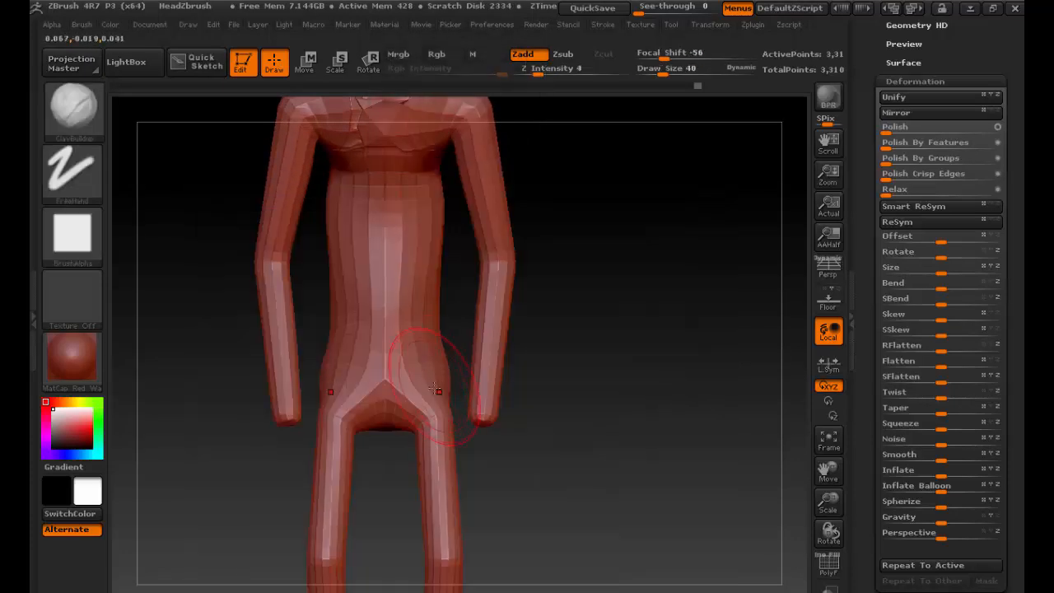
pyautogui.moveTo(429, 383)
pyautogui.mouseDown()
pyautogui.moveTo(395, 412)
pyautogui.moveTo(434, 387)
pyautogui.mouseUp()
pyautogui.moveTo(533, 408); pyautogui.dragTo(446, 406)
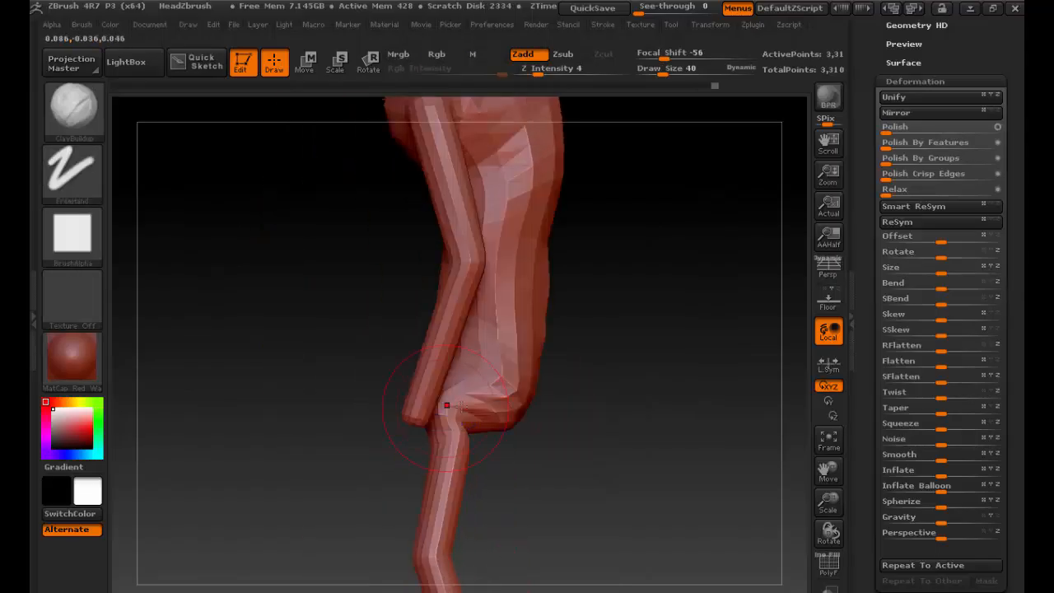
pyautogui.moveTo(533, 432); pyautogui.dragTo(503, 424)
pyautogui.moveTo(442, 443)
pyautogui.mouseDown()
pyautogui.moveTo(456, 443)
pyautogui.moveTo(456, 415)
pyautogui.mouseUp()
pyautogui.hotkey('ctrl', 'z')
# Step: Set the ClayBuildup draw size to 17 and its Imbed depth to 2
pyautogui.press('s')
pyautogui.click(86, 25)
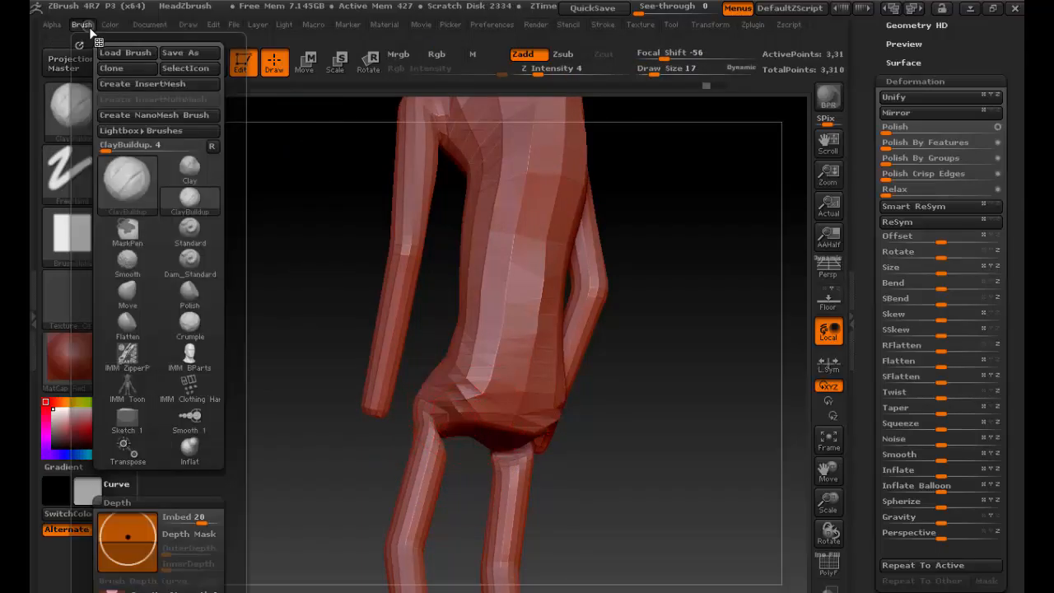
pyautogui.click(196, 519)
pyautogui.write('2')
pyautogui.press('Return')
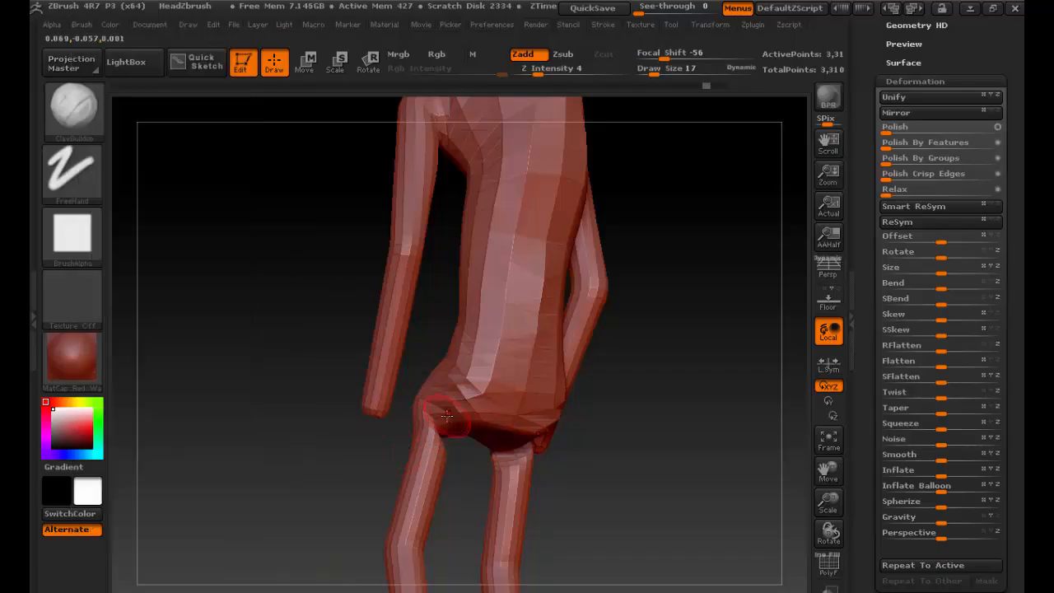
# Step: Build up the underside of the buttocks where the legs join, using draw sizes 19 and 25
pyautogui.press('s')
pyautogui.moveTo(445, 418)
pyautogui.mouseDown()
pyautogui.moveTo(459, 419)
pyautogui.moveTo(446, 419)
pyautogui.mouseUp()
pyautogui.keyDown('alt'); pyautogui.moveTo(389, 508); pyautogui.dragTo(397, 410); pyautogui.keyUp('alt')
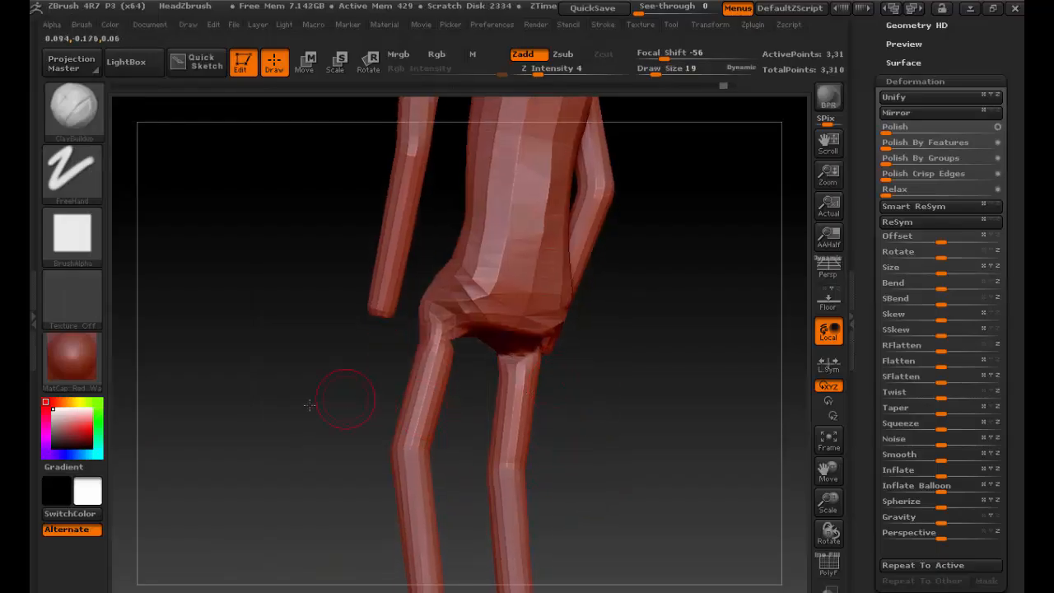
pyautogui.moveTo(309, 405)
pyautogui.keyDown('shift'); pyautogui.mouseDown()
pyautogui.moveTo(396, 391)
pyautogui.moveTo(346, 388)
pyautogui.moveTo(368, 387)
pyautogui.moveTo(332, 404)
pyautogui.moveTo(371, 401)
pyautogui.moveTo(306, 376)
pyautogui.moveTo(392, 369)
pyautogui.moveTo(337, 417)
pyautogui.moveTo(316, 399)
pyautogui.moveTo(347, 355)
pyautogui.mouseUp(); pyautogui.keyUp('shift')
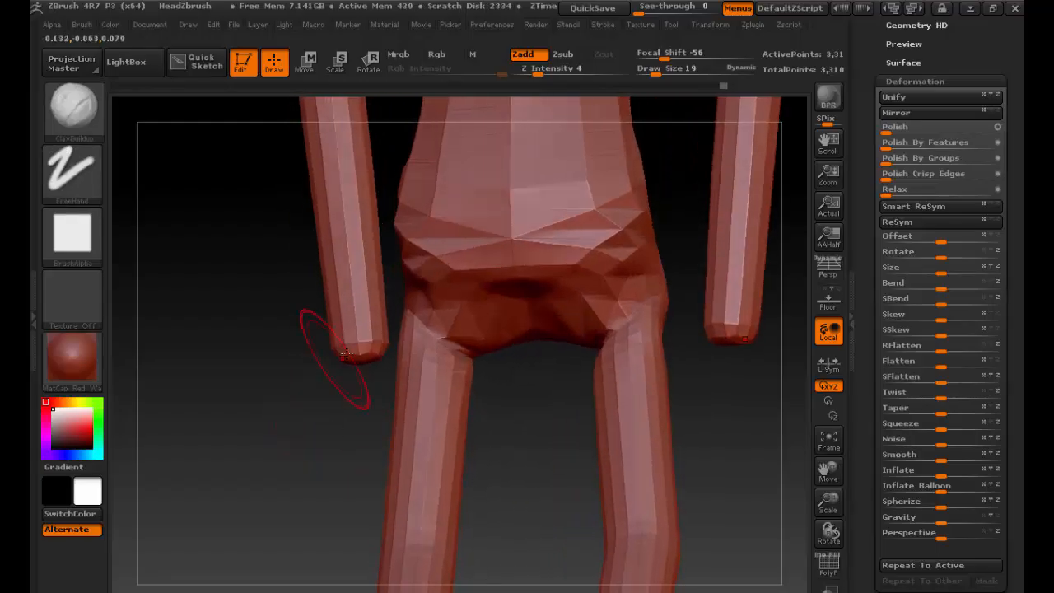
pyautogui.press('s')
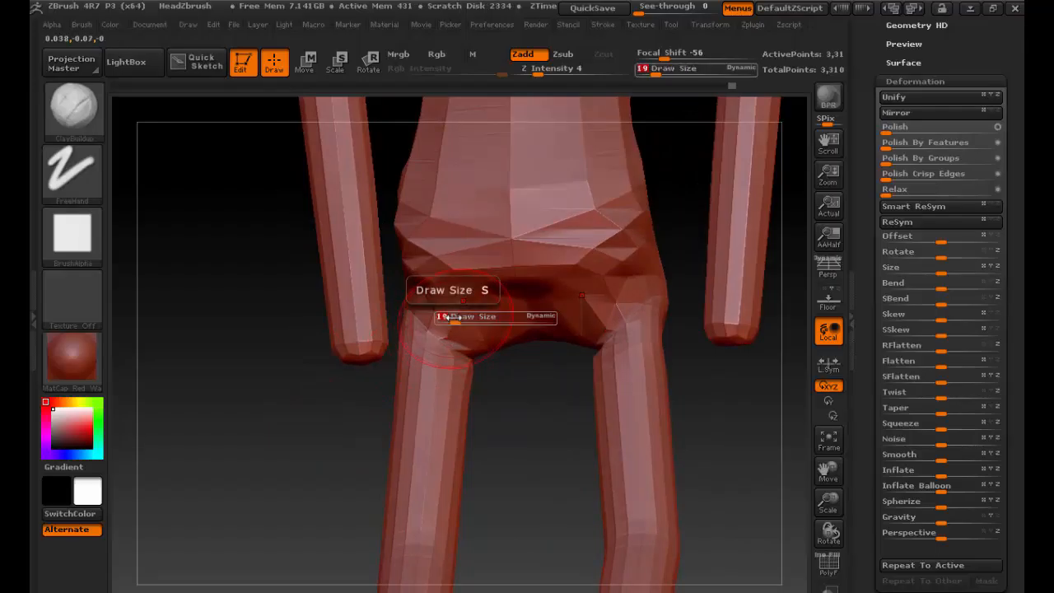
pyautogui.moveTo(436, 313); pyautogui.dragTo(461, 323)
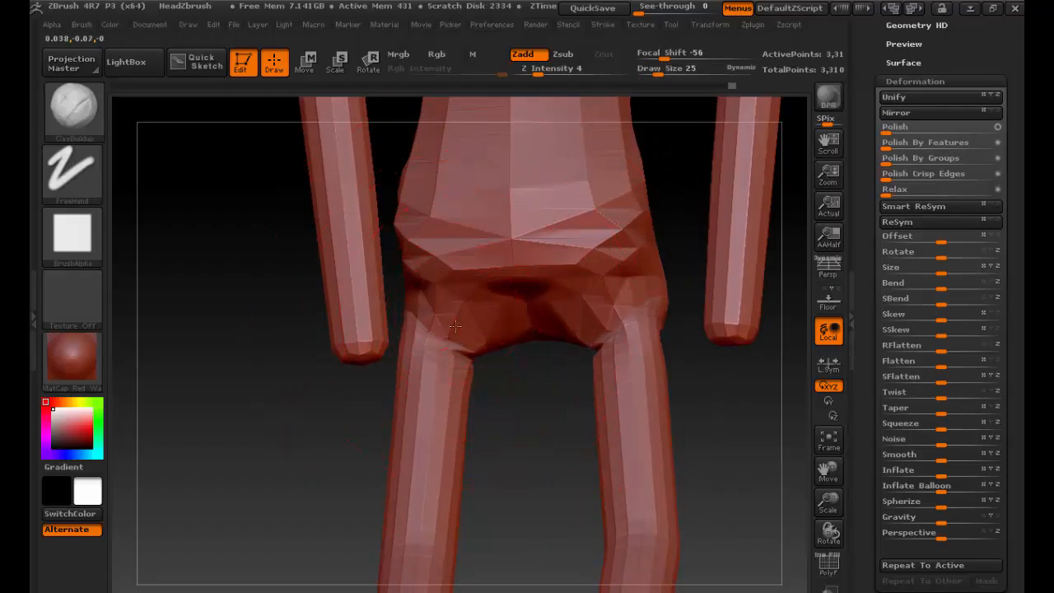
# Step: Switch to the Inflat brush and add volume to the hips, buttocks and the inner side of the upper thighs
pyautogui.press('b')
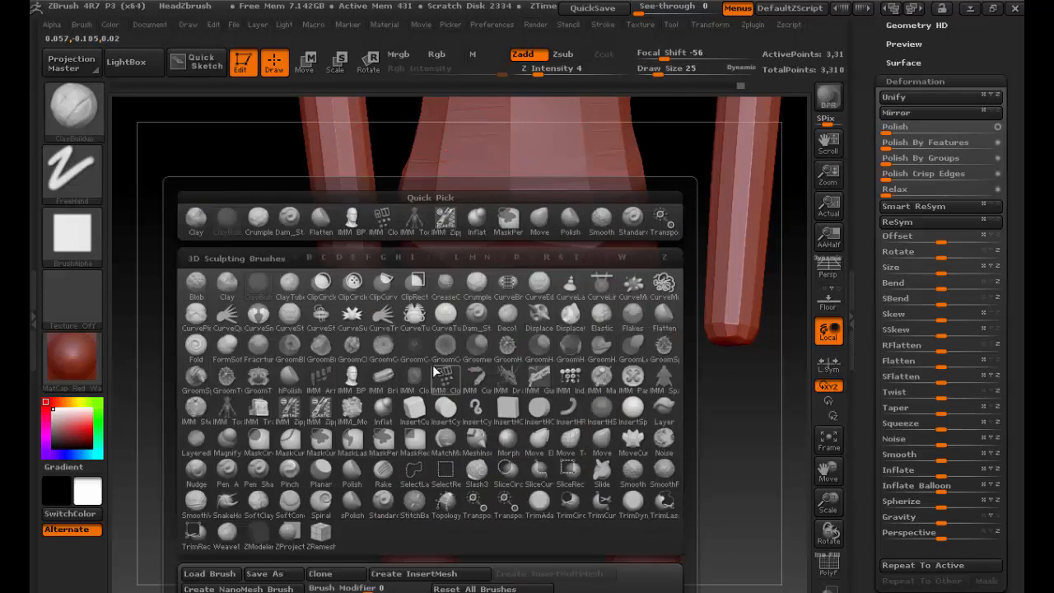
pyautogui.press('i')
pyautogui.press('n')
pyautogui.moveTo(447, 399)
pyautogui.mouseDown()
pyautogui.moveTo(457, 328)
pyautogui.moveTo(495, 342)
pyautogui.moveTo(491, 333)
pyautogui.moveTo(453, 311)
pyautogui.moveTo(440, 366)
pyautogui.mouseUp()
pyautogui.moveTo(356, 421); pyautogui.dragTo(461, 425)
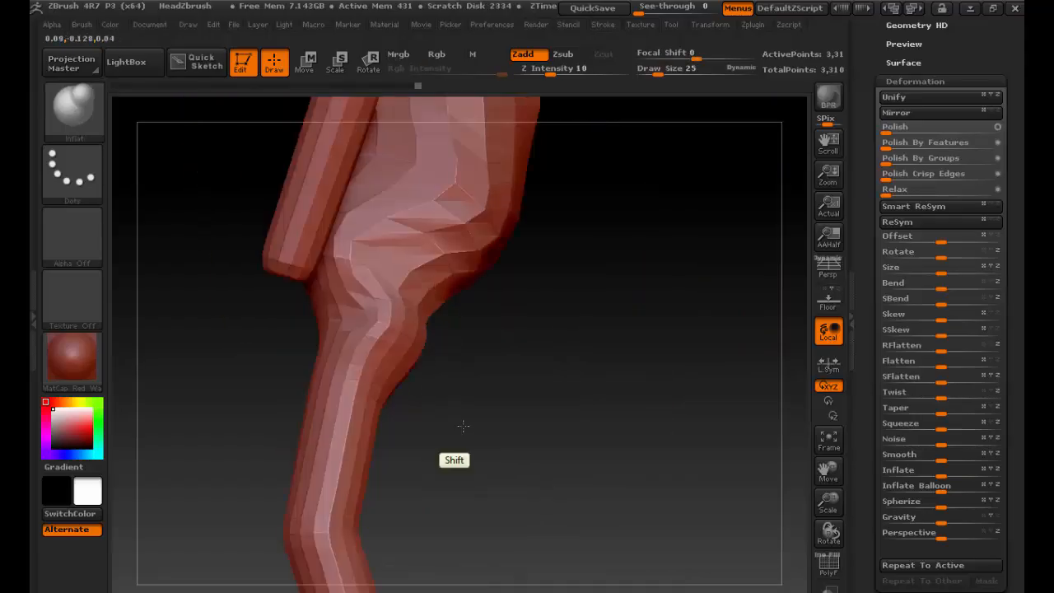
pyautogui.moveTo(385, 285)
pyautogui.mouseDown()
pyautogui.moveTo(336, 480)
pyautogui.moveTo(391, 273)
pyautogui.moveTo(359, 346)
pyautogui.moveTo(358, 285)
pyautogui.moveTo(424, 231)
pyautogui.moveTo(407, 276)
pyautogui.mouseUp()
pyautogui.moveTo(388, 219); pyautogui.dragTo(421, 236)
pyautogui.moveTo(441, 370); pyautogui.dragTo(522, 365)
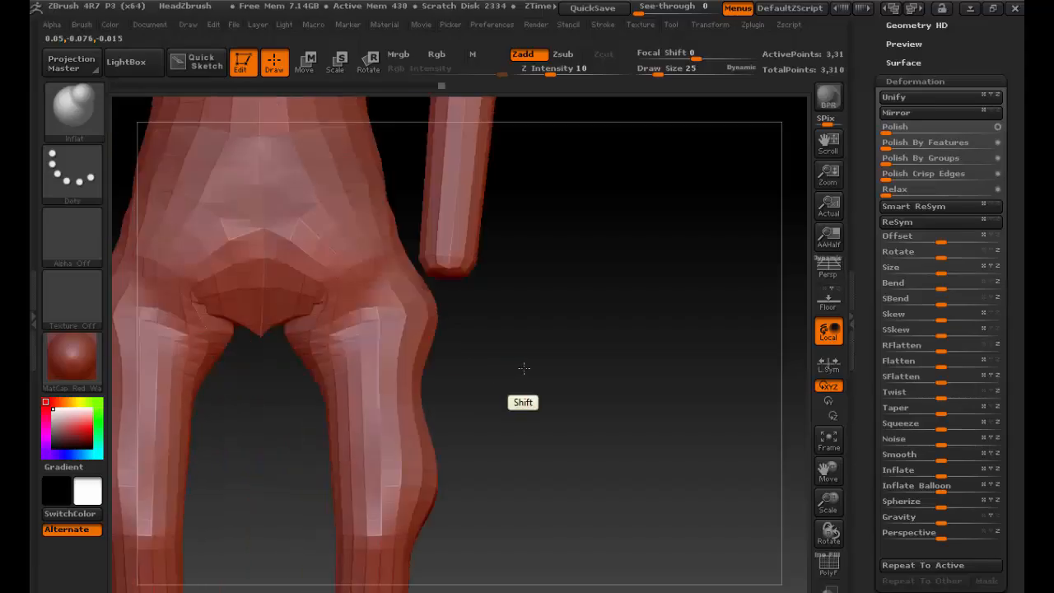
pyautogui.moveTo(336, 285)
pyautogui.mouseDown()
pyautogui.moveTo(313, 313)
pyautogui.moveTo(284, 276)
pyautogui.moveTo(284, 288)
pyautogui.moveTo(299, 282)
pyautogui.moveTo(315, 293)
pyautogui.moveTo(307, 278)
pyautogui.moveTo(288, 290)
pyautogui.moveTo(310, 297)
pyautogui.moveTo(294, 299)
pyautogui.moveTo(301, 326)
pyautogui.moveTo(331, 352)
pyautogui.moveTo(332, 396)
pyautogui.moveTo(336, 363)
pyautogui.moveTo(349, 424)
pyautogui.moveTo(338, 370)
pyautogui.moveTo(359, 424)
pyautogui.mouseUp()
# Step: Switch to the Move brush, pull the crotch area inward to narrow the gap, and reshape the inner and outer thighs
pyautogui.press('b')
pyautogui.press('m')
pyautogui.press('v')
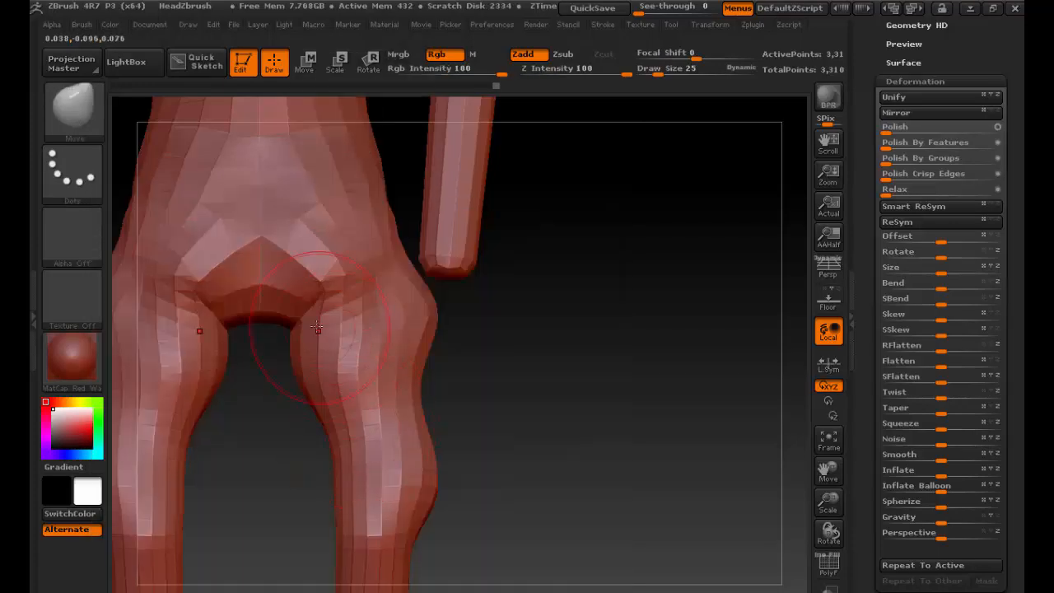
pyautogui.moveTo(300, 309)
pyautogui.mouseDown()
pyautogui.moveTo(285, 326)
pyautogui.moveTo(280, 318)
pyautogui.mouseUp()
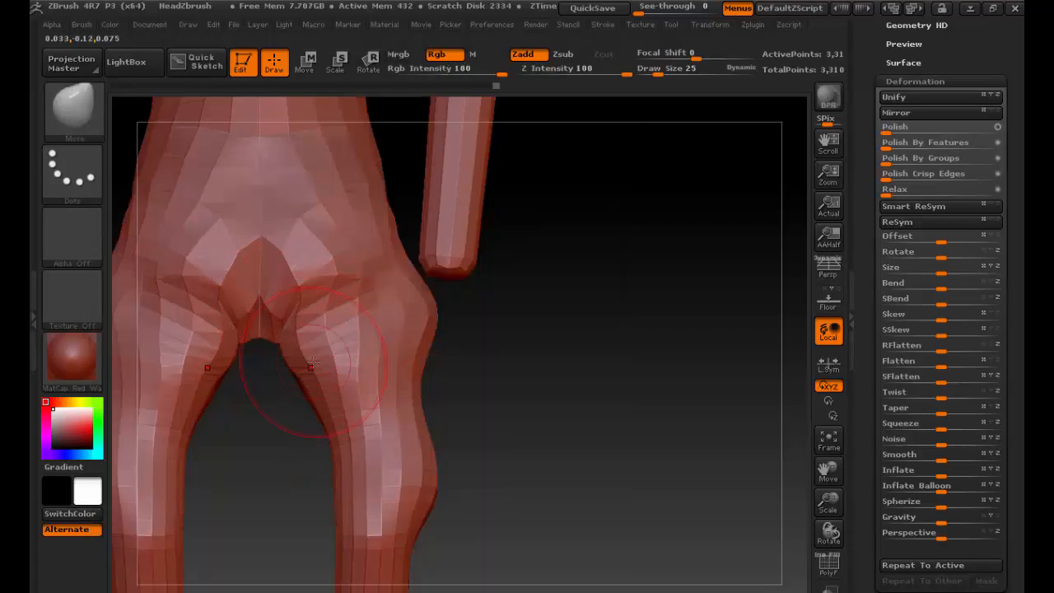
pyautogui.moveTo(314, 370)
pyautogui.mouseDown()
pyautogui.moveTo(299, 379)
pyautogui.moveTo(300, 402)
pyautogui.moveTo(323, 468)
pyautogui.mouseUp()
pyautogui.moveTo(412, 379)
pyautogui.mouseDown()
pyautogui.moveTo(442, 384)
pyautogui.moveTo(437, 421)
pyautogui.mouseUp()
# Step: Pull the front of the thighs forward in profile, from the hip down to the knee, and smooth the result
pyautogui.keyDown('alt'); pyautogui.moveTo(523, 343); pyautogui.dragTo(551, 217); pyautogui.keyUp('alt')
pyautogui.keyDown('shift'); pyautogui.moveTo(551, 355); pyautogui.dragTo(491, 360); pyautogui.keyUp('shift')
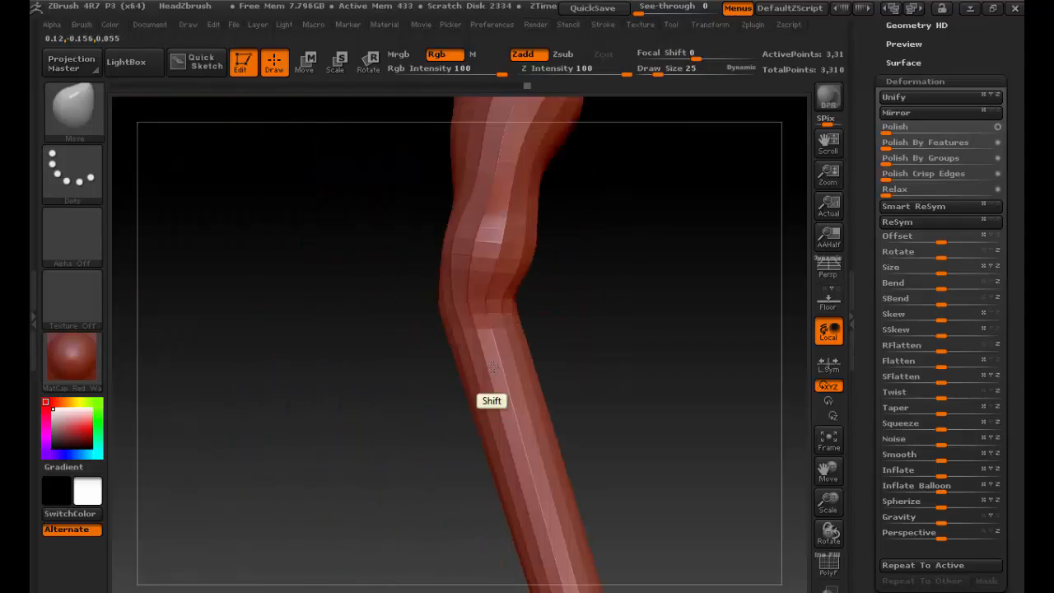
pyautogui.keyDown('alt'); pyautogui.moveTo(379, 273); pyautogui.dragTo(388, 424); pyautogui.keyUp('alt')
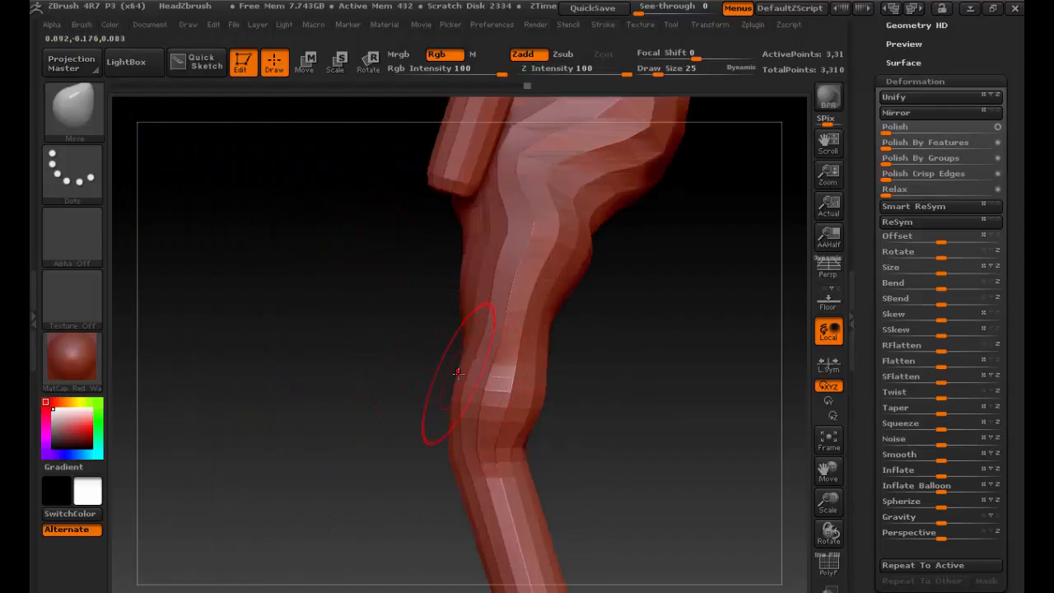
pyautogui.moveTo(458, 374); pyautogui.dragTo(436, 378)
pyautogui.moveTo(454, 321)
pyautogui.mouseDown()
pyautogui.moveTo(432, 315)
pyautogui.moveTo(446, 323)
pyautogui.moveTo(442, 305)
pyautogui.mouseUp()
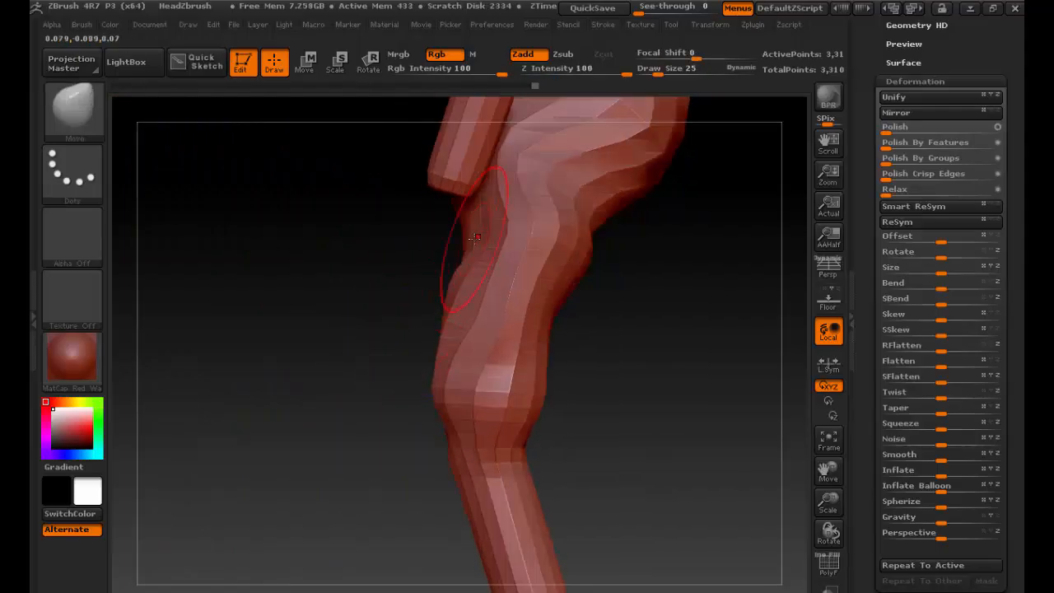
pyautogui.moveTo(469, 239); pyautogui.dragTo(460, 237)
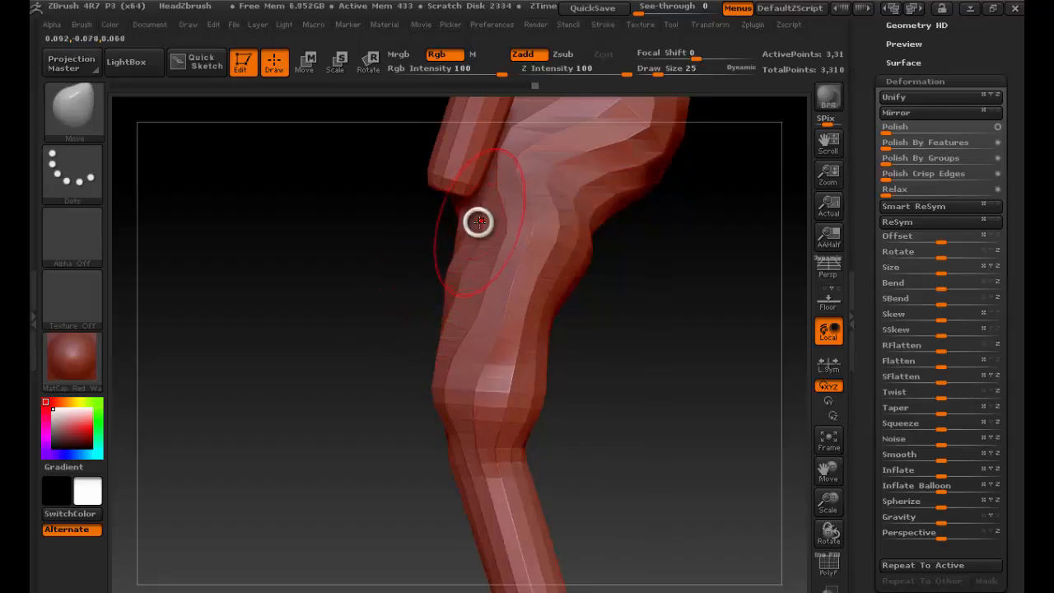
pyautogui.moveTo(479, 221)
pyautogui.mouseDown(button='right')
pyautogui.moveTo(464, 217)
pyautogui.moveTo(483, 223)
pyautogui.mouseUp(button='right')
pyautogui.moveTo(478, 222); pyautogui.dragTo(459, 219)
pyautogui.moveTo(532, 239)
pyautogui.keyDown('shift'); pyautogui.mouseDown()
pyautogui.moveTo(534, 221)
pyautogui.moveTo(536, 278)
pyautogui.moveTo(544, 268)
pyautogui.moveTo(501, 375)
pyautogui.moveTo(466, 282)
pyautogui.moveTo(460, 305)
pyautogui.mouseUp(); pyautogui.keyUp('shift')
# Step: Switch to the ClayBuildup brush, set Z Intensity to 10, and build up the front of the thighs down to the knees
pyautogui.keyDown('shift'); pyautogui.moveTo(388, 299); pyautogui.dragTo(481, 298); pyautogui.keyUp('shift')
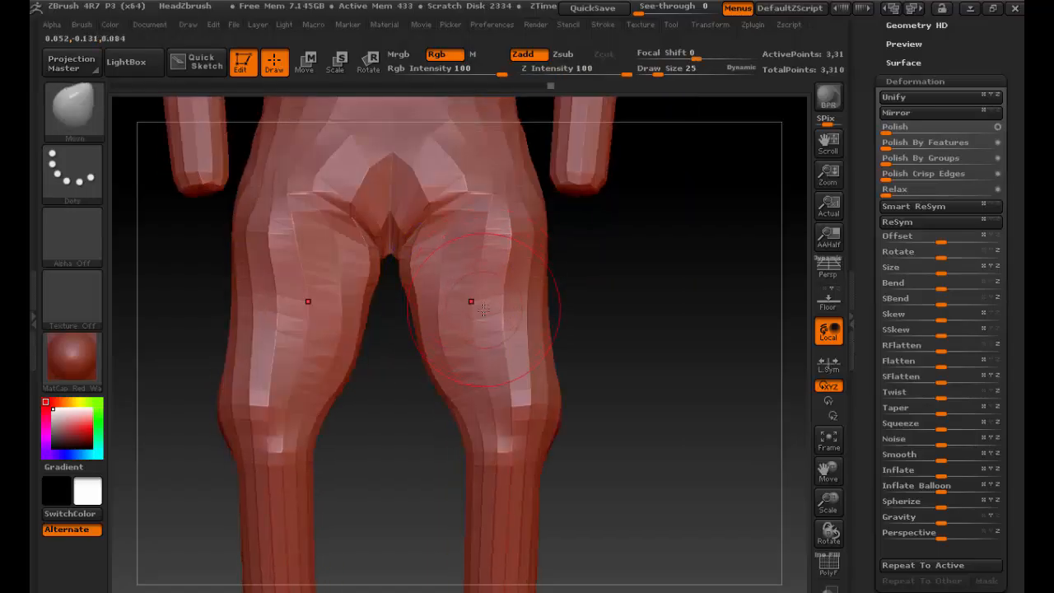
pyautogui.press('b')
pyautogui.press('c')
pyautogui.press('b')
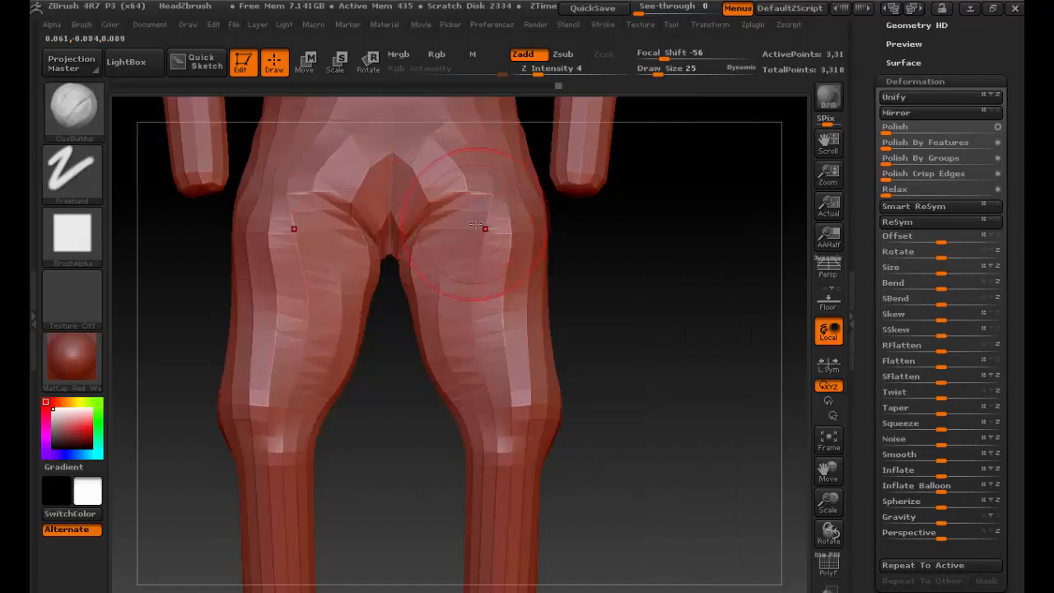
pyautogui.write('u')
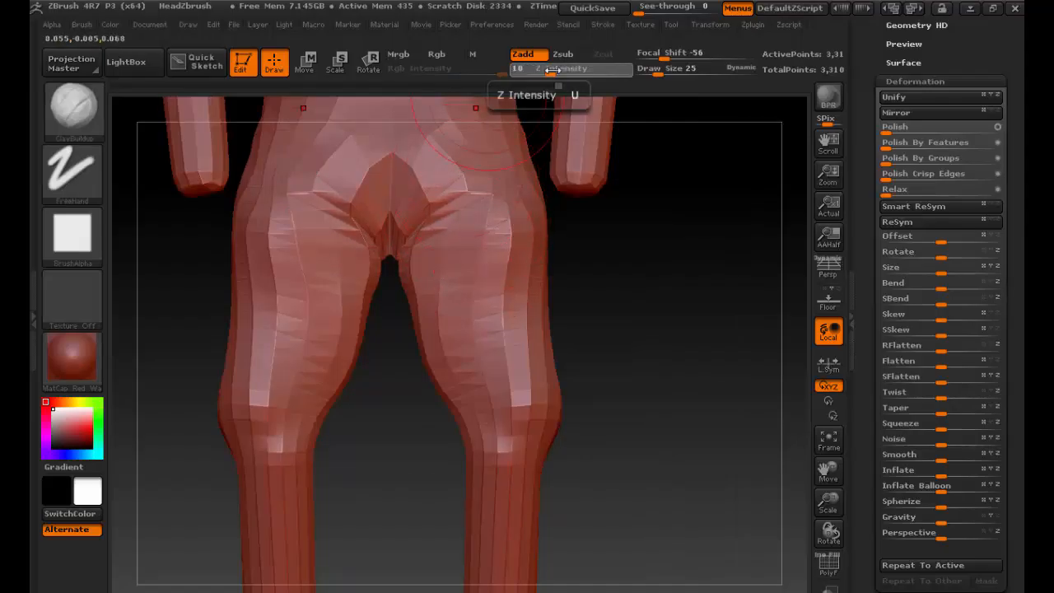
pyautogui.write('10')
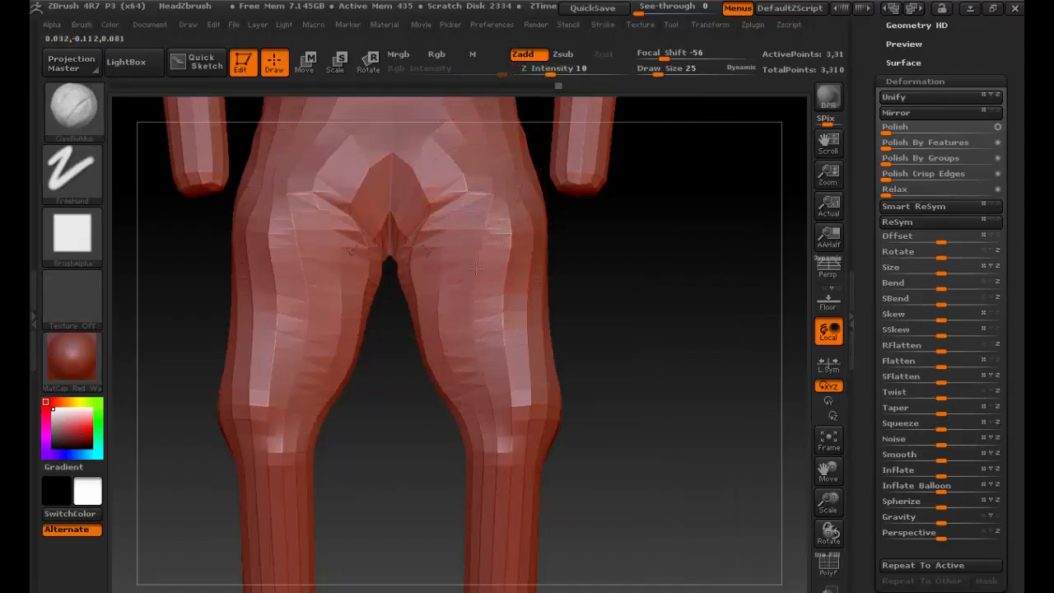
pyautogui.moveTo(476, 268); pyautogui.dragTo(453, 348)
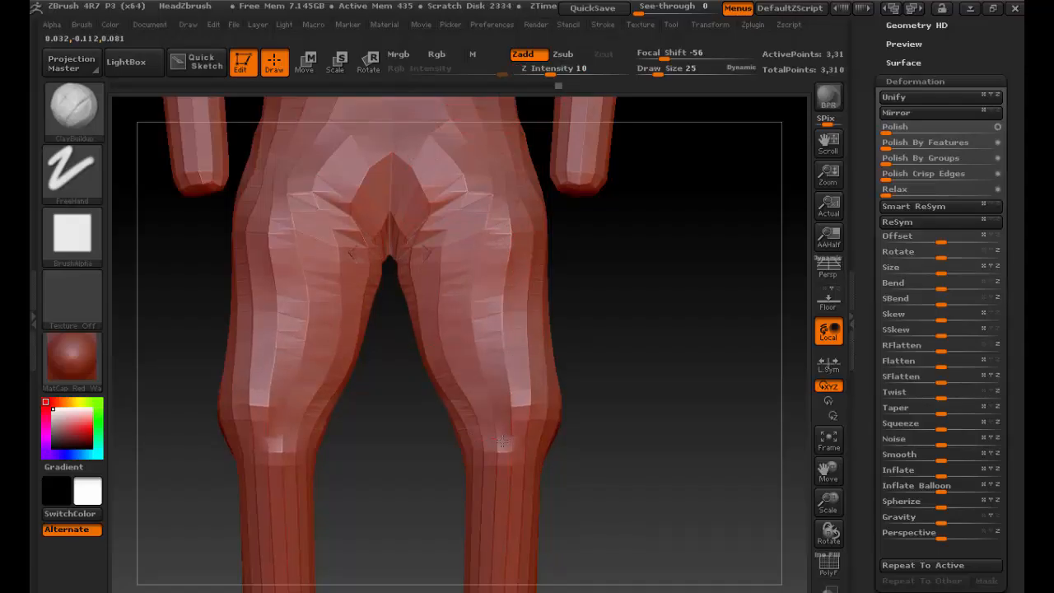
# Step: Subdivide the figure's mesh by one level
pyautogui.moveTo(639, 382); pyautogui.dragTo(622, 355)
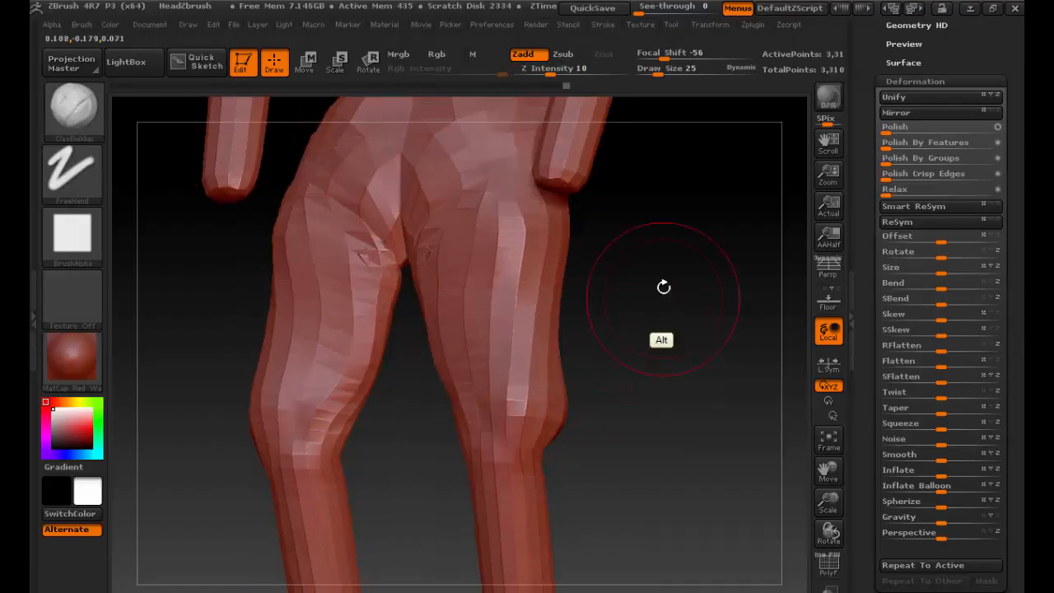
pyautogui.moveTo(663, 239)
pyautogui.keyDown('alt'); pyautogui.mouseDown()
pyautogui.moveTo(589, 256)
pyautogui.moveTo(540, 288)
pyautogui.moveTo(541, 371)
pyautogui.moveTo(584, 368)
pyautogui.moveTo(574, 354)
pyautogui.mouseUp(); pyautogui.keyUp('alt')
pyautogui.hotkey('ctrl', 'd')
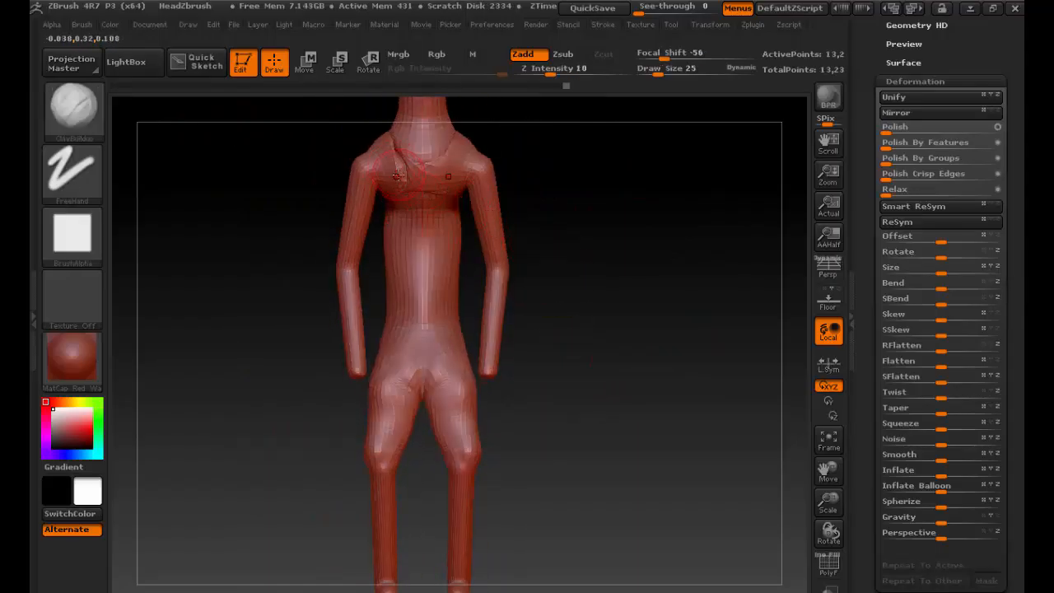
# Step: Smooth the upper chest and build up the front of the thighs with ClayBuildup on the subdivided mesh
pyautogui.press('shift')
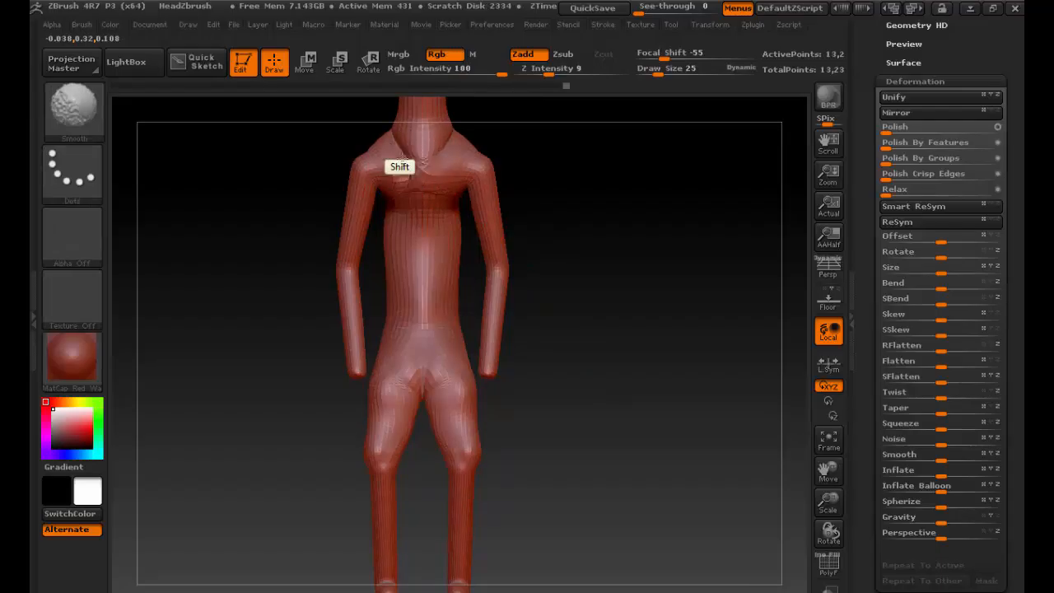
pyautogui.moveTo(402, 157)
pyautogui.keyDown('shift'); pyautogui.mouseDown()
pyautogui.moveTo(426, 176)
pyautogui.moveTo(399, 175)
pyautogui.moveTo(412, 174)
pyautogui.mouseUp(); pyautogui.keyUp('shift')
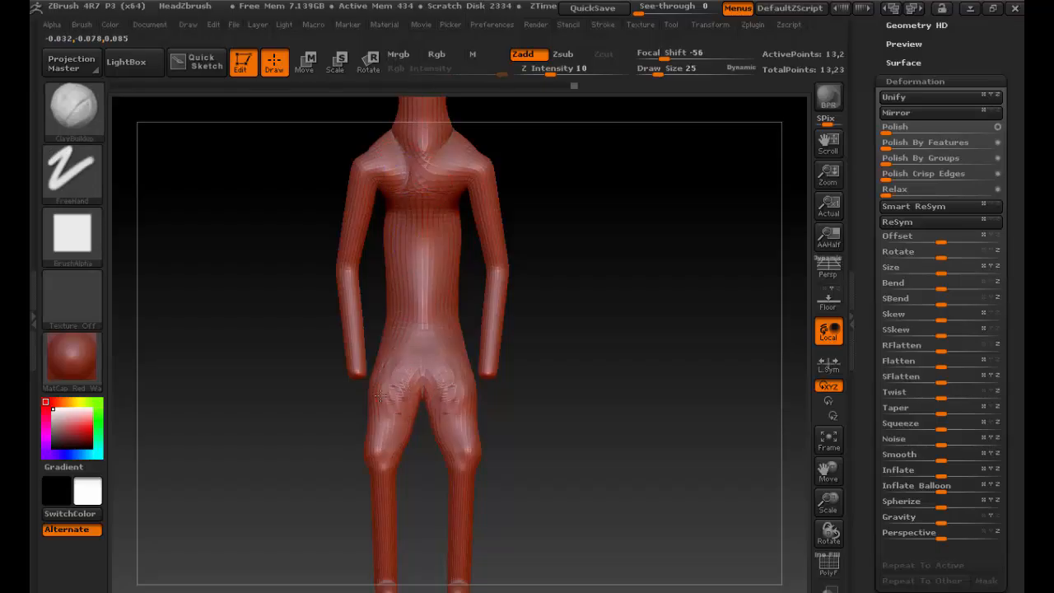
pyautogui.moveTo(379, 396); pyautogui.dragTo(391, 433)
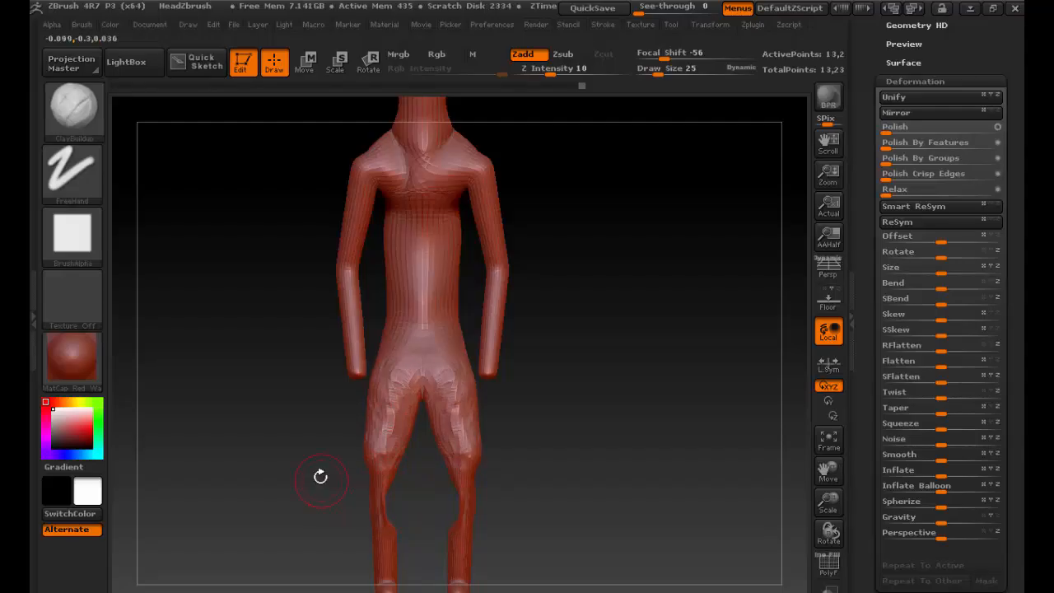
pyautogui.moveTo(336, 453)
pyautogui.mouseDown()
pyautogui.moveTo(387, 449)
pyautogui.moveTo(308, 448)
pyautogui.moveTo(311, 377)
pyautogui.mouseUp()
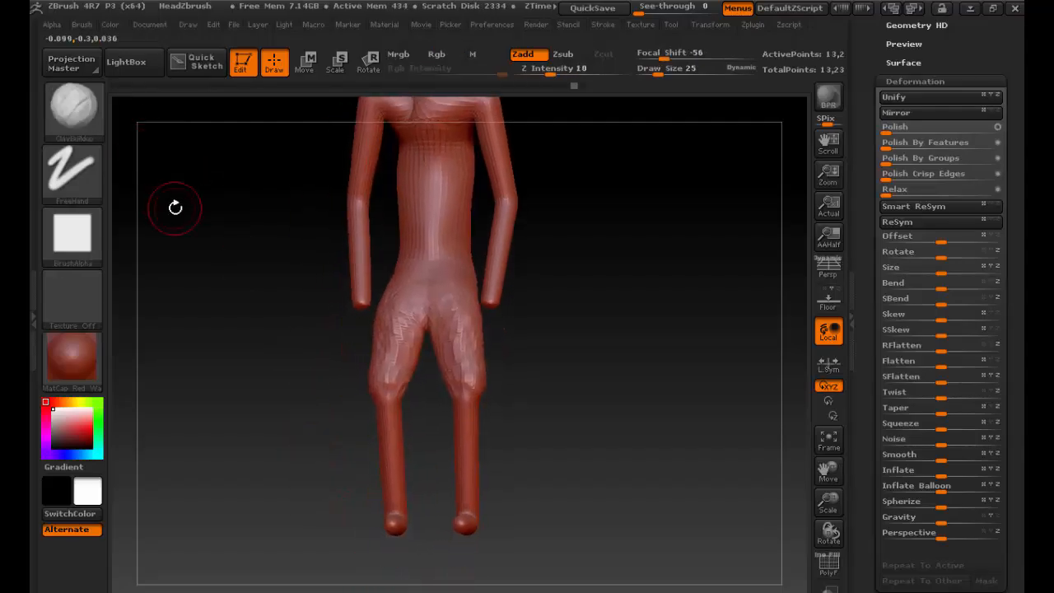
# Step: Switch to the Inflat brush, inflate the calves and the underside of the buttocks, and smooth the backs of the thighs
pyautogui.press('b')
pyautogui.press('i')
pyautogui.press('n')
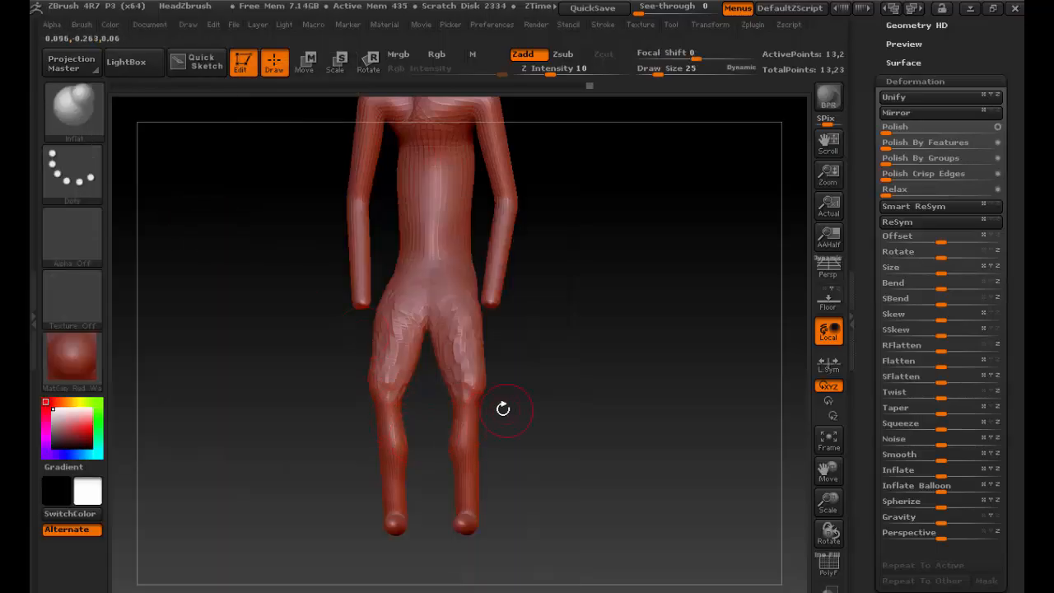
pyautogui.moveTo(502, 406); pyautogui.dragTo(426, 478)
pyautogui.moveTo(466, 409)
pyautogui.mouseDown()
pyautogui.moveTo(404, 434)
pyautogui.moveTo(397, 469)
pyautogui.mouseUp()
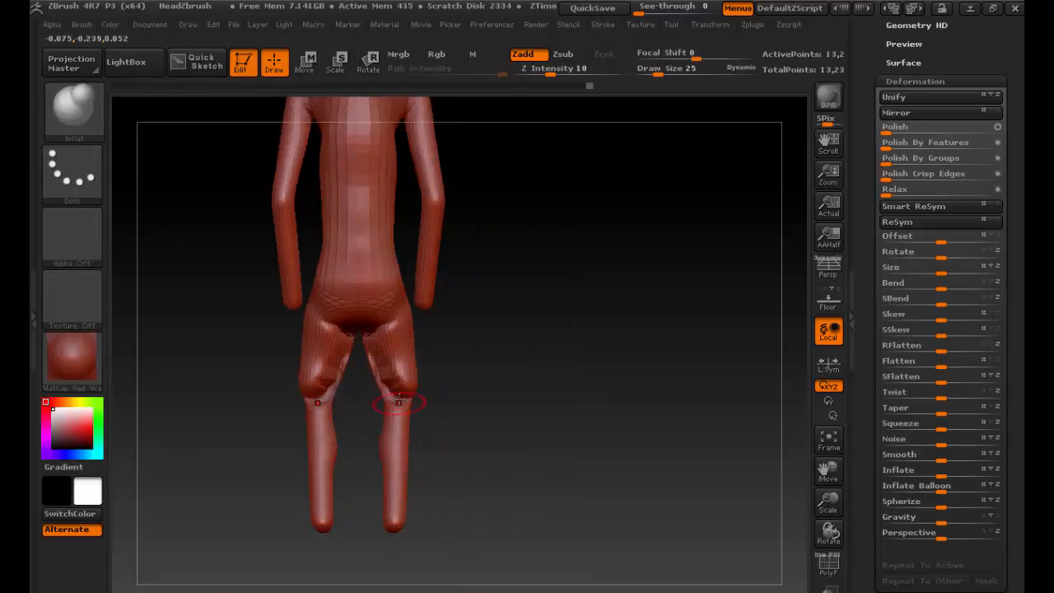
pyautogui.moveTo(381, 361)
pyautogui.keyDown('shift'); pyautogui.mouseDown()
pyautogui.moveTo(383, 404)
pyautogui.moveTo(395, 396)
pyautogui.moveTo(379, 364)
pyautogui.mouseUp(); pyautogui.keyUp('shift')
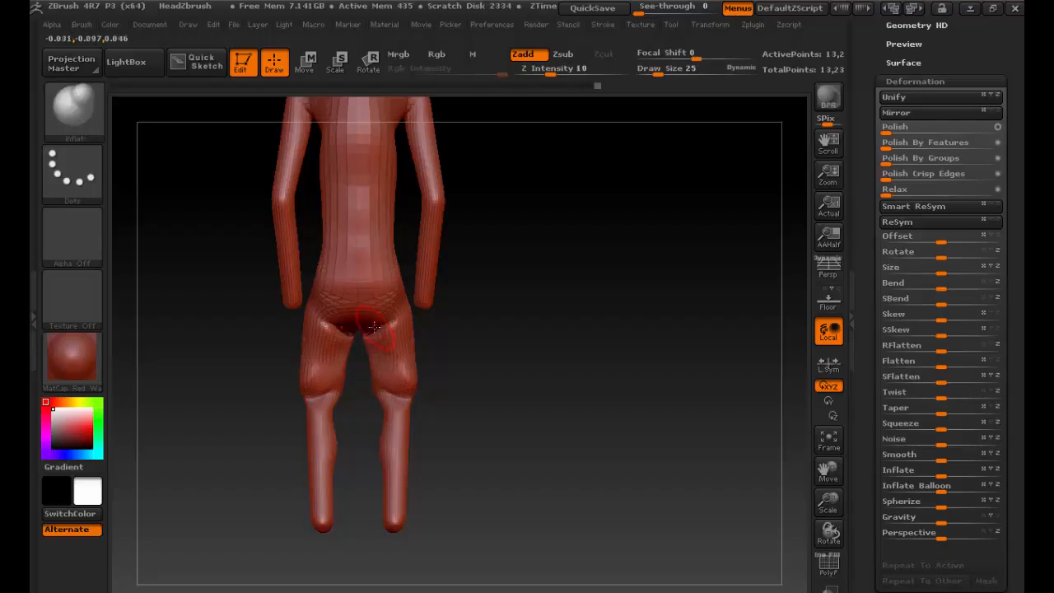
pyautogui.moveTo(379, 326); pyautogui.dragTo(376, 306)
# Step: Try to inflate the backs of the thighs at draw size 73 and undo the stroke
pyautogui.press('s')
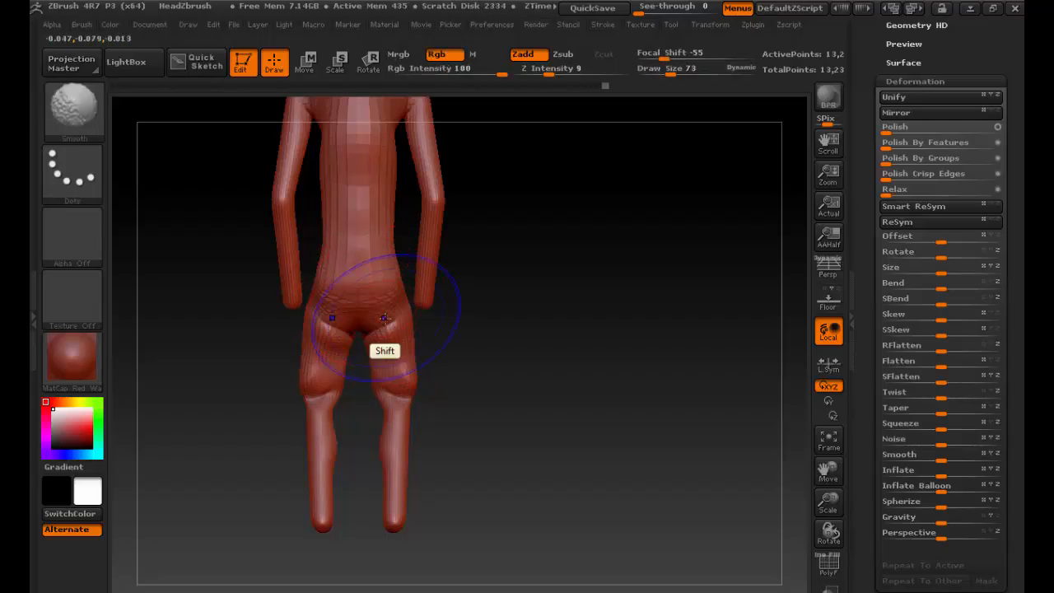
pyautogui.moveTo(394, 360); pyautogui.dragTo(403, 399)
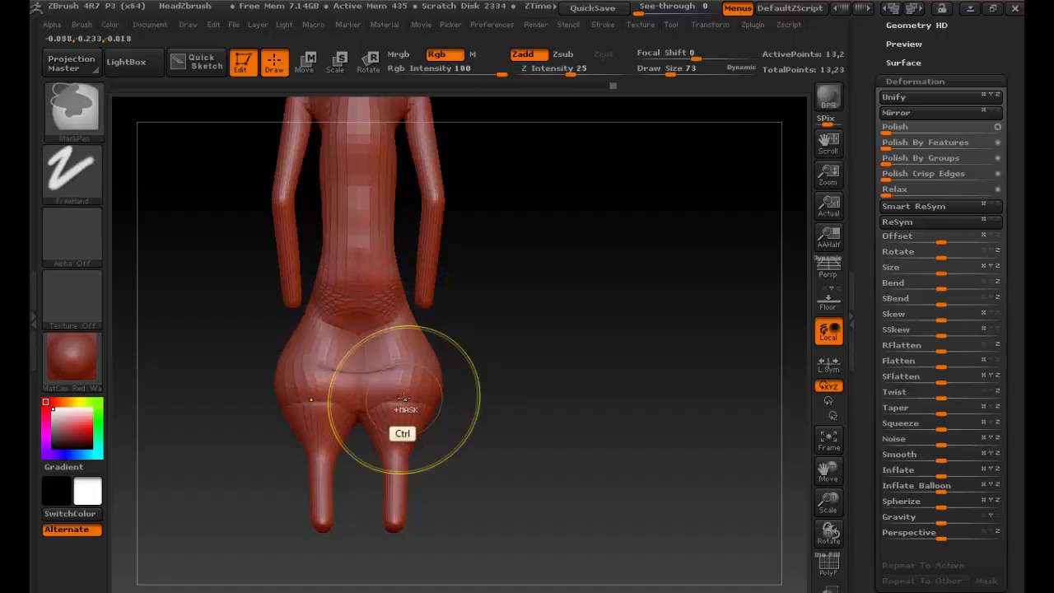
pyautogui.hotkey('ctrl', 'z')
pyautogui.press('s')
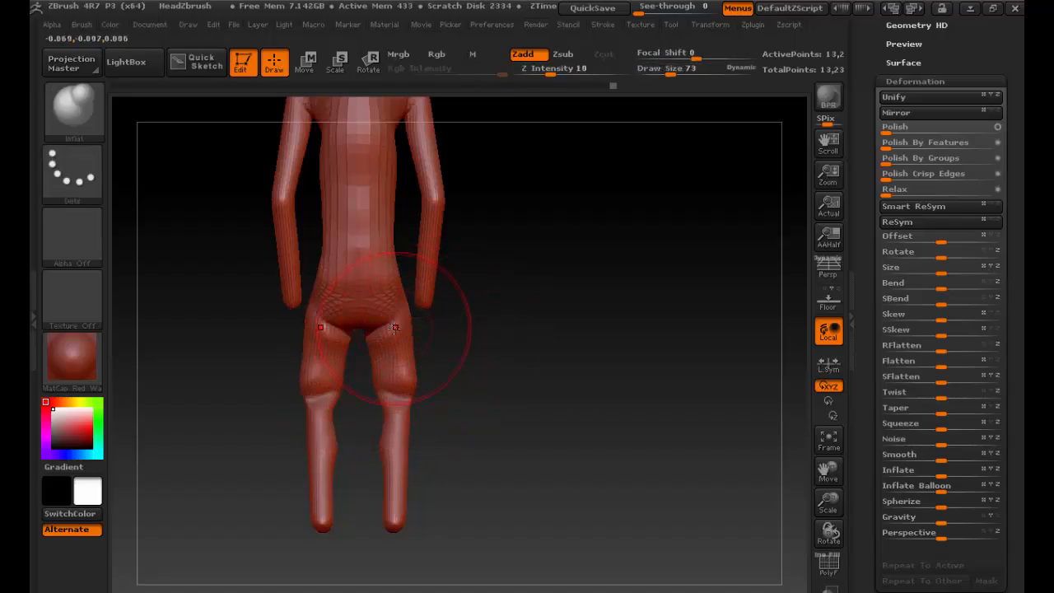
# Step: Inflate the inner thighs at draw size 34 and smooth the legs with the Smooth brush's Z Intensity set to 24
pyautogui.press('s')
pyautogui.moveTo(393, 331); pyautogui.dragTo(383, 330)
pyautogui.moveTo(390, 378); pyautogui.dragTo(386, 374)
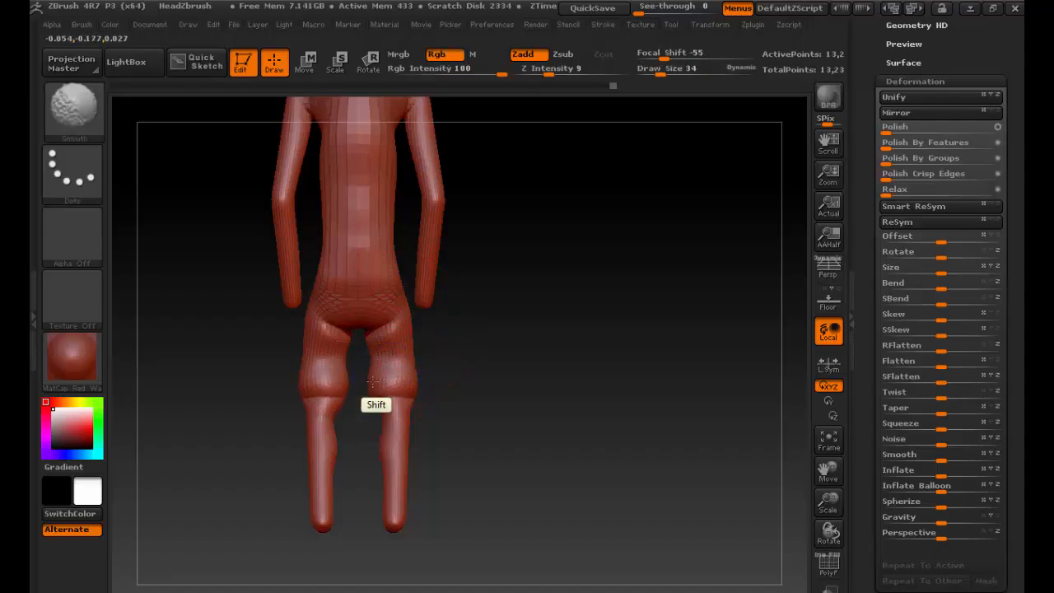
pyautogui.keyDown('shift'); pyautogui.moveTo(549, 73); pyautogui.dragTo(570, 73); pyautogui.keyUp('shift')
pyautogui.moveTo(383, 377)
pyautogui.keyDown('shift'); pyautogui.mouseDown()
pyautogui.moveTo(372, 364)
pyautogui.moveTo(381, 392)
pyautogui.moveTo(412, 362)
pyautogui.moveTo(404, 386)
pyautogui.moveTo(373, 326)
pyautogui.moveTo(400, 394)
pyautogui.moveTo(373, 461)
pyautogui.moveTo(372, 450)
pyautogui.mouseUp(); pyautogui.keyUp('shift')
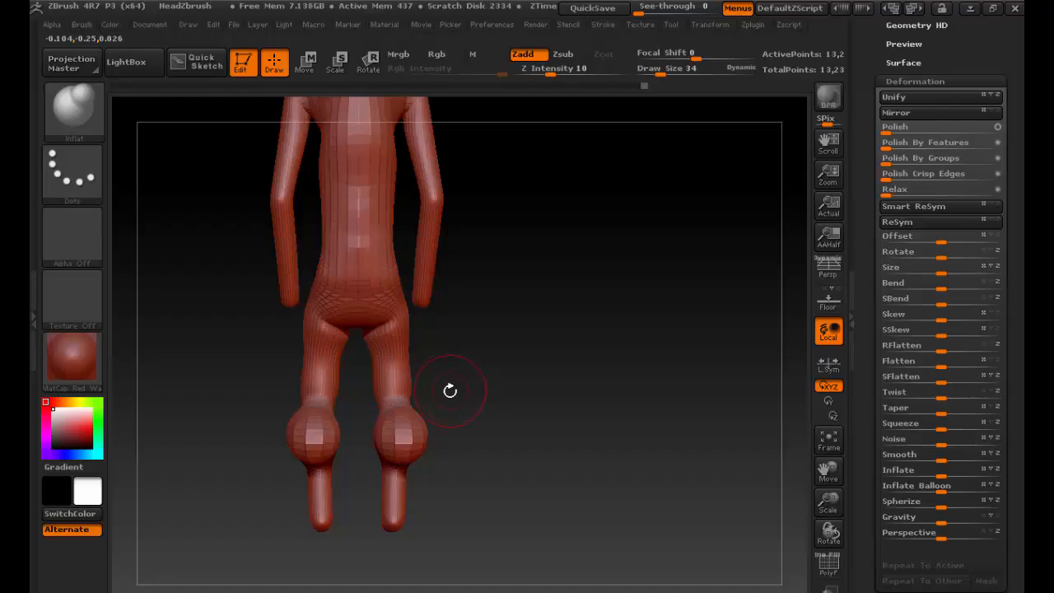
# Step: Undo the oversized inflation of the calves and smooth the lower legs from the back and front
pyautogui.hotkey('ctrl', 'z')
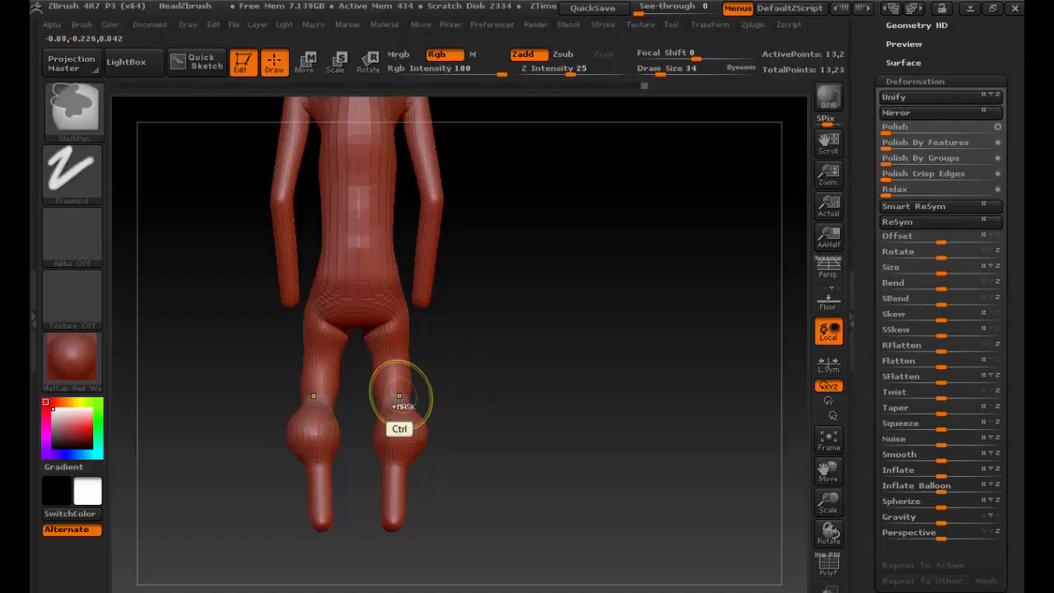
pyautogui.hotkey('ctrl', 'z')
pyautogui.moveTo(315, 438)
pyautogui.mouseDown()
pyautogui.moveTo(322, 431)
pyautogui.moveTo(312, 462)
pyautogui.moveTo(307, 416)
pyautogui.moveTo(338, 420)
pyautogui.mouseUp()
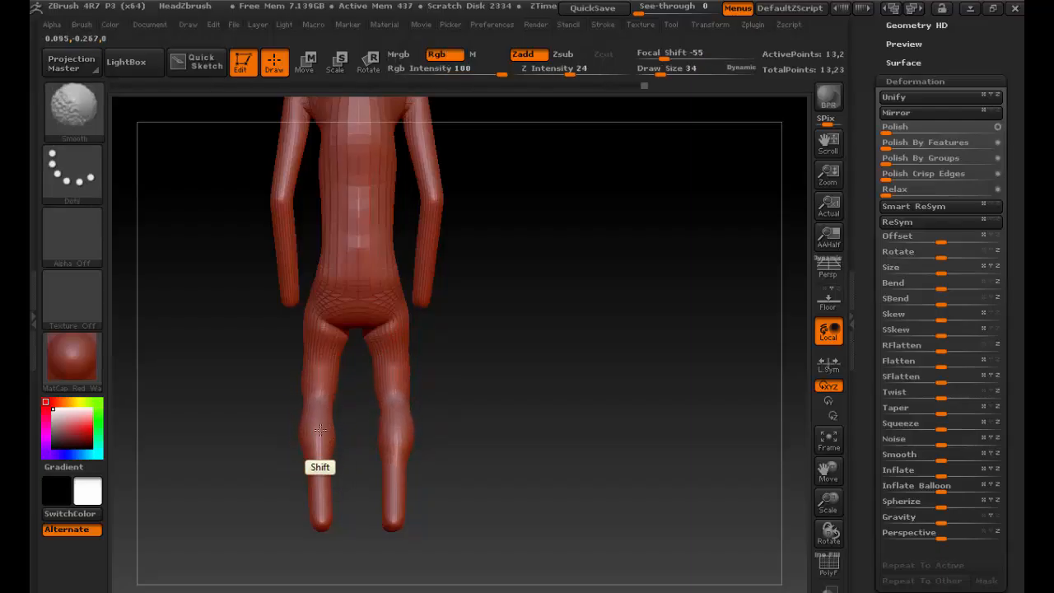
pyautogui.moveTo(255, 437); pyautogui.dragTo(396, 417)
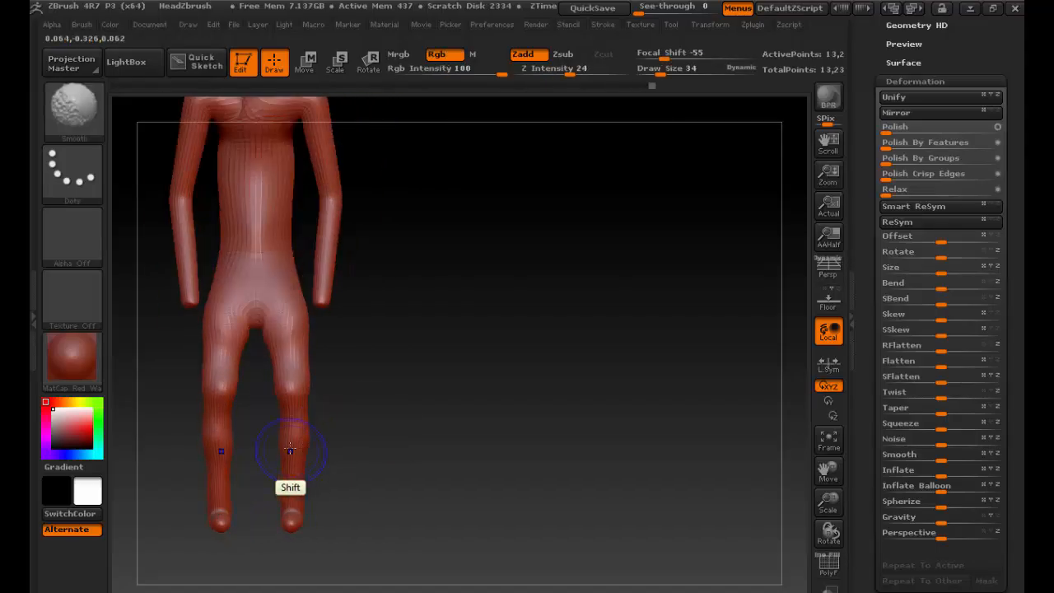
# Step: Switch to the ClayBuildup brush, set the draw size to 52, and build up and smooth the chest and ribcage
pyautogui.keyDown('alt'); pyautogui.moveTo(371, 309); pyautogui.dragTo(392, 384); pyautogui.keyUp('alt')
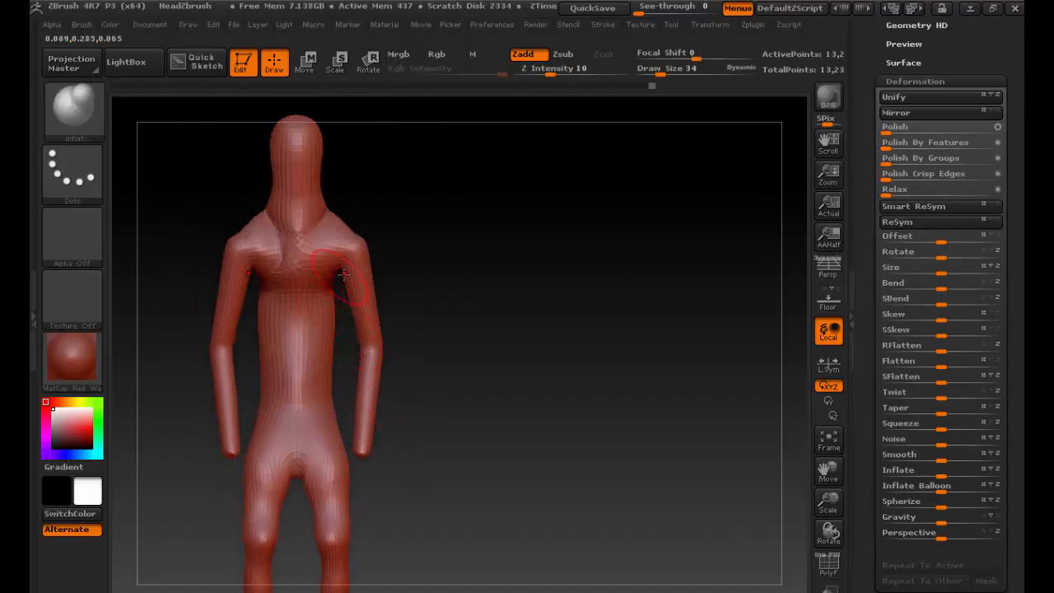
pyautogui.press('b')
pyautogui.press('c')
pyautogui.press('b')
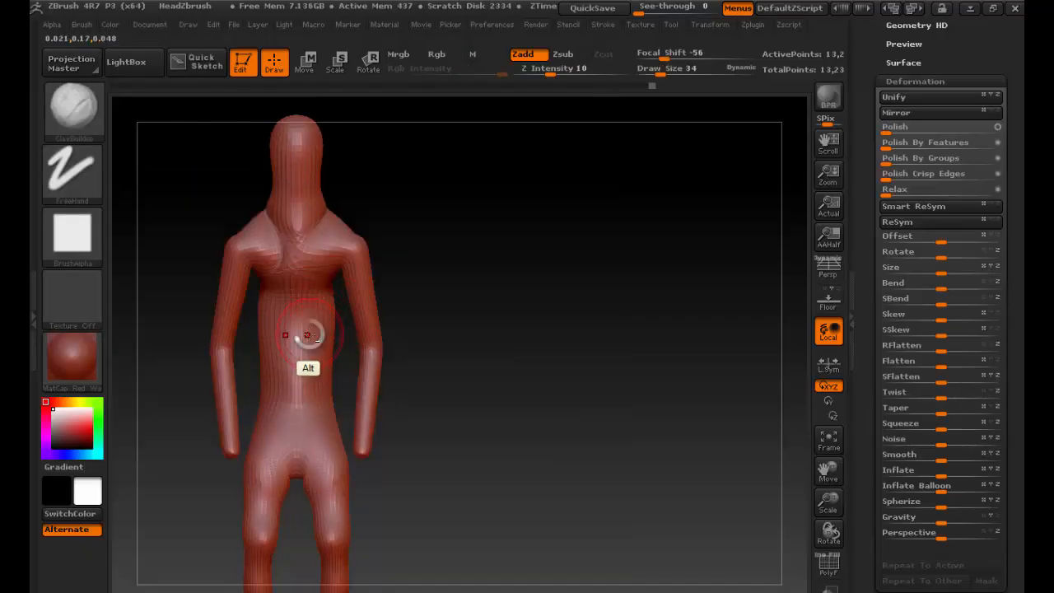
pyautogui.press('space')
pyautogui.moveTo(308, 331)
pyautogui.mouseDown()
pyautogui.moveTo(319, 330)
pyautogui.moveTo(315, 340)
pyautogui.mouseUp()
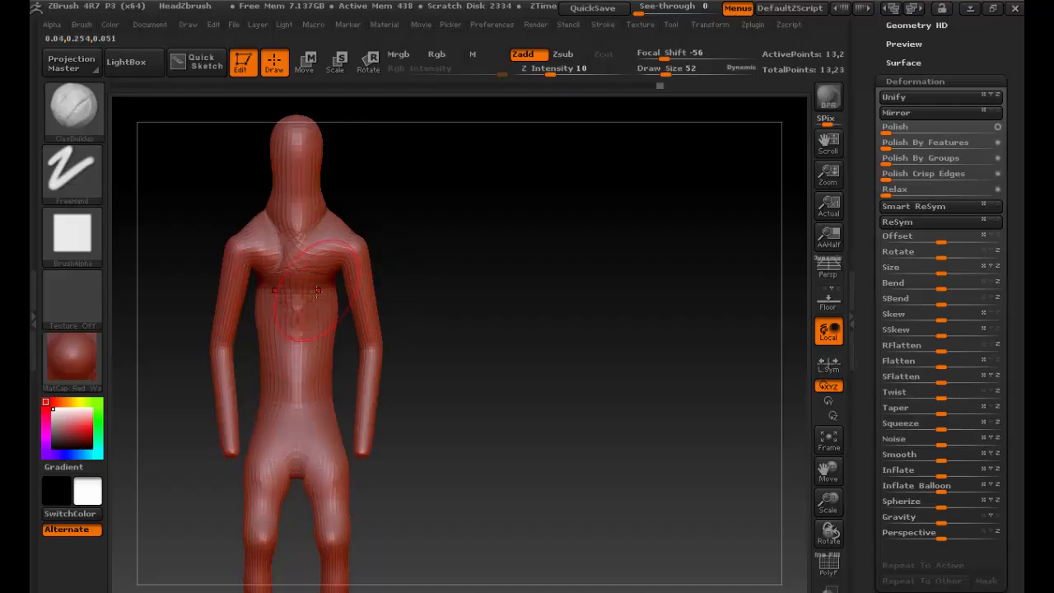
pyautogui.press('shift')
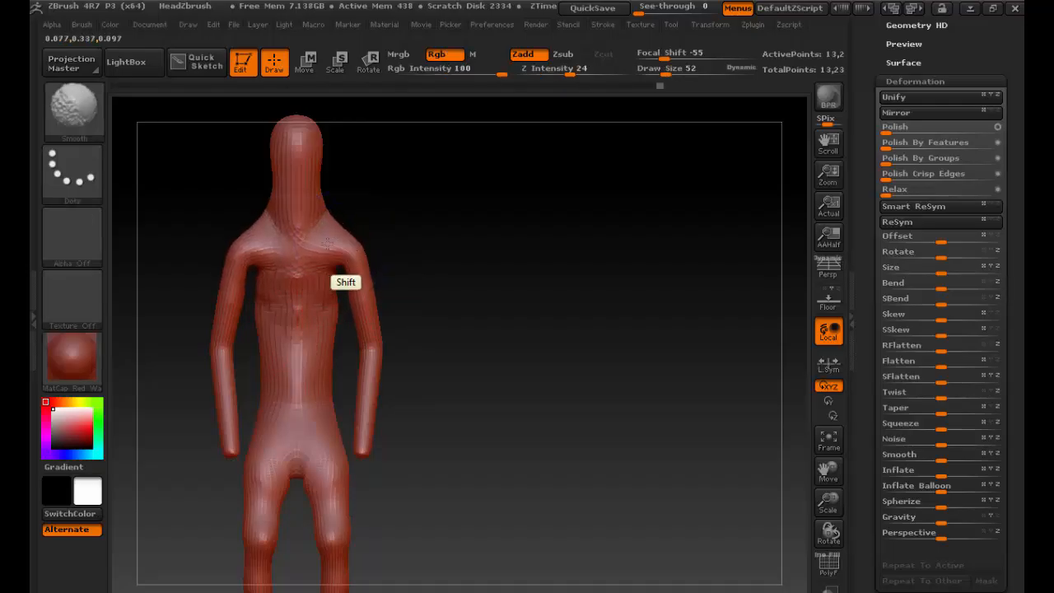
# Step: Smooth the rough clay strokes across the chest and upper ribs
pyautogui.press('shift')
pyautogui.keyDown('shift'); pyautogui.moveTo(336, 253); pyautogui.dragTo(319, 290); pyautogui.keyUp('shift')
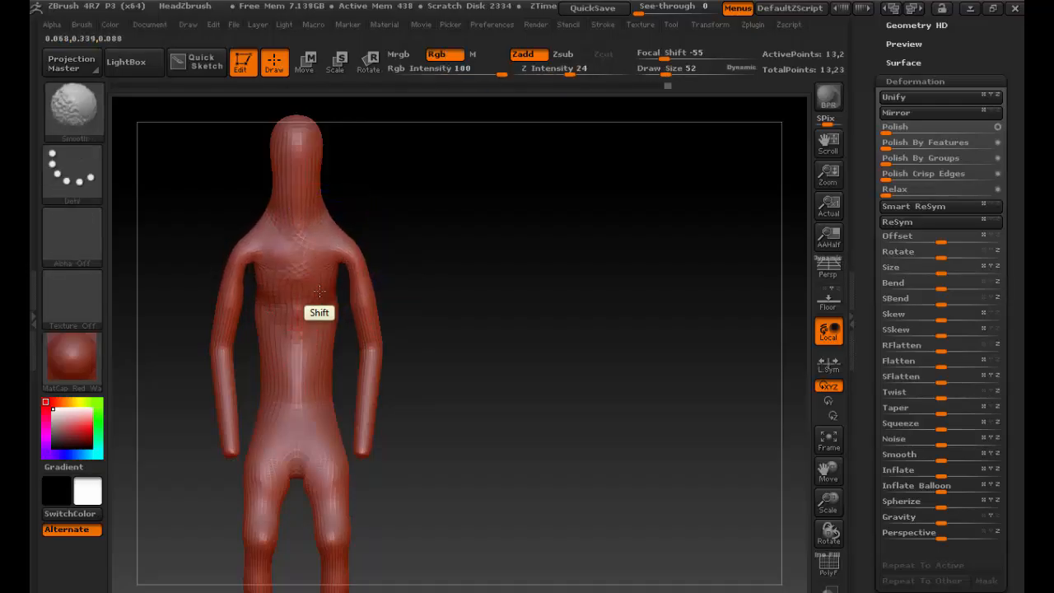
# Step: Switch to the Move brush at draw size 52 and reshape the outline of the upper back and shoulders
pyautogui.moveTo(482, 288); pyautogui.dragTo(367, 308)
pyautogui.keyDown('shift'); pyautogui.moveTo(491, 220); pyautogui.dragTo(423, 243); pyautogui.keyUp('shift')
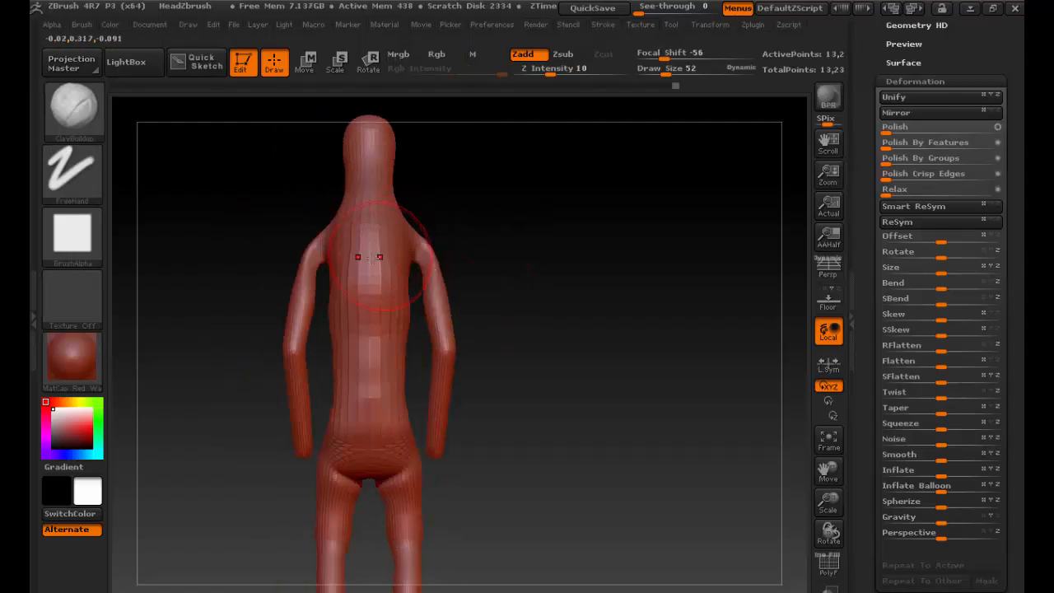
pyautogui.press('b')
pyautogui.press('m')
pyautogui.press('v')
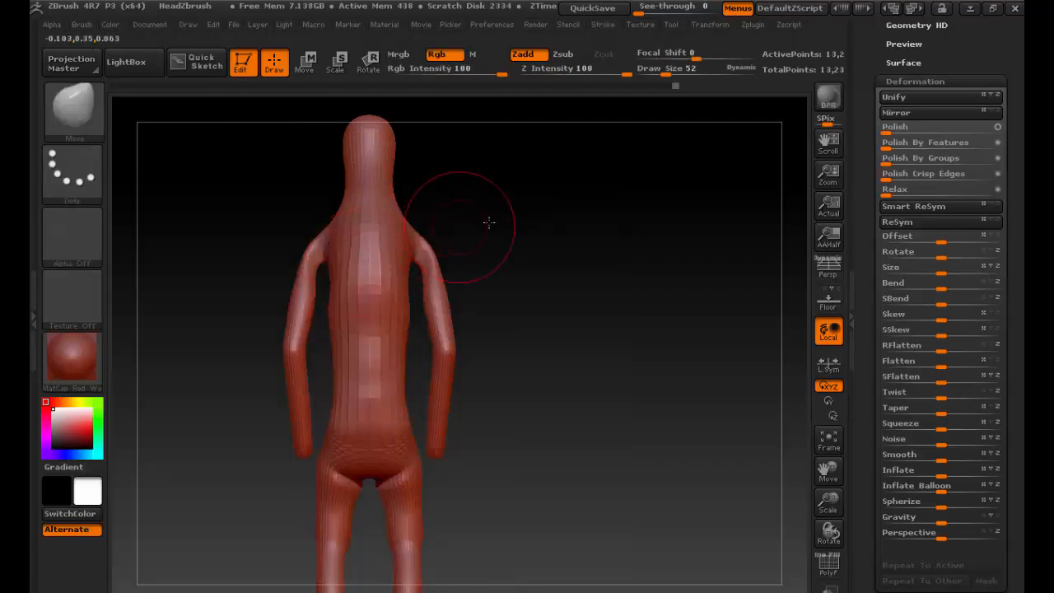
pyautogui.moveTo(487, 219); pyautogui.dragTo(511, 219)
pyautogui.moveTo(401, 237); pyautogui.dragTo(414, 235)
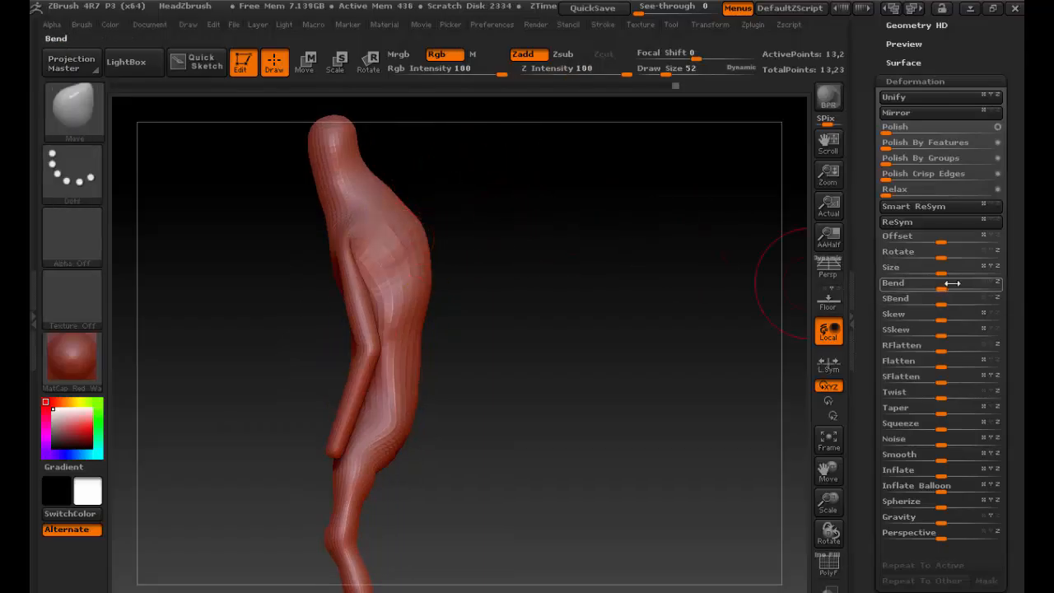
# Step: Try to enlarge the whole figure with the Size deformation and undo it
pyautogui.moveTo(942, 272); pyautogui.dragTo(973, 271)
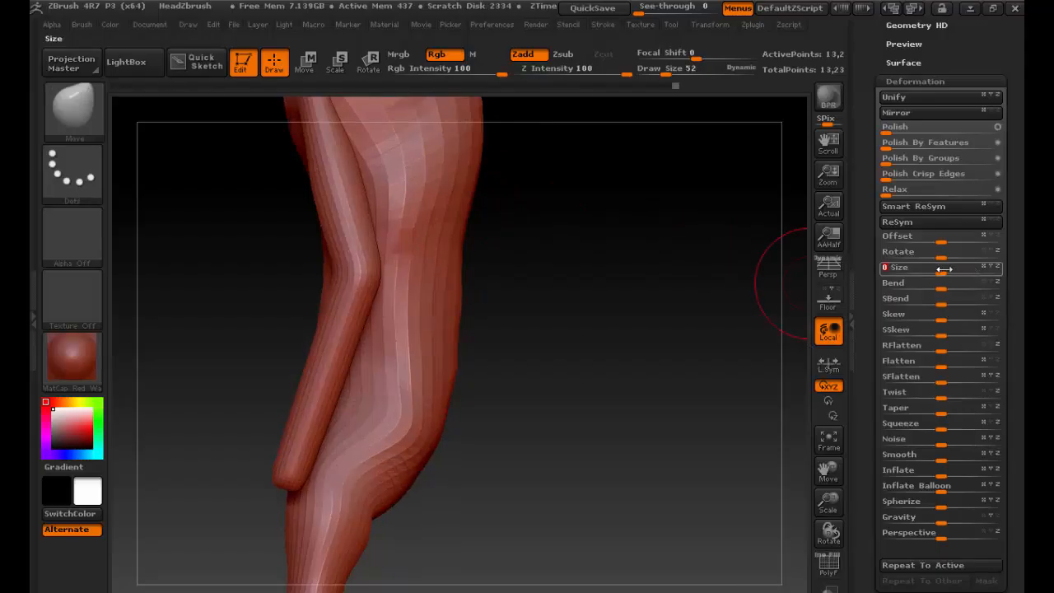
pyautogui.hotkey('ctrl', 'z')
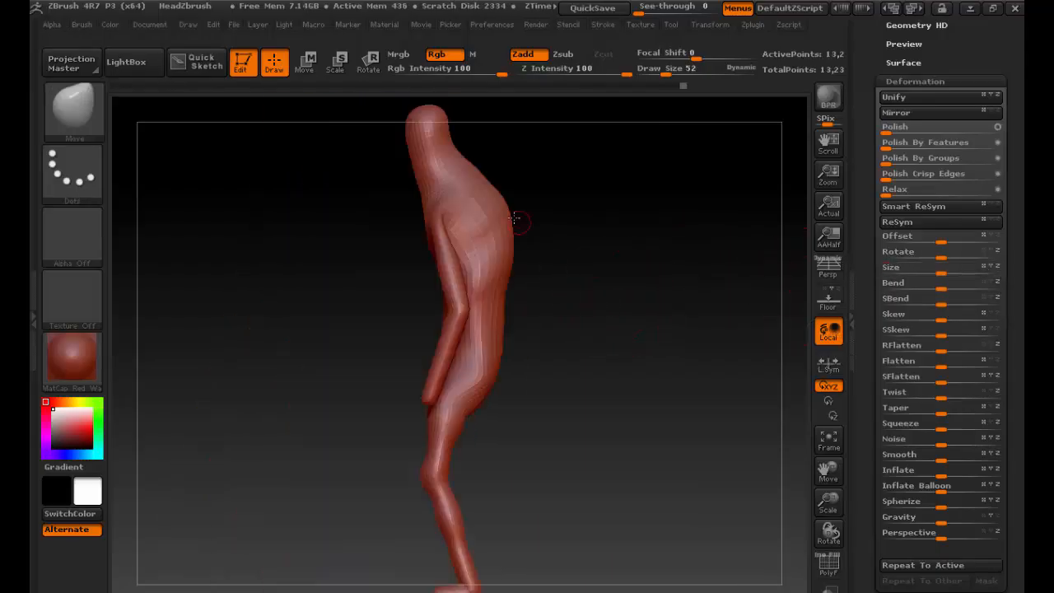
# Step: Set the Move brush to draw size 168 and Z Intensity 17, and push in the hunched upper back from the side
pyautogui.press('s')
pyautogui.moveTo(496, 206)
pyautogui.mouseDown()
pyautogui.moveTo(516, 206)
pyautogui.moveTo(488, 212)
pyautogui.mouseUp()
pyautogui.hotkey('ctrl', 'z')
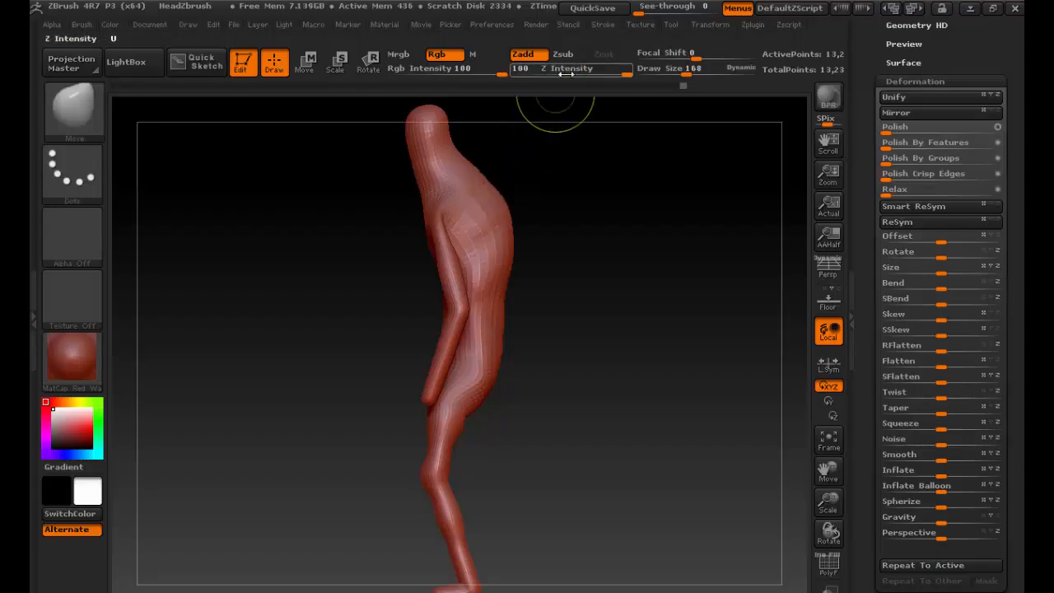
pyautogui.moveTo(569, 73); pyautogui.dragTo(559, 72)
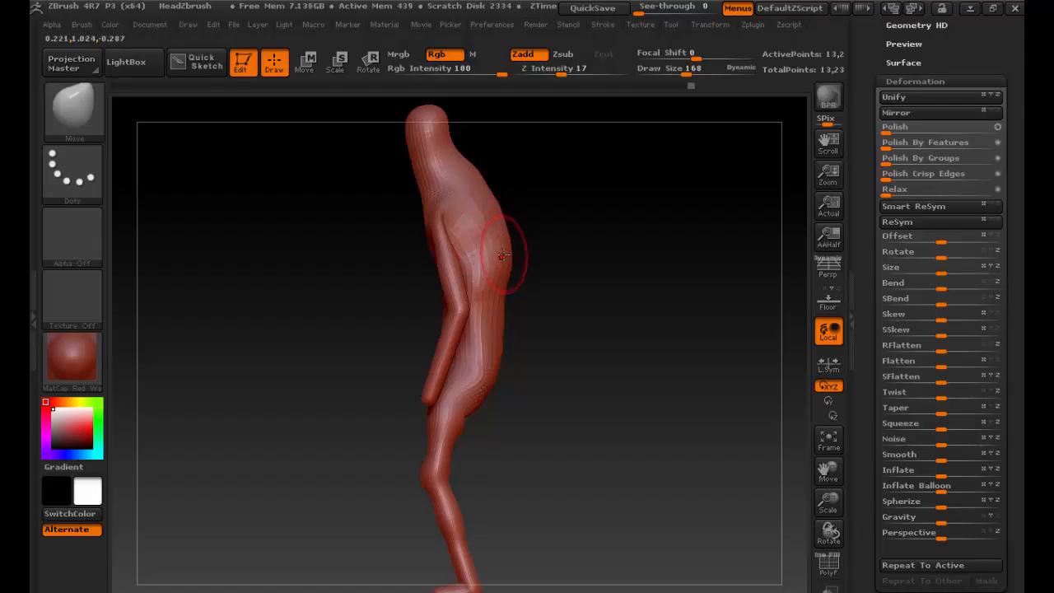
# Step: Switch to the ClayBuildup brush and build up the upper chest and tops of the shoulders at draw size 168
pyautogui.moveTo(520, 266); pyautogui.dragTo(605, 254)
pyautogui.press('b')
pyautogui.press('c')
pyautogui.press('b')
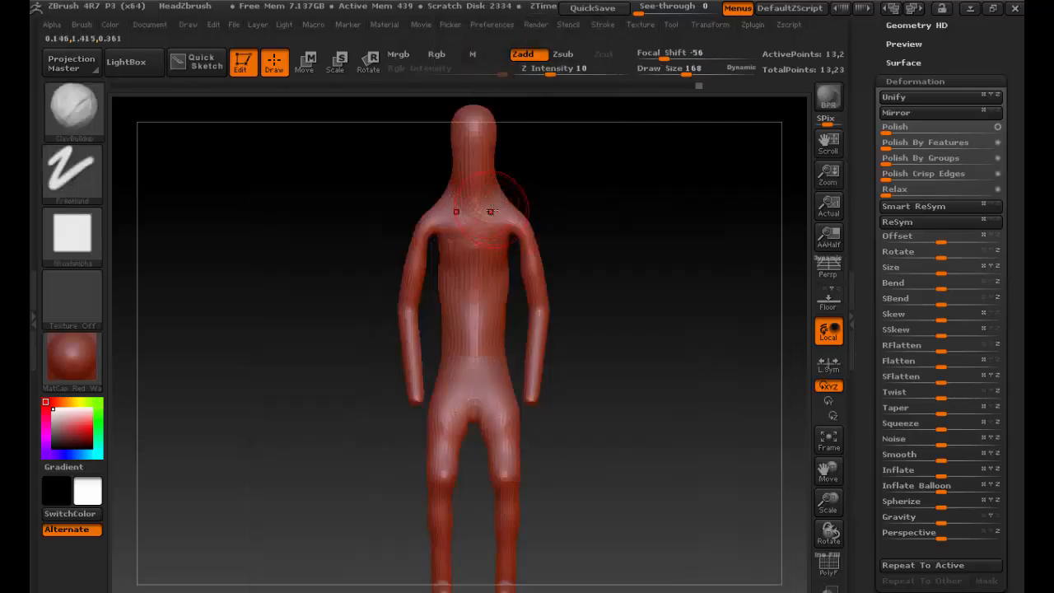
pyautogui.moveTo(502, 200); pyautogui.dragTo(510, 205)
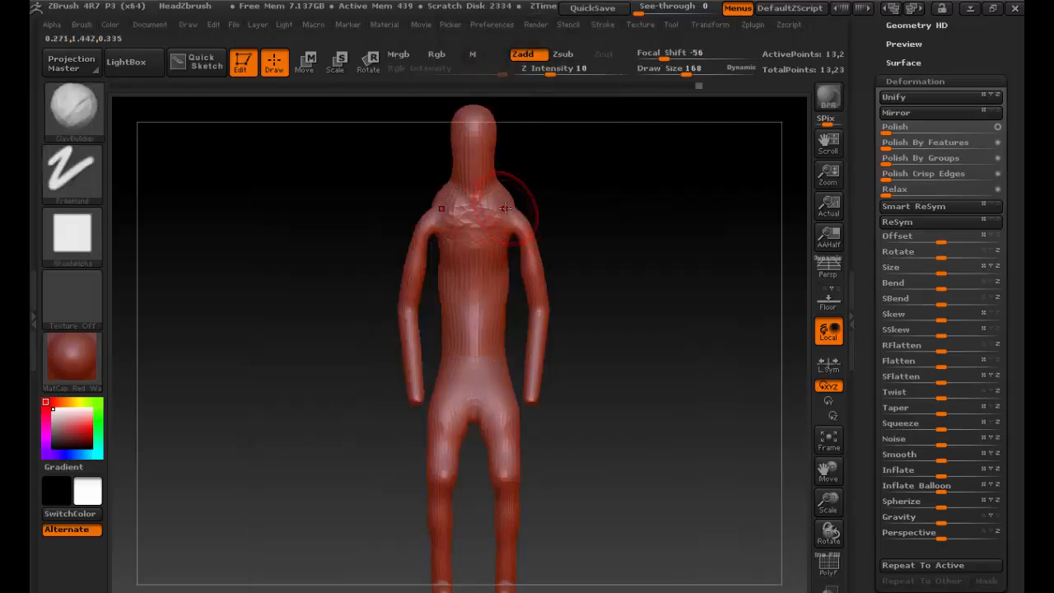
# Step: Set ClayBuildup to draw size 69 and Z Intensity 26, and build rounded deltoids onto both shoulders
pyautogui.moveTo(593, 223)
pyautogui.mouseDown()
pyautogui.moveTo(524, 233)
pyautogui.moveTo(513, 244)
pyautogui.moveTo(569, 234)
pyautogui.moveTo(607, 205)
pyautogui.moveTo(694, 205)
pyautogui.moveTo(488, 219)
pyautogui.mouseUp()
pyautogui.press('s')
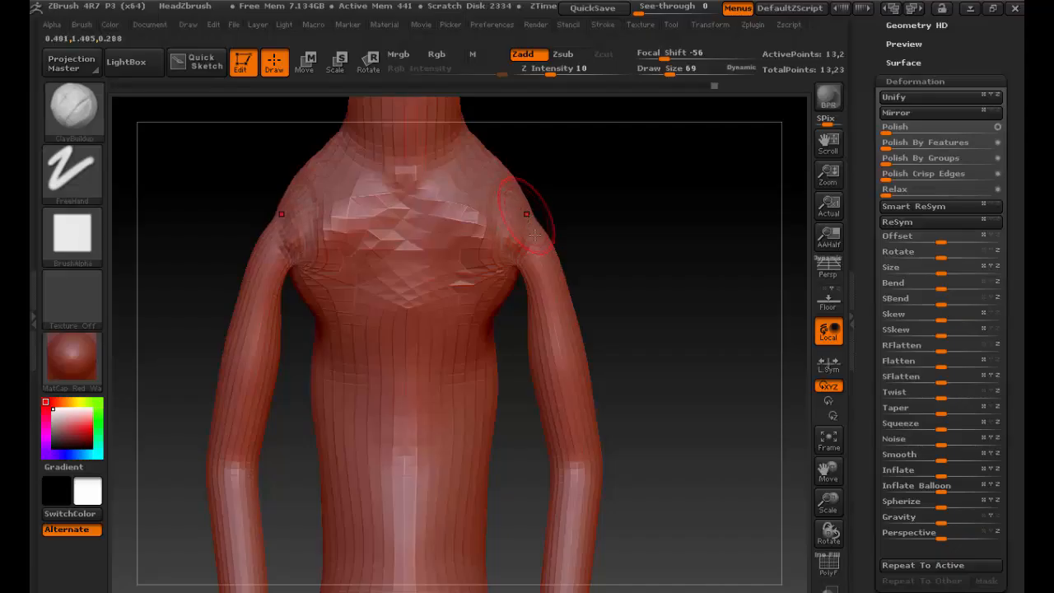
pyautogui.press('u')
pyautogui.moveTo(554, 102); pyautogui.dragTo(568, 102)
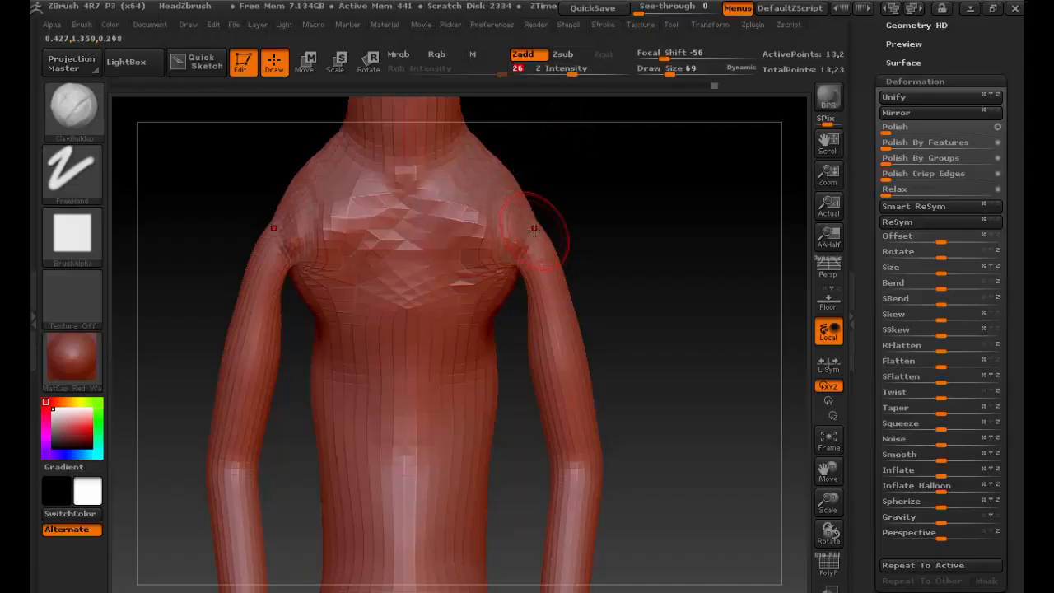
pyautogui.moveTo(529, 232)
pyautogui.mouseDown()
pyautogui.moveTo(531, 214)
pyautogui.moveTo(517, 234)
pyautogui.moveTo(512, 227)
pyautogui.mouseUp()
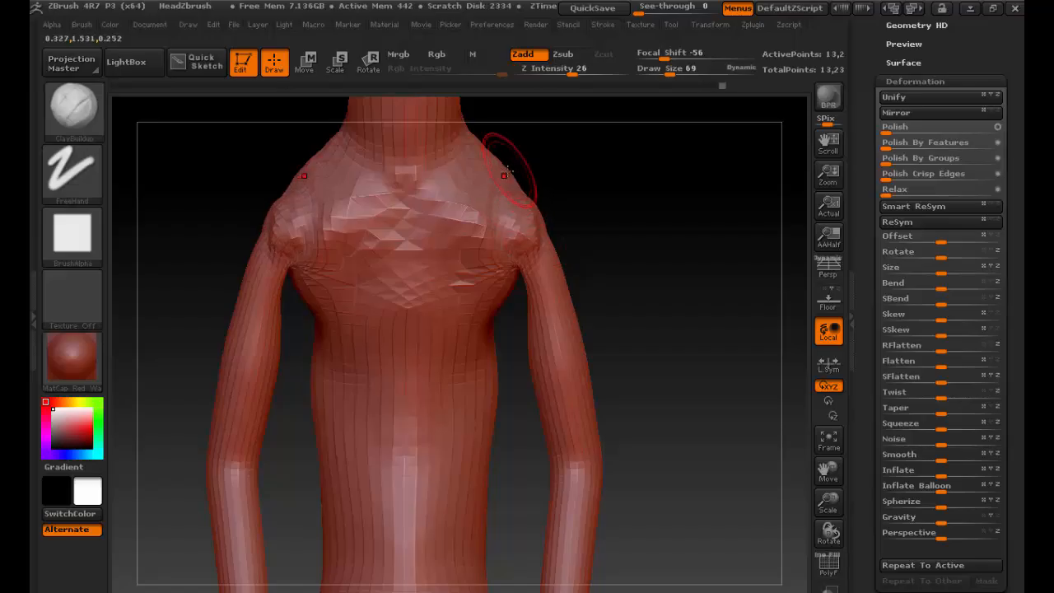
pyautogui.moveTo(516, 182); pyautogui.dragTo(466, 151)
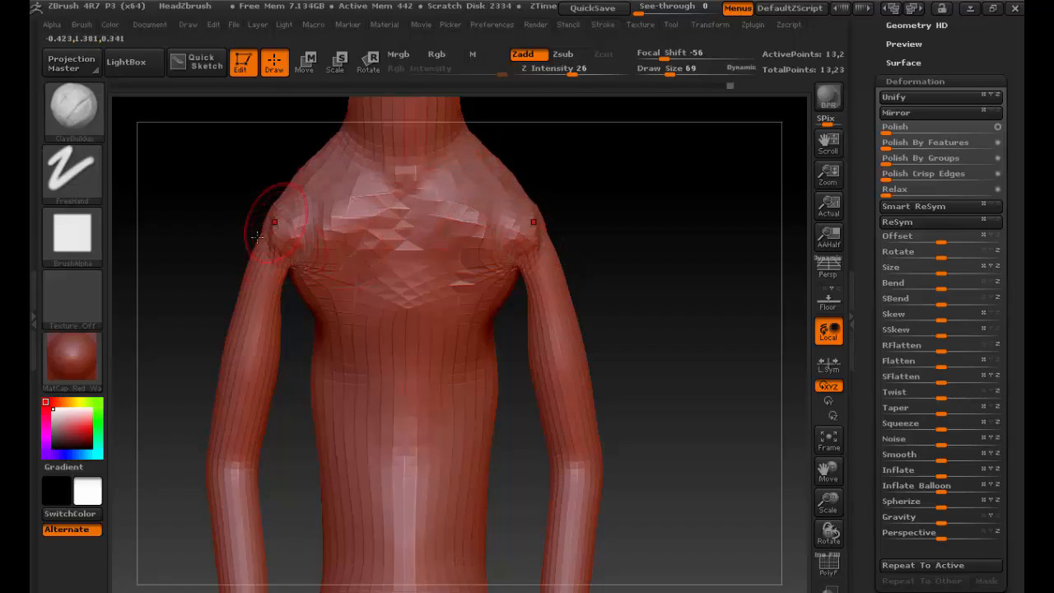
pyautogui.moveTo(262, 210)
pyautogui.mouseDown()
pyautogui.moveTo(242, 264)
pyautogui.moveTo(248, 285)
pyautogui.moveTo(280, 279)
pyautogui.moveTo(258, 298)
pyautogui.moveTo(280, 285)
pyautogui.mouseUp()
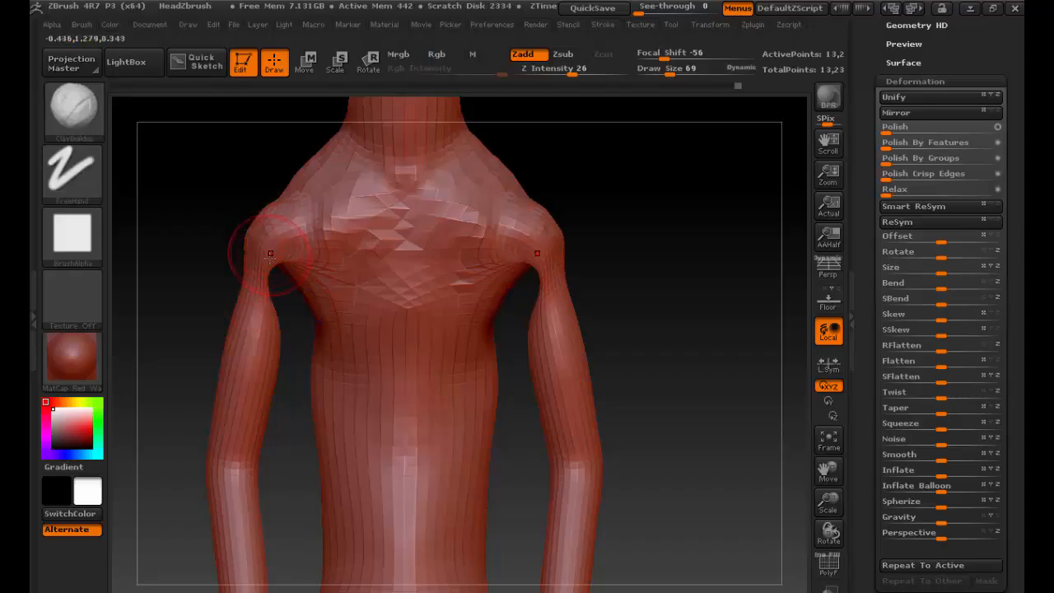
# Step: Switch to the Inflat brush at Z Intensity 10 and thicken the armpits, upper arms and shoulders from front and back
pyautogui.press('b')
pyautogui.press('i')
pyautogui.press('n')
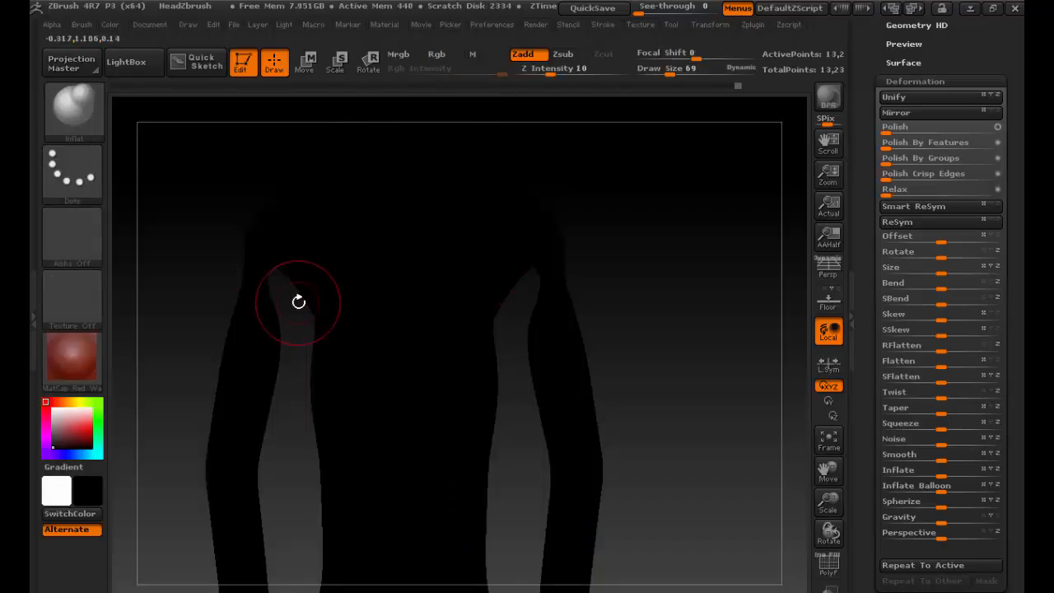
pyautogui.press('v')
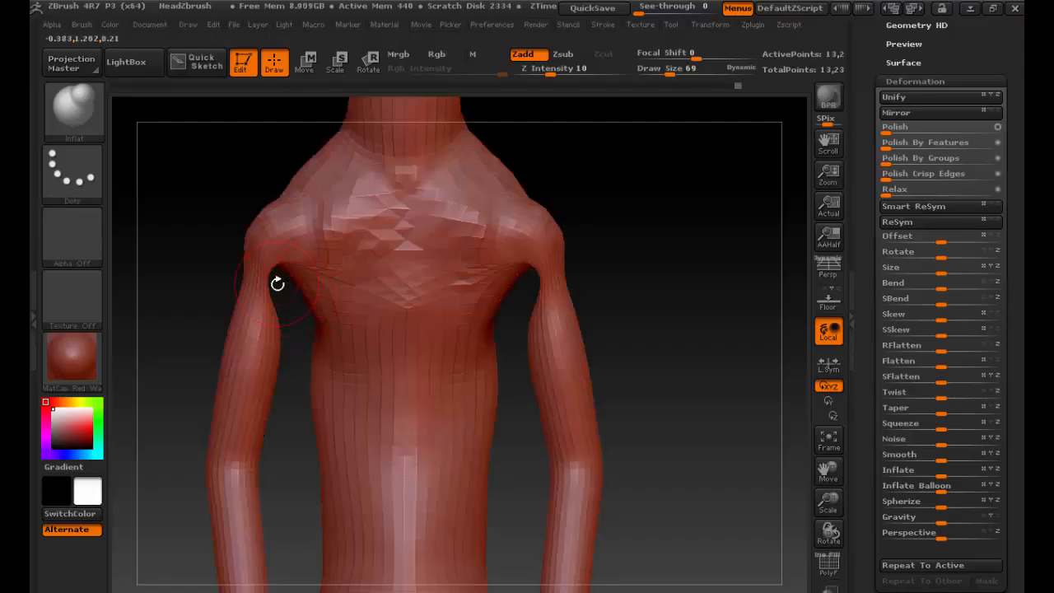
pyautogui.moveTo(277, 284)
pyautogui.mouseDown()
pyautogui.moveTo(307, 279)
pyautogui.moveTo(269, 283)
pyautogui.moveTo(278, 254)
pyautogui.moveTo(290, 288)
pyautogui.moveTo(305, 292)
pyautogui.moveTo(280, 276)
pyautogui.mouseUp()
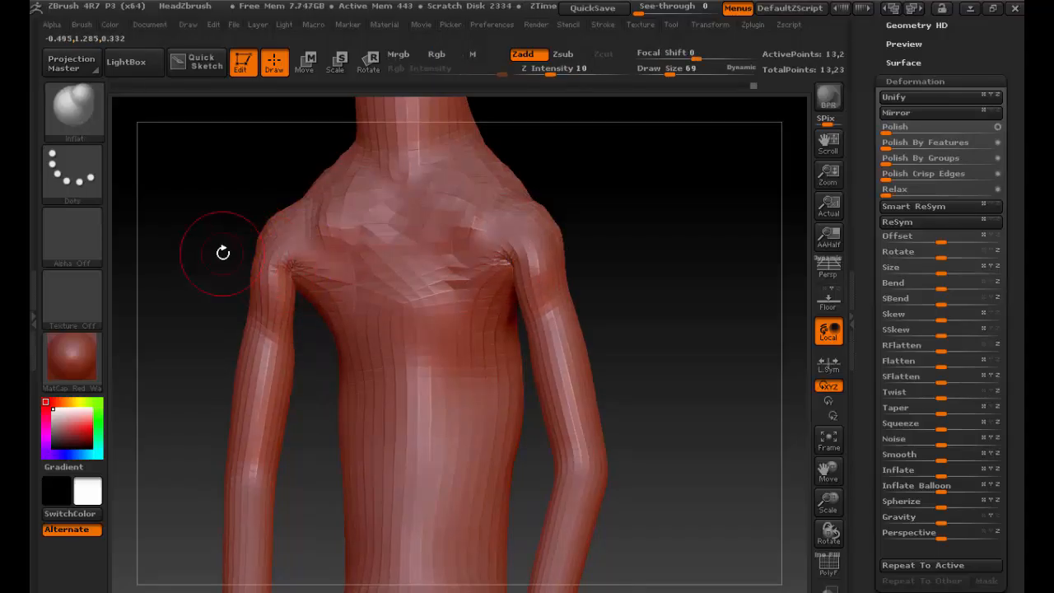
pyautogui.moveTo(222, 253)
pyautogui.mouseDown()
pyautogui.moveTo(358, 252)
pyautogui.moveTo(361, 285)
pyautogui.mouseUp()
pyautogui.moveTo(357, 239)
pyautogui.mouseDown()
pyautogui.moveTo(336, 279)
pyautogui.moveTo(323, 239)
pyautogui.moveTo(331, 250)
pyautogui.mouseUp()
pyautogui.moveTo(345, 211)
pyautogui.mouseDown()
pyautogui.moveTo(334, 272)
pyautogui.moveTo(346, 234)
pyautogui.moveTo(334, 232)
pyautogui.moveTo(331, 257)
pyautogui.moveTo(342, 234)
pyautogui.moveTo(350, 242)
pyautogui.mouseUp()
pyautogui.keyDown('alt'); pyautogui.moveTo(450, 263); pyautogui.dragTo(269, 323); pyautogui.keyUp('alt')
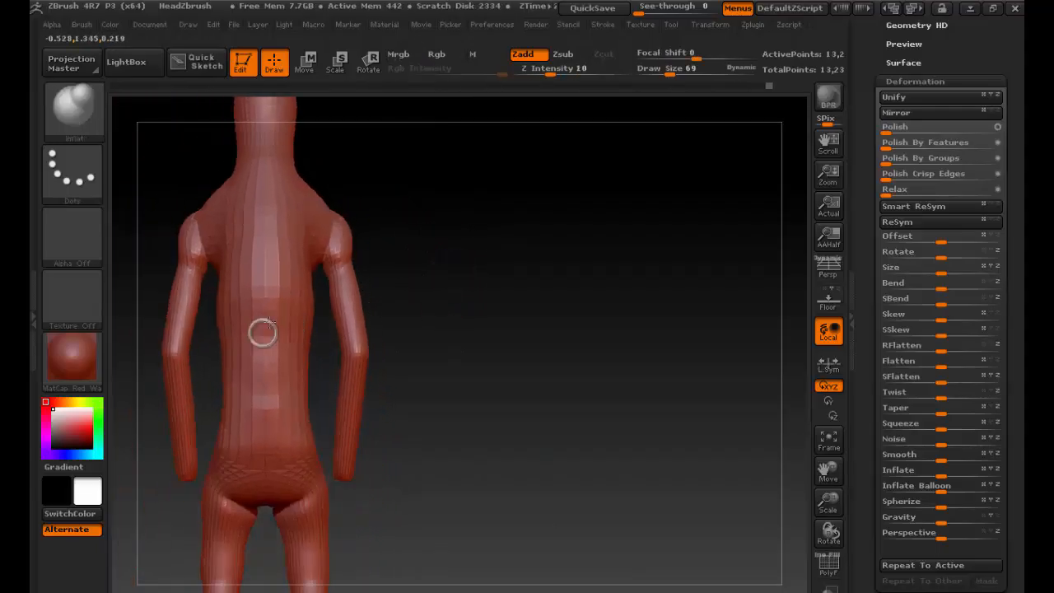
# Step: Switch to the Move brush at draw size 69 and pull the front of the head into a rough face profile
pyautogui.moveTo(423, 278); pyautogui.dragTo(552, 301)
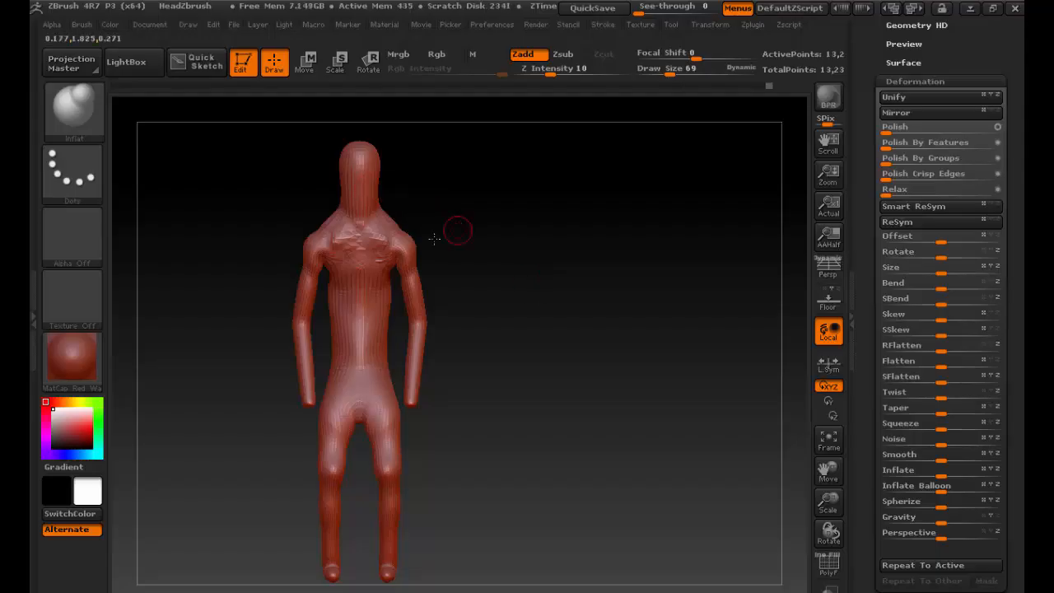
pyautogui.keyDown('shift'); pyautogui.moveTo(434, 238); pyautogui.dragTo(503, 247); pyautogui.keyUp('shift')
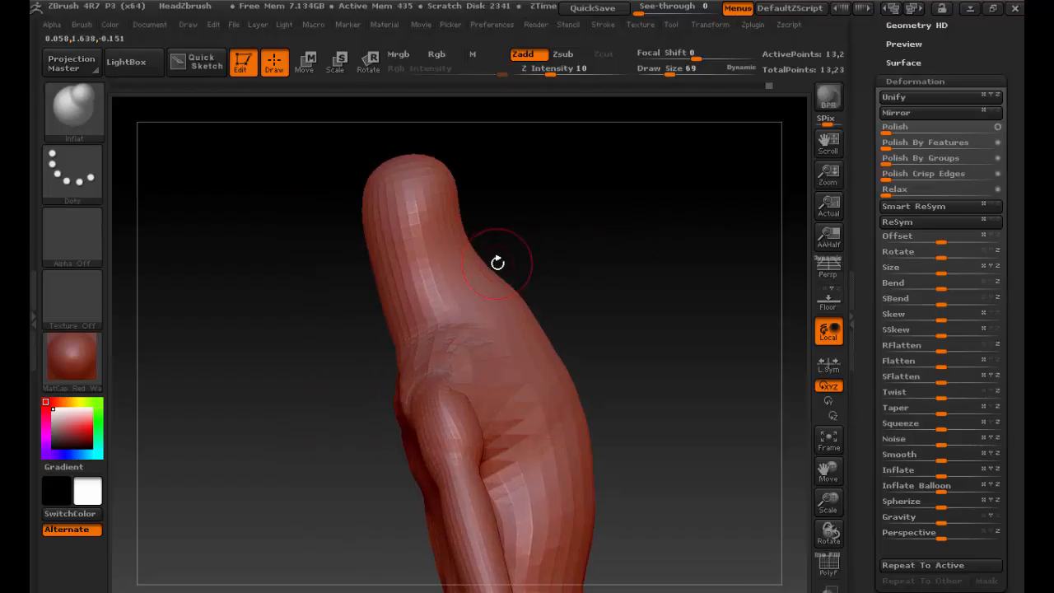
pyautogui.press('b')
pyautogui.press('m')
pyautogui.press('v')
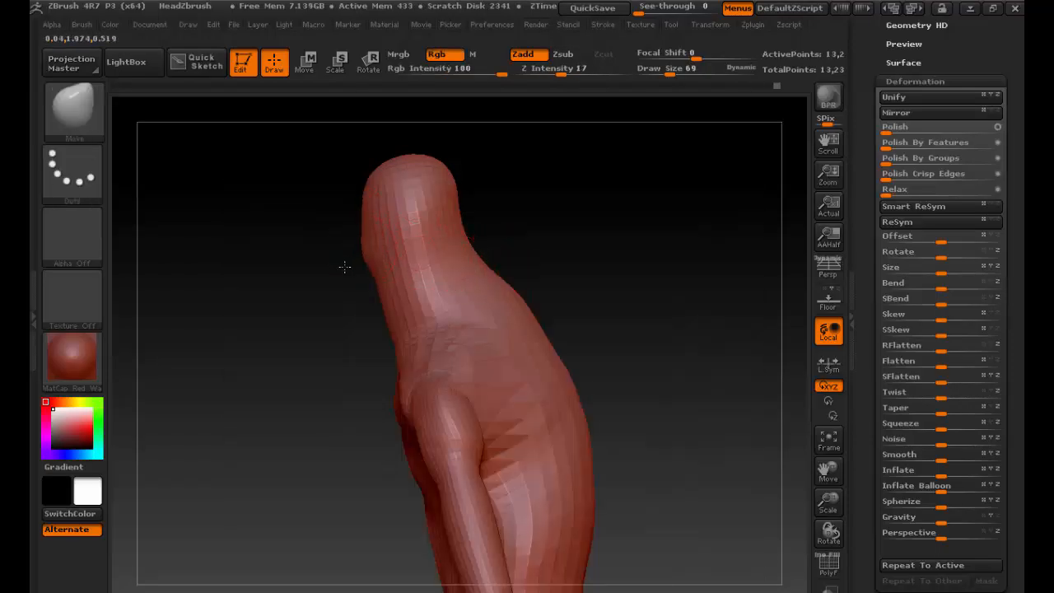
pyautogui.moveTo(325, 288)
pyautogui.keyDown('shift'); pyautogui.mouseDown()
pyautogui.moveTo(375, 312)
pyautogui.moveTo(405, 232)
pyautogui.mouseUp(); pyautogui.keyUp('shift')
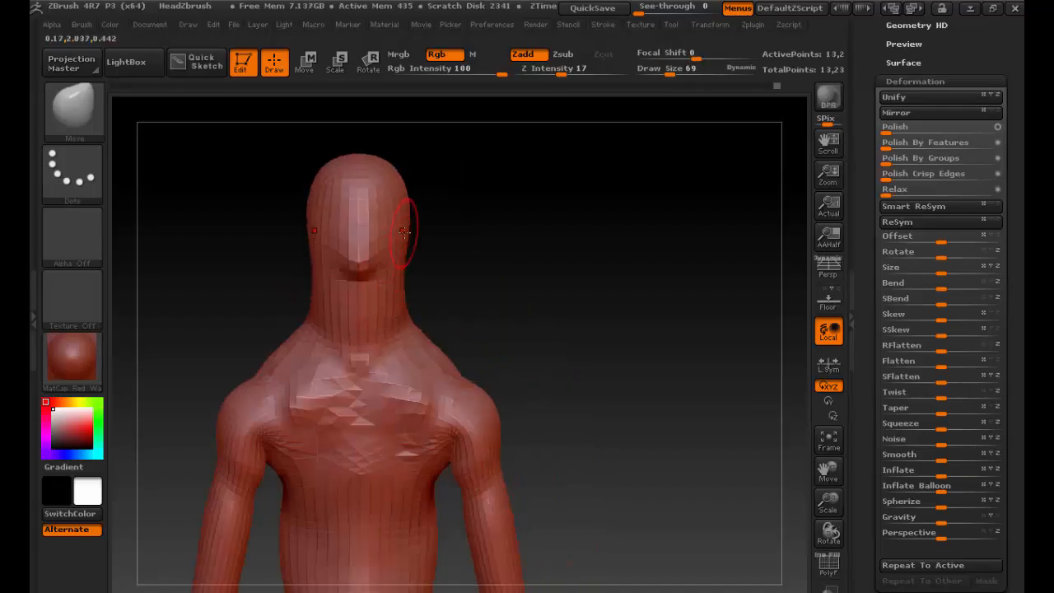
pyautogui.moveTo(462, 287); pyautogui.dragTo(386, 303)
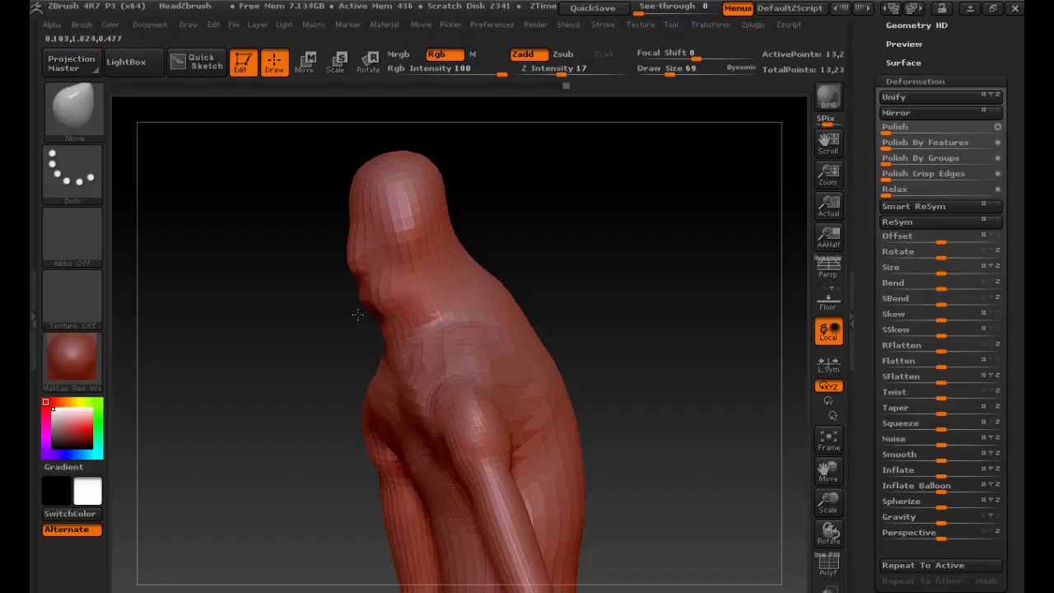
# Step: Smooth the lower face, set the Move brush's draw size to 80 and refine the sides of the head
pyautogui.keyDown('shift'); pyautogui.moveTo(321, 341); pyautogui.dragTo(371, 365); pyautogui.keyUp('shift')
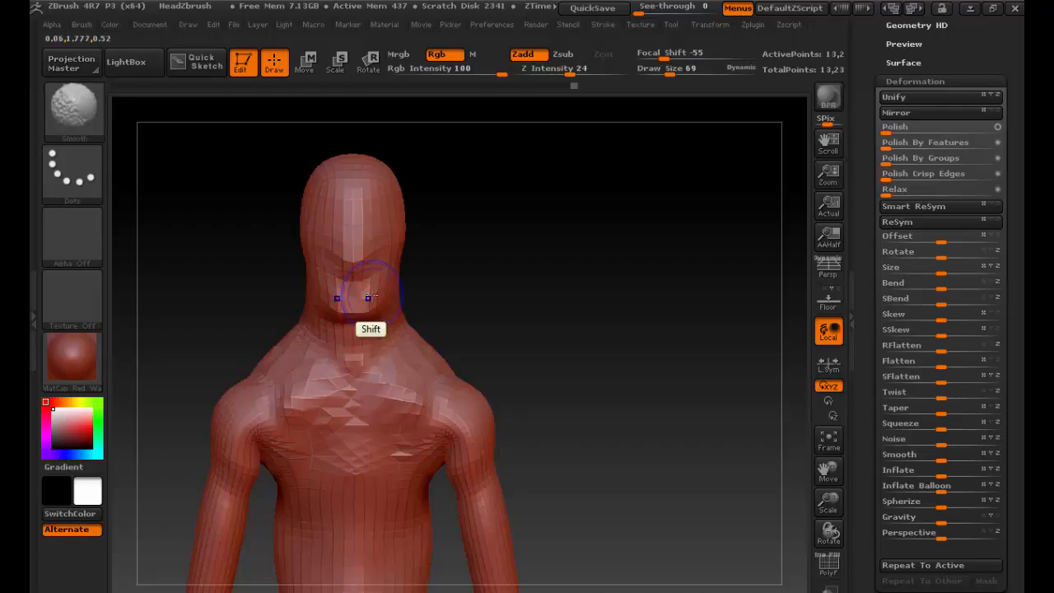
pyautogui.moveTo(453, 273)
pyautogui.mouseDown()
pyautogui.moveTo(387, 313)
pyautogui.moveTo(420, 204)
pyautogui.moveTo(564, 210)
pyautogui.moveTo(552, 211)
pyautogui.mouseUp()
pyautogui.press('s')
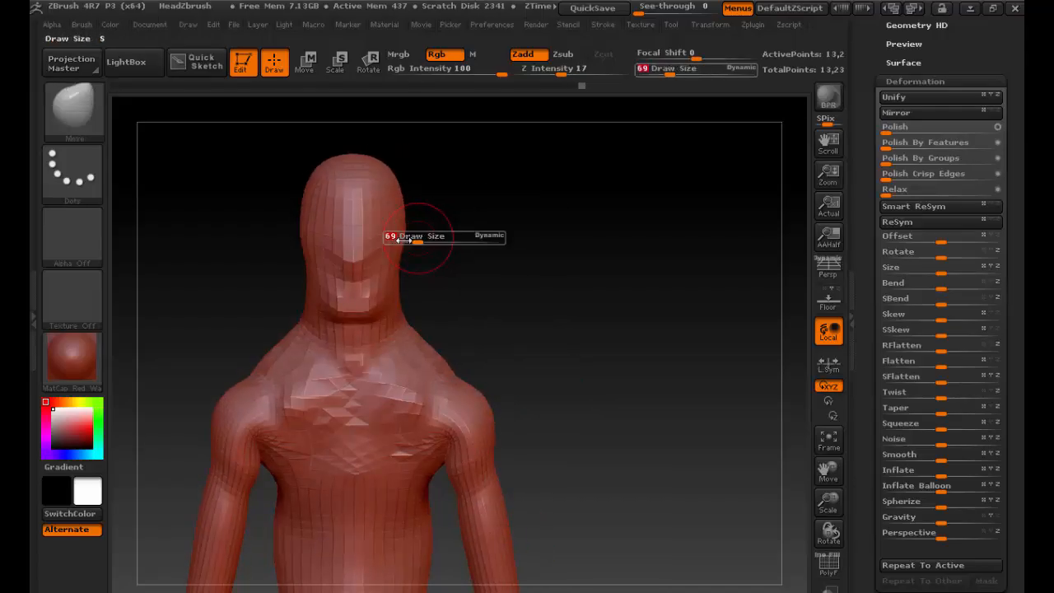
pyautogui.click(420, 242)
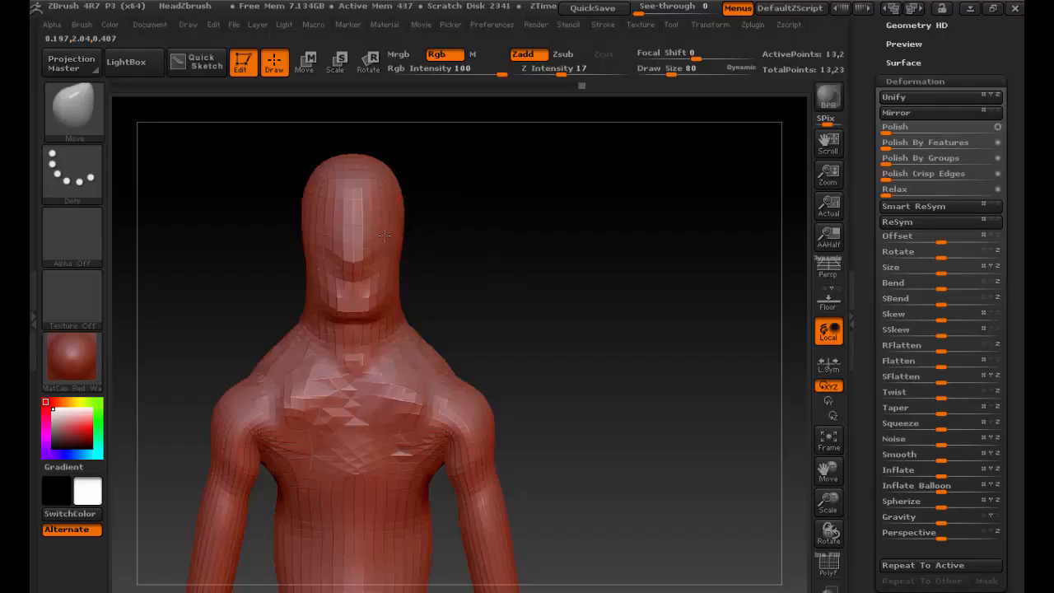
pyautogui.moveTo(519, 276); pyautogui.dragTo(559, 290)
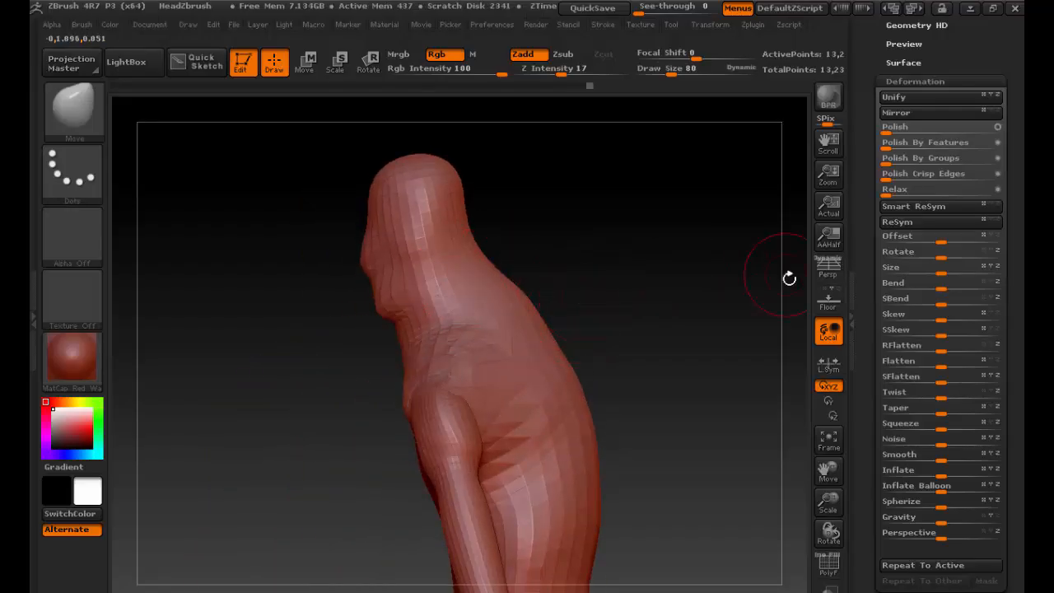
# Step: Subdivide the mesh once more, switch to ClayBuildup at draw size 80, and build up and smooth the shoulder and collarbone area
pyautogui.hotkey('ctrl', 'd')
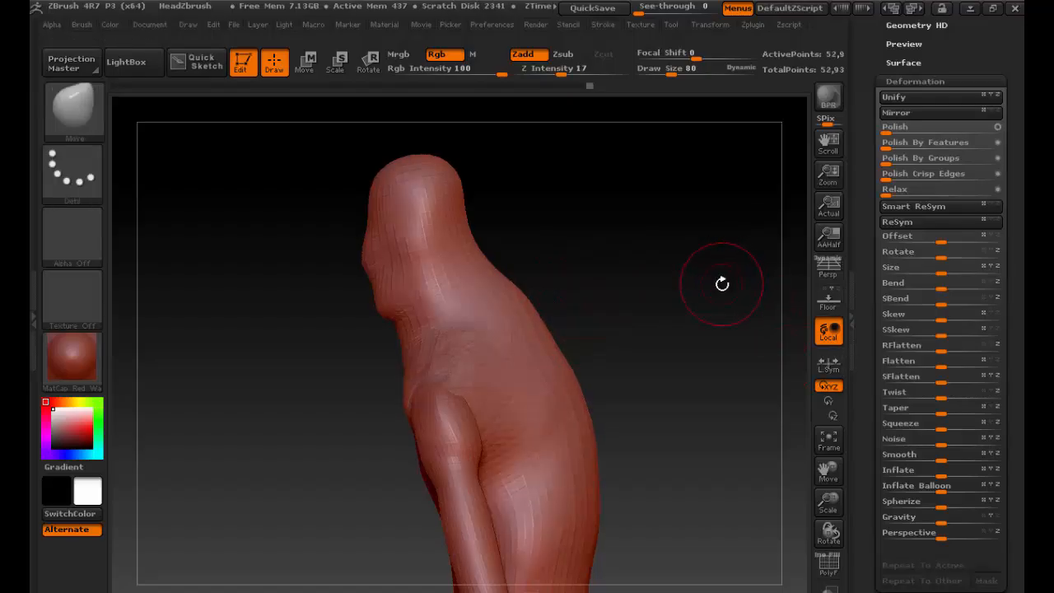
pyautogui.press('b')
pyautogui.press('c')
pyautogui.press('b')
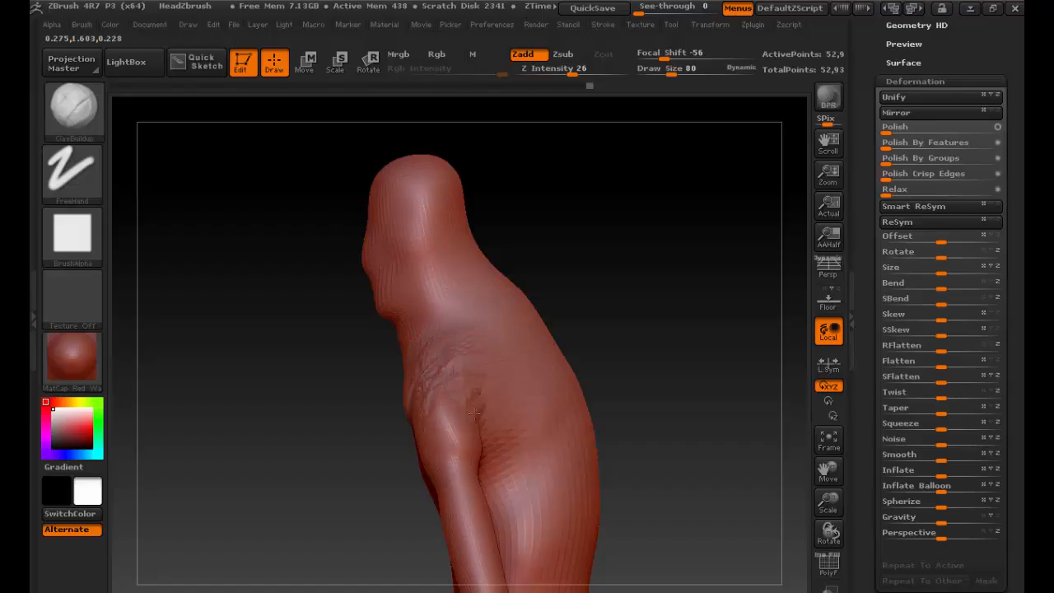
pyautogui.moveTo(447, 376)
pyautogui.keyDown('shift'); pyautogui.mouseDown()
pyautogui.moveTo(416, 388)
pyautogui.moveTo(419, 366)
pyautogui.moveTo(412, 392)
pyautogui.moveTo(413, 375)
pyautogui.mouseUp(); pyautogui.keyUp('shift')
# Step: Carve the front and side of the neck under the jawline with ClayBuildup and smooth the cut
pyautogui.moveTo(403, 326)
pyautogui.keyDown('alt'); pyautogui.mouseDown()
pyautogui.moveTo(361, 353)
pyautogui.moveTo(364, 338)
pyautogui.moveTo(349, 371)
pyautogui.mouseUp(); pyautogui.keyUp('alt')
pyautogui.moveTo(464, 295); pyautogui.dragTo(390, 355)
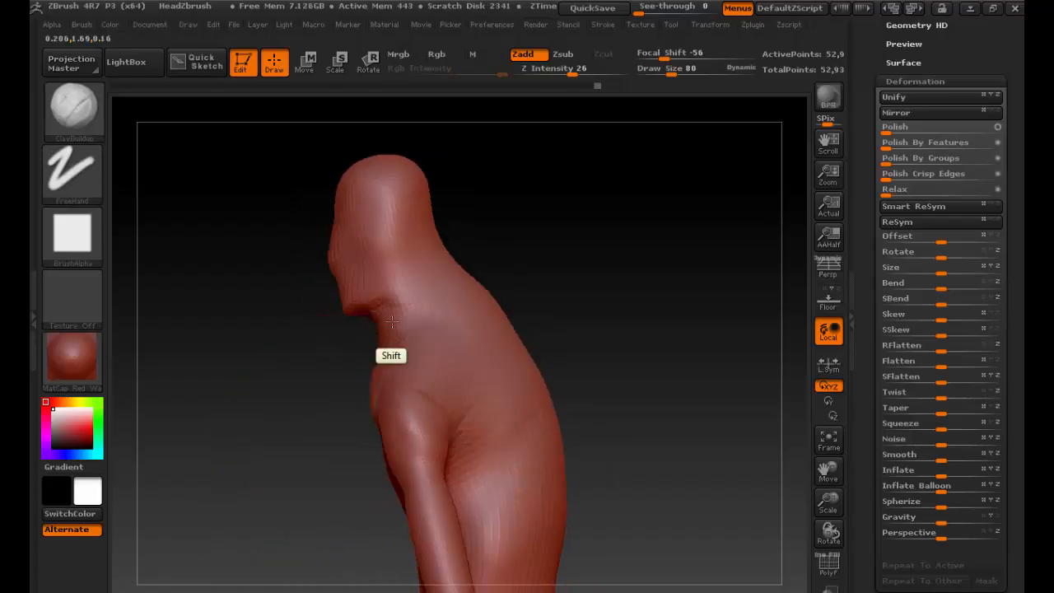
pyautogui.moveTo(399, 302)
pyautogui.keyDown('alt'); pyautogui.mouseDown()
pyautogui.moveTo(411, 289)
pyautogui.moveTo(386, 323)
pyautogui.mouseUp(); pyautogui.keyUp('alt')
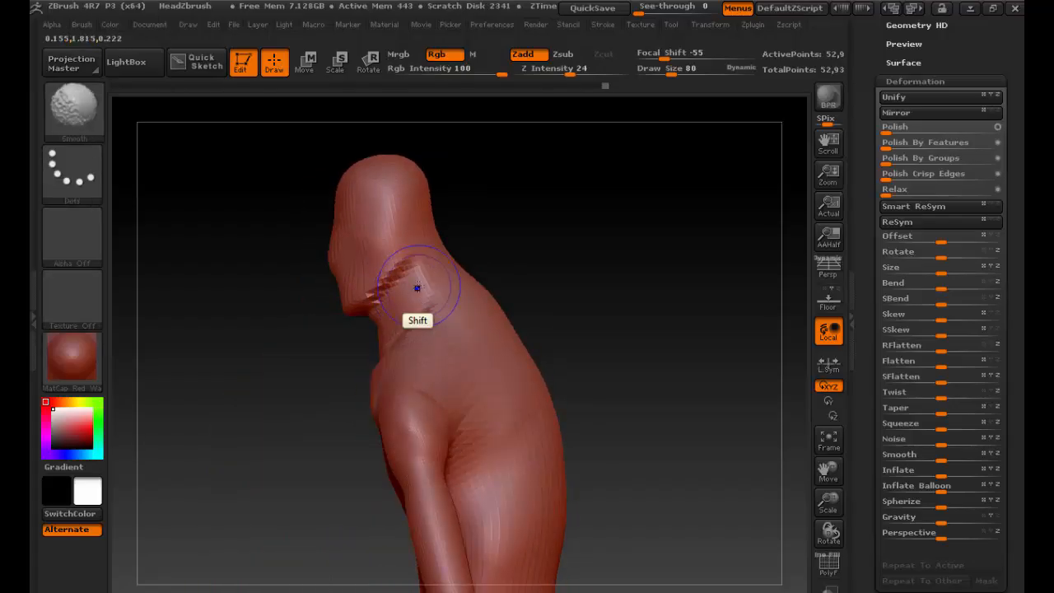
pyautogui.moveTo(419, 287)
pyautogui.keyDown('shift'); pyautogui.mouseDown()
pyautogui.moveTo(390, 327)
pyautogui.moveTo(421, 314)
pyautogui.moveTo(367, 320)
pyautogui.moveTo(401, 302)
pyautogui.moveTo(370, 322)
pyautogui.moveTo(399, 290)
pyautogui.moveTo(376, 289)
pyautogui.mouseUp(); pyautogui.keyUp('shift')
# Step: Try to build up the lower face with ClayBuildup at draw size 93, and undo the strokes
pyautogui.press('s')
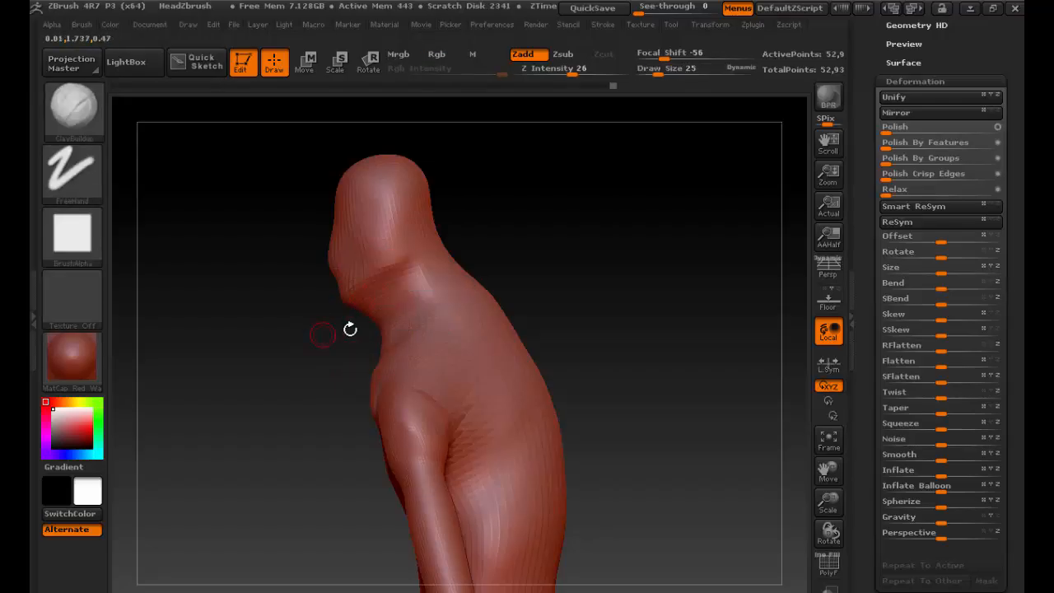
pyautogui.moveTo(351, 329); pyautogui.dragTo(388, 321)
pyautogui.moveTo(381, 283); pyautogui.dragTo(406, 284)
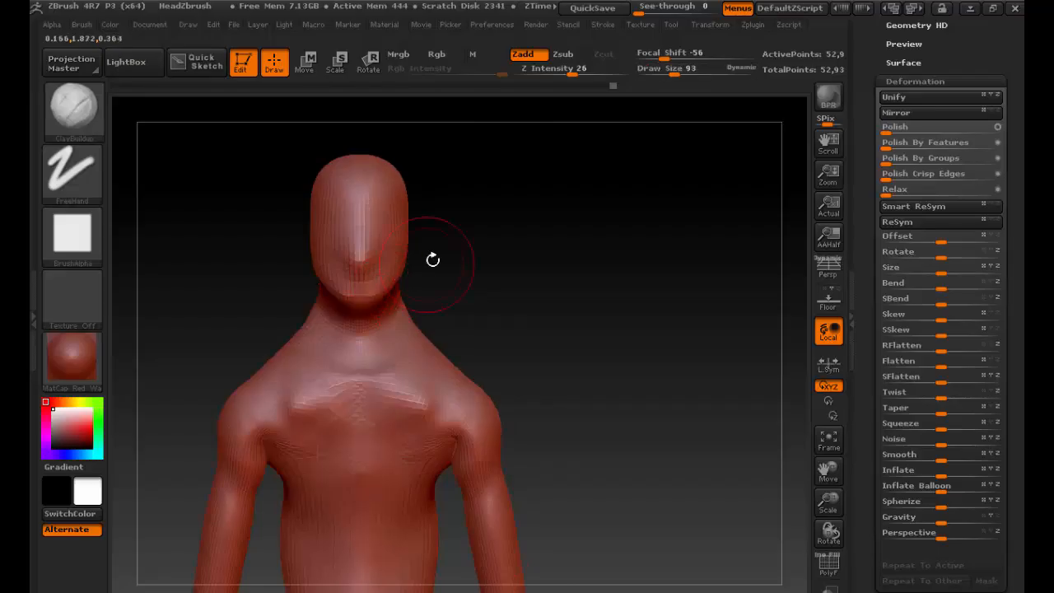
pyautogui.moveTo(459, 228)
pyautogui.keyDown('alt'); pyautogui.mouseDown()
pyautogui.moveTo(553, 240)
pyautogui.moveTo(512, 251)
pyautogui.moveTo(551, 300)
pyautogui.moveTo(478, 308)
pyautogui.mouseUp(); pyautogui.keyUp('alt')
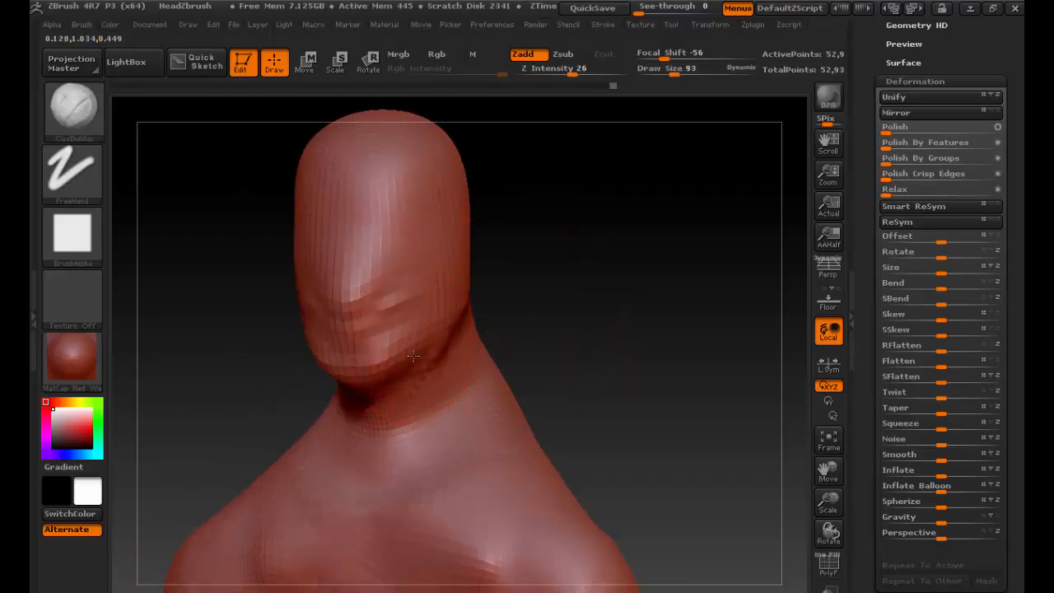
pyautogui.press('ctrl')
pyautogui.hotkey('ctrl', 'z')
# Step: Set ClayBuildup's draw size to 49 and build up the mouth area and the nose ridge
pyautogui.press('s')
pyautogui.moveTo(420, 339)
pyautogui.mouseDown()
pyautogui.moveTo(404, 341)
pyautogui.moveTo(416, 340)
pyautogui.mouseUp()
pyautogui.press('s')
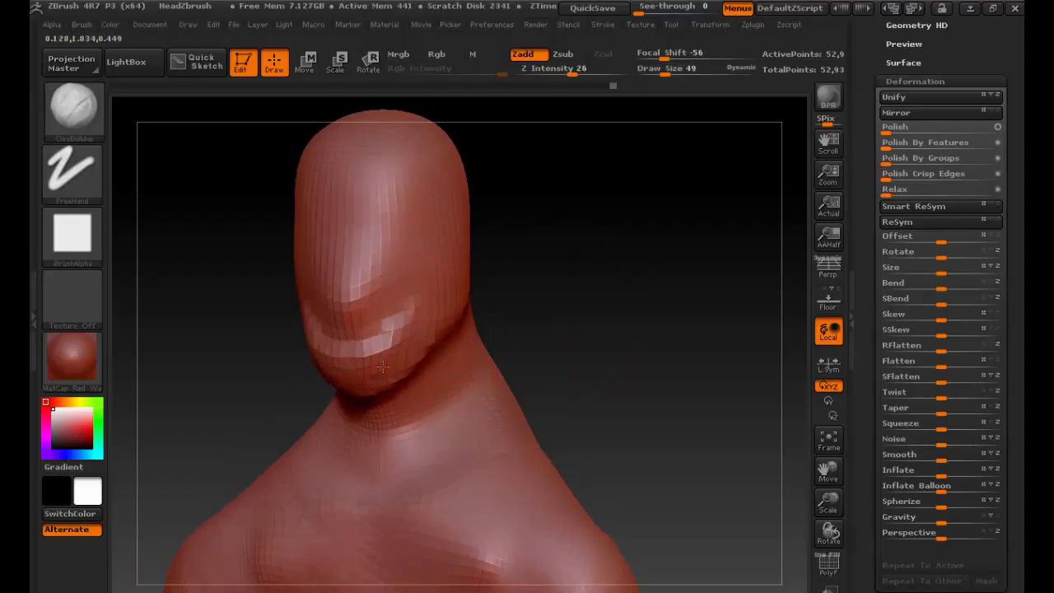
pyautogui.moveTo(351, 270); pyautogui.dragTo(346, 261)
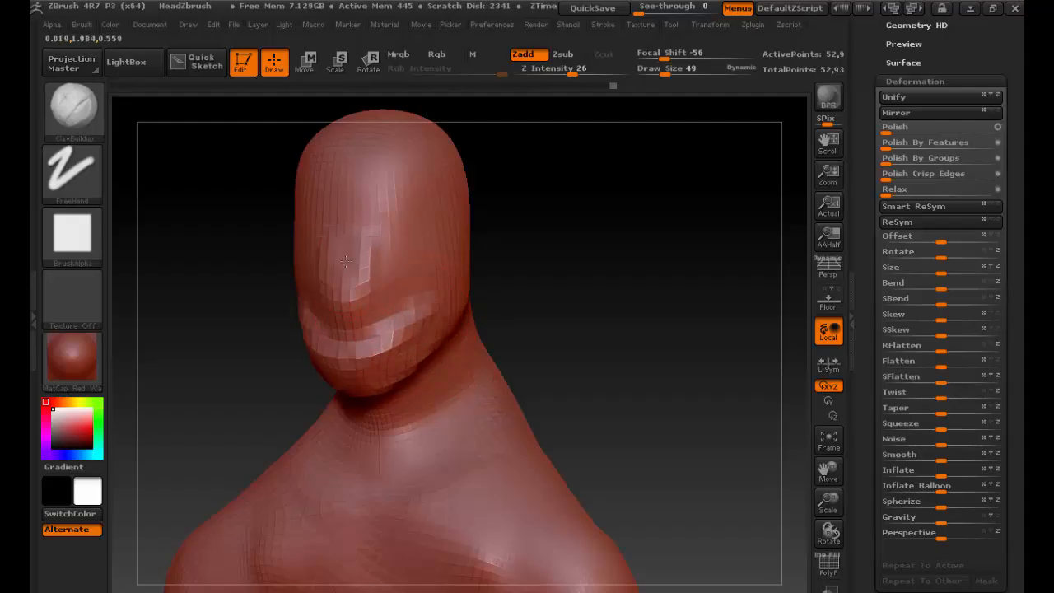
# Step: Set ClayBuildup to draw size 25 and Z intensity 45, refine the nose and carve the eye sockets under the brow
pyautogui.press('space')
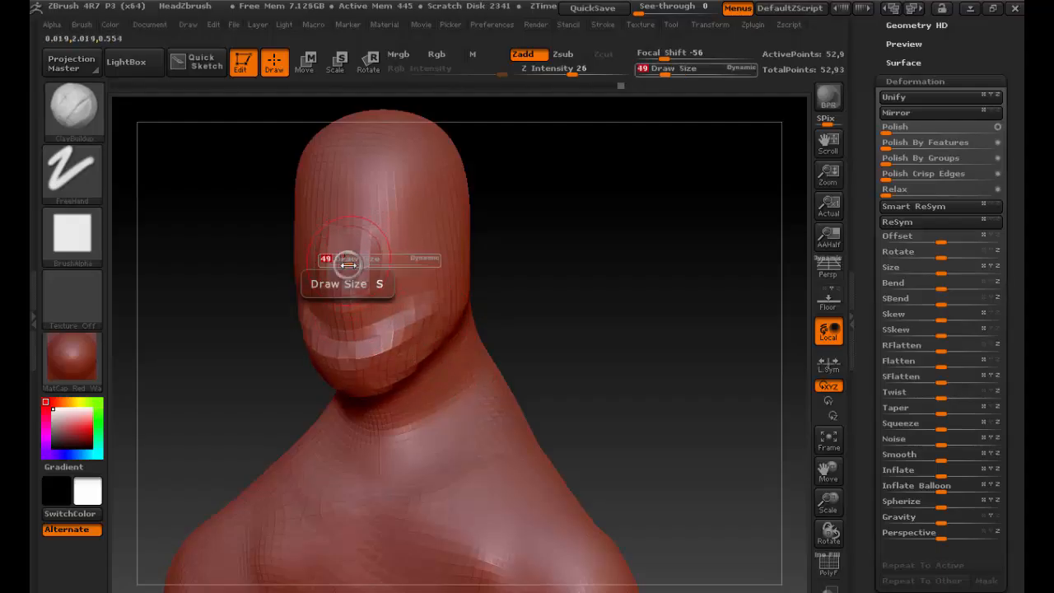
pyautogui.moveTo(330, 264)
pyautogui.mouseDown()
pyautogui.moveTo(360, 282)
pyautogui.moveTo(362, 253)
pyautogui.mouseUp()
pyautogui.press('s')
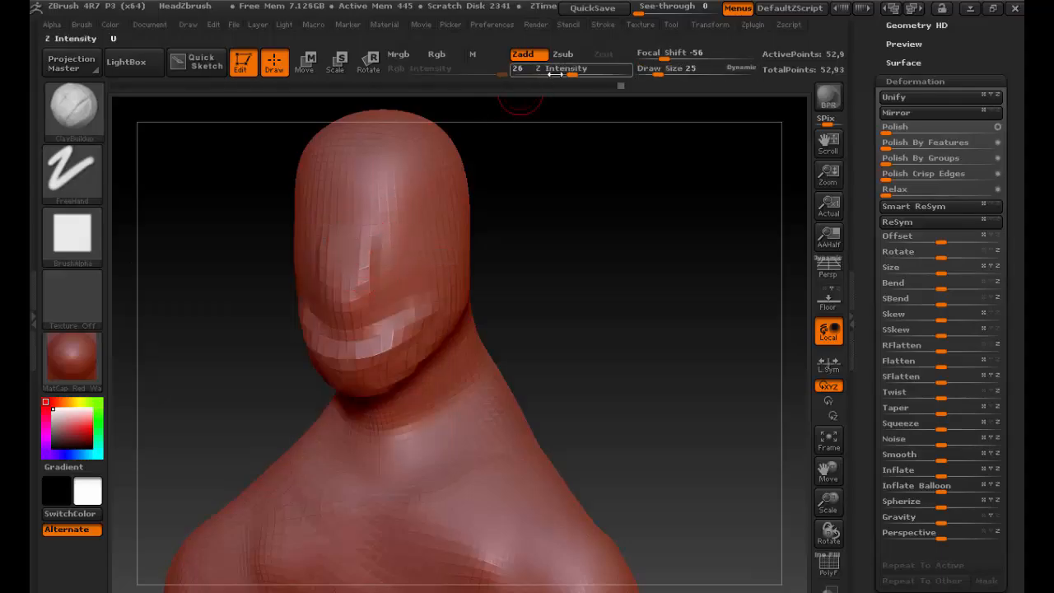
pyautogui.moveTo(579, 70); pyautogui.dragTo(590, 70)
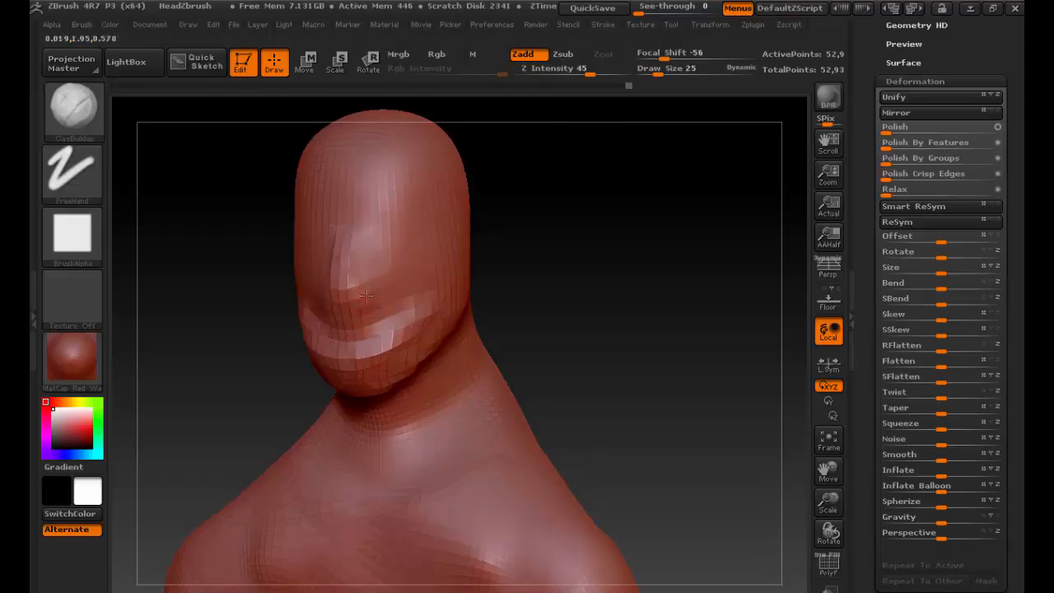
pyautogui.press('alt')
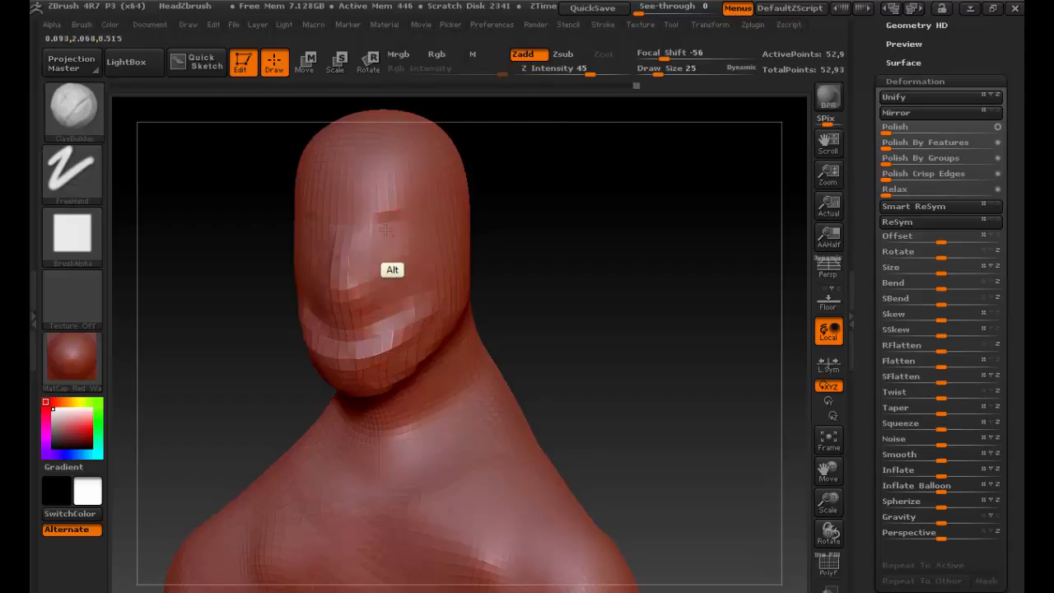
pyautogui.keyDown('shift'); pyautogui.moveTo(497, 234); pyautogui.dragTo(502, 234); pyautogui.keyUp('shift')
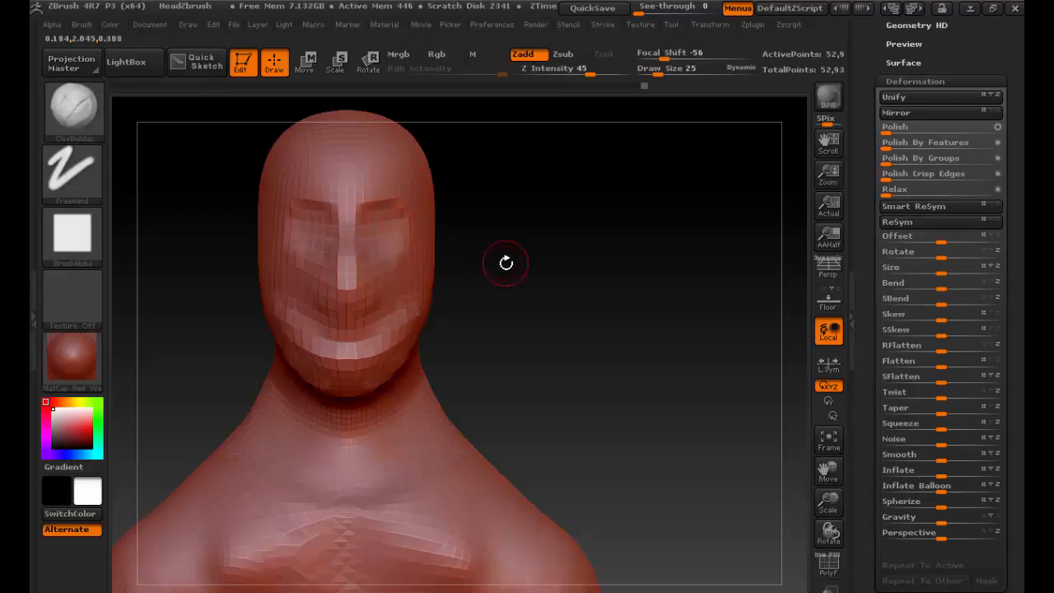
# Step: Set the draw size to 101 and build up the back of the neck, upper back and shoulder blades with ClayBuildup
pyautogui.moveTo(506, 263); pyautogui.dragTo(619, 229)
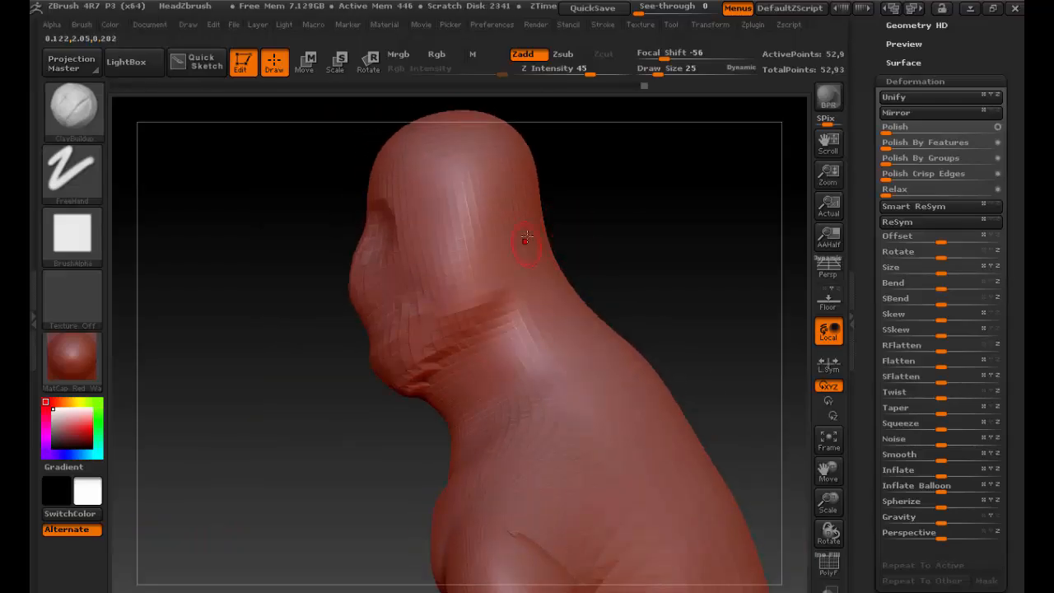
pyautogui.keyDown('shift'); pyautogui.moveTo(704, 269); pyautogui.dragTo(604, 294); pyautogui.keyUp('shift')
pyautogui.moveTo(527, 338)
pyautogui.keyDown('alt'); pyautogui.mouseDown()
pyautogui.moveTo(443, 341)
pyautogui.moveTo(536, 313)
pyautogui.moveTo(540, 351)
pyautogui.mouseUp(); pyautogui.keyUp('alt')
pyautogui.press('s')
pyautogui.moveTo(404, 327); pyautogui.dragTo(494, 324)
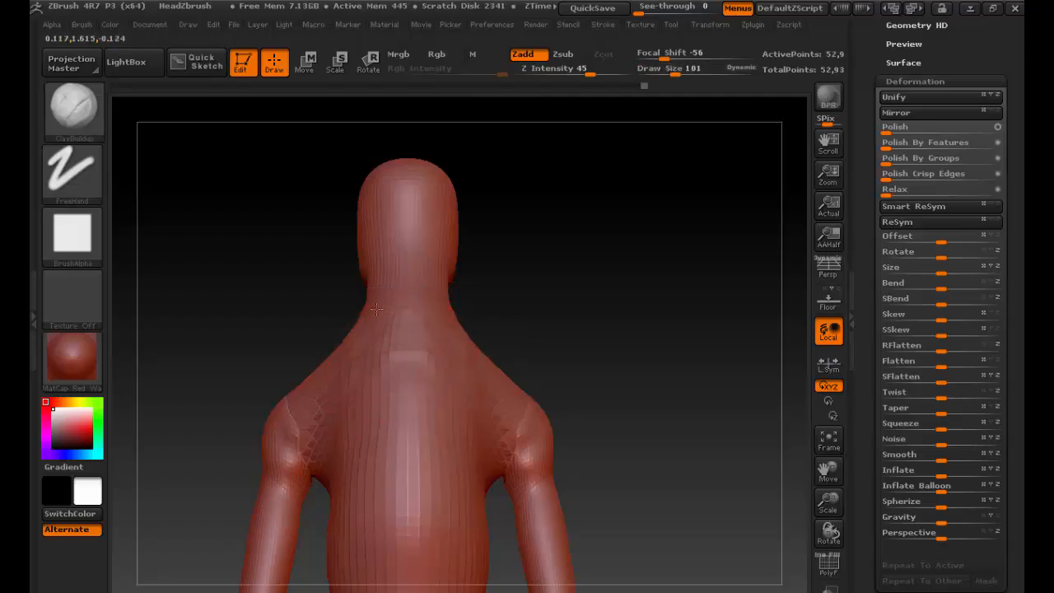
pyautogui.moveTo(381, 297)
pyautogui.mouseDown()
pyautogui.moveTo(397, 375)
pyautogui.moveTo(368, 395)
pyautogui.mouseUp()
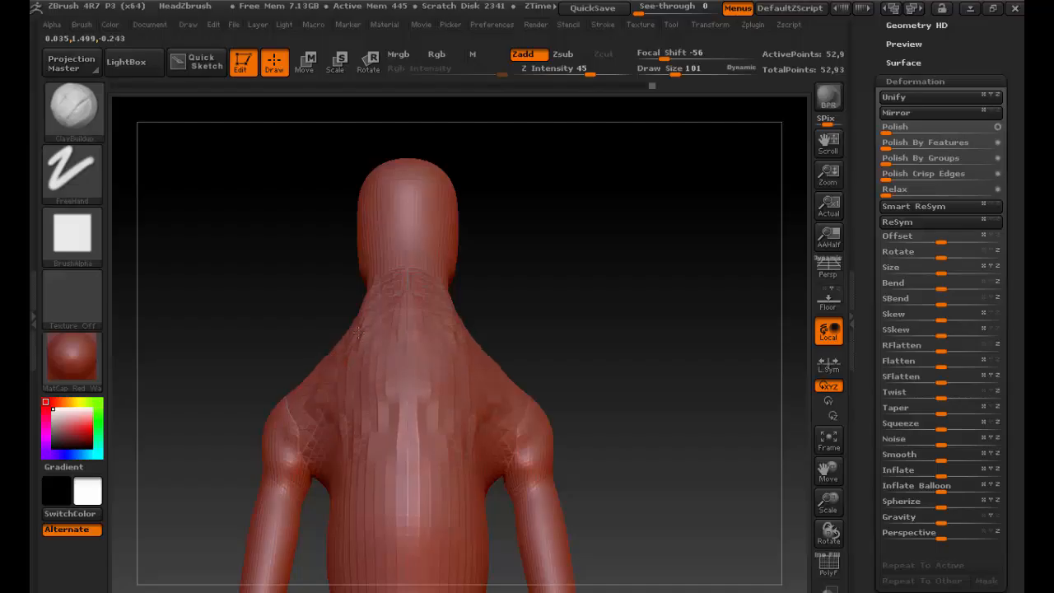
pyautogui.moveTo(358, 332); pyautogui.dragTo(303, 424)
pyautogui.moveTo(387, 418); pyautogui.dragTo(405, 499)
# Step: Carve along the spine with ClayBuildup and build up the muscles beside it, the lower back and the rear shoulders
pyautogui.keyDown('alt'); pyautogui.moveTo(405, 345); pyautogui.dragTo(405, 486); pyautogui.keyUp('alt')
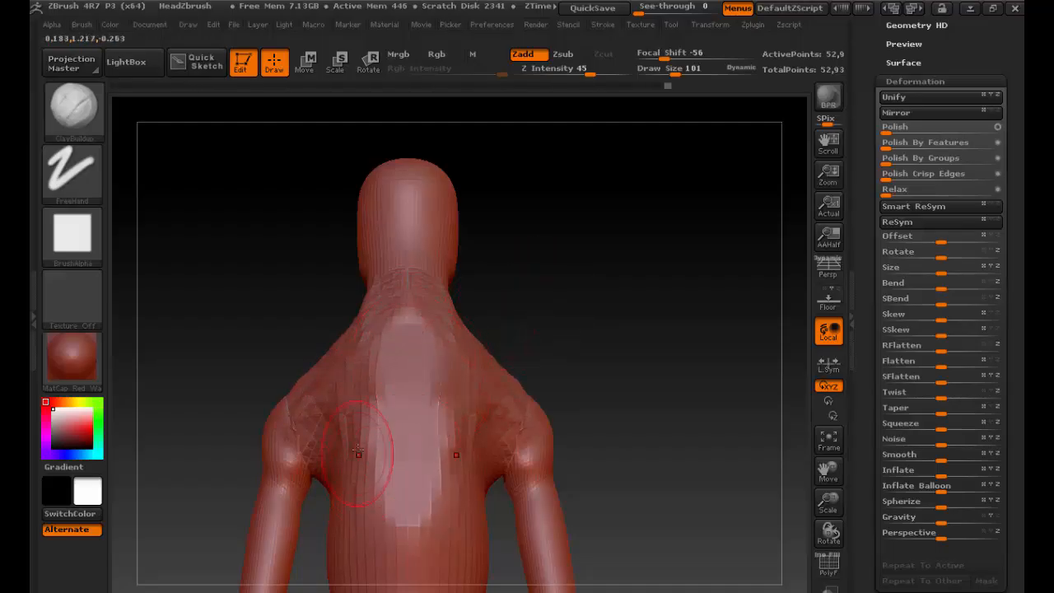
pyautogui.moveTo(359, 452)
pyautogui.mouseDown()
pyautogui.moveTo(380, 482)
pyautogui.moveTo(375, 453)
pyautogui.moveTo(325, 461)
pyautogui.moveTo(317, 440)
pyautogui.mouseUp()
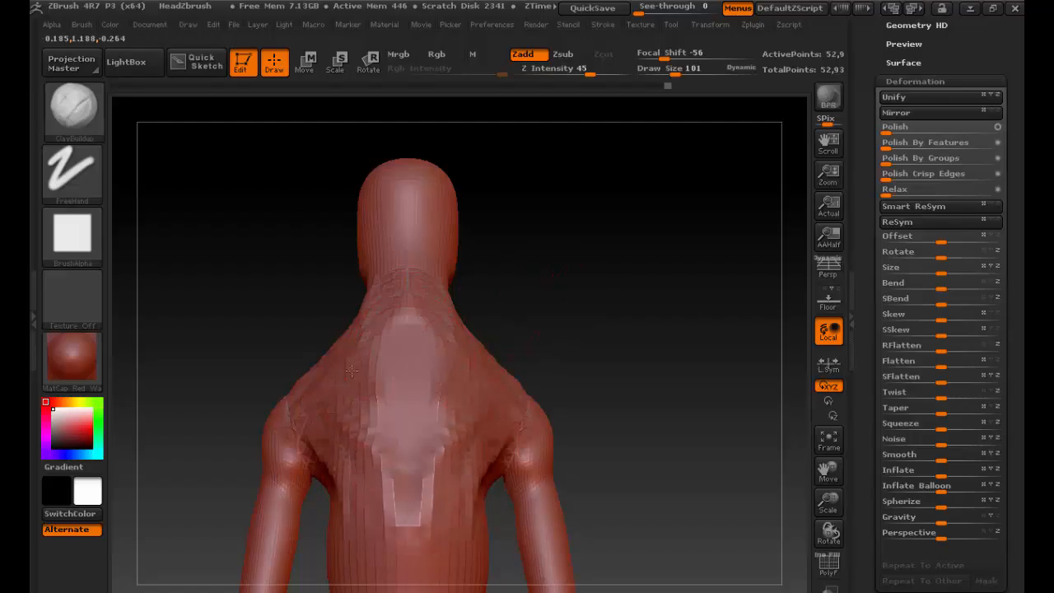
pyautogui.moveTo(351, 372); pyautogui.dragTo(354, 420)
pyautogui.moveTo(310, 316)
pyautogui.keyDown('alt'); pyautogui.mouseDown()
pyautogui.moveTo(285, 337)
pyautogui.moveTo(358, 352)
pyautogui.moveTo(299, 357)
pyautogui.moveTo(327, 217)
pyautogui.moveTo(392, 366)
pyautogui.moveTo(400, 334)
pyautogui.moveTo(387, 387)
pyautogui.moveTo(402, 428)
pyautogui.moveTo(365, 338)
pyautogui.moveTo(381, 317)
pyautogui.moveTo(374, 297)
pyautogui.mouseUp(); pyautogui.keyUp('alt')
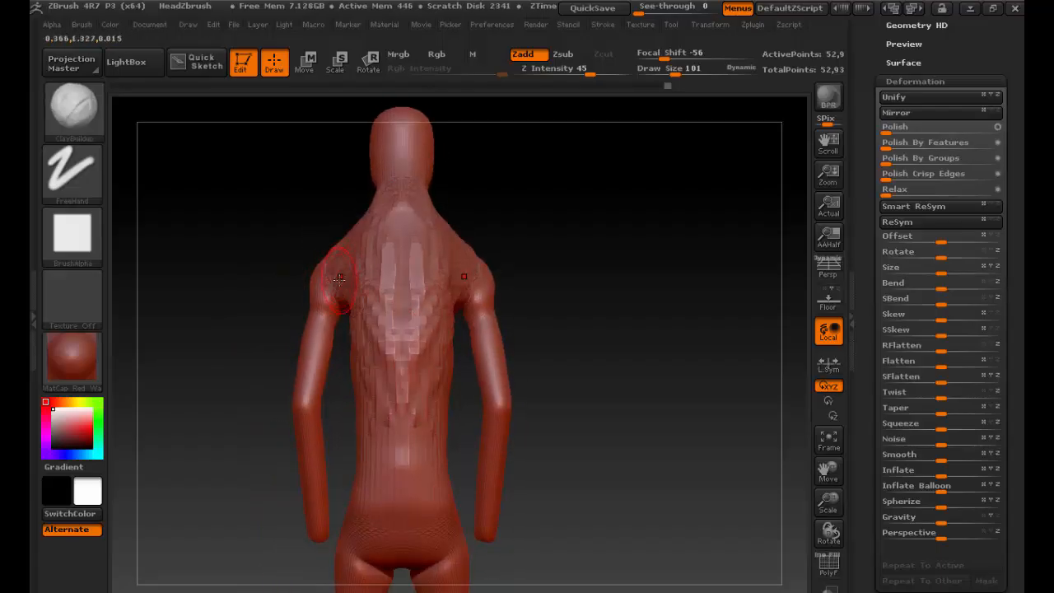
pyautogui.moveTo(333, 268)
pyautogui.mouseDown()
pyautogui.moveTo(295, 282)
pyautogui.moveTo(393, 263)
pyautogui.moveTo(353, 294)
pyautogui.moveTo(355, 274)
pyautogui.moveTo(367, 292)
pyautogui.moveTo(383, 284)
pyautogui.moveTo(370, 280)
pyautogui.moveTo(390, 295)
pyautogui.mouseUp()
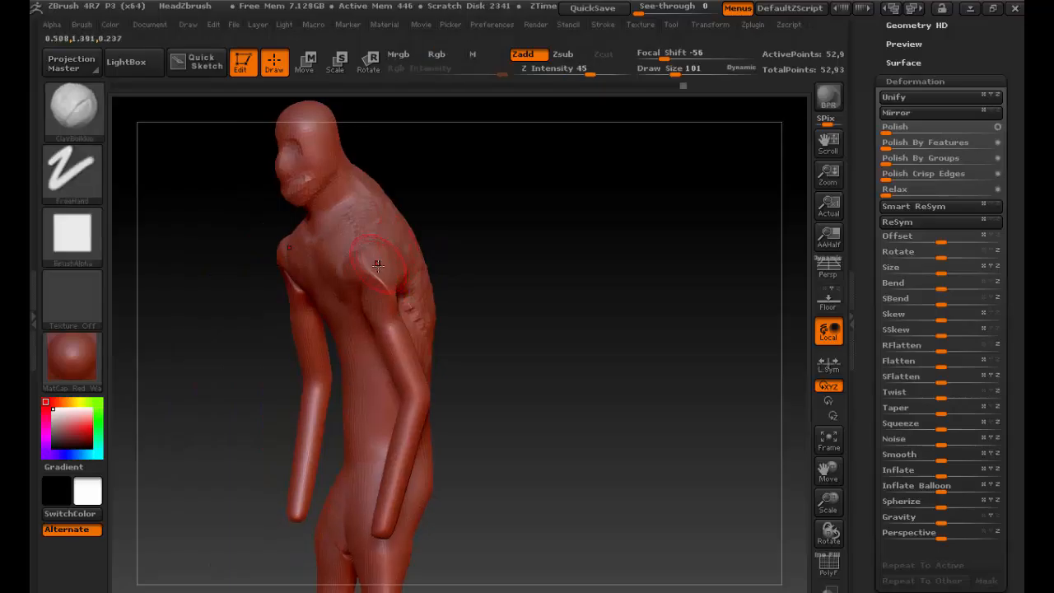
# Step: Smooth the side of the upper back and fill out the shoulders with the Inflate brush at draw size 101
pyautogui.moveTo(473, 238)
pyautogui.mouseDown()
pyautogui.moveTo(511, 250)
pyautogui.moveTo(483, 252)
pyautogui.moveTo(466, 240)
pyautogui.moveTo(537, 248)
pyautogui.moveTo(560, 285)
pyautogui.moveTo(521, 268)
pyautogui.mouseUp()
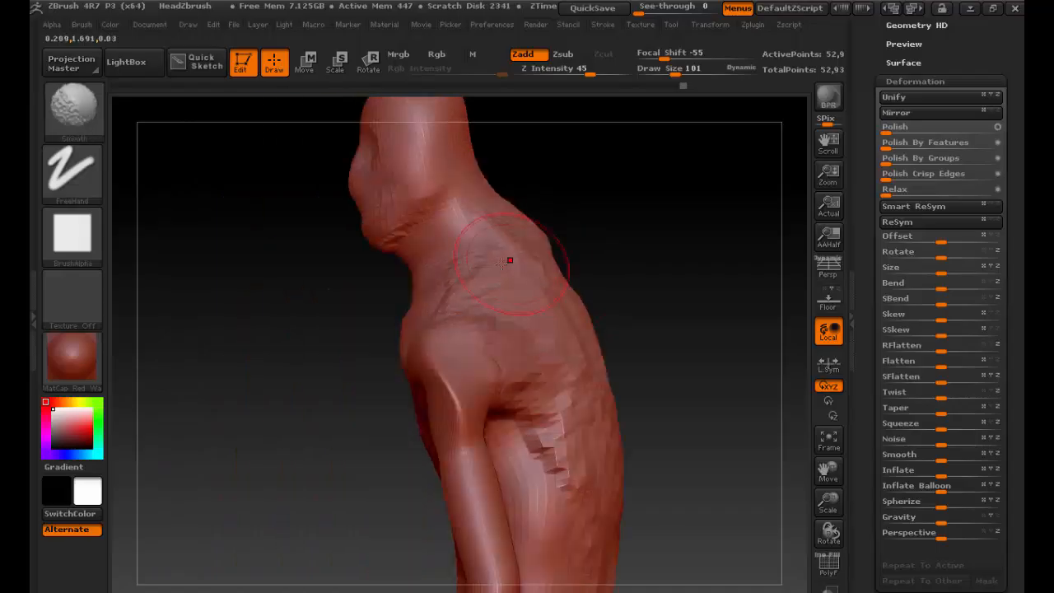
pyautogui.moveTo(350, 313); pyautogui.dragTo(390, 306)
pyautogui.press('b')
pyautogui.press('i')
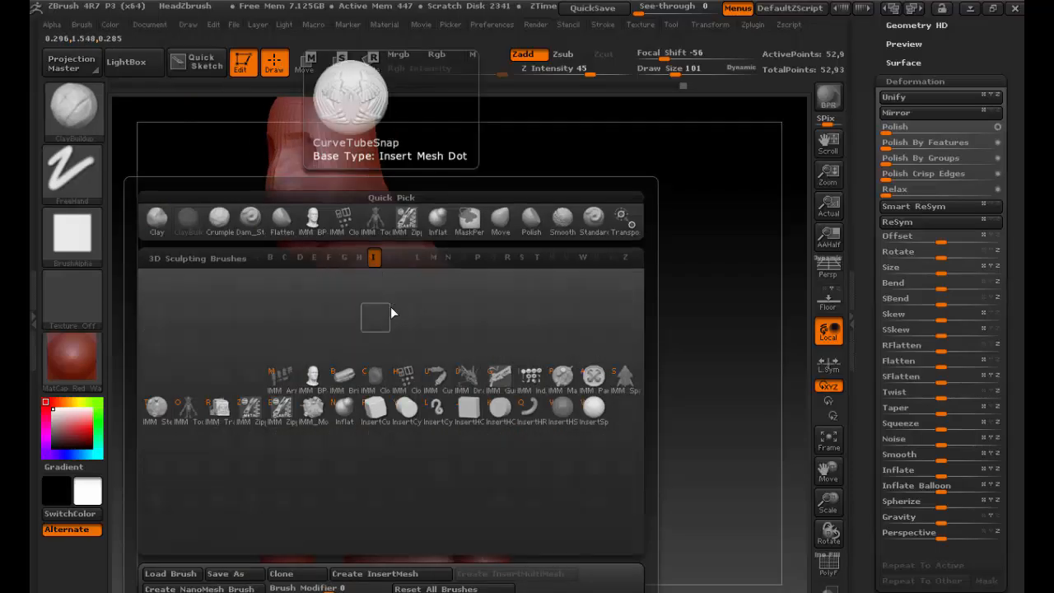
pyautogui.press('n')
pyautogui.moveTo(429, 404)
pyautogui.mouseDown()
pyautogui.moveTo(450, 388)
pyautogui.moveTo(428, 382)
pyautogui.moveTo(419, 350)
pyautogui.mouseUp()
pyautogui.press('shift')
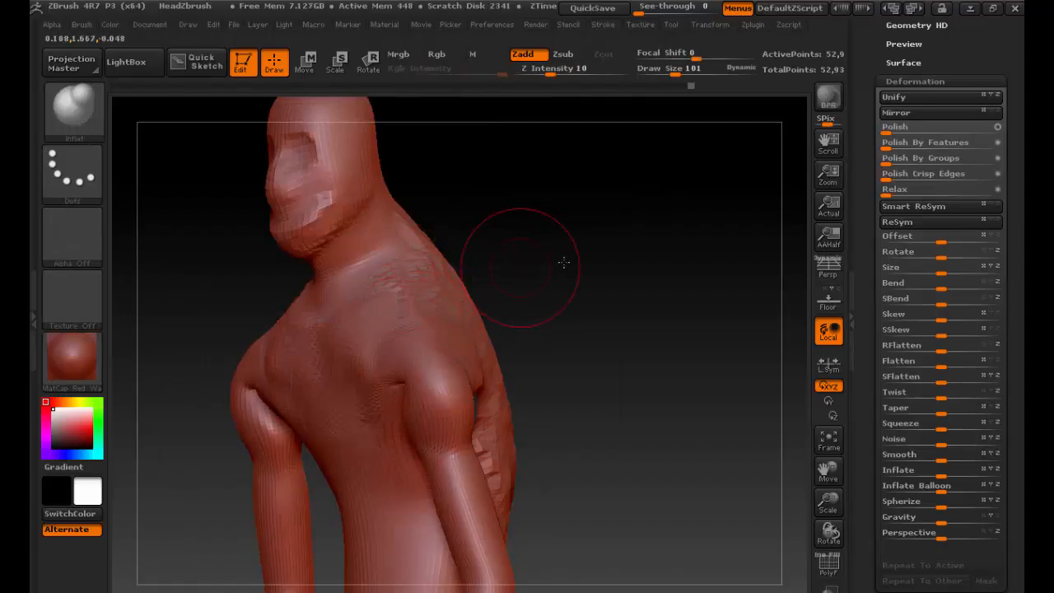
# Step: Smooth the rough clay strokes across the whole back, from the nape of the neck down to the waist
pyautogui.keyDown('shift'); pyautogui.moveTo(565, 259); pyautogui.dragTo(586, 124); pyautogui.keyUp('shift')
pyautogui.press('alt')
pyautogui.moveTo(616, 336); pyautogui.dragTo(544, 328)
pyautogui.keyDown('alt'); pyautogui.moveTo(633, 296); pyautogui.dragTo(574, 293); pyautogui.keyUp('alt')
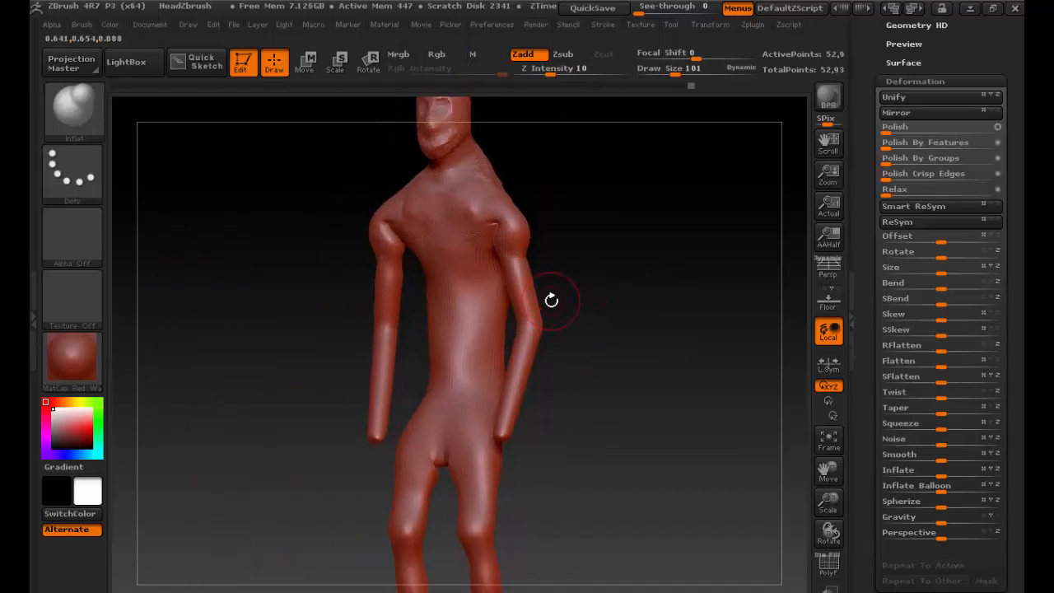
pyautogui.click(83, 118)
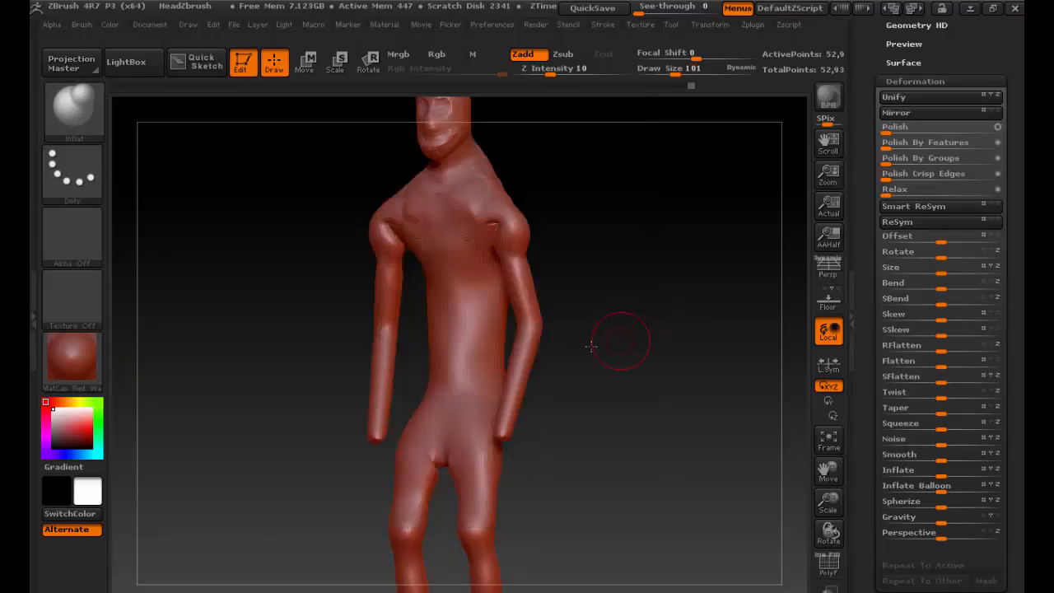
pyautogui.moveTo(590, 346); pyautogui.dragTo(532, 340)
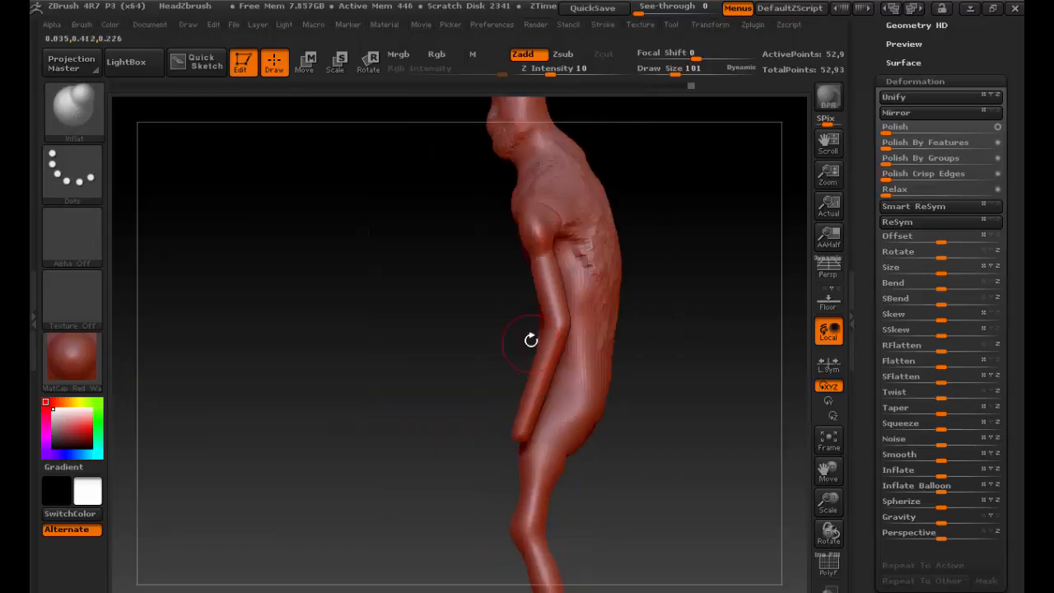
pyautogui.keyDown('alt'); pyautogui.moveTo(420, 283); pyautogui.dragTo(364, 391); pyautogui.keyUp('alt')
pyautogui.moveTo(612, 338); pyautogui.dragTo(499, 331)
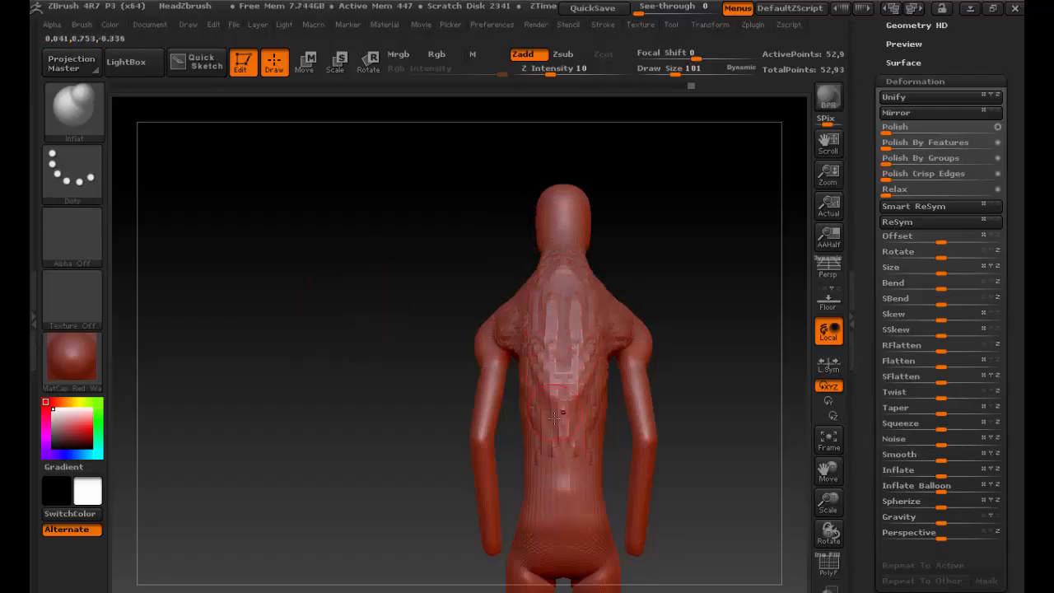
pyautogui.moveTo(528, 295)
pyautogui.keyDown('shift'); pyautogui.mouseDown()
pyautogui.moveTo(551, 282)
pyautogui.moveTo(556, 445)
pyautogui.moveTo(540, 367)
pyautogui.moveTo(502, 331)
pyautogui.moveTo(465, 346)
pyautogui.mouseUp(); pyautogui.keyUp('shift')
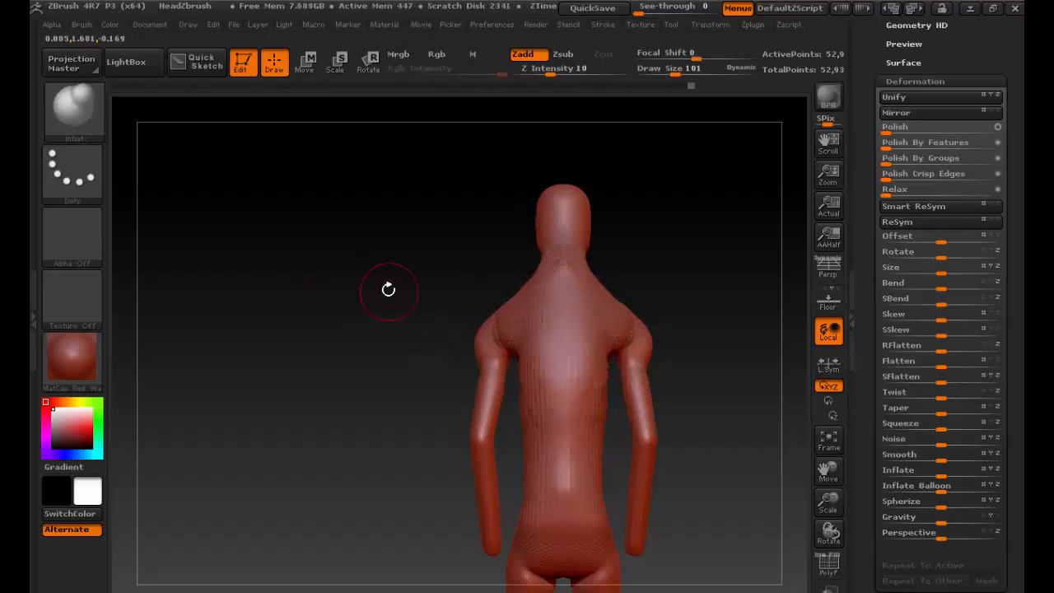
pyautogui.moveTo(432, 304)
pyautogui.mouseDown()
pyautogui.moveTo(478, 301)
pyautogui.moveTo(524, 257)
pyautogui.mouseUp()
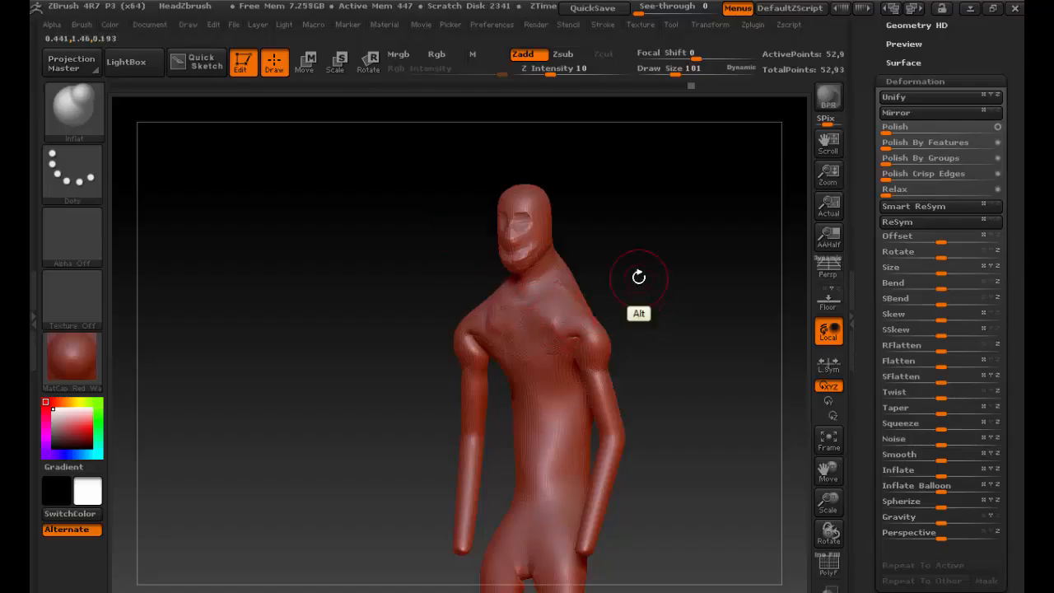
pyautogui.moveTo(639, 277)
pyautogui.keyDown('alt'); pyautogui.mouseDown()
pyautogui.moveTo(609, 287)
pyautogui.moveTo(631, 297)
pyautogui.moveTo(539, 308)
pyautogui.moveTo(640, 297)
pyautogui.mouseUp(); pyautogui.keyUp('alt')
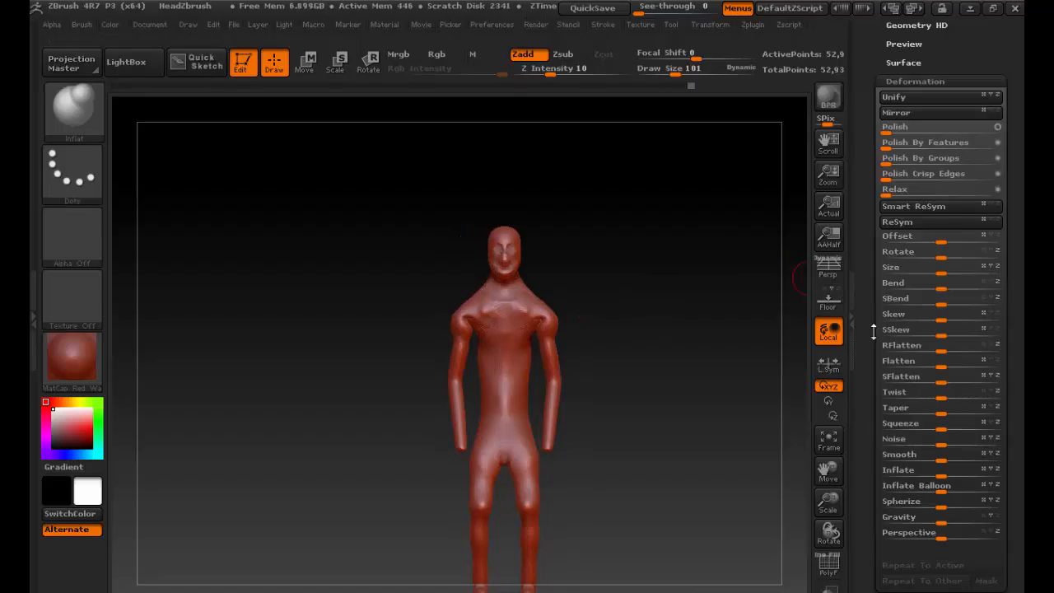
pyautogui.click(74, 107)
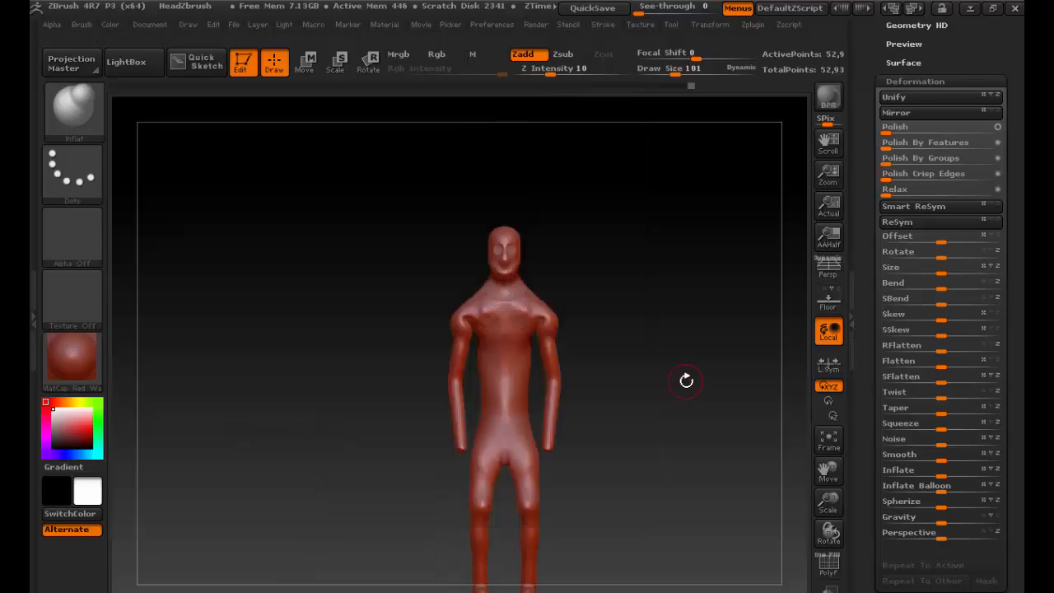
pyautogui.moveTo(864, 440); pyautogui.dragTo(865, 334)
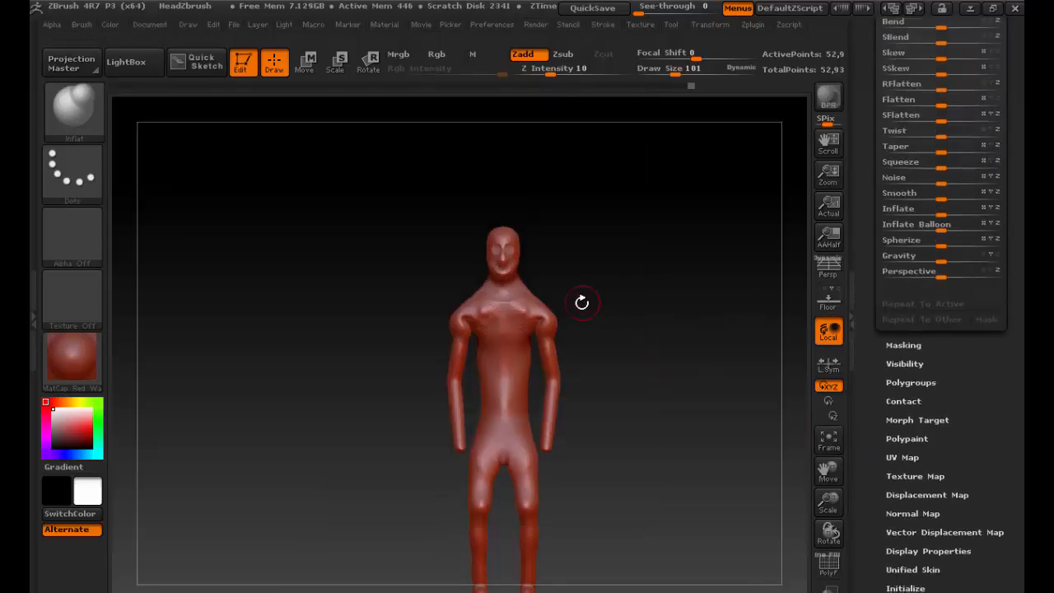
# Step: Set the Inflate brush's draw size to 25 and inflate the ends of the forearms
pyautogui.keyDown('alt'); pyautogui.moveTo(589, 300); pyautogui.dragTo(725, 304); pyautogui.keyUp('alt')
pyautogui.keyDown('alt'); pyautogui.moveTo(652, 337); pyautogui.dragTo(574, 232); pyautogui.keyUp('alt')
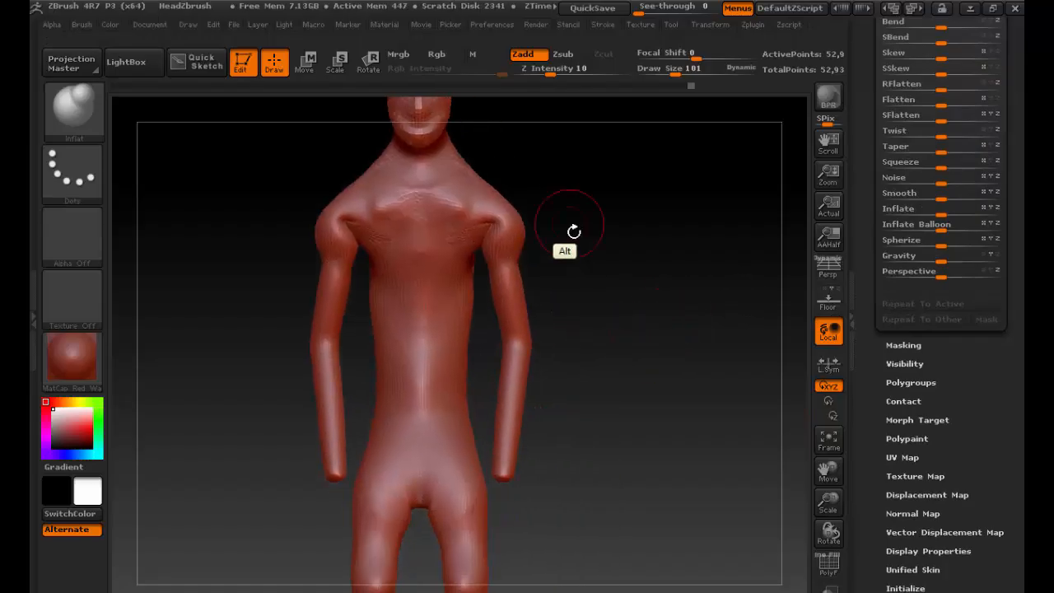
pyautogui.moveTo(596, 327); pyautogui.dragTo(618, 303)
pyautogui.press('s')
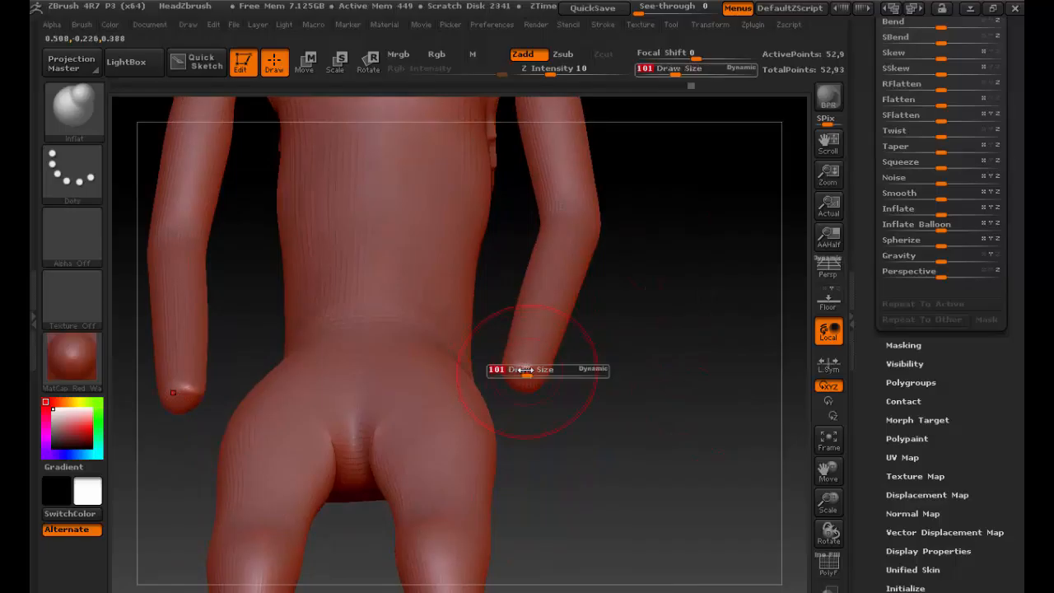
pyautogui.moveTo(527, 373); pyautogui.dragTo(510, 373)
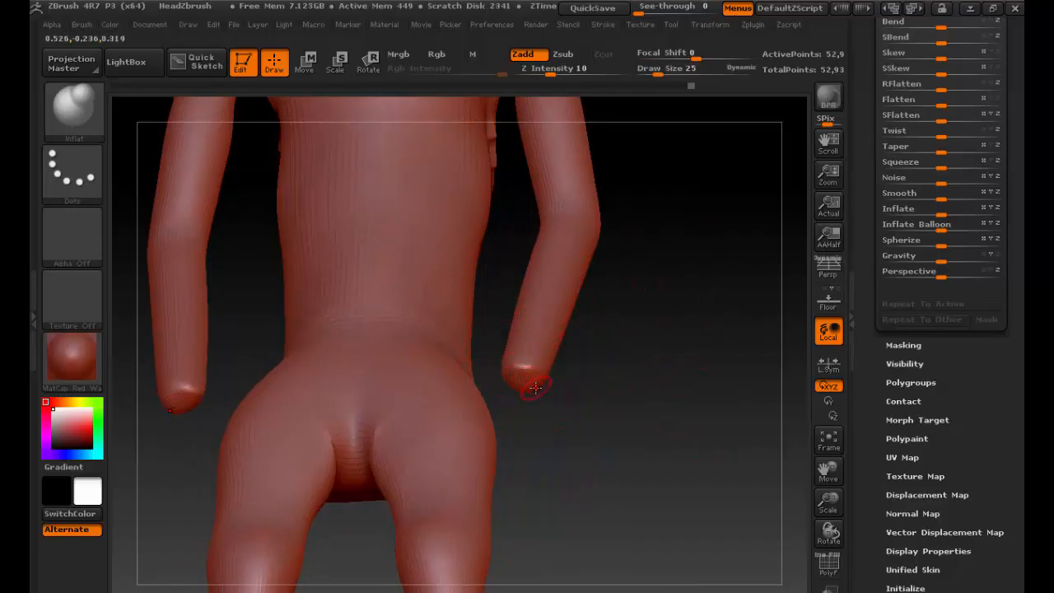
# Step: Switch to the Move brush
pyautogui.press('b')
pyautogui.press('m')
pyautogui.press('v')
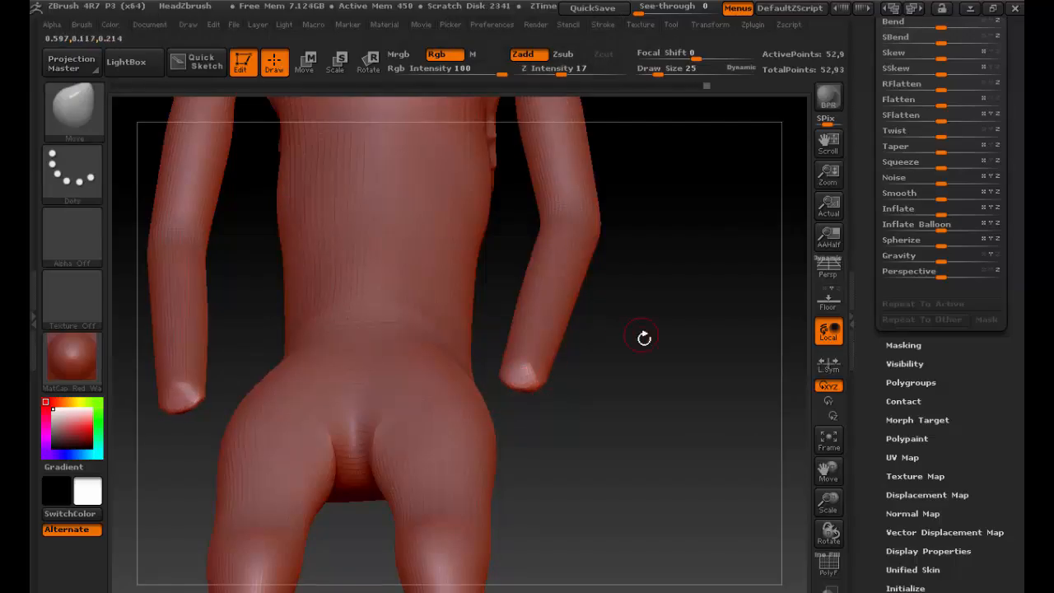
pyautogui.moveTo(661, 361); pyautogui.dragTo(577, 445)
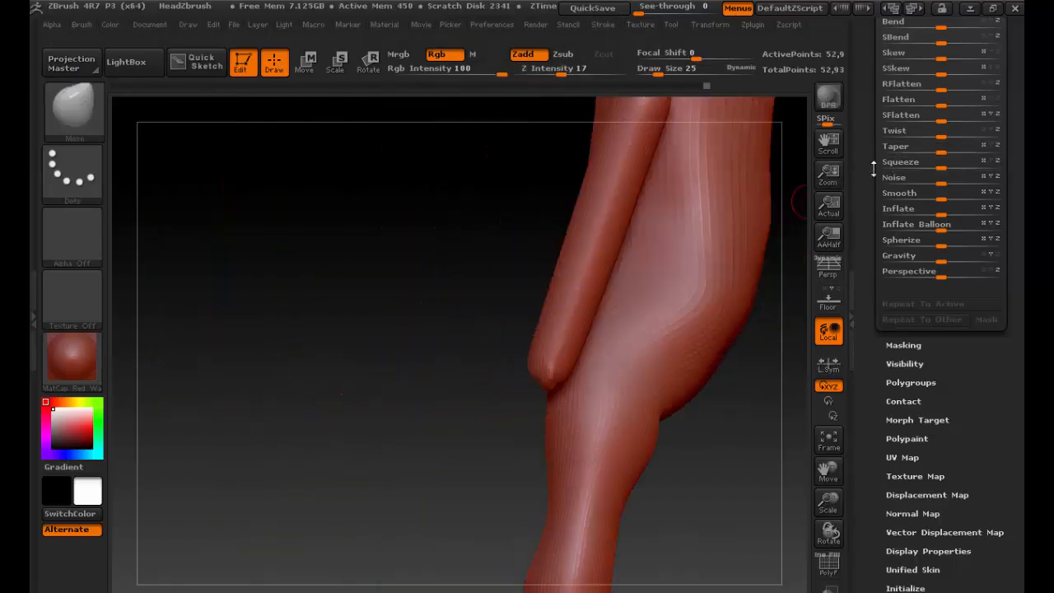
# Step: Start a new document and save the current one as CharacterFull
pyautogui.moveTo(874, 168); pyautogui.dragTo(870, 413)
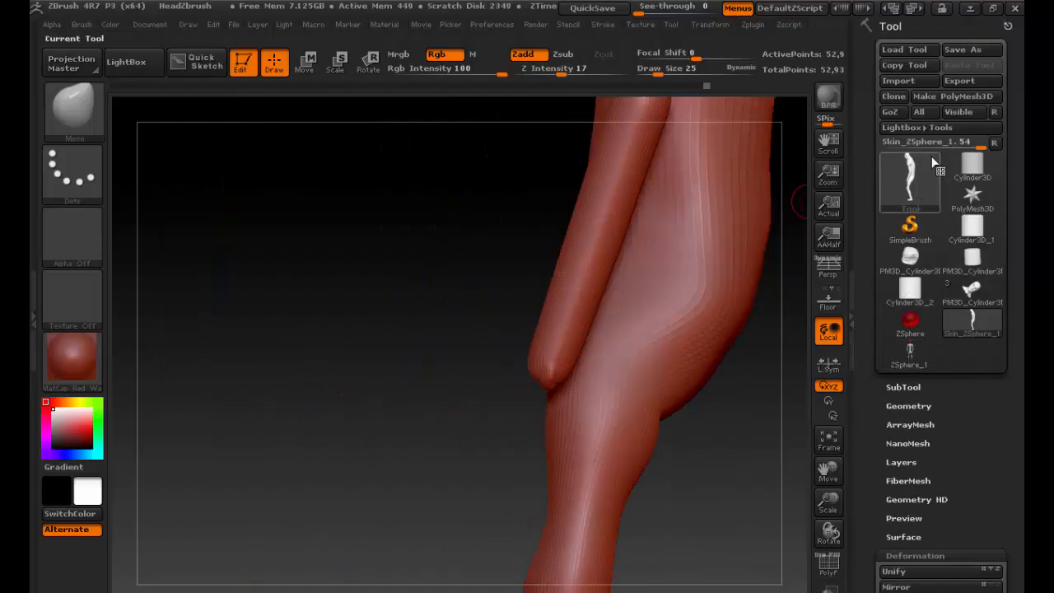
pyautogui.click(161, 26)
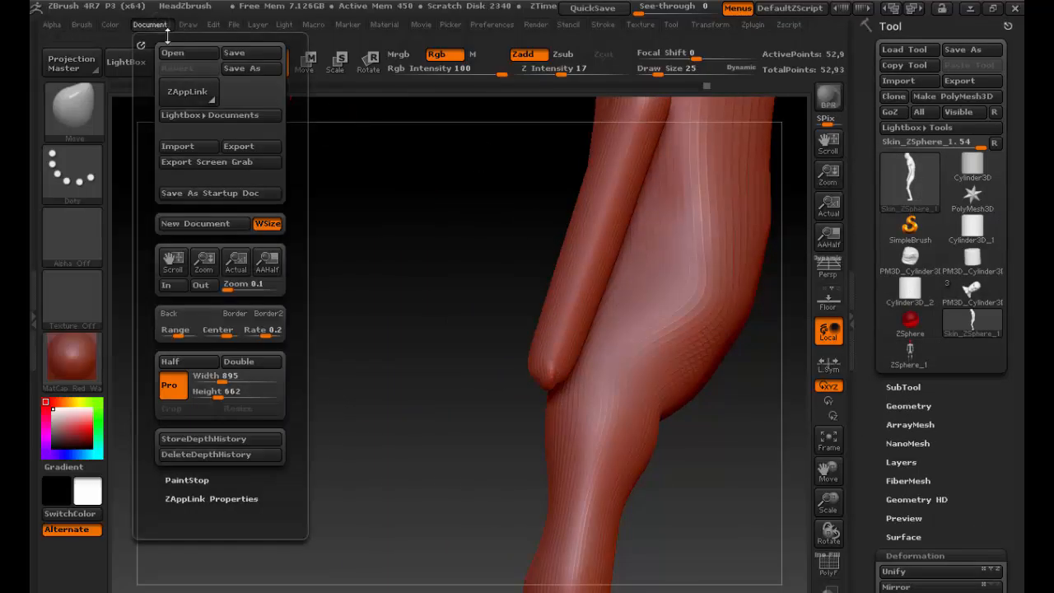
pyautogui.click(216, 223)
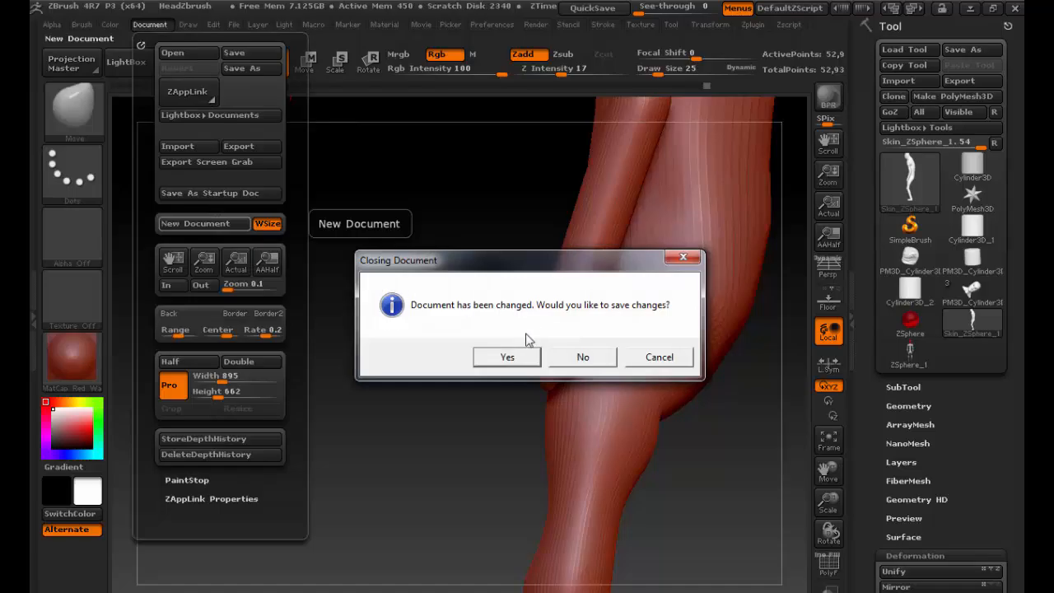
pyautogui.click(506, 358)
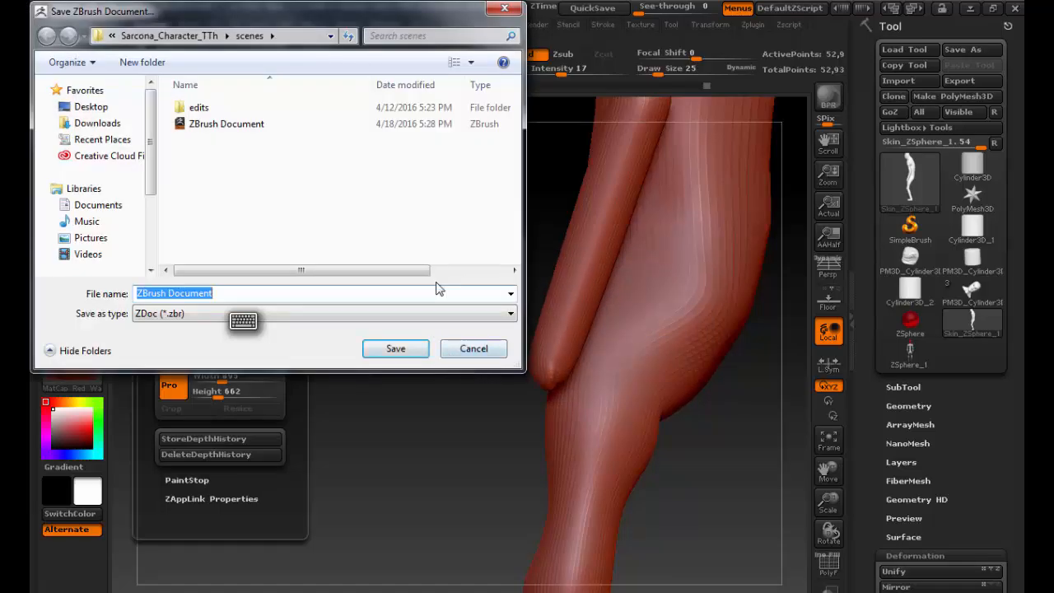
pyautogui.write('Charact')
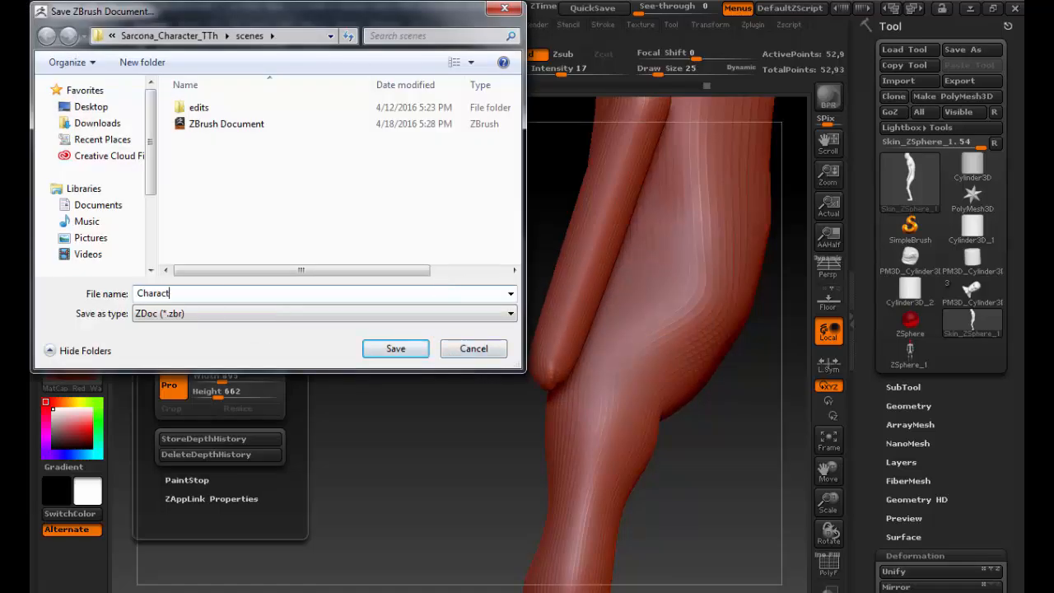
pyautogui.write('erFull')
pyautogui.press('Return')
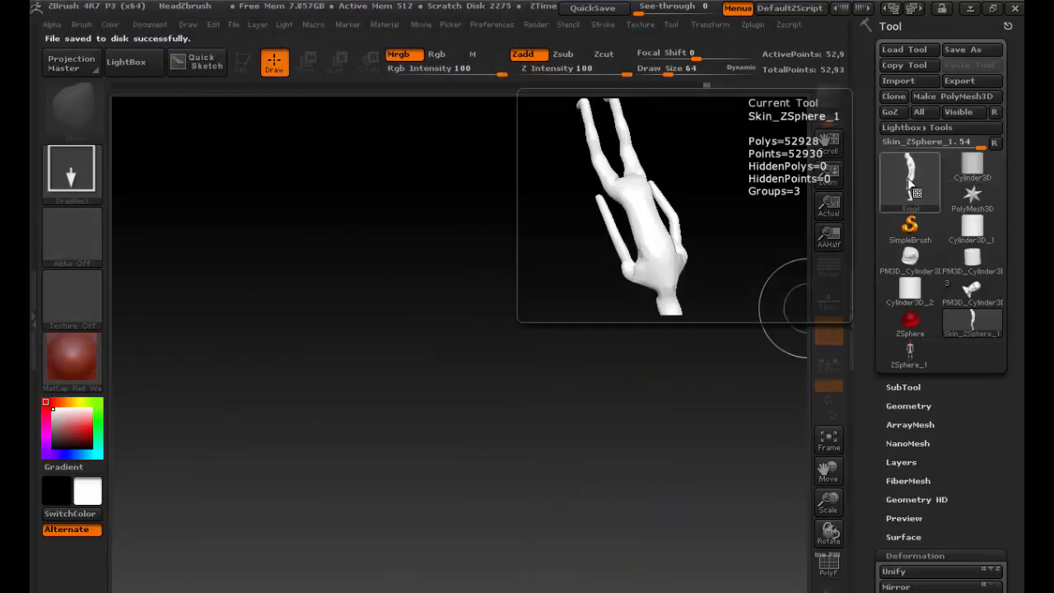
# Step: Place the full-body mesh on the blank canvas in edit mode, and discard it by starting a new document without saving
pyautogui.moveTo(494, 310)
pyautogui.mouseDown()
pyautogui.moveTo(565, 416)
pyautogui.moveTo(567, 290)
pyautogui.moveTo(504, 206)
pyautogui.moveTo(454, 163)
pyautogui.moveTo(461, 183)
pyautogui.mouseUp()
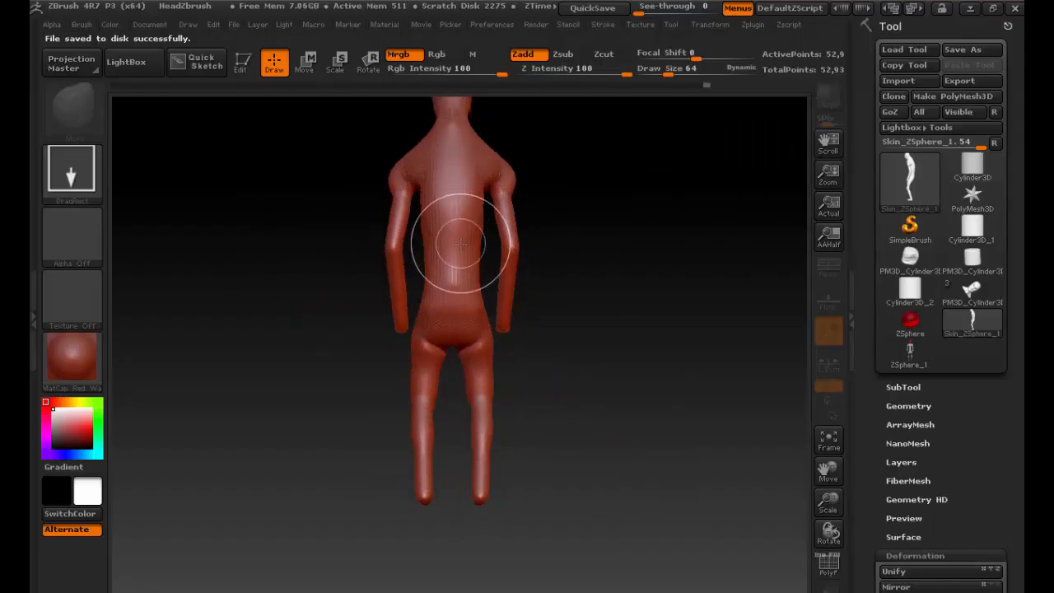
pyautogui.press('t')
pyautogui.moveTo(341, 313)
pyautogui.mouseDown()
pyautogui.moveTo(439, 324)
pyautogui.moveTo(423, 165)
pyautogui.mouseUp()
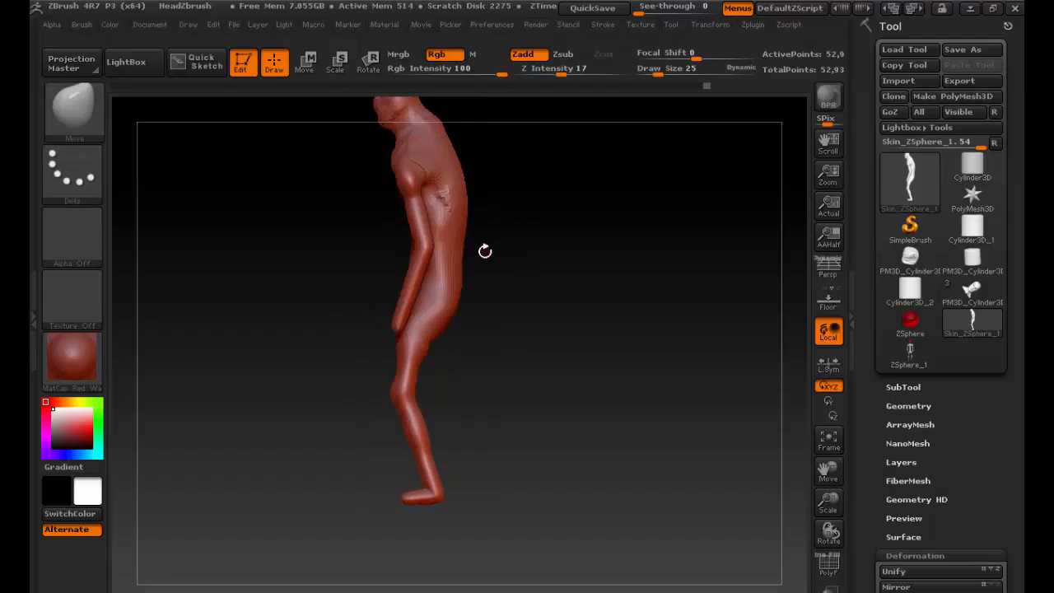
pyautogui.press('ctrl')
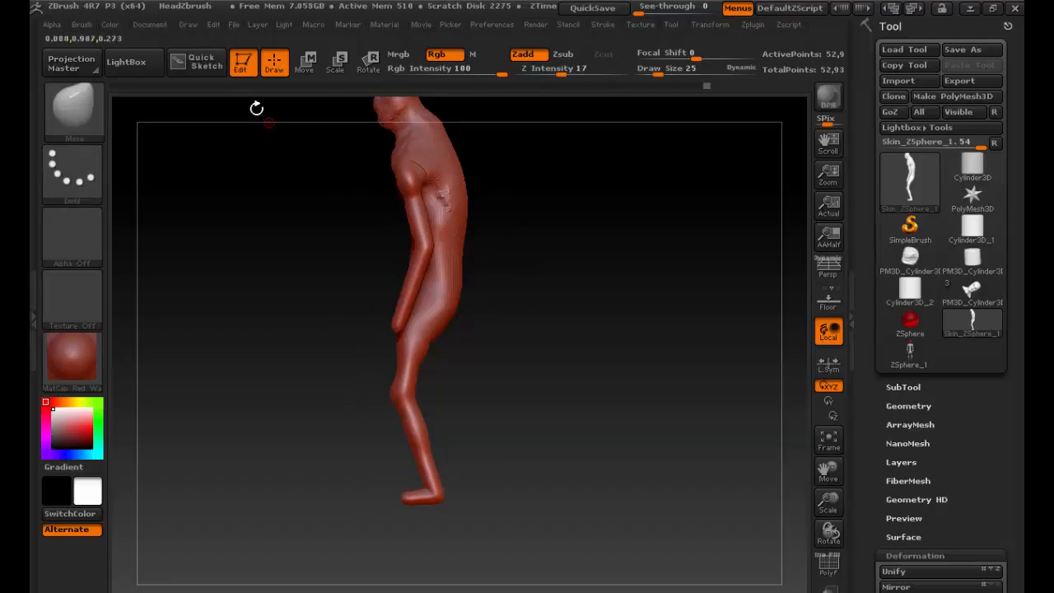
pyautogui.click(150, 25)
pyautogui.click(196, 224)
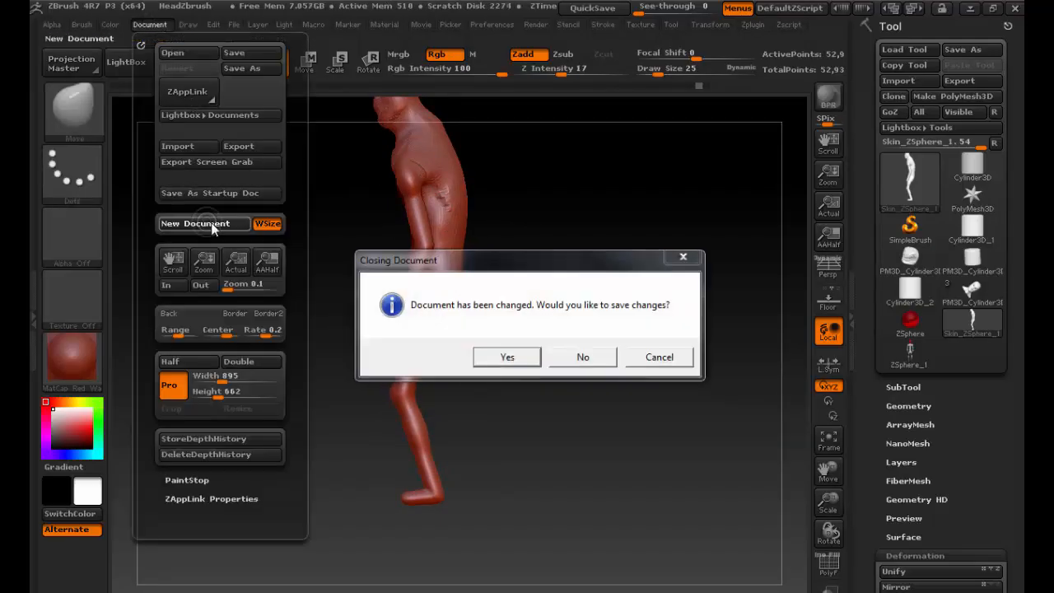
pyautogui.click(563, 356)
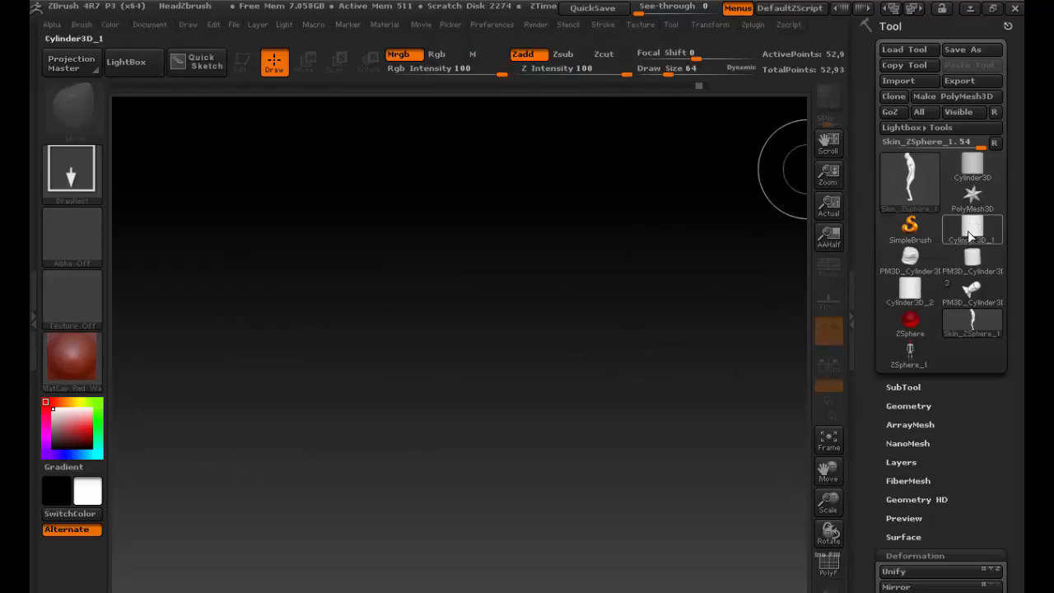
# Step: Draw a new ZSphere in the middle of the canvas and put it in edit mode
pyautogui.click(910, 323)
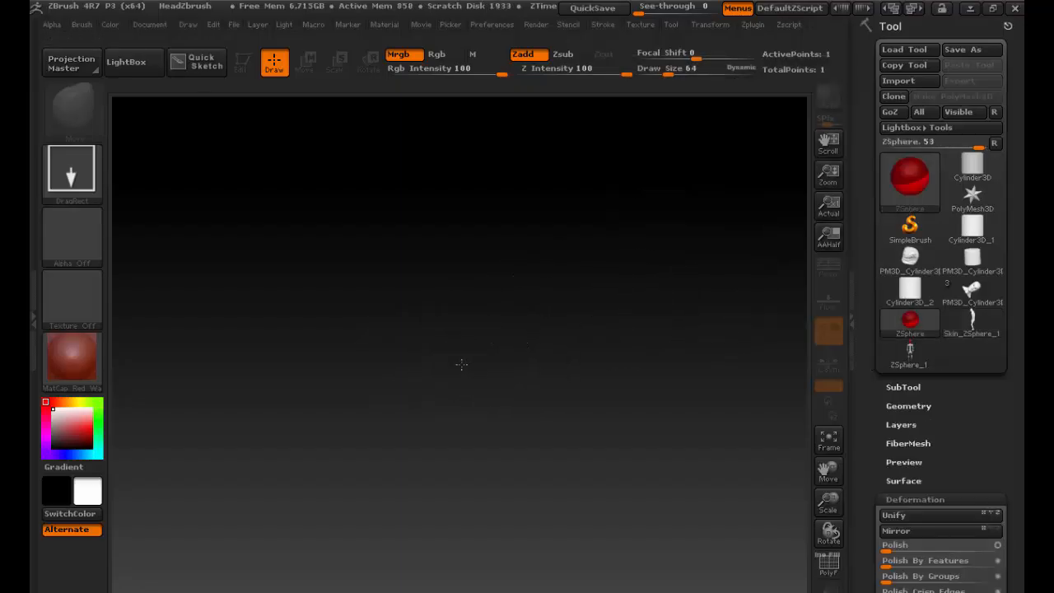
pyautogui.moveTo(462, 365)
pyautogui.mouseDown()
pyautogui.moveTo(647, 377)
pyautogui.moveTo(422, 565)
pyautogui.moveTo(530, 223)
pyautogui.moveTo(463, 223)
pyautogui.mouseUp()
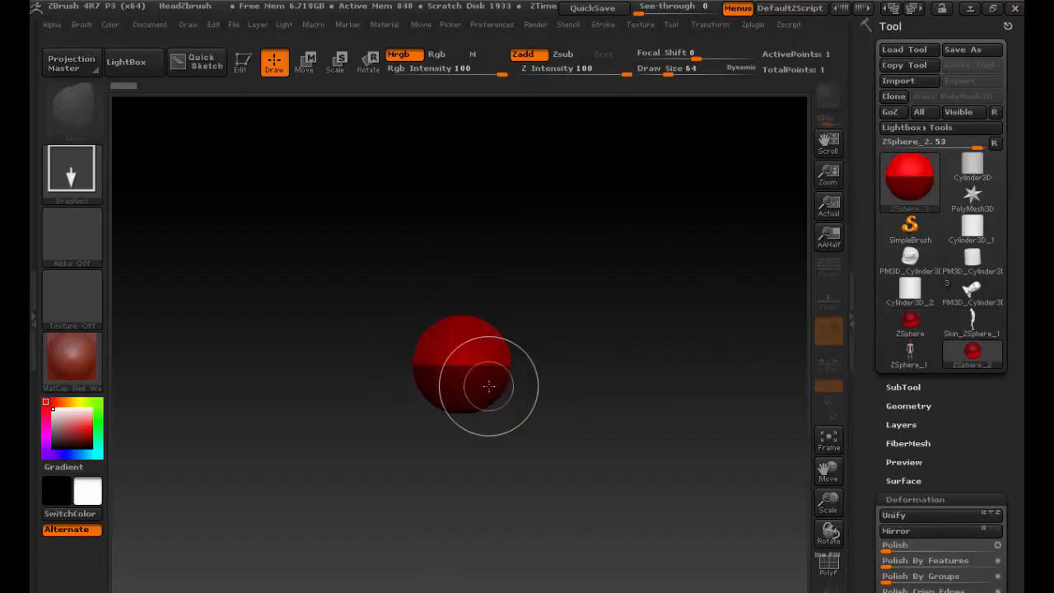
pyautogui.press('t')
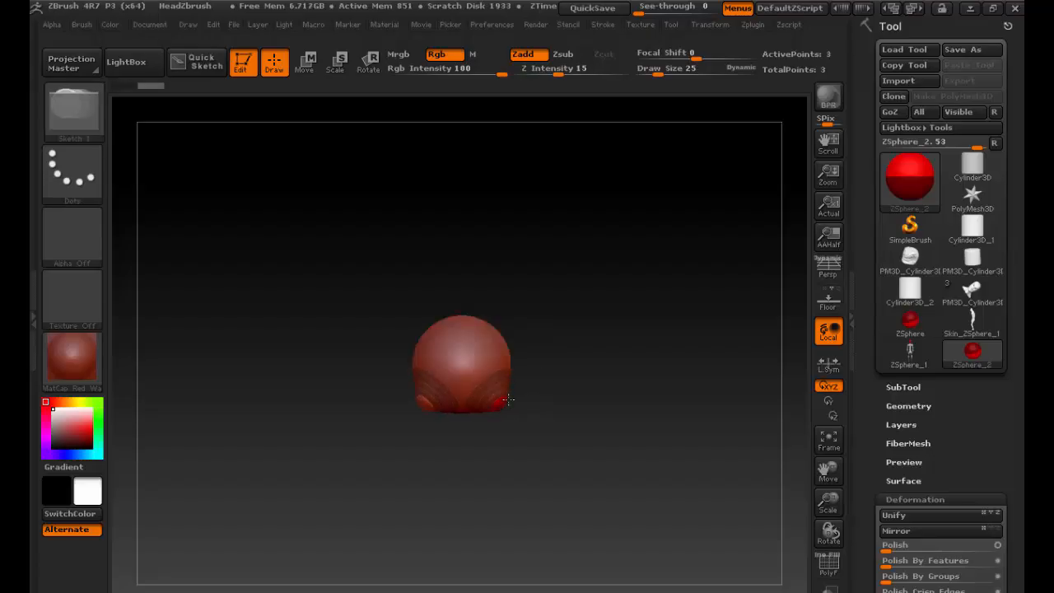
# Step: Add a mirrored pair of child ZSpheres low on the sides of the root sphere and move them outward
pyautogui.click(508, 399)
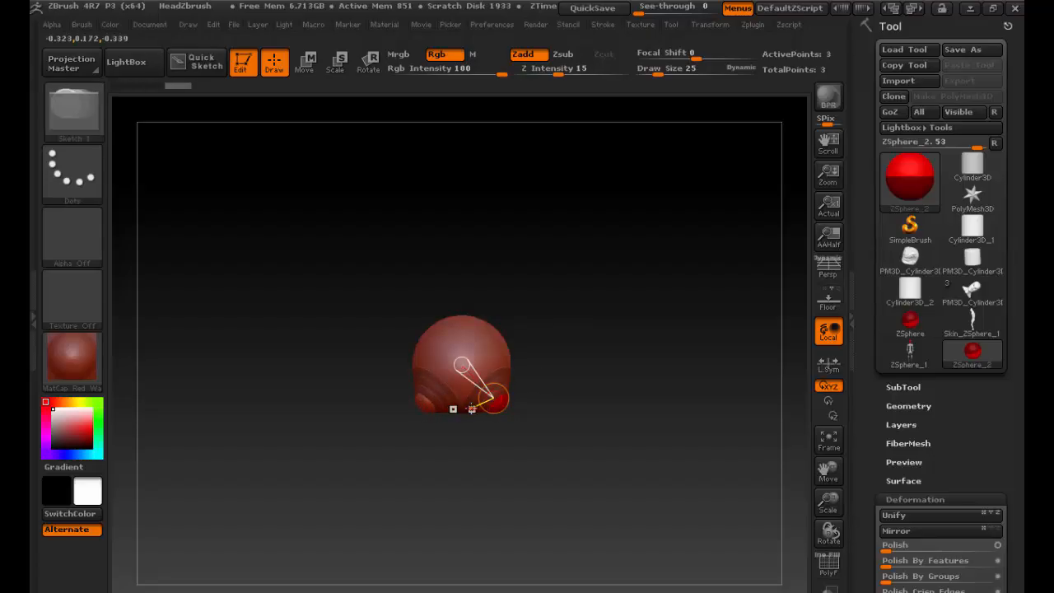
pyautogui.moveTo(472, 408); pyautogui.dragTo(477, 410)
pyautogui.hotkey('ctrl', 'z')
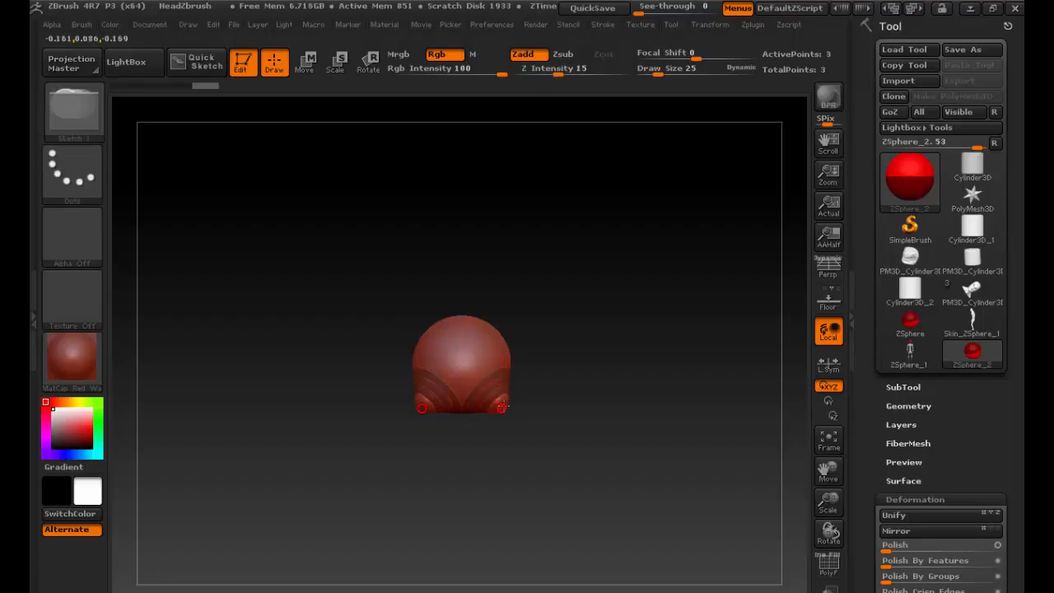
pyautogui.press('w')
pyautogui.moveTo(506, 403); pyautogui.dragTo(493, 401)
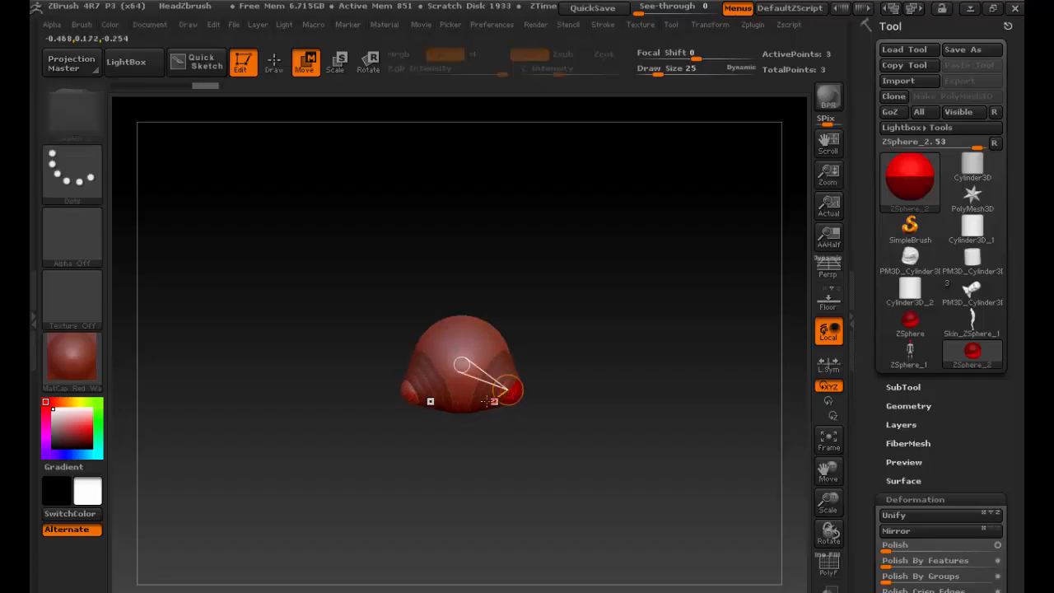
# Step: Add a single child ZSphere at the bottom centre of the root sphere, between the mirrored pair
pyautogui.press('q')
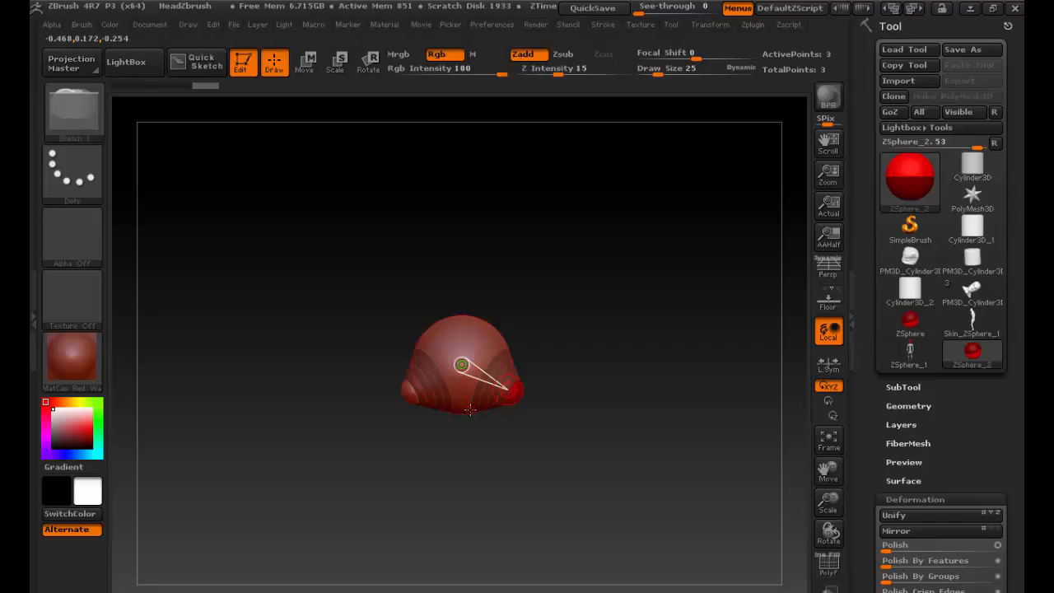
pyautogui.moveTo(470, 412); pyautogui.dragTo(486, 412)
pyautogui.hotkey('ctrl', 'z')
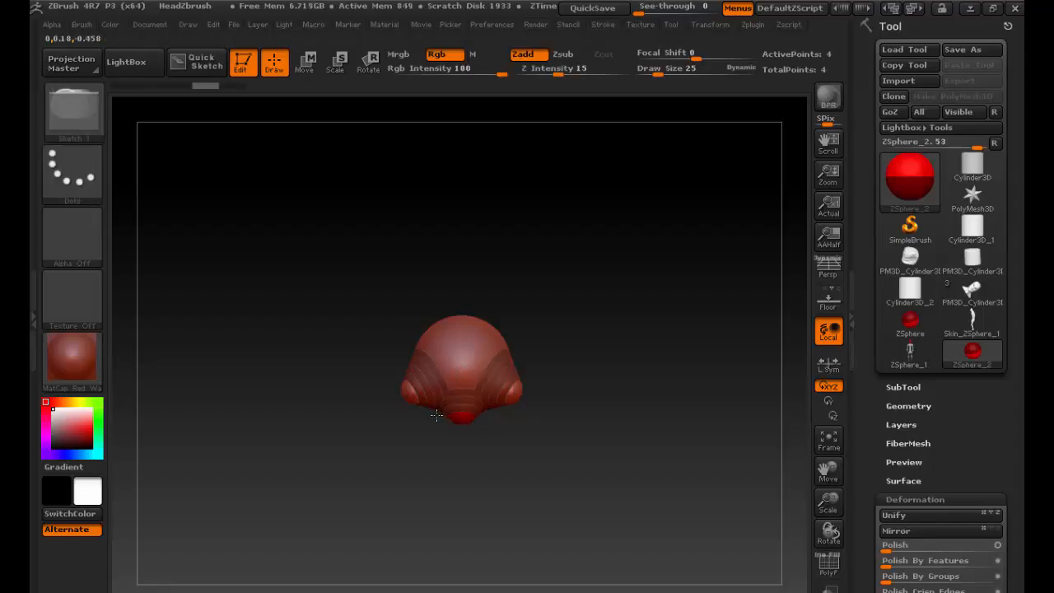
pyautogui.keyDown('alt'); pyautogui.moveTo(400, 412); pyautogui.dragTo(437, 482); pyautogui.keyUp('alt')
# Step: Reposition the three child ZSpheres individually, raising the two side ones and shifting the bottom one right of centre
pyautogui.press('w')
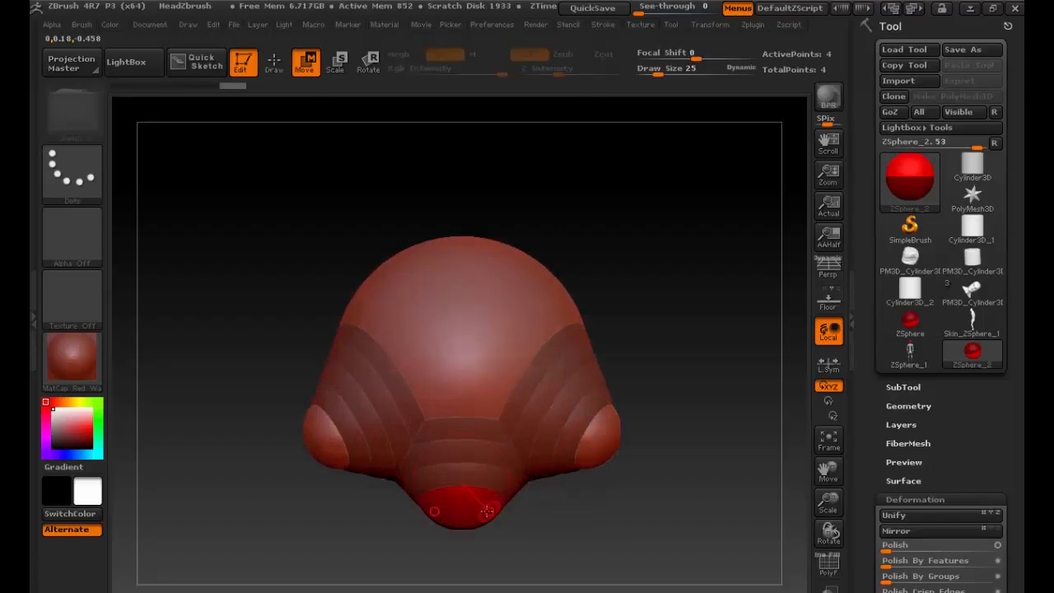
pyautogui.press('q')
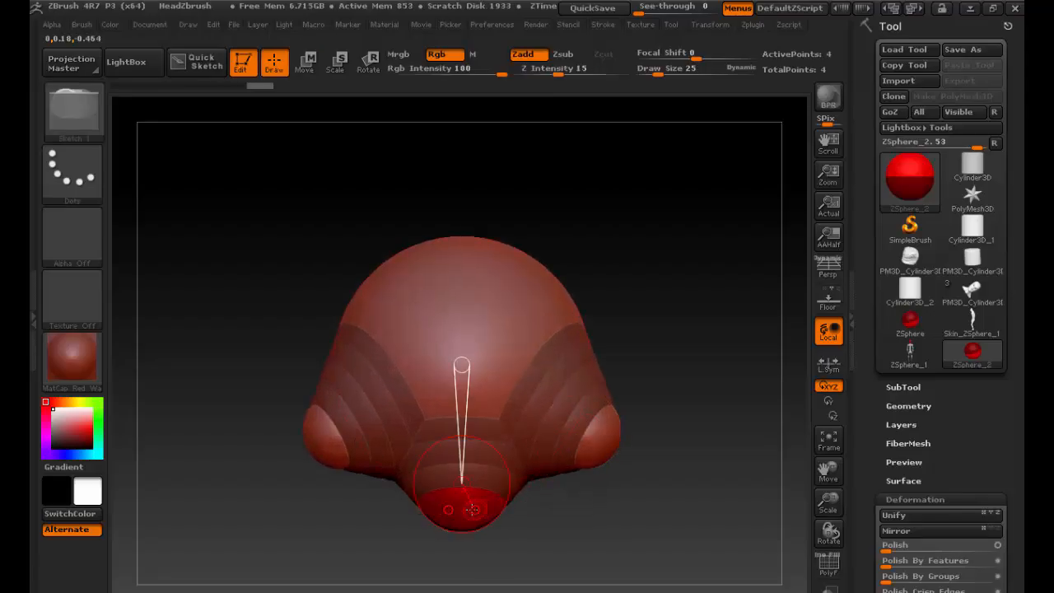
pyautogui.press('w')
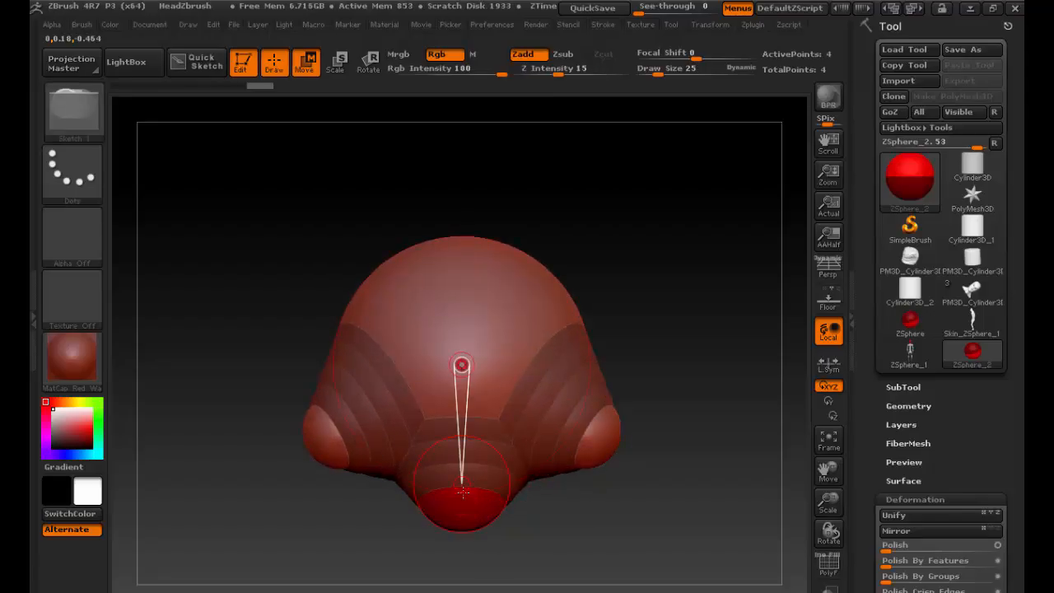
pyautogui.moveTo(462, 499); pyautogui.dragTo(534, 488)
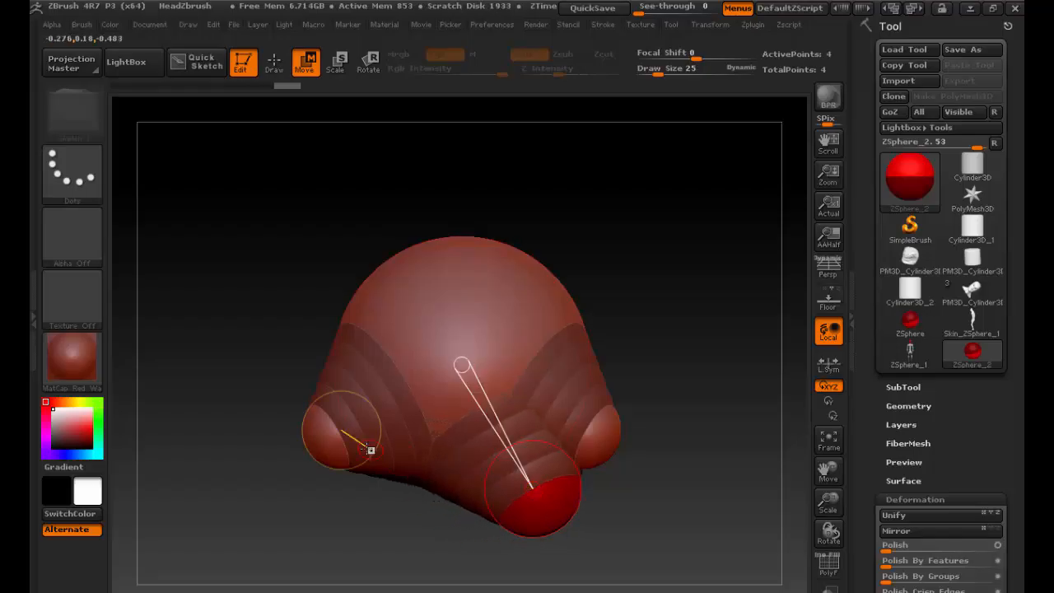
pyautogui.moveTo(303, 422); pyautogui.dragTo(353, 413)
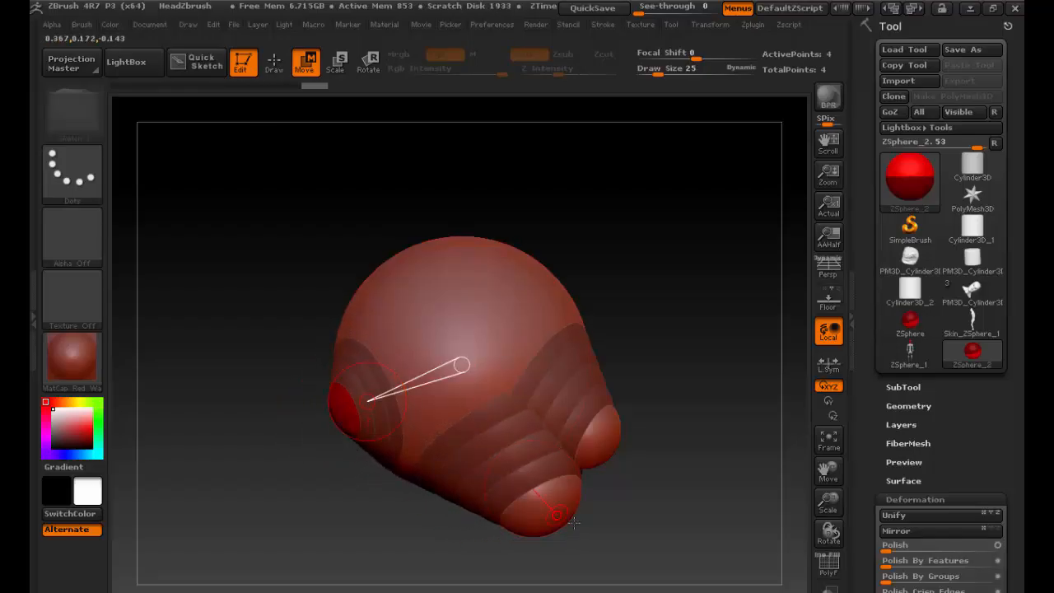
pyautogui.moveTo(556, 509); pyautogui.dragTo(499, 494)
pyautogui.moveTo(603, 442); pyautogui.dragTo(599, 377)
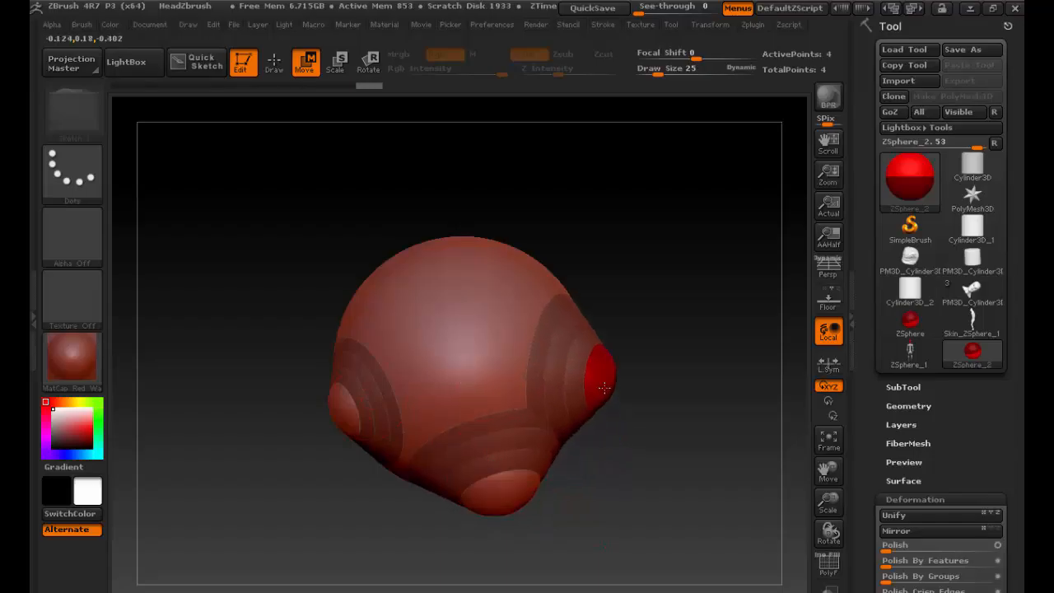
# Step: Add a fourth child ZSphere at the lower left of the root sphere and pull the two outermost ones farther outward
pyautogui.press('q')
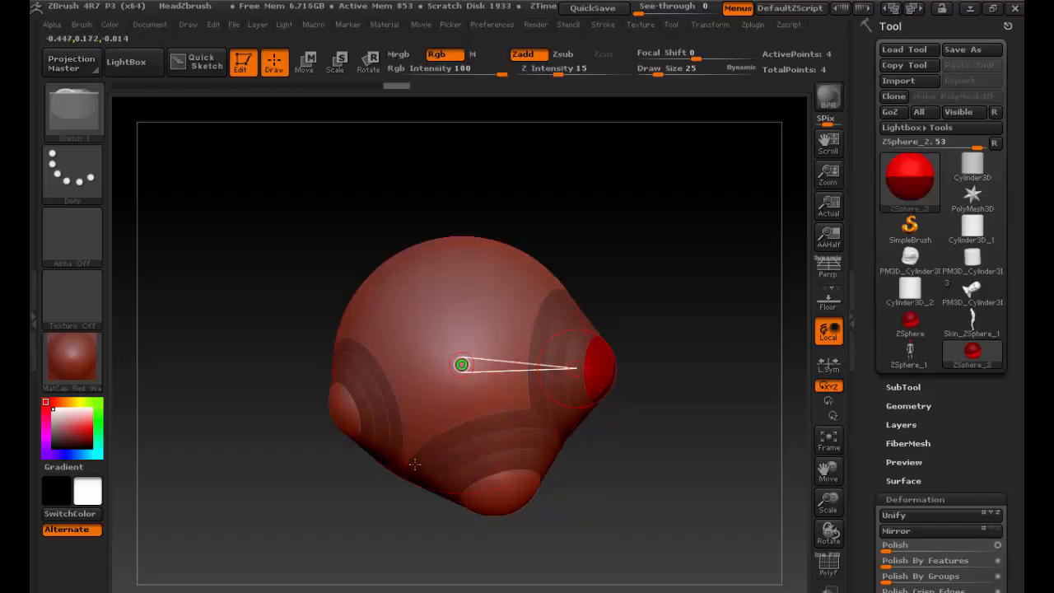
pyautogui.moveTo(408, 454); pyautogui.dragTo(401, 457)
pyautogui.press('w')
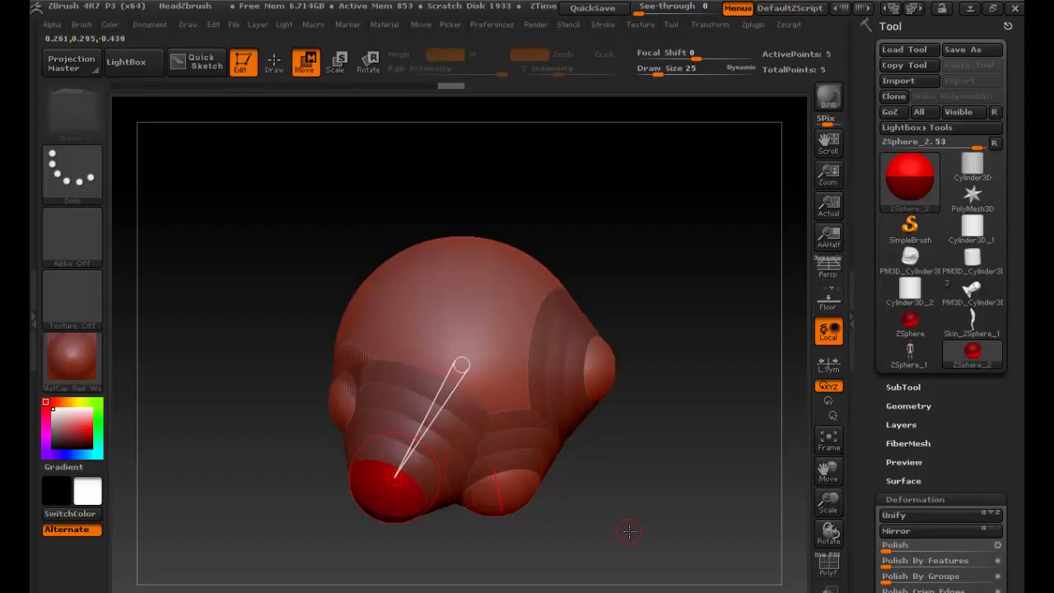
pyautogui.moveTo(628, 532); pyautogui.dragTo(623, 377)
pyautogui.moveTo(334, 464); pyautogui.dragTo(272, 458)
pyautogui.moveTo(604, 469); pyautogui.dragTo(670, 465)
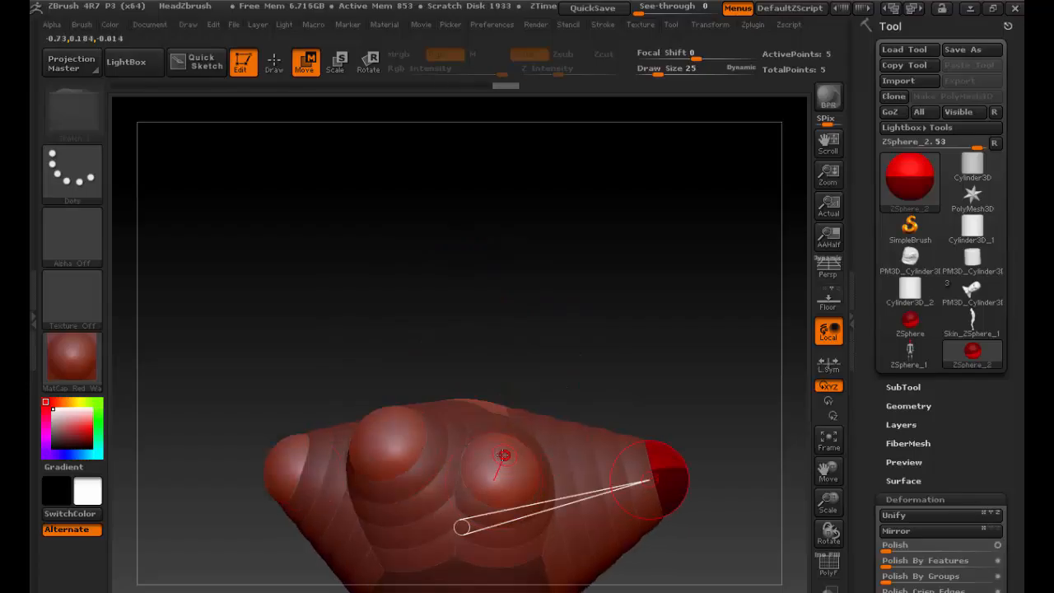
pyautogui.moveTo(617, 348); pyautogui.dragTo(668, 549)
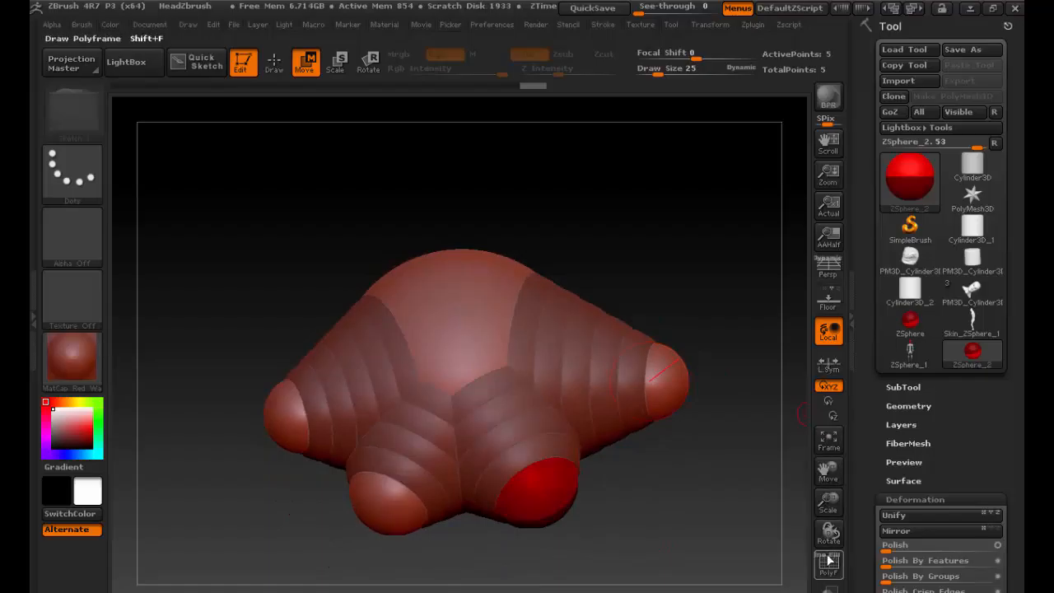
pyautogui.click(829, 266)
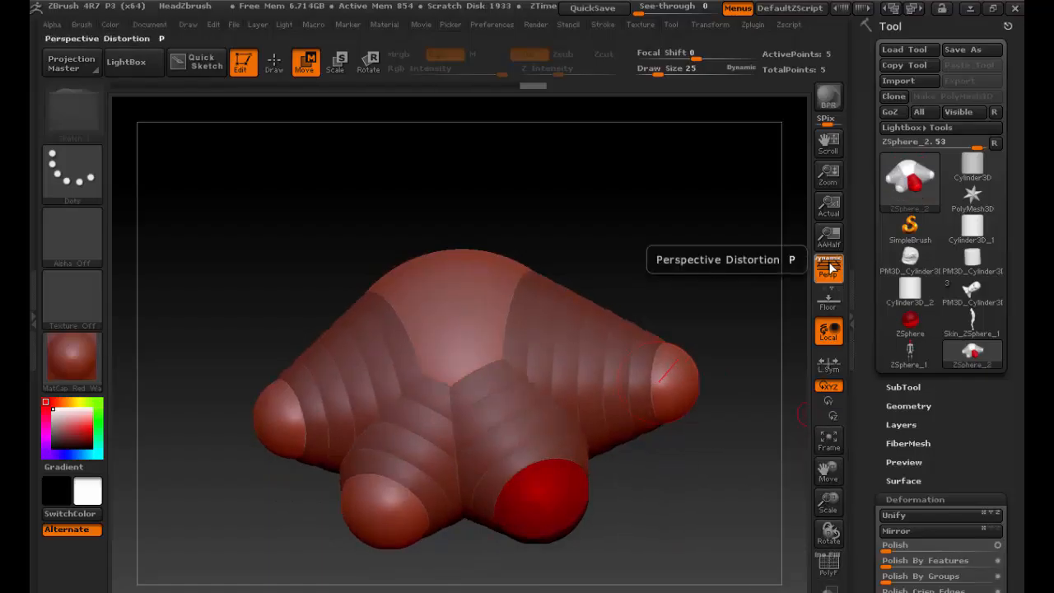
pyautogui.click(829, 266)
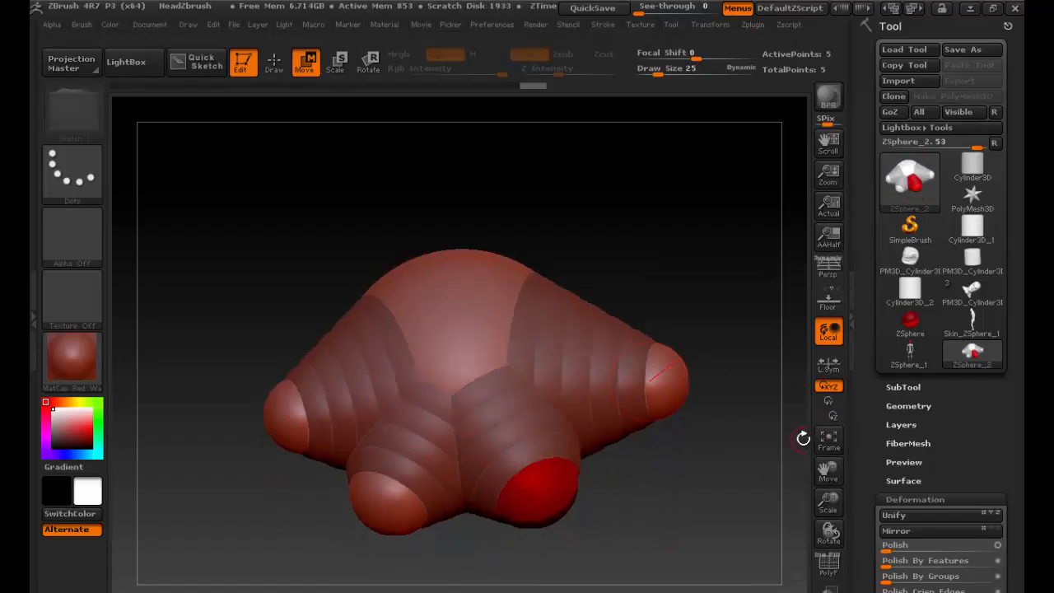
pyautogui.click(843, 416)
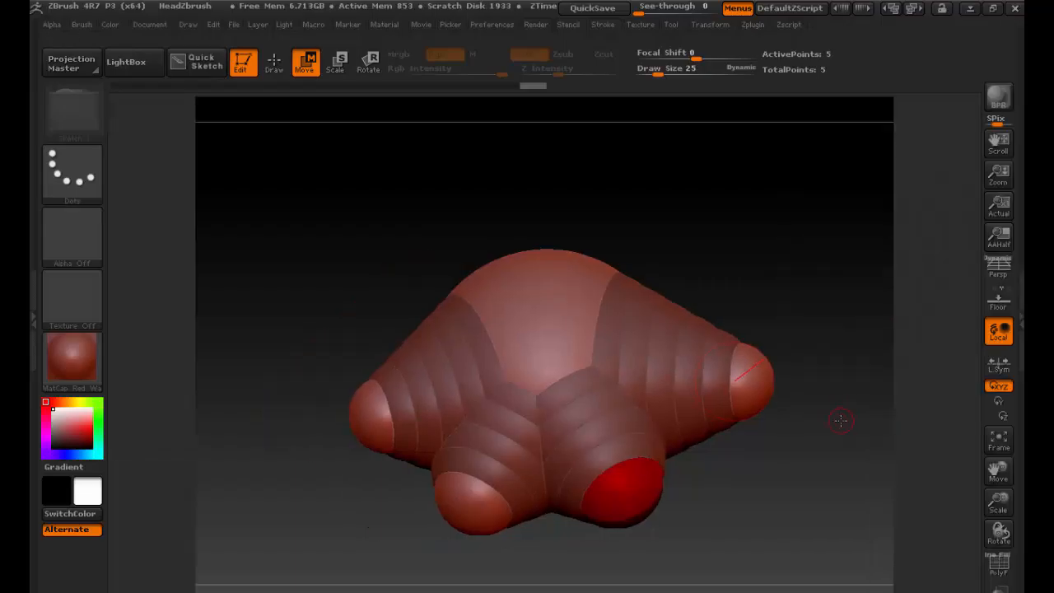
pyautogui.click(1022, 408)
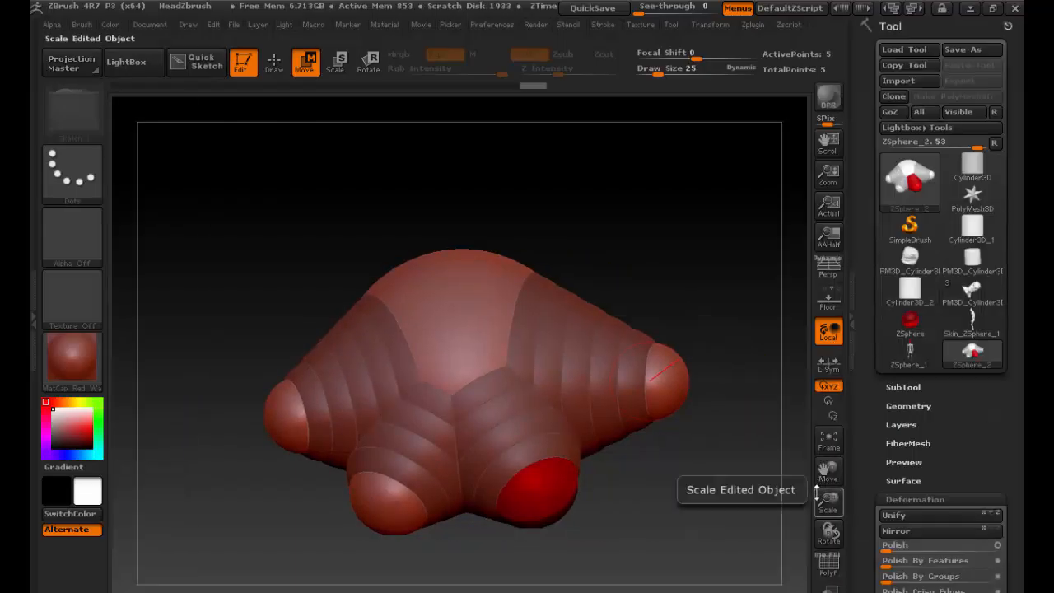
pyautogui.moveTo(817, 493); pyautogui.dragTo(816, 452)
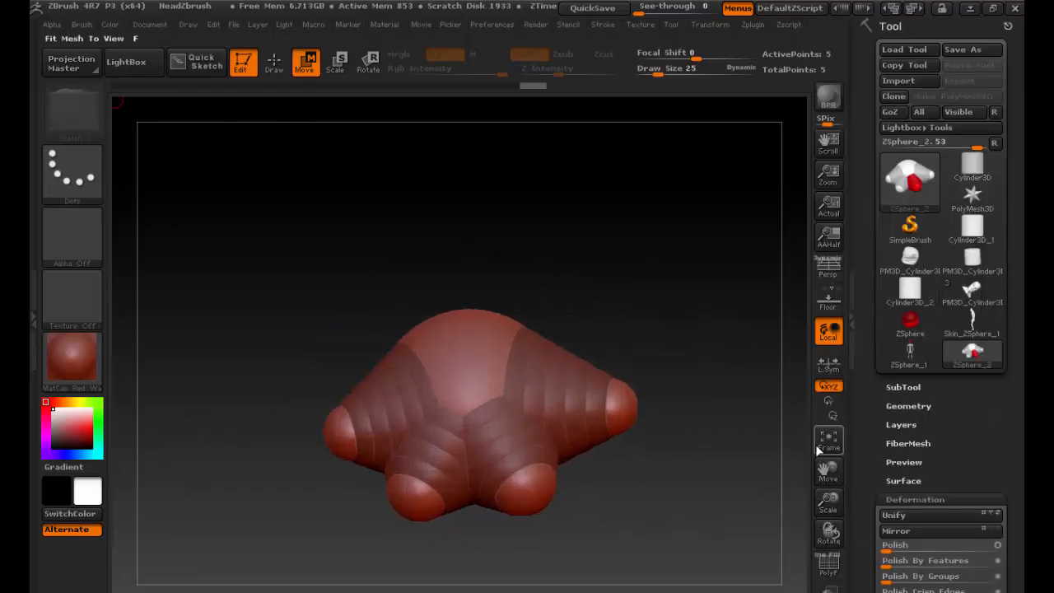
pyautogui.click(829, 401)
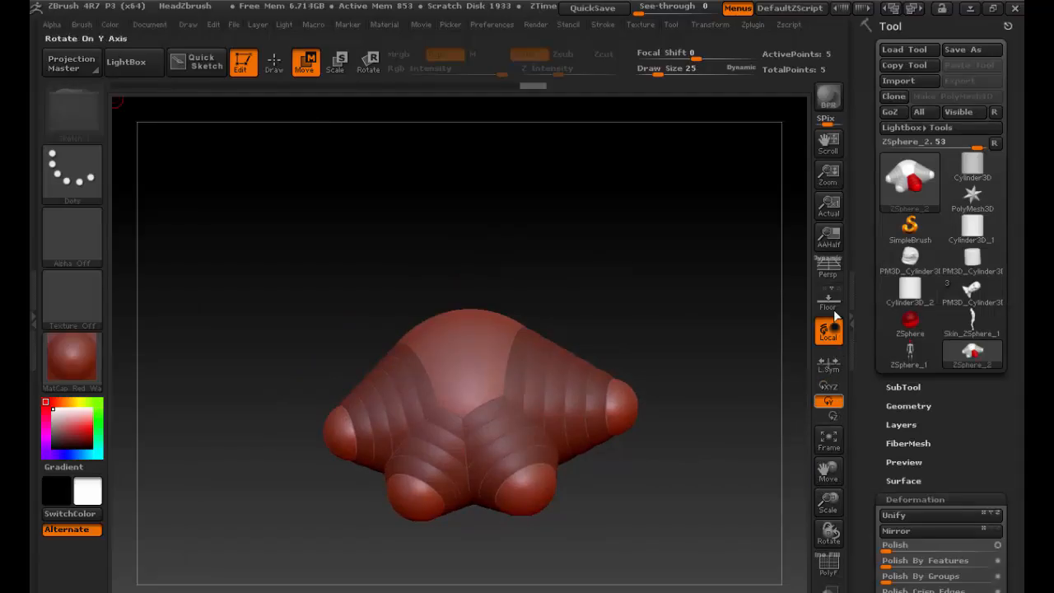
pyautogui.click(828, 385)
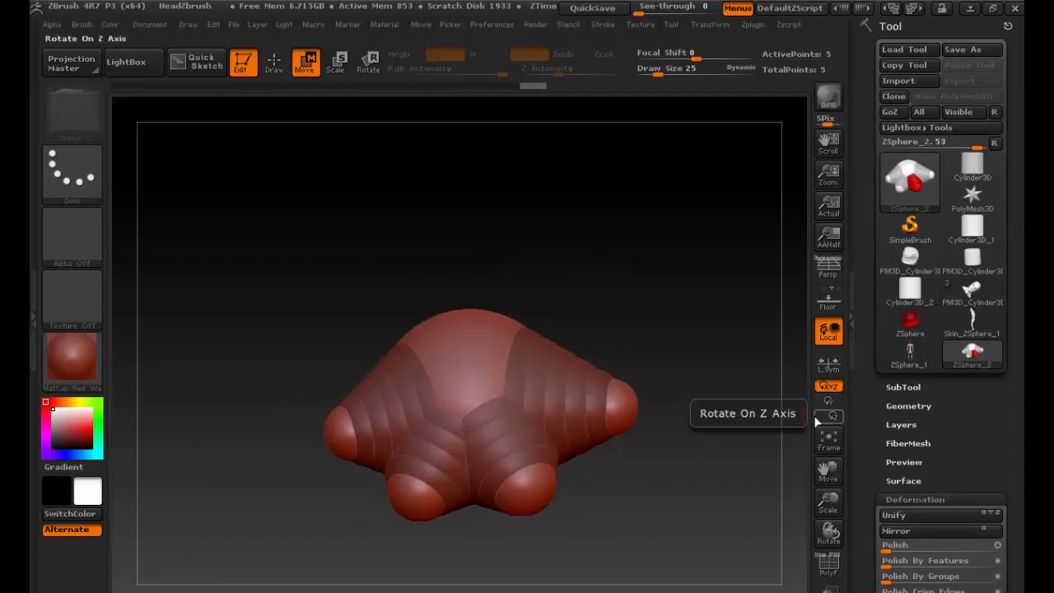
pyautogui.click(498, 24)
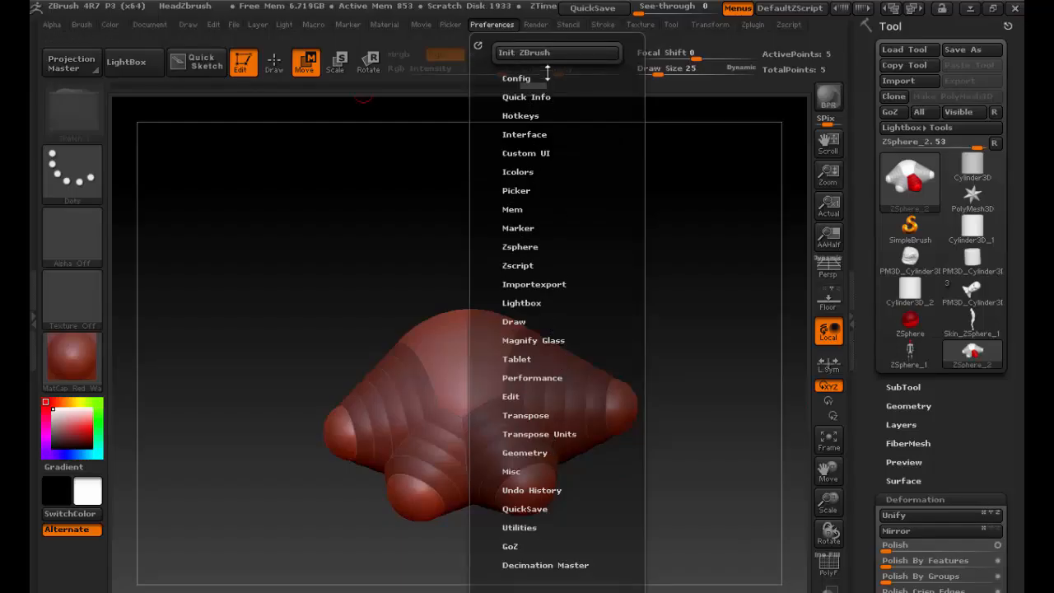
pyautogui.click(528, 134)
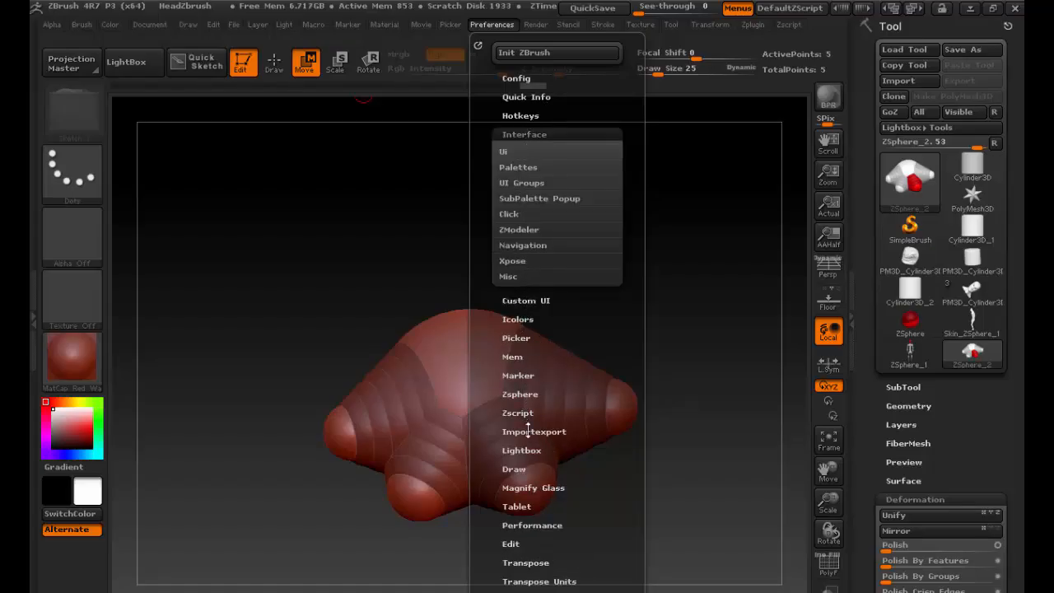
pyautogui.click(522, 543)
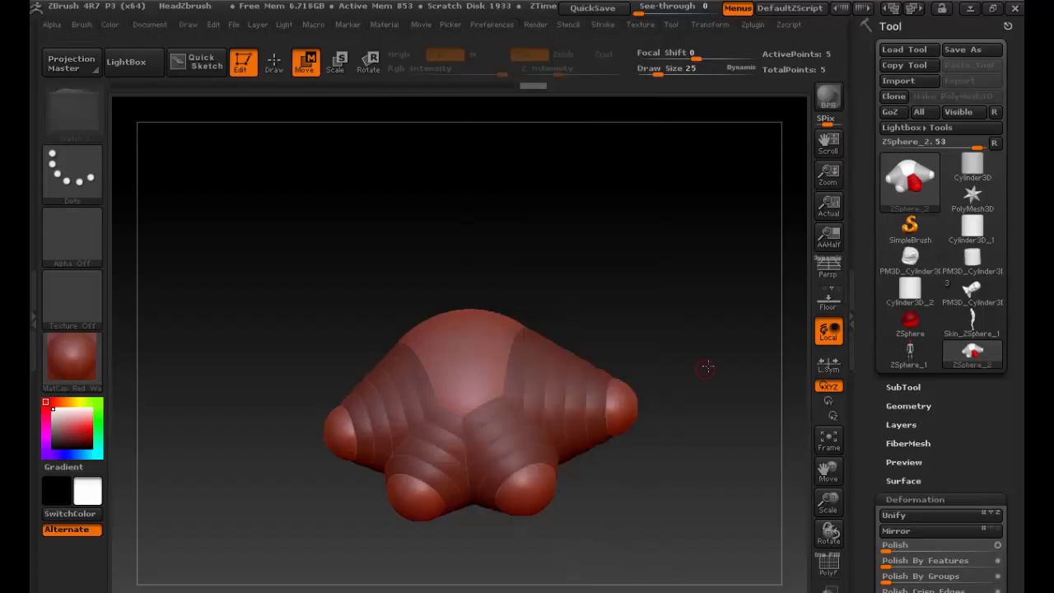
# Step: Lower the outermost right ZSphere, and extend a new child ZSphere down and forward from the outermost left one to start a finger
pyautogui.moveTo(622, 406); pyautogui.dragTo(614, 450)
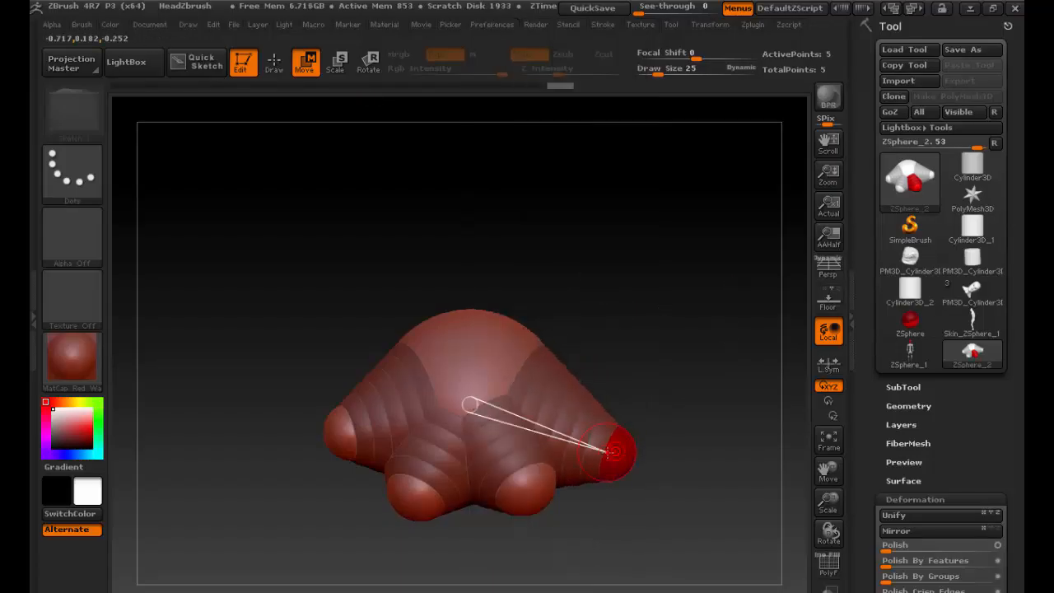
pyautogui.moveTo(320, 407)
pyautogui.mouseDown()
pyautogui.moveTo(340, 482)
pyautogui.moveTo(319, 485)
pyautogui.moveTo(306, 532)
pyautogui.mouseUp()
pyautogui.press('q')
pyautogui.press('w')
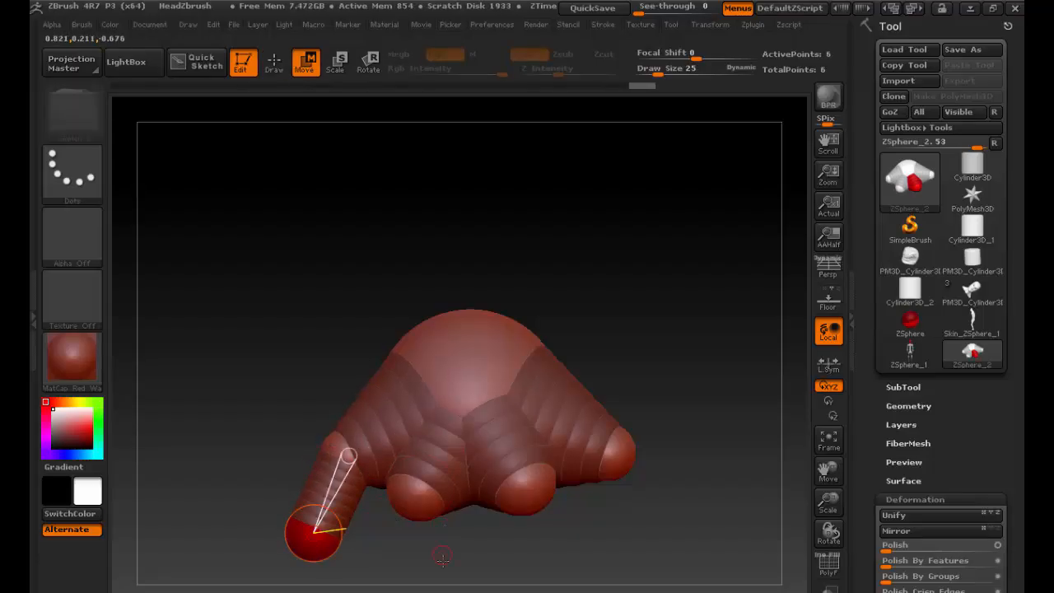
pyautogui.moveTo(440, 558); pyautogui.dragTo(467, 462)
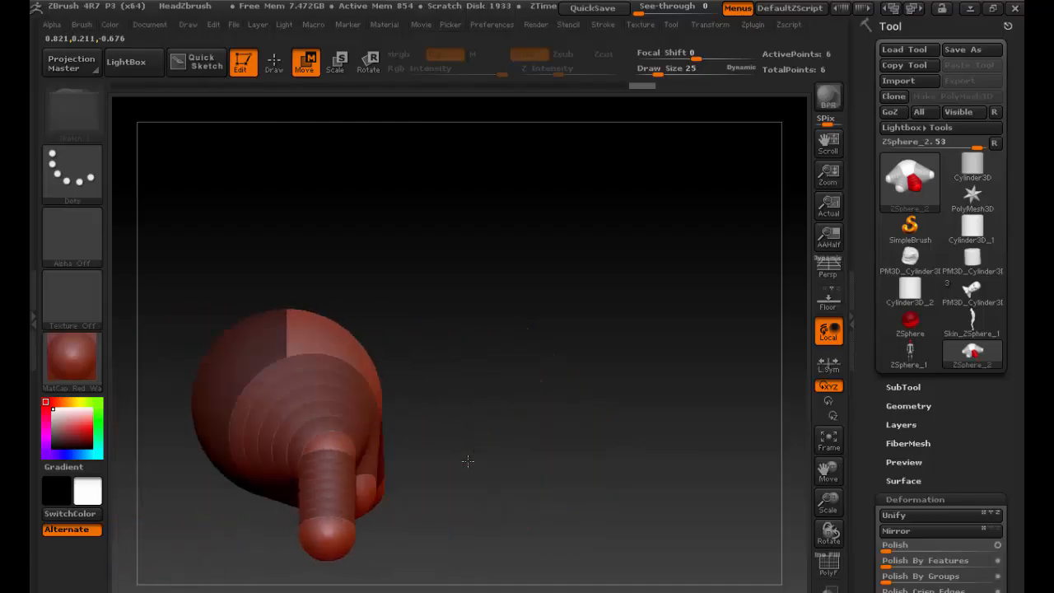
pyautogui.moveTo(372, 528); pyautogui.dragTo(423, 531)
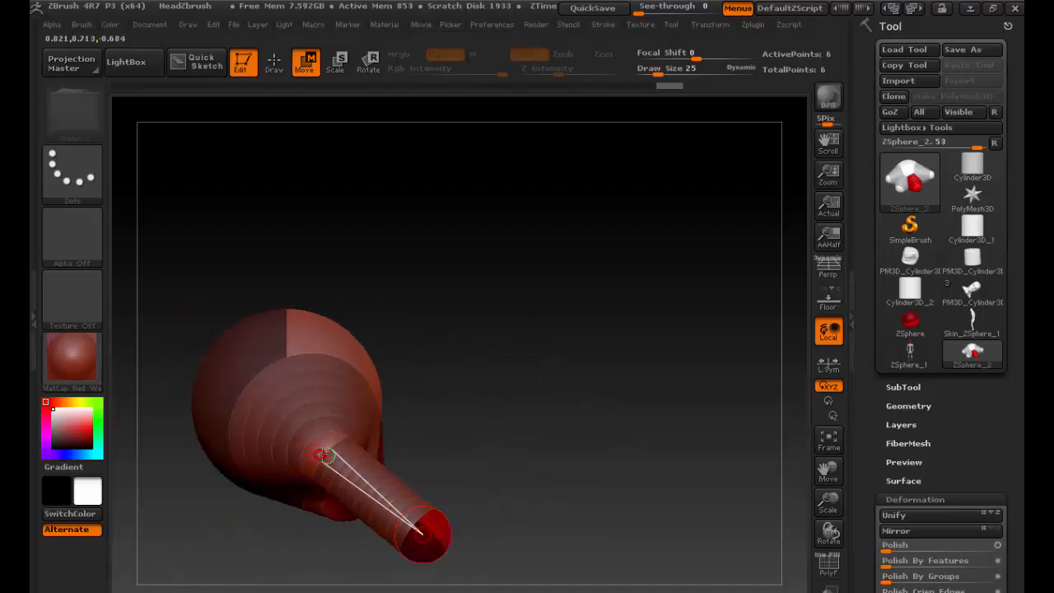
# Step: Pull the finger's end ZSphere farther out and insert two joint ZSpheres along its length
pyautogui.moveTo(335, 449); pyautogui.dragTo(511, 530)
pyautogui.press('q')
pyautogui.click(459, 513)
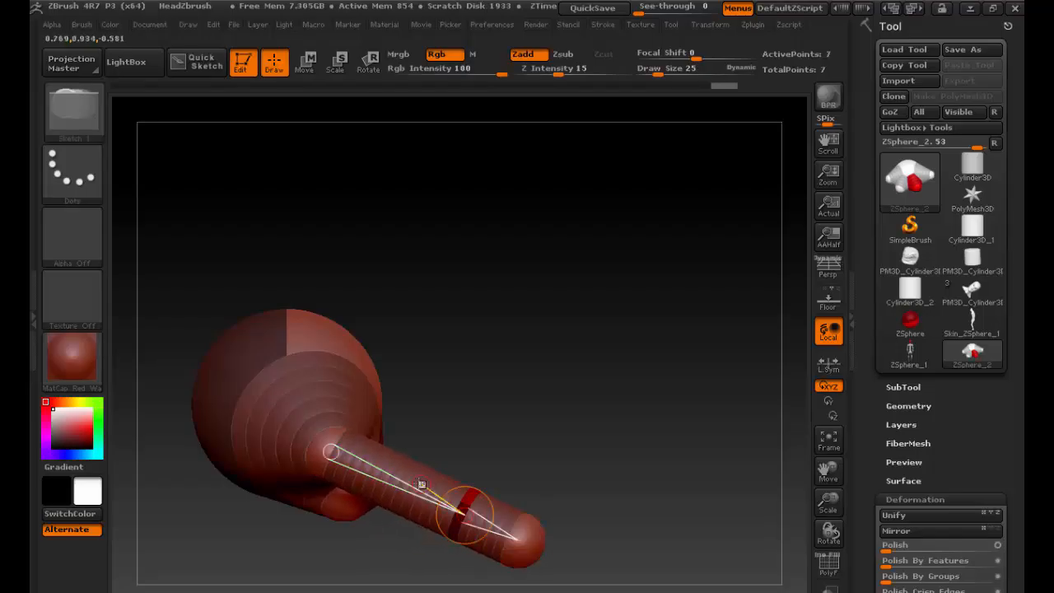
pyautogui.click(394, 477)
# Step: Raise the inserted joints and the knuckle ZSphere to give the finger a natural bend
pyautogui.press('w')
pyautogui.moveTo(389, 479); pyautogui.dragTo(401, 467)
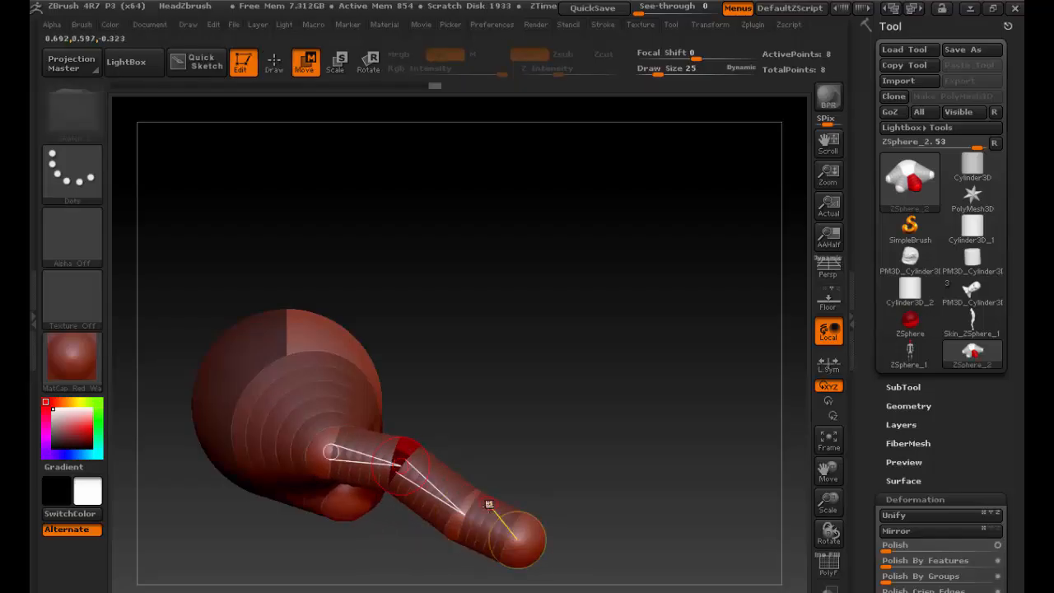
pyautogui.moveTo(460, 510); pyautogui.dragTo(491, 487)
pyautogui.moveTo(398, 466); pyautogui.dragTo(416, 446)
pyautogui.moveTo(328, 447); pyautogui.dragTo(397, 389)
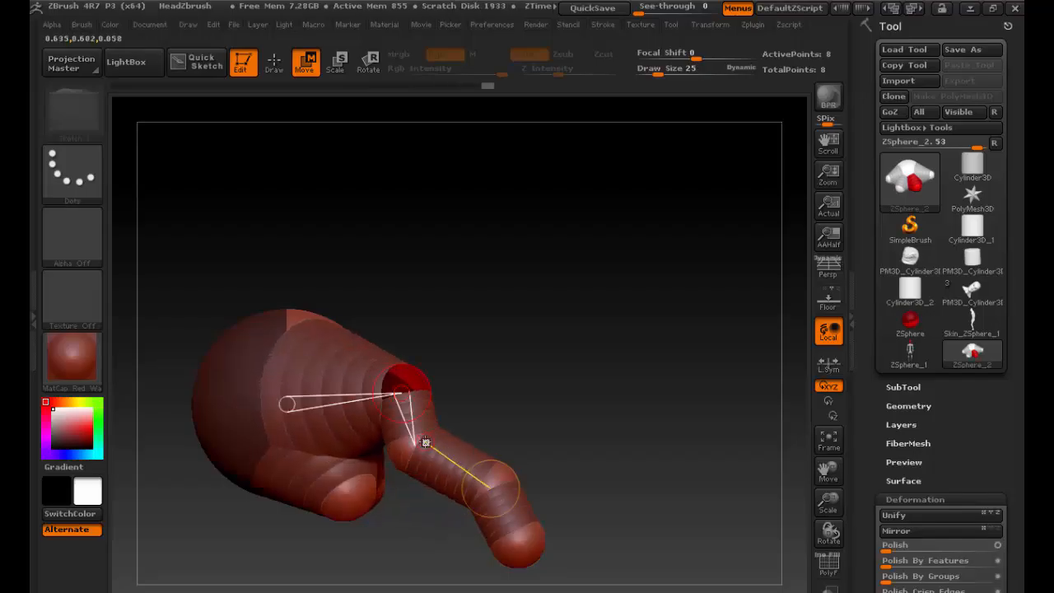
pyautogui.moveTo(418, 444); pyautogui.dragTo(515, 548)
pyautogui.moveTo(568, 508); pyautogui.dragTo(473, 430)
pyautogui.moveTo(432, 394); pyautogui.dragTo(492, 432)
pyautogui.moveTo(440, 364)
pyautogui.mouseDown()
pyautogui.moveTo(467, 408)
pyautogui.moveTo(572, 487)
pyautogui.mouseUp()
# Step: Delete the three remaining child ZSpheres from the root, keeping only the bent finger chain
pyautogui.press('q')
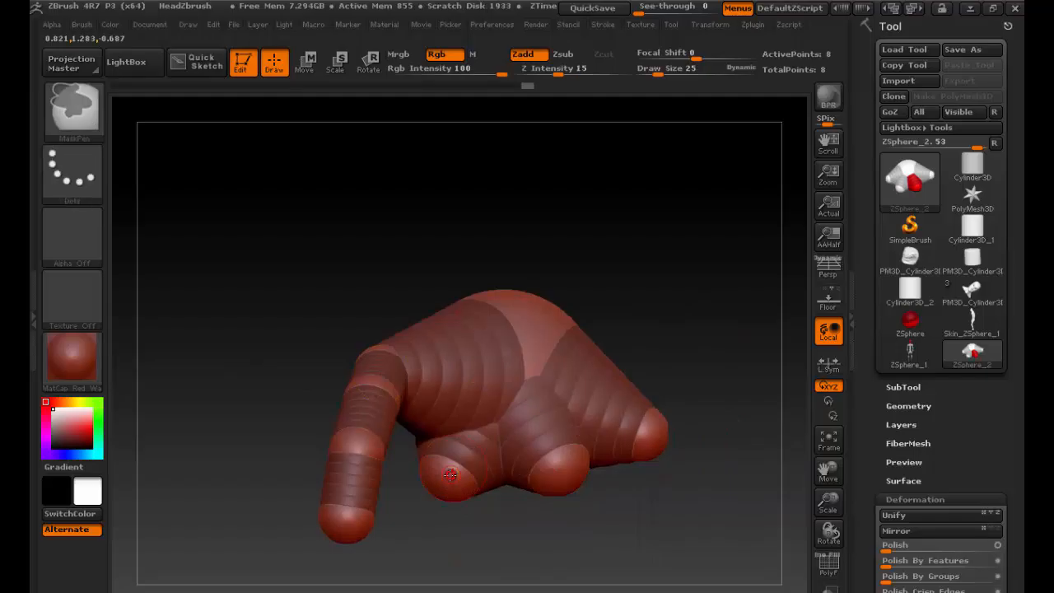
pyautogui.keyDown('alt'); pyautogui.click(452, 476); pyautogui.keyUp('alt')
pyautogui.keyDown('alt'); pyautogui.click(558, 471); pyautogui.keyUp('alt')
pyautogui.keyDown('alt'); pyautogui.click(650, 432); pyautogui.keyUp('alt')
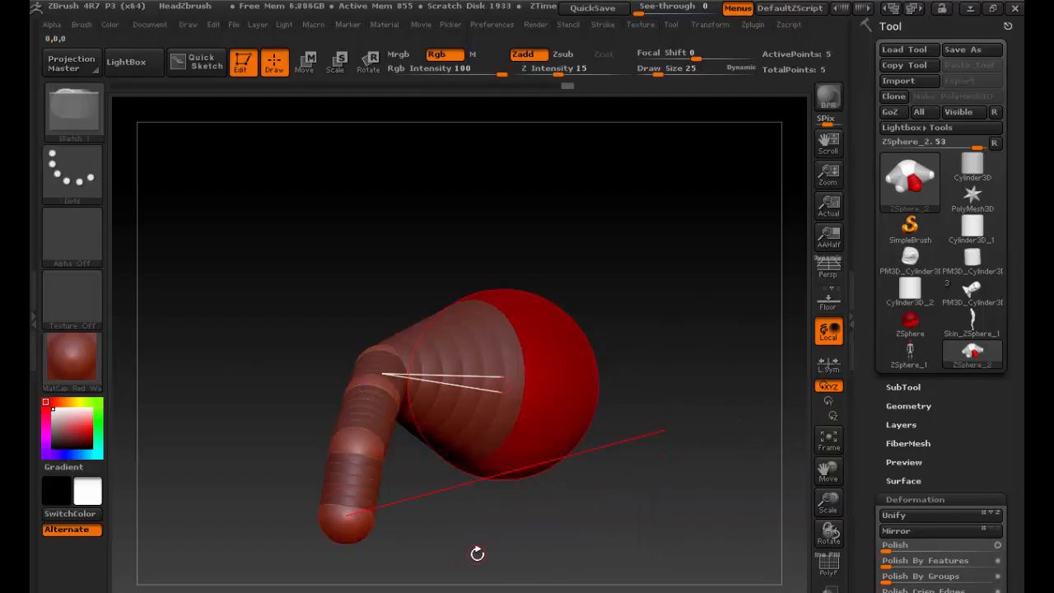
# Step: Preview the adaptive skin of the palm and finger, and generate an adaptive skin mesh from it at density 2
pyautogui.moveTo(500, 549); pyautogui.dragTo(460, 517)
pyautogui.press('a')
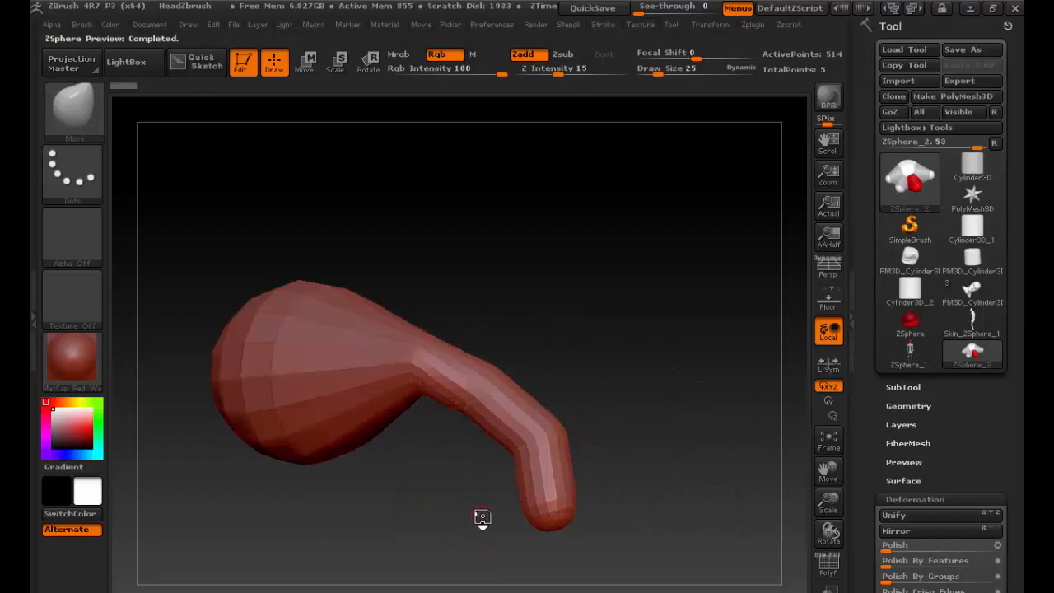
pyautogui.moveTo(687, 383); pyautogui.dragTo(654, 556)
pyautogui.moveTo(620, 440); pyautogui.dragTo(524, 406)
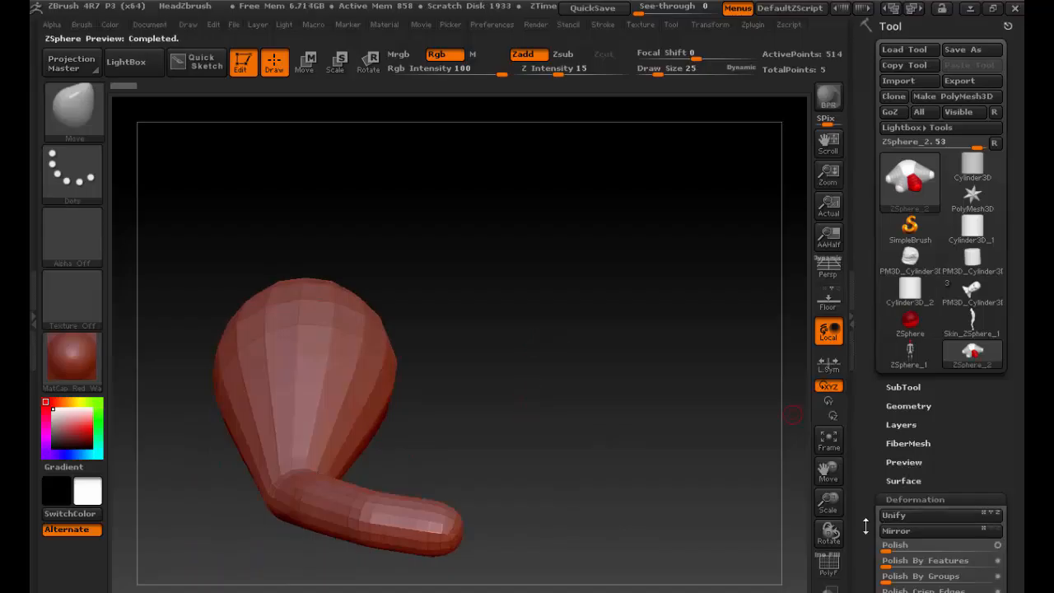
pyautogui.scroll(-10, 866, 525)
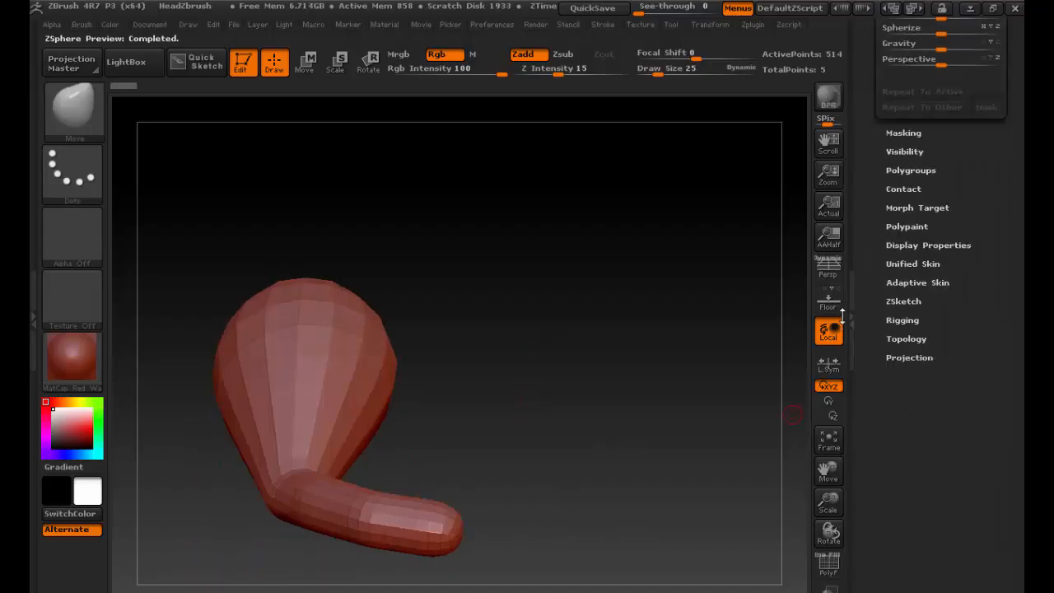
pyautogui.click(908, 283)
pyautogui.click(910, 196)
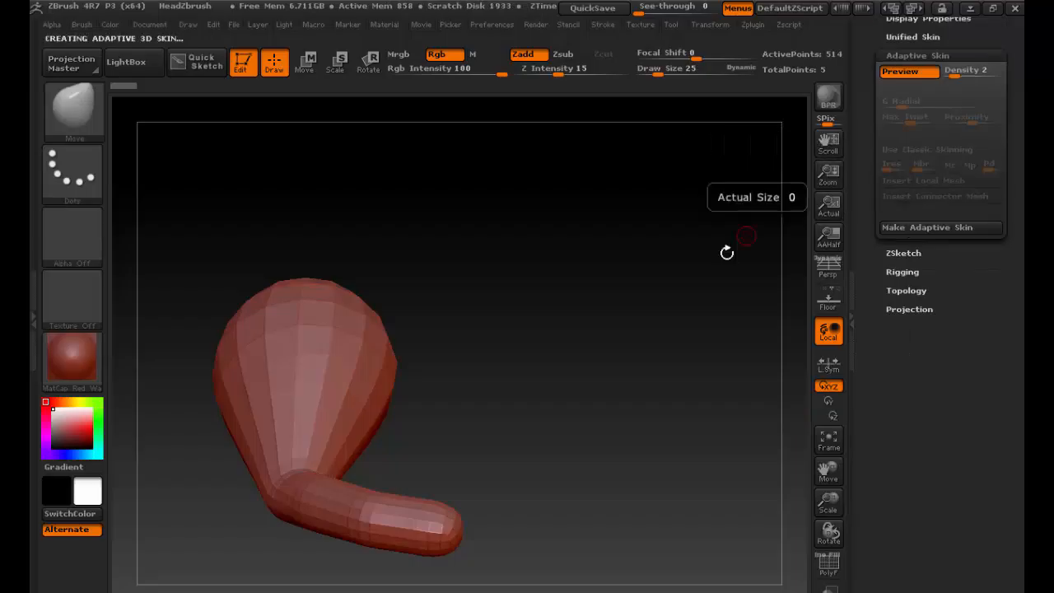
# Step: Try the ClayBuildup brush at draw size 88 on the skin preview, and toggle the preview off and on again
pyautogui.moveTo(468, 415); pyautogui.dragTo(517, 404)
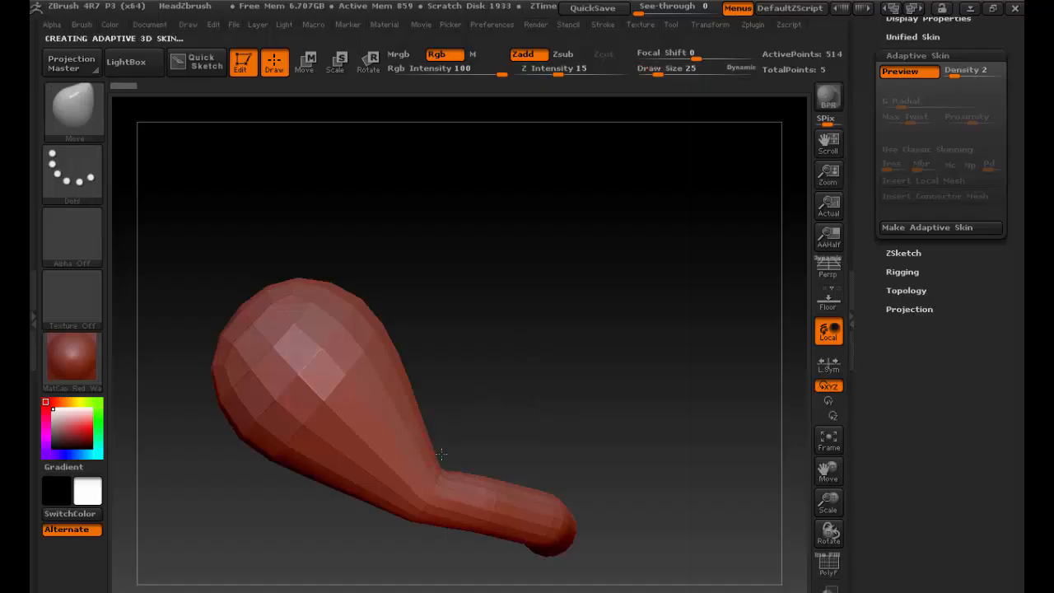
pyautogui.write('s88')
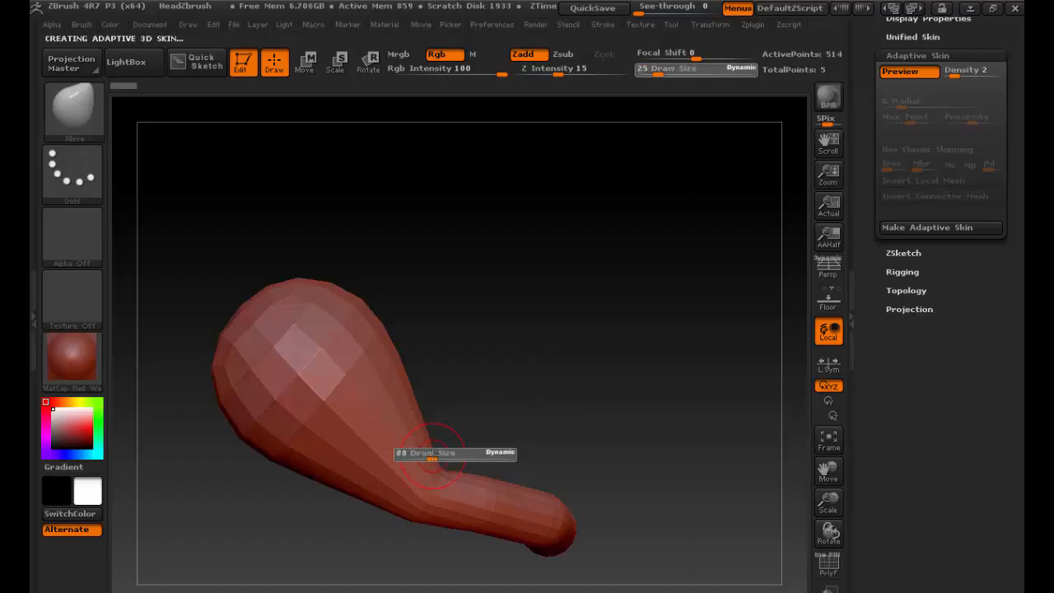
pyautogui.write('bcb')
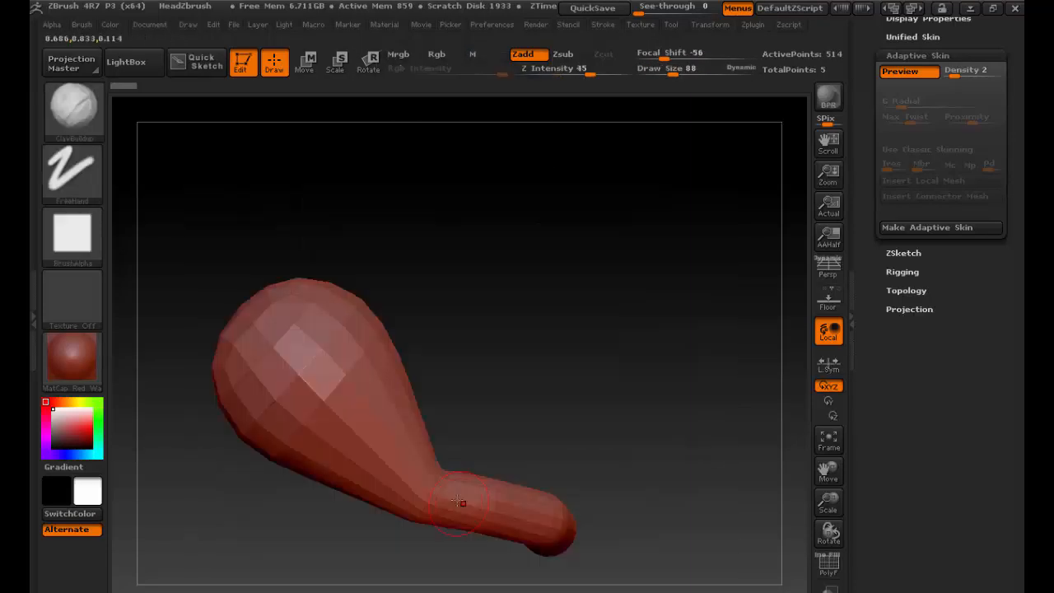
pyautogui.write('b')
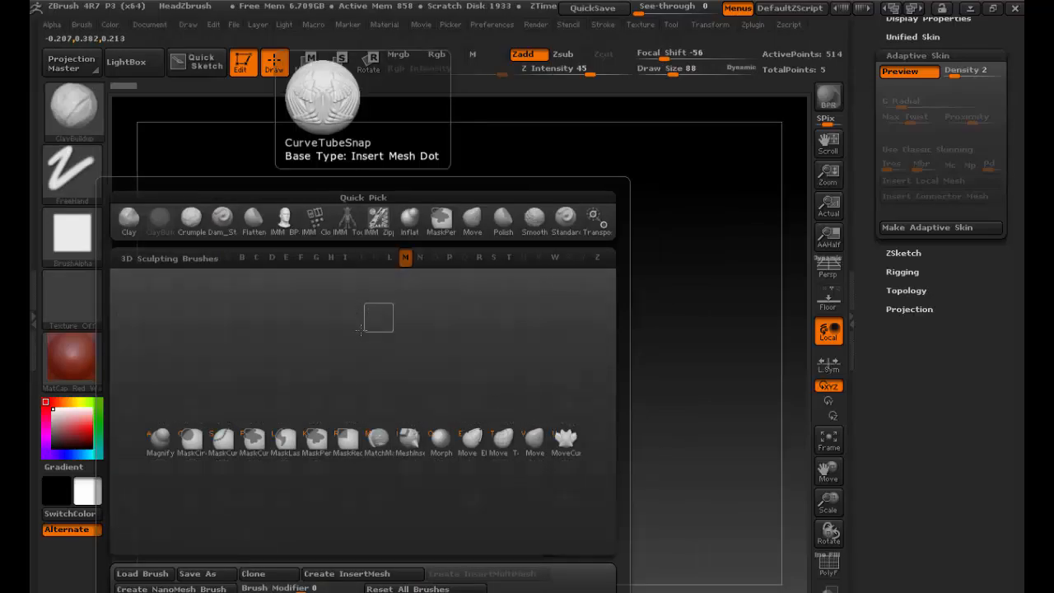
pyautogui.write('s1aa')
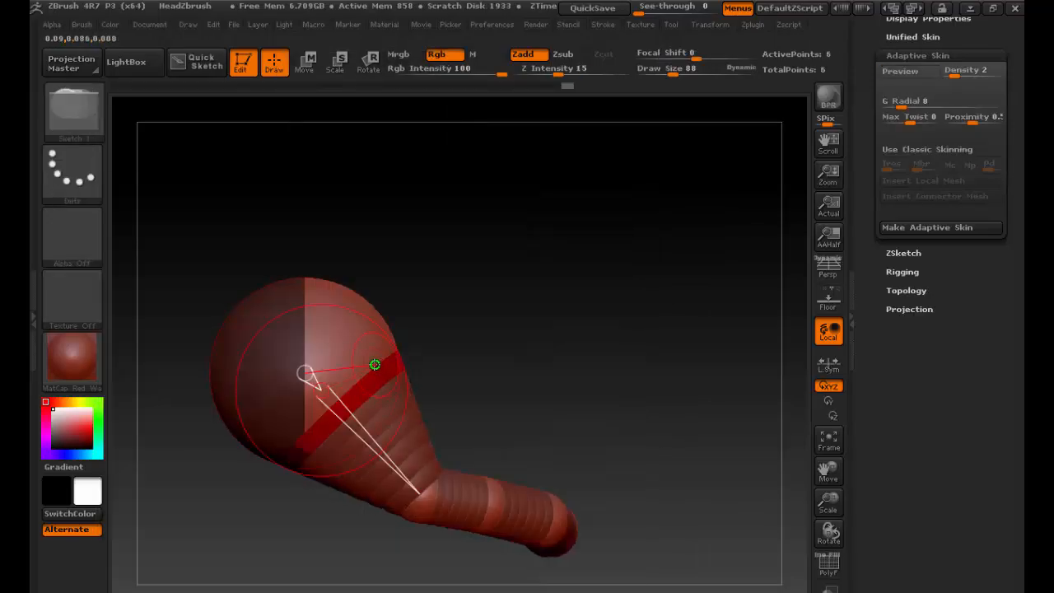
# Step: Switch to the generated Skin_ZSphere_2 mesh and subdivide it once
pyautogui.moveTo(861, 207); pyautogui.dragTo(869, 396)
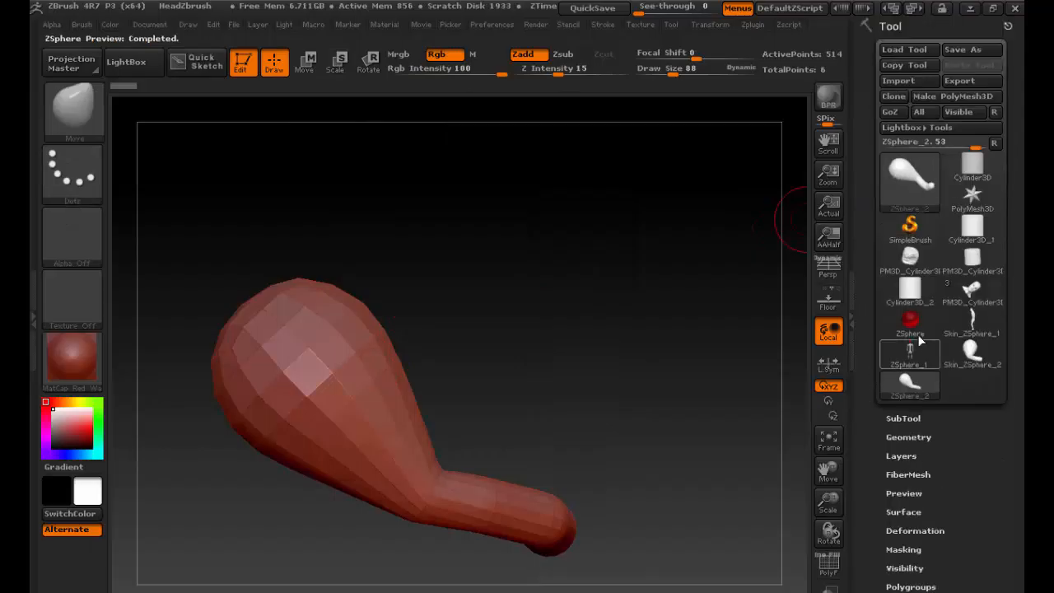
pyautogui.click(965, 361)
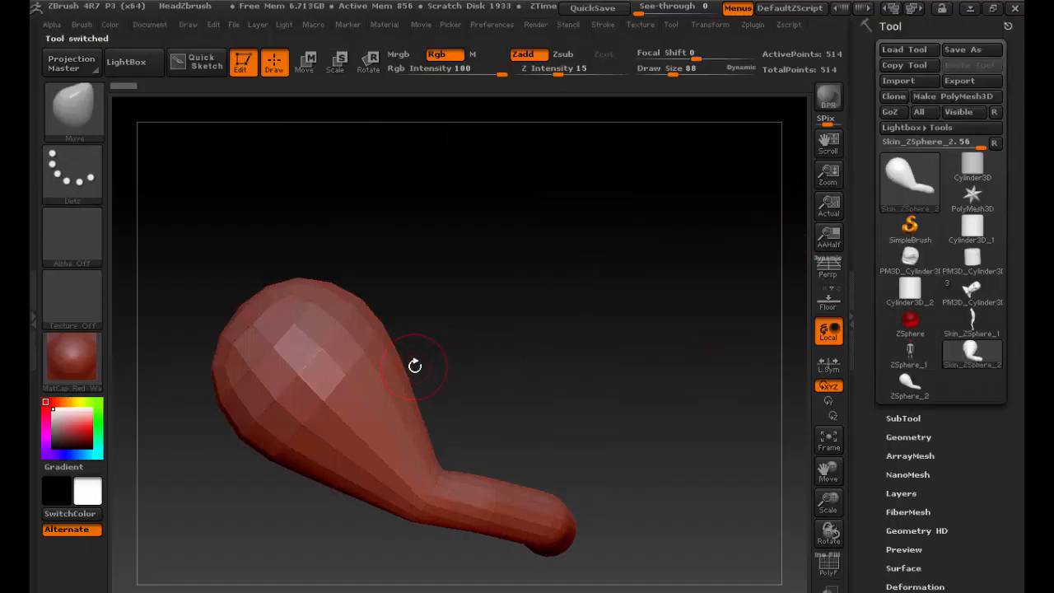
pyautogui.hotkey('ctrl', 'd')
# Step: Pull out the palm's surface near the finger base and its adjoining edge using the Move brush at draw size 179 and Z intensity 100
pyautogui.press('s')
pyautogui.moveTo(405, 374); pyautogui.dragTo(426, 376)
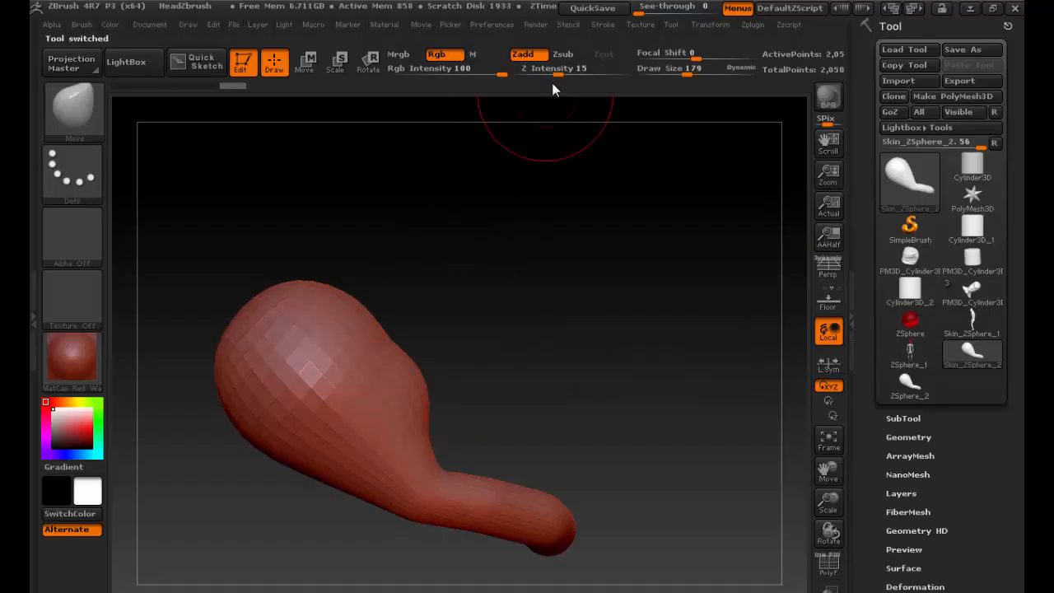
pyautogui.moveTo(558, 71); pyautogui.dragTo(632, 68)
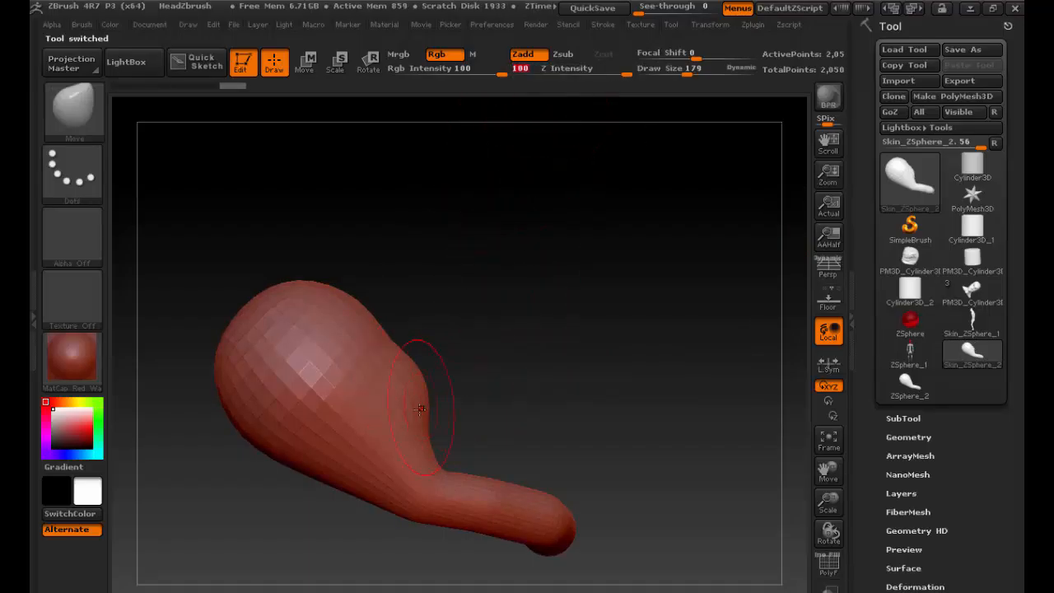
pyautogui.moveTo(420, 409)
pyautogui.mouseDown()
pyautogui.moveTo(431, 388)
pyautogui.moveTo(426, 332)
pyautogui.moveTo(405, 304)
pyautogui.moveTo(413, 284)
pyautogui.mouseUp()
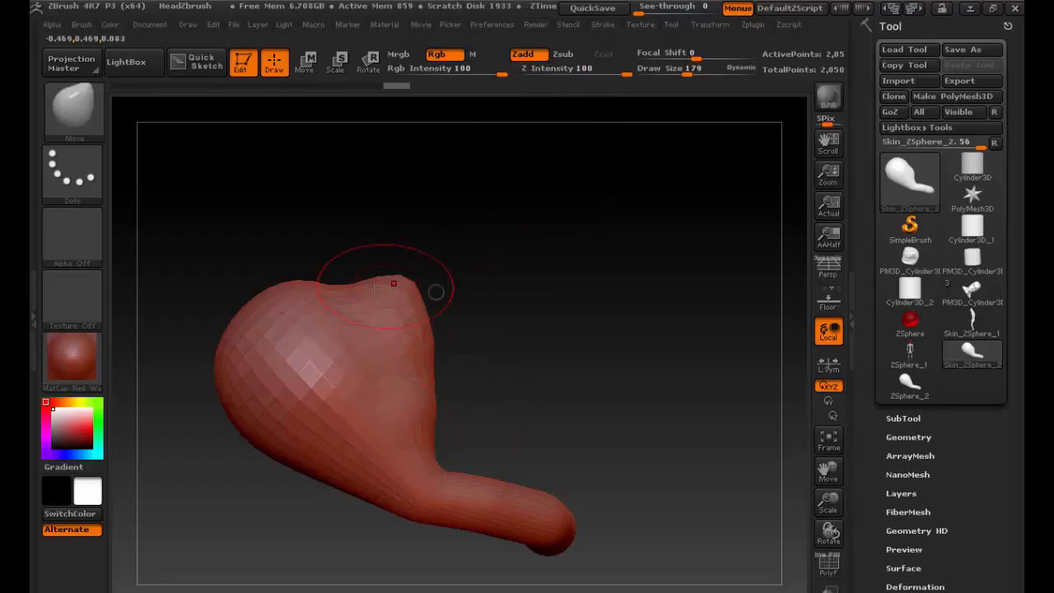
pyautogui.moveTo(337, 262); pyautogui.dragTo(272, 281)
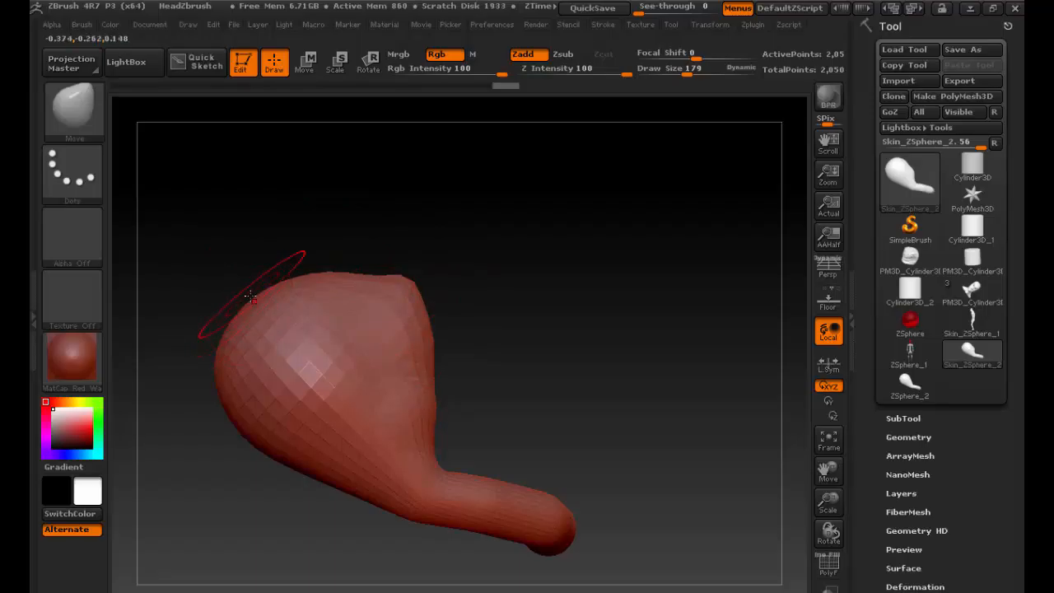
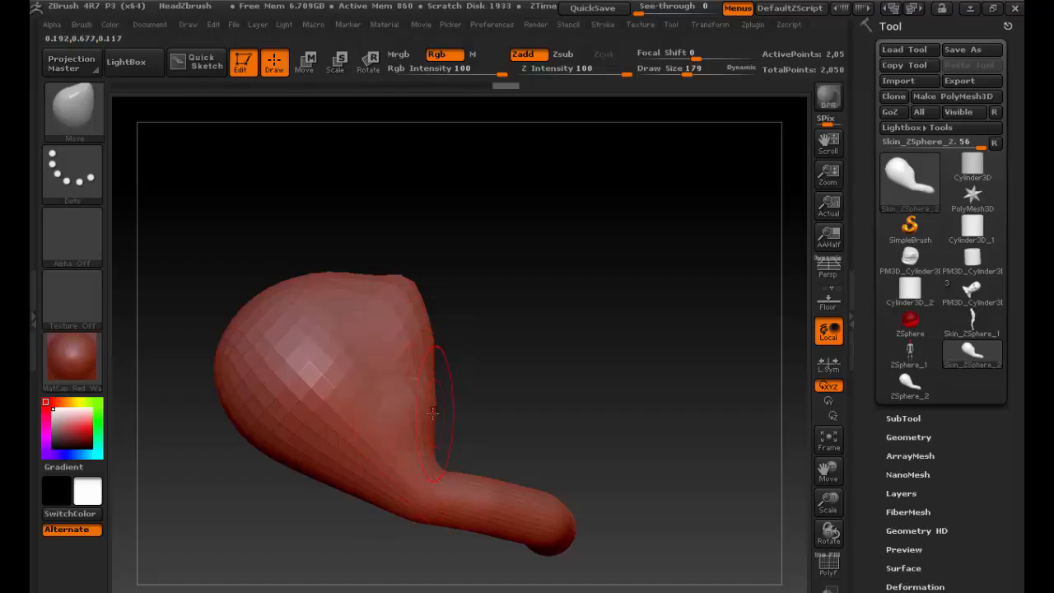
# Step: Reshape the top of the palm with the Move brush, enlarging the draw size to 487 and reducing it to 179
pyautogui.moveTo(415, 312)
pyautogui.mouseDown()
pyautogui.moveTo(445, 297)
pyautogui.moveTo(462, 360)
pyautogui.mouseUp()
pyautogui.moveTo(486, 398); pyautogui.dragTo(470, 267)
pyautogui.press('s')
pyautogui.moveTo(318, 324); pyautogui.dragTo(331, 323)
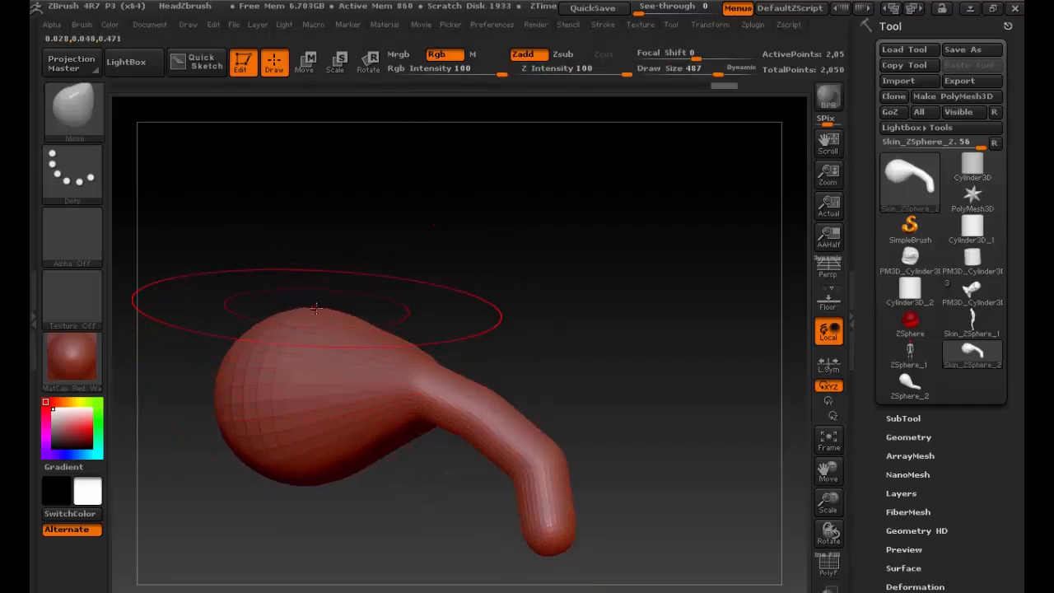
pyautogui.press('s')
pyautogui.moveTo(319, 320); pyautogui.dragTo(289, 322)
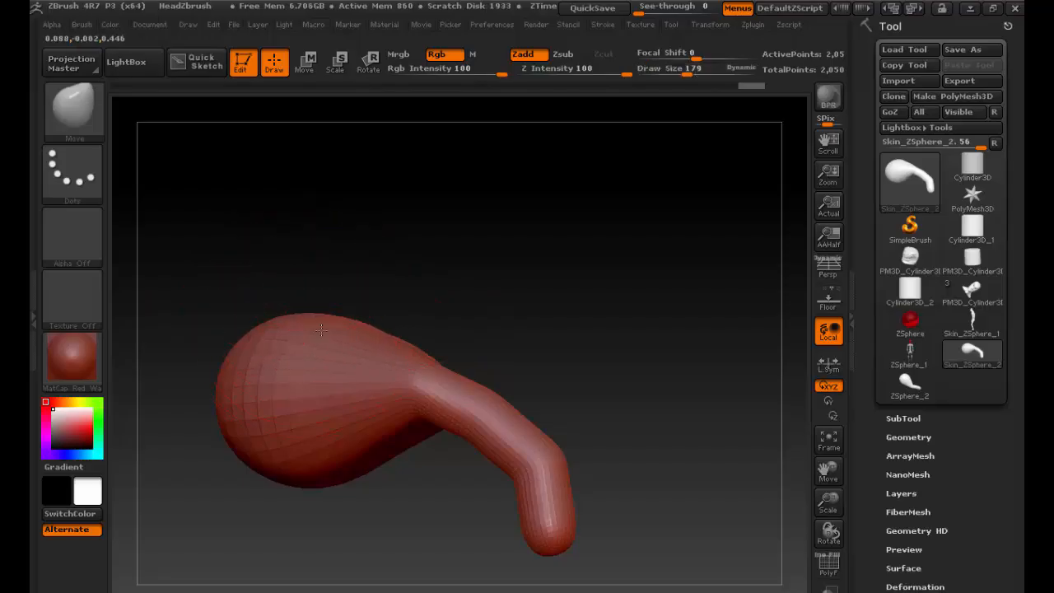
# Step: Recentre the Imbed depth setting of the Move brush
pyautogui.click(92, 25)
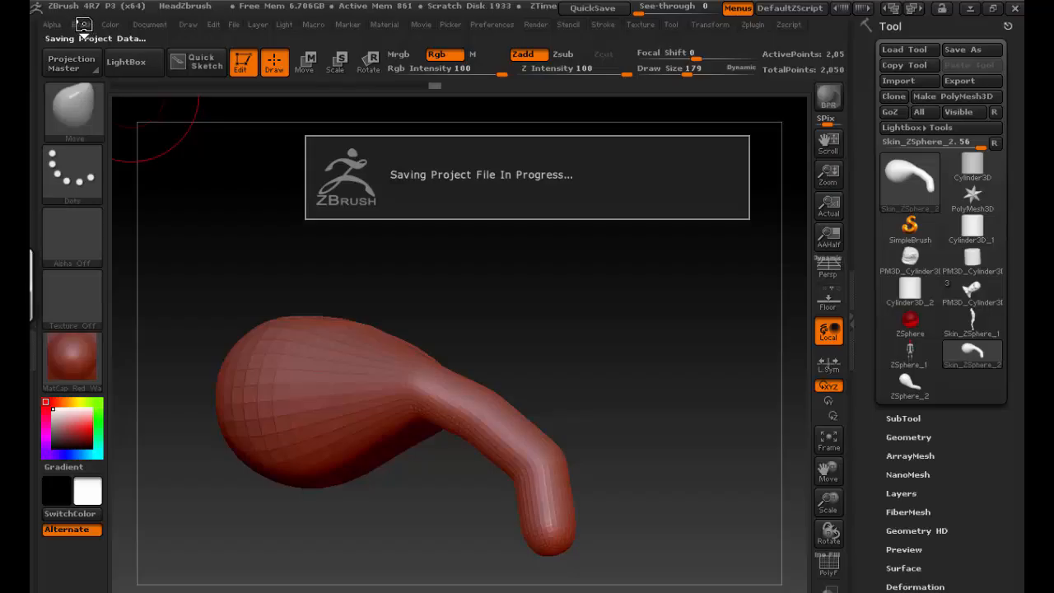
pyautogui.click(86, 25)
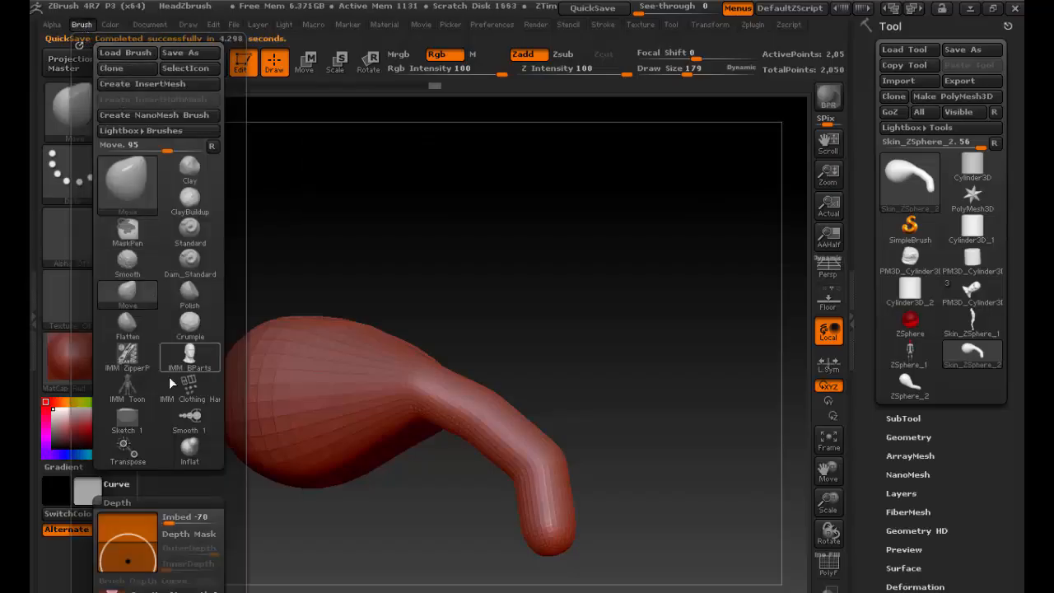
pyautogui.click(189, 521)
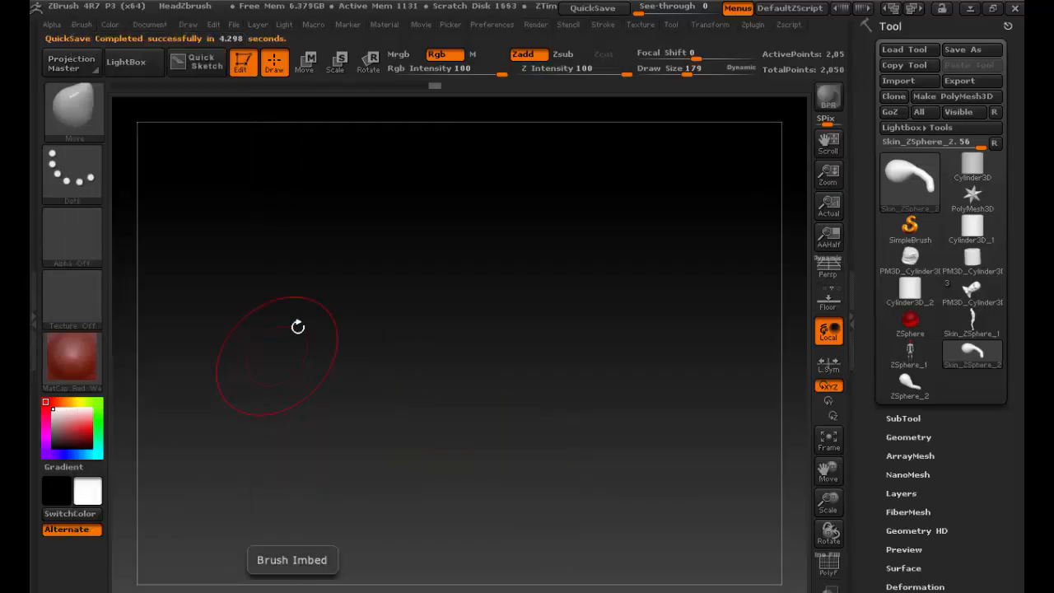
# Step: Flatten the palm's thickness by pushing in its upper and lower surfaces with the Move brush at draw size 318
pyautogui.press('s')
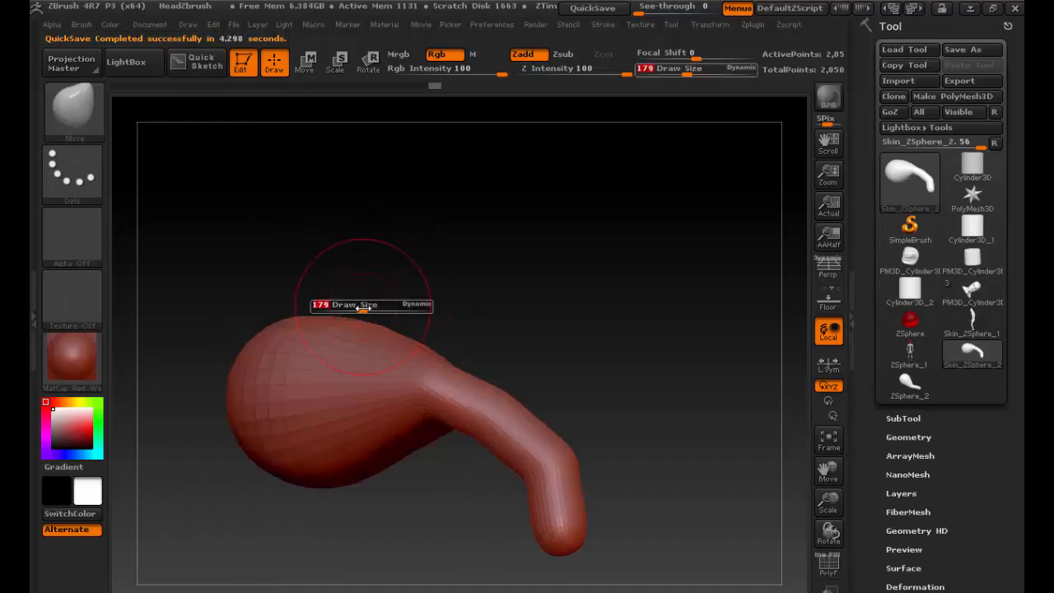
pyautogui.moveTo(363, 308)
pyautogui.mouseDown()
pyautogui.moveTo(381, 304)
pyautogui.moveTo(360, 322)
pyautogui.moveTo(358, 354)
pyautogui.moveTo(305, 356)
pyautogui.moveTo(387, 341)
pyautogui.mouseUp()
pyautogui.moveTo(531, 350)
pyautogui.mouseDown()
pyautogui.moveTo(403, 374)
pyautogui.moveTo(354, 395)
pyautogui.mouseUp()
pyautogui.moveTo(333, 485); pyautogui.dragTo(328, 439)
pyautogui.moveTo(305, 473); pyautogui.dragTo(291, 445)
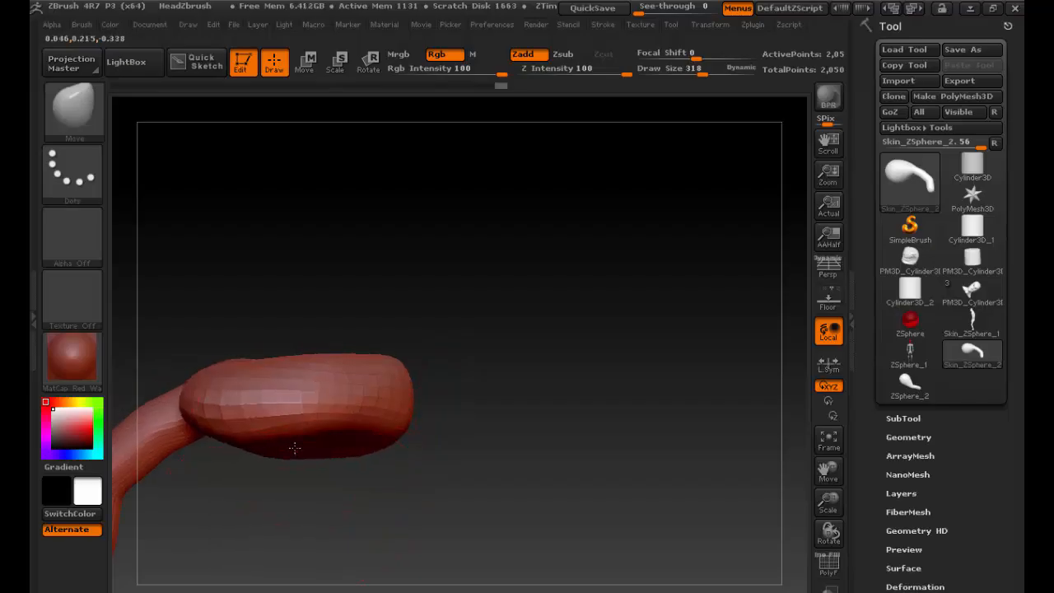
# Step: Reshape the palm's outline by pulling its far corners outward with the Move brush at draw size 318
pyautogui.moveTo(344, 478); pyautogui.dragTo(365, 186)
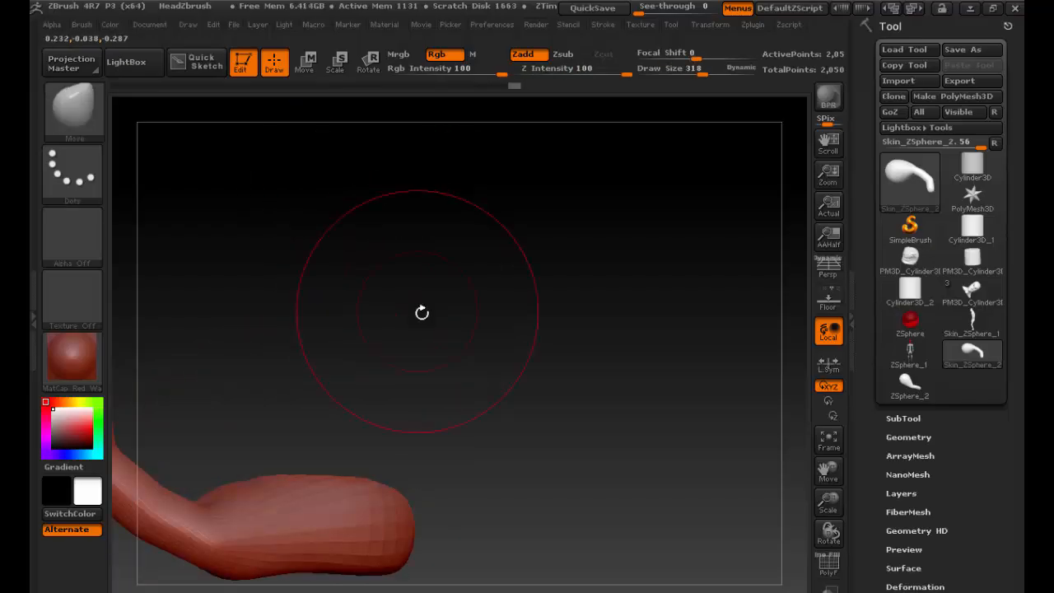
pyautogui.moveTo(433, 361)
pyautogui.mouseDown()
pyautogui.moveTo(518, 275)
pyautogui.moveTo(503, 313)
pyautogui.moveTo(499, 418)
pyautogui.moveTo(516, 379)
pyautogui.mouseUp()
pyautogui.moveTo(525, 307)
pyautogui.mouseDown()
pyautogui.moveTo(490, 339)
pyautogui.moveTo(515, 298)
pyautogui.moveTo(473, 271)
pyautogui.moveTo(438, 277)
pyautogui.mouseUp()
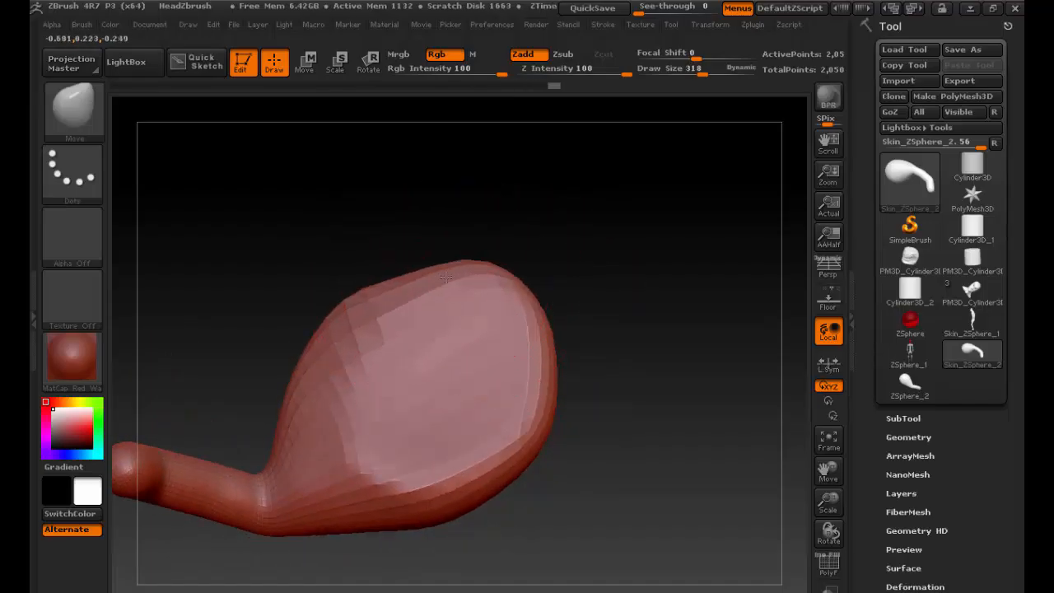
pyautogui.moveTo(502, 432); pyautogui.dragTo(519, 451)
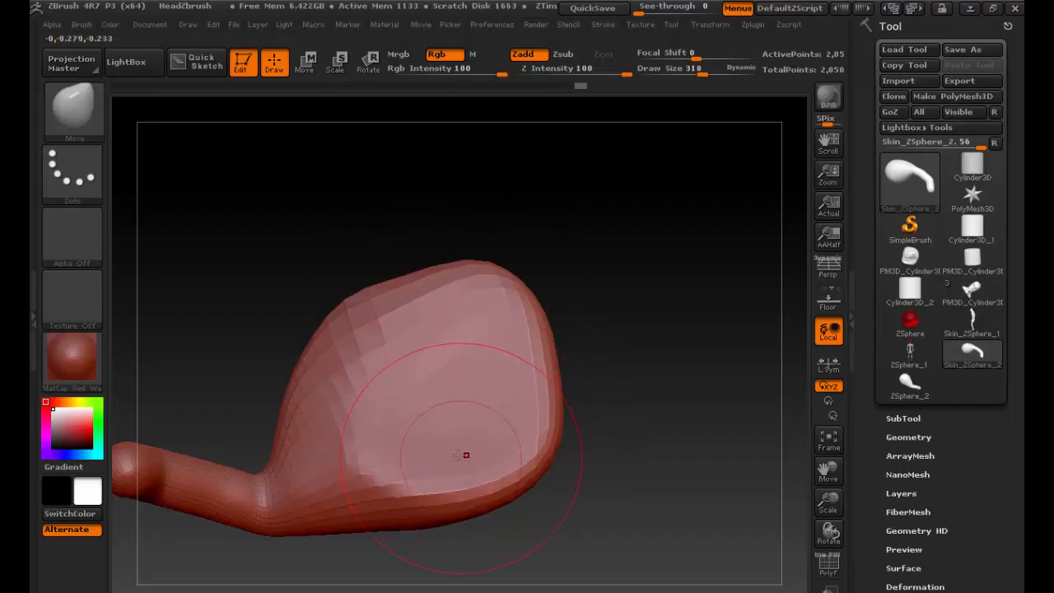
# Step: Smooth the faceted flat face of the palm and its edge next to the finger, undoing a stray stroke
pyautogui.moveTo(317, 251)
pyautogui.keyDown('shift'); pyautogui.mouseDown()
pyautogui.moveTo(304, 238)
pyautogui.moveTo(329, 212)
pyautogui.mouseUp(); pyautogui.keyUp('shift')
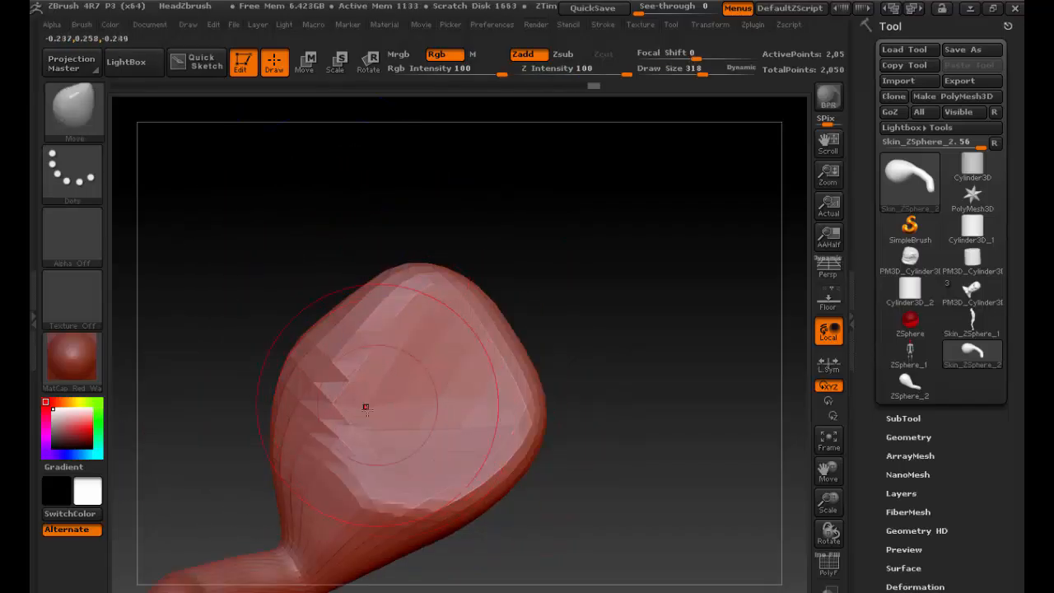
pyautogui.moveTo(323, 401); pyautogui.dragTo(426, 412)
pyautogui.hotkey('ctrl', 'z')
pyautogui.keyDown('shift'); pyautogui.moveTo(315, 309); pyautogui.dragTo(435, 373); pyautogui.keyUp('shift')
pyautogui.keyDown('alt'); pyautogui.click(417, 413); pyautogui.keyUp('alt')
# Step: Try the ClayBuildup brush at draw size 145 on the finger's bend, and reduce the draw size to 88
pyautogui.moveTo(566, 362); pyautogui.dragTo(563, 217)
pyautogui.press('b')
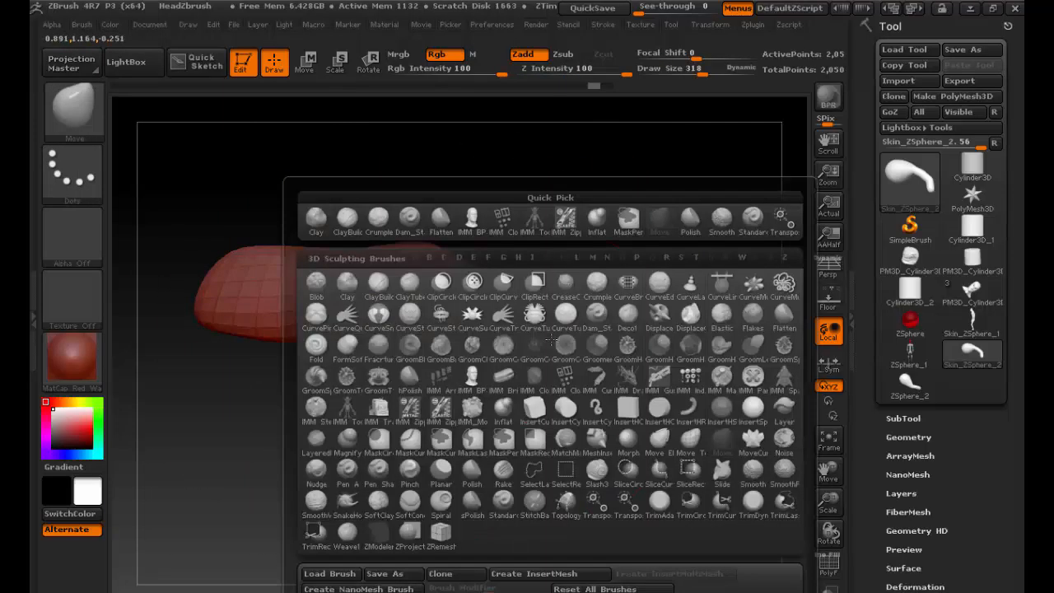
pyautogui.press('c')
pyautogui.press('b')
pyautogui.press('s')
pyautogui.moveTo(549, 336); pyautogui.dragTo(537, 338)
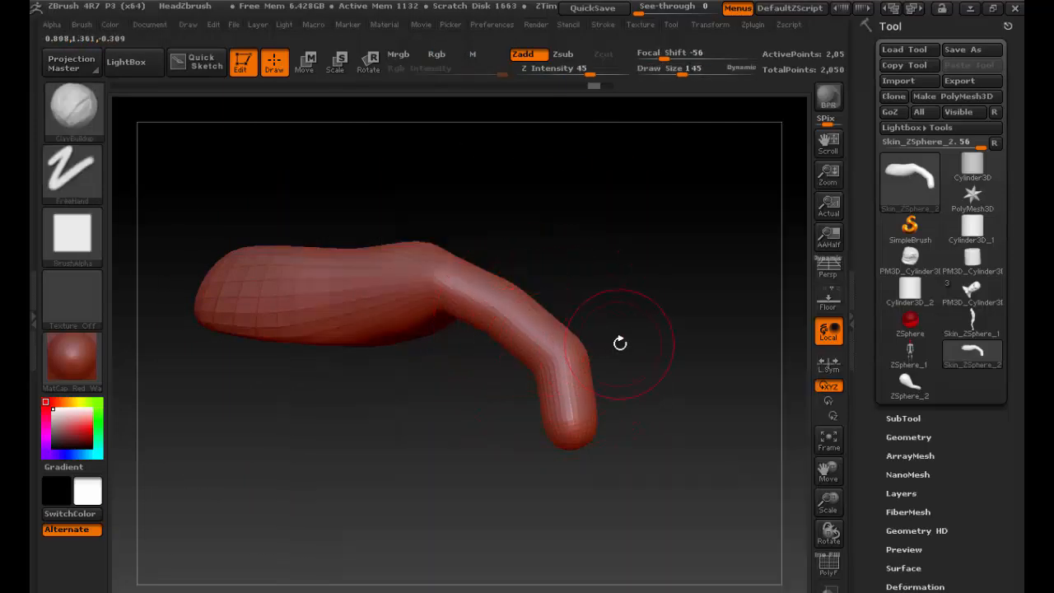
pyautogui.moveTo(619, 341); pyautogui.dragTo(506, 361)
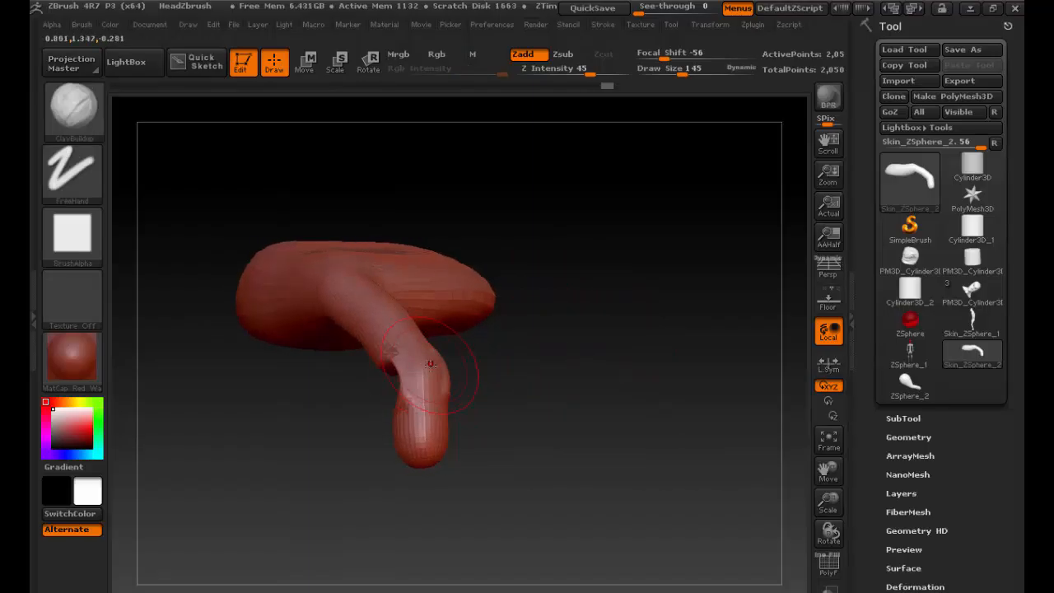
pyautogui.keyDown('shift'); pyautogui.moveTo(427, 365); pyautogui.dragTo(420, 370); pyautogui.keyUp('shift')
pyautogui.press('s')
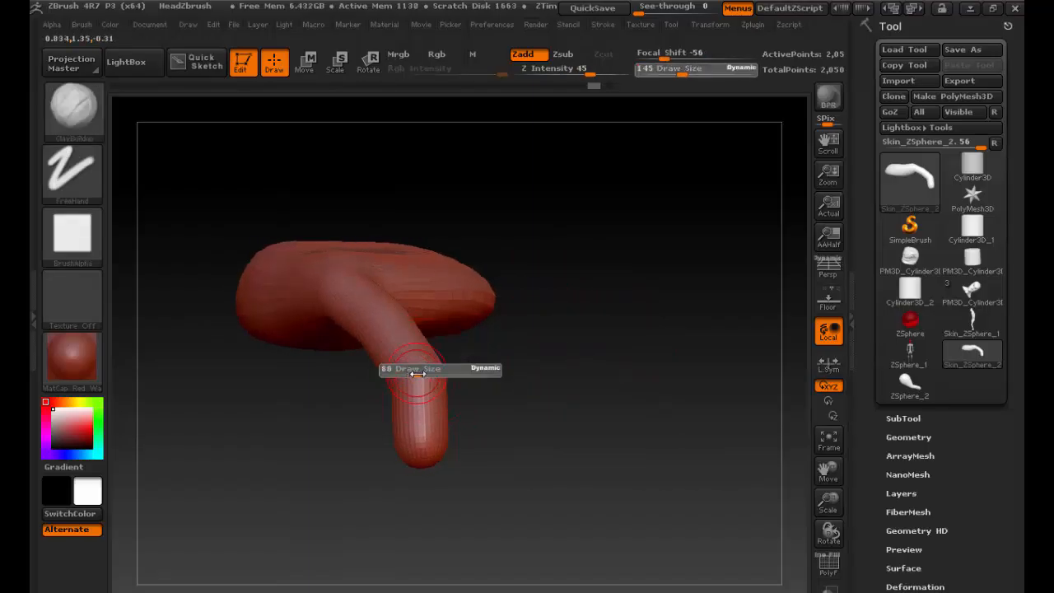
# Step: Raise the ClayBuildup brush's Imbed depth slightly, and build up and soften the knuckle at the finger's outer bend
pyautogui.click(85, 25)
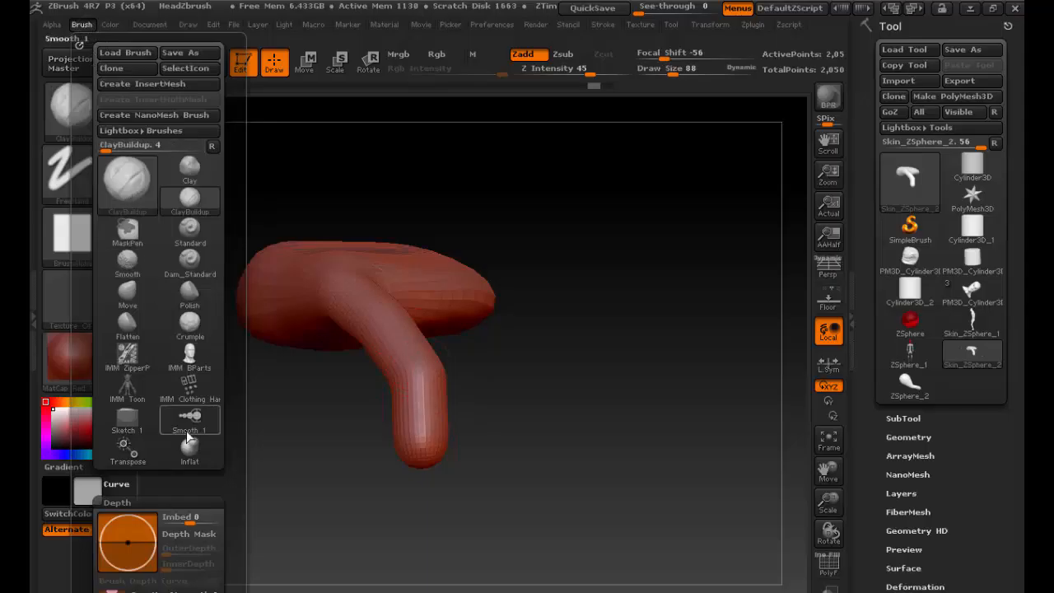
pyautogui.moveTo(205, 520); pyautogui.dragTo(206, 520)
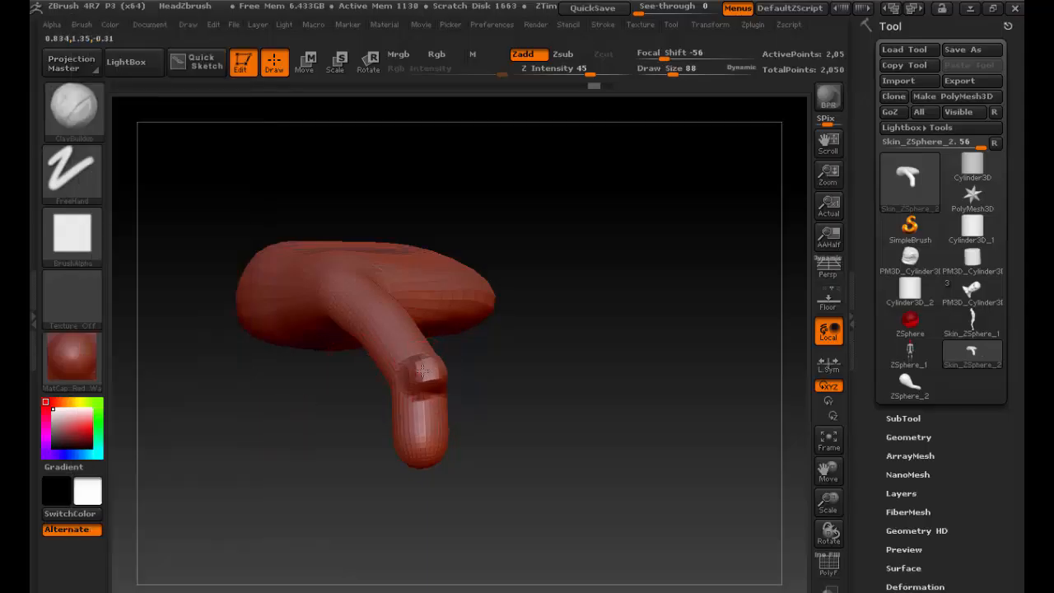
pyautogui.keyDown('shift'); pyautogui.moveTo(423, 371); pyautogui.dragTo(423, 377); pyautogui.keyUp('shift')
# Step: Build up and smooth the knuckles along the back of the finger using ClayBuildup at Z intensity 9 and draw size 88
pyautogui.moveTo(552, 70); pyautogui.dragTo(534, 73)
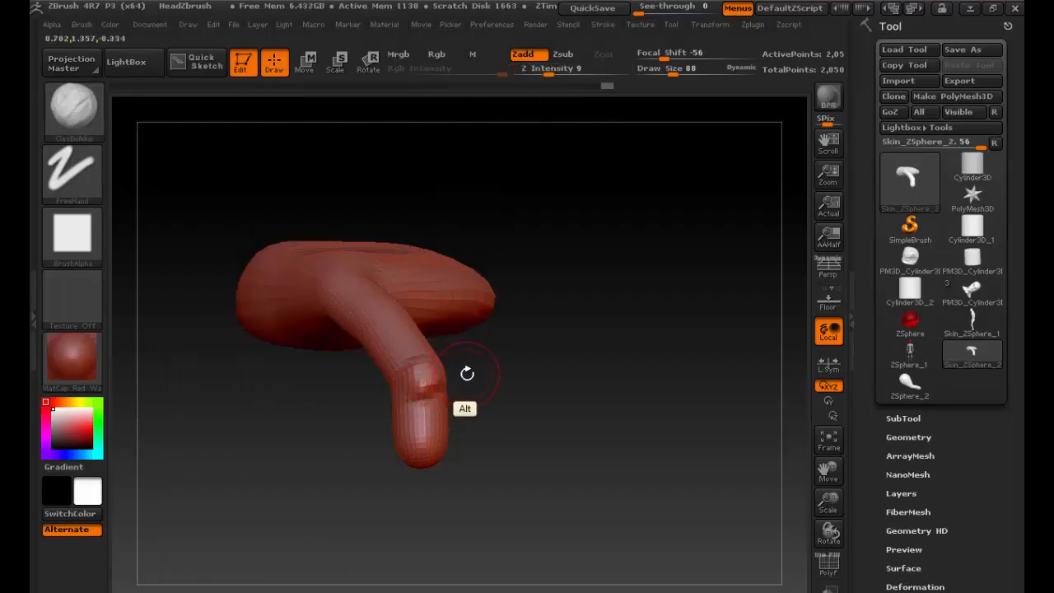
pyautogui.moveTo(467, 374); pyautogui.dragTo(570, 358)
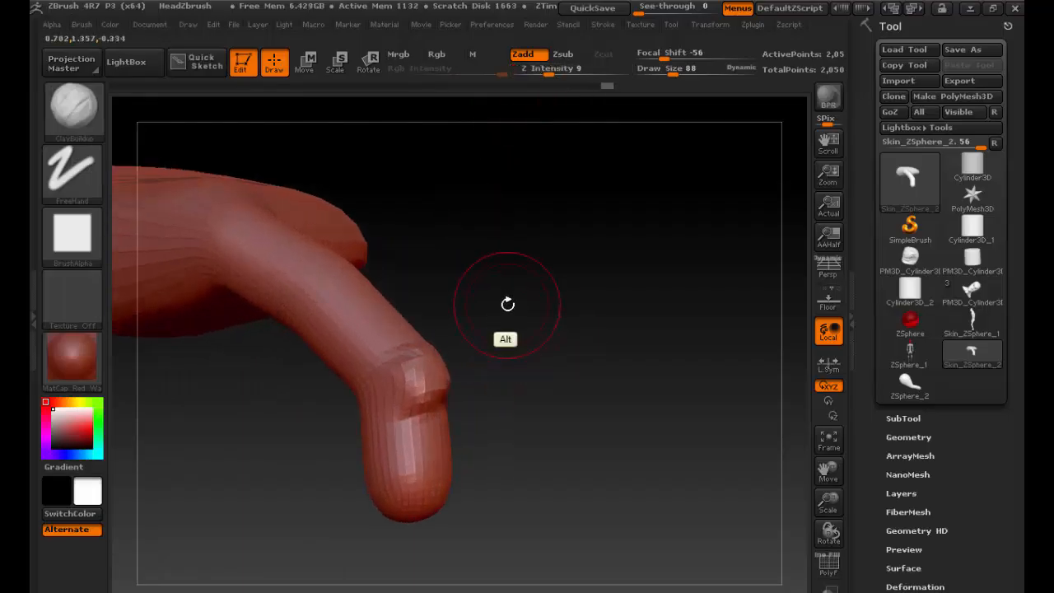
pyautogui.keyDown('alt'); pyautogui.moveTo(506, 304); pyautogui.dragTo(559, 379); pyautogui.keyUp('alt')
pyautogui.moveTo(551, 329)
pyautogui.mouseDown()
pyautogui.moveTo(545, 368)
pyautogui.moveTo(412, 322)
pyautogui.moveTo(395, 332)
pyautogui.moveTo(360, 323)
pyautogui.moveTo(420, 321)
pyautogui.mouseUp()
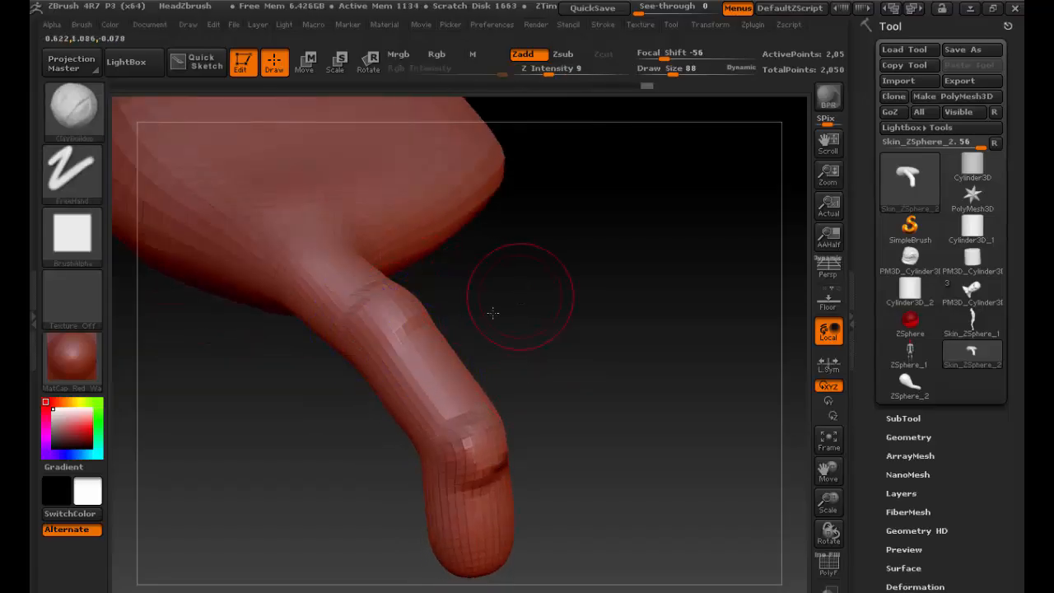
pyautogui.moveTo(493, 313); pyautogui.dragTo(440, 306)
pyautogui.moveTo(463, 422)
pyautogui.keyDown('shift'); pyautogui.mouseDown()
pyautogui.moveTo(466, 476)
pyautogui.moveTo(430, 479)
pyautogui.moveTo(424, 469)
pyautogui.mouseUp(); pyautogui.keyUp('shift')
# Step: Add soft volume to the underside of the finger segments with ClayBuildup and smooth the finger's base into the palm
pyautogui.moveTo(544, 429)
pyautogui.mouseDown()
pyautogui.moveTo(601, 292)
pyautogui.moveTo(532, 355)
pyautogui.moveTo(593, 313)
pyautogui.moveTo(429, 464)
pyautogui.moveTo(465, 504)
pyautogui.mouseUp()
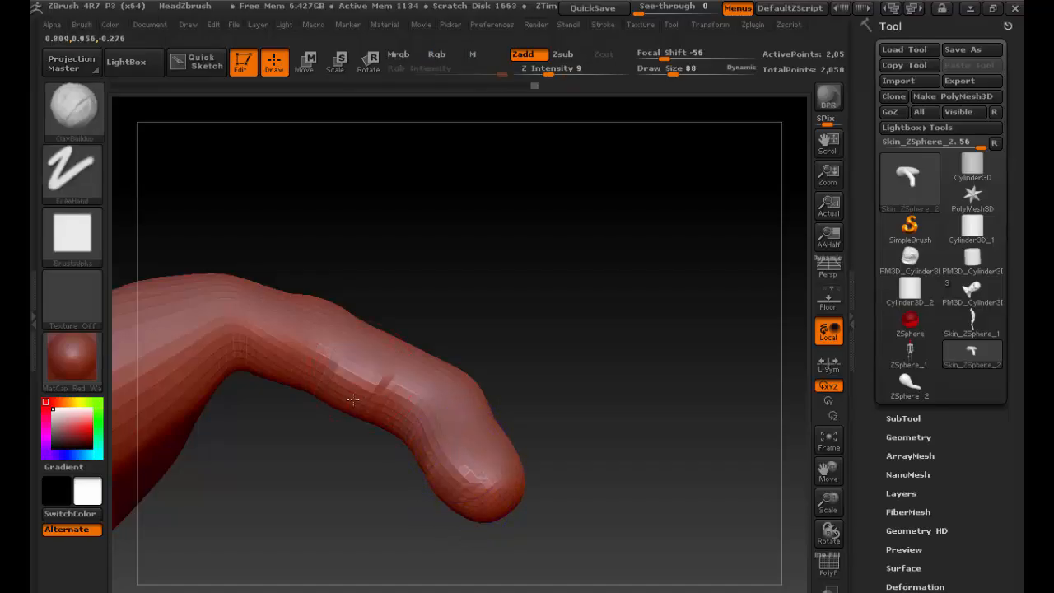
pyautogui.moveTo(375, 391)
pyautogui.mouseDown()
pyautogui.moveTo(371, 424)
pyautogui.moveTo(341, 406)
pyautogui.moveTo(343, 391)
pyautogui.mouseUp()
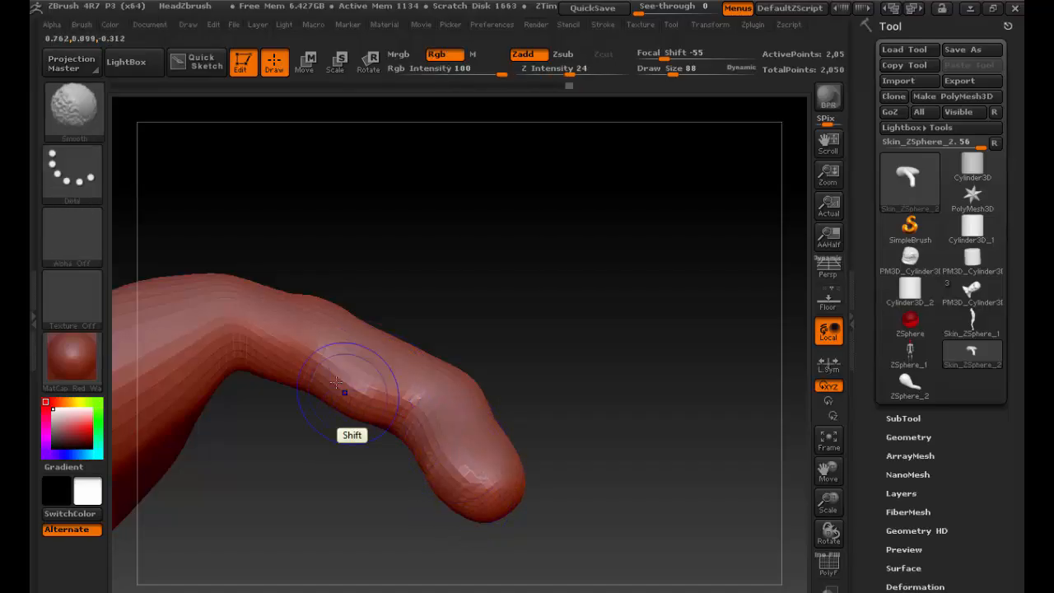
pyautogui.moveTo(247, 345); pyautogui.dragTo(277, 350)
pyautogui.moveTo(567, 278)
pyautogui.mouseDown()
pyautogui.moveTo(488, 337)
pyautogui.moveTo(540, 322)
pyautogui.moveTo(478, 381)
pyautogui.moveTo(461, 362)
pyautogui.mouseUp()
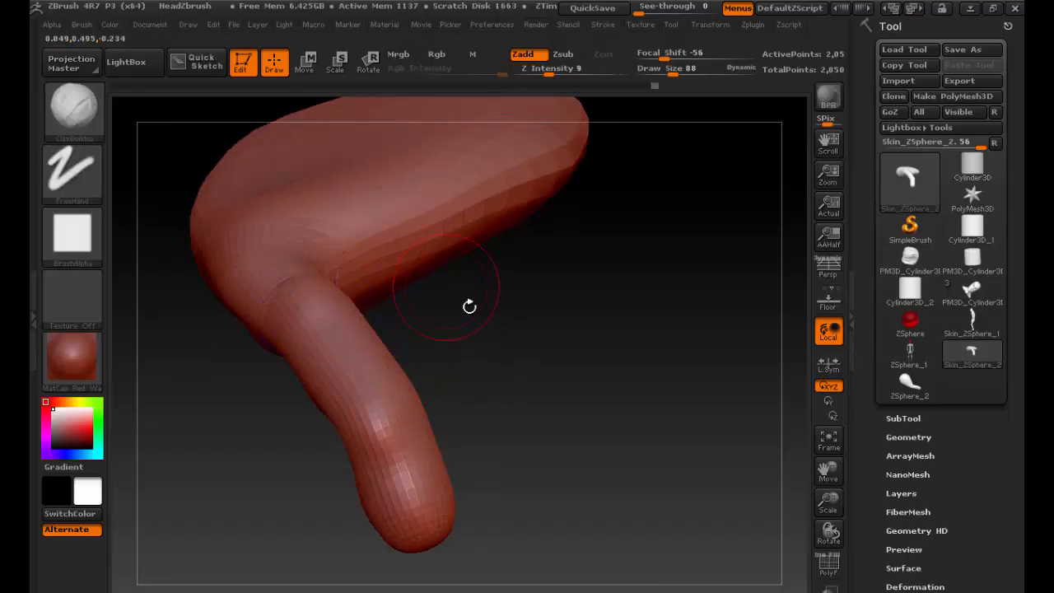
pyautogui.moveTo(469, 307); pyautogui.dragTo(447, 294)
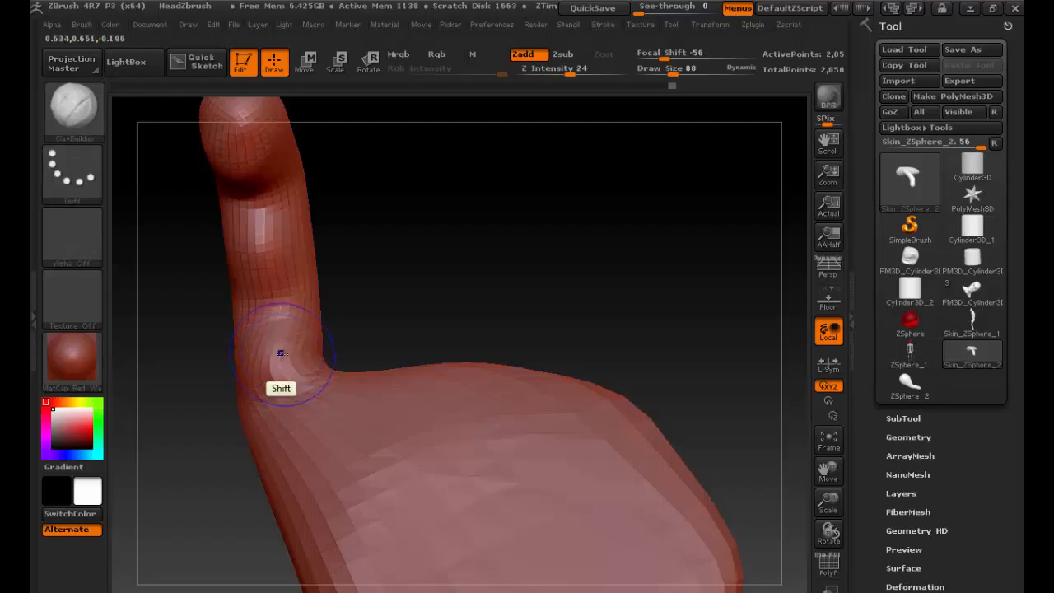
pyautogui.moveTo(271, 366)
pyautogui.keyDown('shift'); pyautogui.mouseDown()
pyautogui.moveTo(284, 350)
pyautogui.moveTo(273, 364)
pyautogui.moveTo(296, 390)
pyautogui.mouseUp(); pyautogui.keyUp('shift')
# Step: Build up the inner palm's pads around a central hollow using ClayBuildup at draw size 125, and smooth the surface
pyautogui.moveTo(447, 330)
pyautogui.mouseDown()
pyautogui.moveTo(424, 340)
pyautogui.moveTo(478, 289)
pyautogui.moveTo(459, 254)
pyautogui.moveTo(365, 416)
pyautogui.moveTo(376, 405)
pyautogui.moveTo(353, 384)
pyautogui.moveTo(445, 367)
pyautogui.mouseUp()
pyautogui.press('s')
pyautogui.moveTo(338, 393)
pyautogui.keyDown('shift'); pyautogui.mouseDown()
pyautogui.moveTo(411, 377)
pyautogui.moveTo(469, 420)
pyautogui.mouseUp(); pyautogui.keyUp('shift')
pyautogui.moveTo(562, 472)
pyautogui.mouseDown()
pyautogui.moveTo(561, 417)
pyautogui.moveTo(458, 531)
pyautogui.moveTo(480, 494)
pyautogui.moveTo(547, 485)
pyautogui.mouseUp()
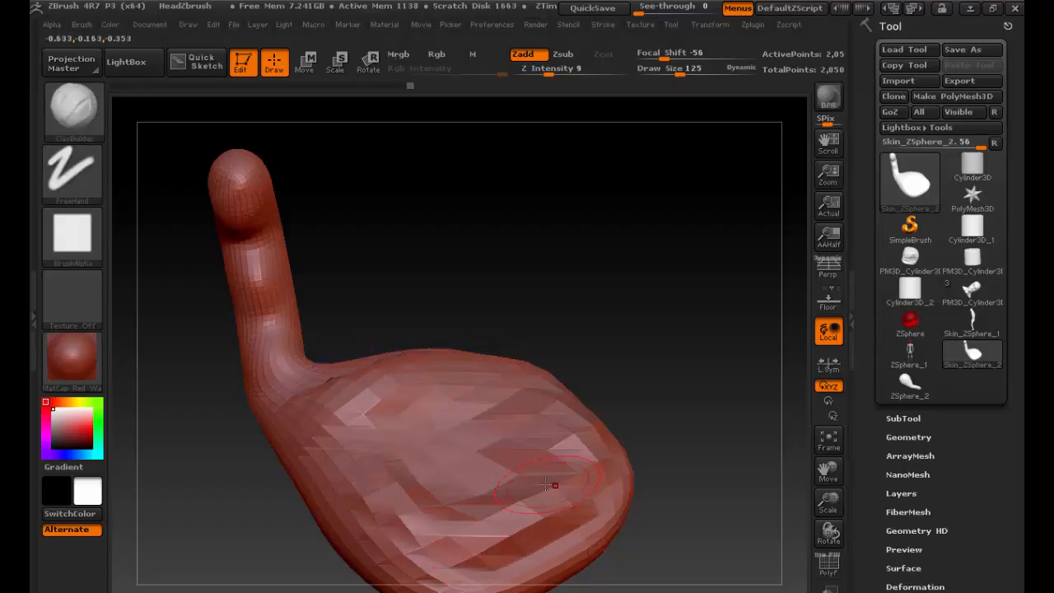
pyautogui.moveTo(426, 486)
pyautogui.keyDown('shift'); pyautogui.mouseDown()
pyautogui.moveTo(421, 546)
pyautogui.moveTo(541, 482)
pyautogui.moveTo(531, 383)
pyautogui.mouseUp(); pyautogui.keyUp('shift')
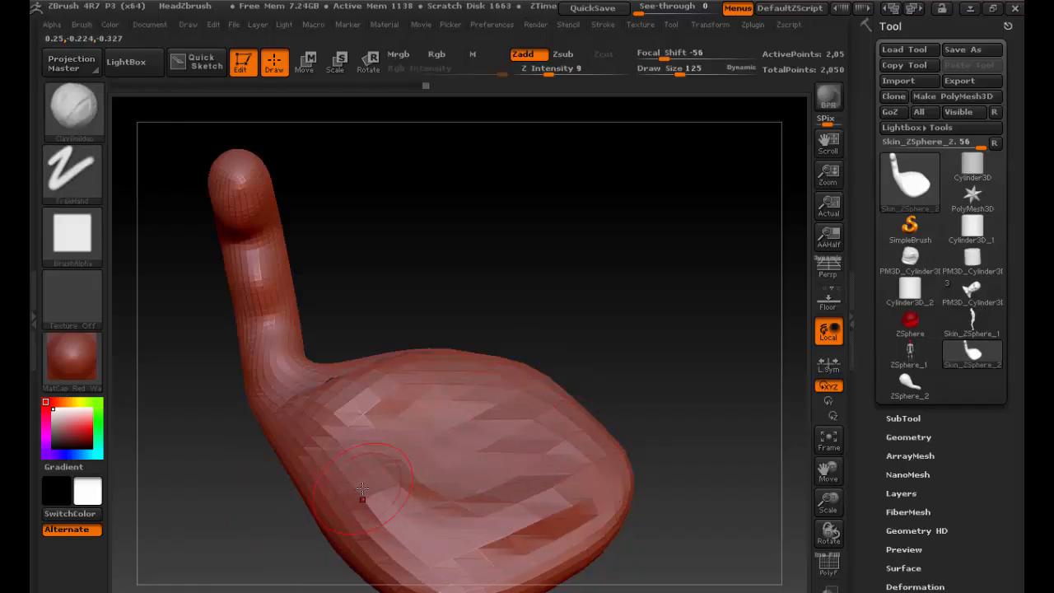
pyautogui.moveTo(363, 490)
pyautogui.mouseDown()
pyautogui.moveTo(445, 560)
pyautogui.moveTo(527, 566)
pyautogui.moveTo(598, 477)
pyautogui.mouseUp()
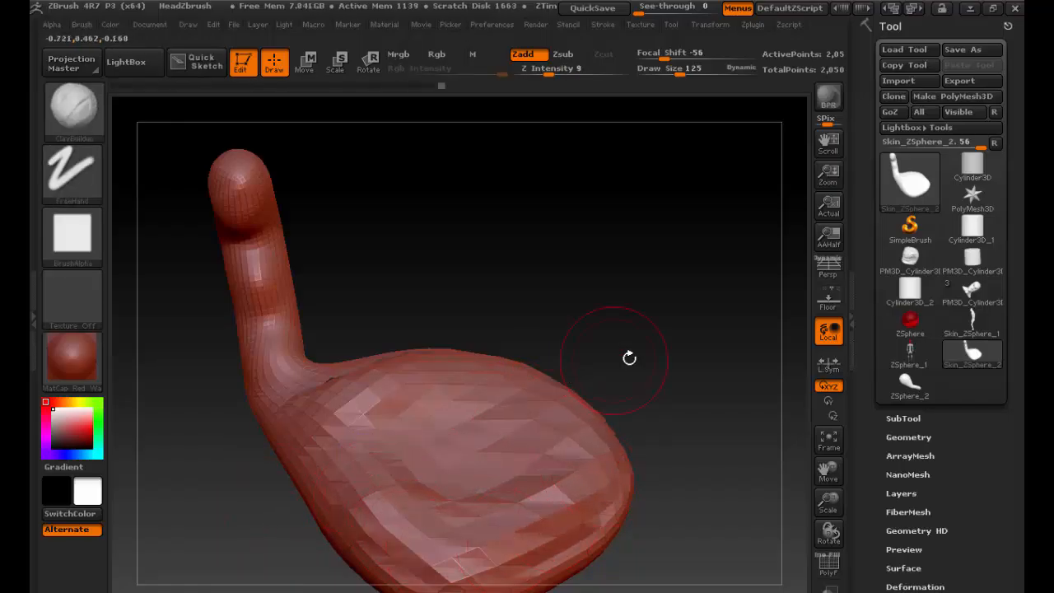
pyautogui.moveTo(629, 358)
pyautogui.mouseDown()
pyautogui.moveTo(729, 329)
pyautogui.moveTo(705, 338)
pyautogui.moveTo(575, 465)
pyautogui.moveTo(497, 484)
pyautogui.mouseUp()
pyautogui.keyDown('shift'); pyautogui.moveTo(422, 386); pyautogui.dragTo(445, 422); pyautogui.keyUp('shift')
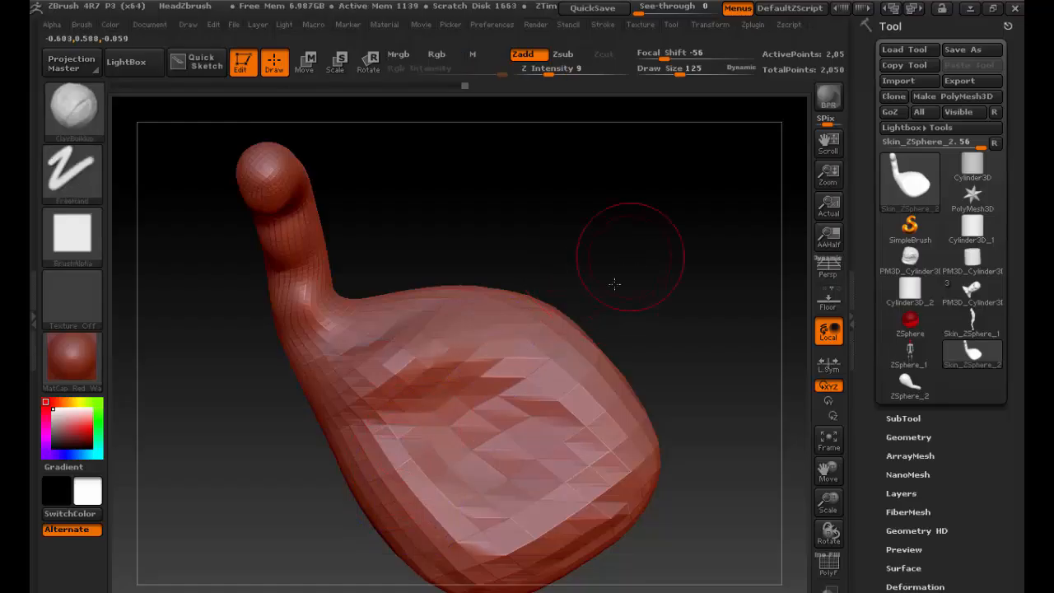
# Step: Subdivide the hand mesh once, and build up and smooth the inner palm's outer side
pyautogui.hotkey('ctrl', 'd')
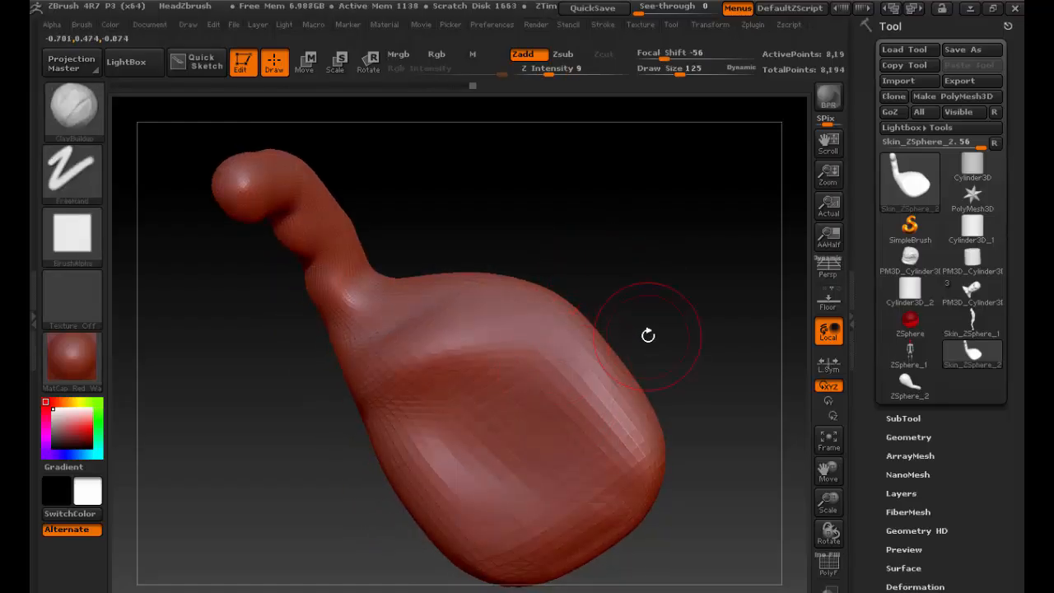
pyautogui.moveTo(649, 335)
pyautogui.mouseDown()
pyautogui.moveTo(666, 289)
pyautogui.moveTo(659, 283)
pyautogui.mouseUp()
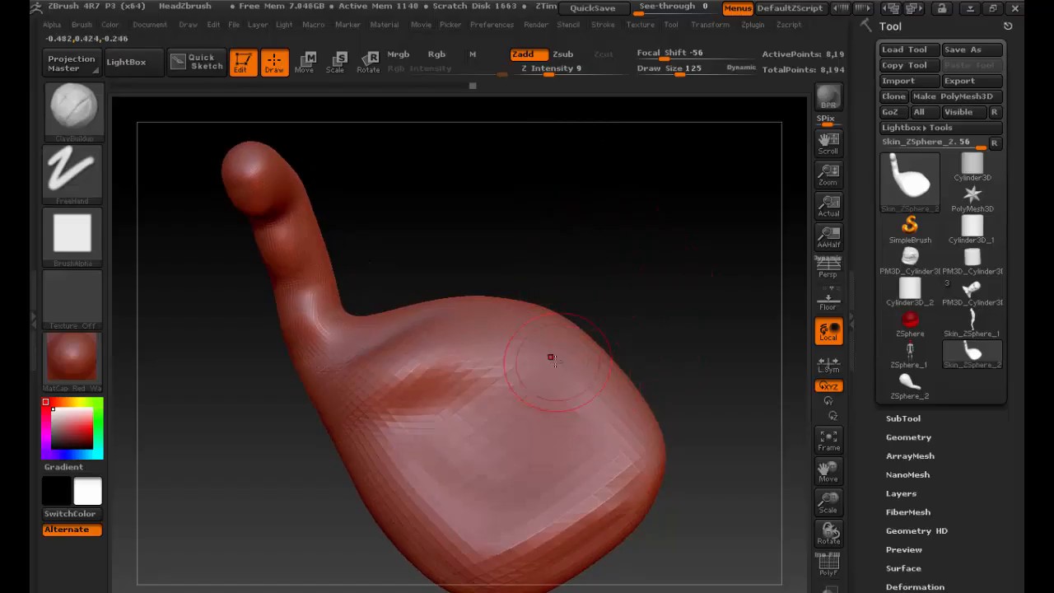
pyautogui.press('shift')
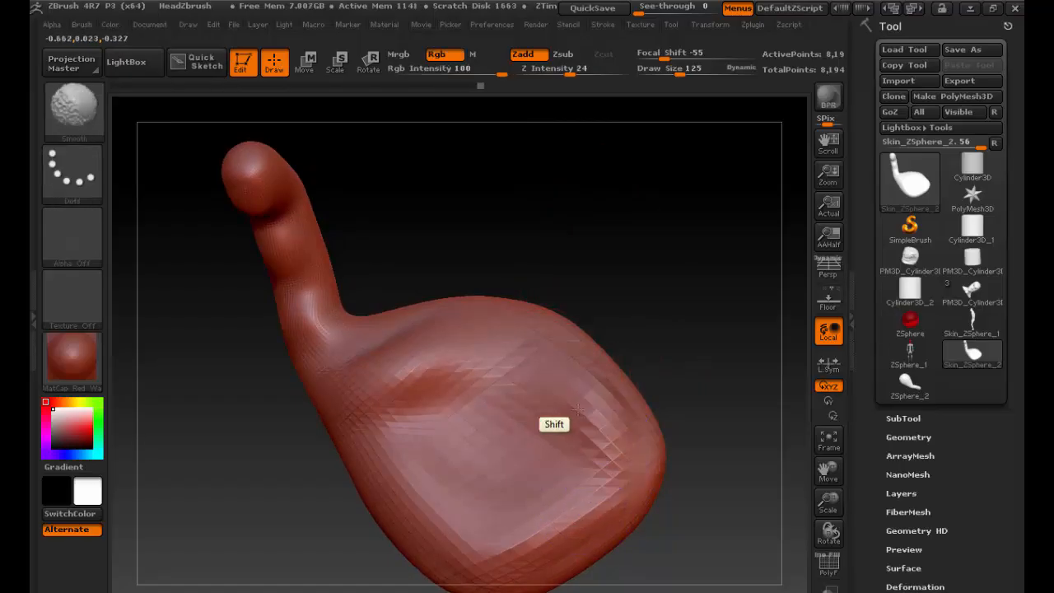
pyautogui.keyDown('shift'); pyautogui.moveTo(579, 410); pyautogui.dragTo(571, 357); pyautogui.keyUp('shift')
pyautogui.moveTo(691, 401)
pyautogui.keyDown('shift'); pyautogui.mouseDown()
pyautogui.moveTo(710, 289)
pyautogui.moveTo(713, 346)
pyautogui.moveTo(723, 321)
pyautogui.moveTo(552, 273)
pyautogui.moveTo(559, 286)
pyautogui.mouseUp(); pyautogui.keyUp('shift')
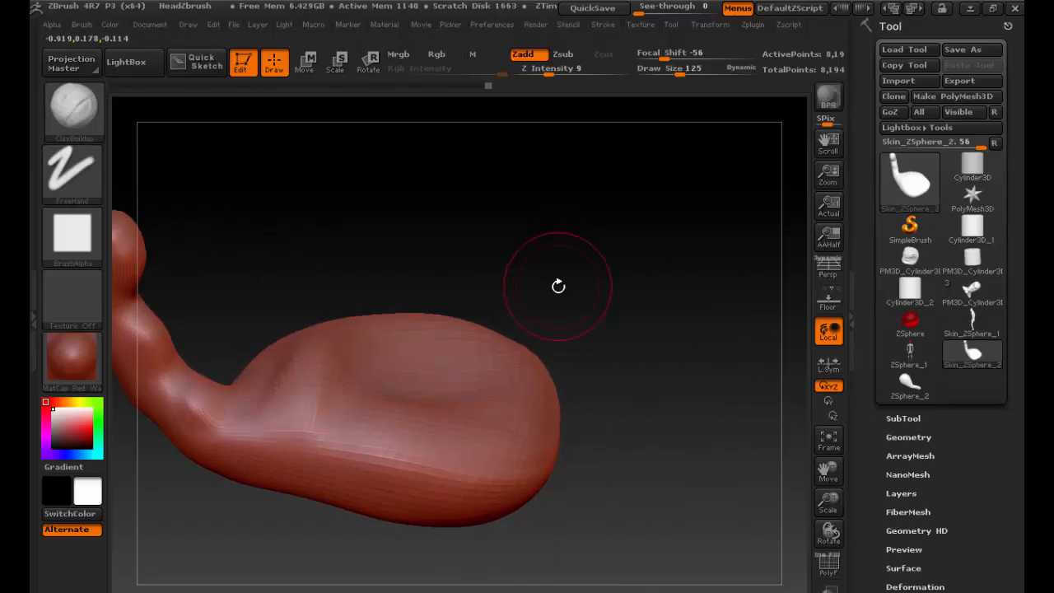
# Step: Switch to the Move brush and paint a mask across the wrist end of the palm
pyautogui.press('b')
pyautogui.press('m')
pyautogui.press('v')
pyautogui.moveTo(602, 322)
pyautogui.mouseDown()
pyautogui.moveTo(612, 358)
pyautogui.moveTo(563, 347)
pyautogui.mouseUp()
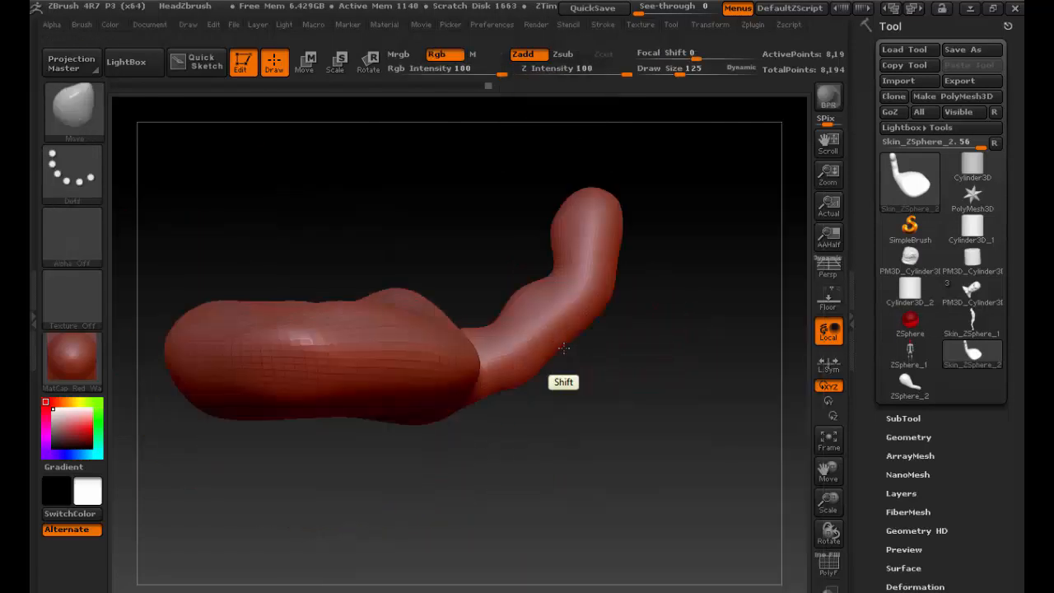
pyautogui.moveTo(452, 467)
pyautogui.keyDown('alt'); pyautogui.mouseDown()
pyautogui.moveTo(593, 454)
pyautogui.moveTo(487, 513)
pyautogui.moveTo(489, 527)
pyautogui.mouseUp(); pyautogui.keyUp('alt')
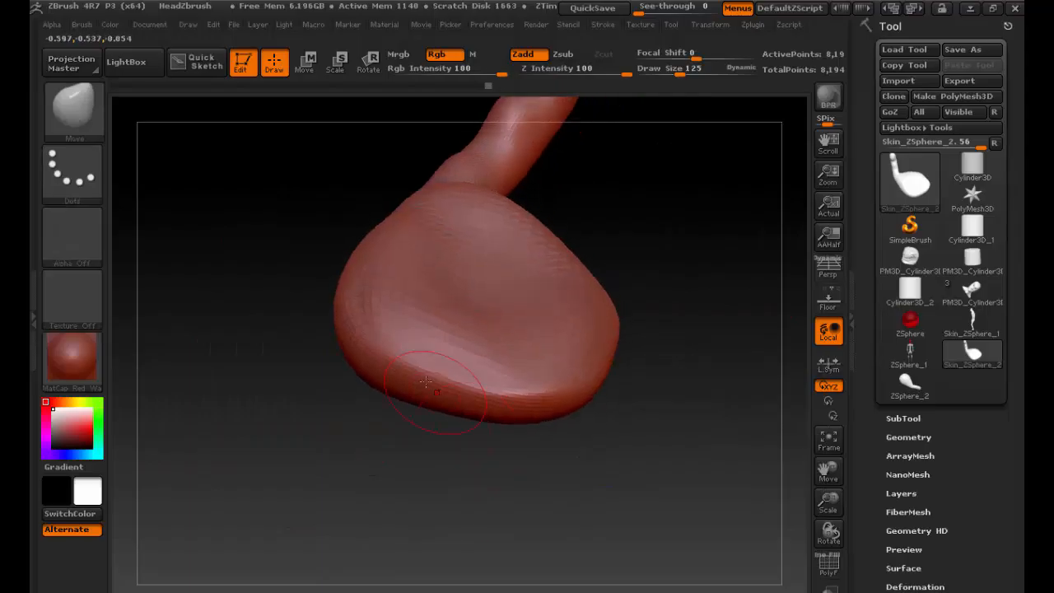
pyautogui.keyDown('shift'); pyautogui.moveTo(376, 435); pyautogui.dragTo(376, 459); pyautogui.keyUp('shift')
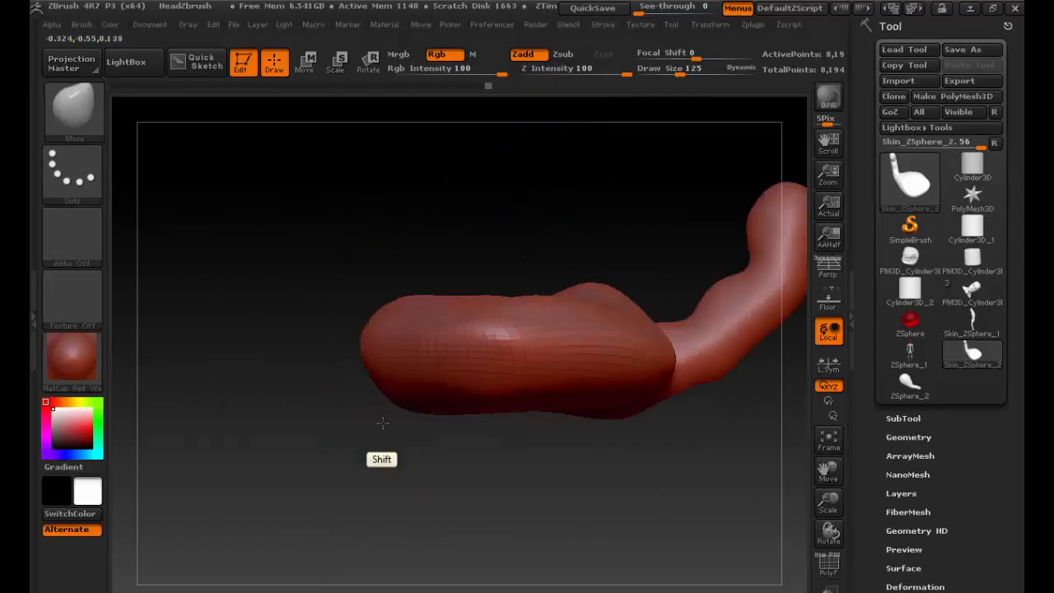
pyautogui.press('ctrl')
pyautogui.keyDown('ctrl'); pyautogui.moveTo(404, 335); pyautogui.dragTo(508, 326); pyautogui.keyUp('ctrl')
pyautogui.moveTo(405, 333)
pyautogui.keyDown('ctrl'); pyautogui.mouseDown()
pyautogui.moveTo(428, 349)
pyautogui.moveTo(524, 321)
pyautogui.mouseUp(); pyautogui.keyUp('ctrl')
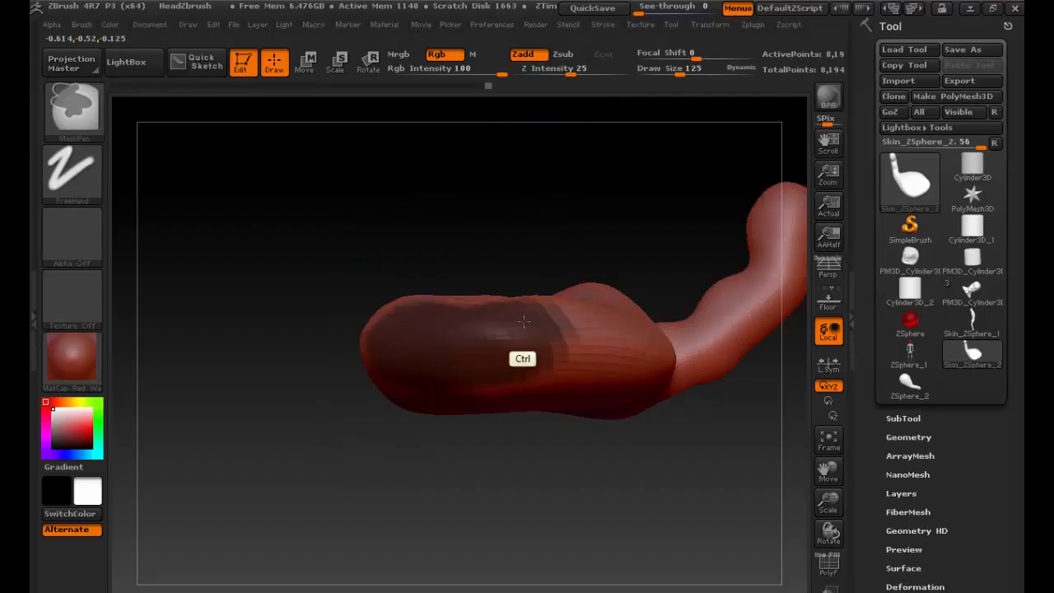
pyautogui.moveTo(424, 365)
pyautogui.keyDown('ctrl'); pyautogui.mouseDown()
pyautogui.moveTo(545, 352)
pyautogui.moveTo(568, 327)
pyautogui.mouseUp(); pyautogui.keyUp('ctrl')
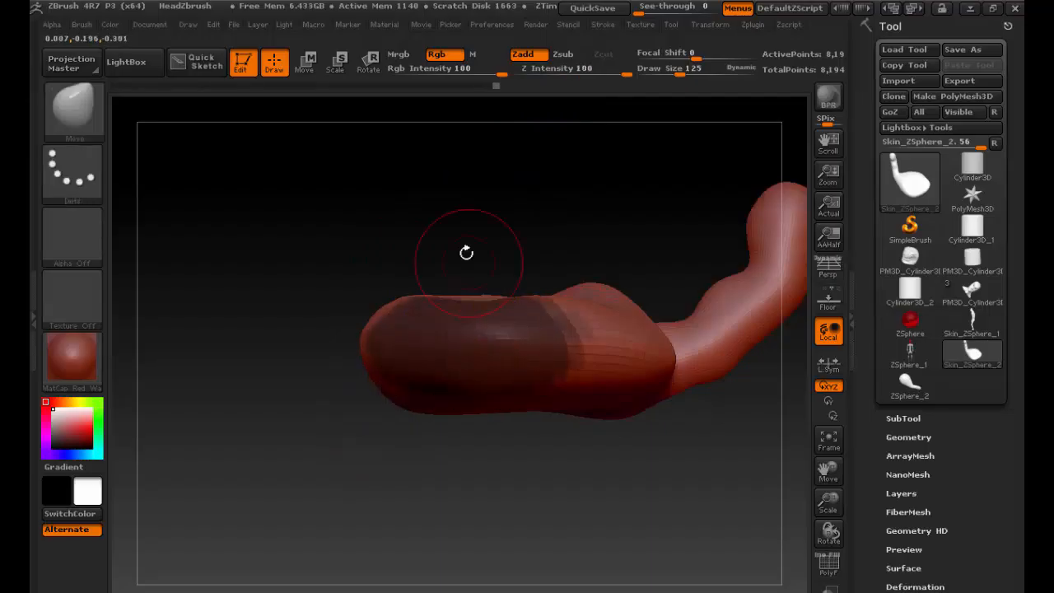
# Step: Extend and clean up the mask so it wraps evenly around the palm's wrist end on both the inner and outer sides
pyautogui.moveTo(467, 252)
pyautogui.mouseDown()
pyautogui.moveTo(505, 323)
pyautogui.moveTo(521, 257)
pyautogui.moveTo(527, 354)
pyautogui.moveTo(501, 365)
pyautogui.moveTo(516, 380)
pyautogui.mouseUp()
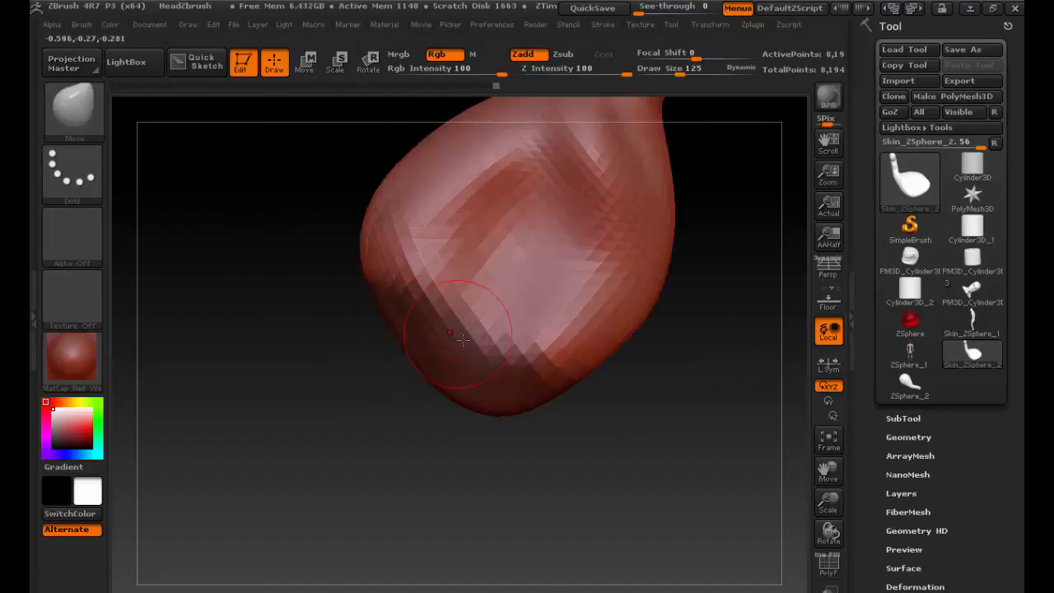
pyautogui.press('ctrl')
pyautogui.hotkey('ctrl', 'shift')
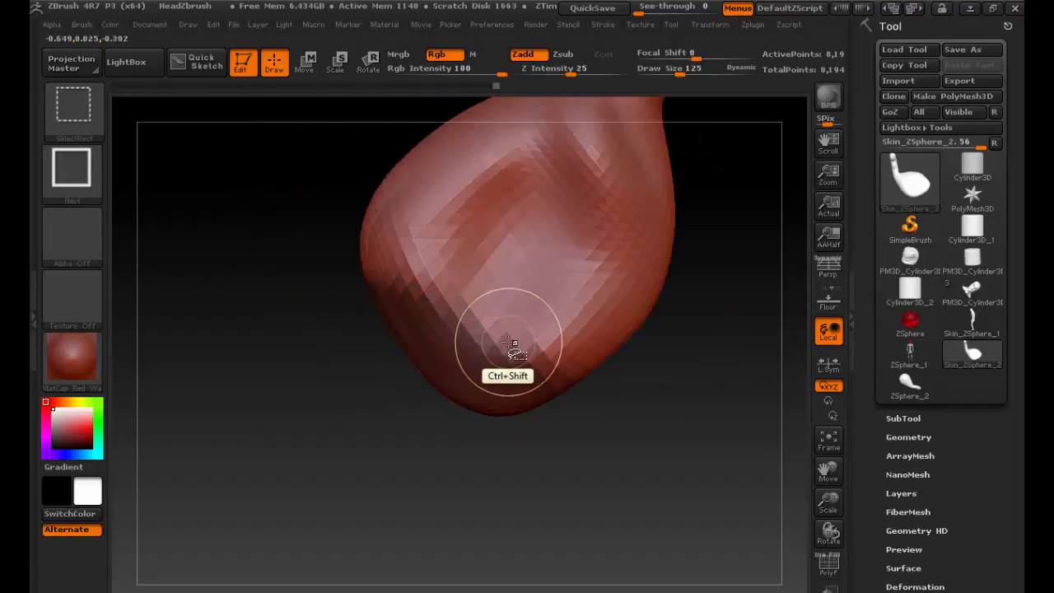
pyautogui.press('ctrl')
pyautogui.hotkey('ctrl', 'alt')
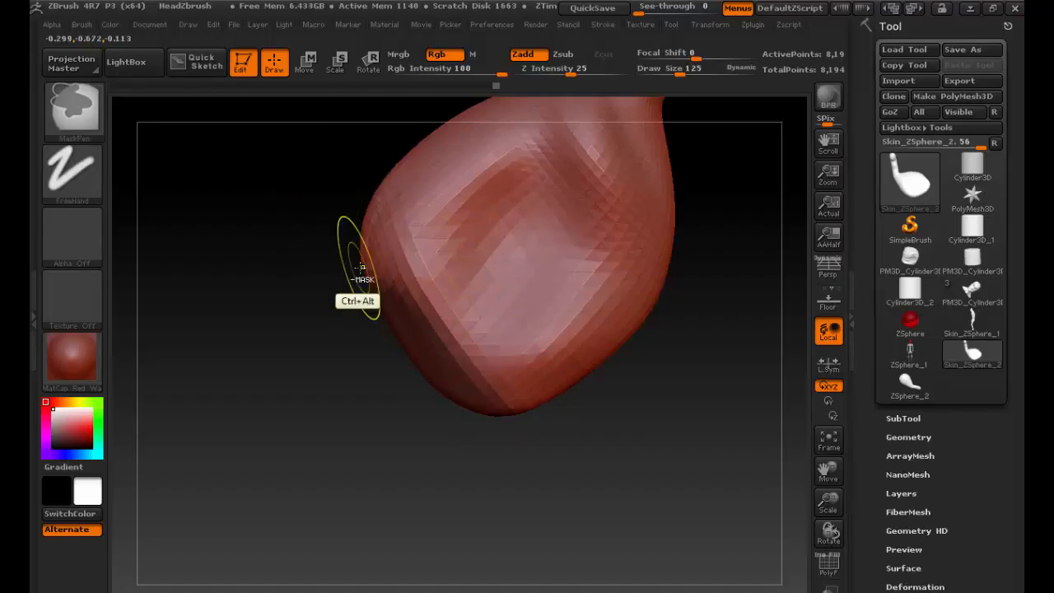
pyautogui.press('ctrl')
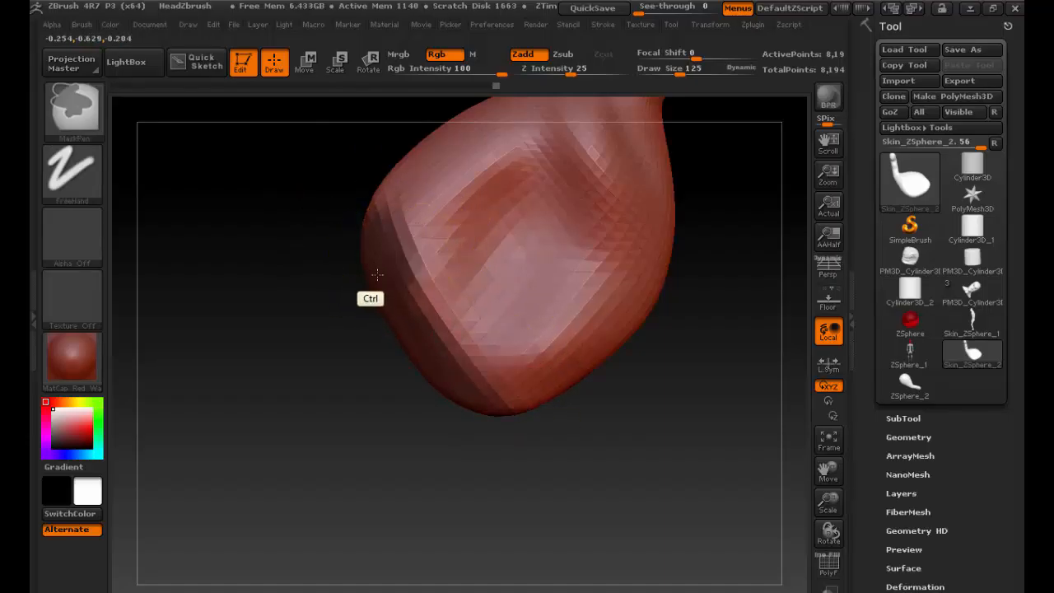
pyautogui.moveTo(598, 450)
pyautogui.mouseDown()
pyautogui.moveTo(565, 432)
pyautogui.moveTo(558, 262)
pyautogui.moveTo(511, 296)
pyautogui.moveTo(453, 316)
pyautogui.moveTo(445, 433)
pyautogui.moveTo(458, 313)
pyautogui.mouseUp()
pyautogui.hotkey('ctrl', 'alt')
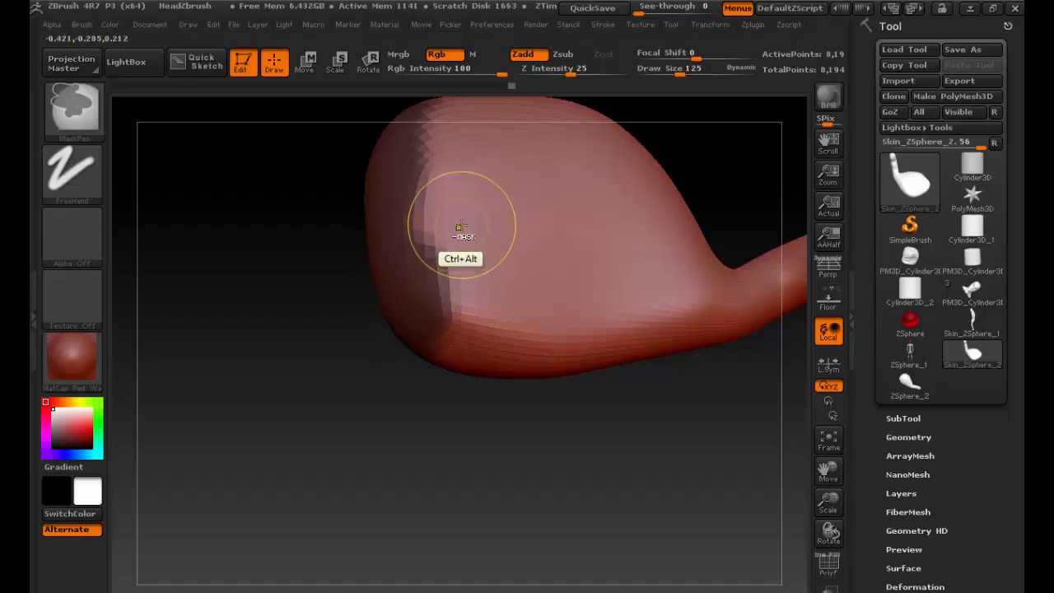
pyautogui.moveTo(454, 426)
pyautogui.mouseDown()
pyautogui.moveTo(458, 117)
pyautogui.moveTo(445, 297)
pyautogui.moveTo(412, 206)
pyautogui.moveTo(389, 326)
pyautogui.mouseUp()
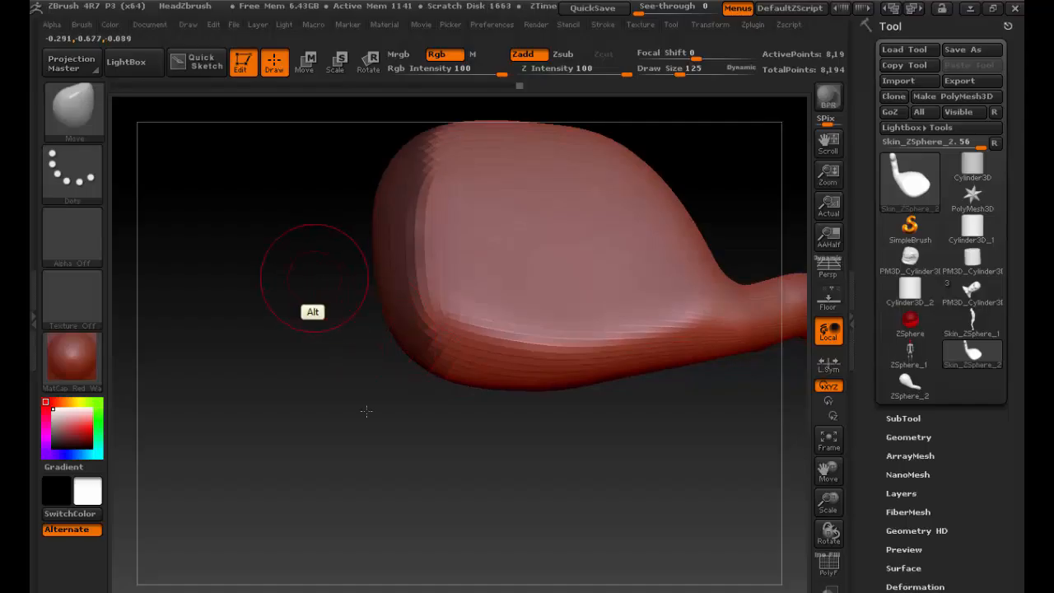
# Step: Set the Move brush's draw size to 342 and invert the mask so only the wrist end remains editable
pyautogui.moveTo(314, 279); pyautogui.dragTo(359, 346)
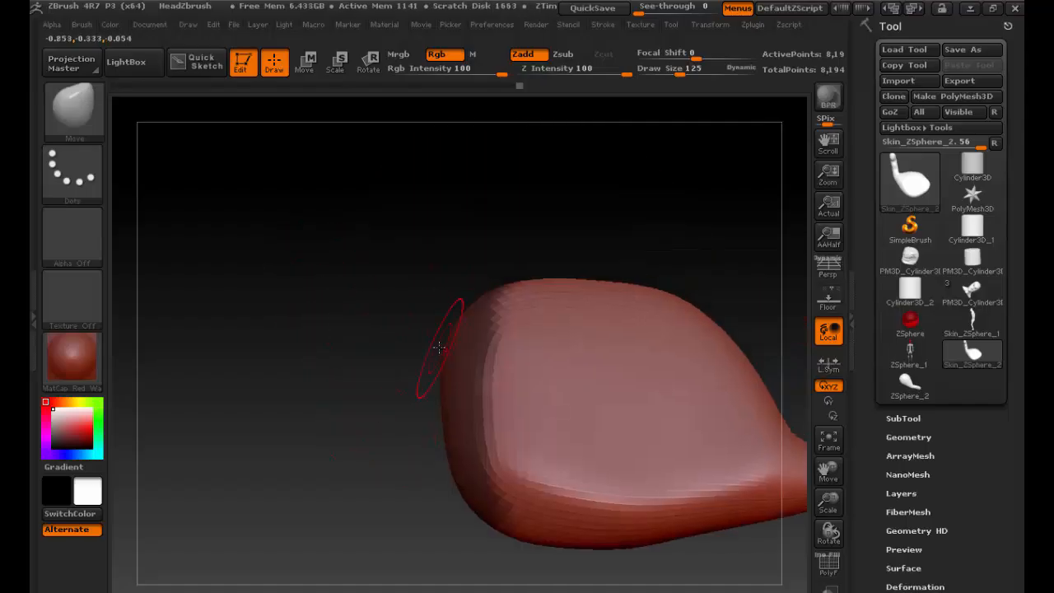
pyautogui.press('s')
pyautogui.moveTo(429, 354)
pyautogui.mouseDown()
pyautogui.moveTo(453, 355)
pyautogui.moveTo(289, 393)
pyautogui.moveTo(282, 367)
pyautogui.moveTo(538, 210)
pyautogui.moveTo(411, 418)
pyautogui.moveTo(452, 227)
pyautogui.moveTo(393, 421)
pyautogui.moveTo(417, 275)
pyautogui.mouseUp()
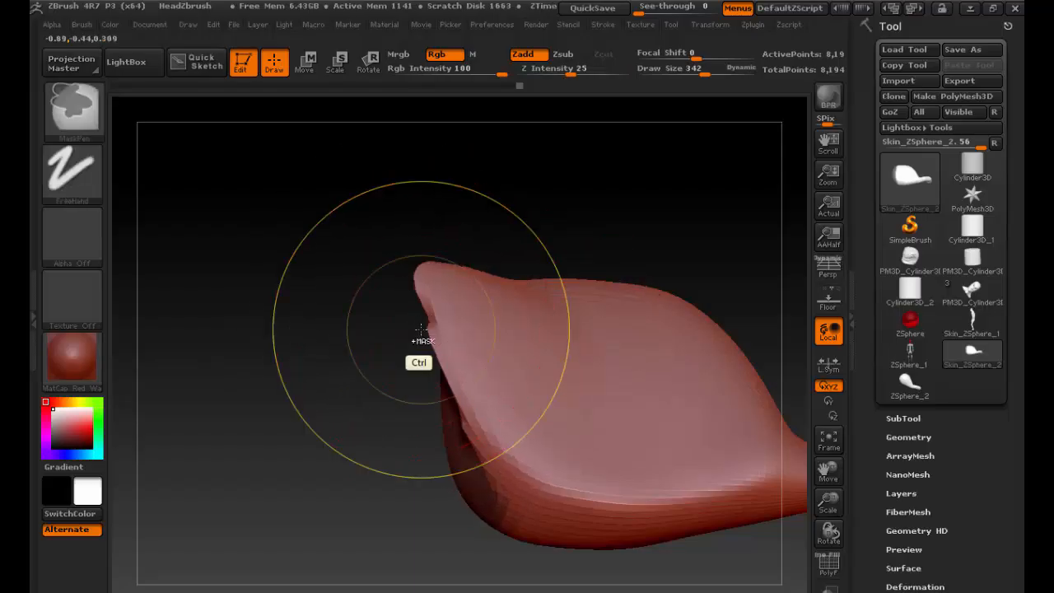
pyautogui.hotkey('ctrl', 'z')
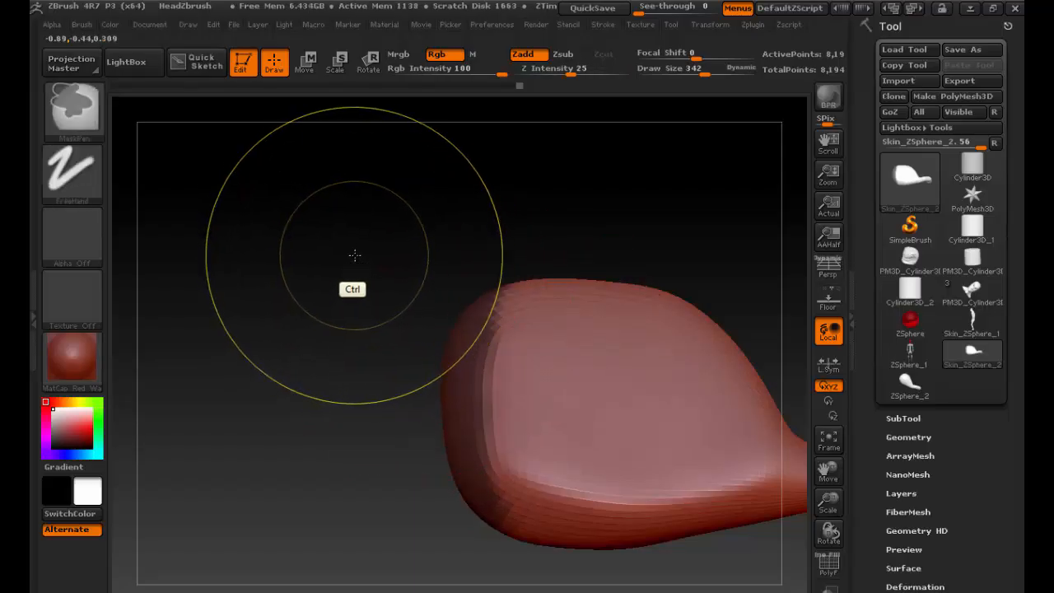
pyautogui.keyDown('ctrl'); pyautogui.click(354, 255); pyautogui.keyUp('ctrl')
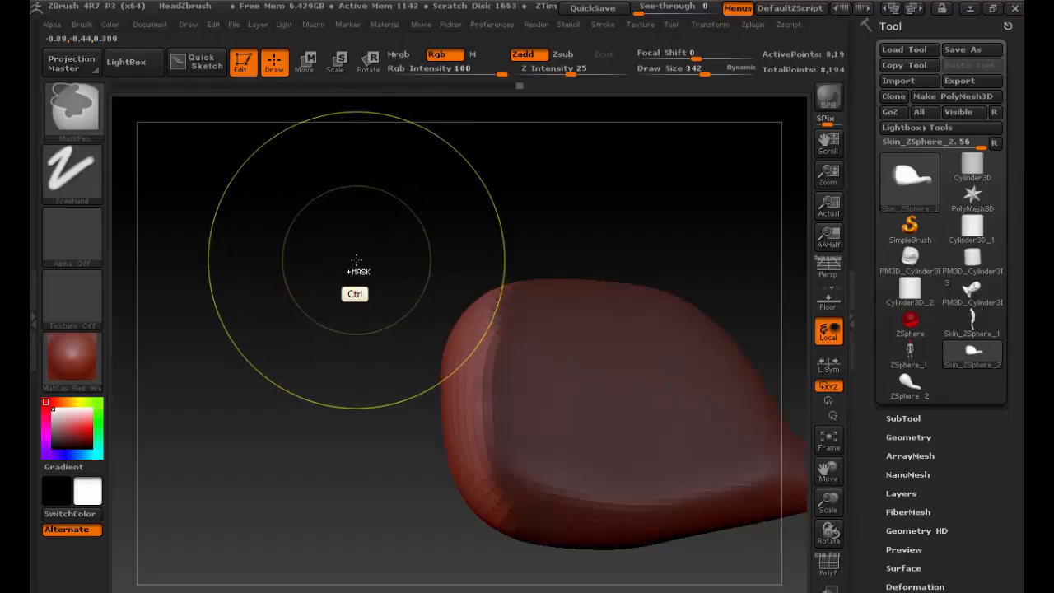
# Step: Pull the unmasked wrist end outward from the palm across its full width with the Move brush to form a forearm stub
pyautogui.moveTo(441, 399); pyautogui.dragTo(259, 380)
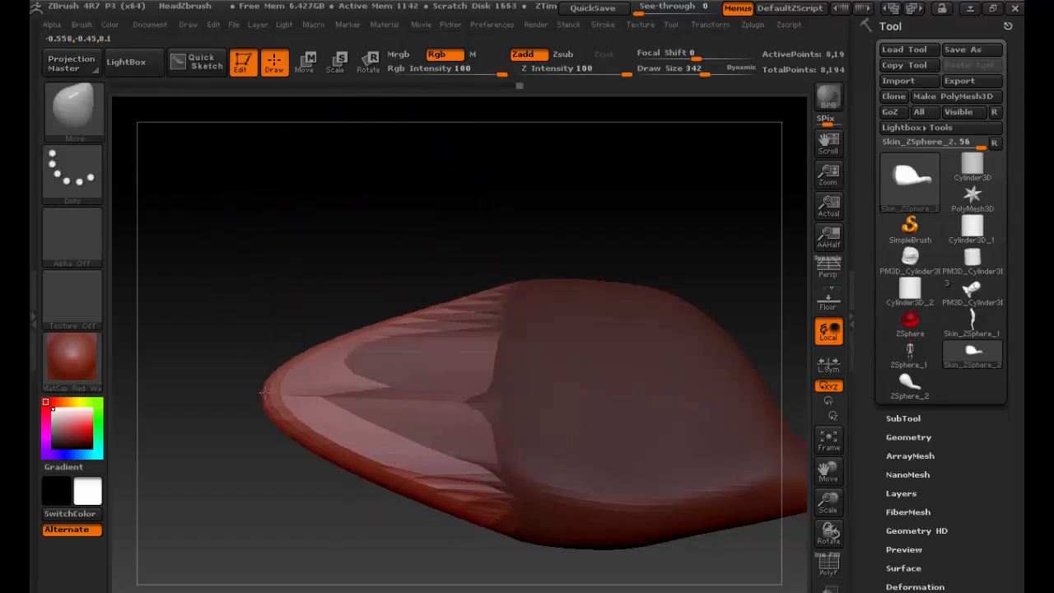
pyautogui.moveTo(445, 306); pyautogui.dragTo(276, 301)
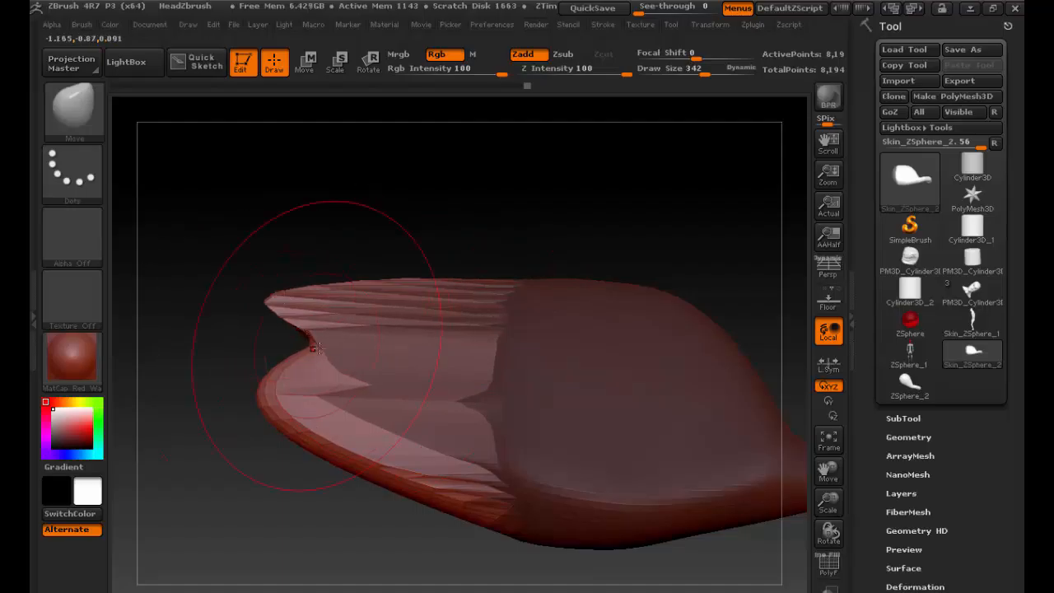
pyautogui.moveTo(416, 447); pyautogui.dragTo(367, 443)
pyautogui.moveTo(464, 485)
pyautogui.mouseDown()
pyautogui.moveTo(267, 513)
pyautogui.moveTo(256, 504)
pyautogui.mouseUp()
pyautogui.moveTo(315, 445); pyautogui.dragTo(185, 430)
pyautogui.press('shift')
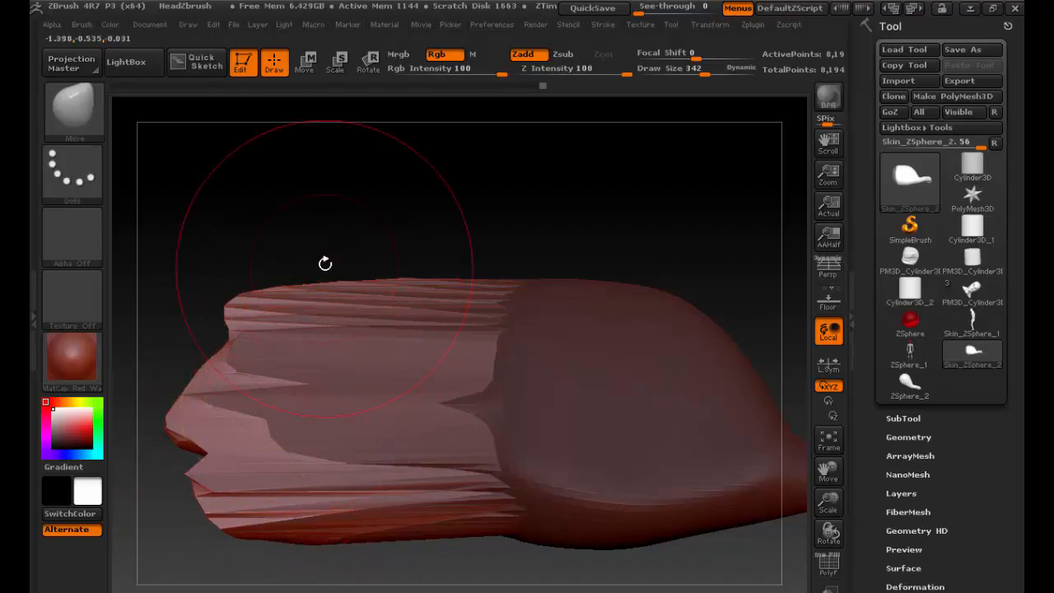
# Step: Undo the Move brush stretches on the unmasked end of the mesh to restore its rounded shape
pyautogui.moveTo(331, 262); pyautogui.dragTo(331, 156)
pyautogui.hotkey('ctrl', 'z')
pyautogui.hotkey('ctrl', 'z')
pyautogui.hotkey('ctrl', 'z')
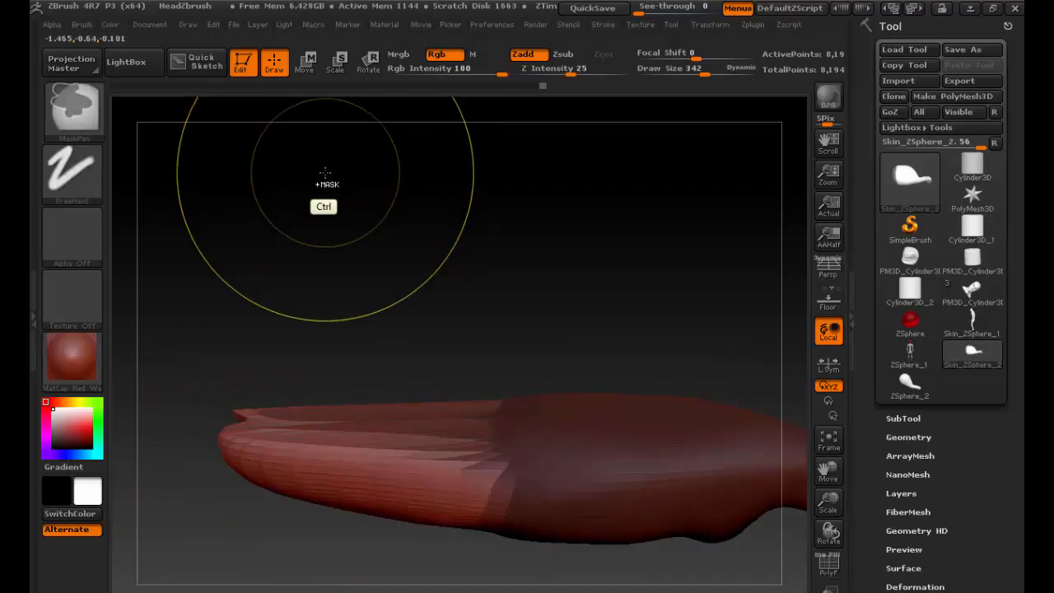
pyautogui.hotkey('ctrl', 'z')
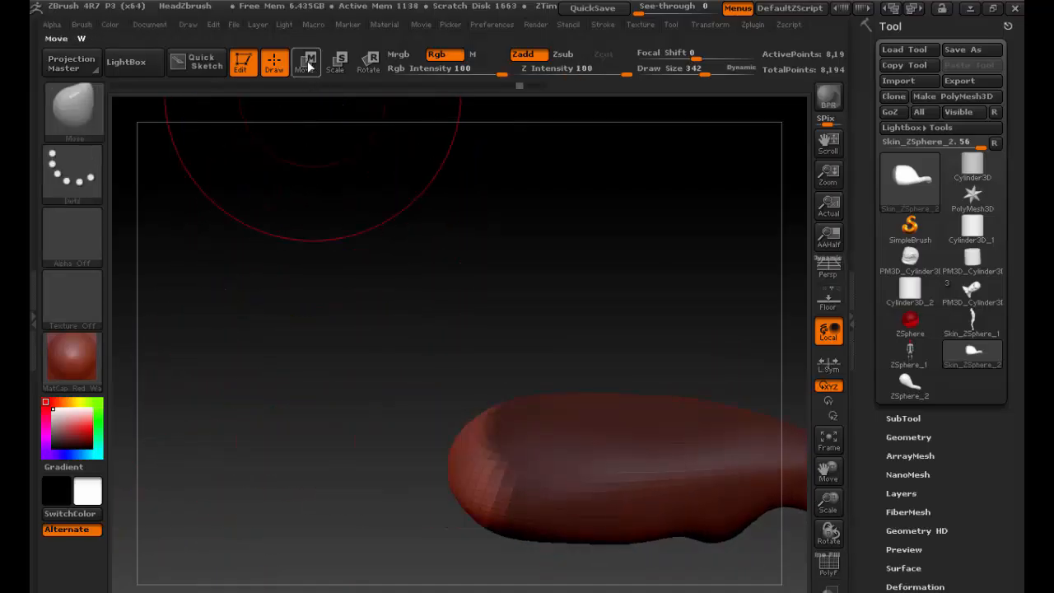
# Step: Extend the unmasked end outward with Transpose Move, using an action line about 1.1 units long drawn from that end across the masked body
pyautogui.click(307, 62)
pyautogui.keyDown('shift'); pyautogui.moveTo(438, 298); pyautogui.dragTo(445, 402); pyautogui.keyUp('shift')
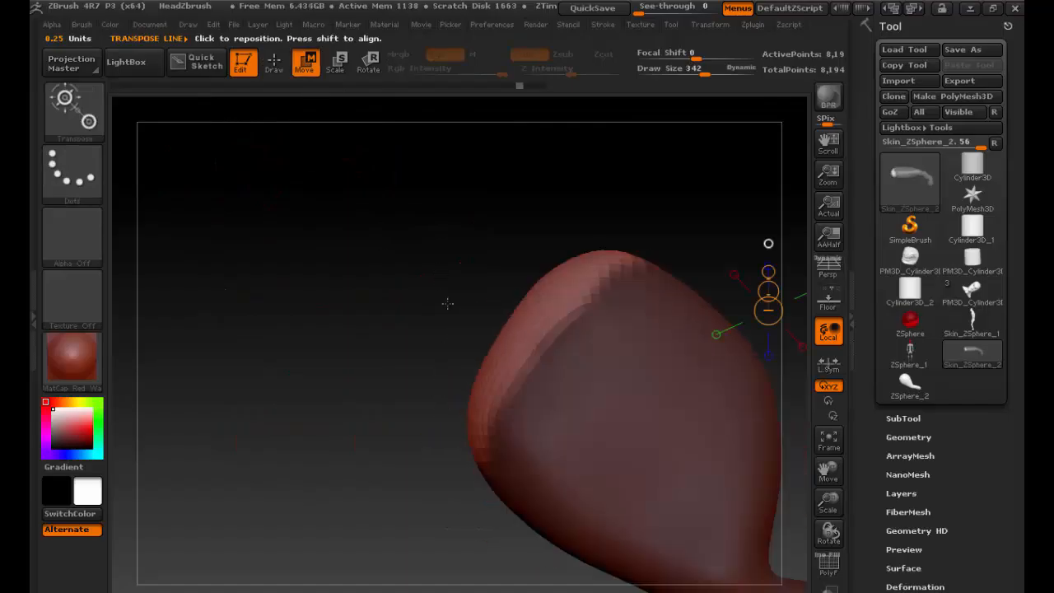
pyautogui.keyDown('alt'); pyautogui.moveTo(447, 304); pyautogui.dragTo(337, 337); pyautogui.keyUp('alt')
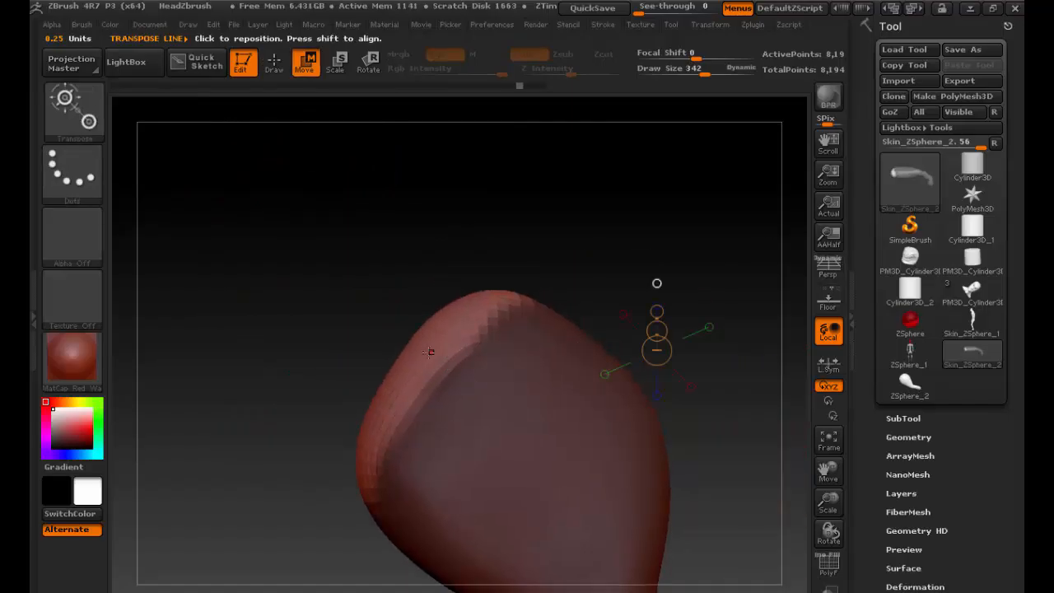
pyautogui.moveTo(430, 352); pyautogui.dragTo(601, 509)
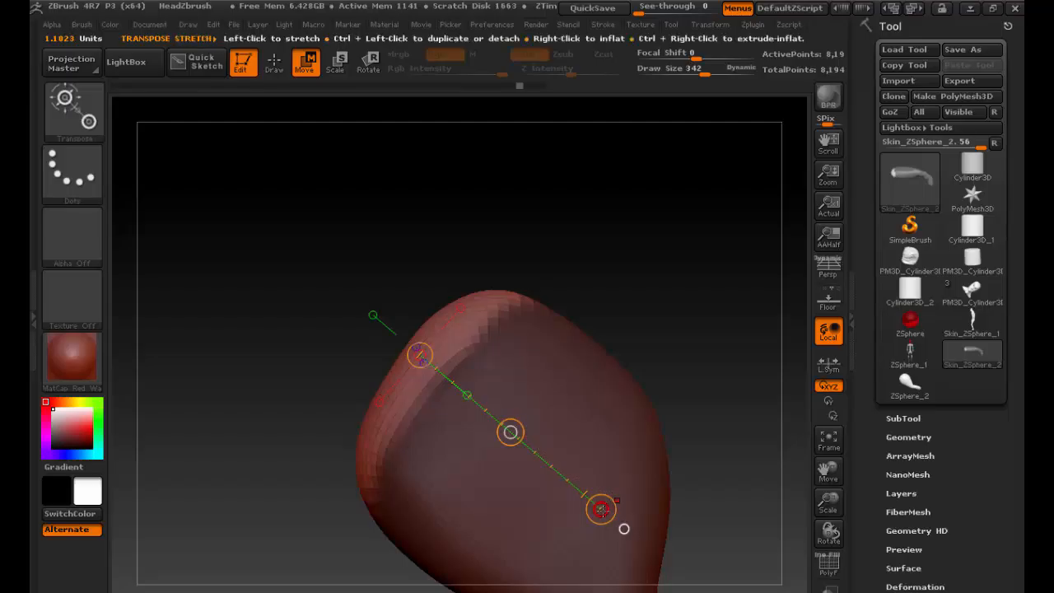
pyautogui.moveTo(602, 509); pyautogui.dragTo(420, 354)
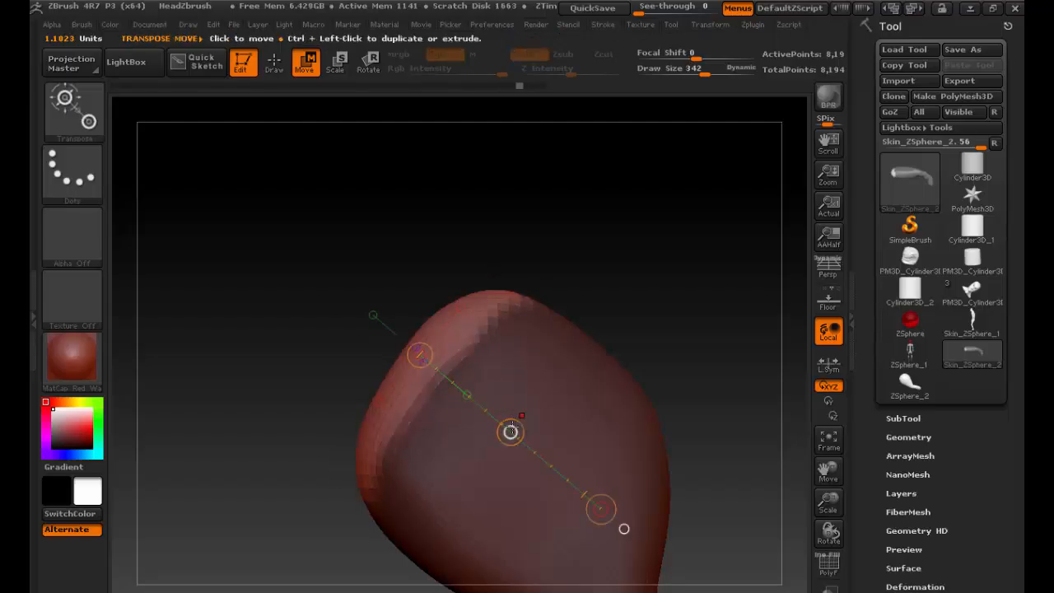
pyautogui.moveTo(511, 432); pyautogui.dragTo(370, 302)
# Step: Return to Draw mode and clear the mask from the mesh
pyautogui.press('q')
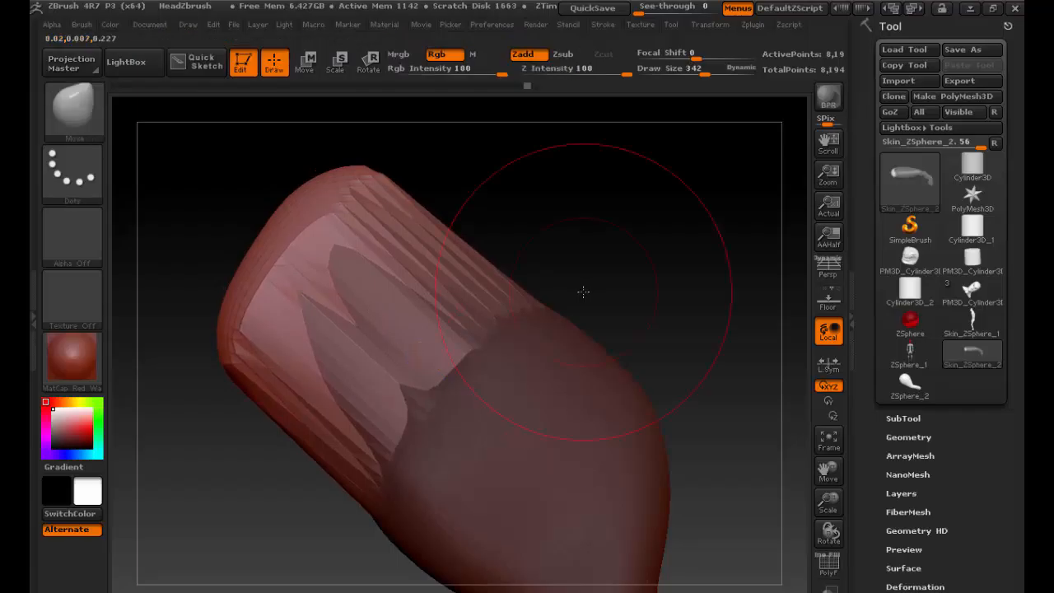
pyautogui.moveTo(610, 299)
pyautogui.mouseDown()
pyautogui.moveTo(607, 205)
pyautogui.moveTo(605, 267)
pyautogui.moveTo(651, 307)
pyautogui.moveTo(691, 383)
pyautogui.mouseUp()
pyautogui.press('ctrl')
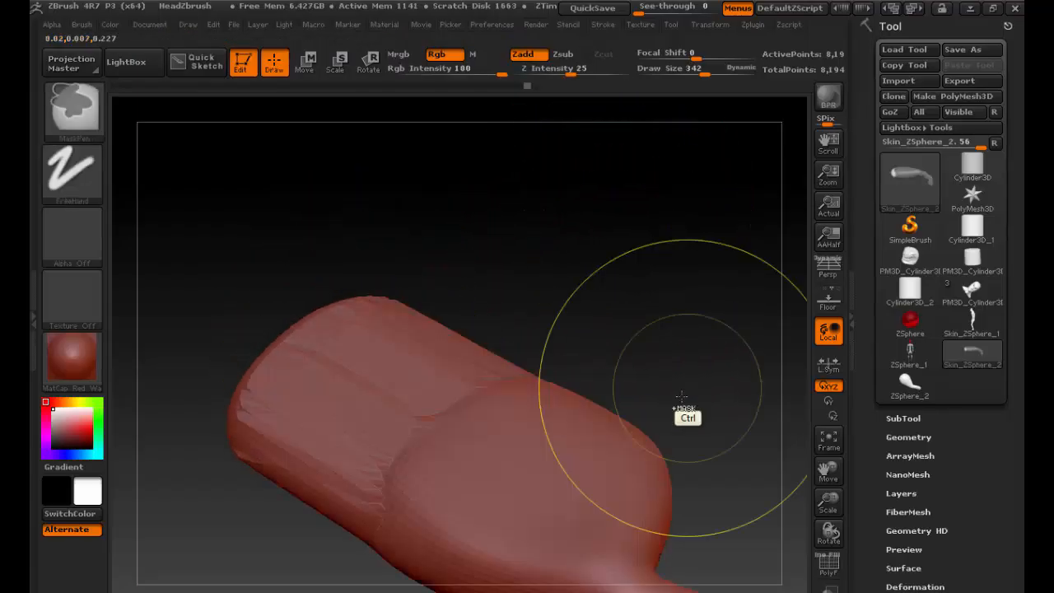
pyautogui.moveTo(643, 324)
pyautogui.keyDown('alt'); pyautogui.mouseDown()
pyautogui.moveTo(577, 316)
pyautogui.moveTo(565, 283)
pyautogui.mouseUp(); pyautogui.keyUp('alt')
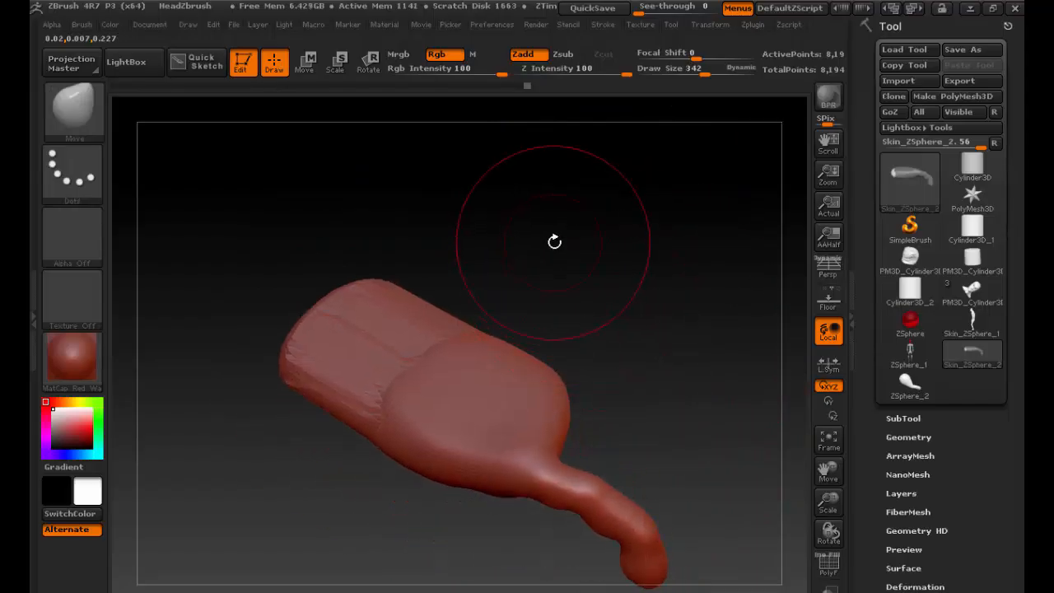
# Step: Set the draw size to 179 and try pulling the stretched area's surface with the Move brush
pyautogui.press('s')
pyautogui.moveTo(420, 336); pyautogui.dragTo(399, 338)
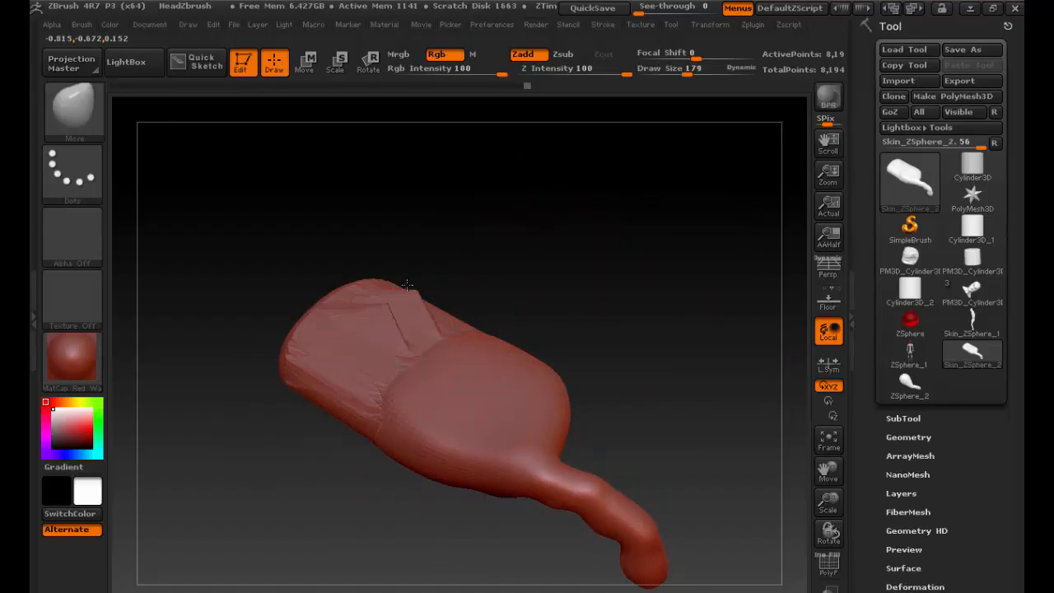
pyautogui.moveTo(398, 289); pyautogui.dragTo(402, 285)
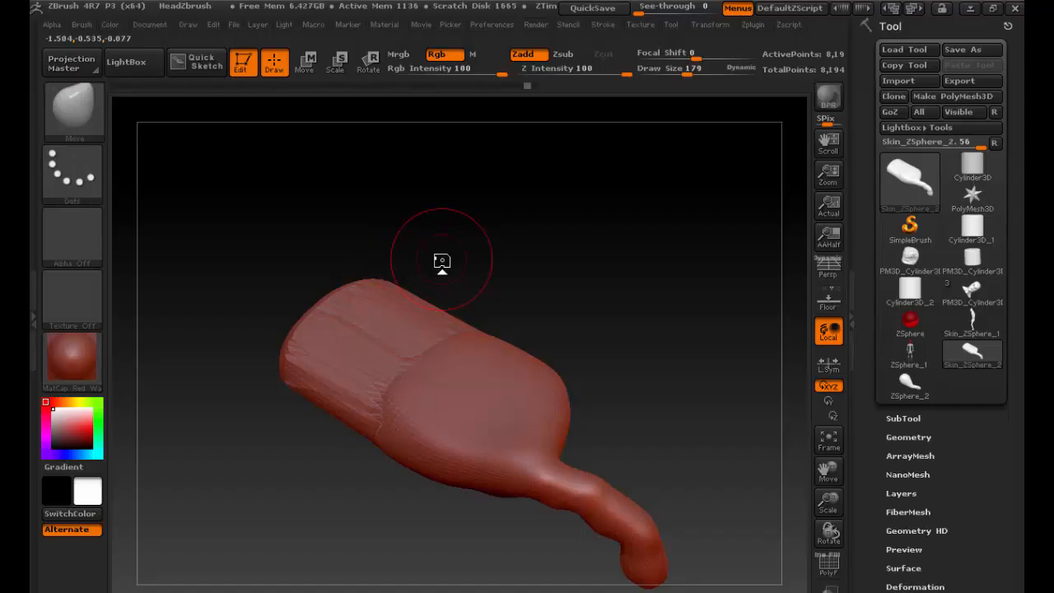
# Step: Try dividing the mesh once more and inspect the stretched area's polygons up close with PolyFrame
pyautogui.hotkey('ctrl', 'd')
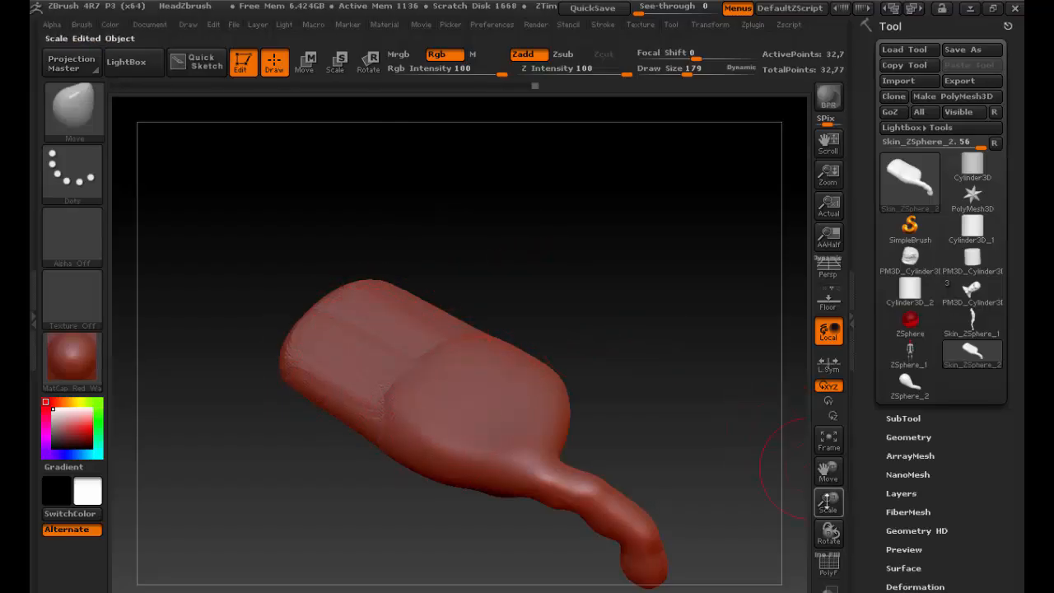
pyautogui.click(832, 566)
pyautogui.keyDown('alt'); pyautogui.moveTo(447, 286); pyautogui.dragTo(791, 294); pyautogui.keyUp('alt')
pyautogui.keyDown('alt'); pyautogui.moveTo(718, 214); pyautogui.dragTo(587, 173); pyautogui.keyUp('alt')
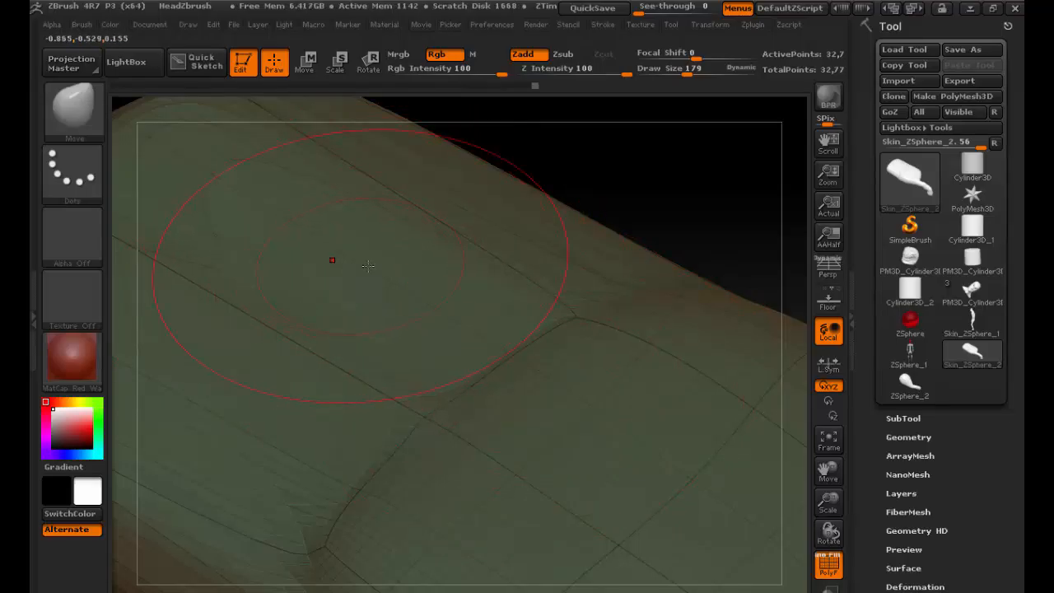
pyautogui.click(835, 573)
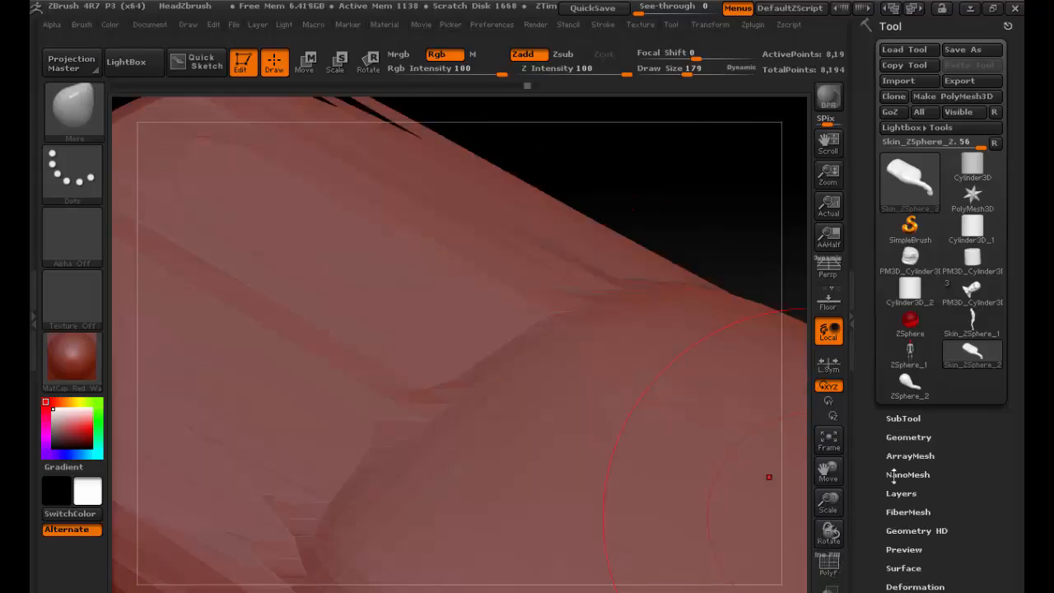
# Step: Open the DynaMesh settings in the Geometry options and set the resolution to 256
pyautogui.click(908, 437)
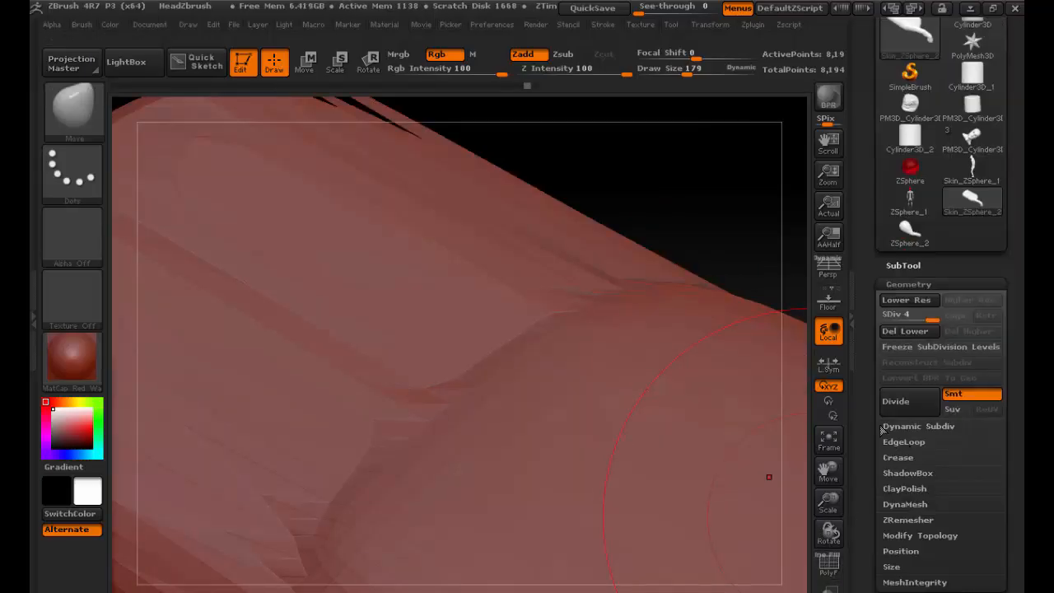
pyautogui.moveTo(870, 431); pyautogui.dragTo(878, 333)
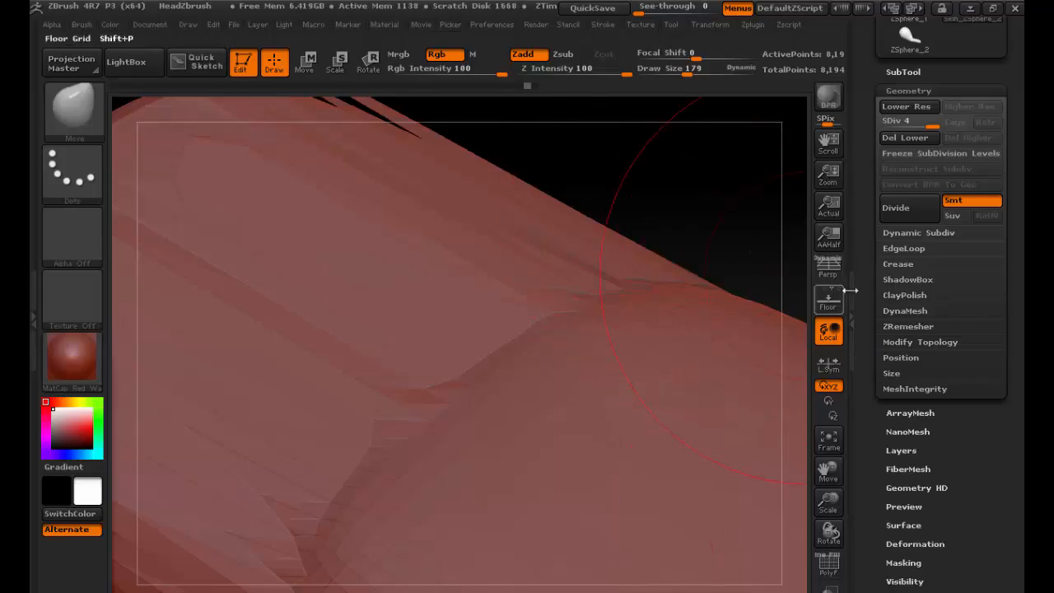
pyautogui.click(902, 311)
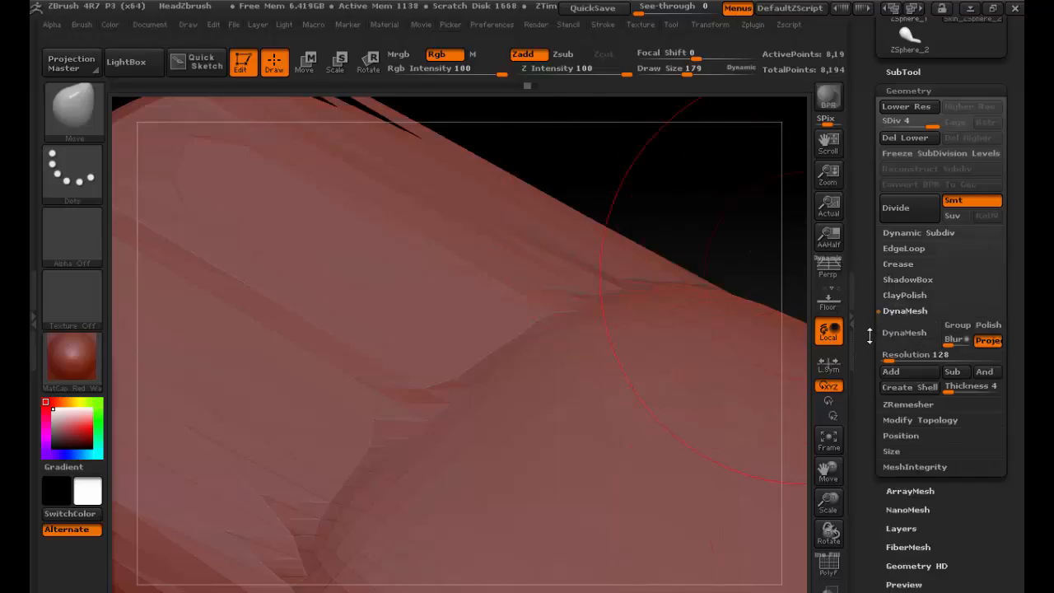
pyautogui.moveTo(871, 338); pyautogui.dragTo(866, 304)
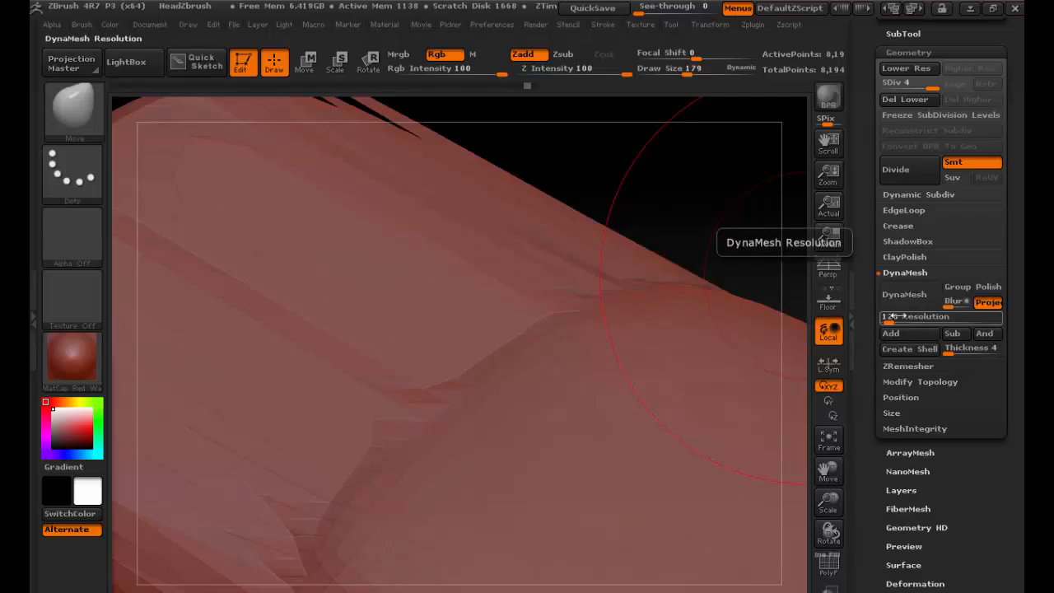
pyautogui.click(890, 316)
pyautogui.write('384')
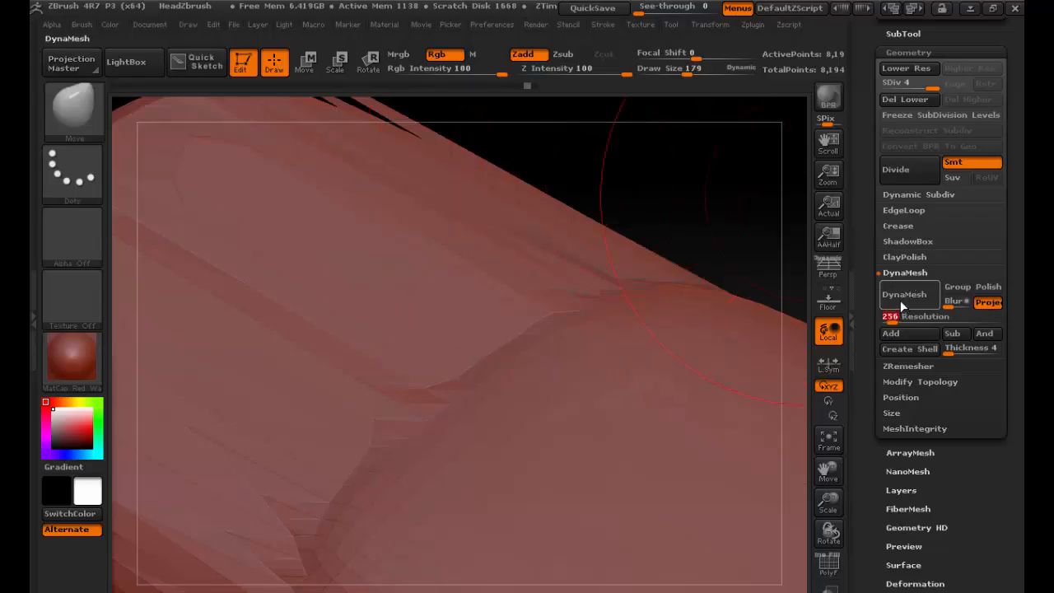
# Step: Try converting the mesh to DynaMesh at resolution 256 with its subdivision levels frozen, and undo the conversion
pyautogui.click(905, 294)
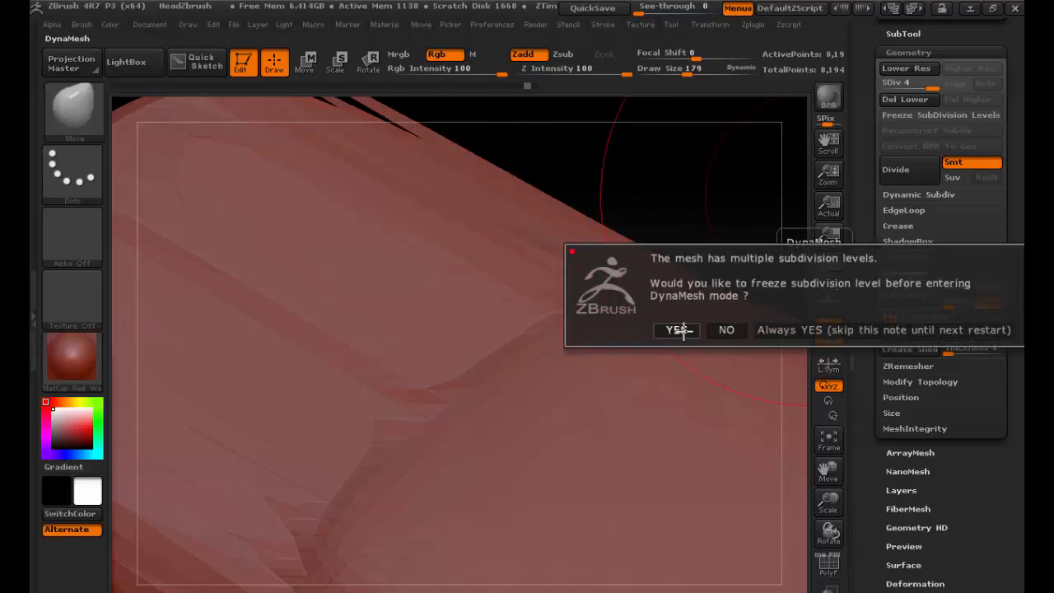
pyautogui.click(677, 330)
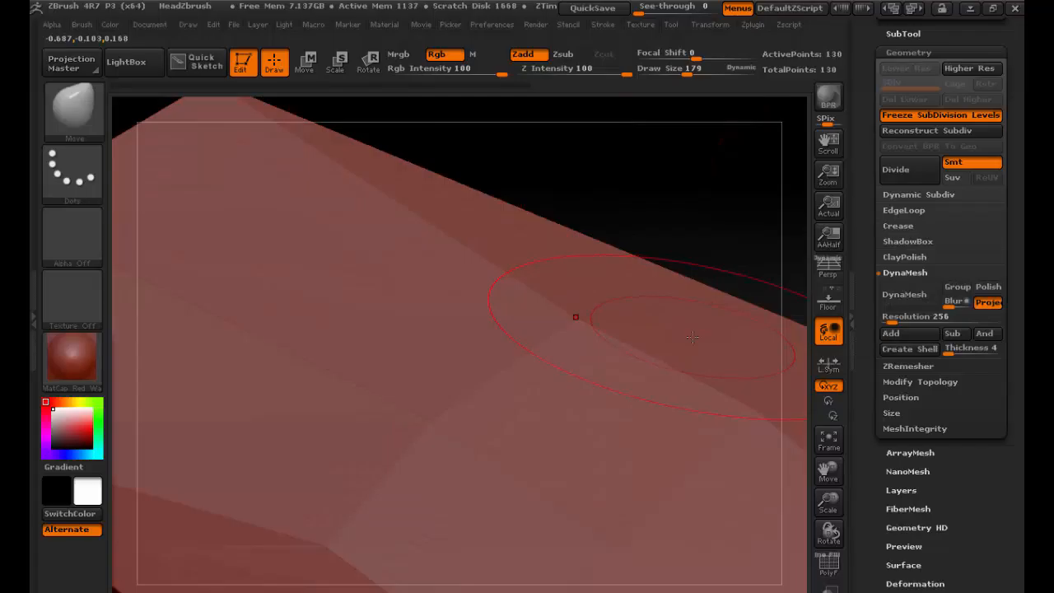
pyautogui.press('f')
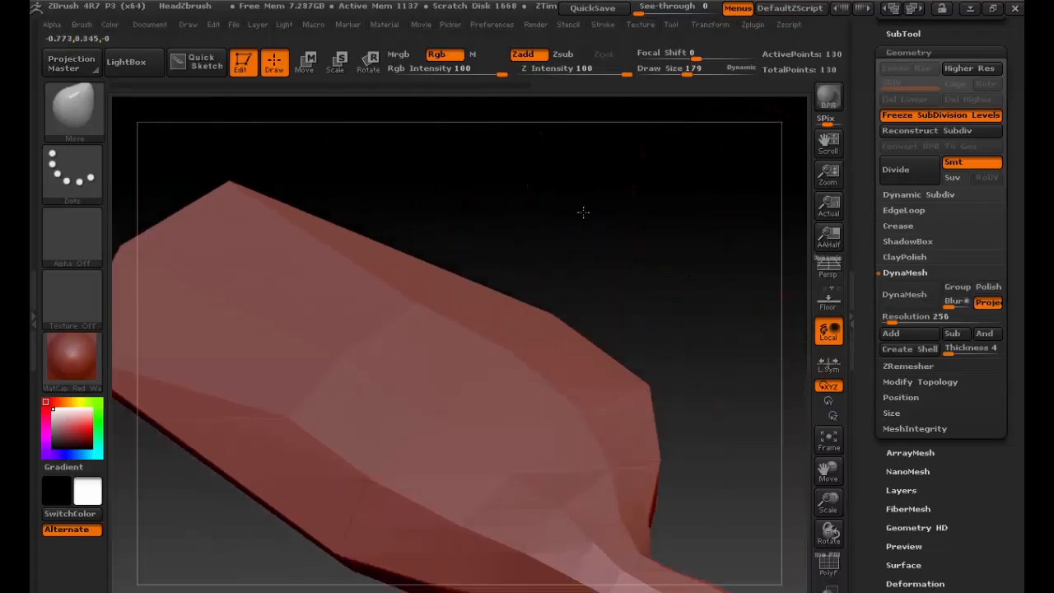
pyautogui.moveTo(536, 287); pyautogui.dragTo(631, 278)
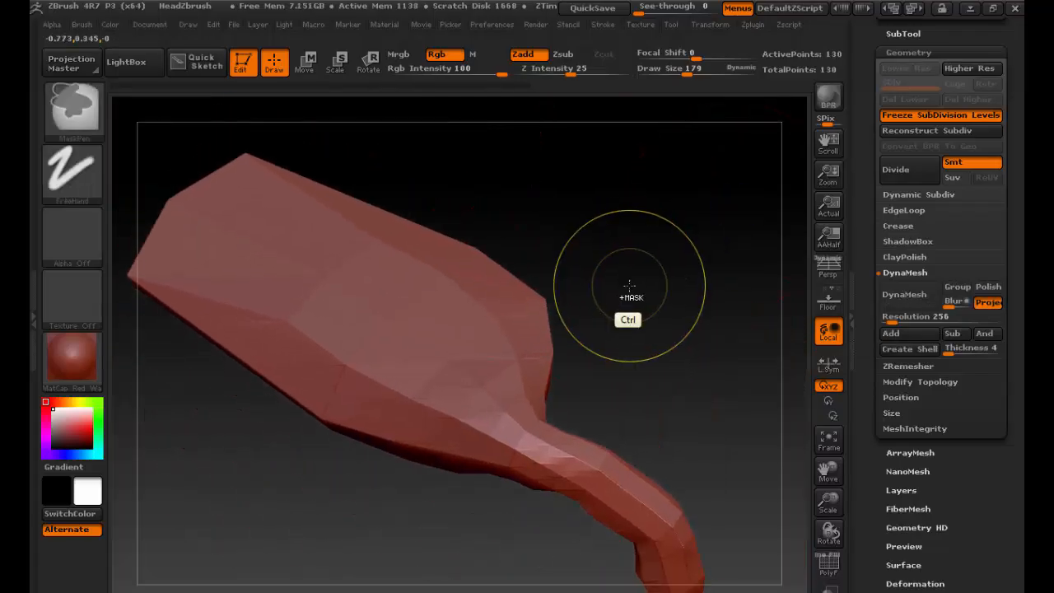
pyautogui.hotkey('ctrl', 'z')
# Step: Try the DynaMesh conversion again at resolution 128, freezing the subdivision levels, and return to the subdivided mesh
pyautogui.click(904, 294)
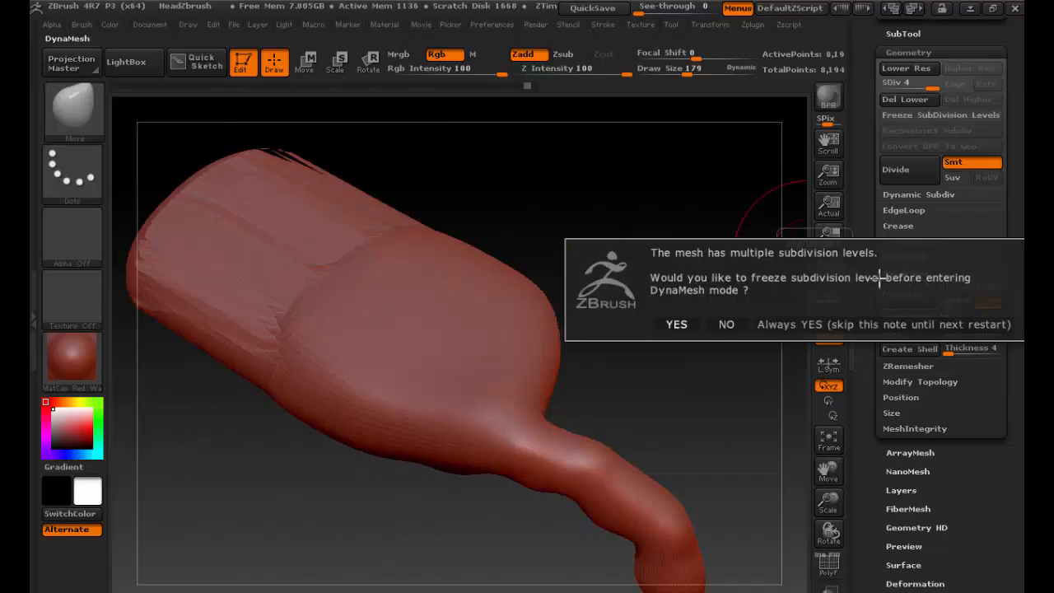
pyautogui.click(675, 325)
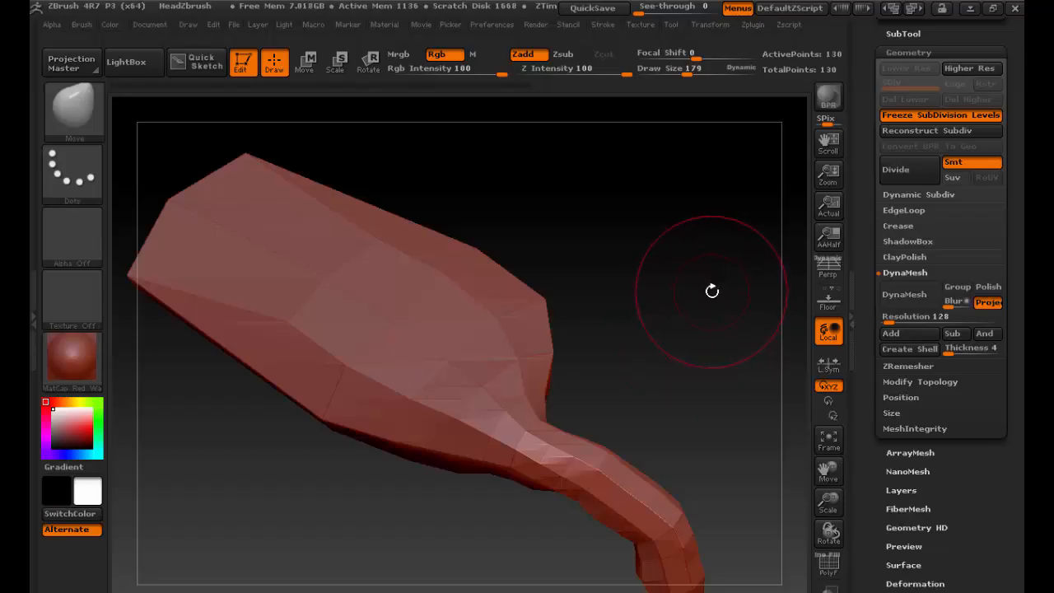
pyautogui.hotkey('ctrl', 'd')
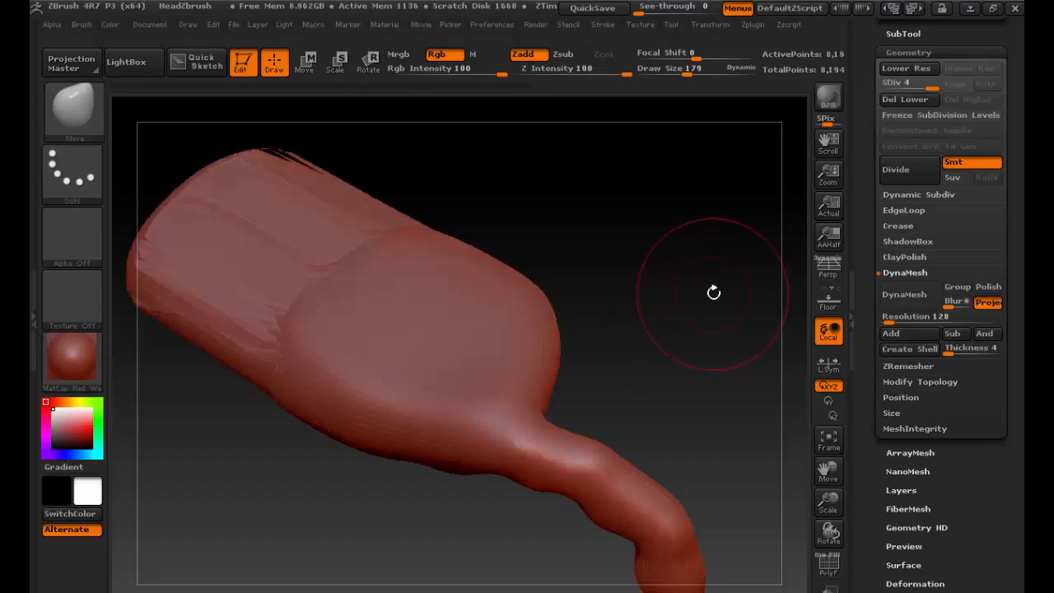
# Step: Delete the lower subdivision levels and convert the mesh to DynaMesh at resolution 128
pyautogui.scroll(3, 876, 224)
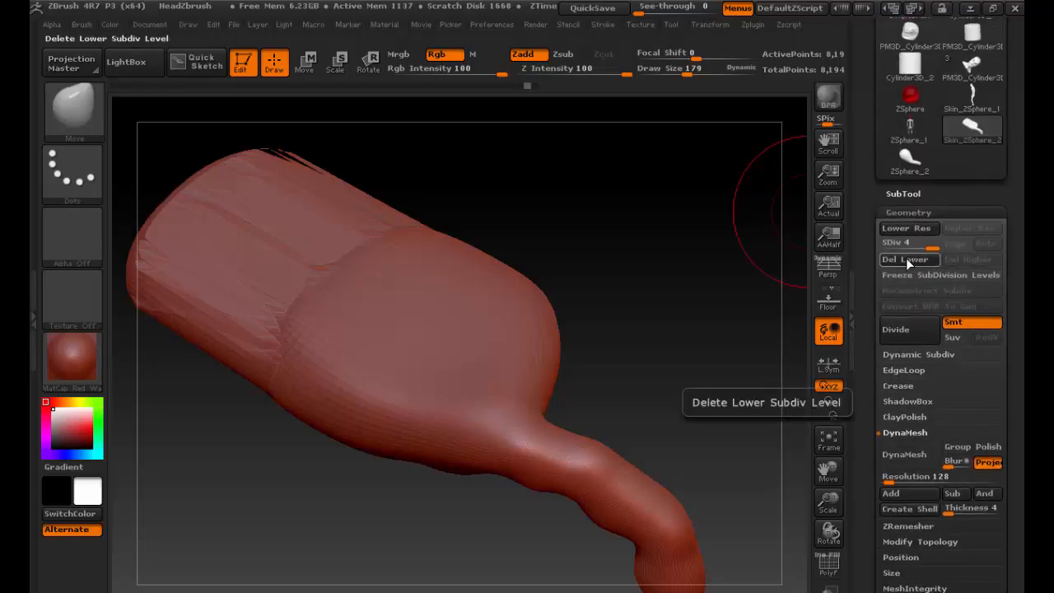
pyautogui.click(909, 262)
pyautogui.scroll(-5, 877, 229)
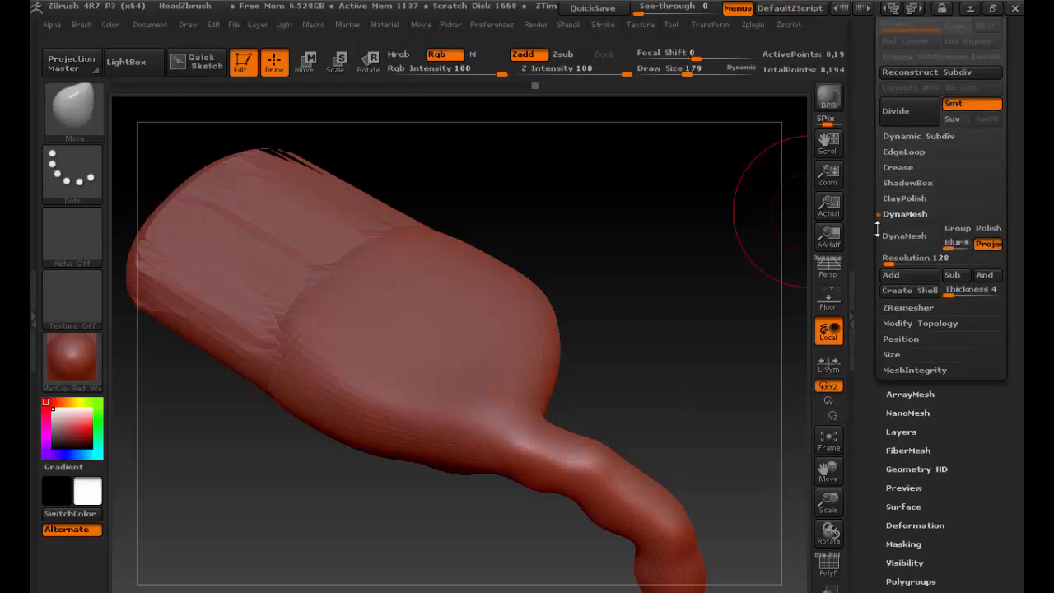
pyautogui.click(904, 248)
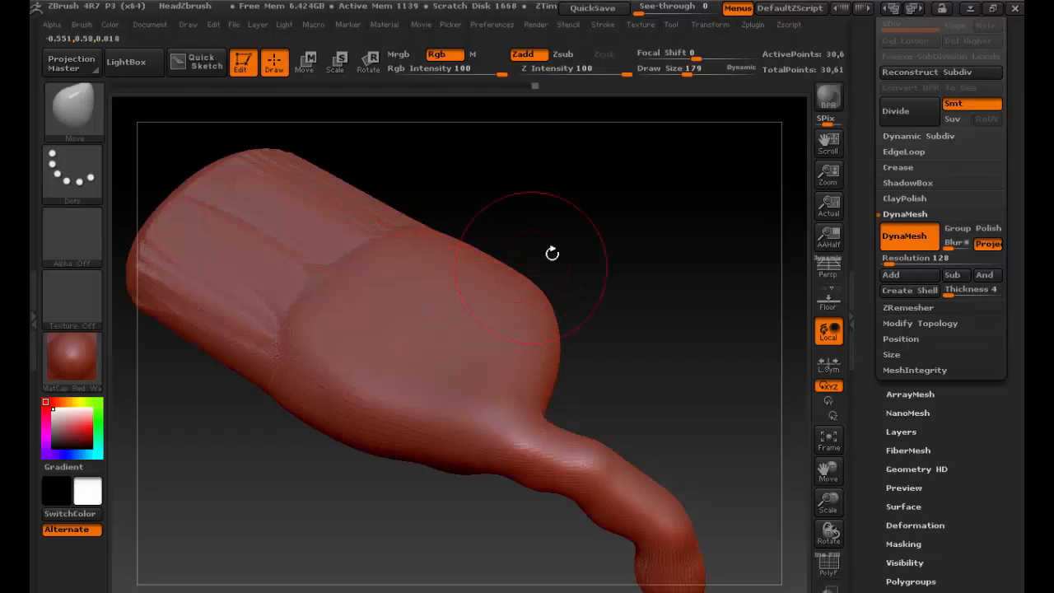
# Step: Sculpt short ClayBuildup test strokes at draw size 55, one on the extended area and one on the original body
pyautogui.moveTo(588, 201); pyautogui.dragTo(560, 329)
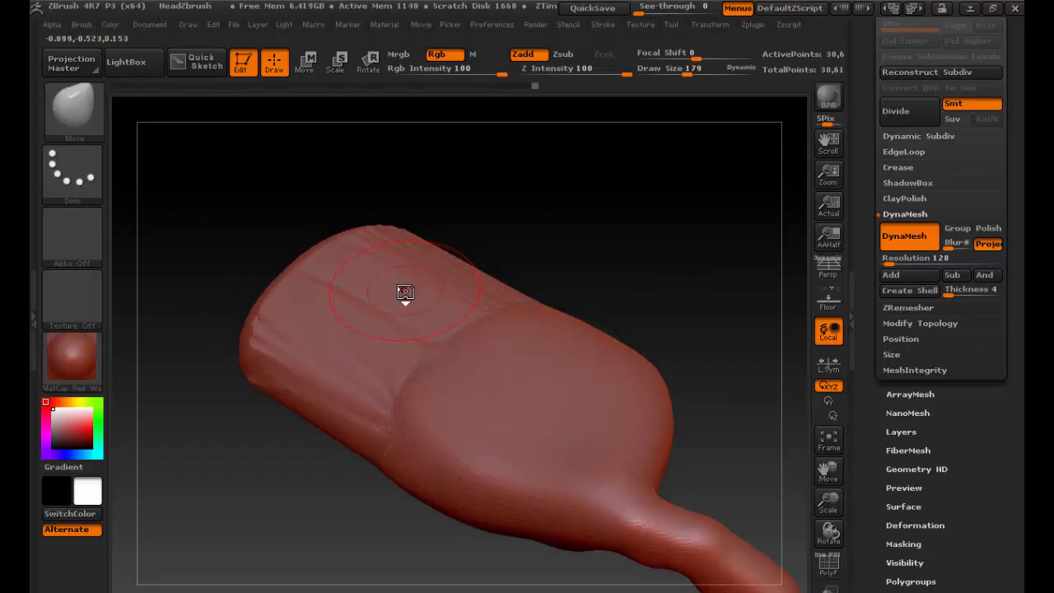
pyautogui.press('b')
pyautogui.press('c')
pyautogui.press('b')
pyautogui.press('s')
pyautogui.moveTo(384, 275)
pyautogui.mouseDown()
pyautogui.moveTo(354, 275)
pyautogui.moveTo(420, 280)
pyautogui.moveTo(366, 311)
pyautogui.mouseUp()
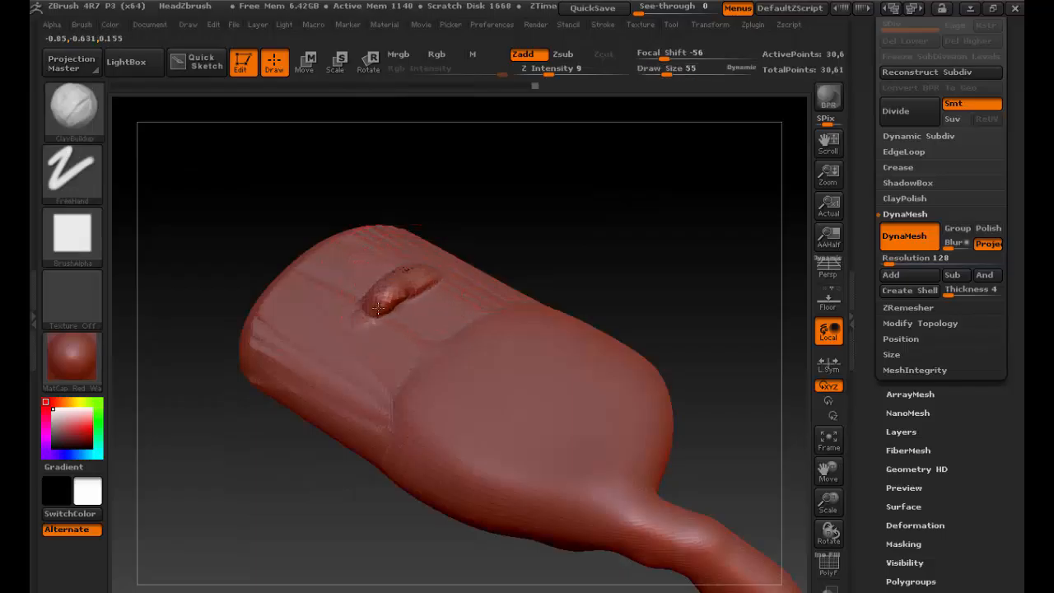
pyautogui.moveTo(532, 356); pyautogui.dragTo(492, 389)
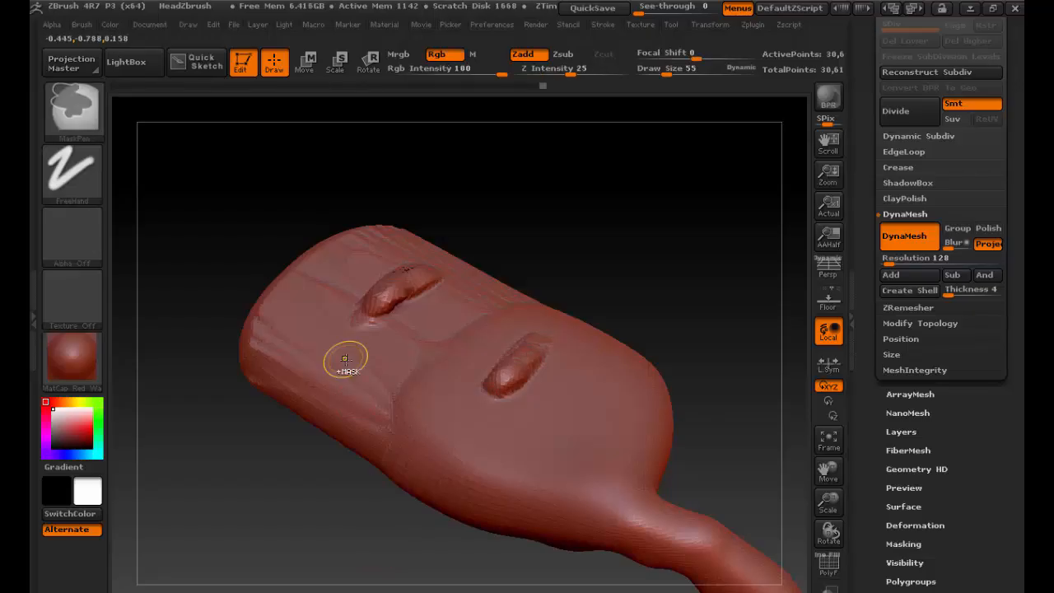
# Step: Undo the ClayBuildup test strokes on both areas of the DynaMesh
pyautogui.hotkey('ctrl', 'z')
pyautogui.hotkey('ctrl', 'z')
pyautogui.hotkey('ctrl', 'z')
pyautogui.hotkey('ctrl', 'z')
pyautogui.hotkey('ctrl', 'z')
# Step: Show the mesh wireframe with PolyFrame and undo the DynaMesh conversion to compare the polygon distribution before and after
pyautogui.click(826, 568)
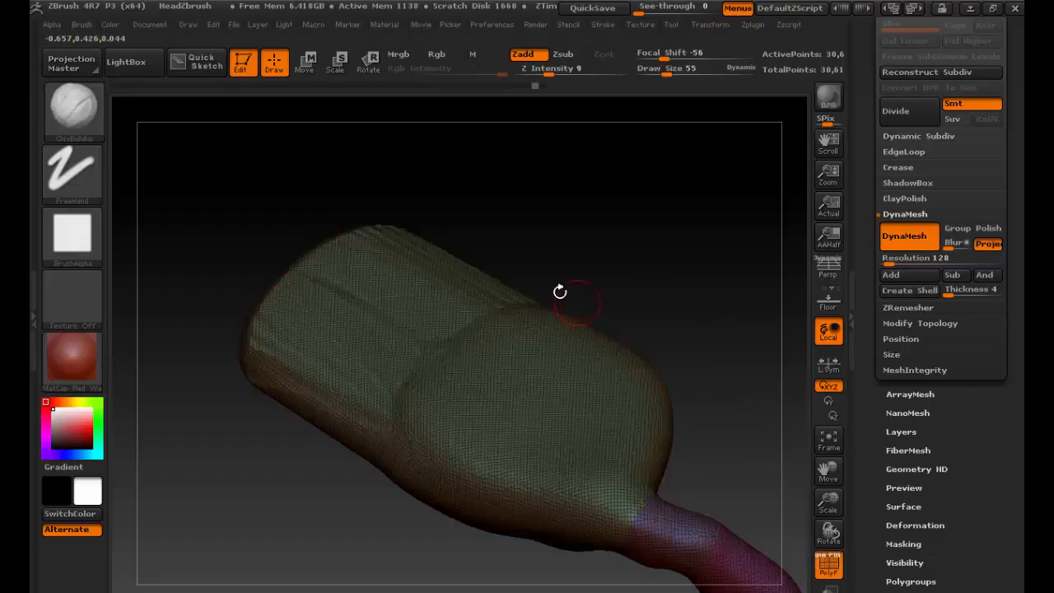
pyautogui.keyDown('alt'); pyautogui.moveTo(549, 278); pyautogui.dragTo(600, 287); pyautogui.keyUp('alt')
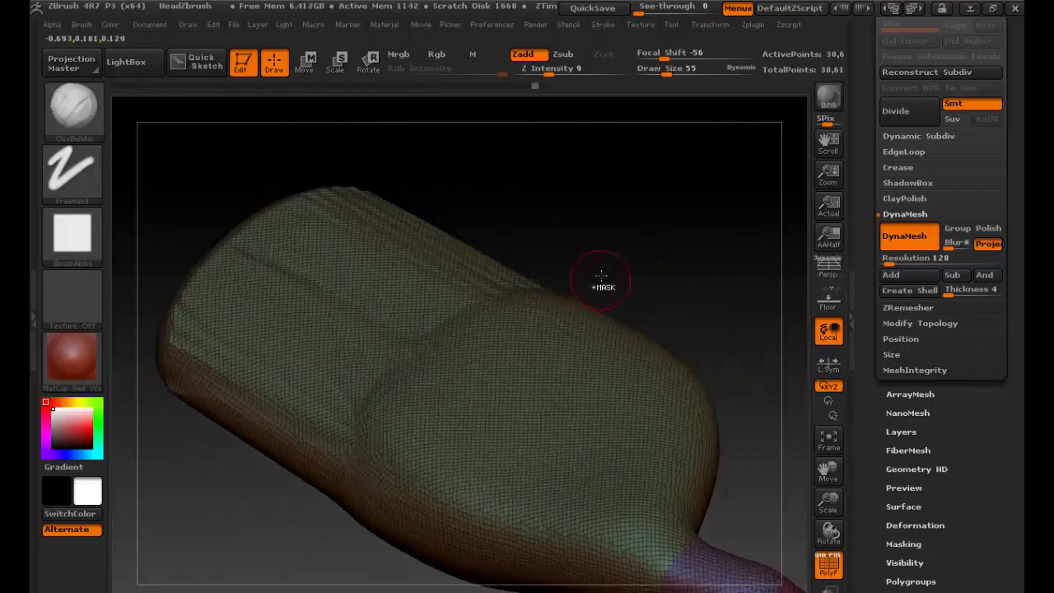
pyautogui.hotkey('ctrl', 'z')
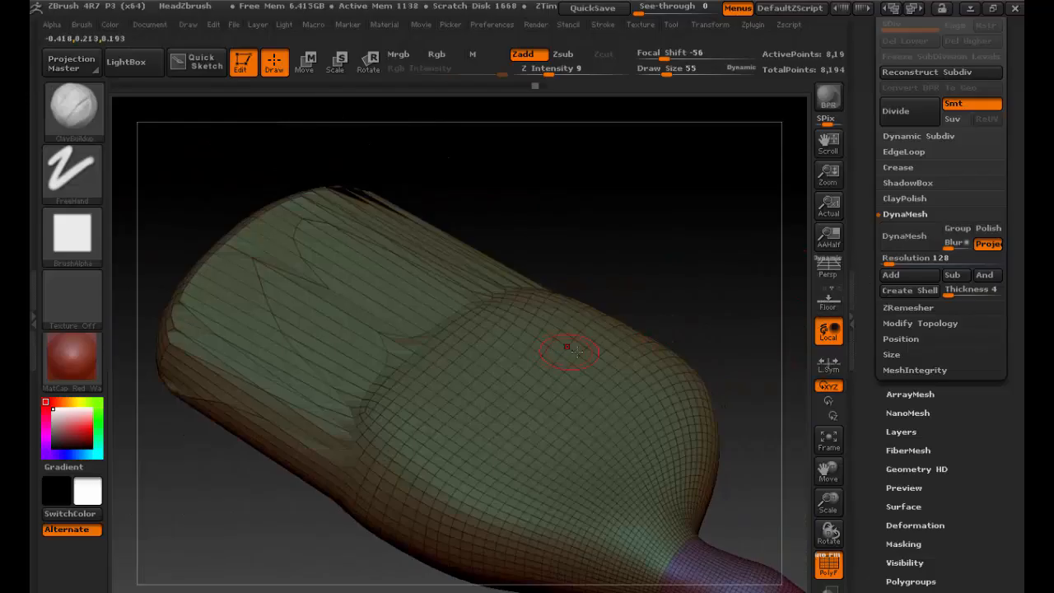
# Step: Convert the mesh to DynaMesh at resolution 256 and hide its PolyFrame wireframe
pyautogui.click(912, 258)
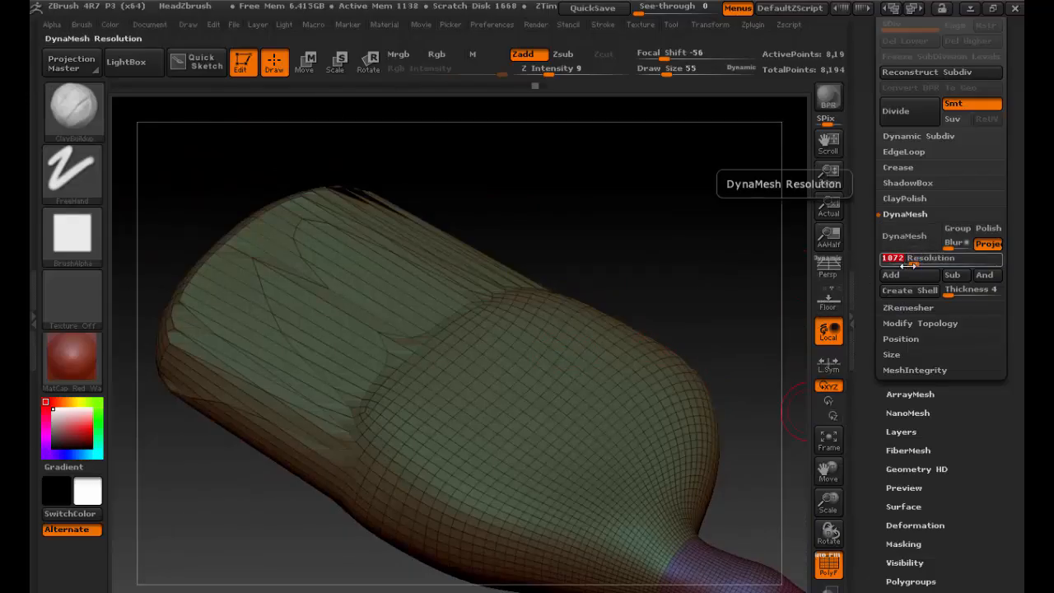
pyautogui.click(921, 239)
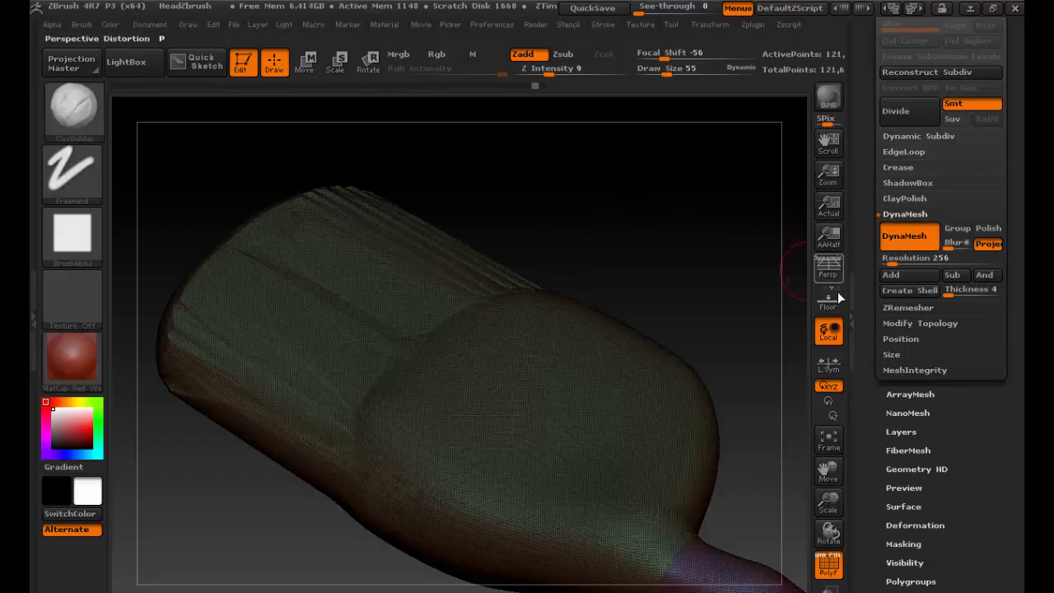
pyautogui.click(831, 572)
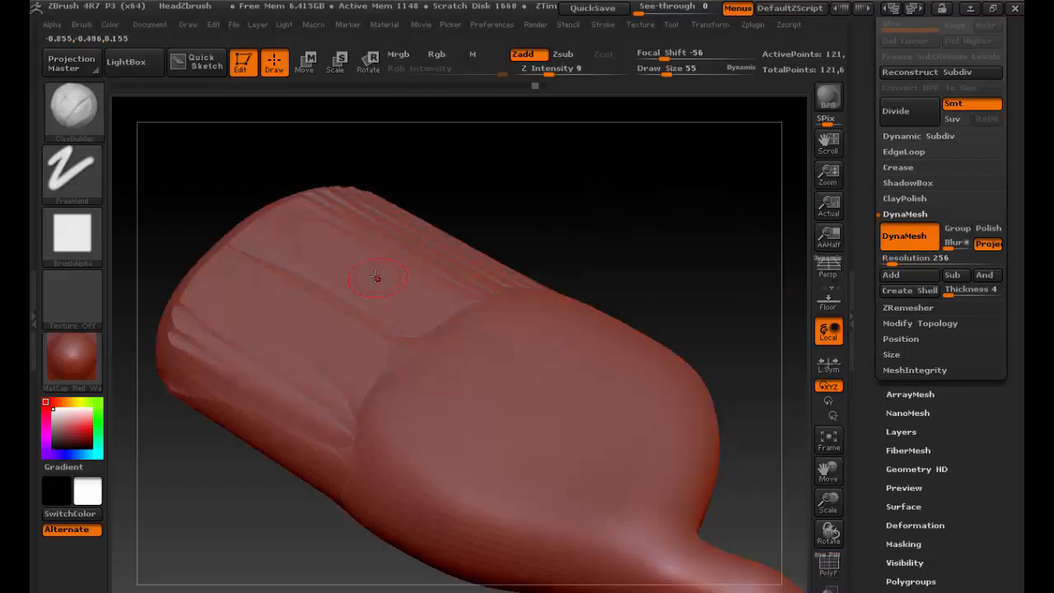
# Step: Set the Move brush to draw size 198 and push the upper edge of the extended section inward
pyautogui.press('s')
pyautogui.moveTo(376, 277); pyautogui.dragTo(382, 275)
pyautogui.press('b')
pyautogui.press('m')
pyautogui.press('v')
pyautogui.moveTo(513, 205); pyautogui.dragTo(505, 268)
pyautogui.press('s')
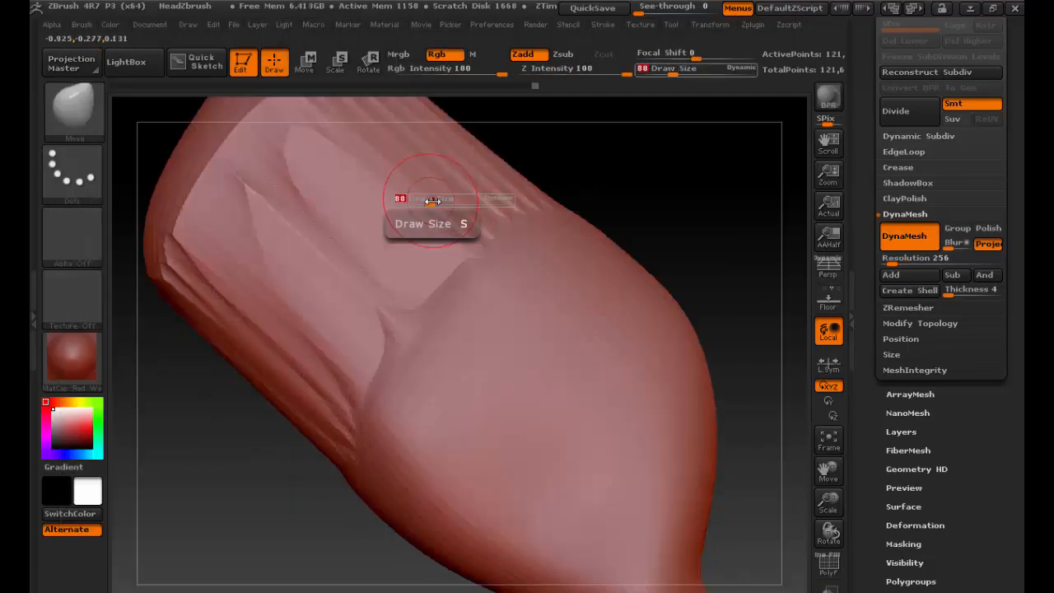
pyautogui.moveTo(415, 207); pyautogui.dragTo(443, 206)
pyautogui.moveTo(447, 141); pyautogui.dragTo(445, 183)
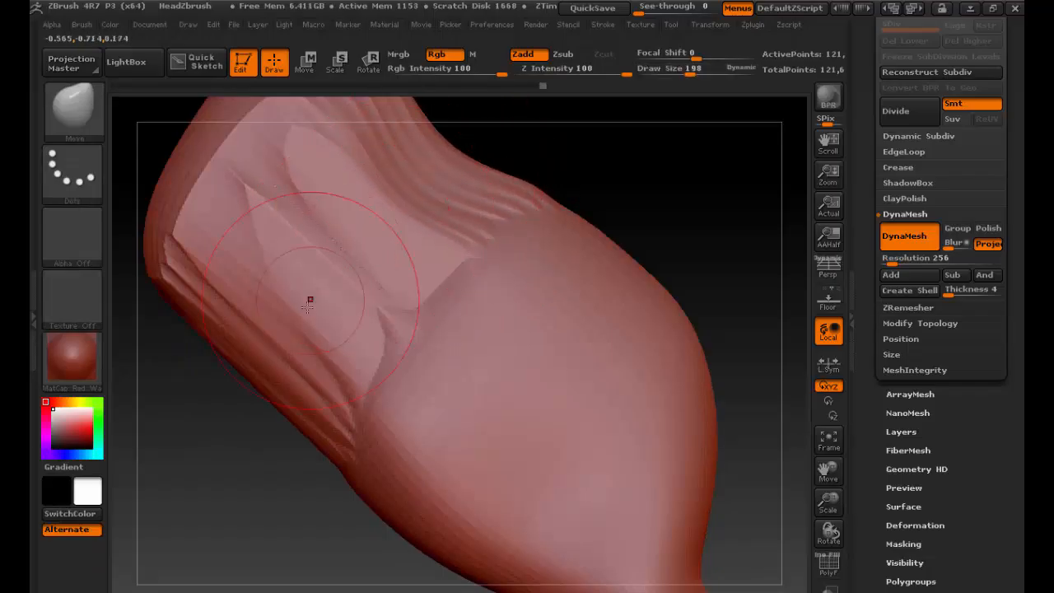
# Step: Push in the lower side of the extended section and smooth away the ridges across its surface
pyautogui.keyDown('shift'); pyautogui.moveTo(298, 348); pyautogui.dragTo(348, 269); pyautogui.keyUp('shift')
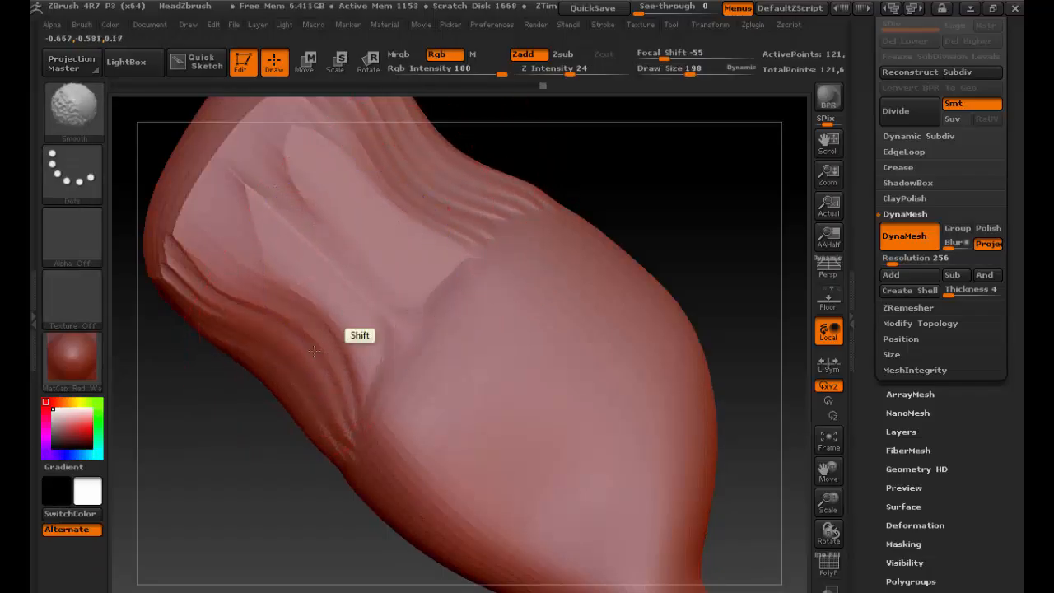
pyautogui.keyDown('shift'); pyautogui.moveTo(337, 387); pyautogui.dragTo(375, 443); pyautogui.keyUp('shift')
pyautogui.moveTo(480, 197)
pyautogui.keyDown('shift'); pyautogui.mouseDown()
pyautogui.moveTo(448, 219)
pyautogui.moveTo(397, 201)
pyautogui.moveTo(356, 135)
pyautogui.moveTo(237, 181)
pyautogui.mouseUp(); pyautogui.keyUp('shift')
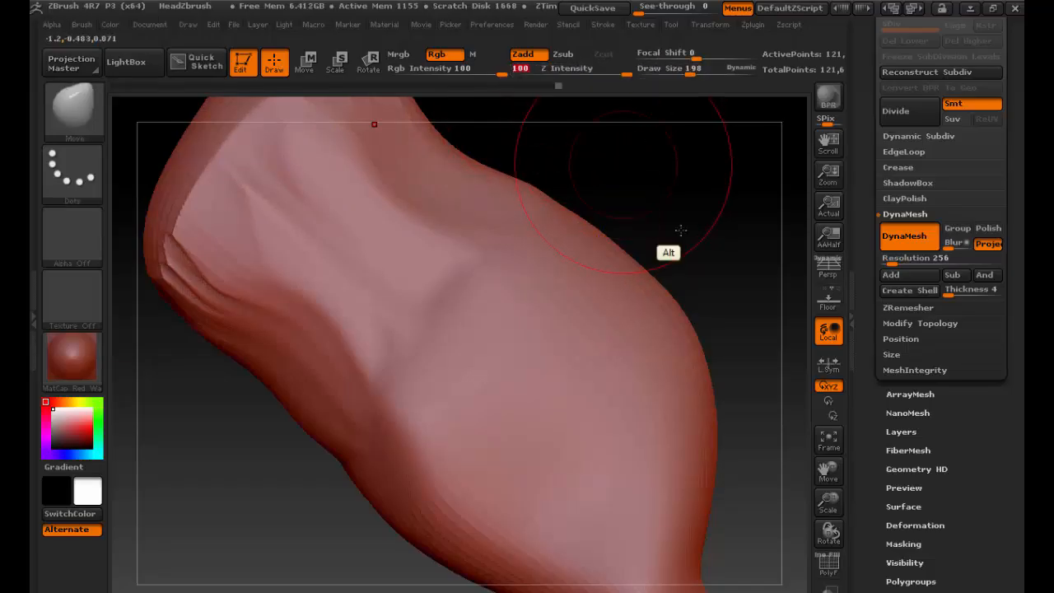
# Step: Reshape the lower corner and lower edge at the extension's end with the Move brush
pyautogui.moveTo(668, 245)
pyautogui.mouseDown()
pyautogui.moveTo(511, 249)
pyautogui.moveTo(405, 132)
pyautogui.moveTo(388, 145)
pyautogui.moveTo(311, 367)
pyautogui.moveTo(326, 356)
pyautogui.moveTo(393, 441)
pyautogui.moveTo(415, 499)
pyautogui.moveTo(320, 418)
pyautogui.mouseUp()
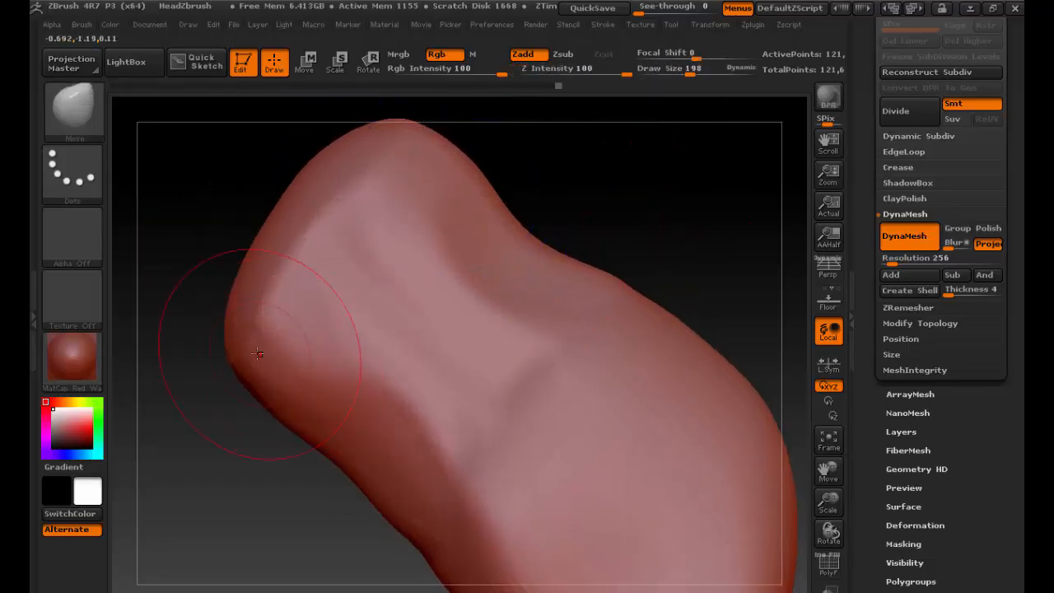
pyautogui.moveTo(258, 353); pyautogui.dragTo(282, 346)
pyautogui.moveTo(298, 426); pyautogui.dragTo(311, 405)
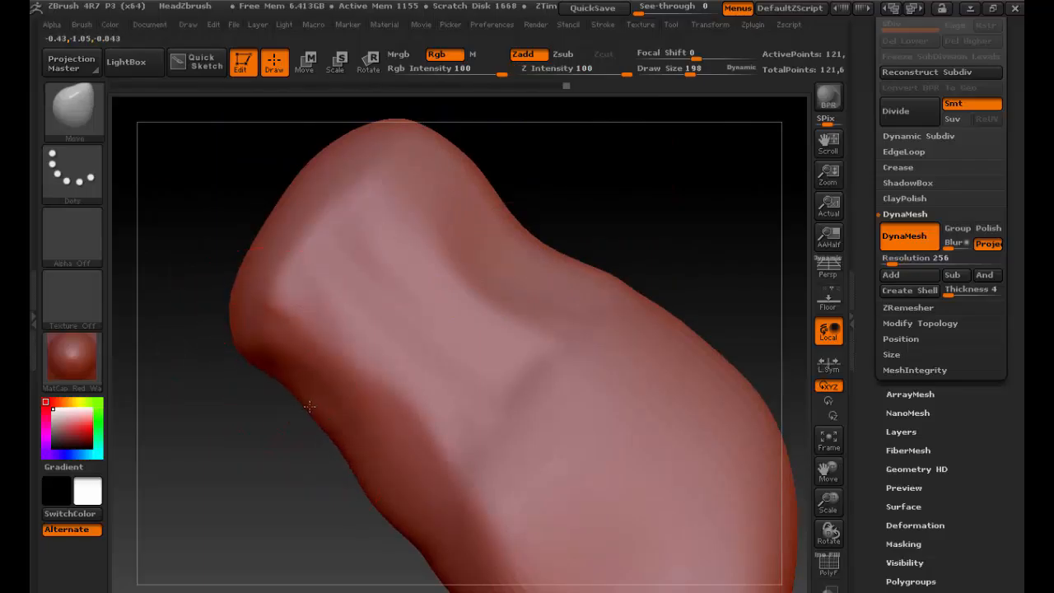
# Step: Smooth the remaining creases where the extension meets the original body and on its other side
pyautogui.keyDown('alt'); pyautogui.moveTo(737, 282); pyautogui.dragTo(570, 132); pyautogui.keyUp('alt')
pyautogui.press('shift')
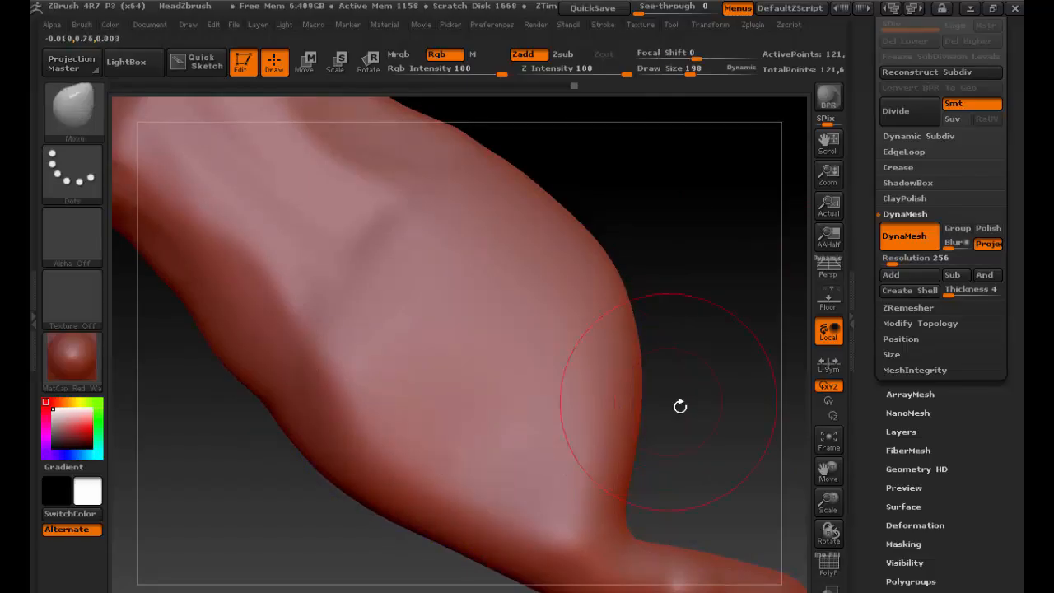
pyautogui.moveTo(680, 405)
pyautogui.mouseDown()
pyautogui.moveTo(699, 335)
pyautogui.moveTo(640, 148)
pyautogui.moveTo(577, 255)
pyautogui.mouseUp()
pyautogui.press('shift')
pyautogui.moveTo(300, 254)
pyautogui.keyDown('shift'); pyautogui.mouseDown()
pyautogui.moveTo(343, 341)
pyautogui.moveTo(295, 419)
pyautogui.moveTo(329, 449)
pyautogui.mouseUp(); pyautogui.keyUp('shift')
pyautogui.moveTo(716, 361)
pyautogui.keyDown('alt'); pyautogui.mouseDown()
pyautogui.moveTo(681, 294)
pyautogui.moveTo(670, 230)
pyautogui.mouseUp(); pyautogui.keyUp('alt')
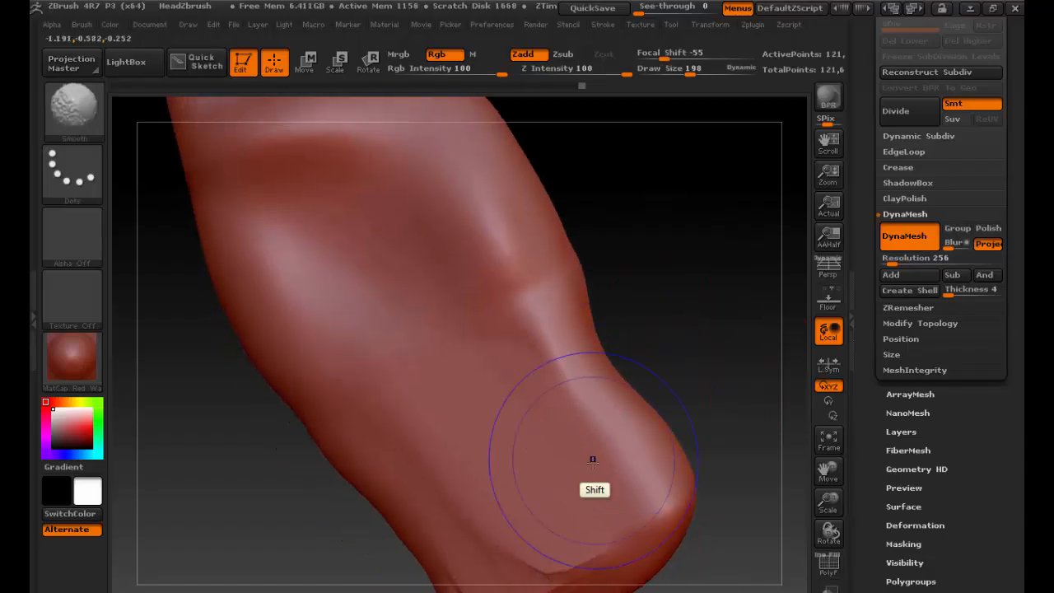
pyautogui.keyDown('shift'); pyautogui.moveTo(593, 459); pyautogui.dragTo(538, 556); pyautogui.keyUp('shift')
# Step: Show the PolyFrame wireframe, examine the polygroups on the body and narrow arm, and hide the wireframe
pyautogui.keyDown('alt'); pyautogui.moveTo(626, 240); pyautogui.dragTo(739, 438); pyautogui.keyUp('alt')
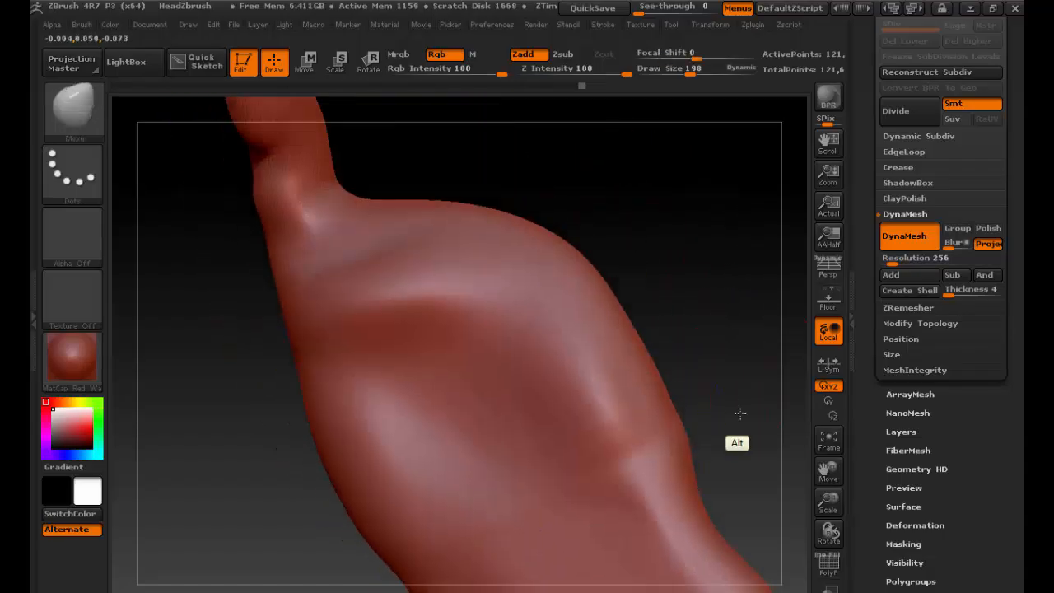
pyautogui.keyDown('alt'); pyautogui.moveTo(566, 209); pyautogui.dragTo(250, 302); pyautogui.keyUp('alt')
pyautogui.moveTo(561, 390); pyautogui.dragTo(610, 449)
pyautogui.keyDown('alt'); pyautogui.moveTo(613, 356); pyautogui.dragTo(532, 224); pyautogui.keyUp('alt')
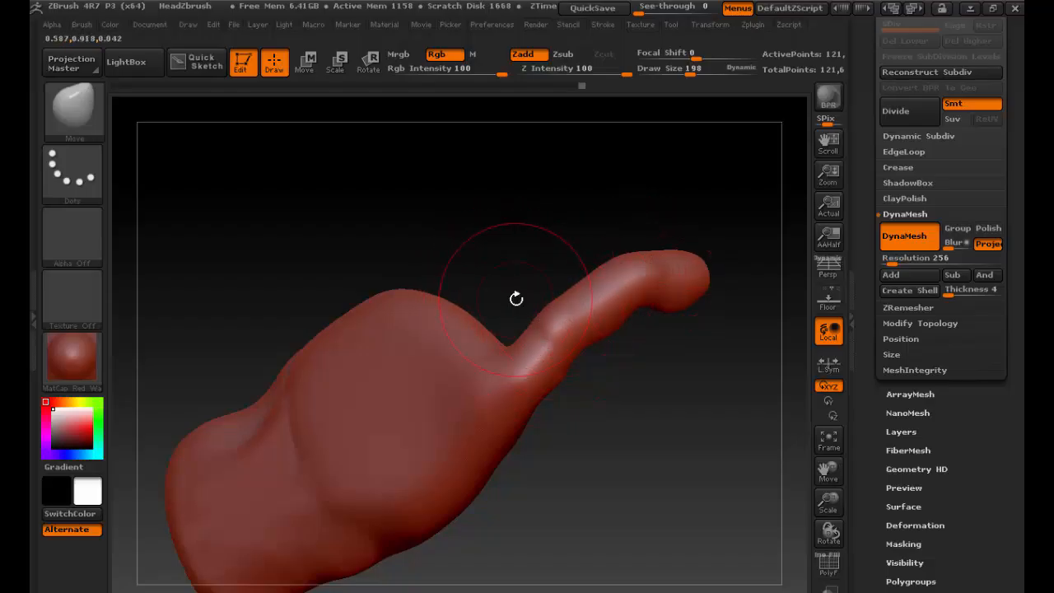
pyautogui.click(834, 569)
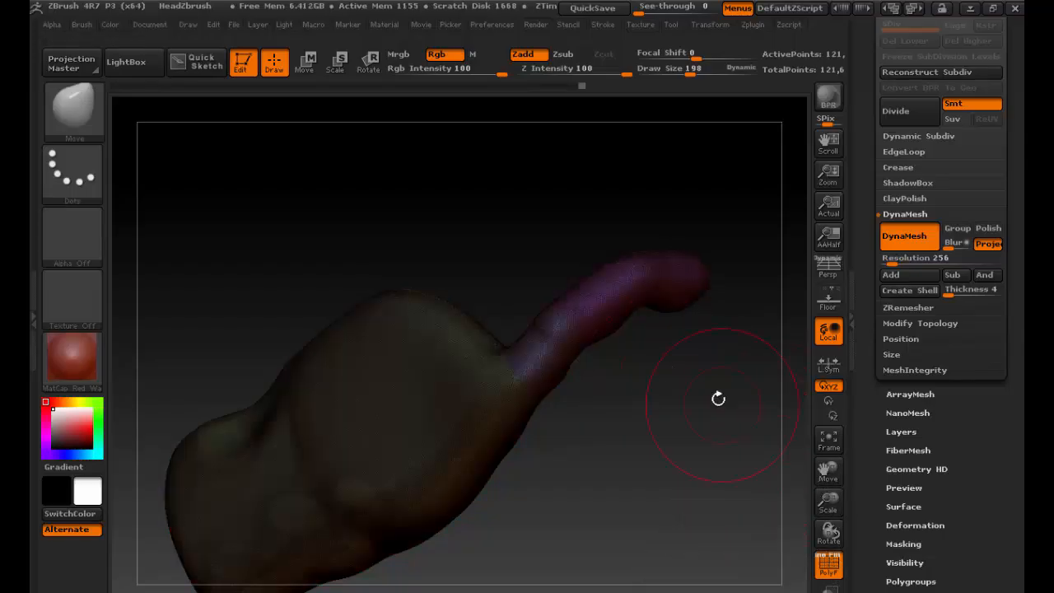
pyautogui.keyDown('alt'); pyautogui.moveTo(657, 365); pyautogui.dragTo(765, 362); pyautogui.keyUp('alt')
pyautogui.keyDown('alt'); pyautogui.moveTo(742, 416); pyautogui.dragTo(454, 516); pyautogui.keyUp('alt')
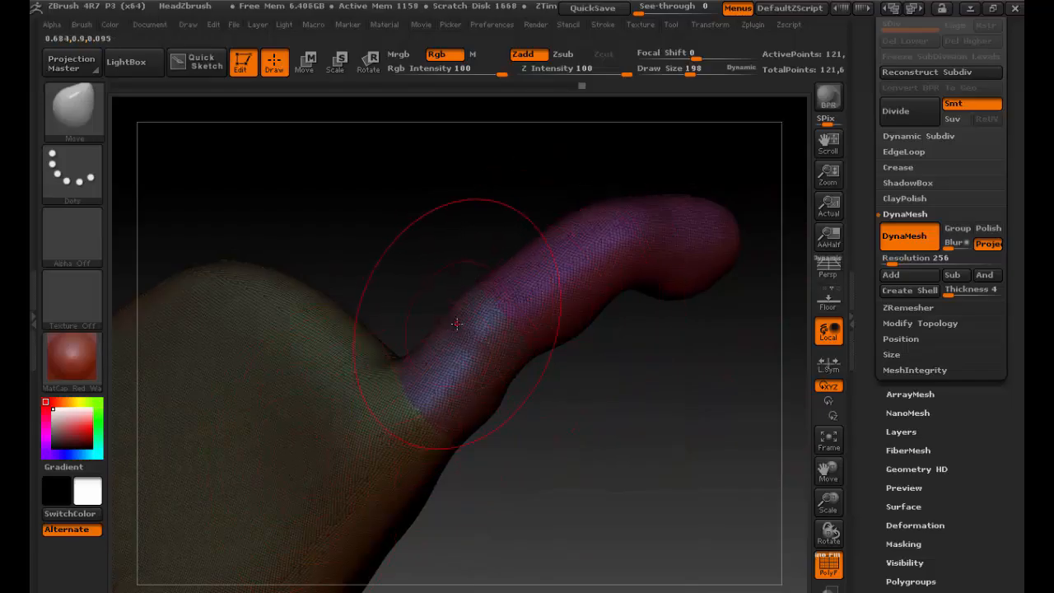
pyautogui.moveTo(690, 424)
pyautogui.keyDown('alt'); pyautogui.mouseDown()
pyautogui.moveTo(590, 461)
pyautogui.moveTo(695, 418)
pyautogui.mouseUp(); pyautogui.keyUp('alt')
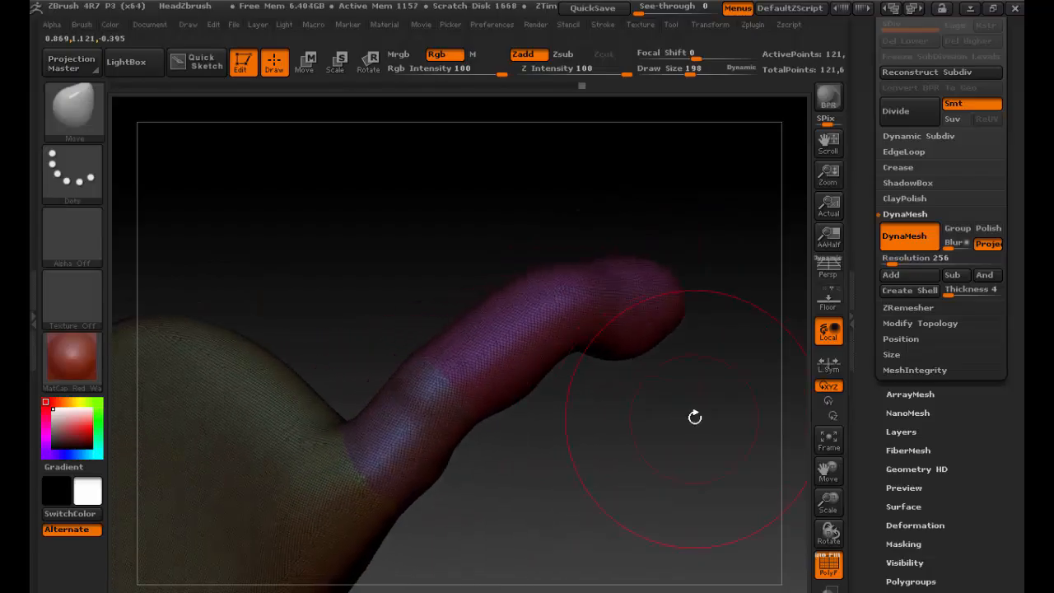
pyautogui.click(828, 564)
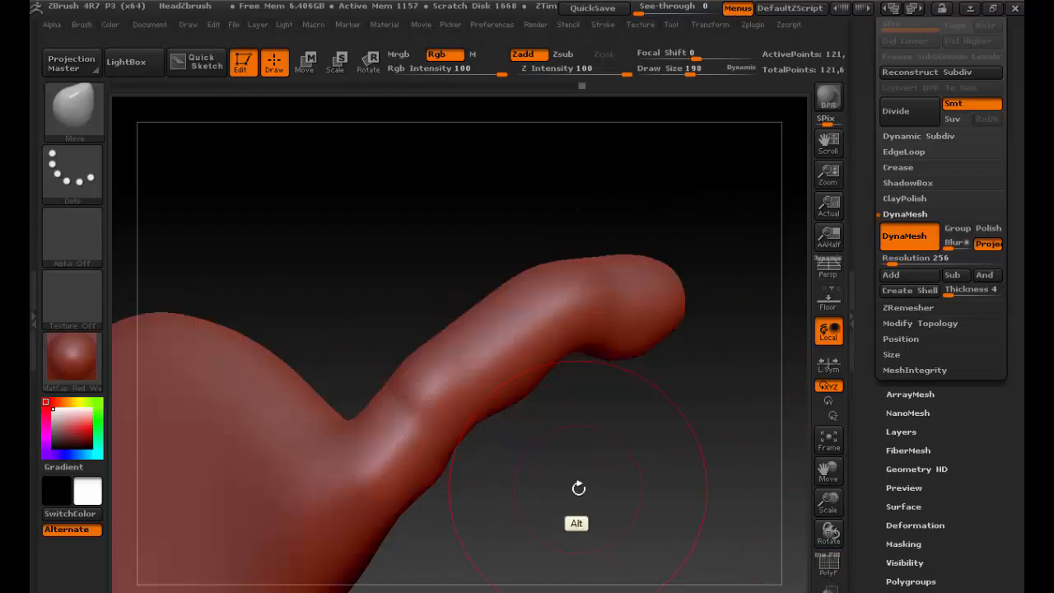
pyautogui.moveTo(576, 487); pyautogui.dragTo(640, 478)
# Step: Paint a test mask on the body beside the base of the narrow arm and clear it
pyautogui.press('ctrl')
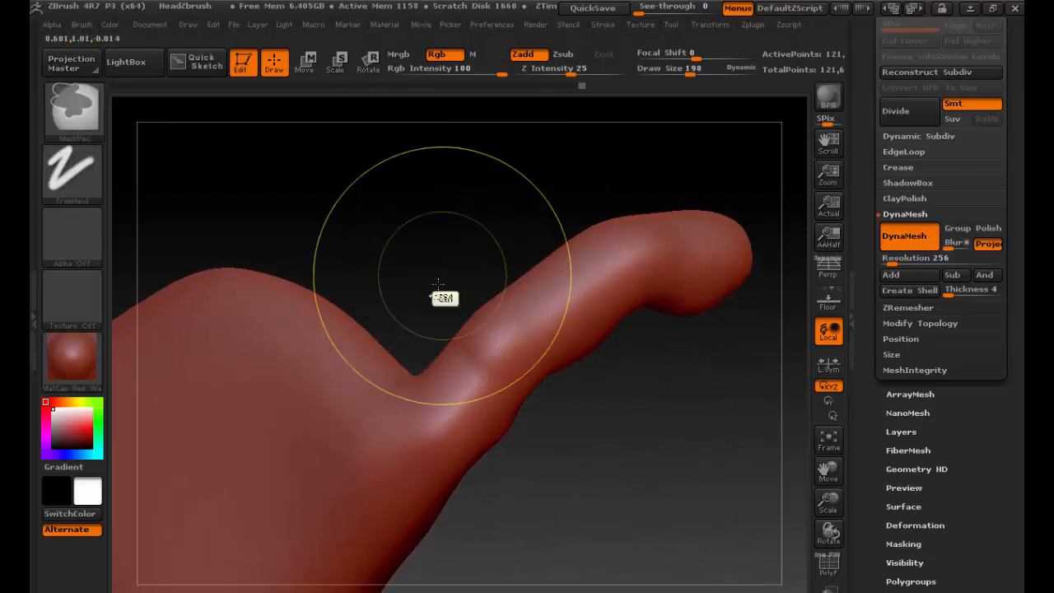
pyautogui.keyDown('ctrl'); pyautogui.moveTo(313, 362); pyautogui.dragTo(294, 398); pyautogui.keyUp('ctrl')
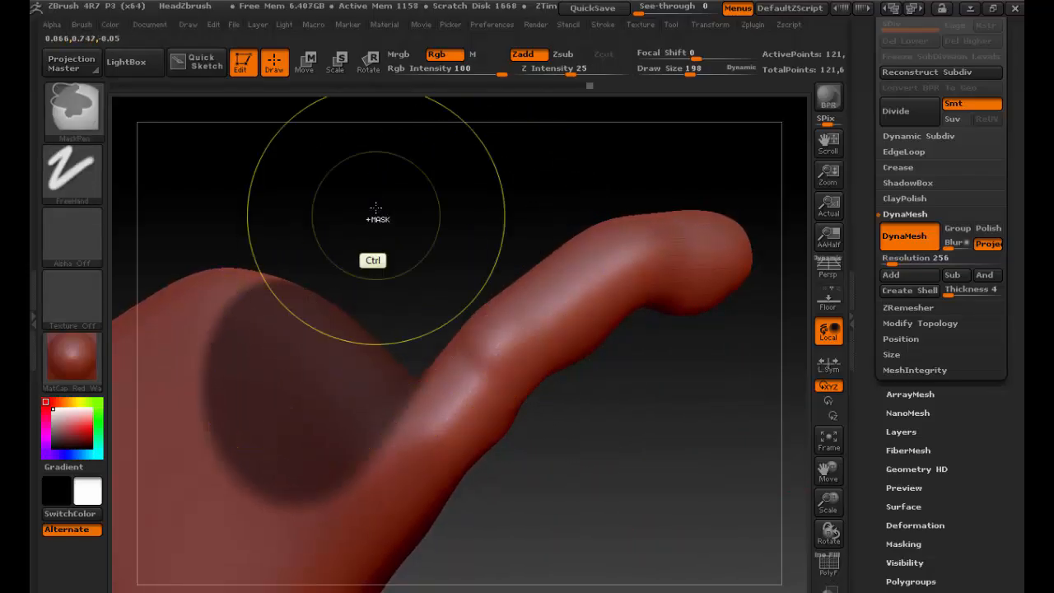
pyautogui.keyDown('ctrl'); pyautogui.moveTo(377, 216); pyautogui.dragTo(400, 184); pyautogui.keyUp('ctrl')
# Step: Isolate the narrow arm by hiding the body's polygroup
pyautogui.hotkey('ctrl', 'shift')
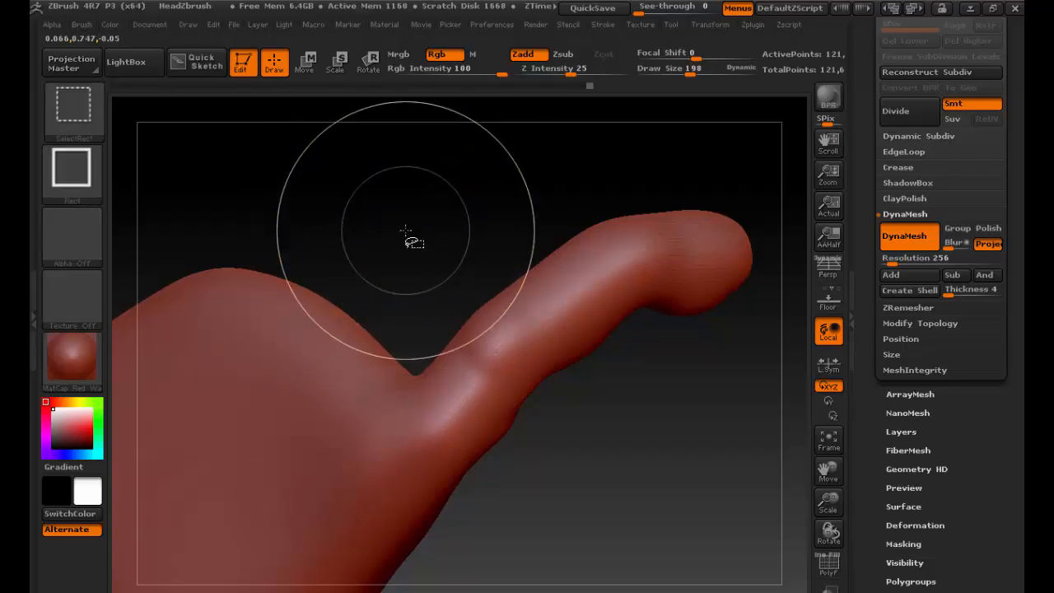
pyautogui.keyDown('ctrl'); pyautogui.keyDown('shift'); pyautogui.click(379, 454); pyautogui.keyUp('shift'); pyautogui.keyUp('ctrl')
pyautogui.keyDown('ctrl'); pyautogui.keyDown('shift'); pyautogui.click(379, 453); pyautogui.keyUp('shift'); pyautogui.keyUp('ctrl')
pyautogui.keyDown('ctrl'); pyautogui.keyDown('shift'); pyautogui.click(412, 438); pyautogui.keyUp('shift'); pyautogui.keyUp('ctrl')
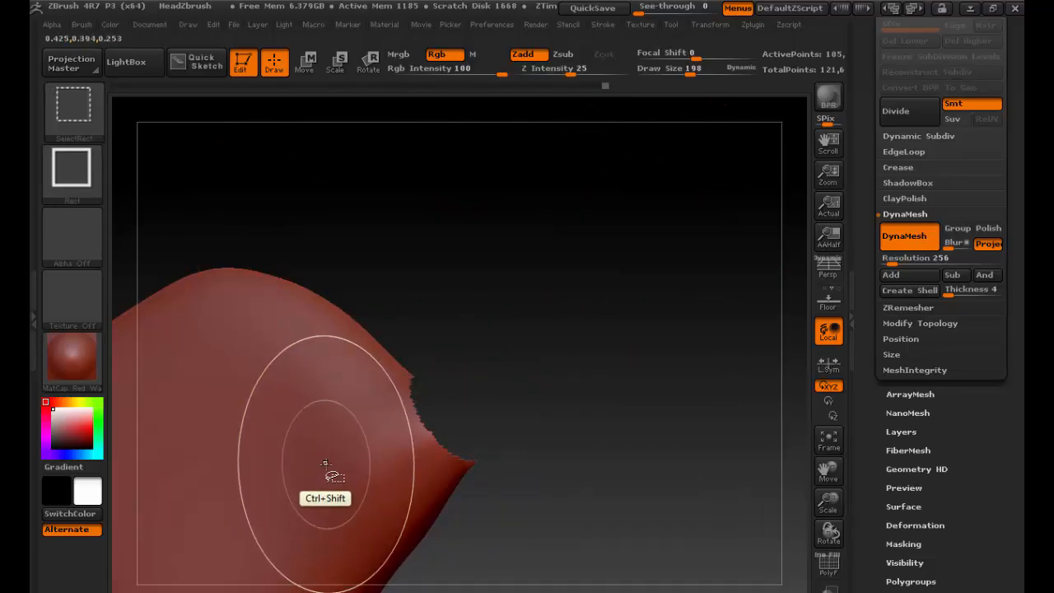
pyautogui.keyDown('ctrl'); pyautogui.keyDown('shift'); pyautogui.moveTo(324, 468); pyautogui.dragTo(327, 471); pyautogui.keyUp('shift'); pyautogui.keyUp('ctrl')
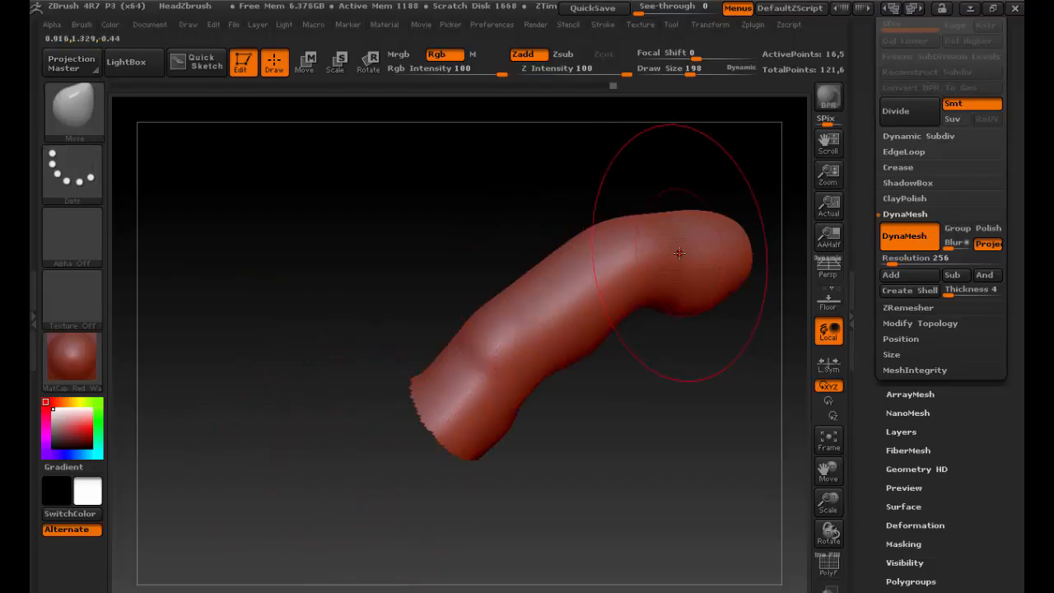
# Step: Preview a SubTool Extract of the isolated arm with smoothness 0 and thickness 0
pyautogui.scroll(5, 896, 374)
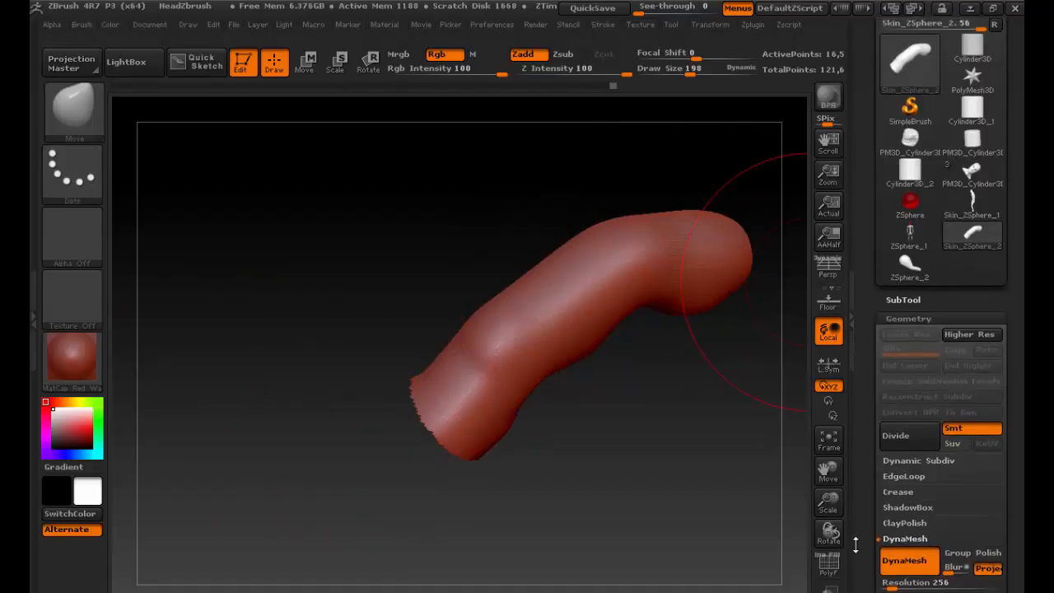
pyautogui.scroll(-7, 875, 465)
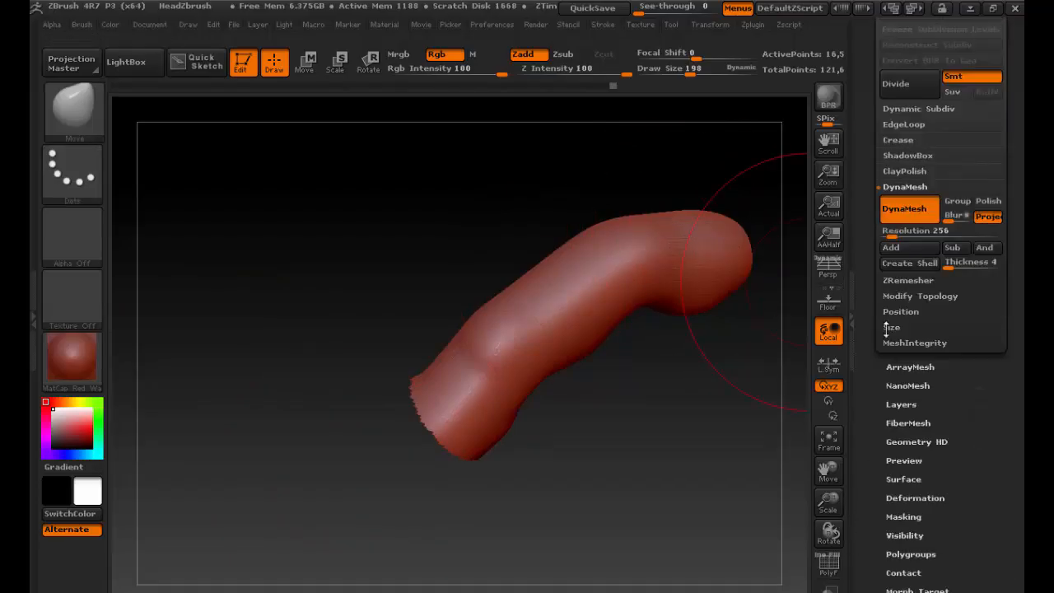
pyautogui.scroll(4, 879, 350)
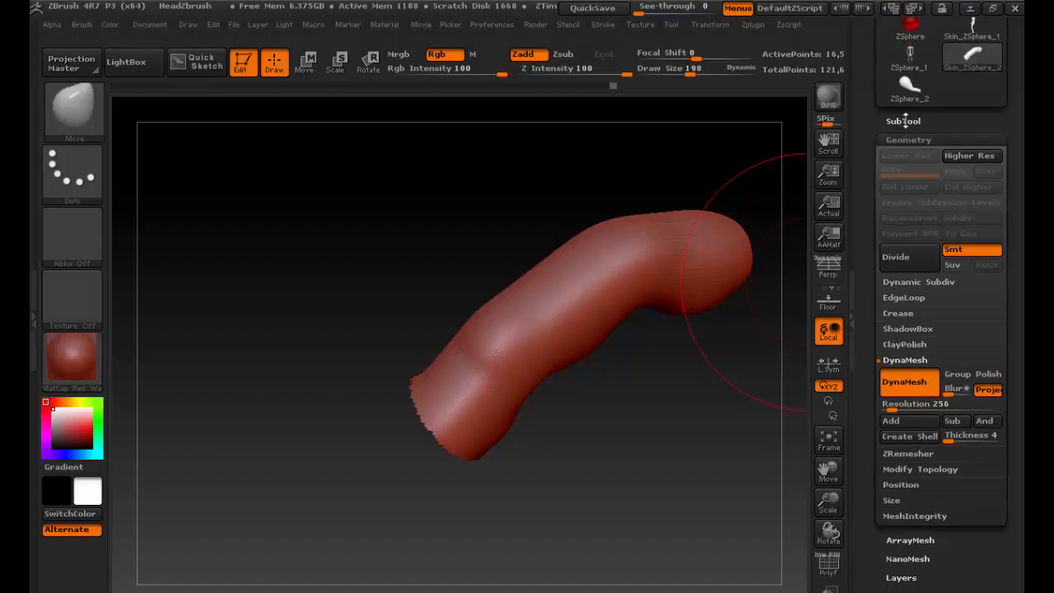
pyautogui.click(905, 121)
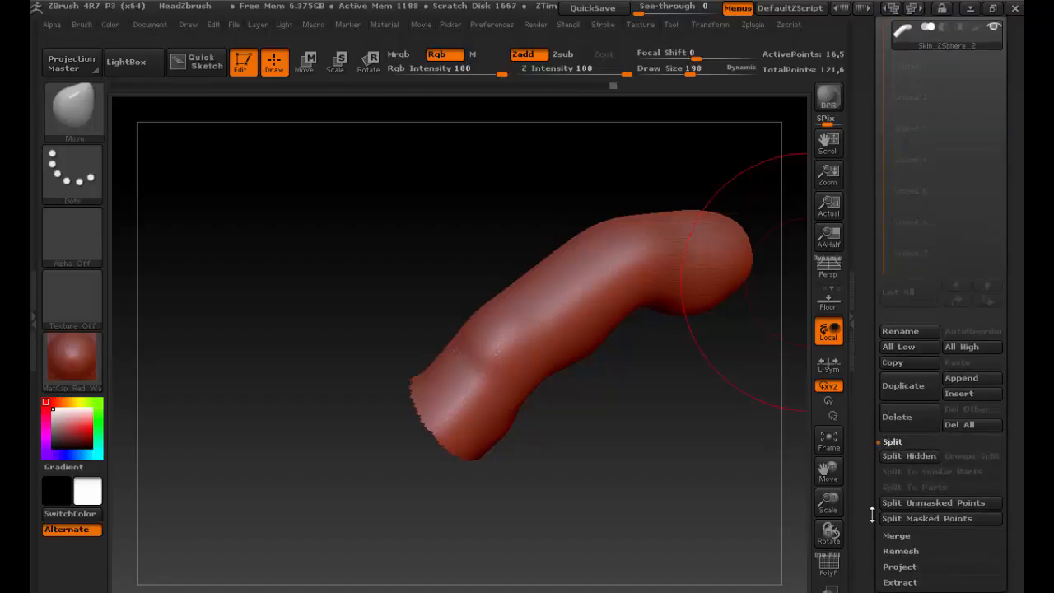
pyautogui.moveTo(873, 511); pyautogui.dragTo(877, 423)
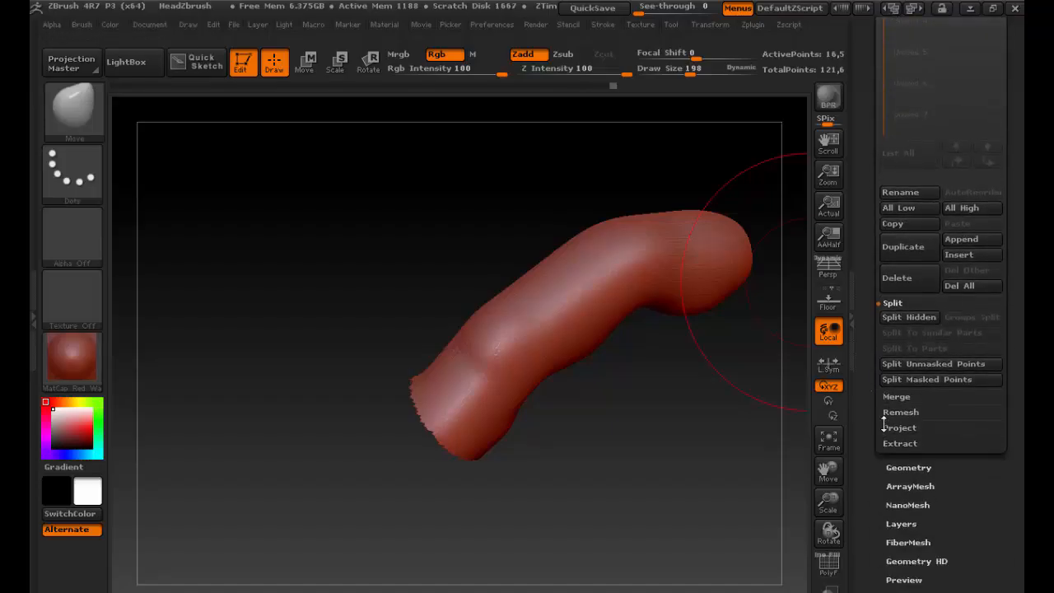
pyautogui.click(900, 443)
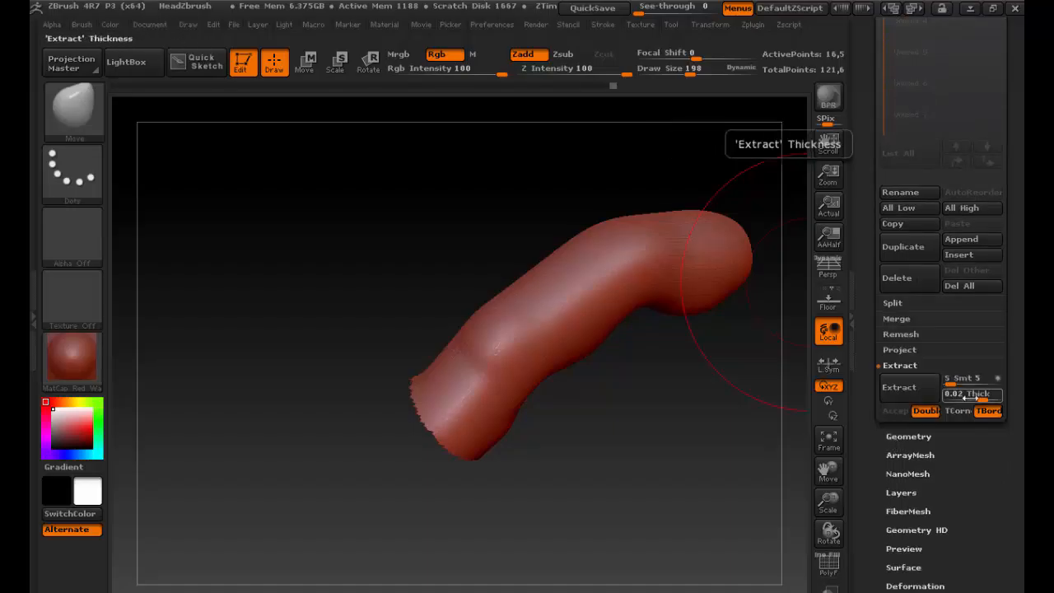
pyautogui.moveTo(956, 393); pyautogui.dragTo(946, 395)
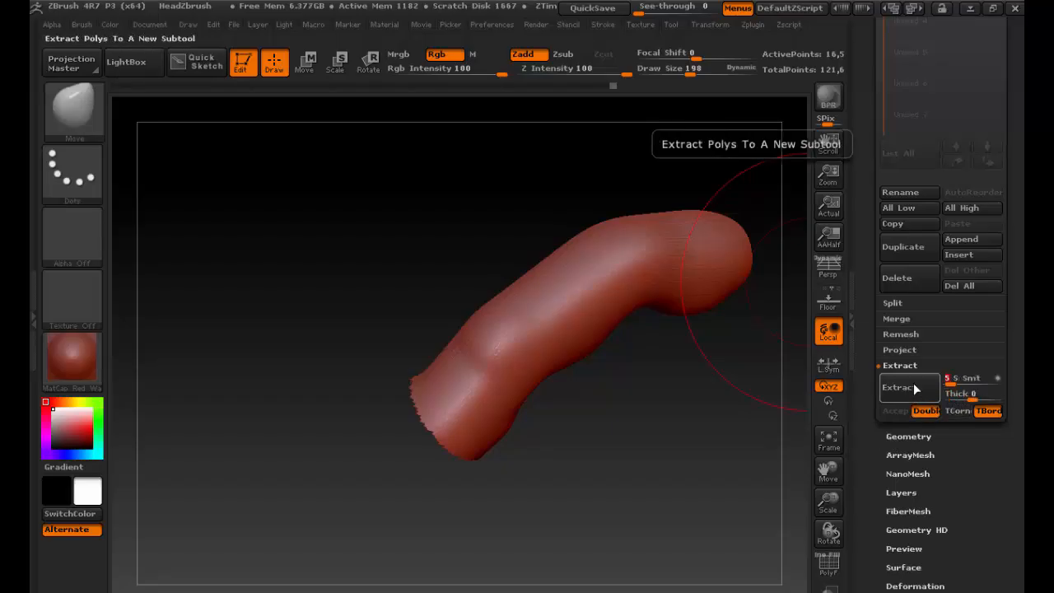
pyautogui.moveTo(951, 378); pyautogui.dragTo(942, 379)
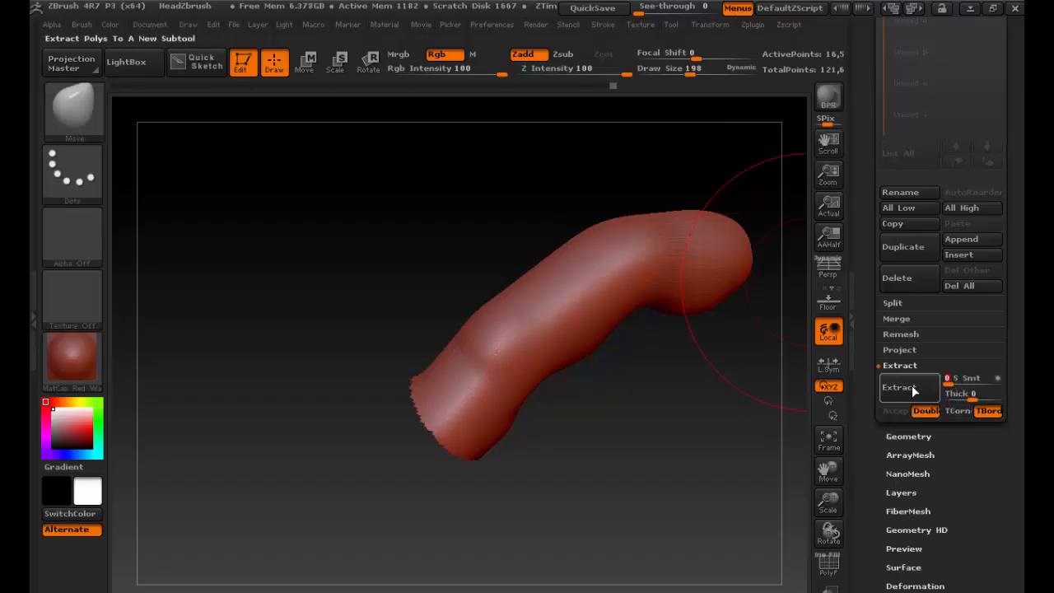
pyautogui.click(905, 382)
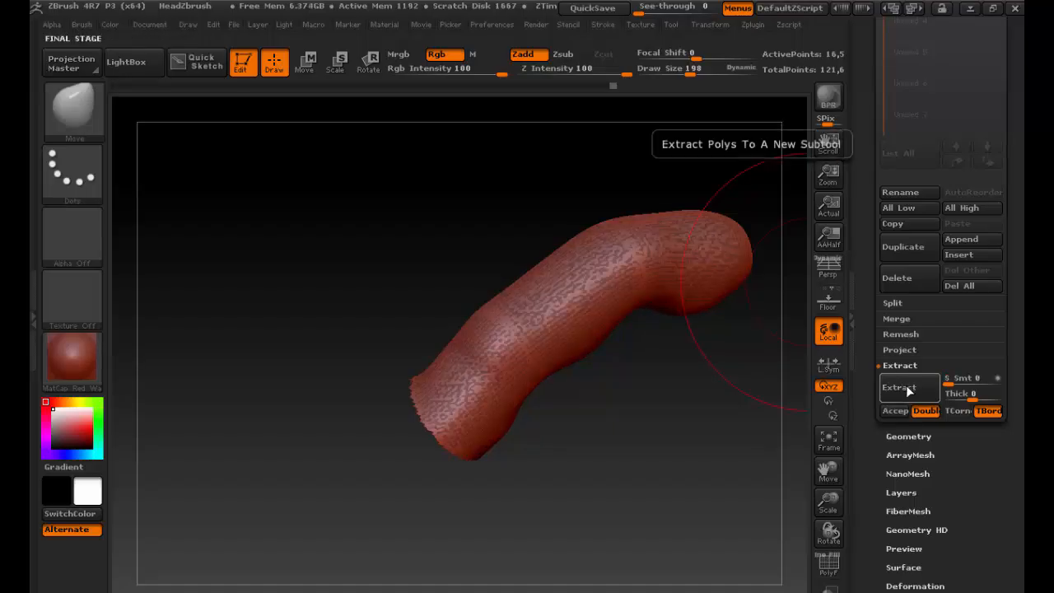
# Step: Unhide the whole mesh, then switch the active tool to ZSphere_2 and back to Skin_ZSphere_2
pyautogui.moveTo(873, 297); pyautogui.dragTo(860, 430)
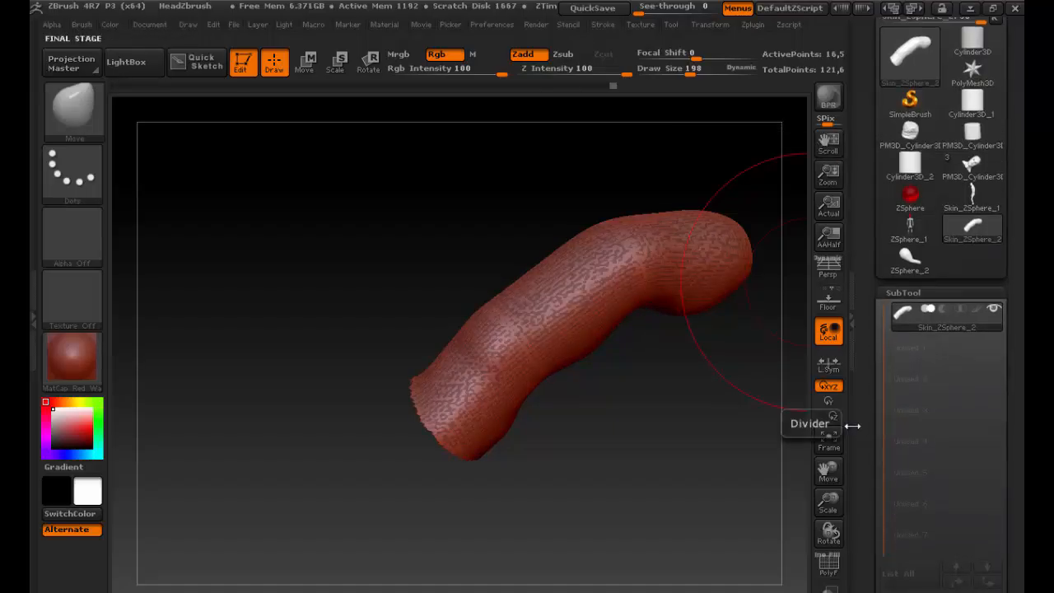
pyautogui.keyDown('ctrl'); pyautogui.keyDown('shift'); pyautogui.click(675, 445); pyautogui.keyUp('shift'); pyautogui.keyUp('ctrl')
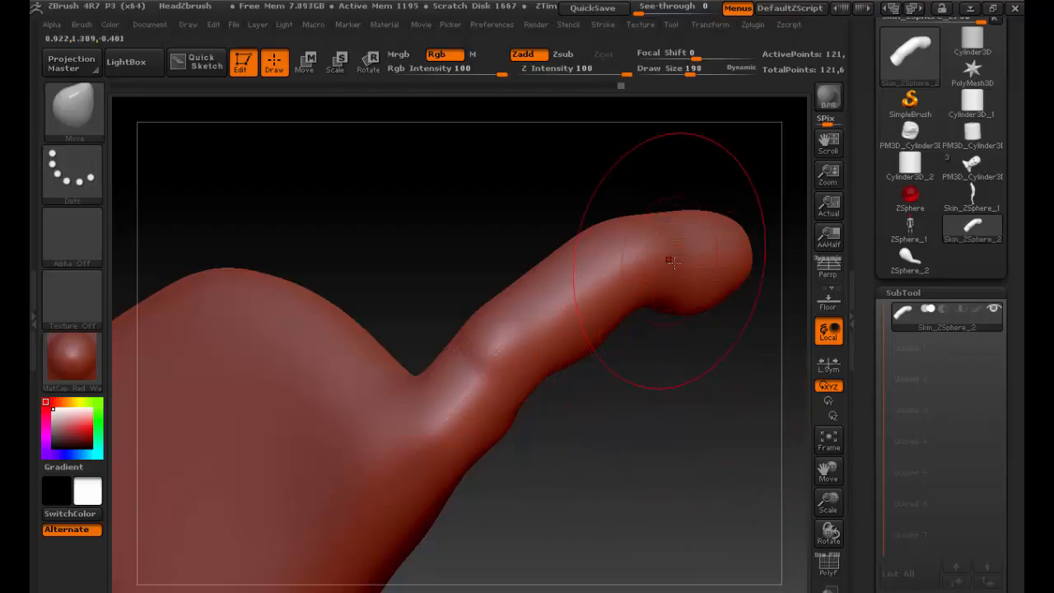
pyautogui.click(916, 261)
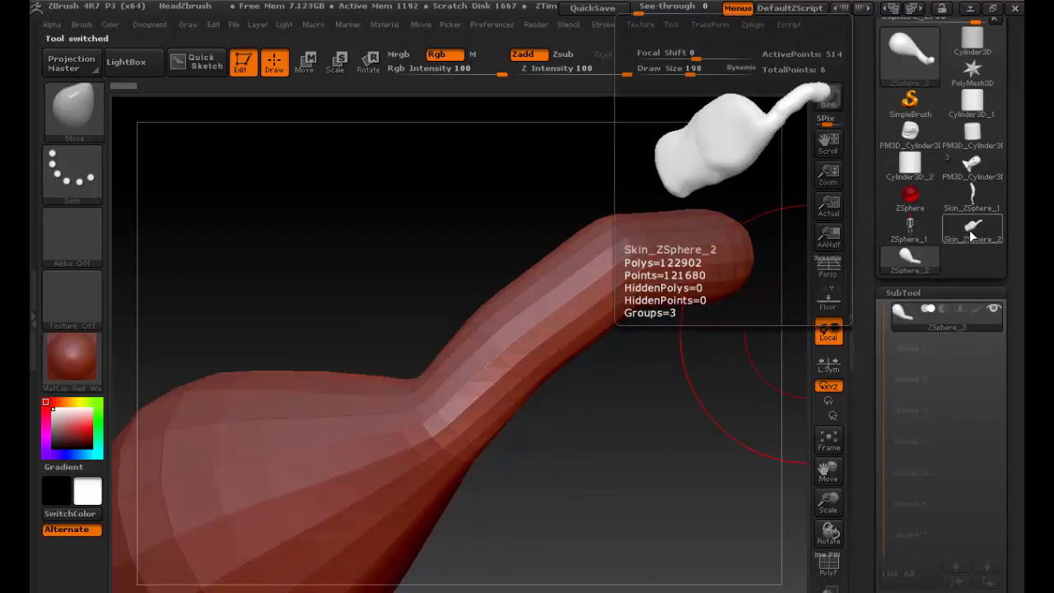
pyautogui.click(964, 239)
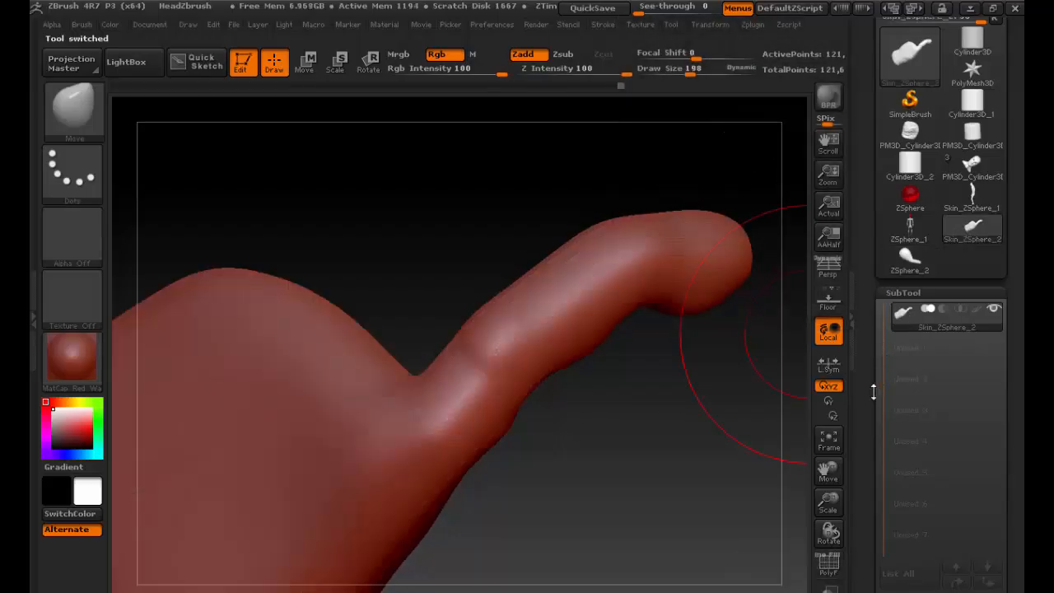
# Step: Try to separate the Skin_ZSphere_2 mesh with Split To Parts, accepting that the operation is not undoable
pyautogui.moveTo(868, 402); pyautogui.dragTo(873, 266)
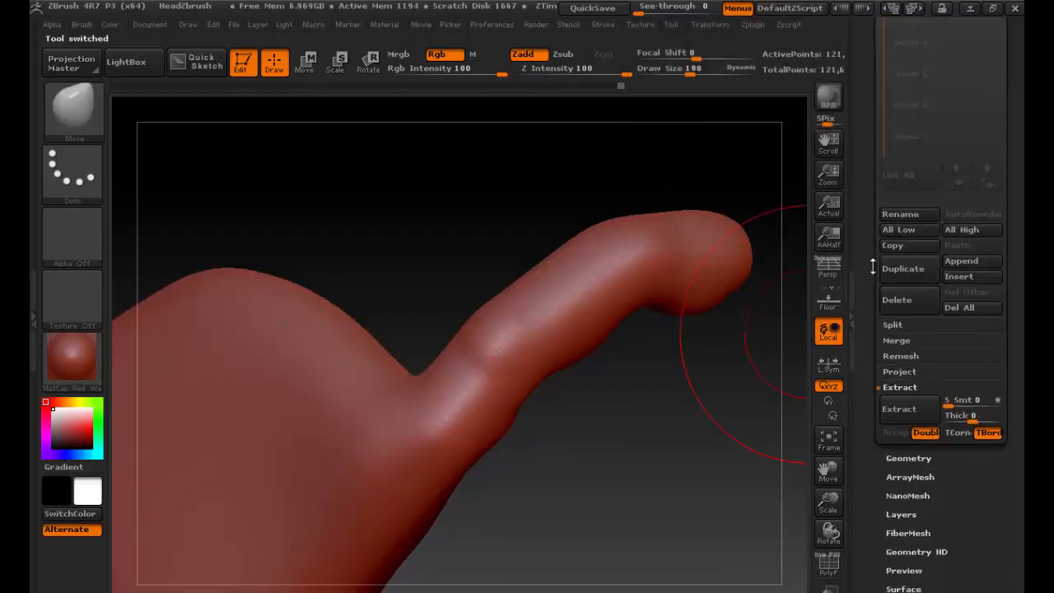
pyautogui.click(893, 325)
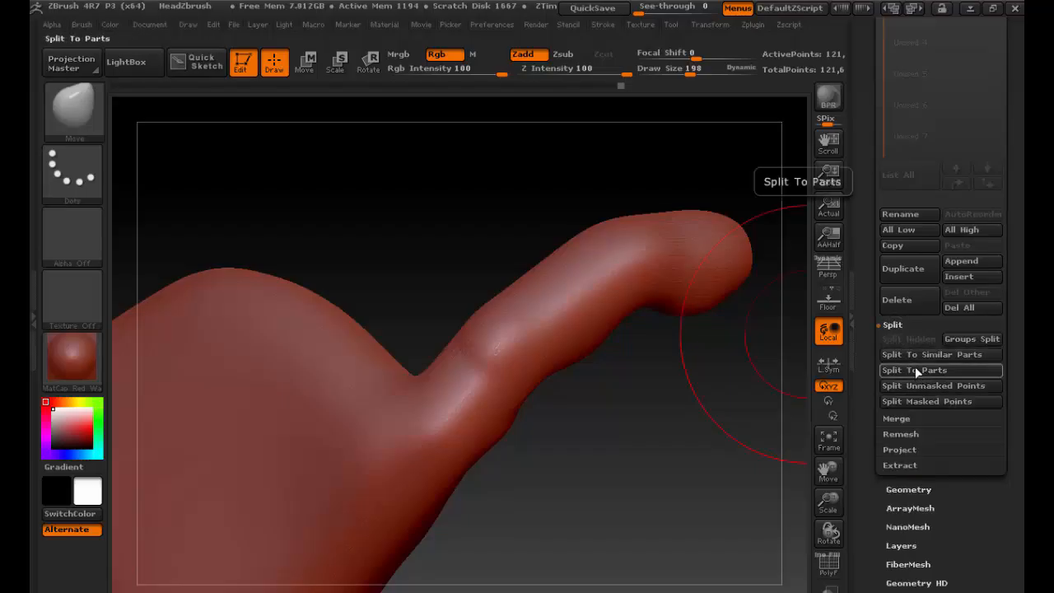
pyautogui.click(916, 370)
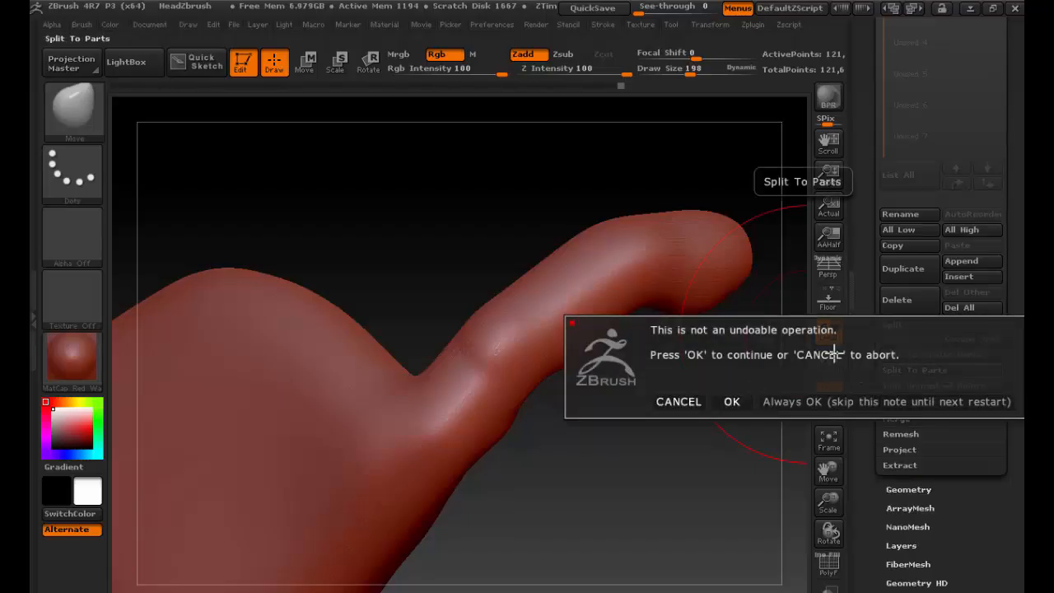
pyautogui.click(733, 402)
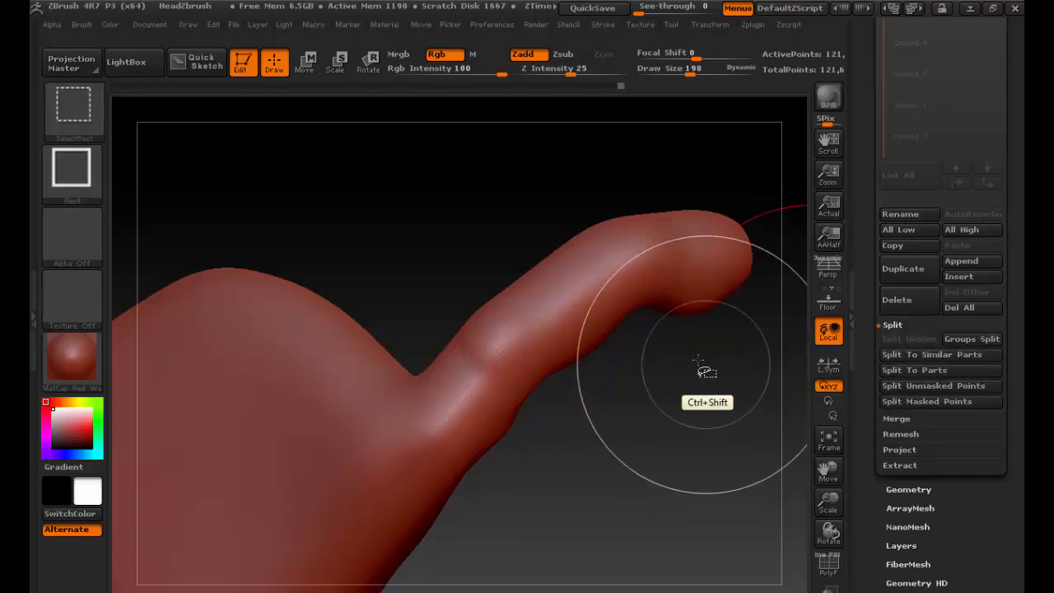
# Step: Isolate the narrow arm by hiding the body's polygroup
pyautogui.keyDown('ctrl'); pyautogui.keyDown('shift'); pyautogui.click(612, 318); pyautogui.keyUp('shift'); pyautogui.keyUp('ctrl')
pyautogui.keyDown('ctrl'); pyautogui.keyDown('shift'); pyautogui.click(505, 359); pyautogui.keyUp('shift'); pyautogui.keyUp('ctrl')
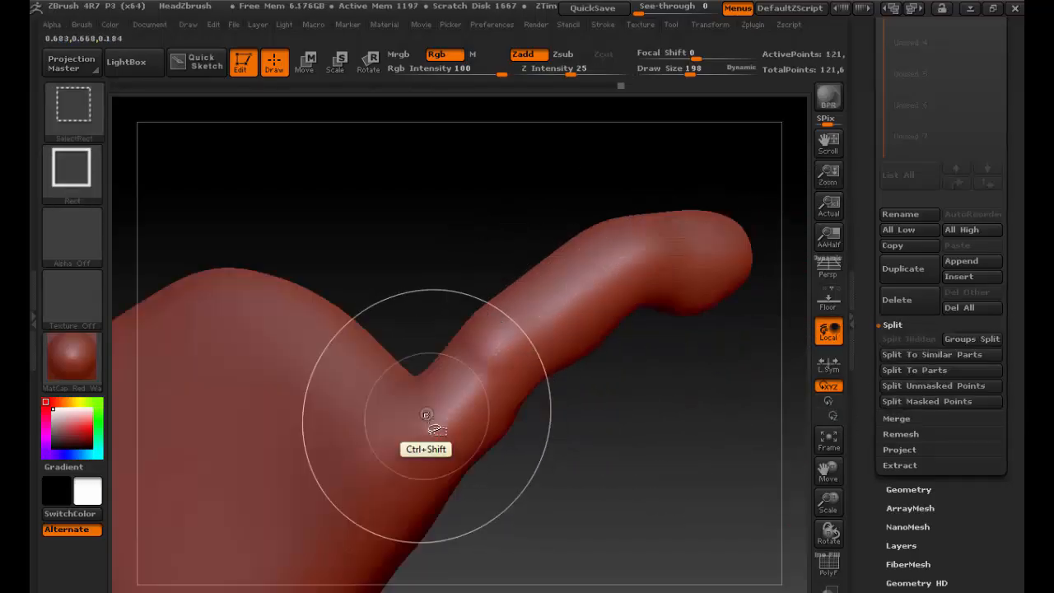
pyautogui.keyDown('ctrl'); pyautogui.keyDown('shift'); pyautogui.click(416, 447); pyautogui.keyUp('shift'); pyautogui.keyUp('ctrl')
pyautogui.keyDown('ctrl'); pyautogui.keyDown('shift'); pyautogui.click(414, 447); pyautogui.keyUp('shift'); pyautogui.keyUp('ctrl')
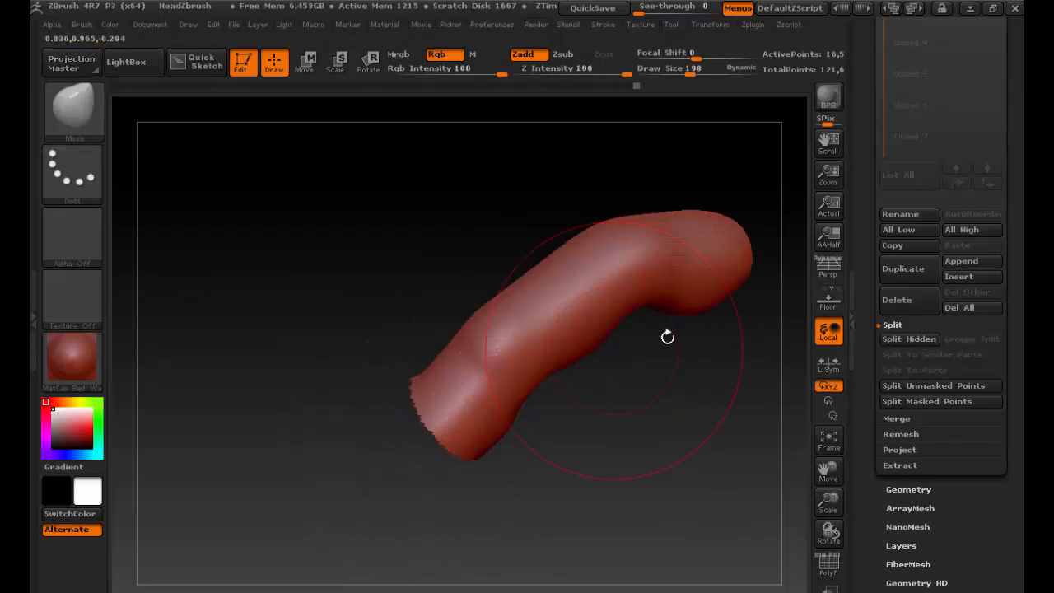
# Step: Preview an Extract of the isolated arm with smoothness 0 and thickness 0, without accepting it
pyautogui.click(898, 465)
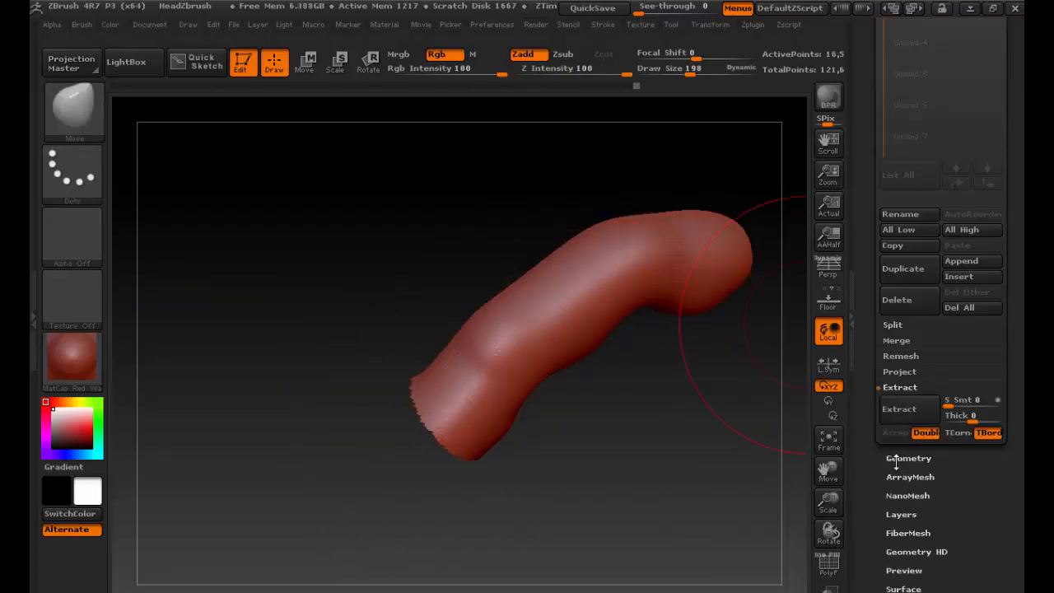
pyautogui.click(921, 407)
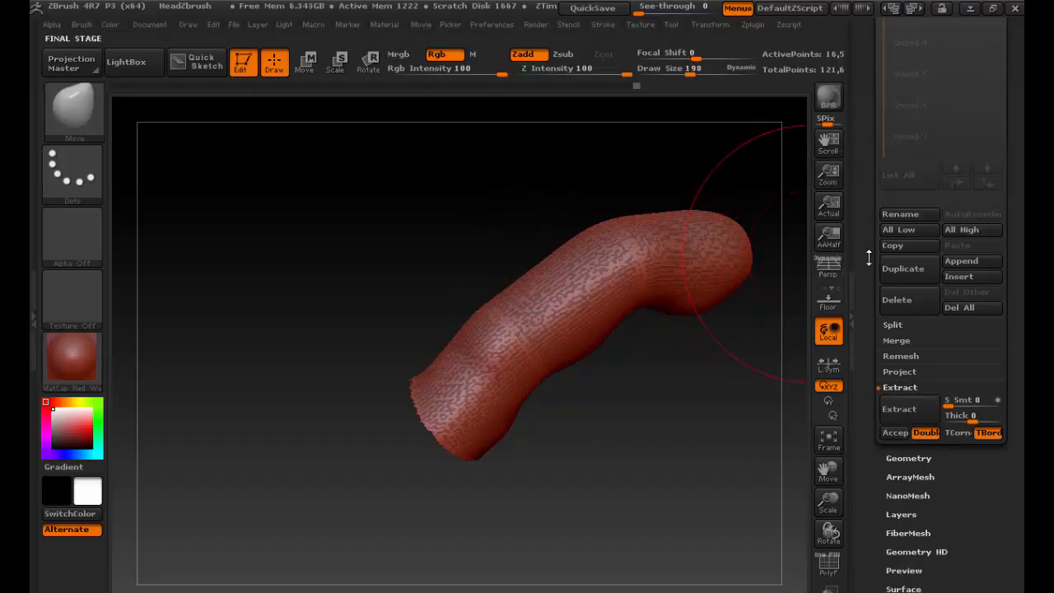
pyautogui.moveTo(869, 258); pyautogui.dragTo(861, 381)
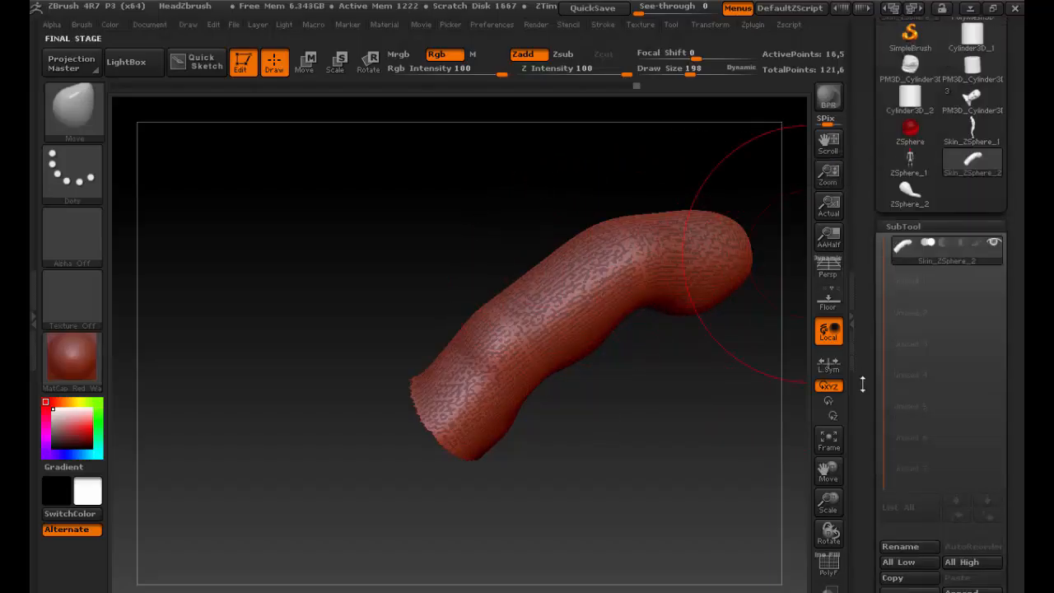
# Step: Try to move the isolated arm aside with a Transpose line, undo the move and return to Draw mode
pyautogui.click(309, 62)
pyautogui.moveTo(500, 356); pyautogui.dragTo(642, 462)
pyautogui.moveTo(584, 388); pyautogui.dragTo(504, 292)
pyautogui.moveTo(690, 378)
pyautogui.mouseDown()
pyautogui.moveTo(643, 387)
pyautogui.moveTo(692, 394)
pyautogui.mouseUp()
pyautogui.hotkey('ctrl', 'z')
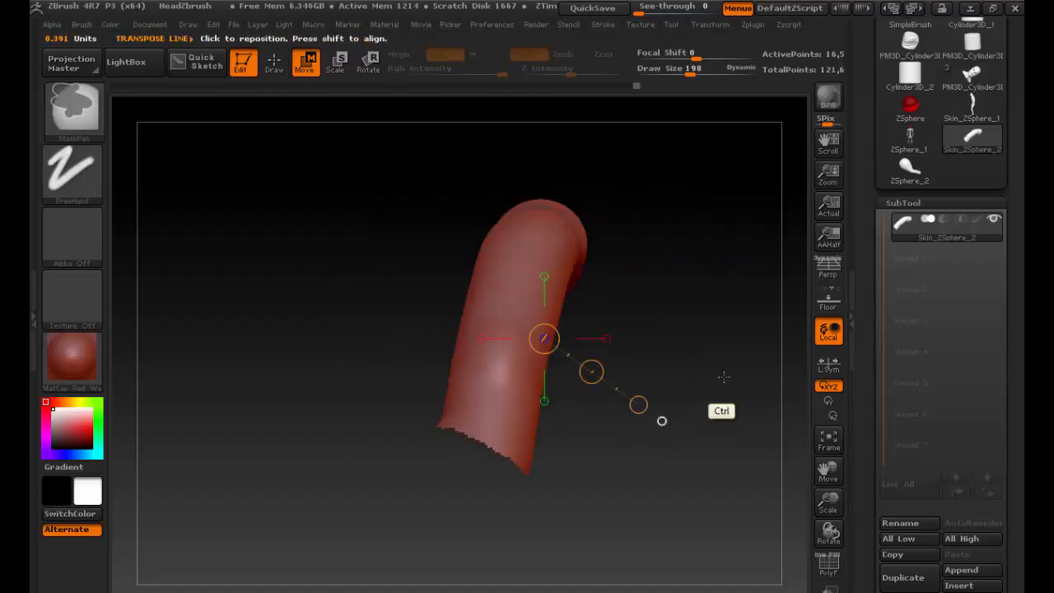
pyautogui.press('q')
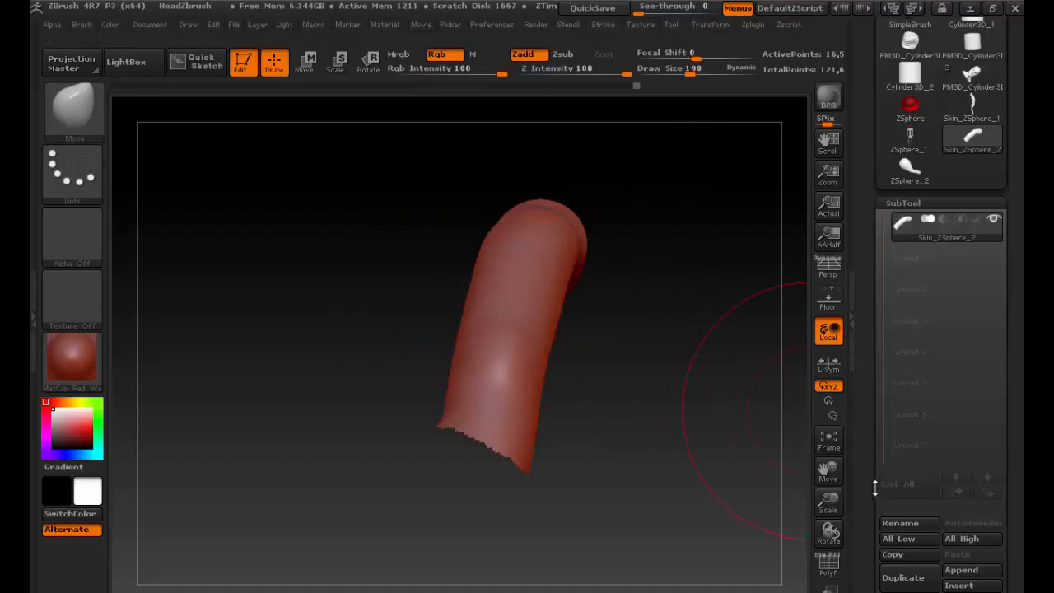
# Step: Extract the isolated arm with smoothness 0 and thickness 0, accept it as a new subtool, and select the Extract9 subtool
pyautogui.moveTo(876, 488); pyautogui.dragTo(876, 381)
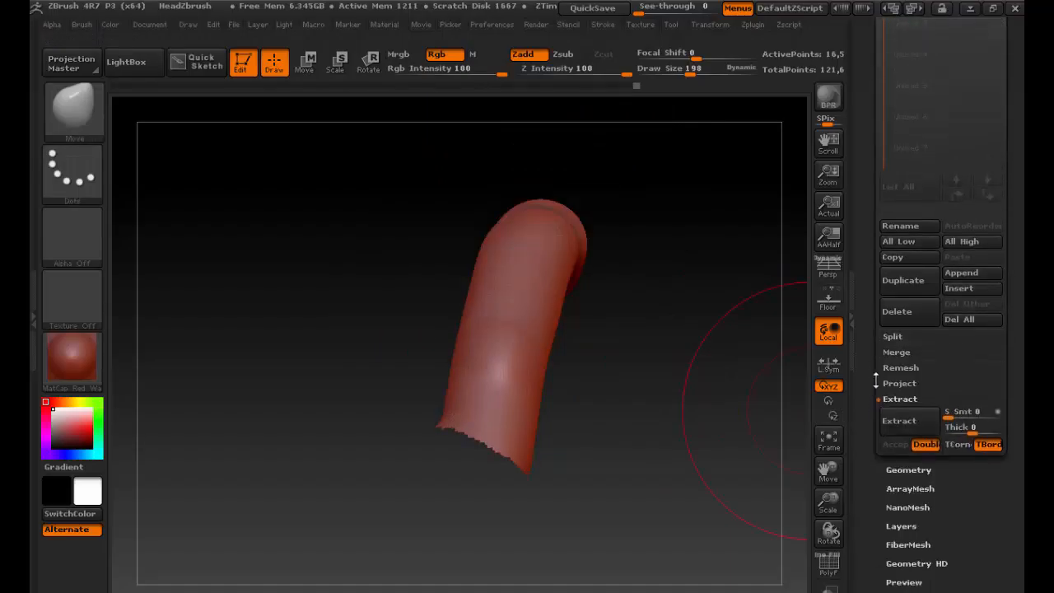
pyautogui.click(906, 422)
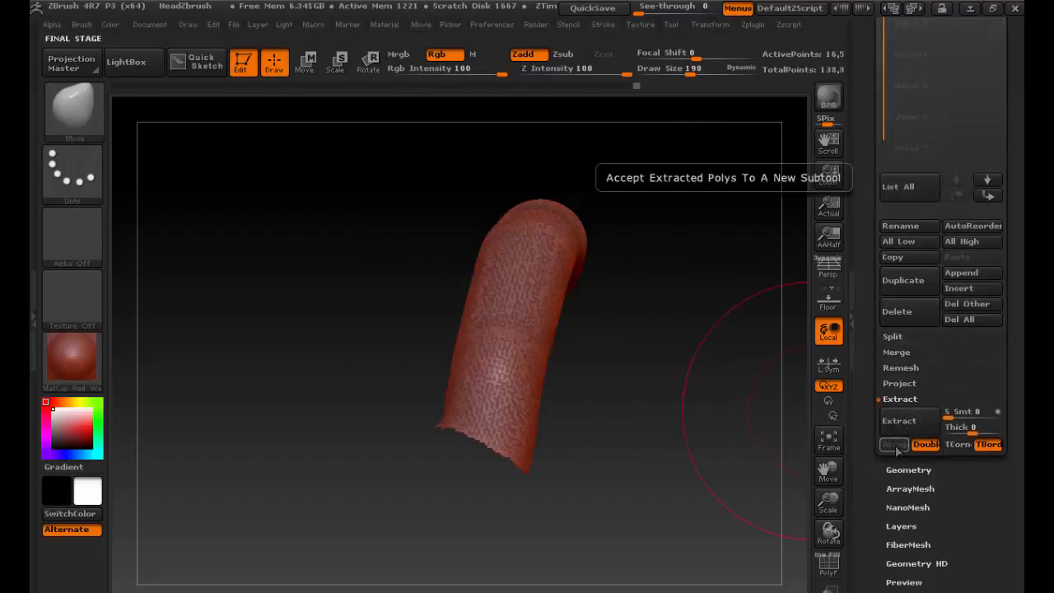
pyautogui.click(896, 445)
pyautogui.scroll(5, 867, 311)
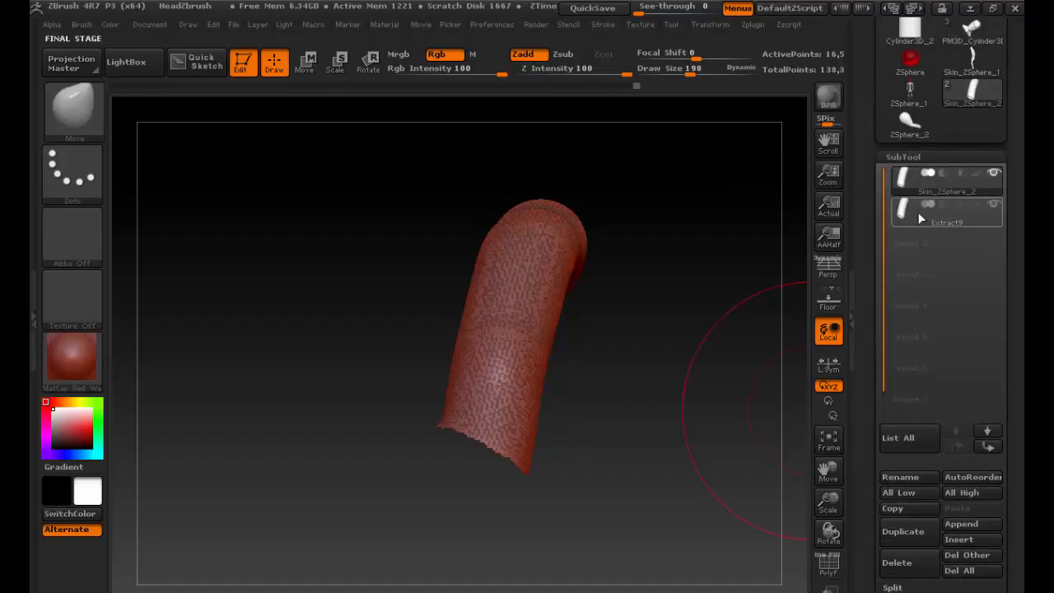
pyautogui.click(912, 212)
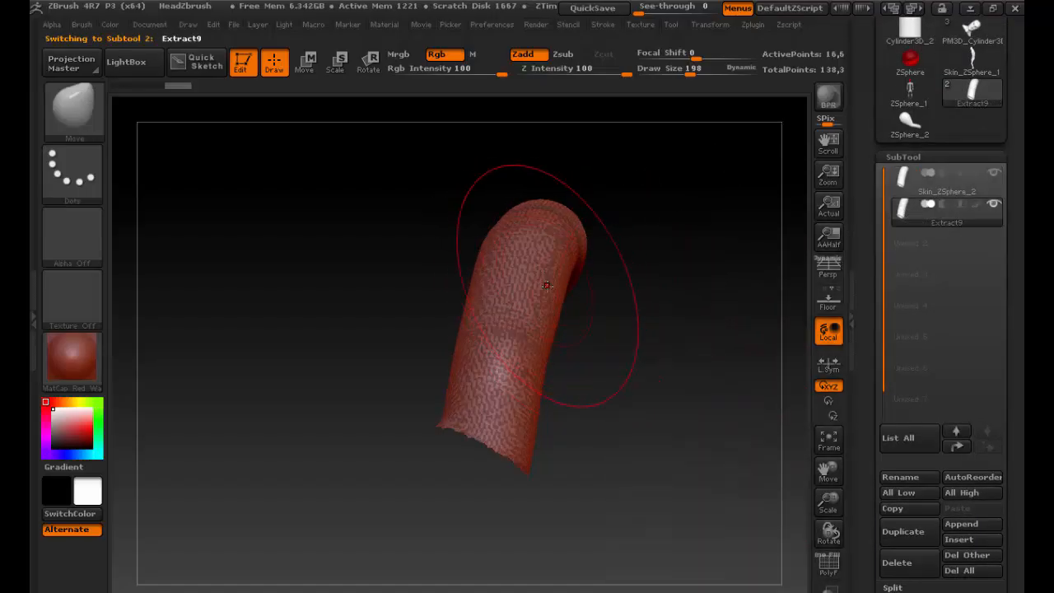
# Step: Move the Extract9 arm beside the original arm with a Transpose line, then invert its mask twice
pyautogui.press('w')
pyautogui.moveTo(503, 286)
pyautogui.mouseDown()
pyautogui.moveTo(616, 314)
pyautogui.moveTo(488, 293)
pyautogui.moveTo(424, 273)
pyautogui.moveTo(433, 269)
pyautogui.mouseUp()
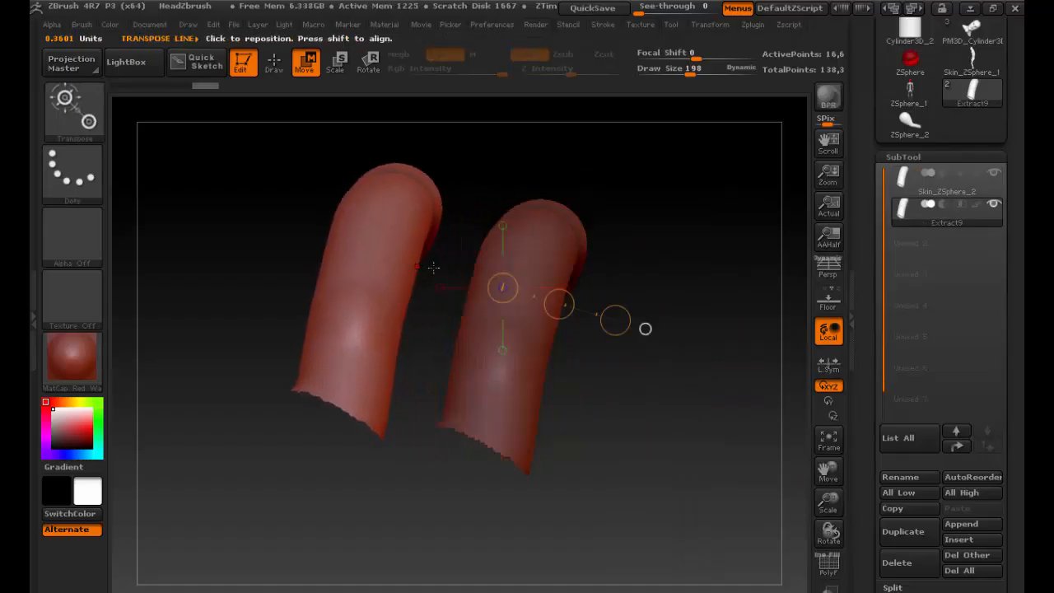
pyautogui.hotkey('ctrl', 'shift')
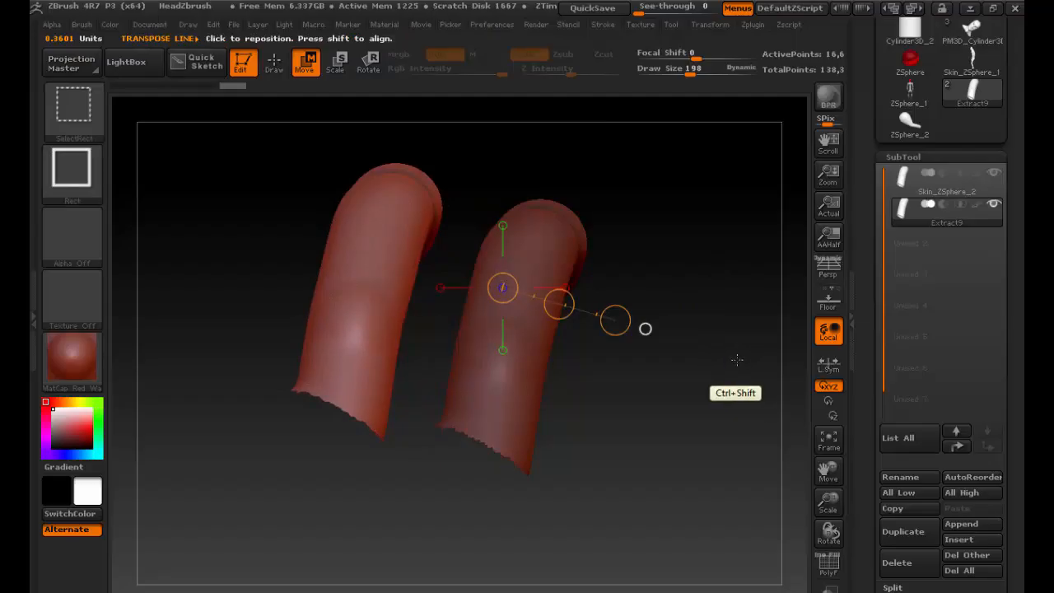
pyautogui.moveTo(727, 377); pyautogui.dragTo(683, 414)
pyautogui.moveTo(725, 339)
pyautogui.keyDown('ctrl'); pyautogui.keyDown('shift'); pyautogui.mouseDown()
pyautogui.moveTo(734, 436)
pyautogui.moveTo(680, 413)
pyautogui.mouseUp(); pyautogui.keyUp('shift'); pyautogui.keyUp('ctrl')
pyautogui.press('ctrl')
pyautogui.keyDown('ctrl'); pyautogui.click(692, 403); pyautogui.keyUp('ctrl')
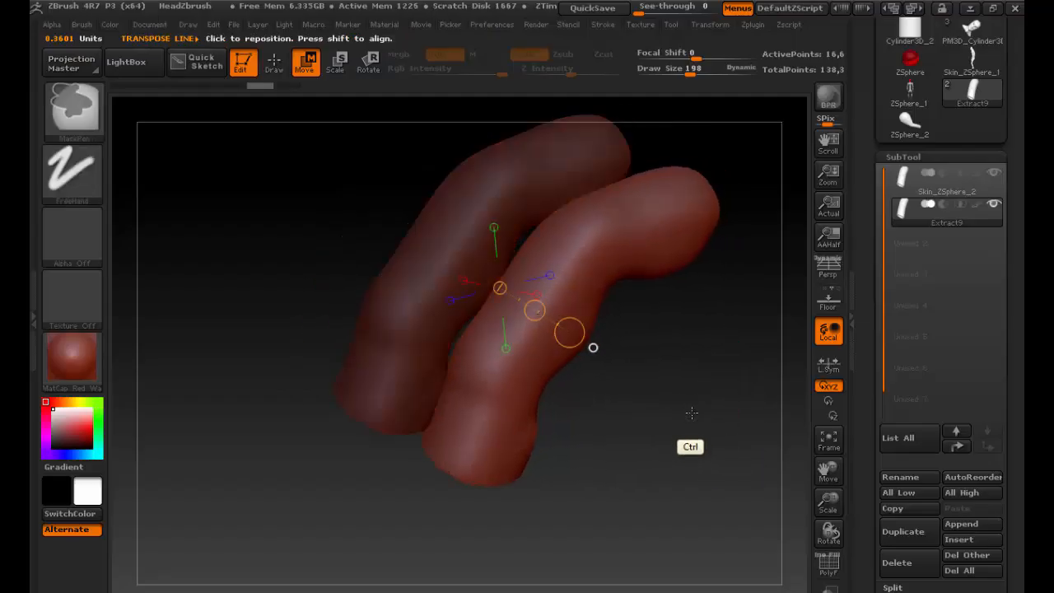
pyautogui.keyDown('ctrl'); pyautogui.click(692, 408); pyautogui.keyUp('ctrl')
pyautogui.press('shift')
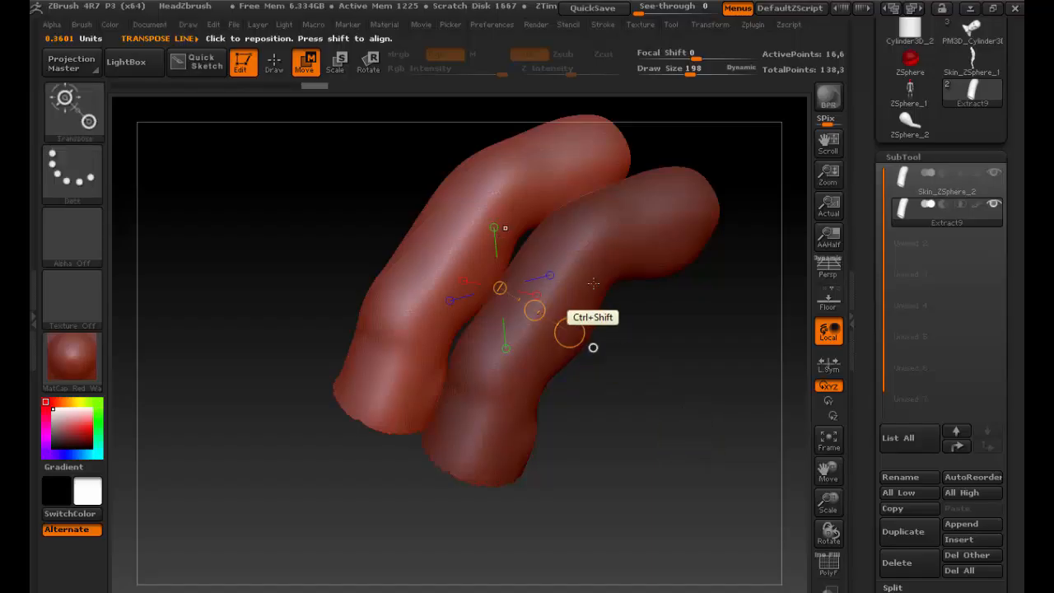
# Step: Mask all but the middle section of the Extract9 arm, then undo back to its unmoved, unmasked state
pyautogui.keyDown('ctrl'); pyautogui.keyDown('shift'); pyautogui.click(590, 285); pyautogui.keyUp('shift'); pyautogui.keyUp('ctrl')
pyautogui.keyDown('ctrl'); pyautogui.keyDown('shift'); pyautogui.click(491, 250); pyautogui.keyUp('shift'); pyautogui.keyUp('ctrl')
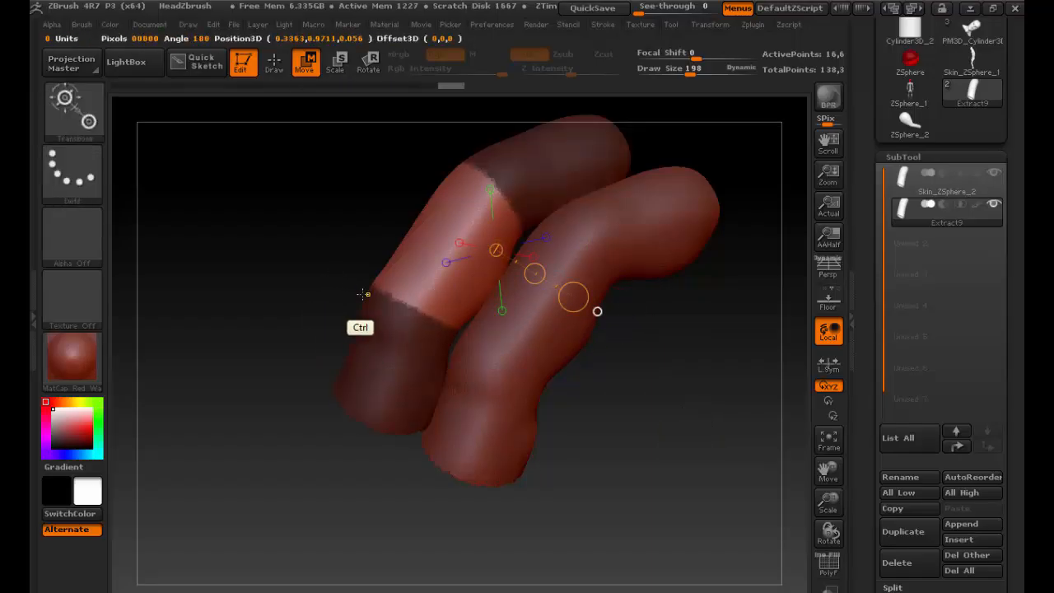
pyautogui.keyDown('ctrl'); pyautogui.moveTo(365, 292); pyautogui.dragTo(371, 290); pyautogui.keyUp('ctrl')
pyautogui.hotkey('ctrl', 'z')
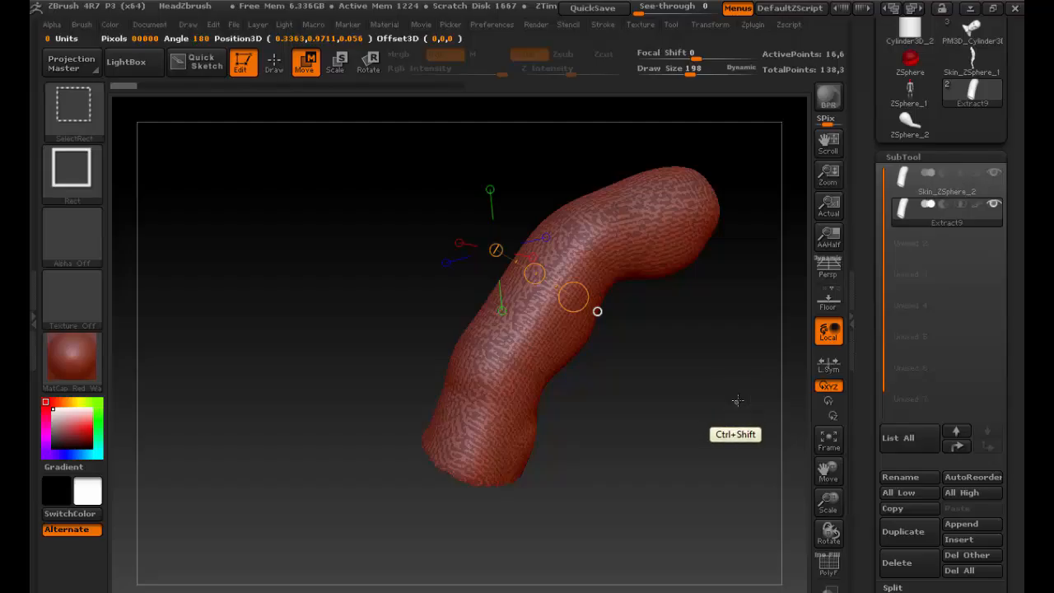
# Step: Reselect the arm tool after switching to ZSphere_2, make Skin_ZSphere_2 the active subtool, and unhide its body
pyautogui.click(910, 124)
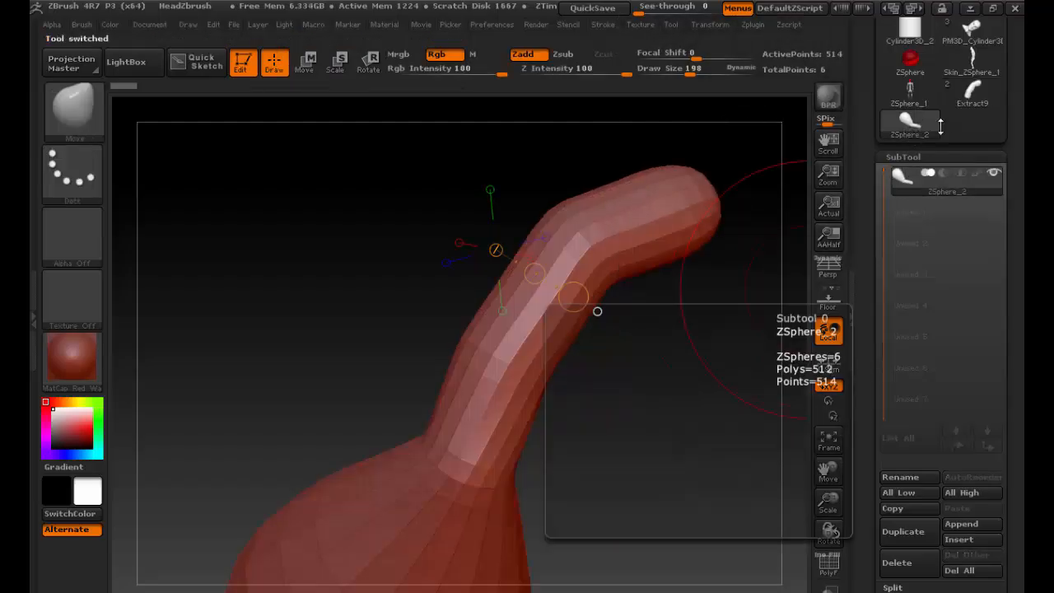
pyautogui.click(971, 97)
pyautogui.click(900, 179)
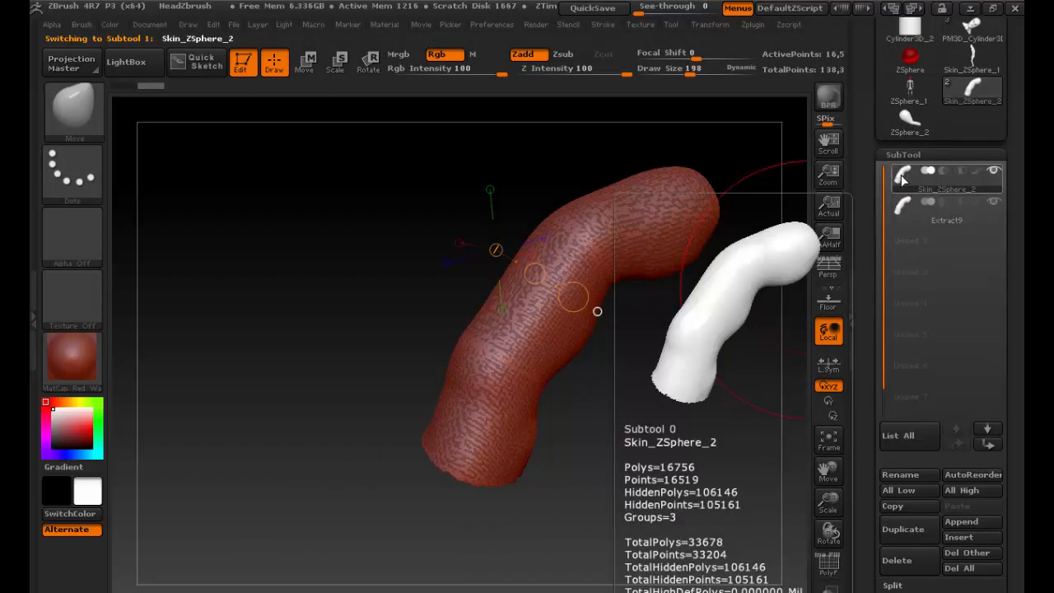
pyautogui.keyDown('ctrl'); pyautogui.keyDown('shift'); pyautogui.click(705, 362); pyautogui.keyUp('shift'); pyautogui.keyUp('ctrl')
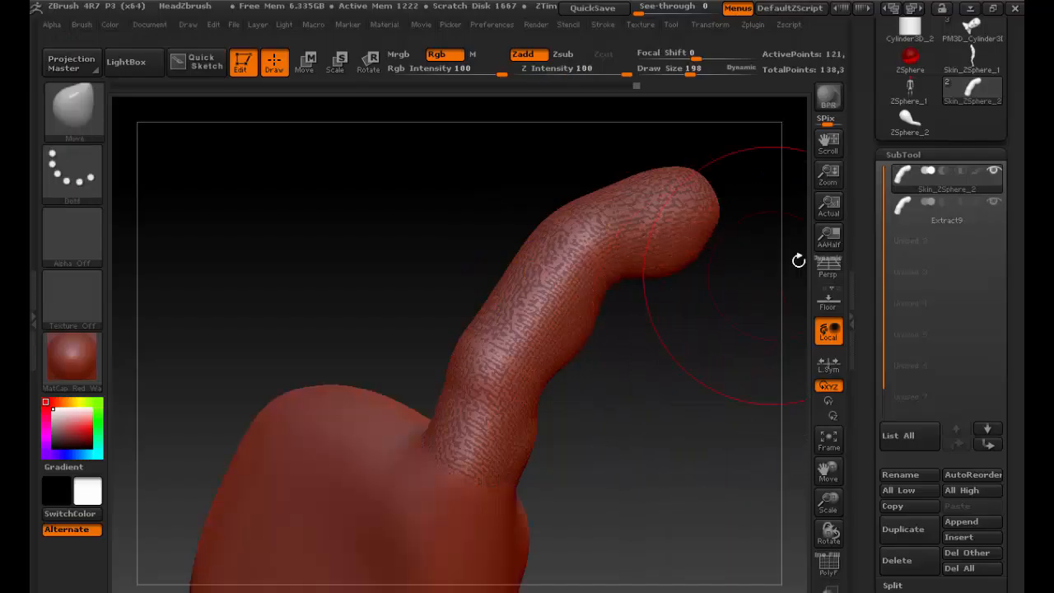
pyautogui.moveTo(904, 182)
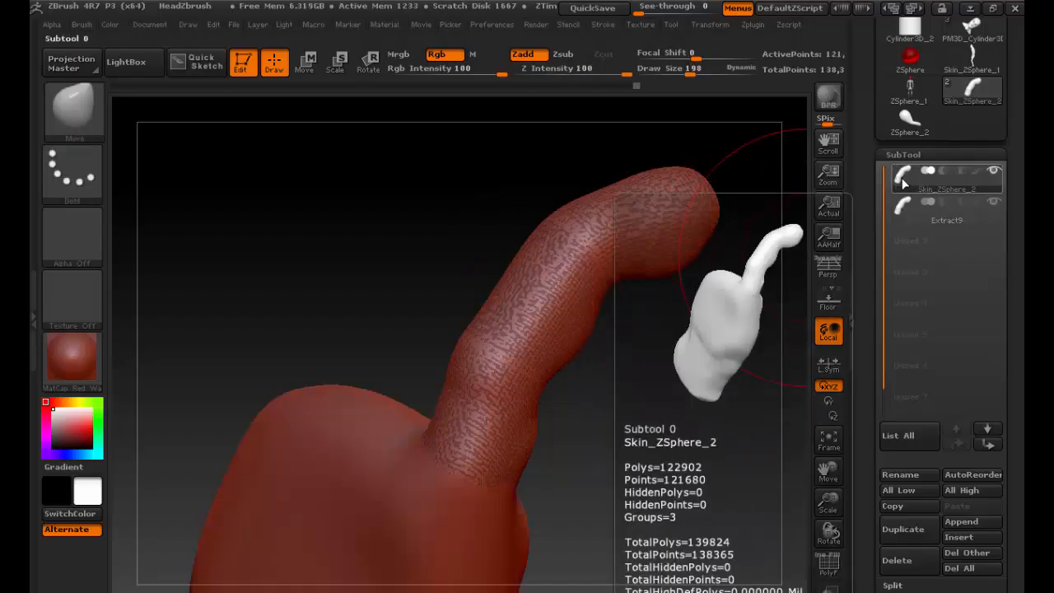
# Step: Select the Extract9 subtool and move it off the original arm so it stands beside it above the body
pyautogui.click(891, 210)
pyautogui.press('w')
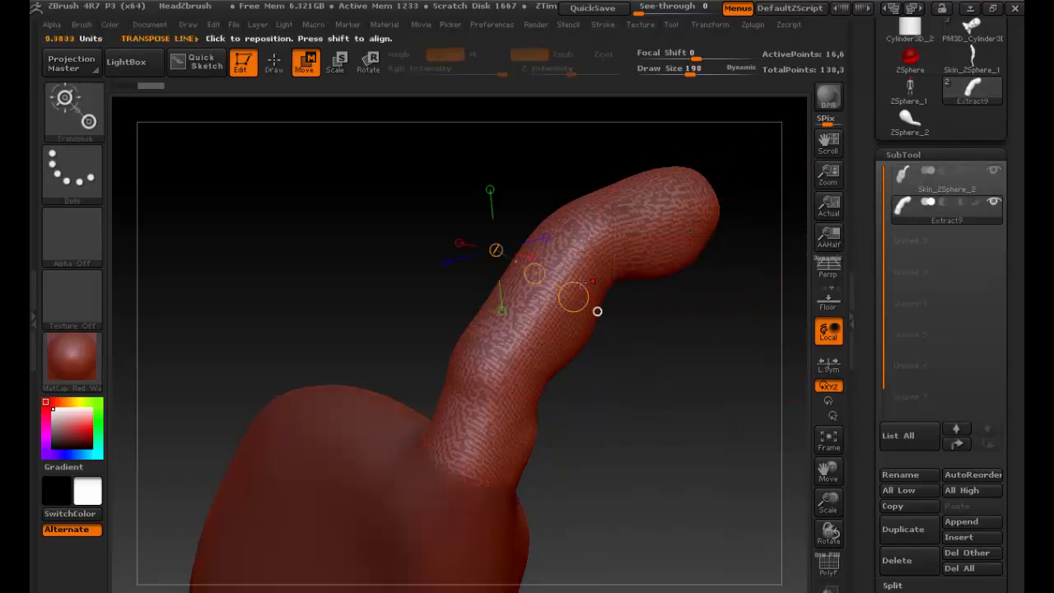
pyautogui.moveTo(511, 373)
pyautogui.mouseDown()
pyautogui.moveTo(648, 193)
pyautogui.moveTo(655, 204)
pyautogui.mouseUp()
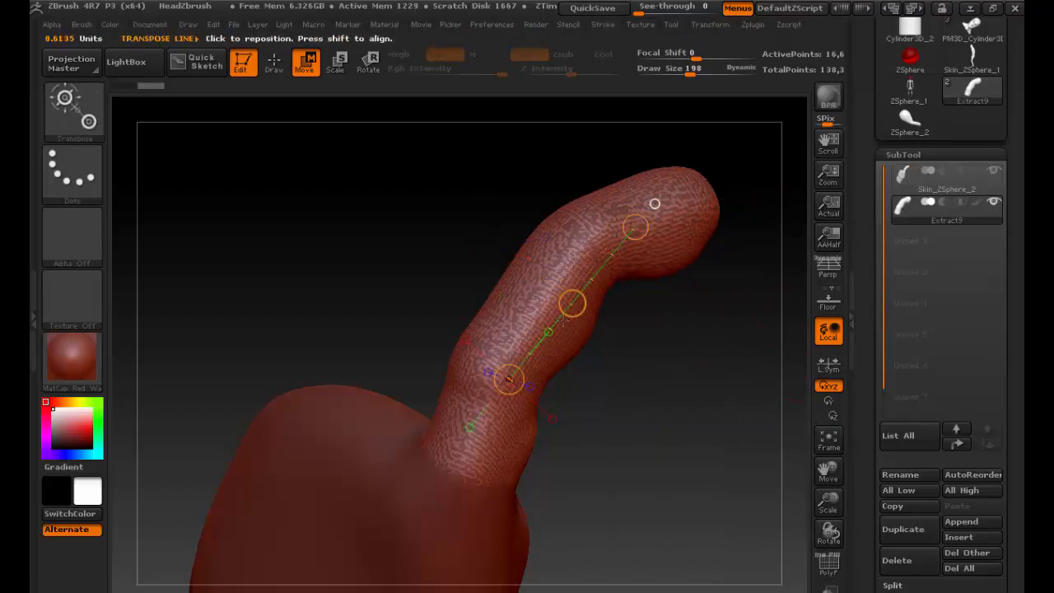
pyautogui.moveTo(525, 286); pyautogui.dragTo(640, 384)
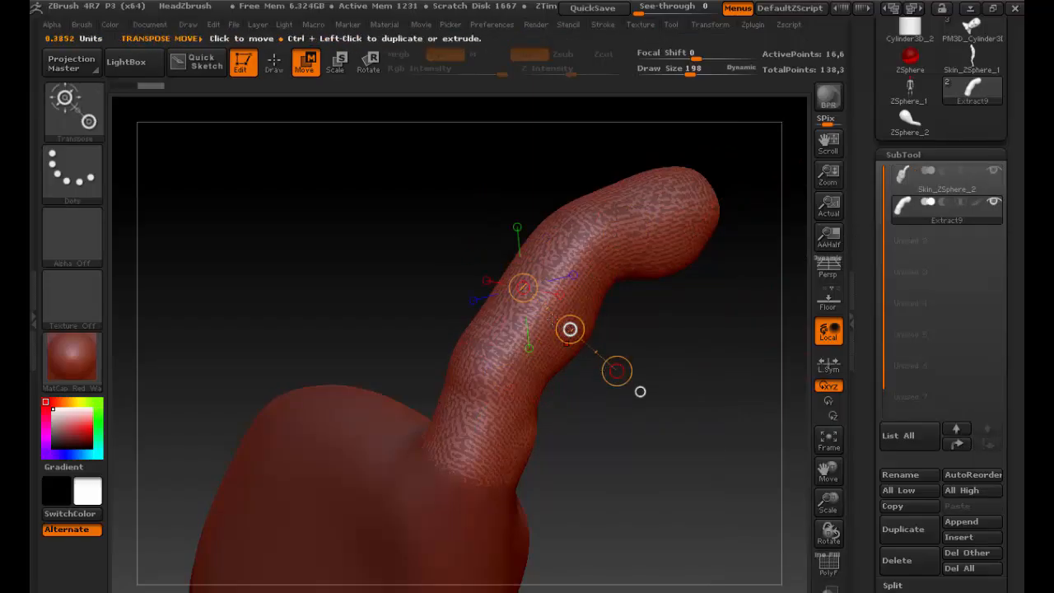
pyautogui.keyDown('ctrl'); pyautogui.moveTo(568, 326); pyautogui.dragTo(505, 285); pyautogui.keyUp('ctrl')
pyautogui.keyDown('shift'); pyautogui.moveTo(619, 412); pyautogui.dragTo(615, 410); pyautogui.keyUp('shift')
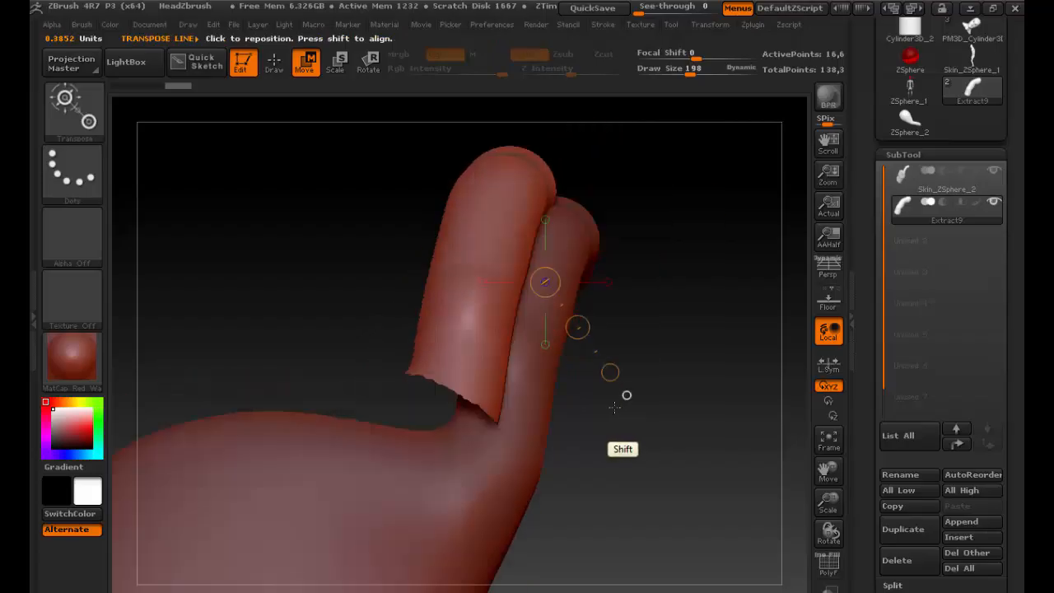
pyautogui.moveTo(459, 253)
pyautogui.mouseDown()
pyautogui.moveTo(572, 256)
pyautogui.moveTo(407, 307)
pyautogui.mouseUp()
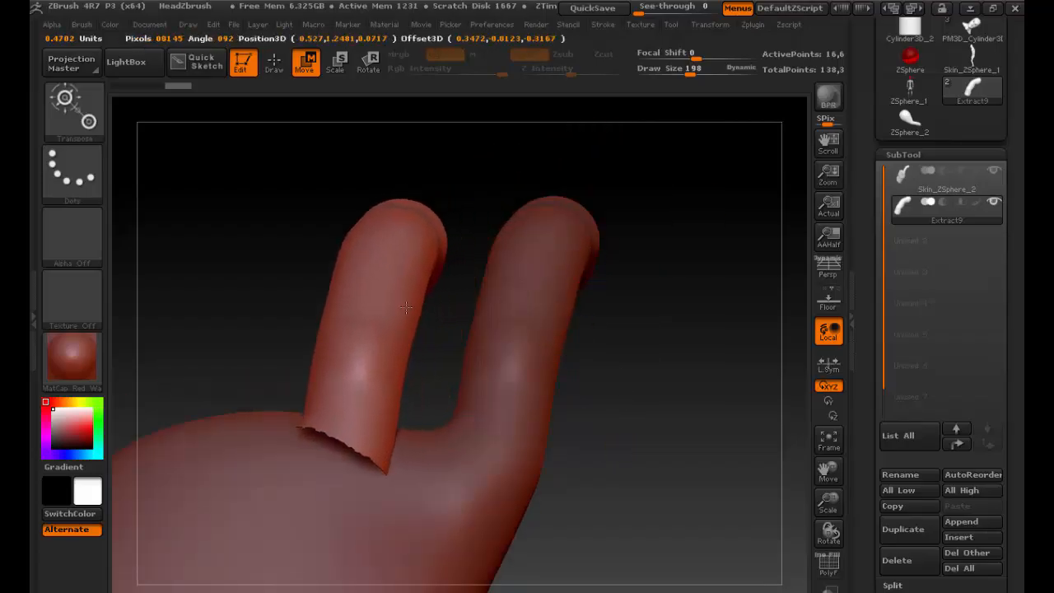
# Step: Undo a trial stretch of the Extract9 arm and, in side view, move the whole arm back in line with the original
pyautogui.moveTo(646, 337); pyautogui.dragTo(713, 338)
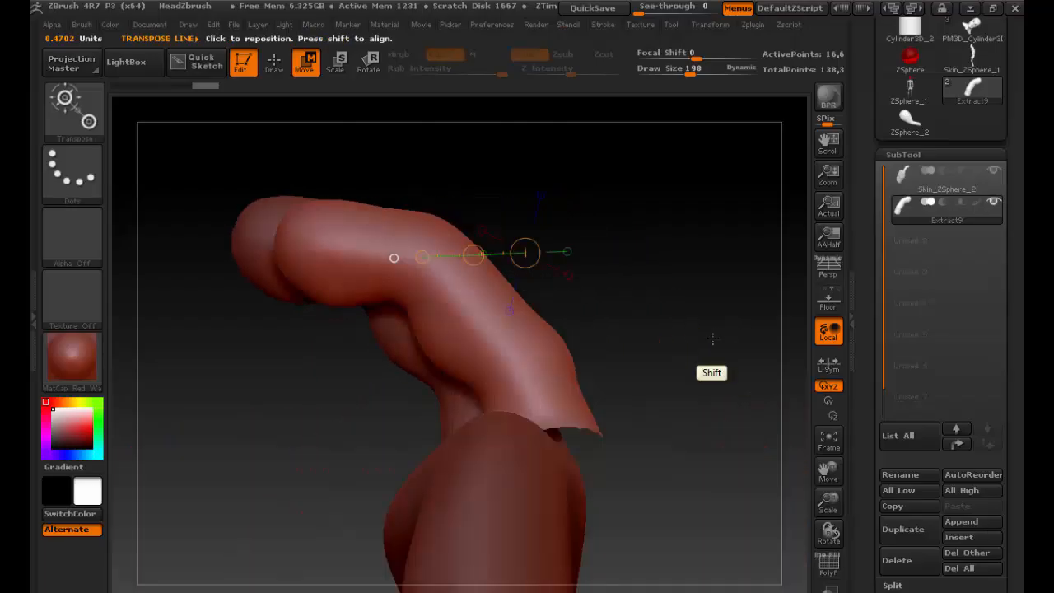
pyautogui.moveTo(526, 253); pyautogui.dragTo(544, 264)
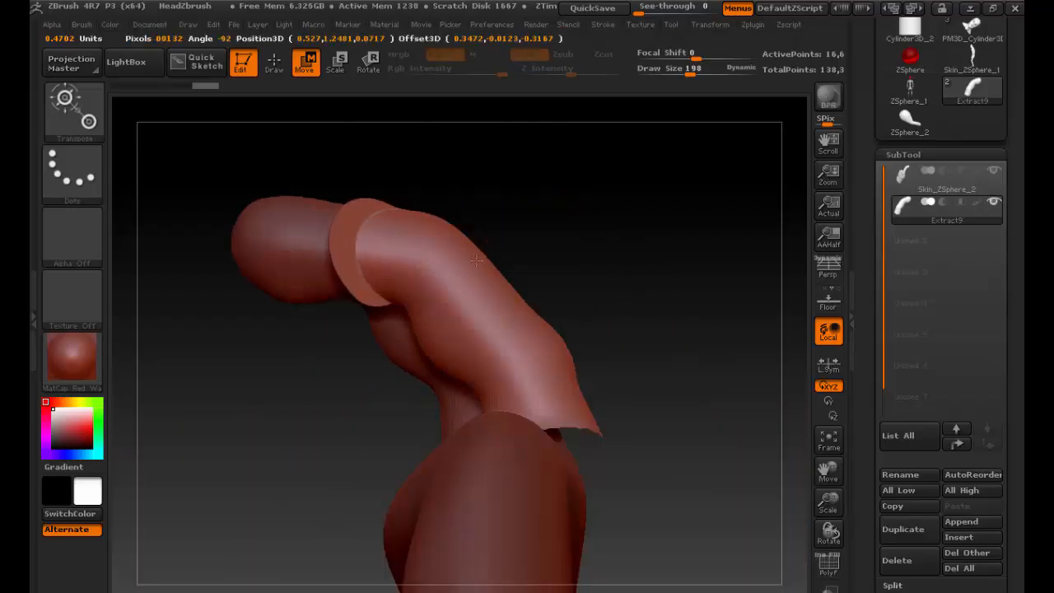
pyautogui.hotkey('ctrl', 'z')
pyautogui.moveTo(537, 365); pyautogui.dragTo(377, 212)
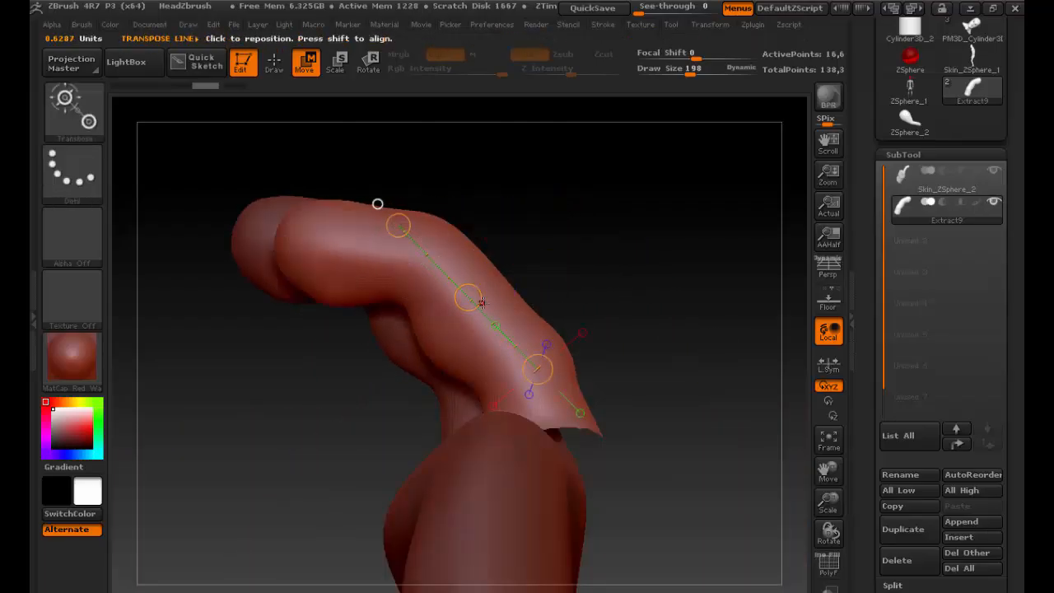
pyautogui.moveTo(470, 295); pyautogui.dragTo(410, 294)
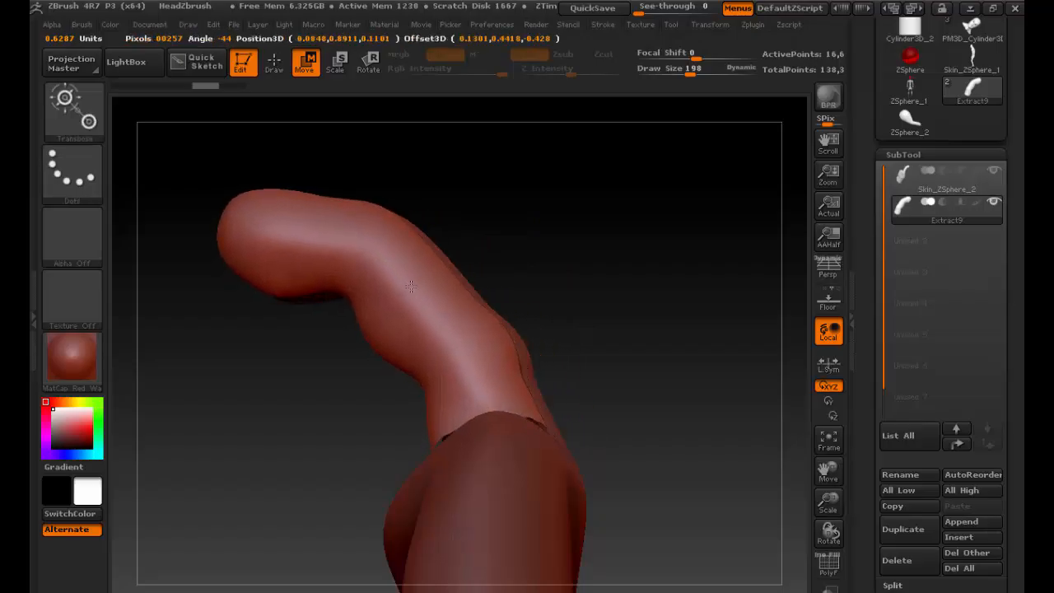
# Step: Scale up the Extract9 arm uniformly from its base where it meets the body
pyautogui.click(341, 63)
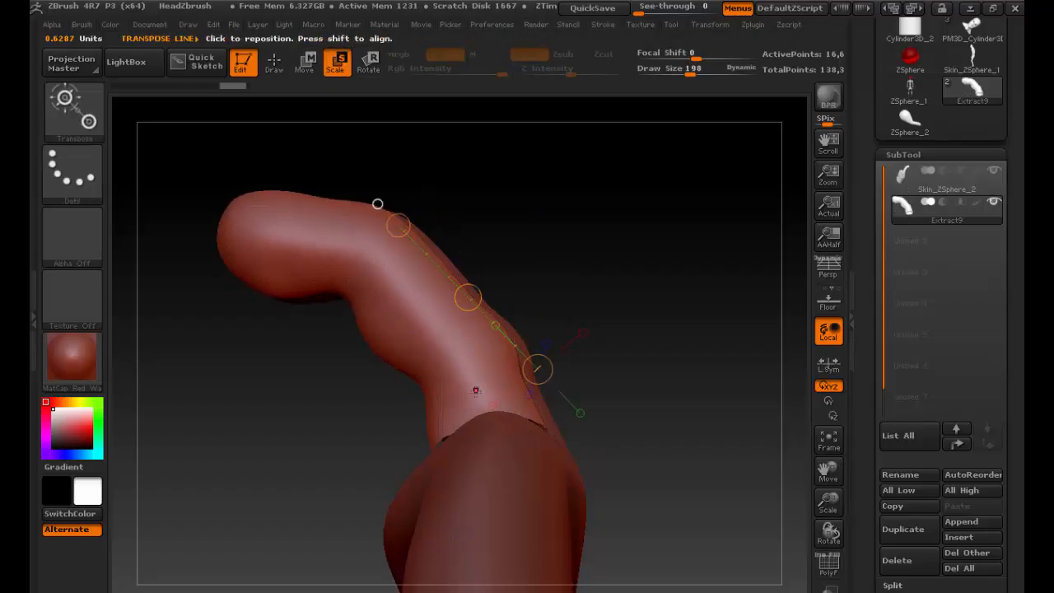
pyautogui.moveTo(475, 390); pyautogui.dragTo(285, 190)
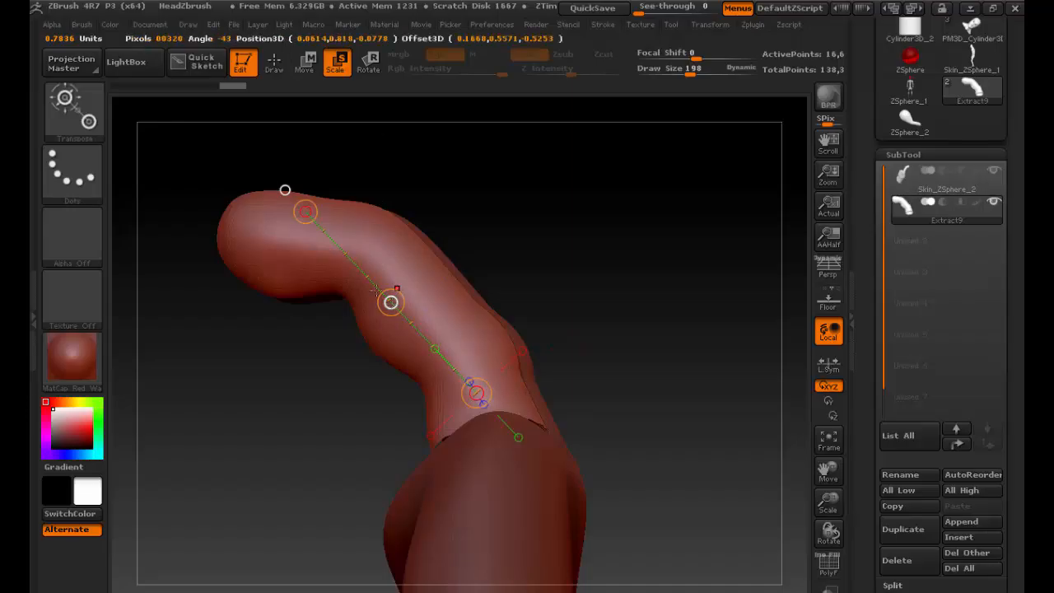
pyautogui.click(391, 302)
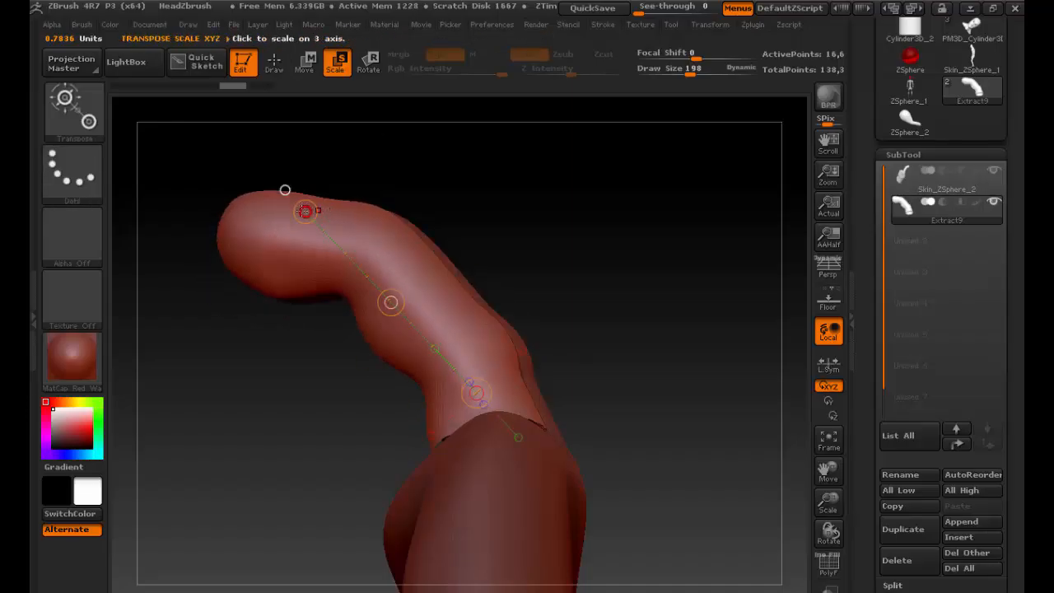
pyautogui.moveTo(305, 210); pyautogui.dragTo(277, 179)
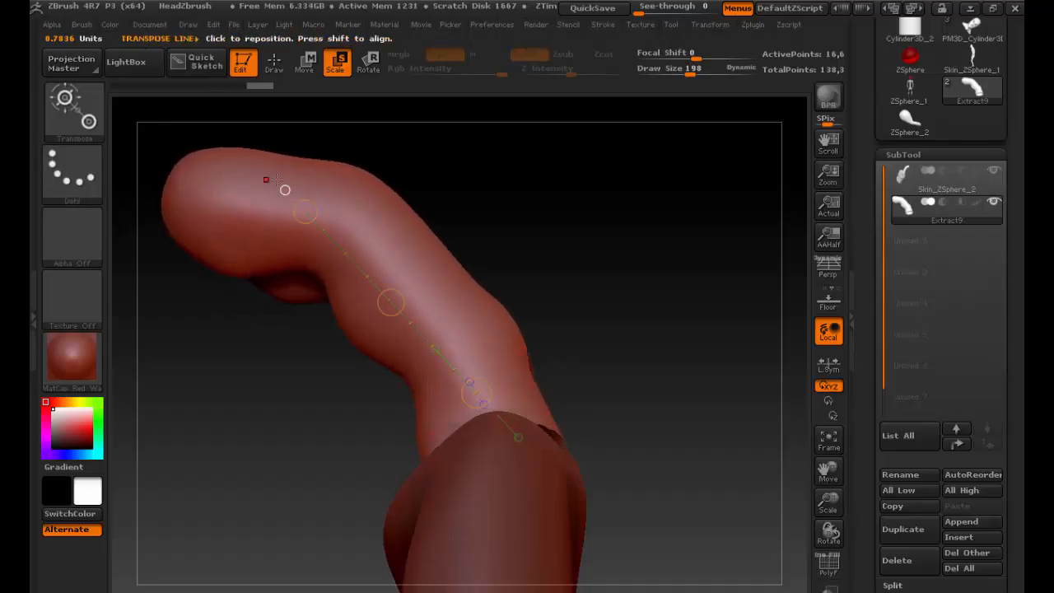
# Step: Rotate the Extract9 arm about its base so it leans towards the original arm
pyautogui.keyDown('shift'); pyautogui.moveTo(584, 294); pyautogui.dragTo(520, 321); pyautogui.keyUp('shift')
pyautogui.keyDown('alt'); pyautogui.moveTo(595, 347); pyautogui.dragTo(508, 348); pyautogui.keyUp('alt')
pyautogui.keyDown('alt'); pyautogui.moveTo(507, 348); pyautogui.dragTo(629, 338); pyautogui.keyUp('alt')
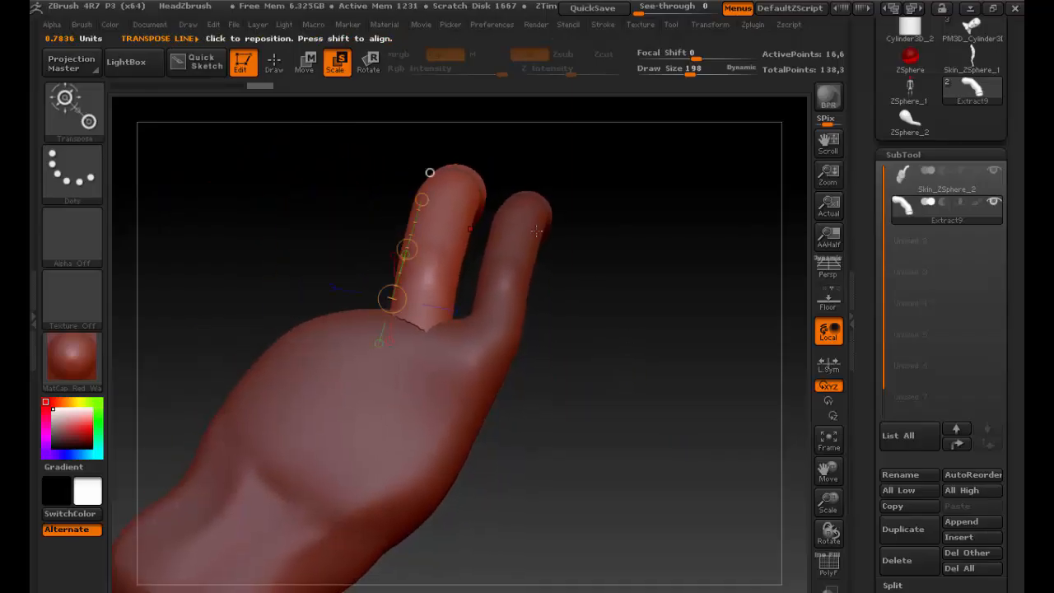
pyautogui.click(366, 69)
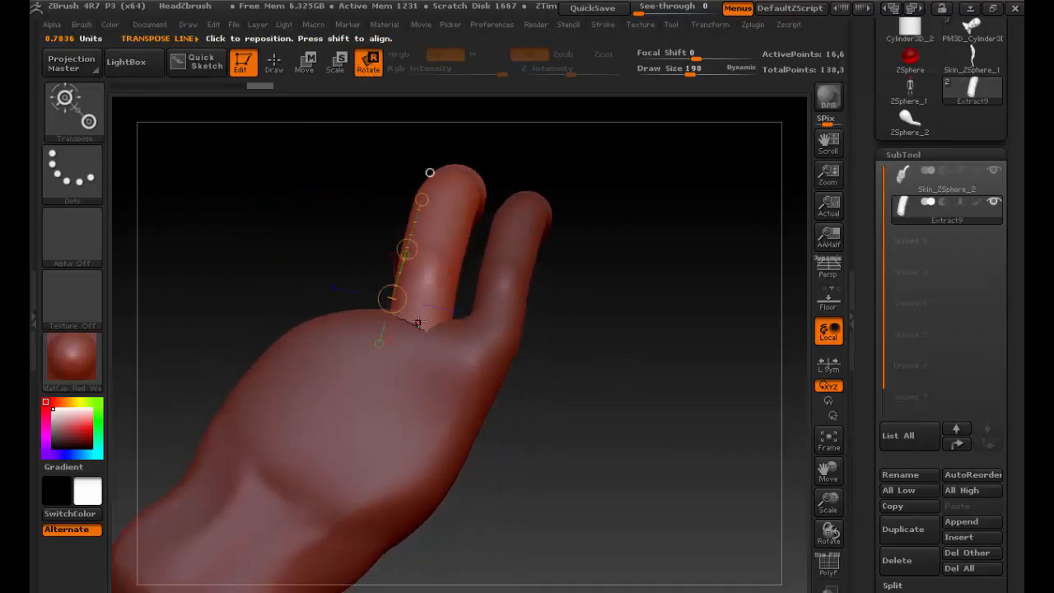
pyautogui.moveTo(429, 172); pyautogui.dragTo(491, 184)
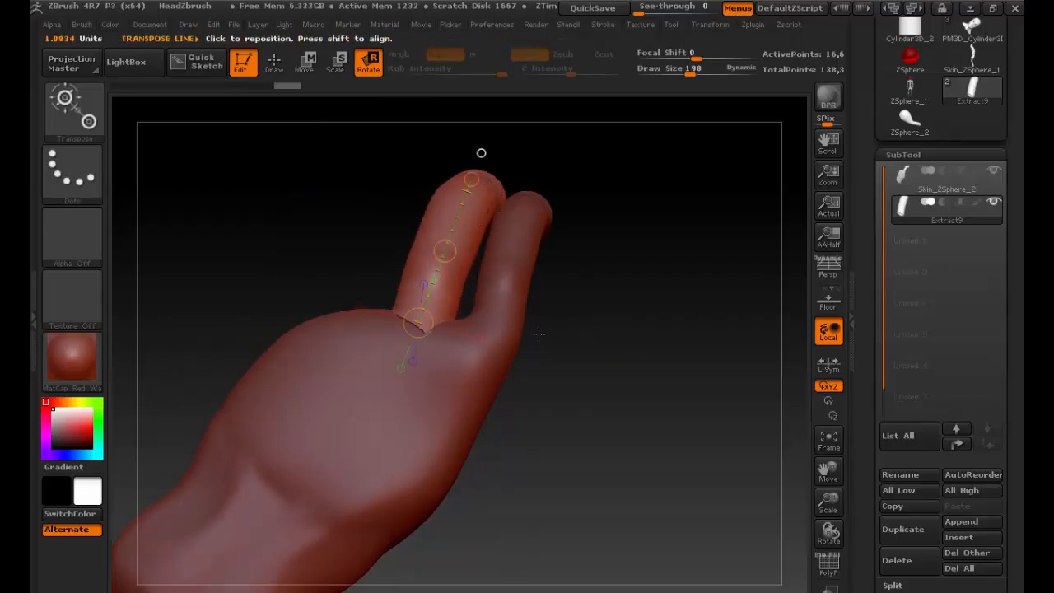
# Step: With Skin_ZSphere_2 active, use the Move brush at draw size 579 to lengthen the body's lower end and shift it sideways
pyautogui.moveTo(539, 334); pyautogui.dragTo(598, 287)
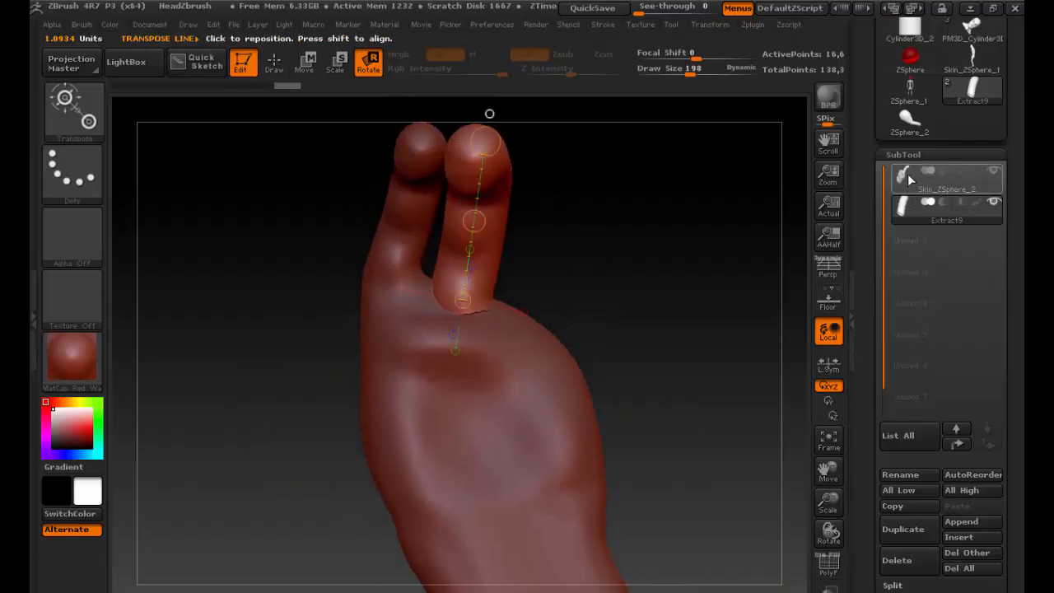
pyautogui.click(909, 179)
pyautogui.press('b')
pyautogui.press('m')
pyautogui.press('v')
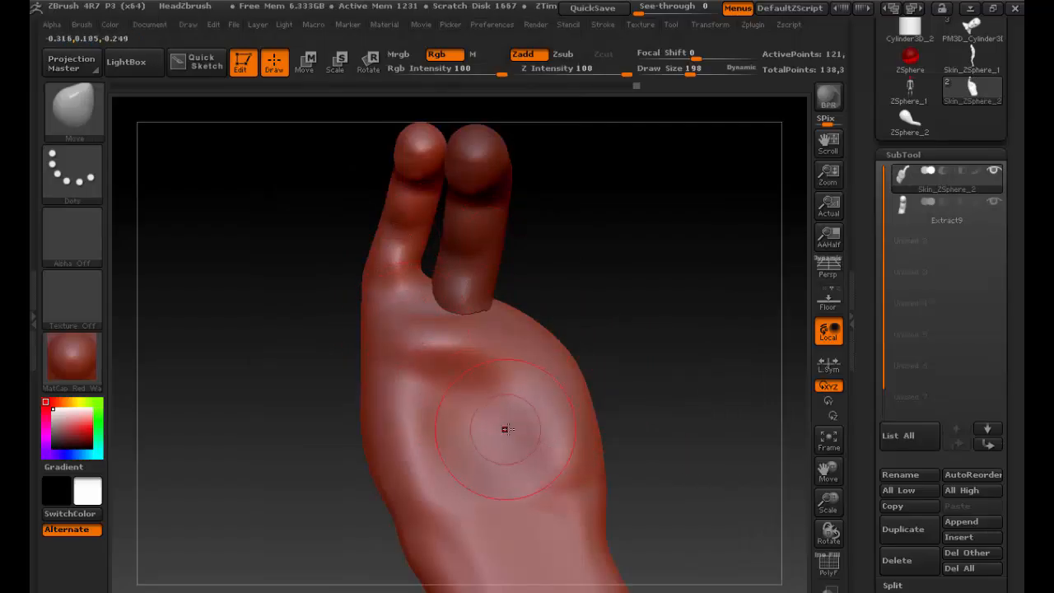
pyautogui.press('s')
pyautogui.moveTo(507, 430); pyautogui.dragTo(544, 427)
pyautogui.keyDown('alt'); pyautogui.moveTo(631, 425); pyautogui.dragTo(609, 258); pyautogui.keyUp('alt')
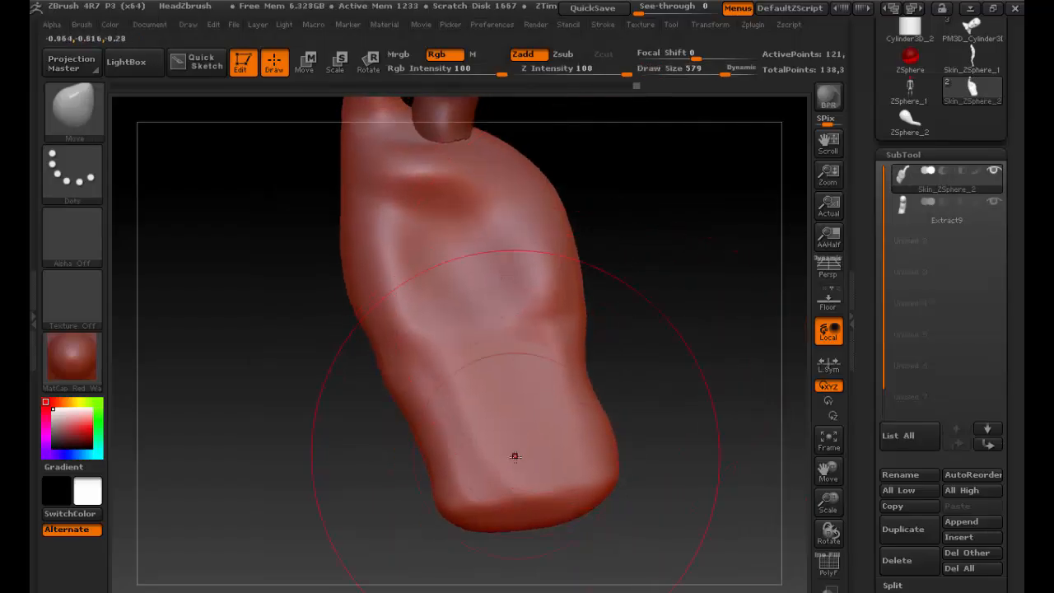
pyautogui.moveTo(509, 468); pyautogui.dragTo(439, 501)
pyautogui.moveTo(522, 536); pyautogui.dragTo(486, 562)
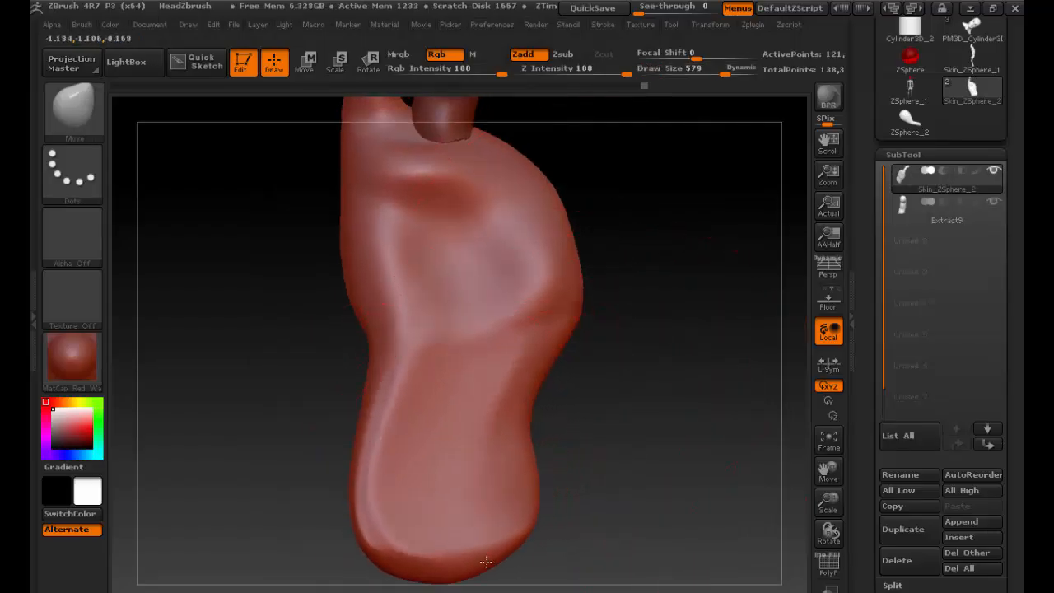
# Step: Reshape the sides of the body with the Move brush, bulging the side below the original arm and pushing in the opposite one
pyautogui.moveTo(539, 318); pyautogui.dragTo(498, 322)
pyautogui.moveTo(419, 322); pyautogui.dragTo(316, 340)
pyautogui.moveTo(384, 566); pyautogui.dragTo(338, 552)
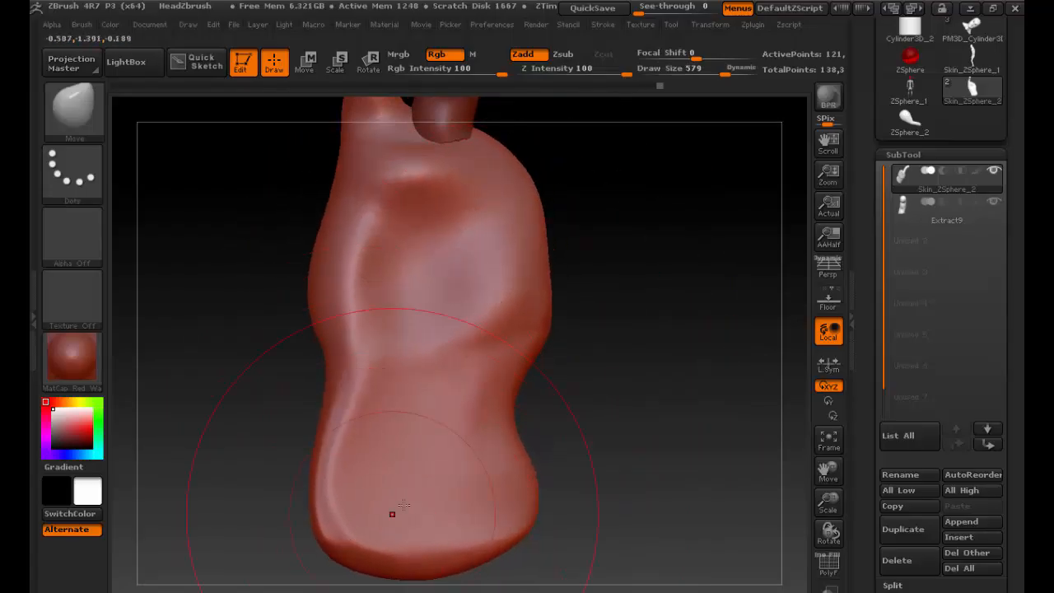
pyautogui.moveTo(531, 487); pyautogui.dragTo(502, 484)
# Step: Pull the original arm and its root away from the Extract9 arm with the Move brush, adjusting it from two sides
pyautogui.keyDown('alt'); pyautogui.moveTo(582, 341); pyautogui.dragTo(589, 443); pyautogui.keyUp('alt')
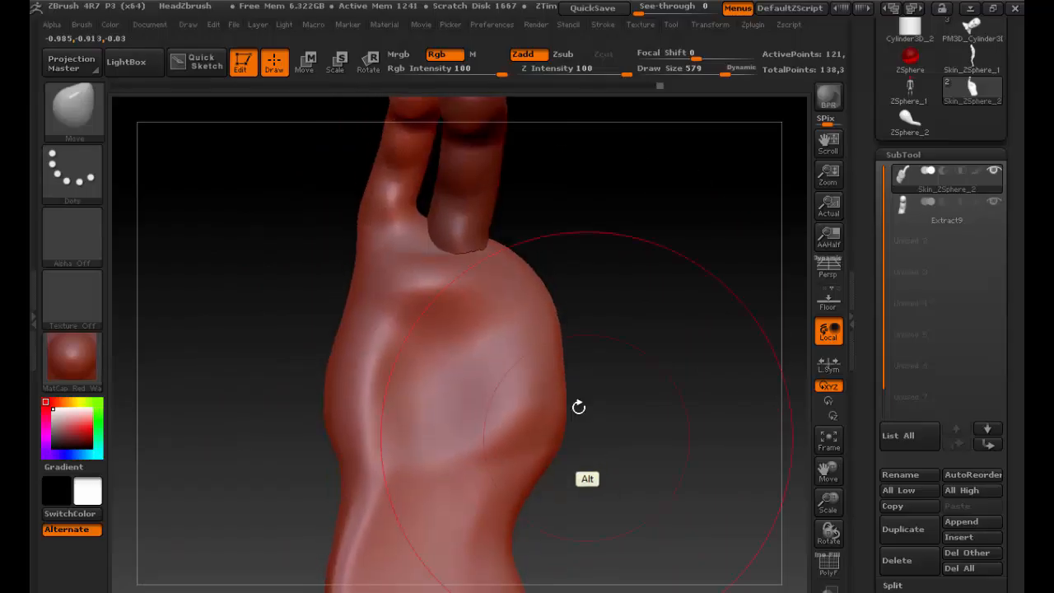
pyautogui.moveTo(508, 246); pyautogui.dragTo(607, 318)
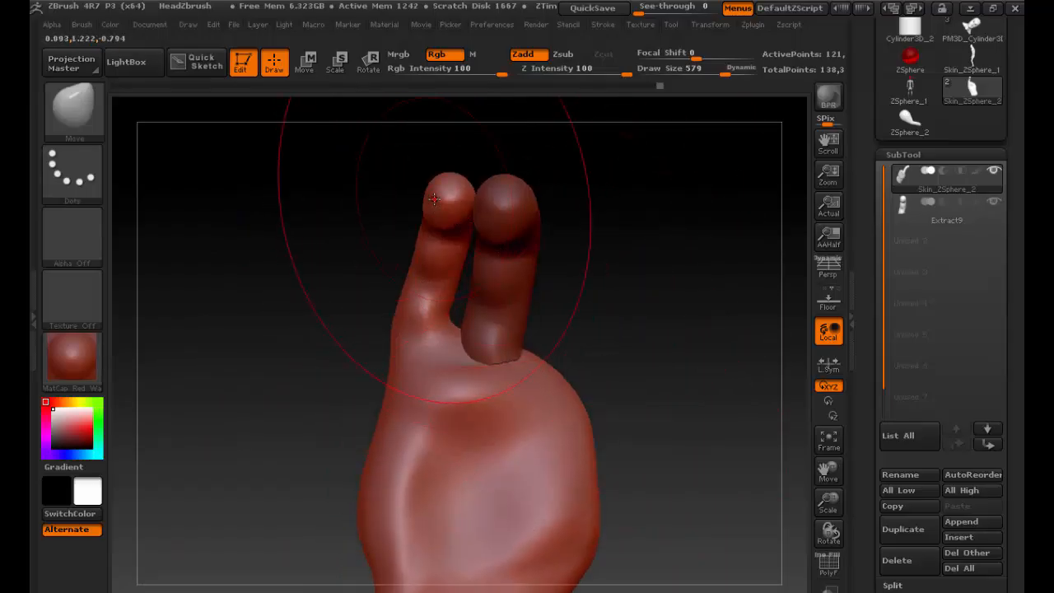
pyautogui.moveTo(434, 200); pyautogui.dragTo(377, 208)
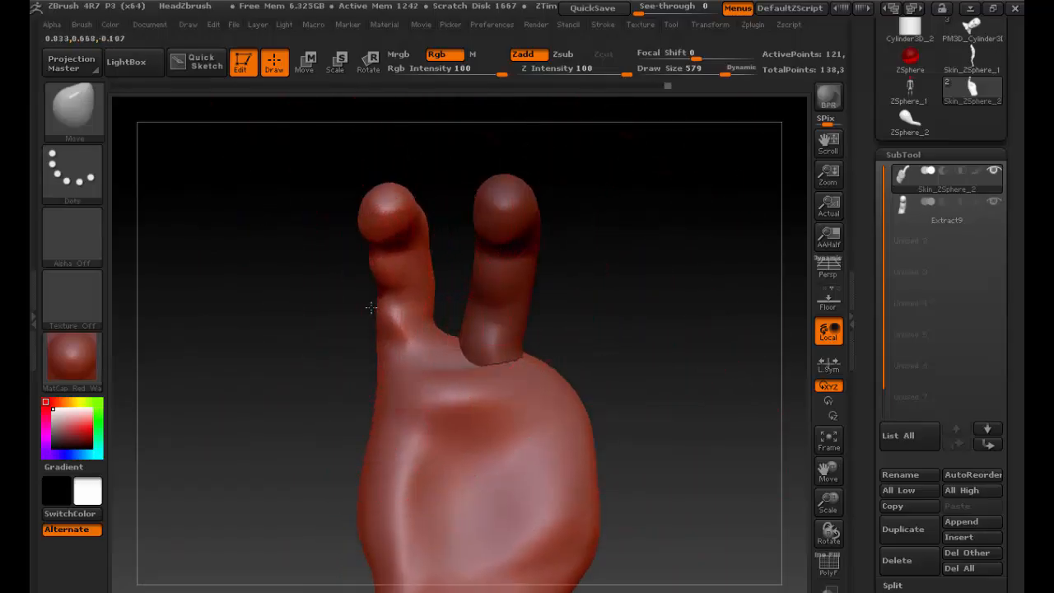
pyautogui.moveTo(371, 308); pyautogui.dragTo(355, 310)
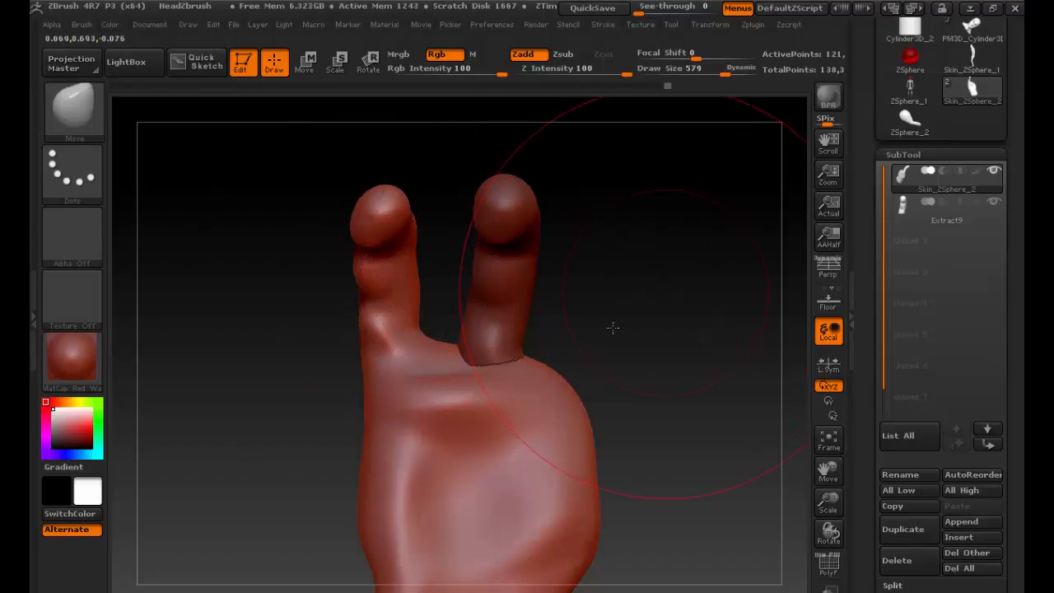
pyautogui.moveTo(613, 328)
pyautogui.mouseDown()
pyautogui.moveTo(499, 358)
pyautogui.moveTo(514, 333)
pyautogui.mouseUp()
pyautogui.press('shift')
pyautogui.moveTo(418, 288); pyautogui.dragTo(428, 268)
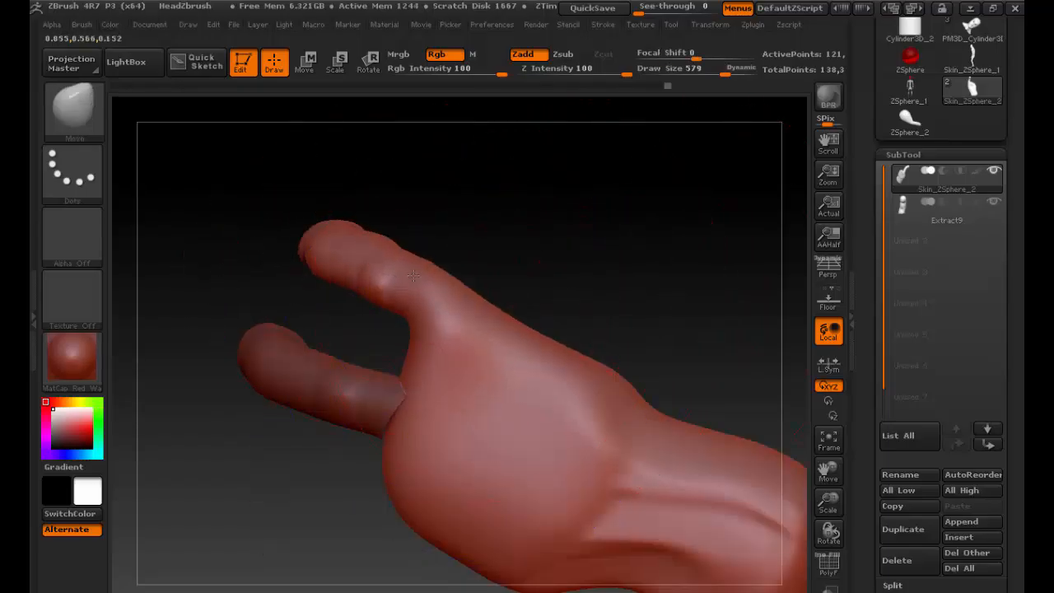
# Step: Select the Extract9 subtool and move its arm closer to the original arm, with its base set into the body
pyautogui.keyDown('alt'); pyautogui.moveTo(631, 282); pyautogui.dragTo(587, 190); pyautogui.keyUp('alt')
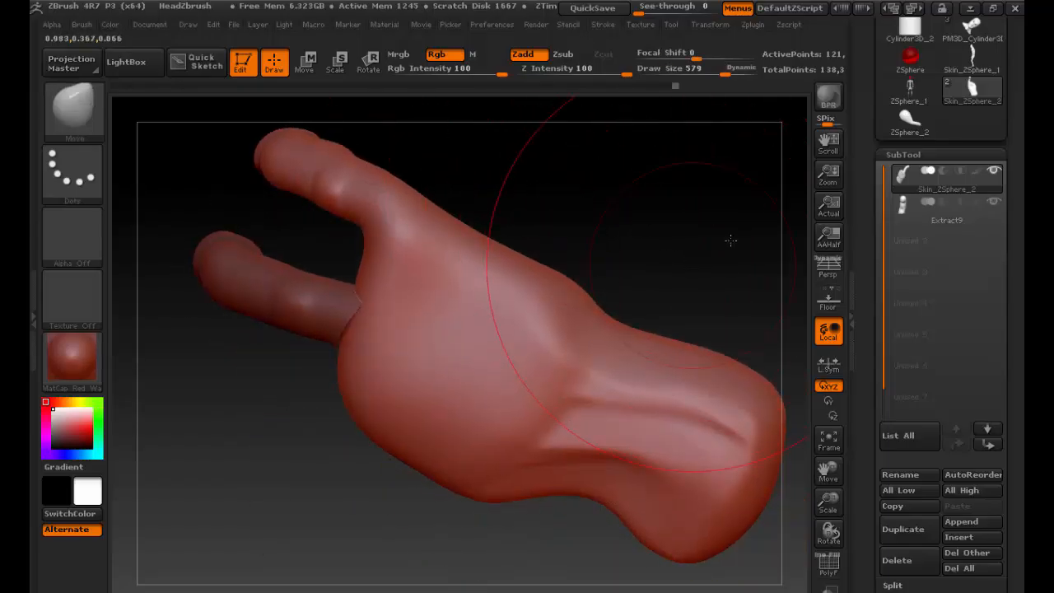
pyautogui.keyDown('shift'); pyautogui.moveTo(730, 239); pyautogui.dragTo(772, 225); pyautogui.keyUp('shift')
pyautogui.keyDown('shift'); pyautogui.moveTo(712, 347); pyautogui.dragTo(660, 364); pyautogui.keyUp('shift')
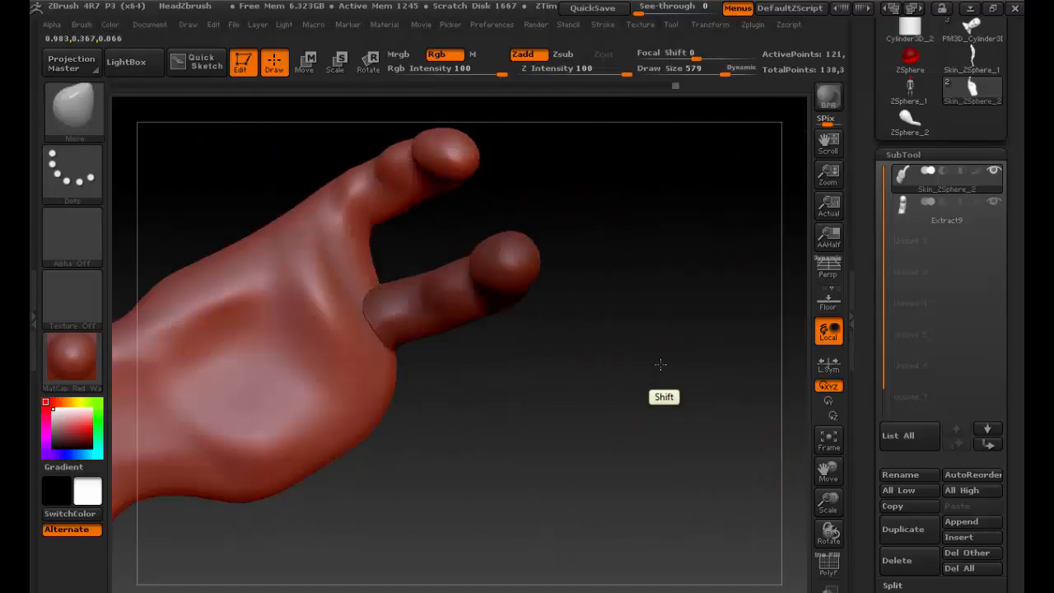
pyautogui.moveTo(575, 390); pyautogui.dragTo(730, 364)
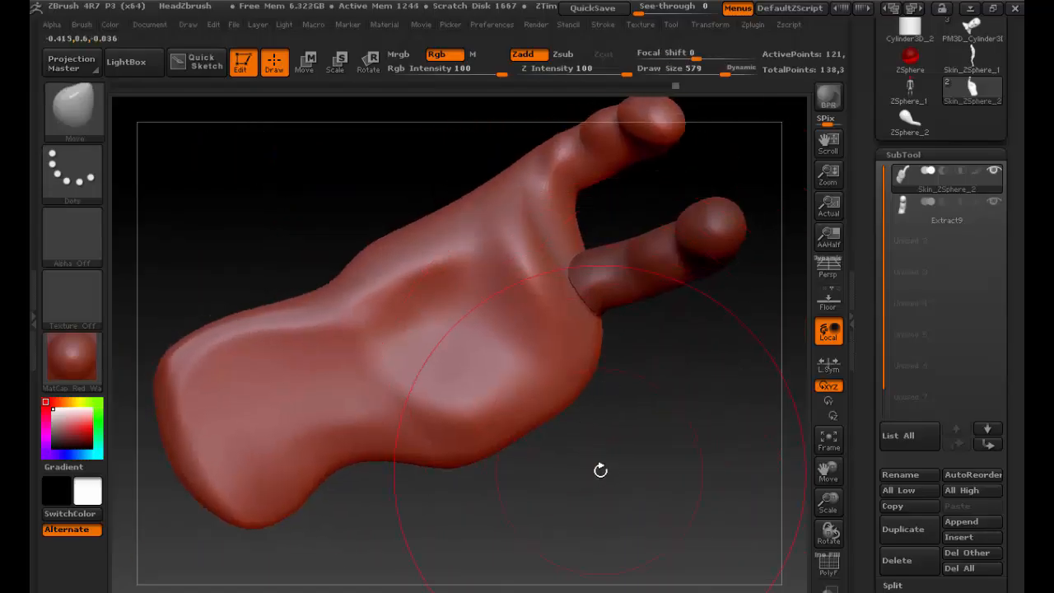
pyautogui.moveTo(600, 470); pyautogui.dragTo(548, 395)
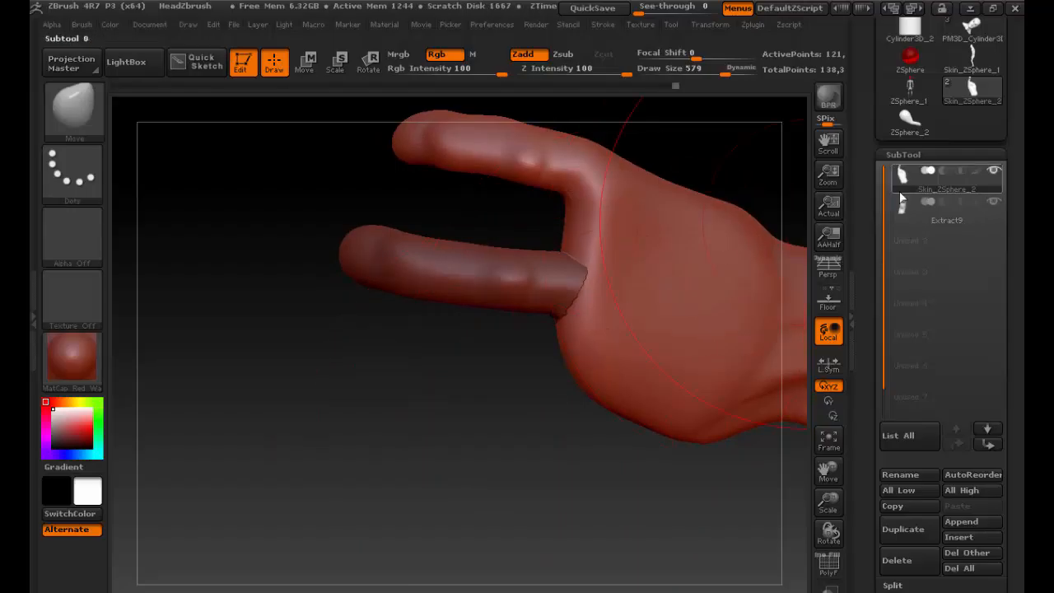
pyautogui.press('w')
pyautogui.moveTo(451, 295)
pyautogui.keyDown('shift'); pyautogui.mouseDown()
pyautogui.moveTo(452, 212)
pyautogui.moveTo(451, 228)
pyautogui.moveTo(466, 238)
pyautogui.moveTo(466, 218)
pyautogui.mouseUp(); pyautogui.keyUp('shift')
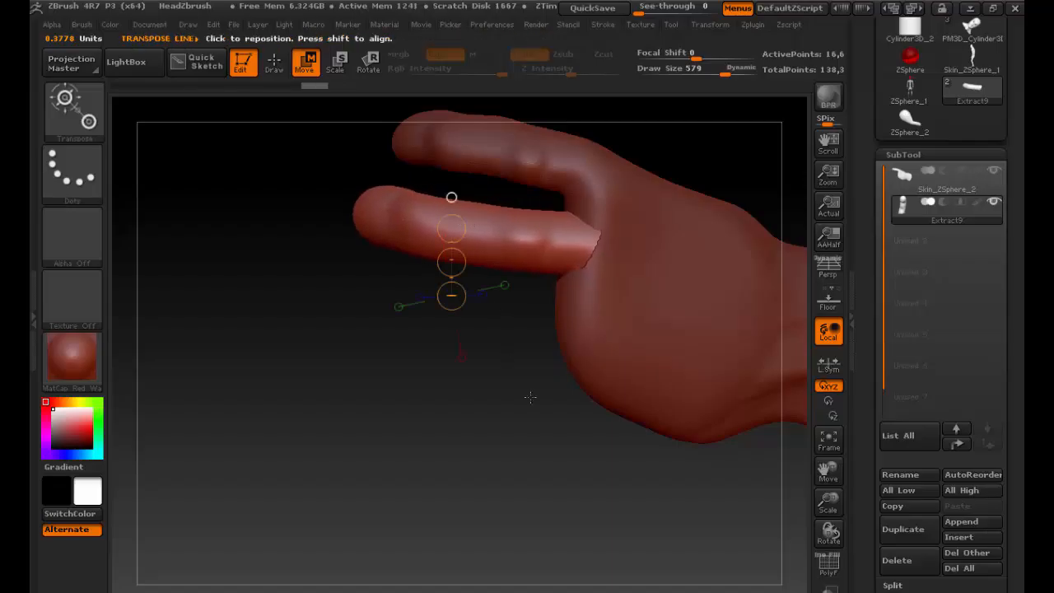
# Step: Make Skin_ZSphere_2 the active subtool, merge the visible subtools into a new tool, and remesh the active DynaMesh
pyautogui.moveTo(530, 397)
pyautogui.mouseDown()
pyautogui.moveTo(520, 294)
pyautogui.moveTo(551, 165)
pyautogui.moveTo(526, 285)
pyautogui.moveTo(511, 299)
pyautogui.moveTo(571, 415)
pyautogui.mouseUp()
pyautogui.press('ctrl')
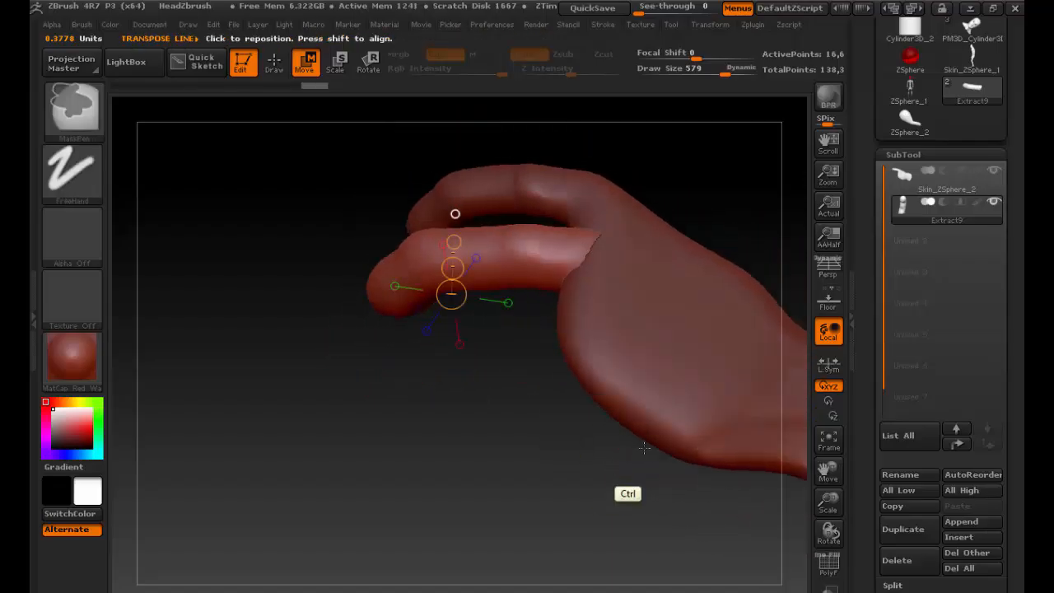
pyautogui.click(902, 176)
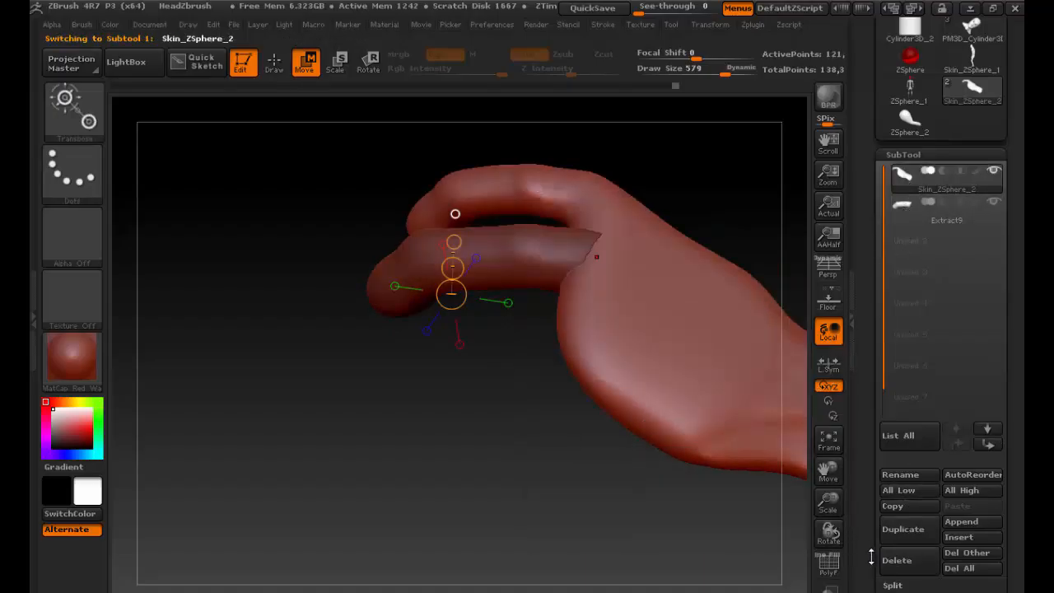
pyautogui.scroll(-3, 890, 511)
pyautogui.click(905, 349)
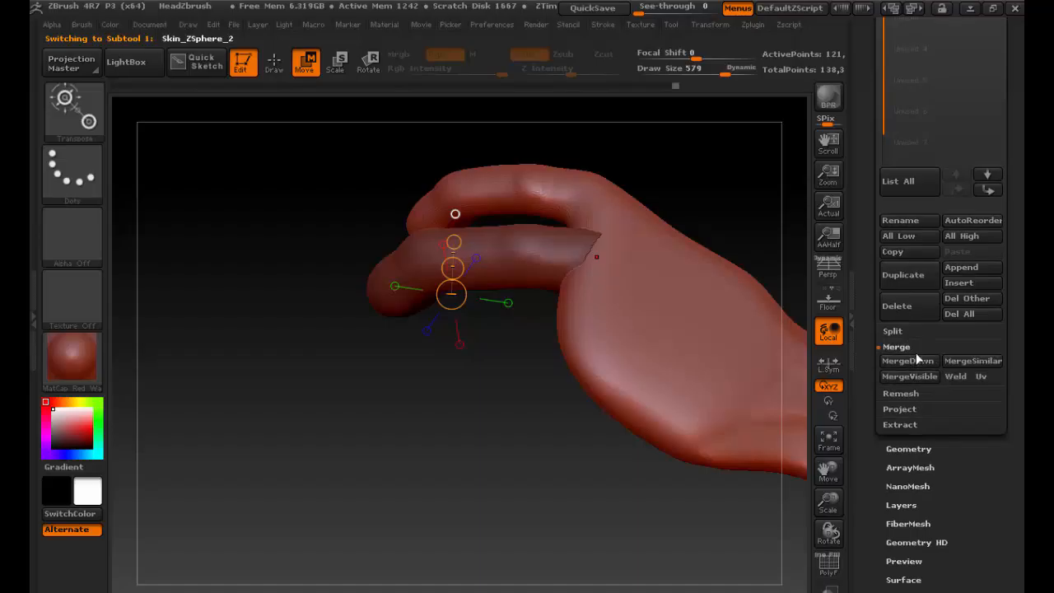
pyautogui.click(935, 377)
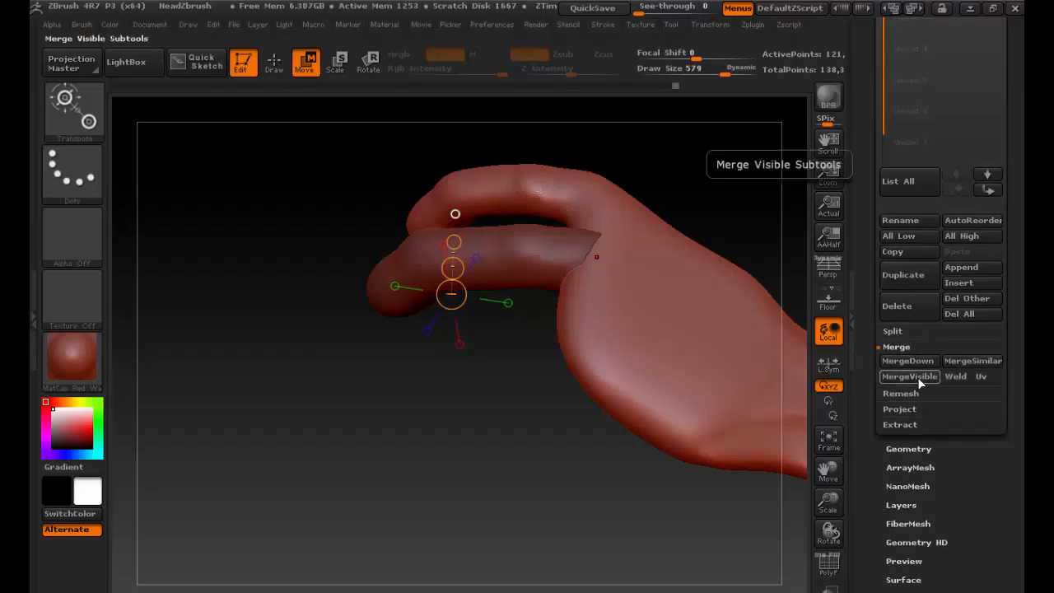
pyautogui.click(920, 383)
pyautogui.keyDown('ctrl'); pyautogui.moveTo(517, 443); pyautogui.dragTo(561, 497); pyautogui.keyUp('ctrl')
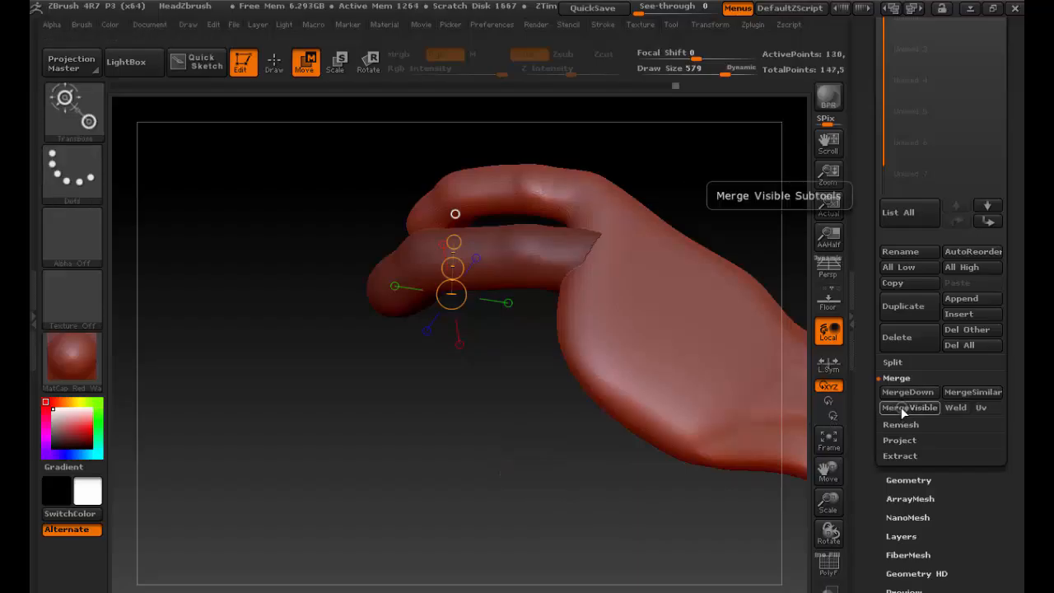
# Step: Merge Skin_ZSphere_2 down with the Extract9 subtool below it
pyautogui.scroll(5, 886, 395)
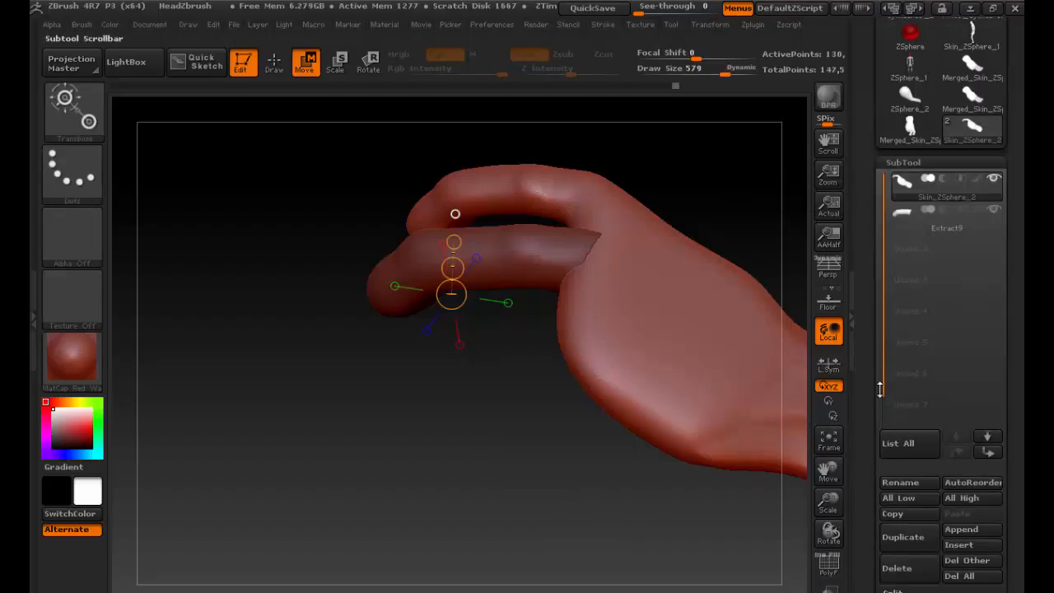
pyautogui.scroll(-2, 869, 414)
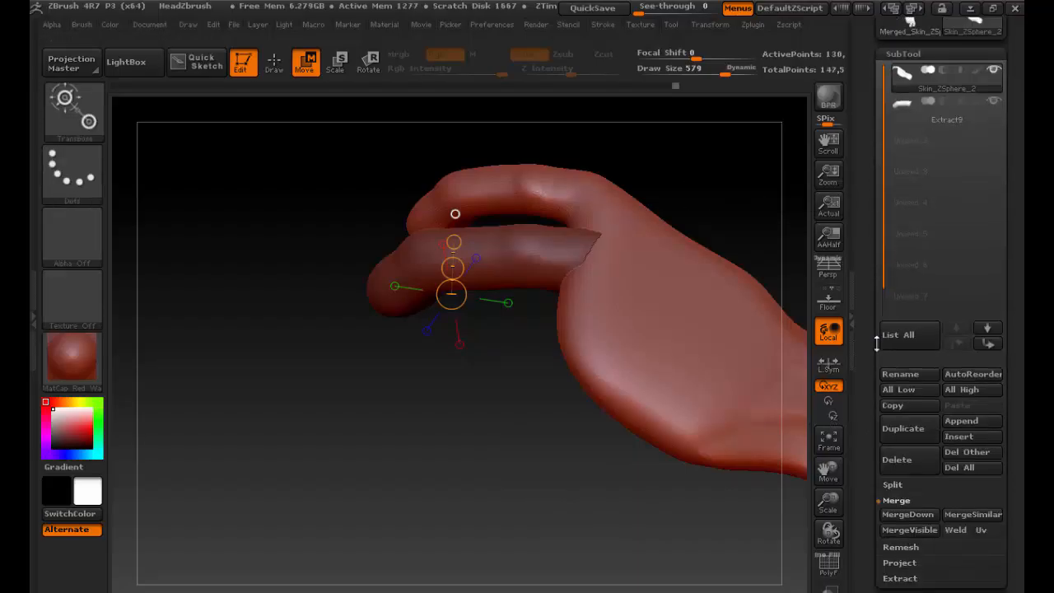
pyautogui.click(897, 516)
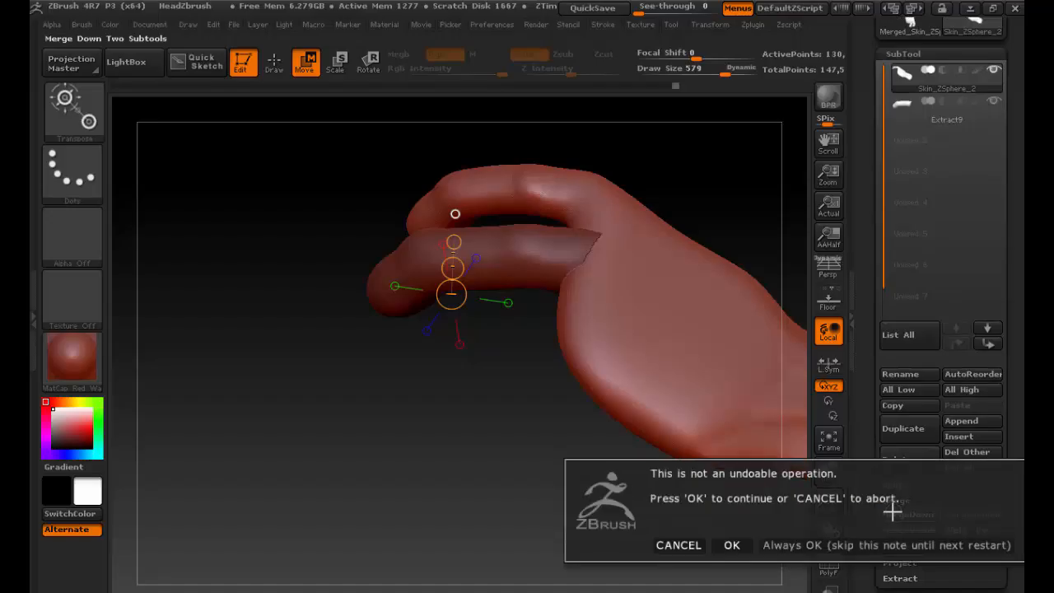
pyautogui.click(732, 546)
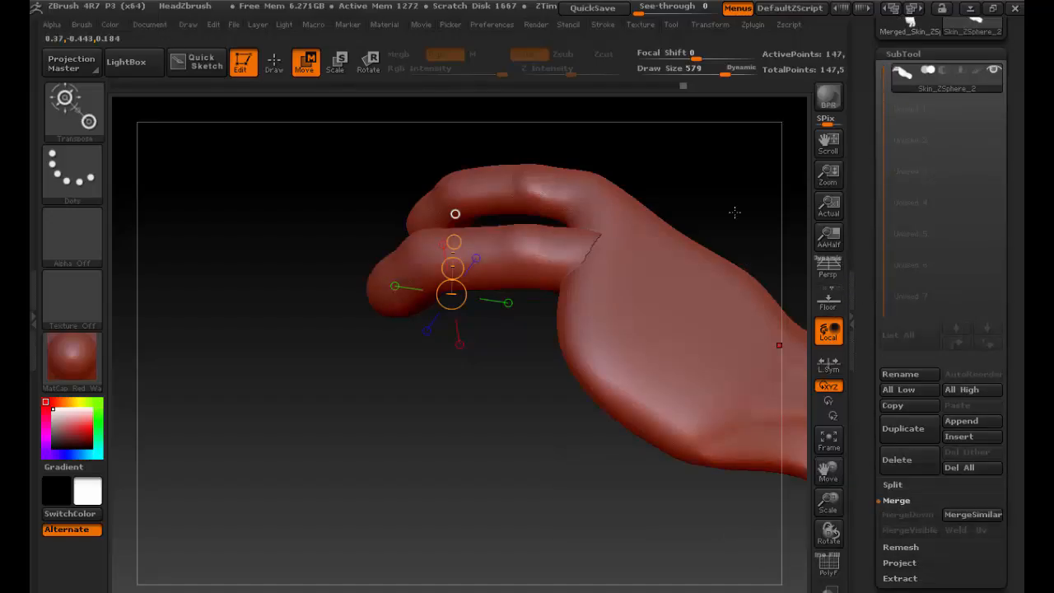
# Step: Remesh the merged Skin_ZSphere_2 with DynaMesh at resolution 256 to fuse the added arm to the body
pyautogui.keyDown('alt'); pyautogui.moveTo(700, 190); pyautogui.dragTo(598, 281); pyautogui.keyUp('alt')
pyautogui.keyDown('alt'); pyautogui.moveTo(610, 240); pyautogui.dragTo(745, 229); pyautogui.keyUp('alt')
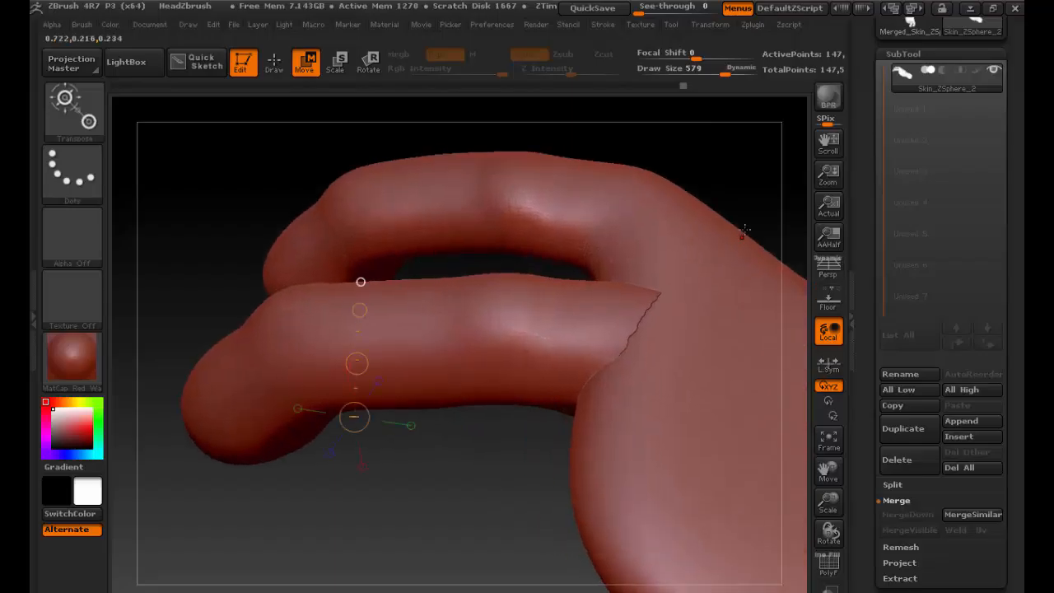
pyautogui.keyDown('alt'); pyautogui.moveTo(716, 188); pyautogui.dragTo(636, 240); pyautogui.keyUp('alt')
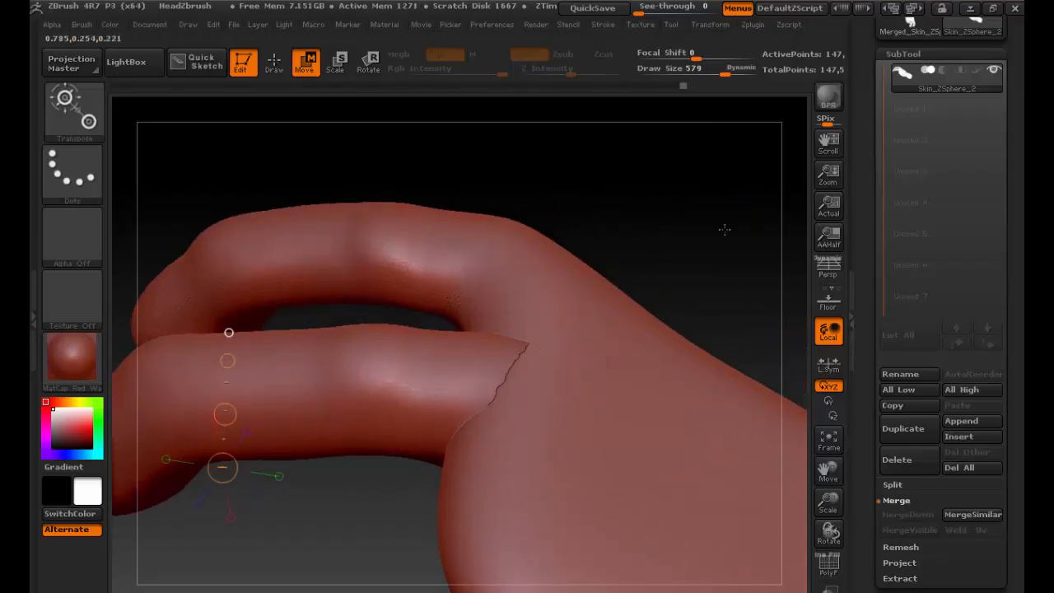
pyautogui.scroll(-5, 888, 281)
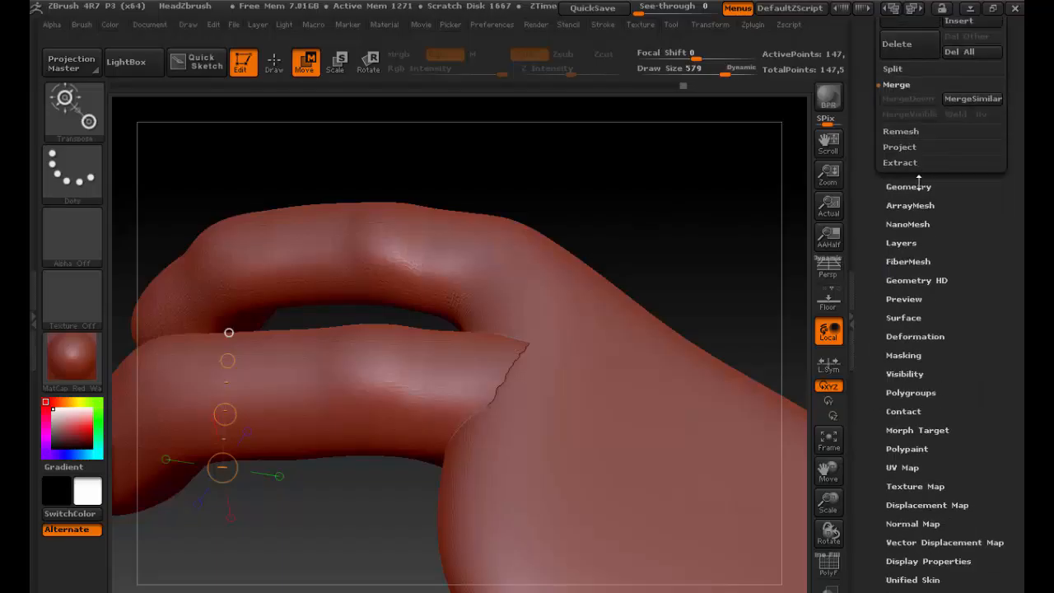
pyautogui.click(917, 185)
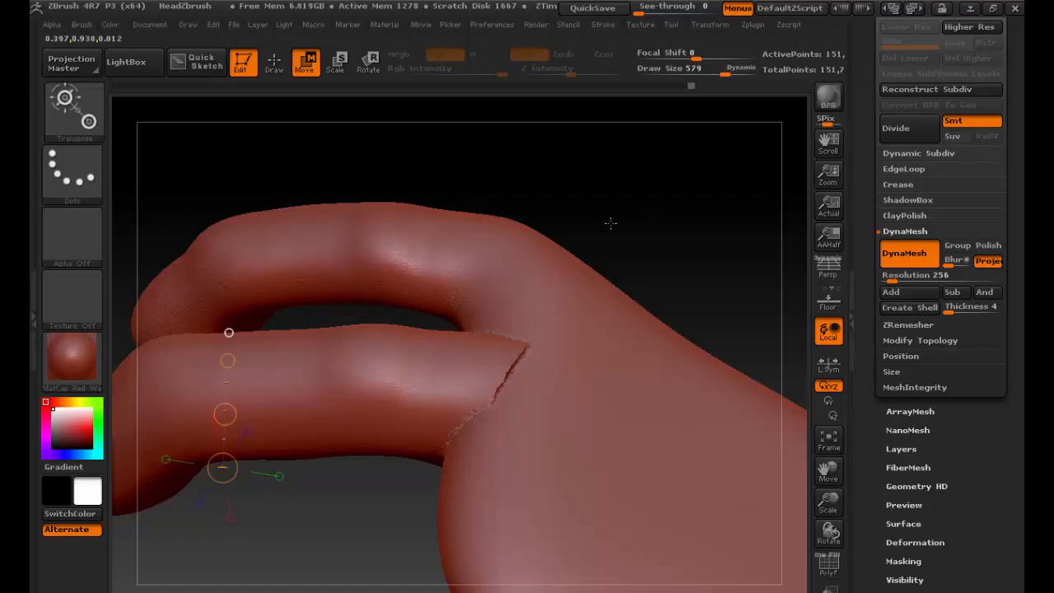
# Step: Set the draw size to 73 and smooth the seam where the added finger joins the palm
pyautogui.press('s')
pyautogui.moveTo(508, 364)
pyautogui.mouseDown()
pyautogui.moveTo(536, 363)
pyautogui.moveTo(448, 368)
pyautogui.moveTo(441, 340)
pyautogui.mouseUp()
pyautogui.press('s')
pyautogui.click(275, 64)
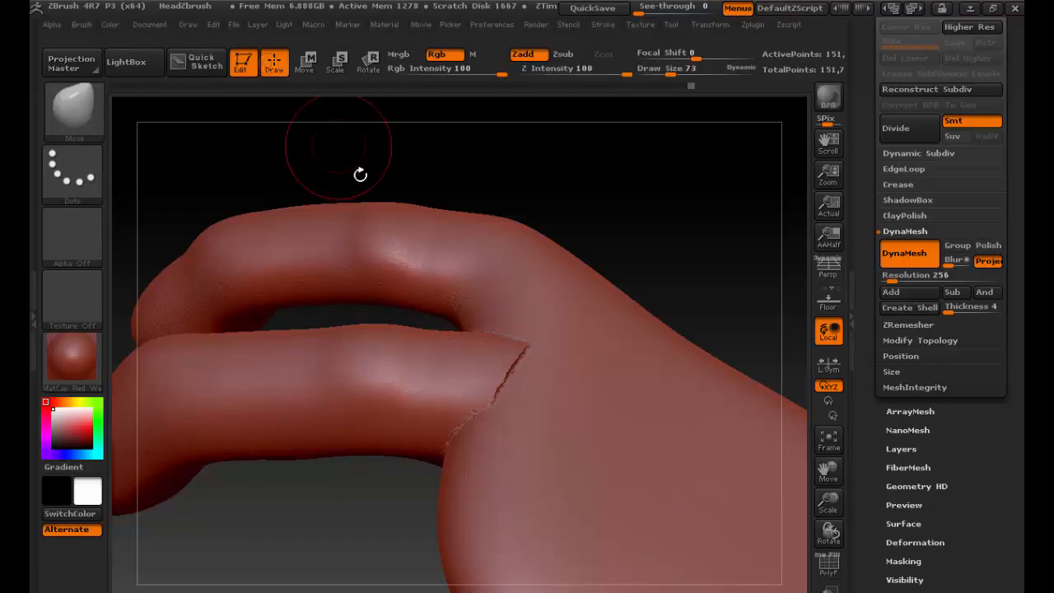
pyautogui.moveTo(514, 387)
pyautogui.keyDown('shift'); pyautogui.mouseDown()
pyautogui.moveTo(495, 363)
pyautogui.moveTo(506, 354)
pyautogui.moveTo(504, 379)
pyautogui.mouseUp(); pyautogui.keyUp('shift')
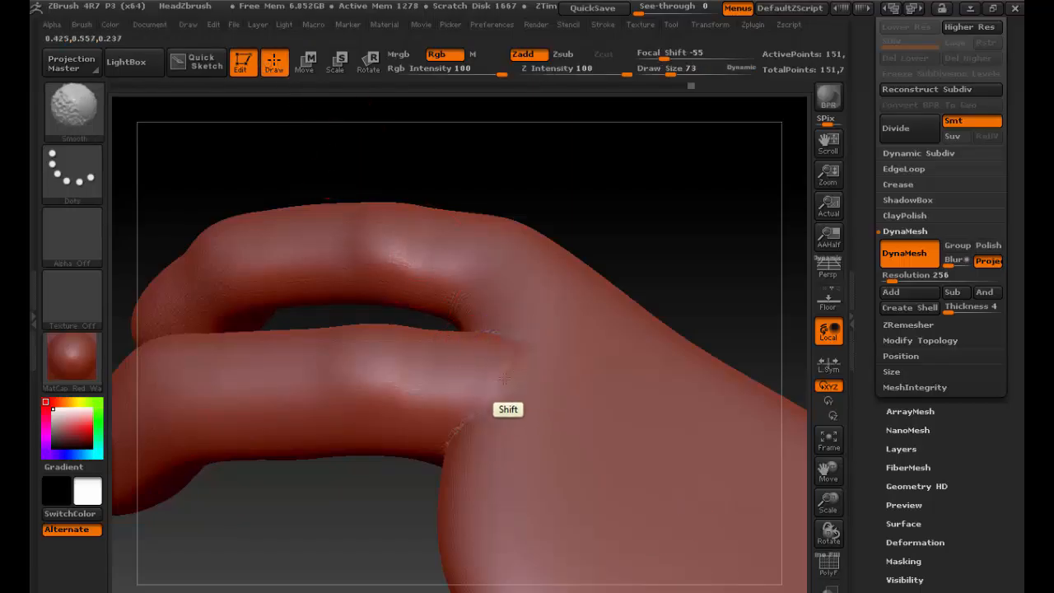
pyautogui.moveTo(370, 489)
pyautogui.mouseDown()
pyautogui.moveTo(497, 473)
pyautogui.moveTo(543, 437)
pyautogui.moveTo(508, 366)
pyautogui.moveTo(530, 451)
pyautogui.mouseUp()
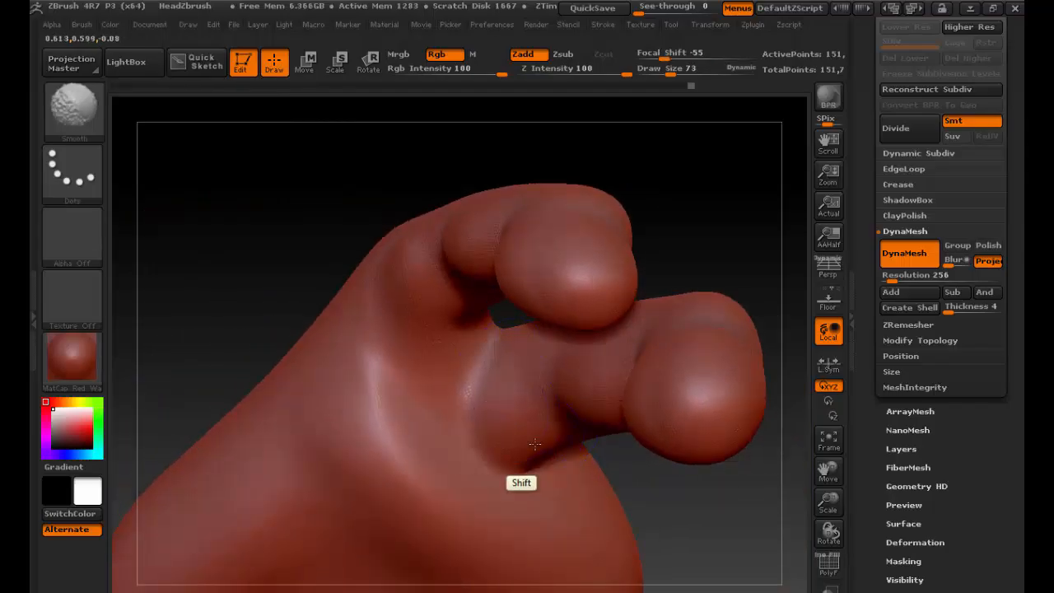
# Step: Isolate the two fingers of the hand by hiding the palm polygroup
pyautogui.moveTo(699, 203)
pyautogui.mouseDown()
pyautogui.moveTo(602, 238)
pyautogui.moveTo(453, 535)
pyautogui.mouseUp()
pyautogui.keyDown('alt'); pyautogui.moveTo(416, 501); pyautogui.dragTo(394, 456); pyautogui.keyUp('alt')
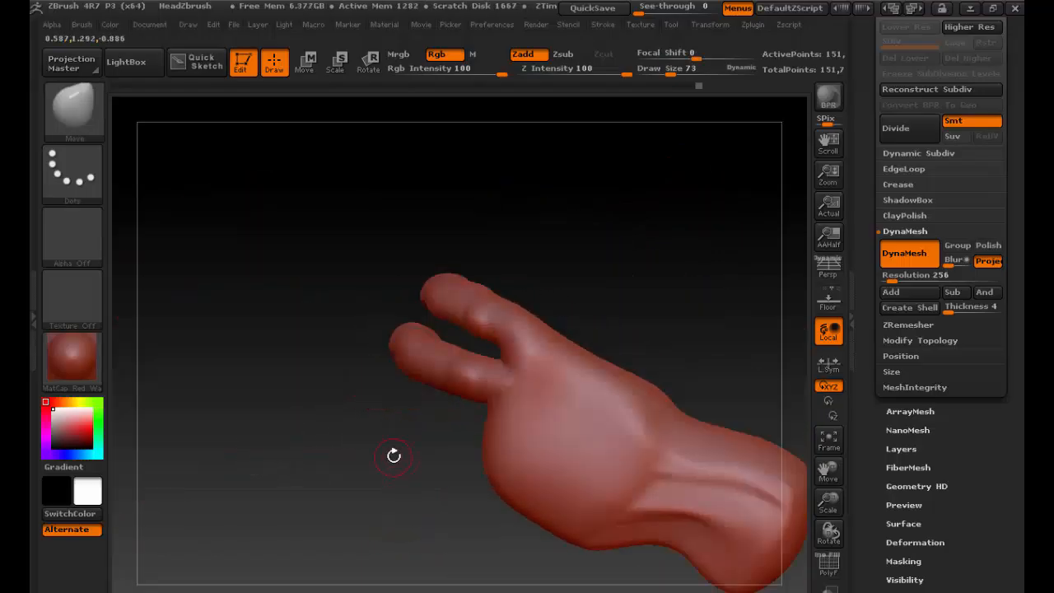
pyautogui.click(830, 567)
pyautogui.moveTo(590, 274); pyautogui.dragTo(657, 279)
pyautogui.click(840, 564)
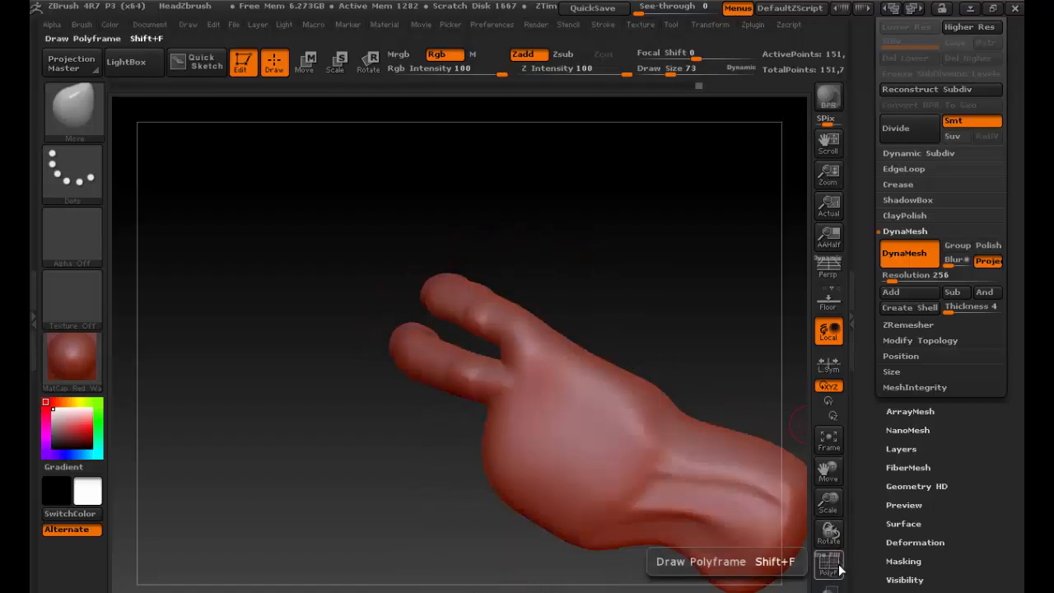
pyautogui.keyDown('ctrl'); pyautogui.keyDown('shift'); pyautogui.click(593, 407); pyautogui.keyUp('shift'); pyautogui.keyUp('ctrl')
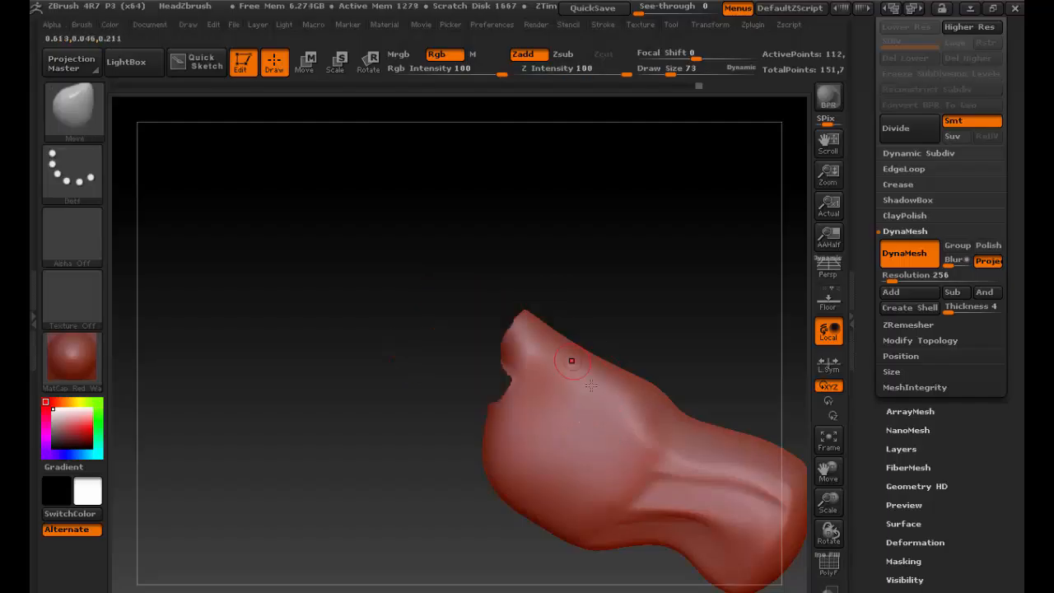
pyautogui.keyDown('ctrl'); pyautogui.keyDown('shift'); pyautogui.click(607, 418); pyautogui.keyUp('shift'); pyautogui.keyUp('ctrl')
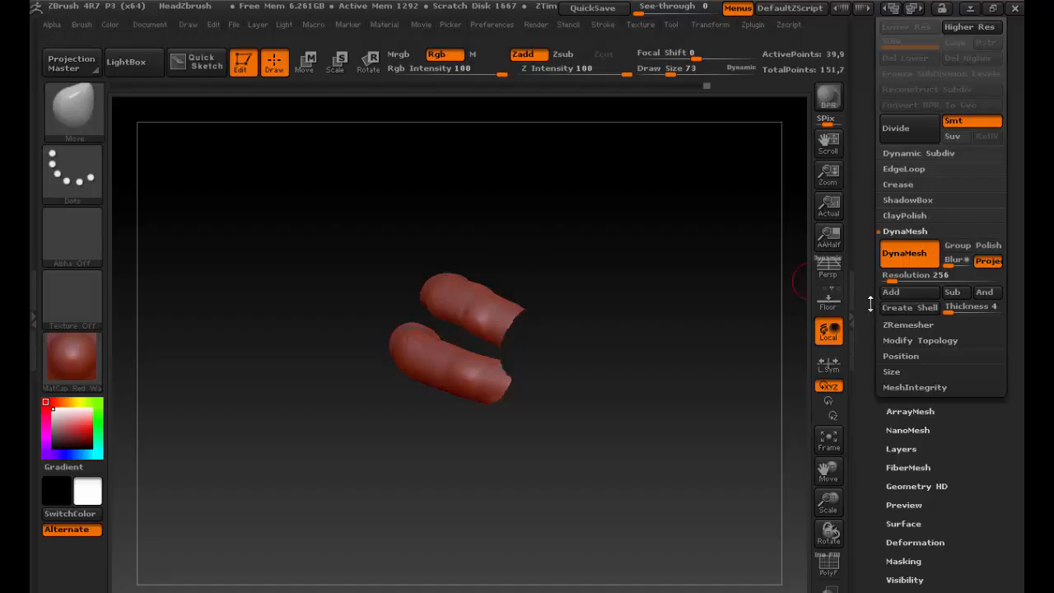
# Step: Extract the two visible fingers of Skin_ZSphere_2 into a new subtool
pyautogui.scroll(5, 920, 365)
pyautogui.click(904, 333)
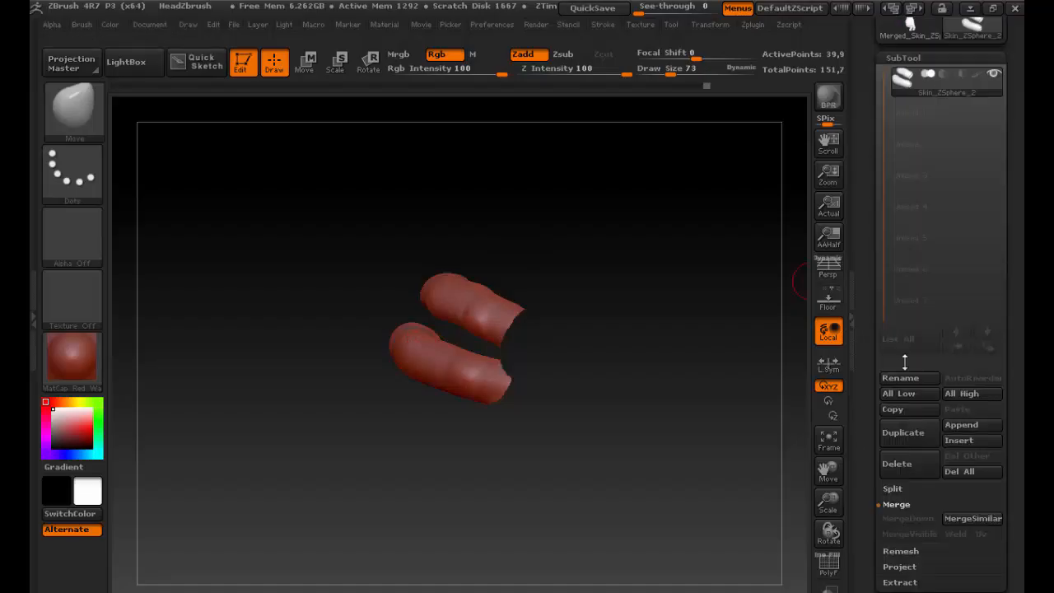
pyautogui.click(900, 583)
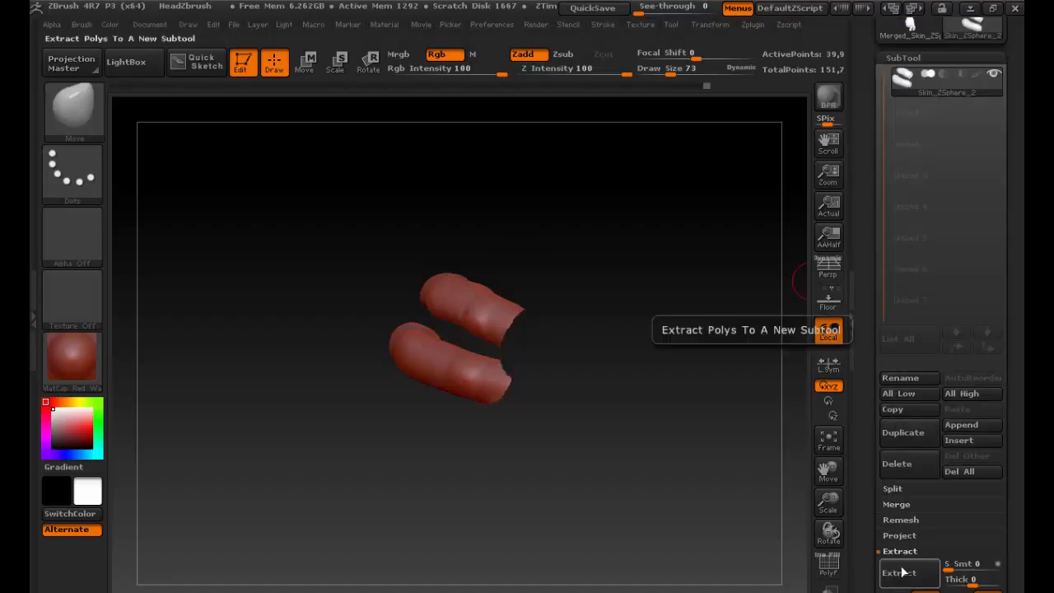
pyautogui.click(910, 589)
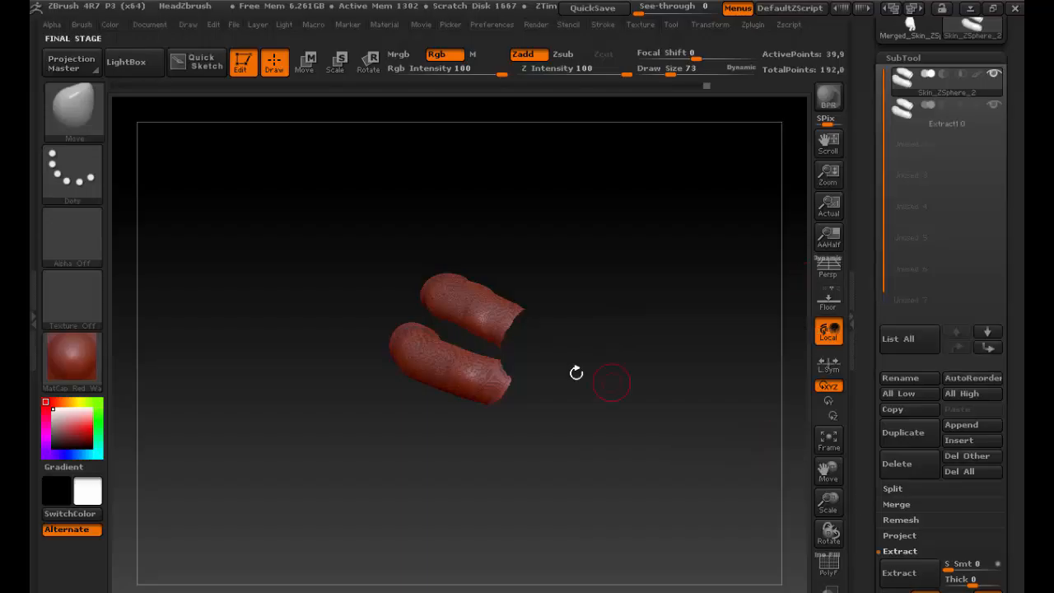
# Step: Unhide the whole Skin_ZSphere_2 hand and move it away from the extracted fingers
pyautogui.press('w')
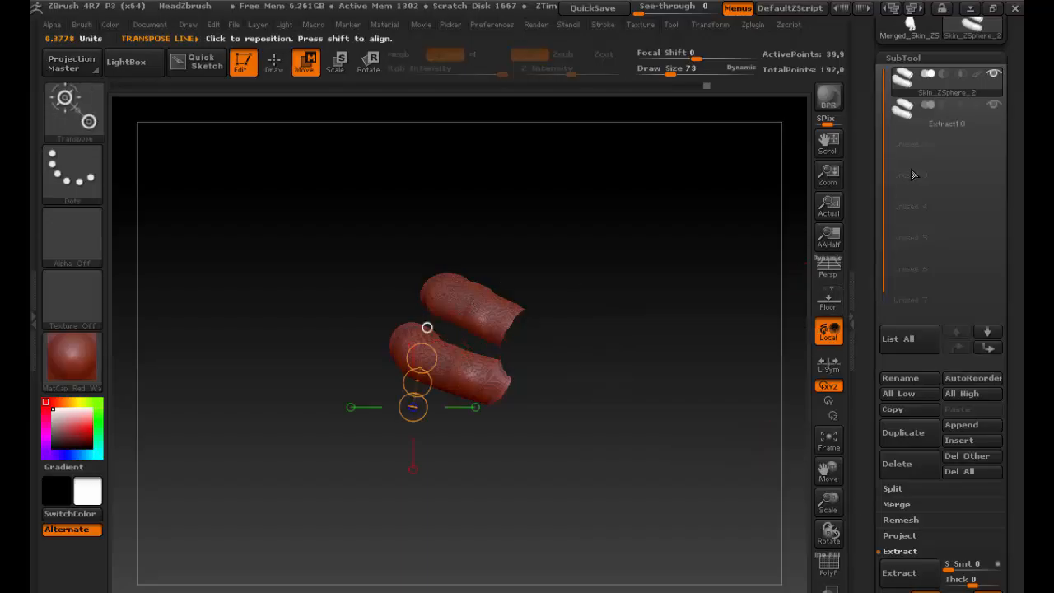
pyautogui.click(905, 113)
pyautogui.click(904, 89)
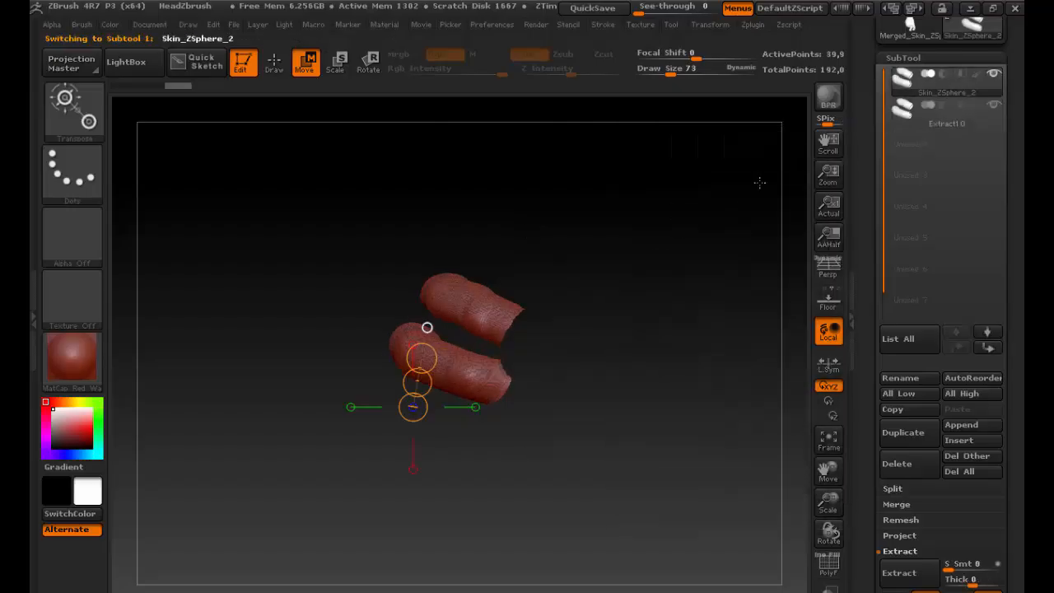
pyautogui.keyDown('ctrl'); pyautogui.keyDown('shift'); pyautogui.click(635, 230); pyautogui.keyUp('shift'); pyautogui.keyUp('ctrl')
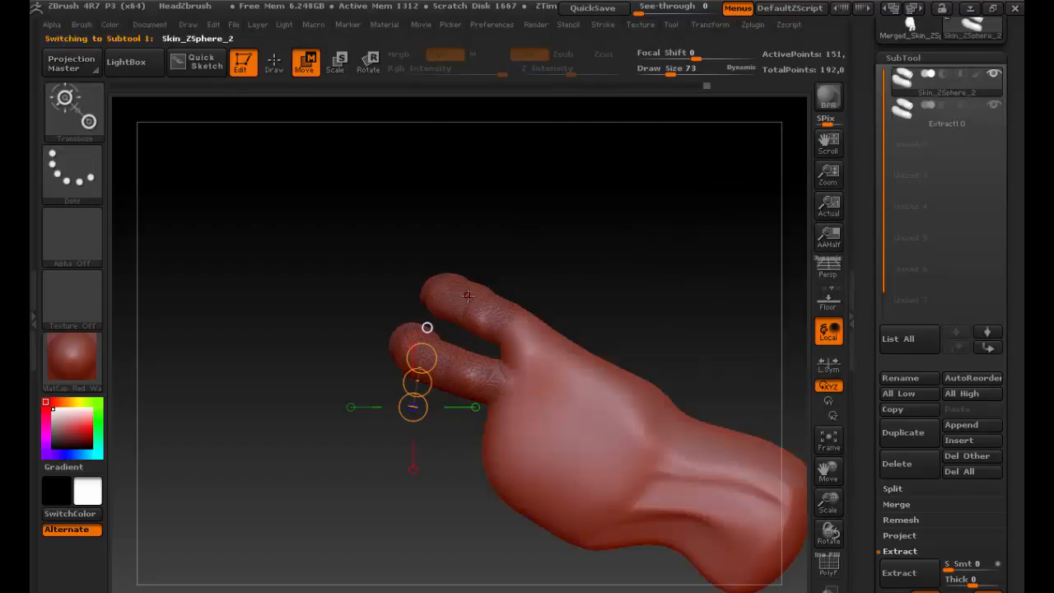
pyautogui.moveTo(467, 295); pyautogui.dragTo(441, 385)
pyautogui.moveTo(455, 340); pyautogui.dragTo(496, 227)
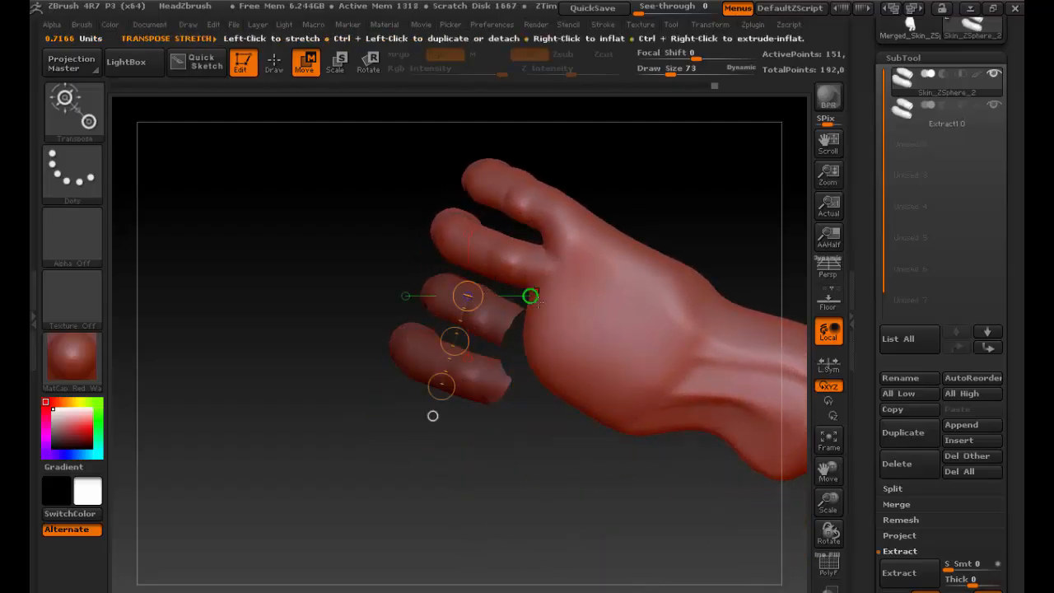
# Step: Rotate the Skin_ZSphere_2 hand and move it so the palm meets the bases of the extracted fingers
pyautogui.press('r')
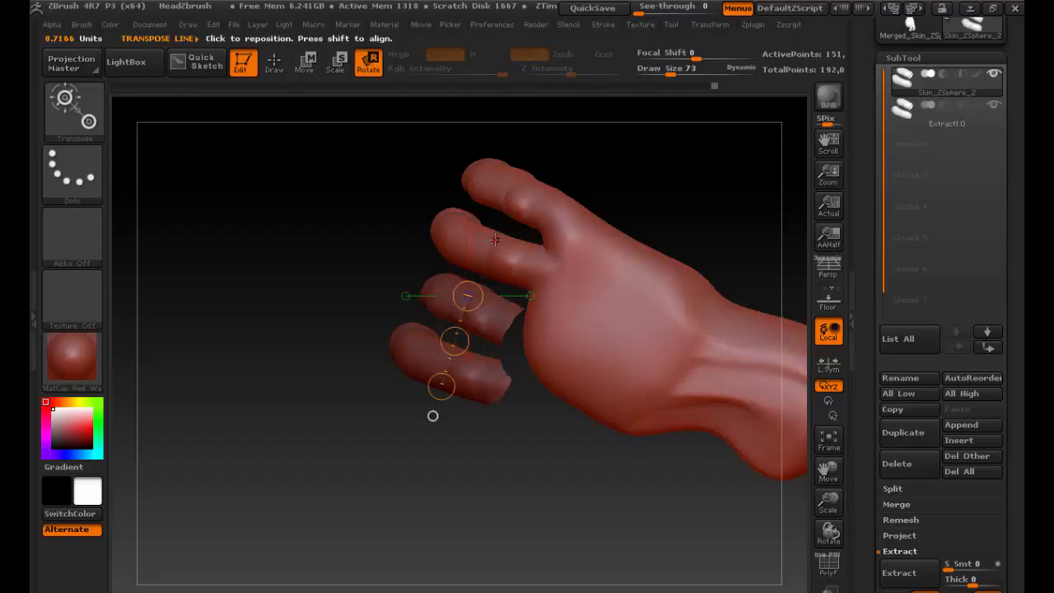
pyautogui.moveTo(500, 224); pyautogui.dragTo(491, 299)
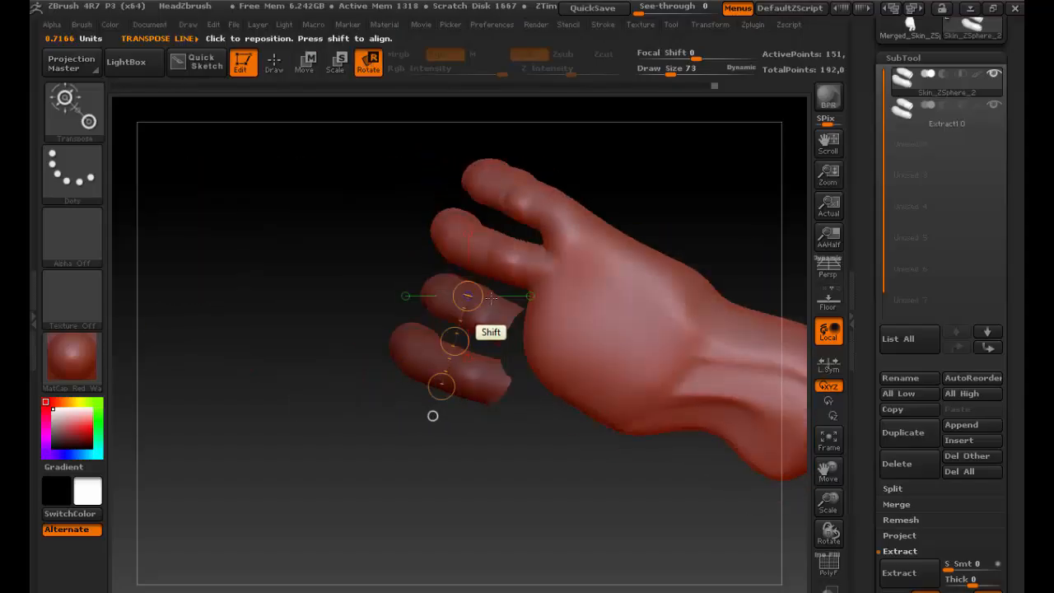
pyautogui.moveTo(723, 381); pyautogui.dragTo(543, 214)
pyautogui.press('w')
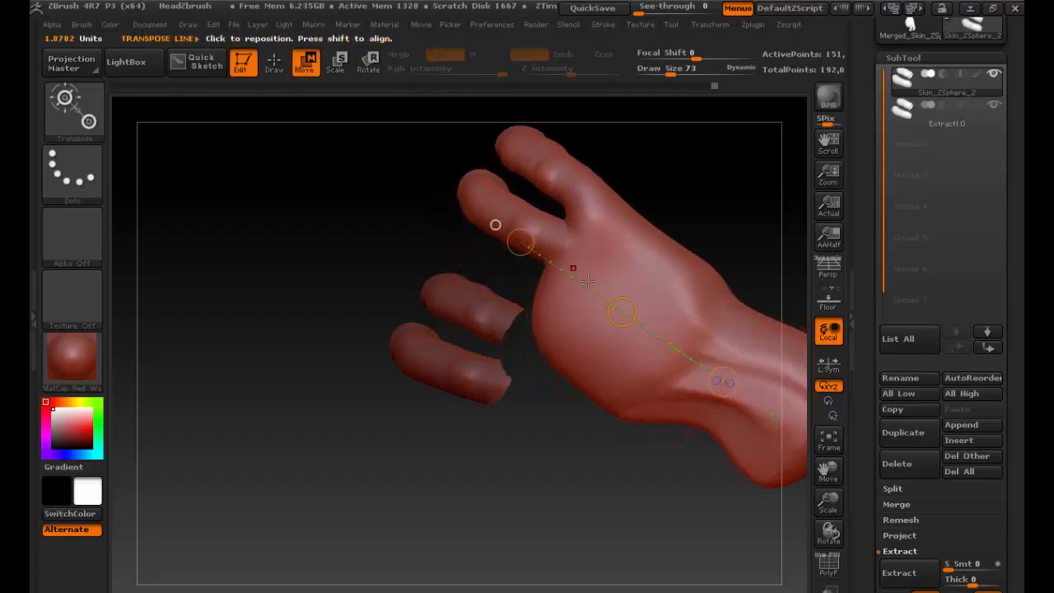
pyautogui.moveTo(622, 311); pyautogui.dragTo(579, 357)
# Step: Select the Extract10 subtool and adjust the rotation of its two fingers against the palm
pyautogui.click(898, 124)
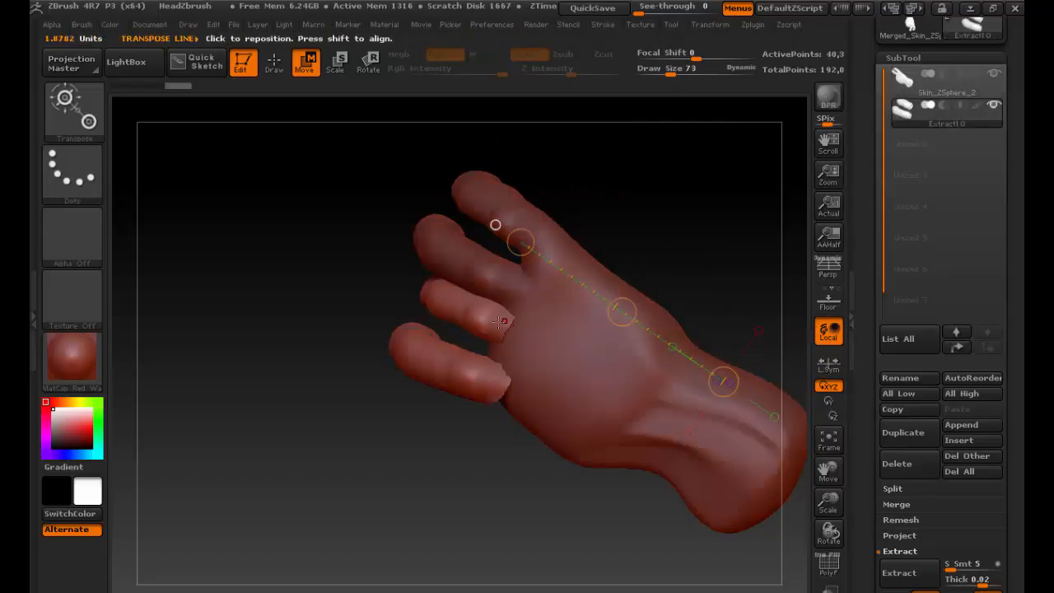
pyautogui.press('r')
pyautogui.press('e')
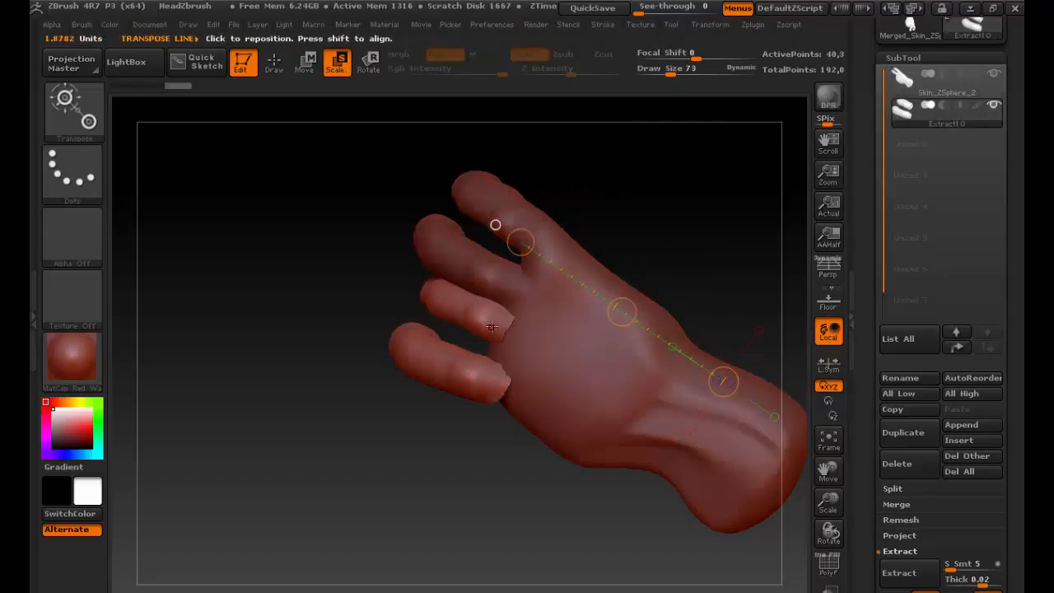
pyautogui.moveTo(492, 327)
pyautogui.mouseDown()
pyautogui.moveTo(426, 311)
pyautogui.moveTo(417, 294)
pyautogui.moveTo(452, 294)
pyautogui.moveTo(402, 318)
pyautogui.mouseUp()
pyautogui.press('r')
pyautogui.moveTo(418, 408); pyautogui.dragTo(520, 325)
pyautogui.moveTo(577, 275); pyautogui.dragTo(555, 290)
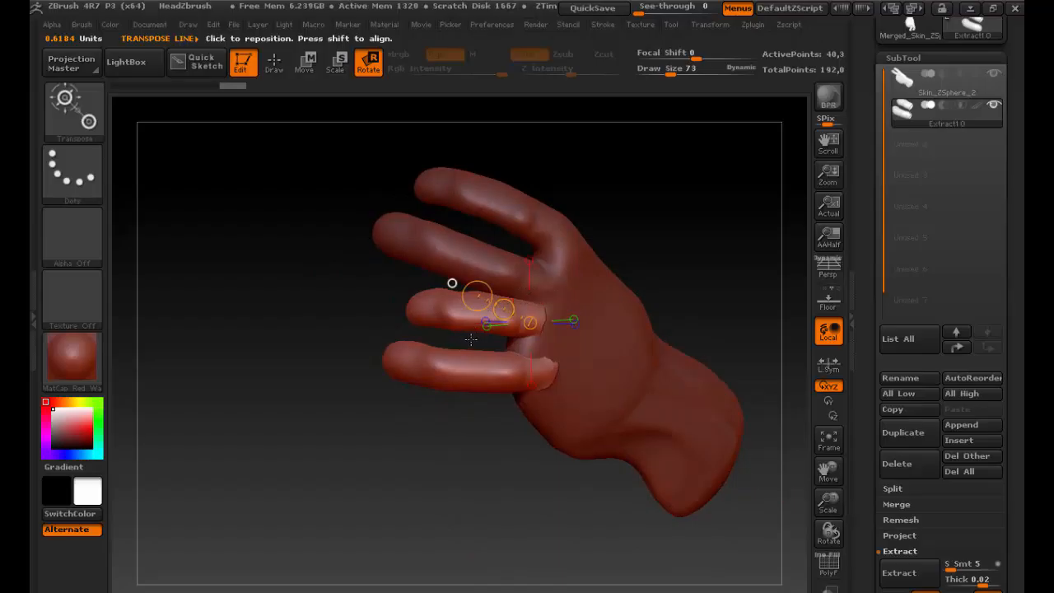
pyautogui.keyDown('ctrl'); pyautogui.click(439, 306); pyautogui.keyUp('ctrl')
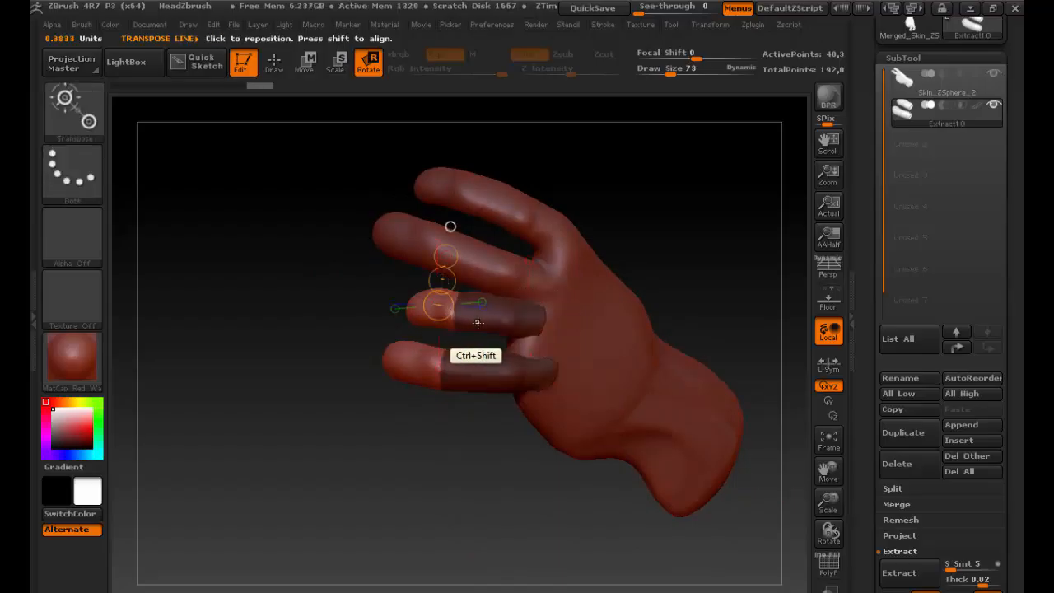
pyautogui.keyDown('ctrl'); pyautogui.keyDown('shift'); pyautogui.click(388, 418); pyautogui.keyUp('shift'); pyautogui.keyUp('ctrl')
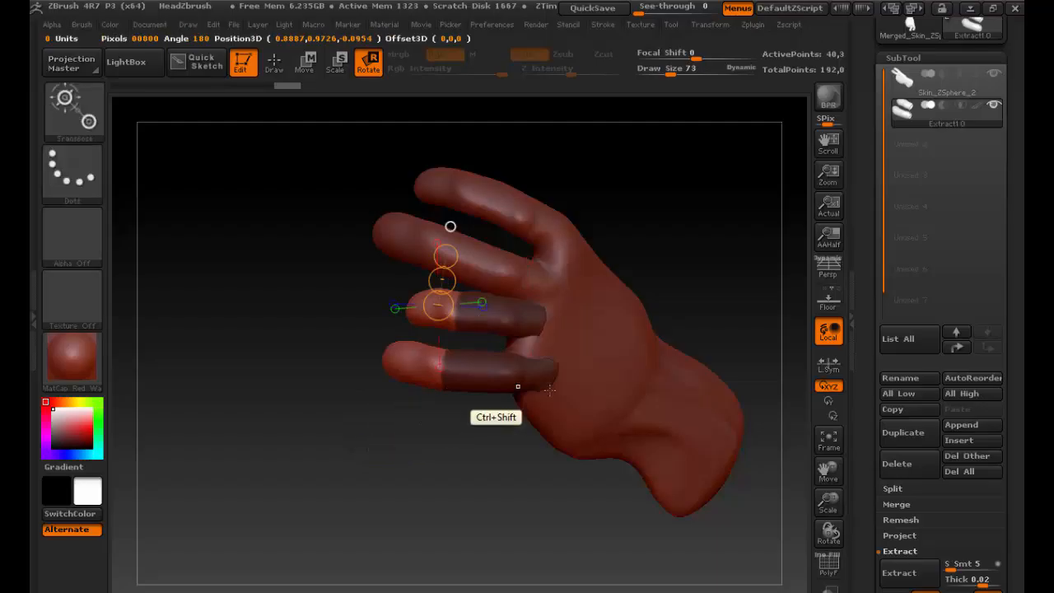
pyautogui.click(831, 572)
pyautogui.click(832, 572)
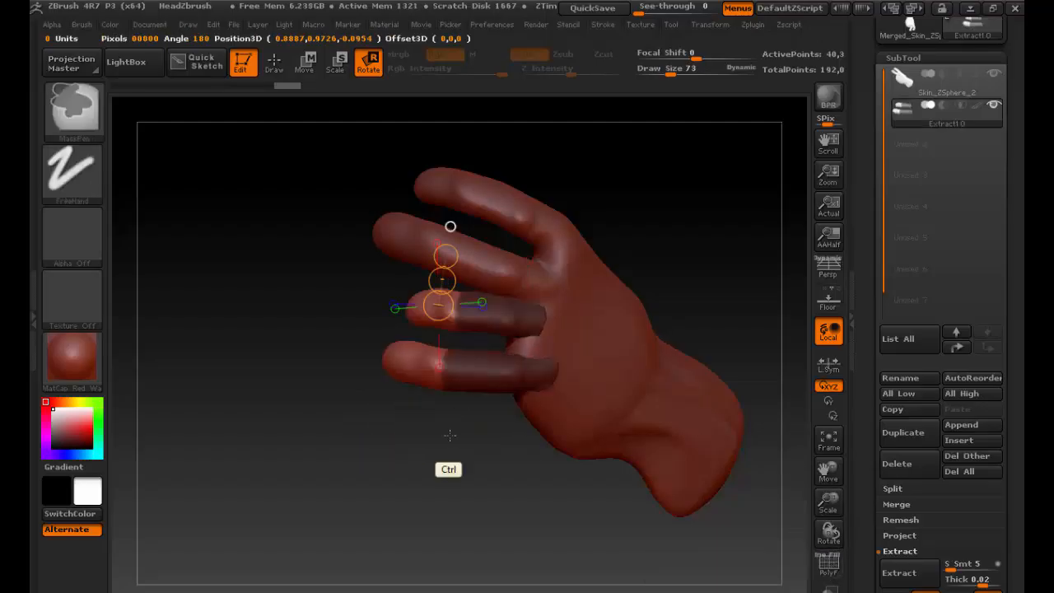
pyautogui.keyDown('ctrl'); pyautogui.moveTo(438, 440); pyautogui.dragTo(497, 516); pyautogui.keyUp('ctrl')
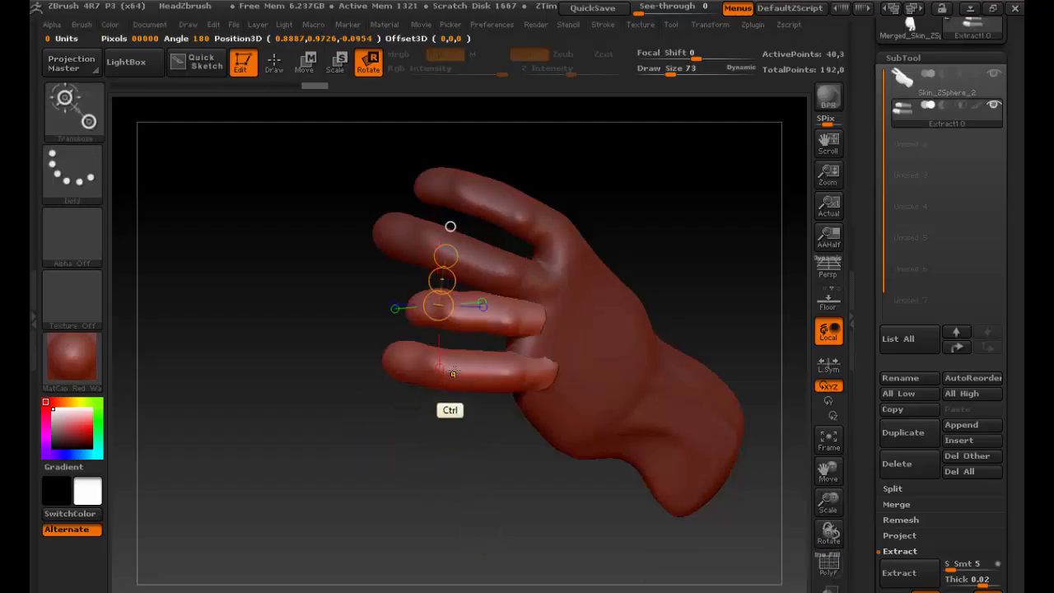
# Step: Mask the tips and bases of both Extract10 fingers and turn the masked areas into their own polygroup
pyautogui.keyDown('ctrl'); pyautogui.moveTo(486, 281); pyautogui.dragTo(476, 359); pyautogui.keyUp('ctrl')
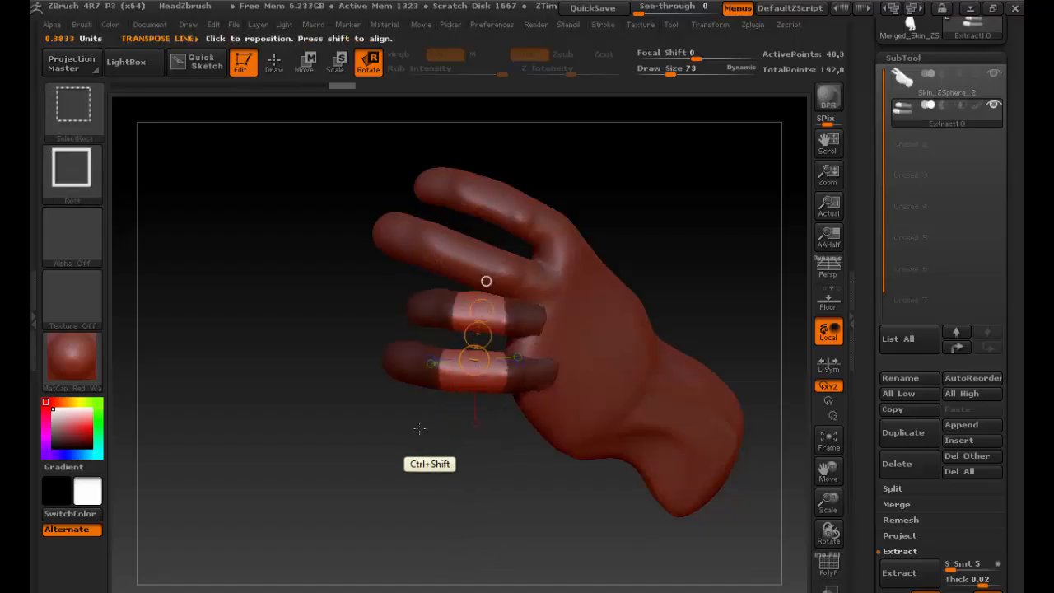
pyautogui.press('q')
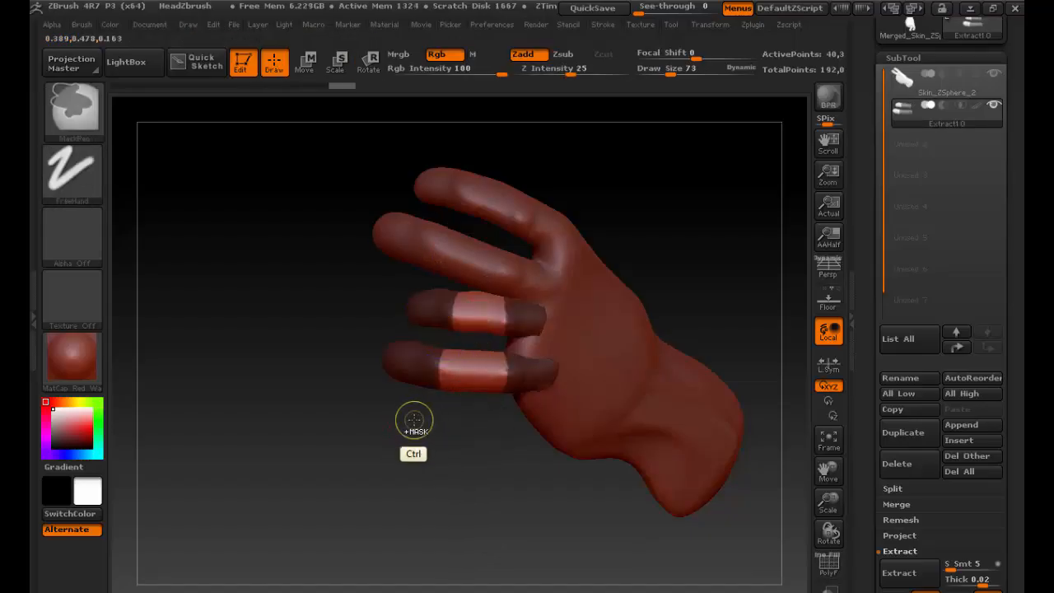
pyautogui.hotkey('ctrl', 'w')
# Step: Check the Extract10 fingers' polygroups by isolating, hiding and restoring their tip, middle and base sections in turn
pyautogui.keyDown('ctrl'); pyautogui.keyDown('shift'); pyautogui.click(425, 358); pyautogui.keyUp('shift'); pyautogui.keyUp('ctrl')
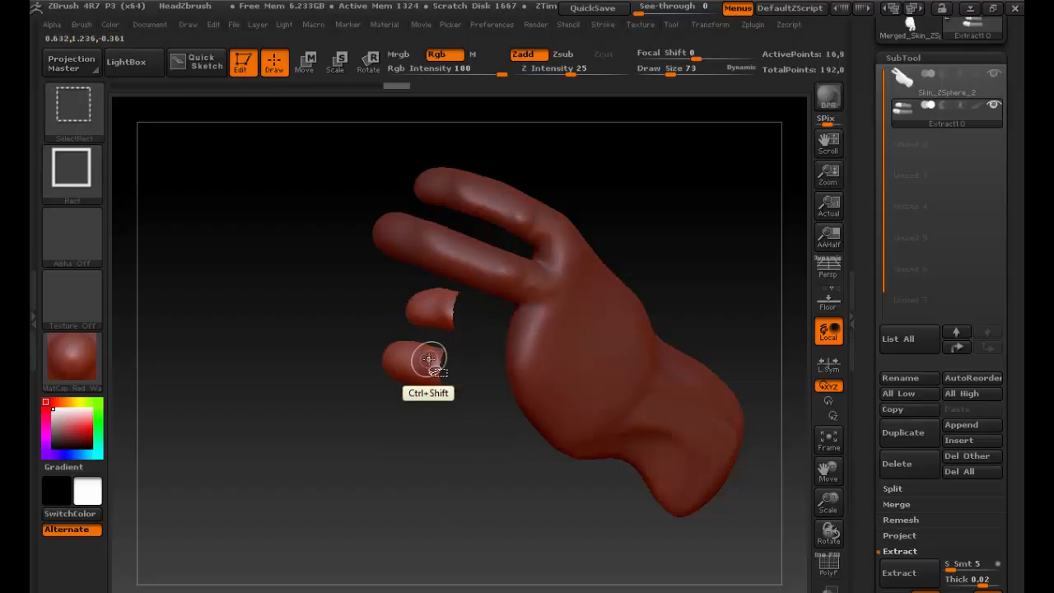
pyautogui.keyDown('ctrl'); pyautogui.keyDown('shift'); pyautogui.click(459, 359); pyautogui.keyUp('shift'); pyautogui.keyUp('ctrl')
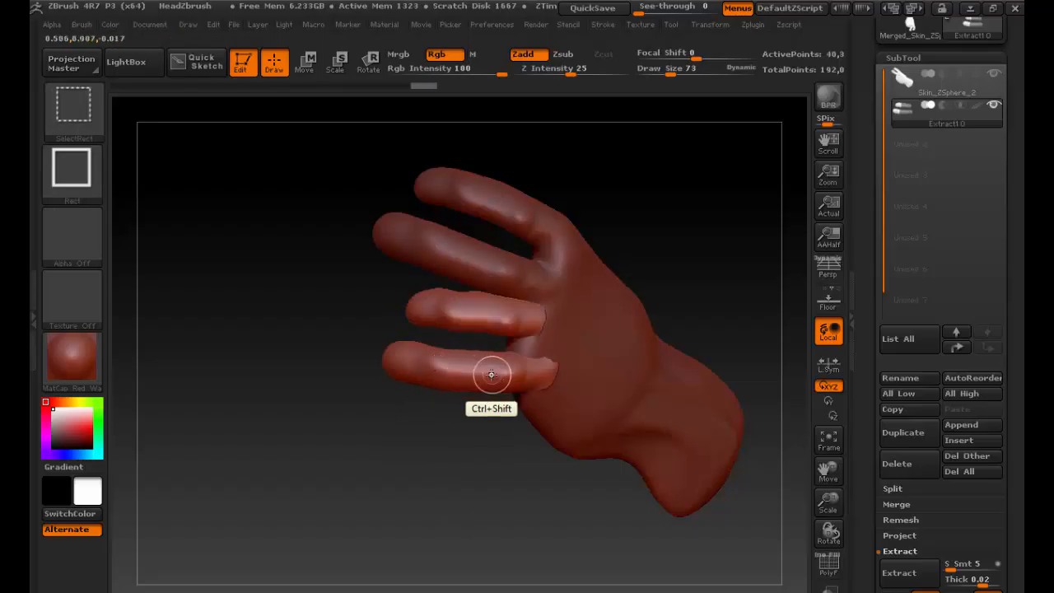
pyautogui.keyDown('ctrl'); pyautogui.keyDown('shift'); pyautogui.click(491, 375); pyautogui.keyUp('shift'); pyautogui.keyUp('ctrl')
pyautogui.keyDown('ctrl'); pyautogui.keyDown('shift'); pyautogui.click(435, 362); pyautogui.keyUp('shift'); pyautogui.keyUp('ctrl')
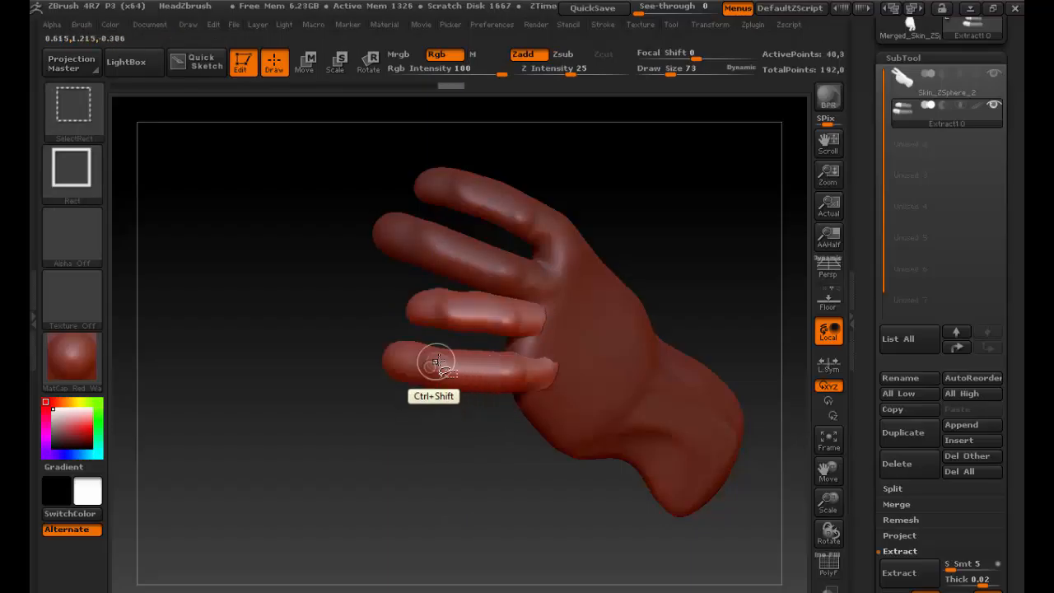
pyautogui.keyDown('ctrl'); pyautogui.keyDown('shift'); pyautogui.click(477, 360); pyautogui.keyUp('shift'); pyautogui.keyUp('ctrl')
pyautogui.keyDown('ctrl'); pyautogui.keyDown('shift'); pyautogui.click(478, 313); pyautogui.keyUp('shift'); pyautogui.keyUp('ctrl')
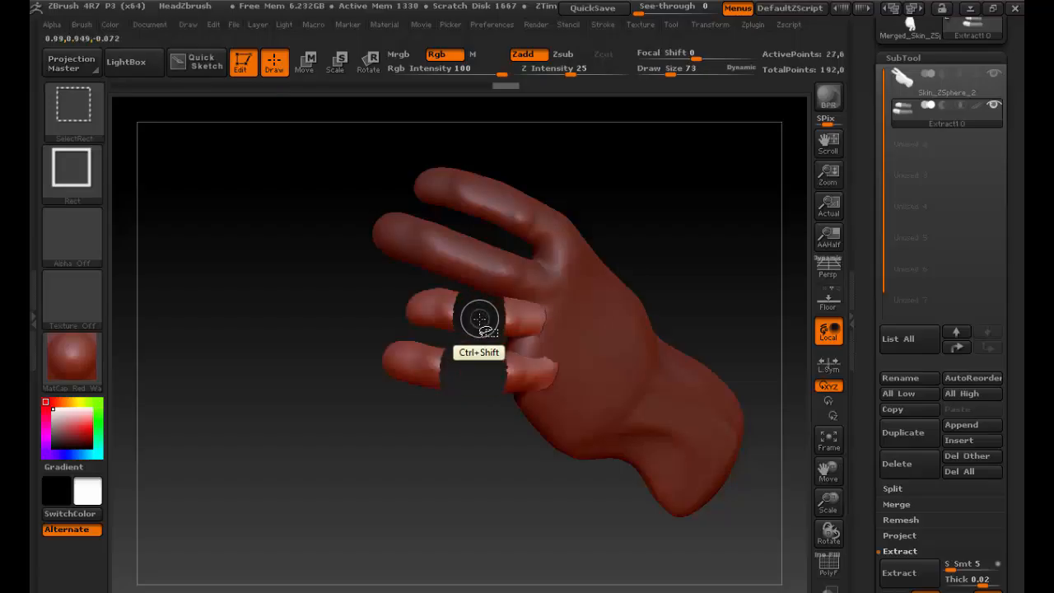
pyautogui.keyDown('ctrl'); pyautogui.keyDown('shift'); pyautogui.click(421, 357); pyautogui.keyUp('shift'); pyautogui.keyUp('ctrl')
pyautogui.keyDown('ctrl'); pyautogui.keyDown('shift'); pyautogui.click(511, 370); pyautogui.keyUp('shift'); pyautogui.keyUp('ctrl')
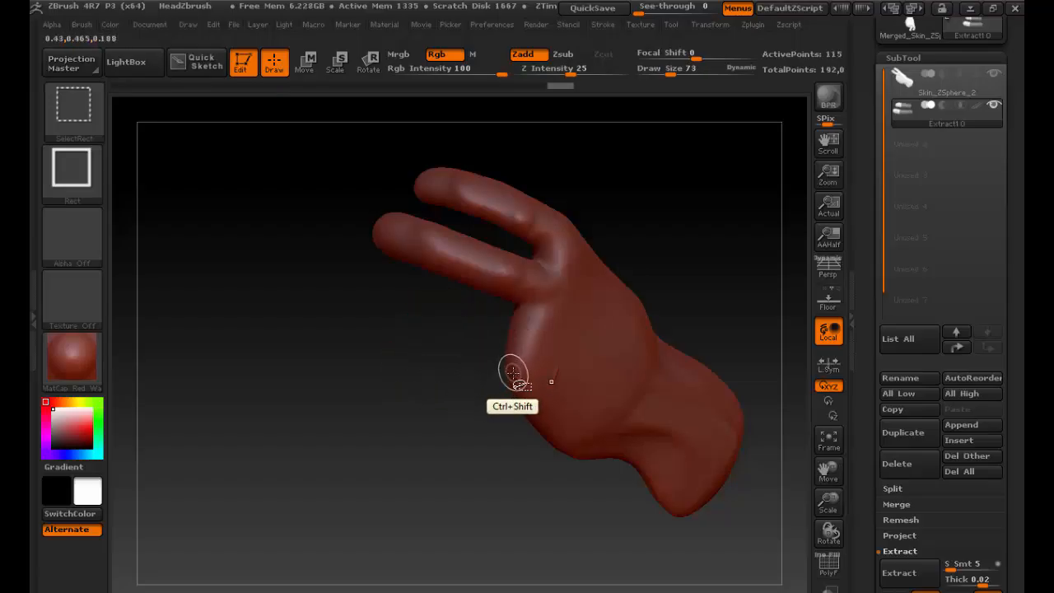
pyautogui.keyDown('ctrl'); pyautogui.keyDown('shift'); pyautogui.click(464, 428); pyautogui.keyUp('shift'); pyautogui.keyUp('ctrl')
pyautogui.keyDown('ctrl'); pyautogui.keyDown('shift'); pyautogui.click(519, 321); pyautogui.keyUp('shift'); pyautogui.keyUp('ctrl')
pyautogui.keyDown('ctrl'); pyautogui.keyDown('shift'); pyautogui.click(508, 323); pyautogui.keyUp('shift'); pyautogui.keyUp('ctrl')
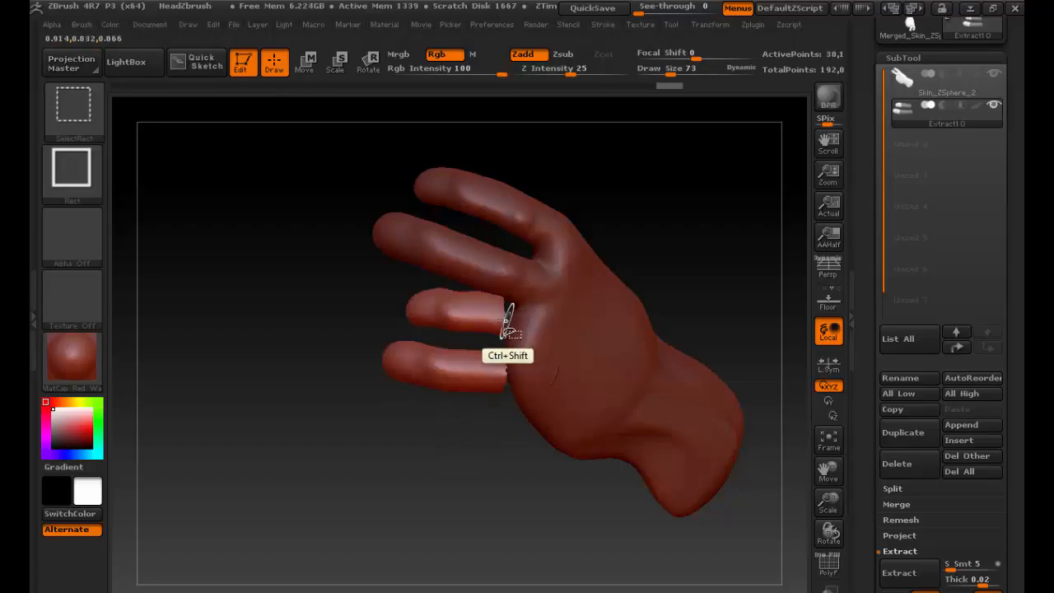
pyautogui.keyDown('ctrl'); pyautogui.keyDown('shift'); pyautogui.click(488, 316); pyautogui.keyUp('shift'); pyautogui.keyUp('ctrl')
pyautogui.keyDown('ctrl'); pyautogui.keyDown('shift'); pyautogui.click(453, 318); pyautogui.keyUp('shift'); pyautogui.keyUp('ctrl')
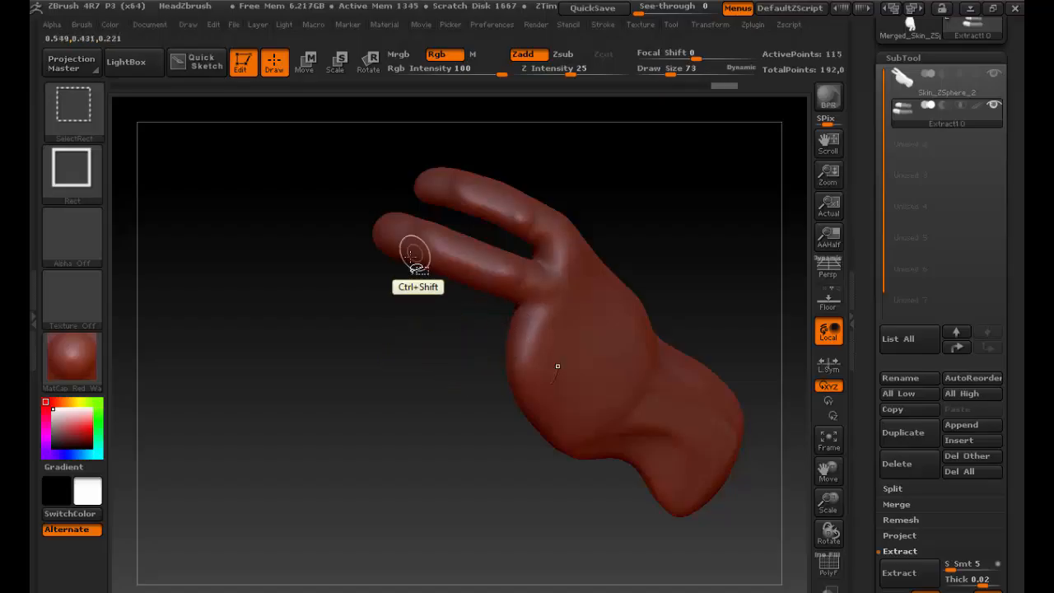
# Step: Display the polyframe on the Extract10 subtool and unhide all of its parts
pyautogui.click(837, 562)
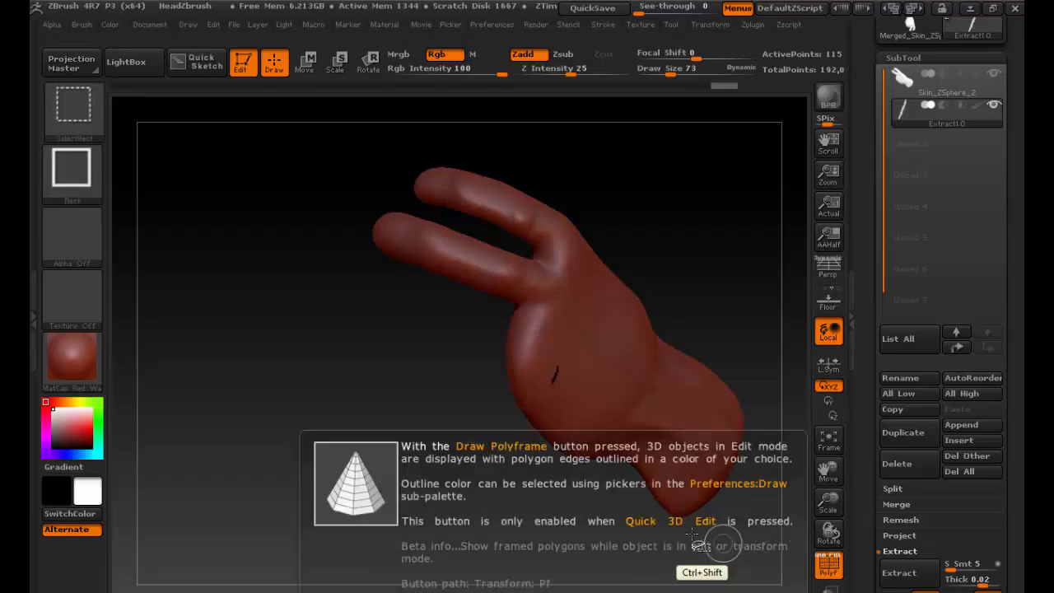
pyautogui.keyDown('ctrl'); pyautogui.keyDown('shift'); pyautogui.click(700, 540); pyautogui.keyUp('shift'); pyautogui.keyUp('ctrl')
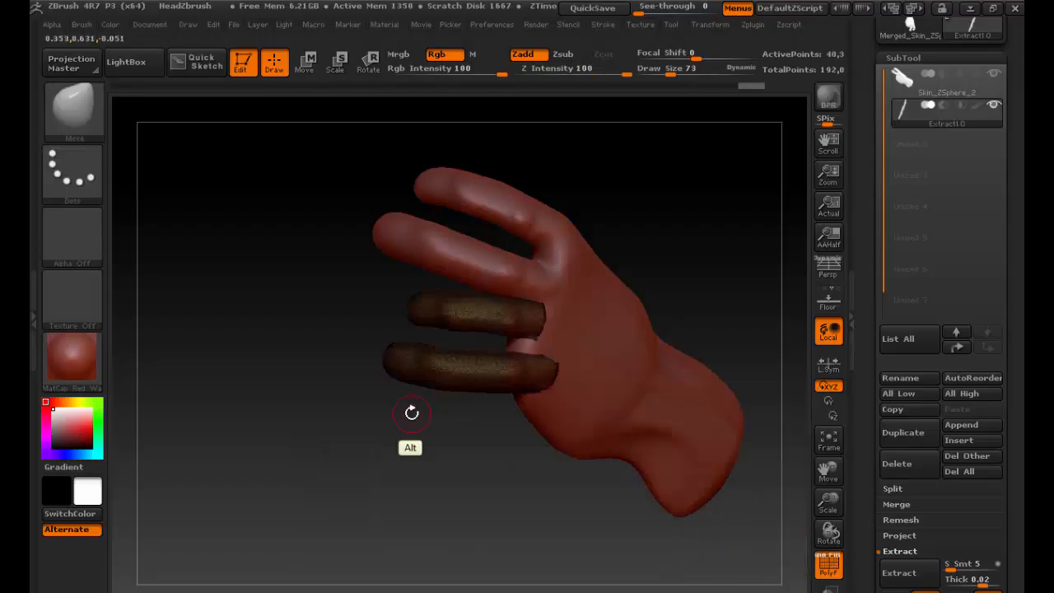
# Step: Regroup the Extract10 subtool with Auto Groups so each finger gets its own polygroup
pyautogui.keyDown('alt'); pyautogui.moveTo(399, 367); pyautogui.dragTo(655, 350, button='right'); pyautogui.keyUp('alt')
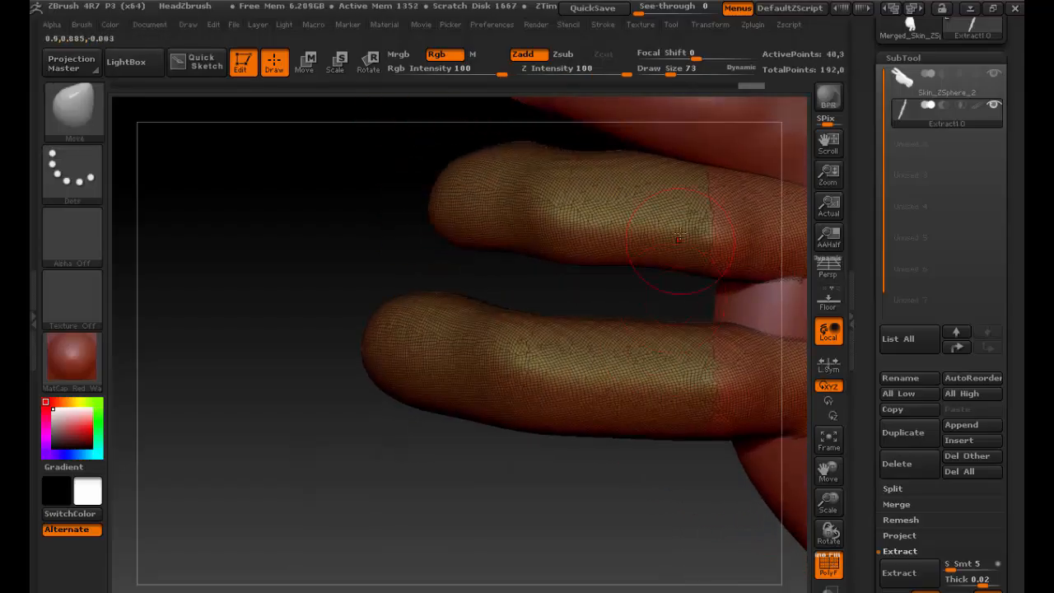
pyautogui.keyDown('alt'); pyautogui.moveTo(574, 496); pyautogui.dragTo(480, 462, button='right'); pyautogui.keyUp('alt')
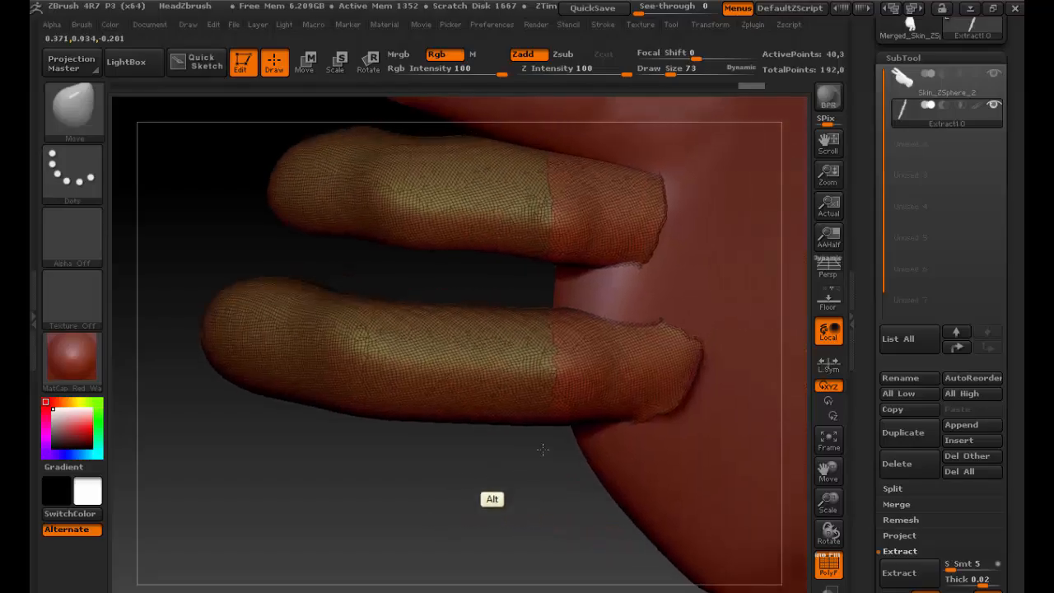
pyautogui.moveTo(872, 466); pyautogui.dragTo(894, 330)
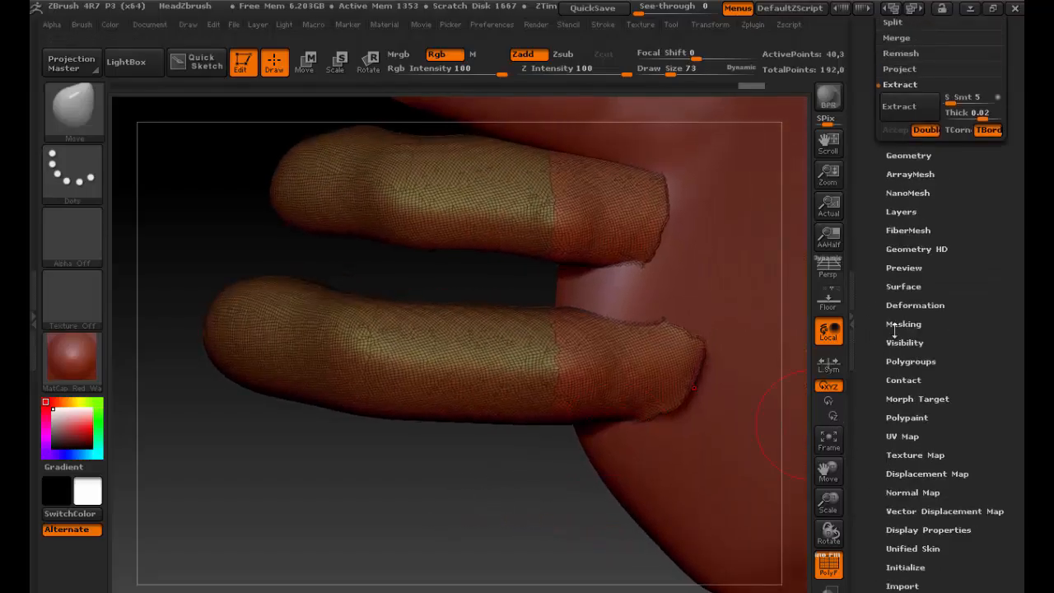
pyautogui.click(907, 360)
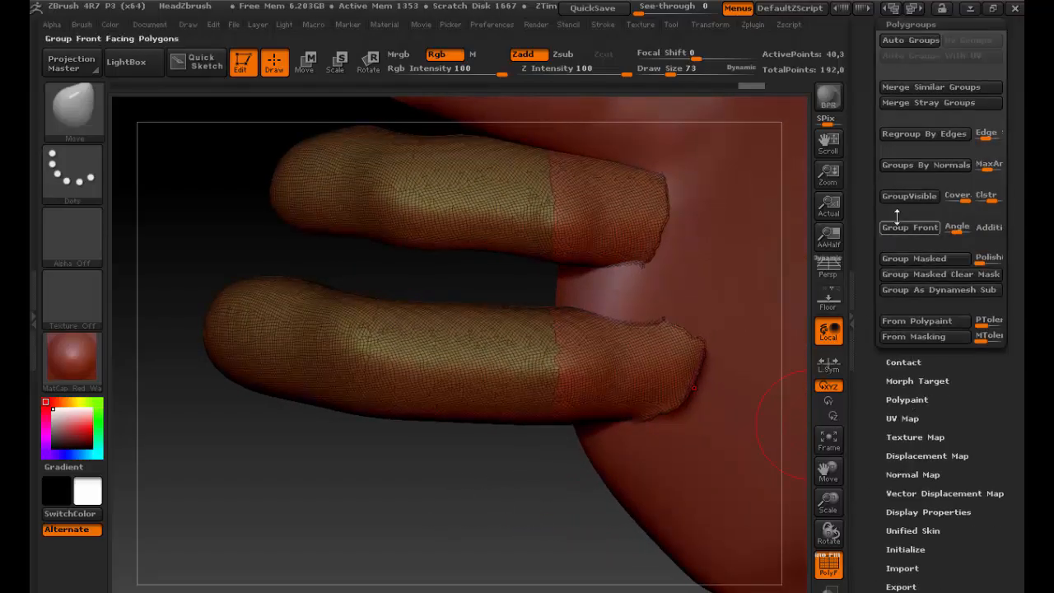
pyautogui.moveTo(877, 152); pyautogui.dragTo(880, 222)
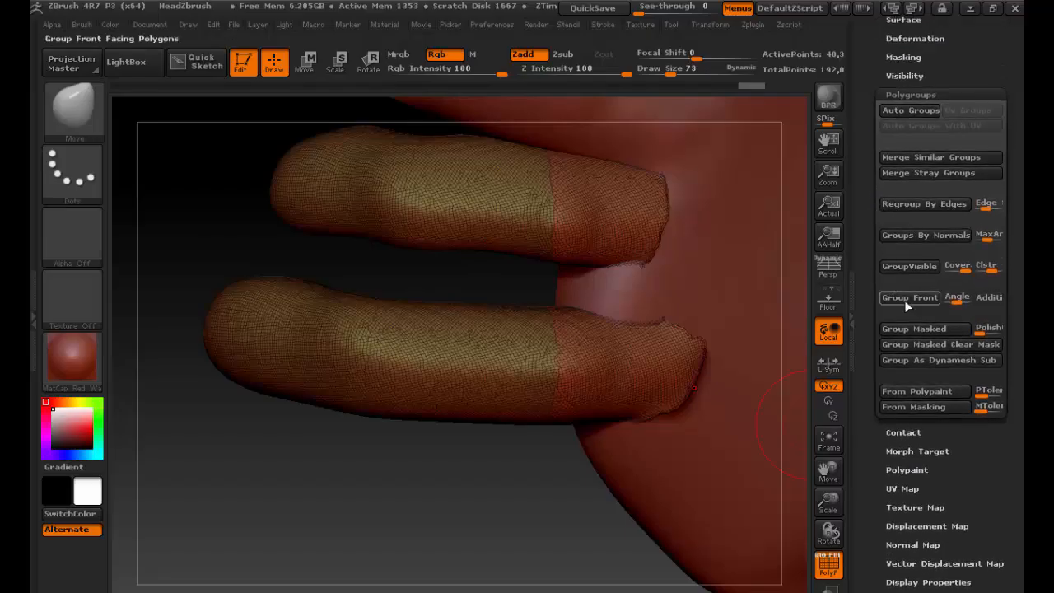
pyautogui.click(919, 110)
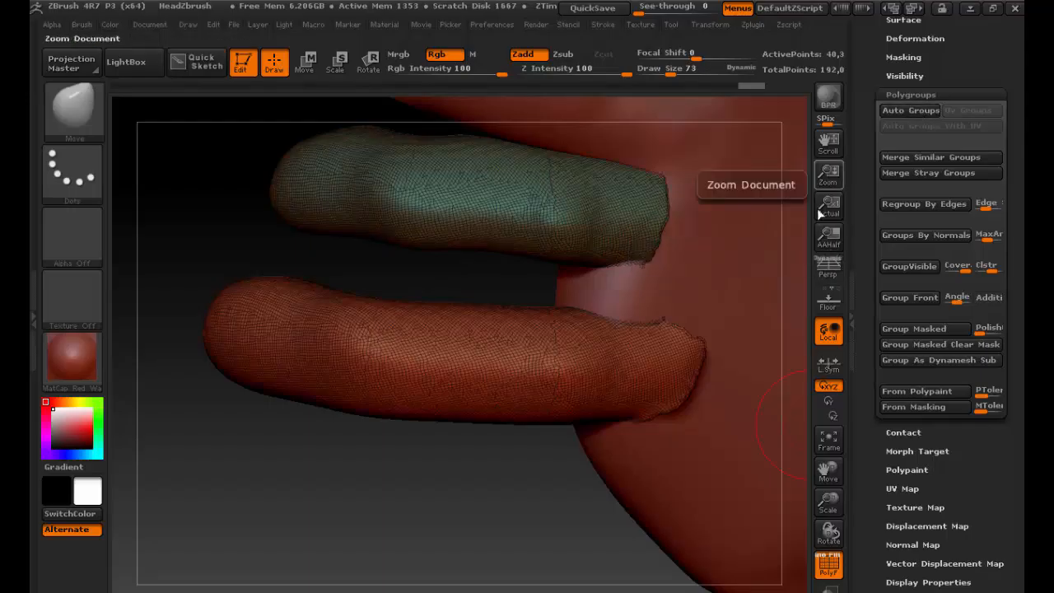
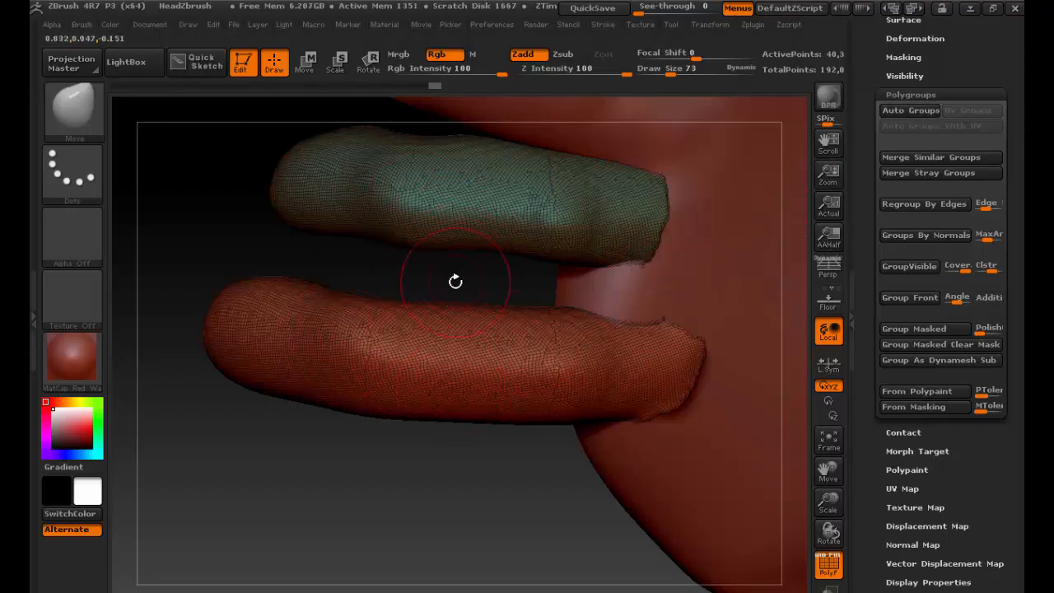
# Step: Isolate the lower Extract10 finger and scale it down along its length into a smaller little finger
pyautogui.keyDown('ctrl'); pyautogui.keyDown('shift'); pyautogui.click(433, 336); pyautogui.keyUp('shift'); pyautogui.keyUp('ctrl')
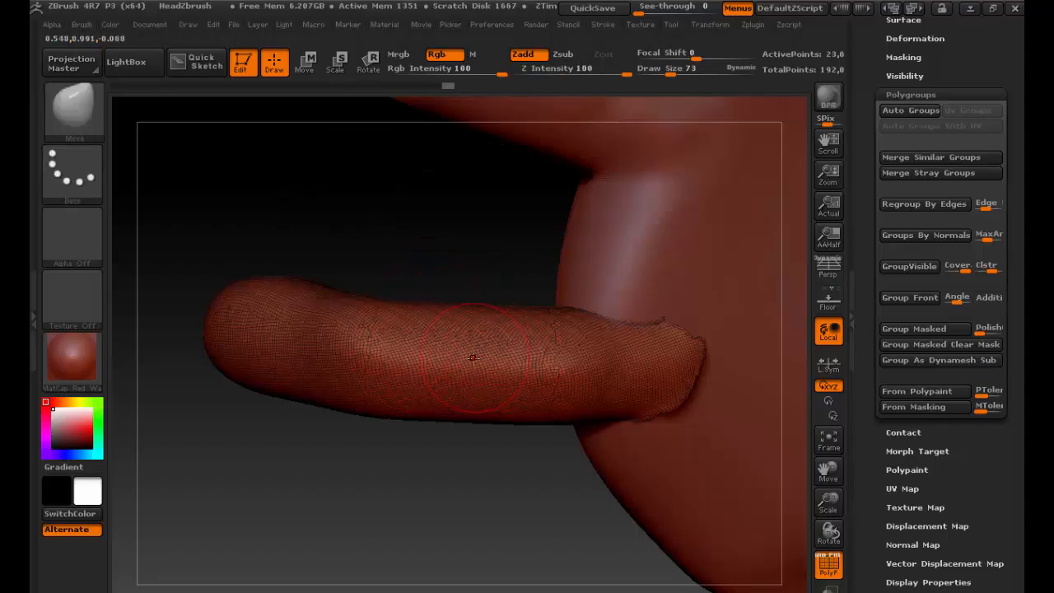
pyautogui.press('e')
pyautogui.press('r')
pyautogui.press('e')
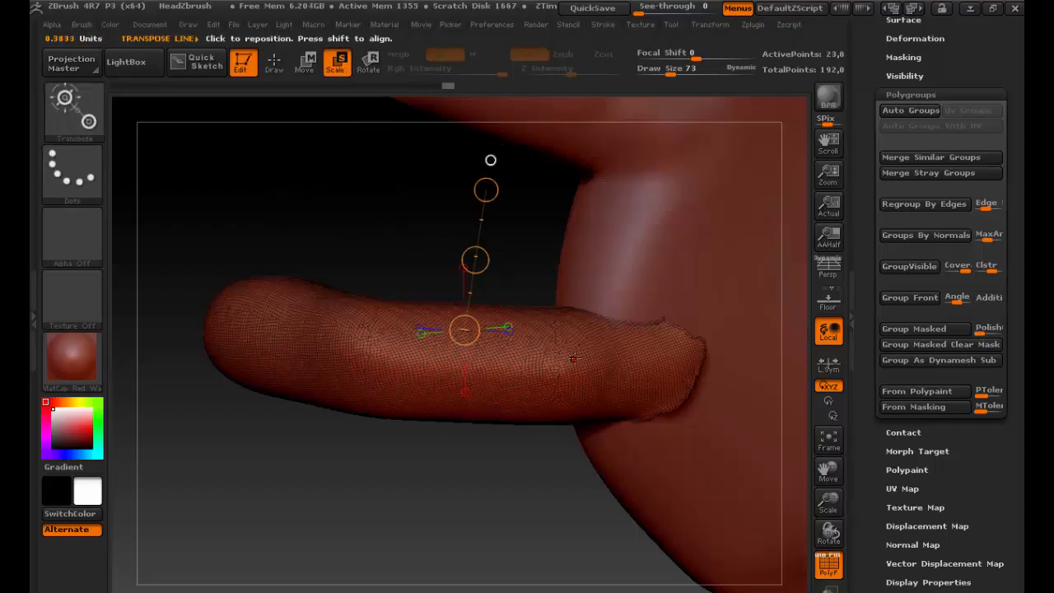
pyautogui.moveTo(573, 359); pyautogui.dragTo(295, 336)
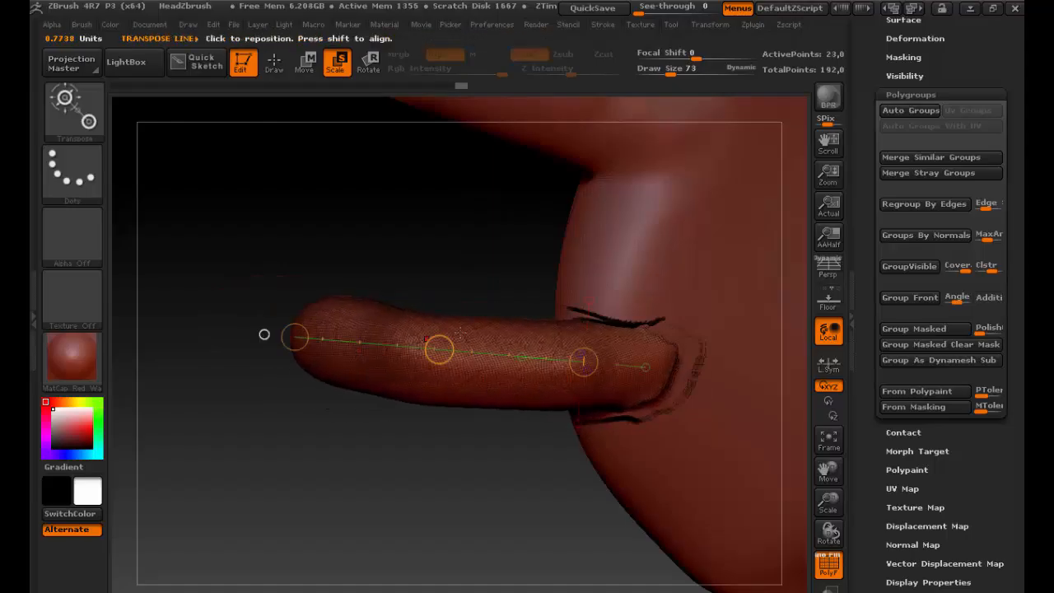
# Step: Unhide both Extract10 fingers and mask the lower one, leaving the upper finger free to edit
pyautogui.keyDown('ctrl'); pyautogui.keyDown('shift'); pyautogui.click(478, 255); pyautogui.keyUp('shift'); pyautogui.keyUp('ctrl')
pyautogui.keyDown('ctrl'); pyautogui.keyDown('shift'); pyautogui.click(449, 176); pyautogui.keyUp('shift'); pyautogui.keyUp('ctrl')
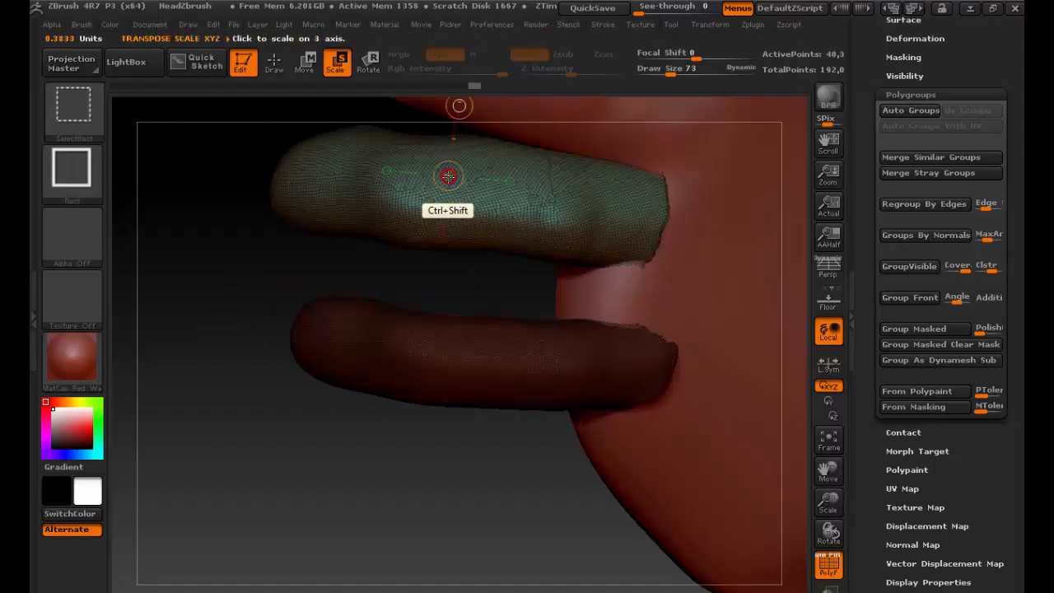
pyautogui.keyDown('ctrl'); pyautogui.click(373, 251); pyautogui.keyUp('ctrl')
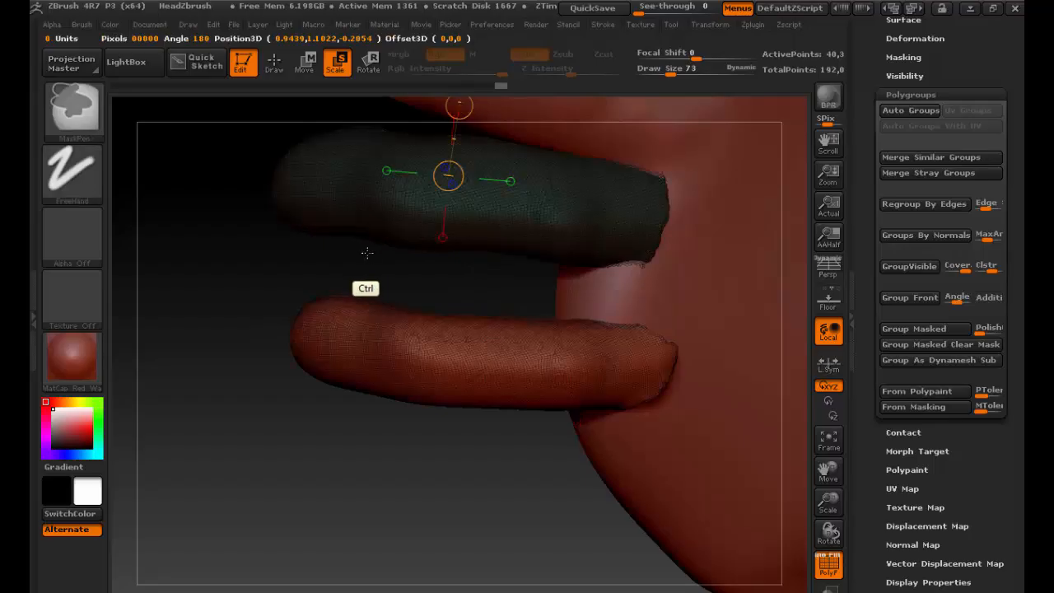
pyautogui.keyDown('ctrl'); pyautogui.moveTo(365, 247); pyautogui.dragTo(306, 273); pyautogui.keyUp('ctrl')
pyautogui.keyDown('ctrl'); pyautogui.keyDown('shift'); pyautogui.click(364, 181); pyautogui.keyUp('shift'); pyautogui.keyUp('ctrl')
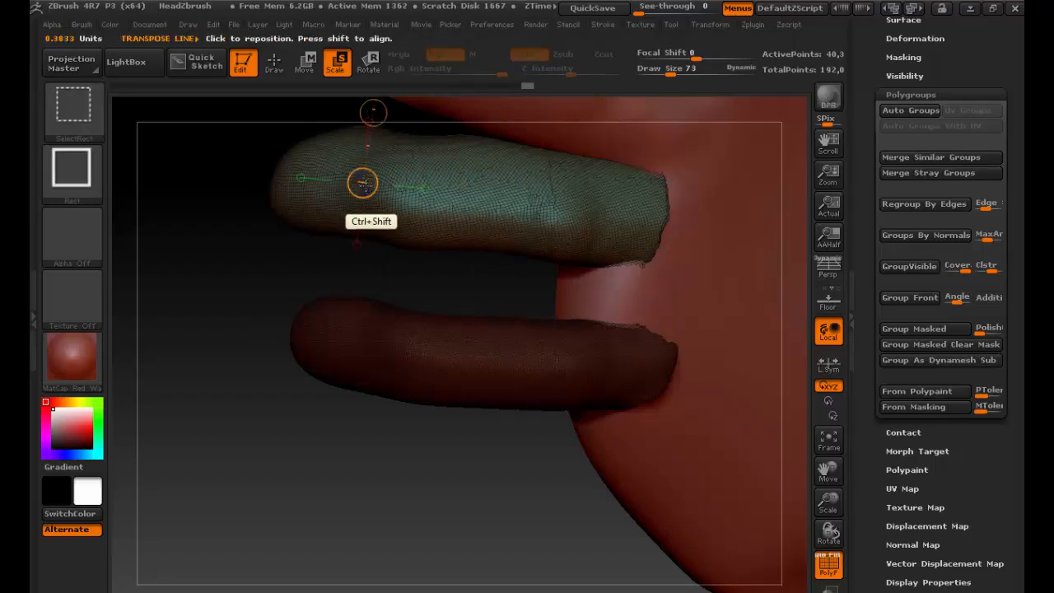
# Step: Scale up the unmasked upper Extract10 finger with the transpose line set along its length
pyautogui.moveTo(318, 168); pyautogui.dragTo(615, 202)
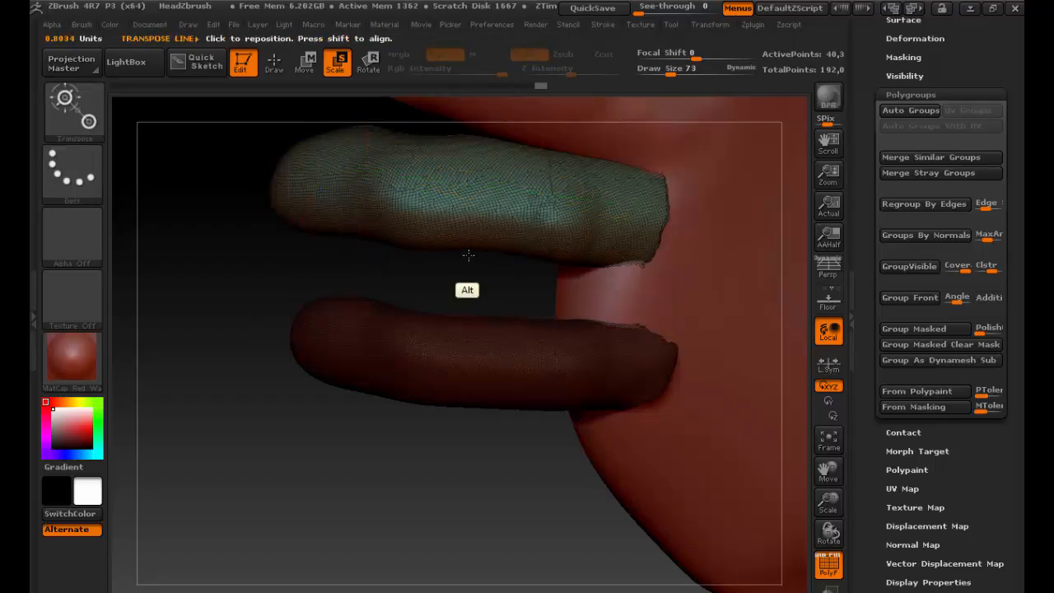
pyautogui.keyDown('alt'); pyautogui.moveTo(469, 254); pyautogui.dragTo(360, 275); pyautogui.keyUp('alt')
pyautogui.keyDown('alt'); pyautogui.rightClick(356, 276); pyautogui.keyUp('alt')
pyautogui.keyDown('alt'); pyautogui.click(352, 278); pyautogui.keyUp('alt')
pyautogui.keyDown('alt'); pyautogui.moveTo(474, 363); pyautogui.dragTo(335, 348); pyautogui.keyUp('alt')
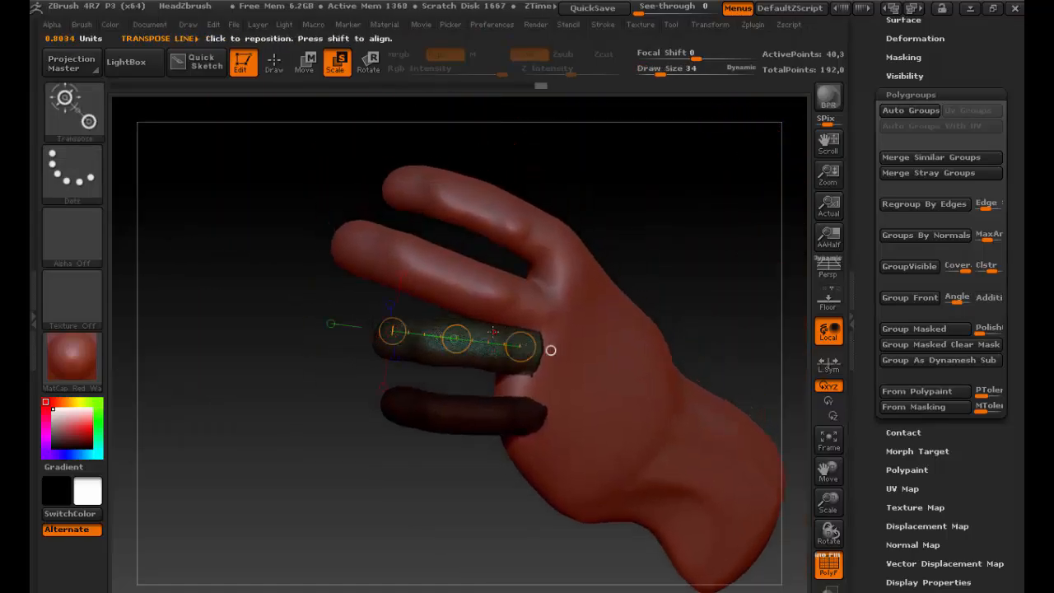
pyautogui.moveTo(549, 350); pyautogui.dragTo(280, 313)
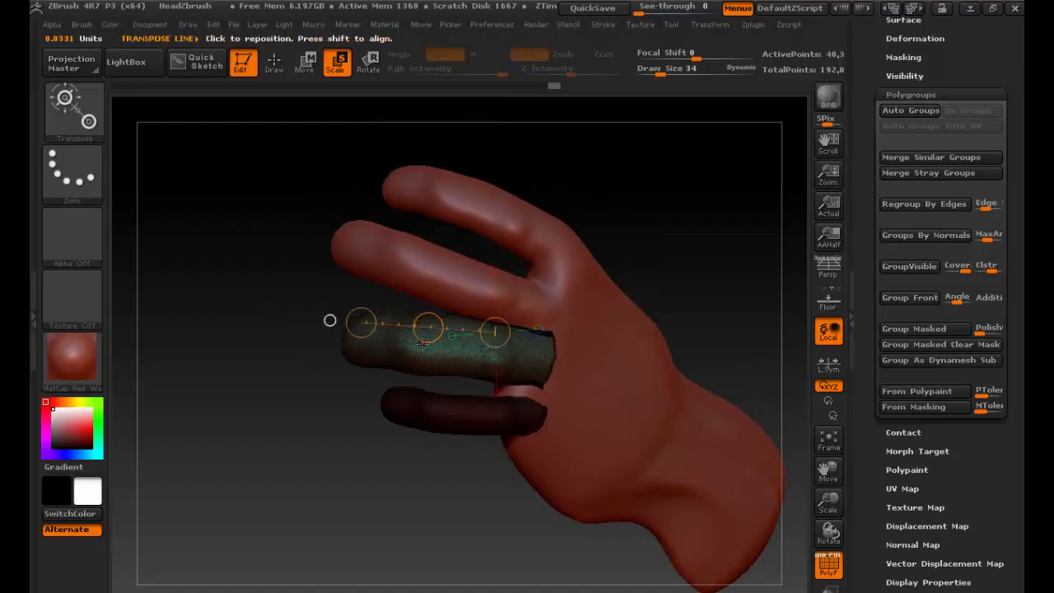
# Step: Nudge the enlarged finger on the palm and rotate it up toward the neighbouring finger
pyautogui.press('w')
pyautogui.moveTo(412, 323); pyautogui.dragTo(409, 333)
pyautogui.moveTo(422, 464); pyautogui.dragTo(570, 383)
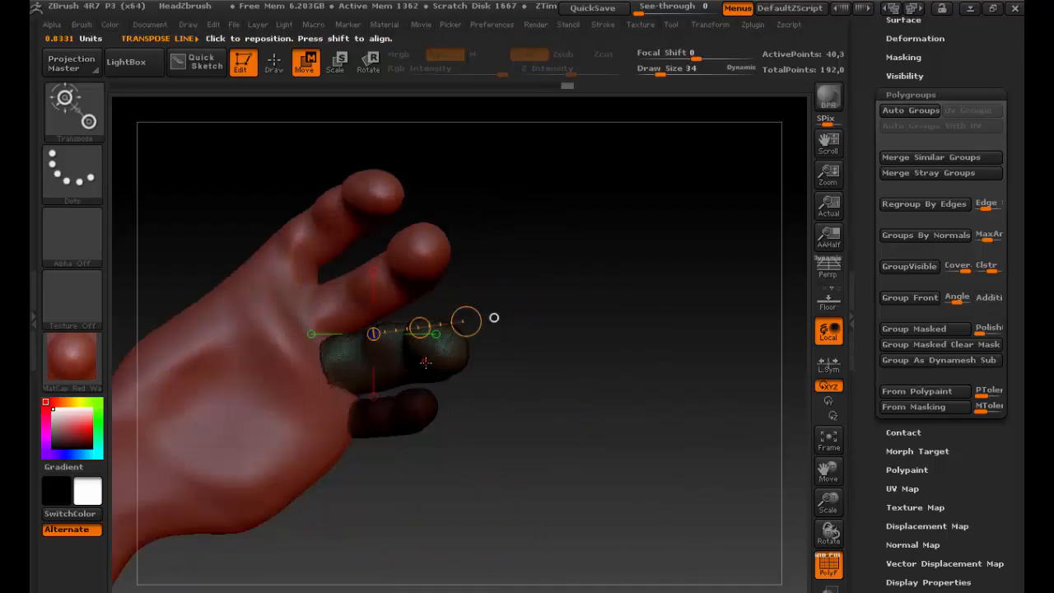
pyautogui.press('r')
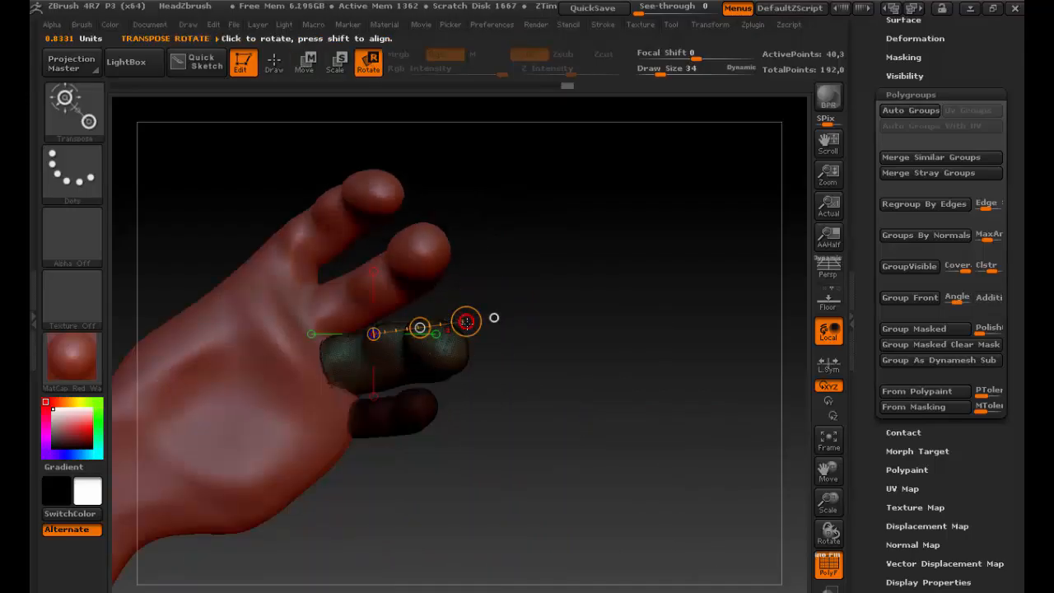
pyautogui.moveTo(466, 322); pyautogui.dragTo(460, 304)
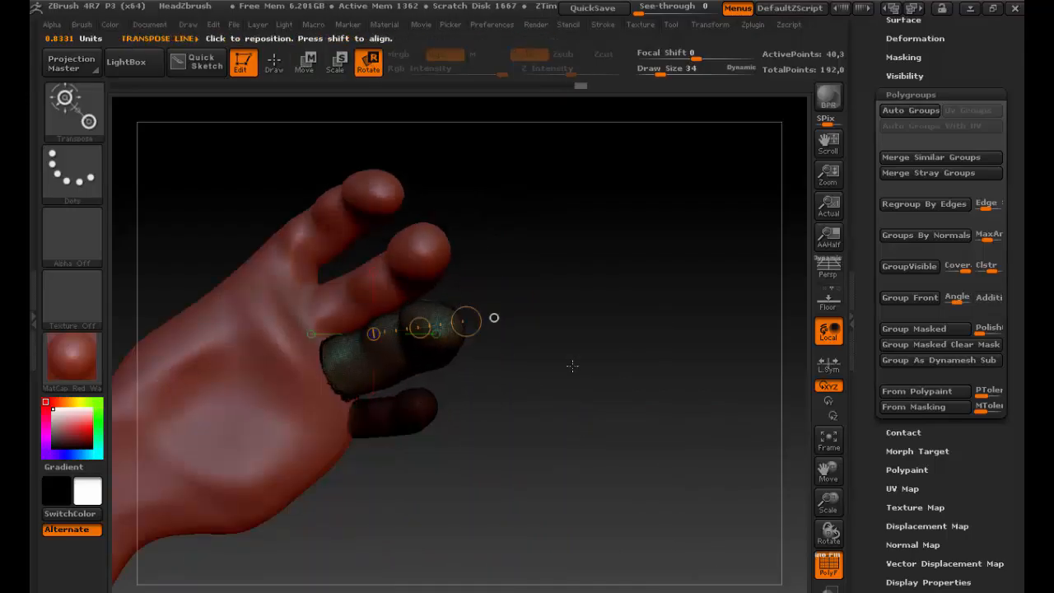
# Step: Turn off the polyframe display and move the enlarged finger slightly farther into the palm
pyautogui.click(829, 563)
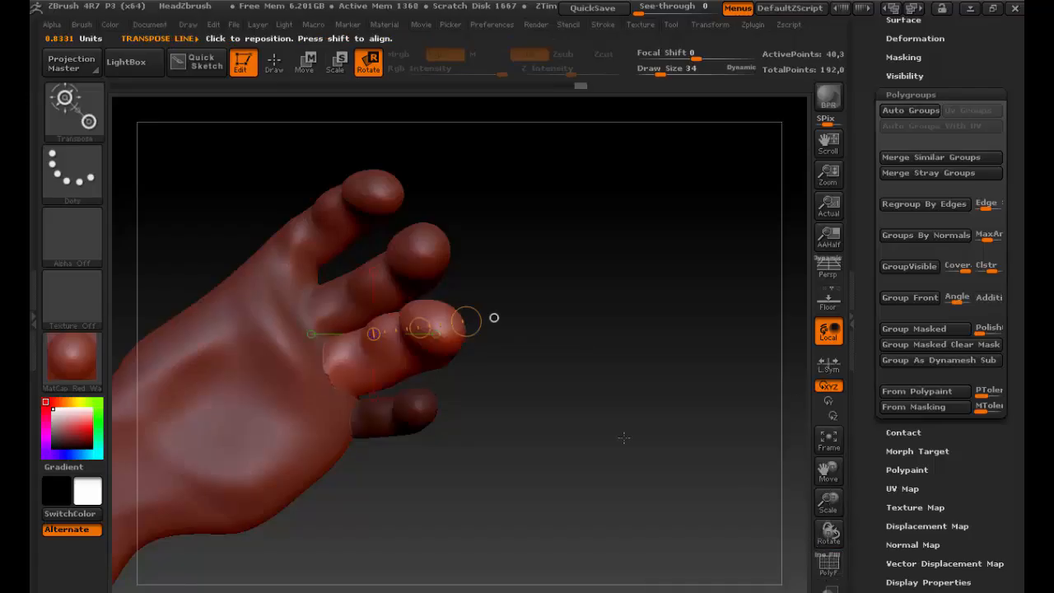
pyautogui.moveTo(601, 373); pyautogui.dragTo(465, 402)
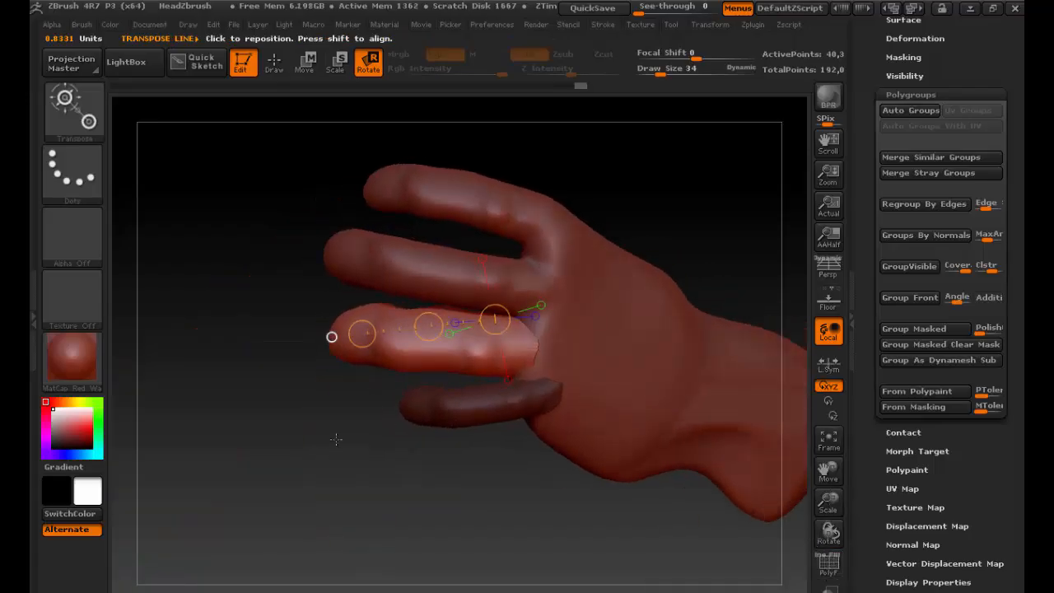
pyautogui.keyDown('alt'); pyautogui.moveTo(330, 443); pyautogui.dragTo(344, 524); pyautogui.keyUp('alt')
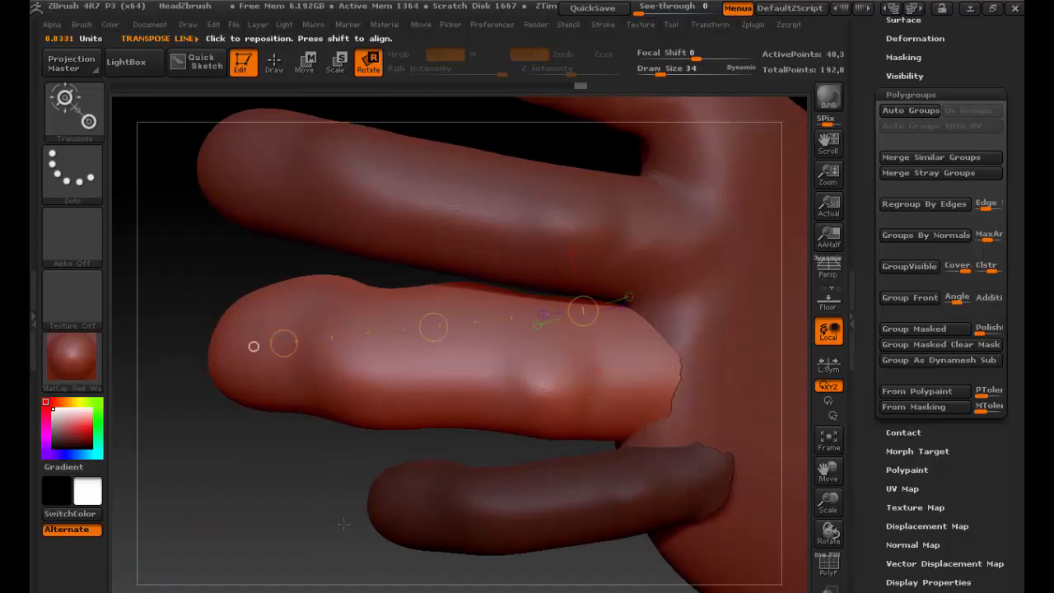
pyautogui.moveTo(346, 473); pyautogui.dragTo(345, 463)
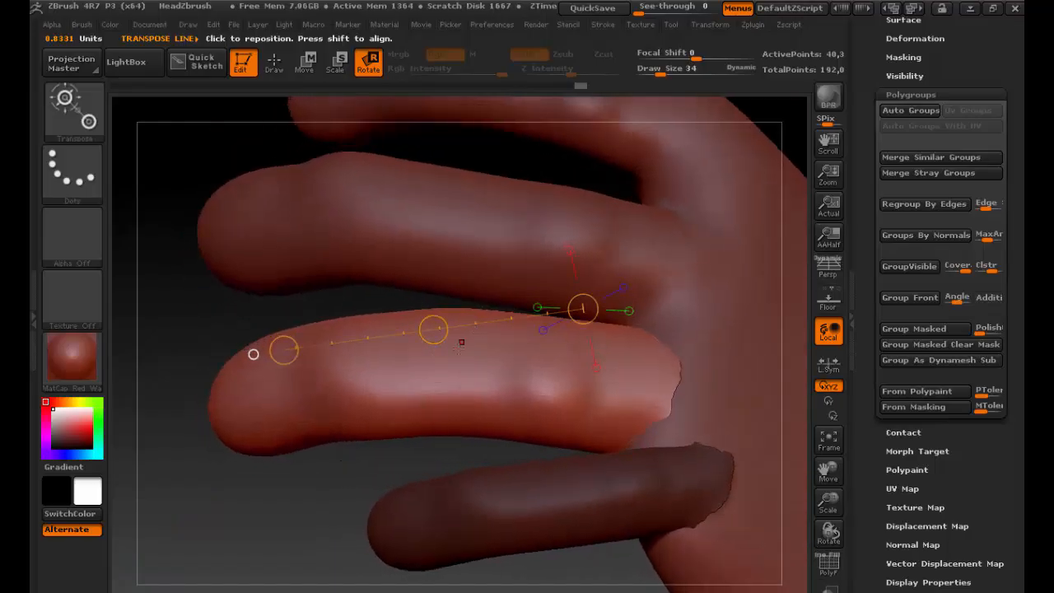
pyautogui.moveTo(471, 346); pyautogui.dragTo(462, 418)
pyautogui.press('w')
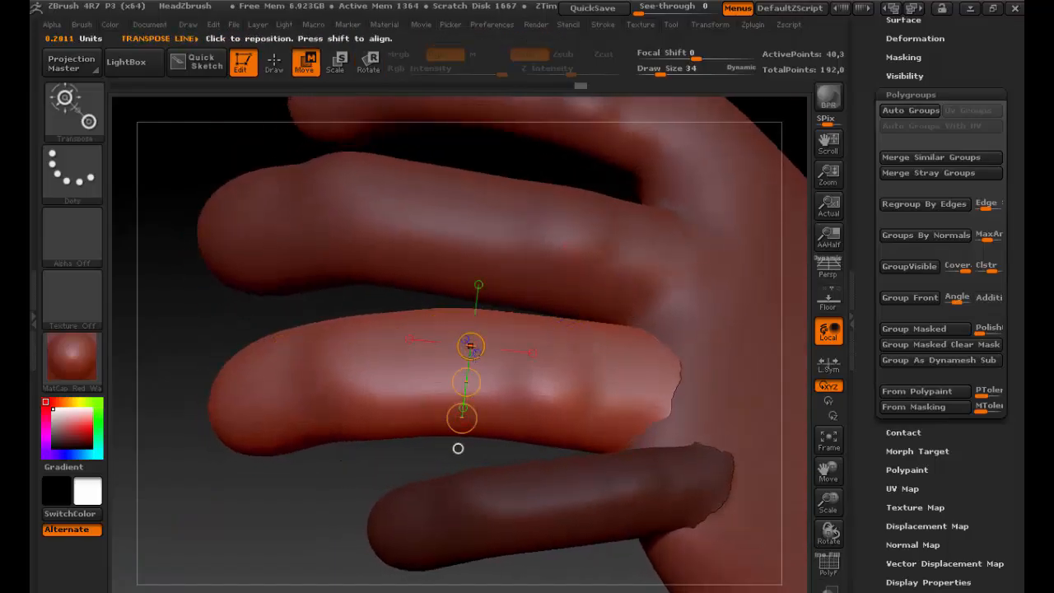
pyautogui.moveTo(468, 381); pyautogui.dragTo(473, 387)
pyautogui.moveTo(343, 472)
pyautogui.mouseDown()
pyautogui.moveTo(465, 467)
pyautogui.moveTo(331, 462)
pyautogui.mouseUp()
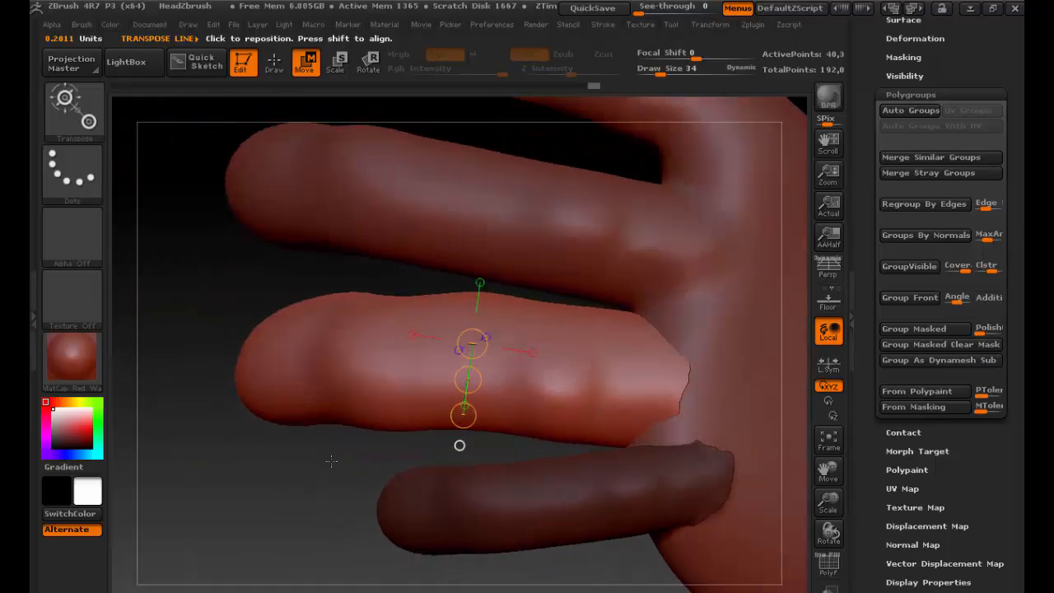
# Step: Clear the mask from the Extract10 fingers and merge the visible subtools into a new tool
pyautogui.moveTo(869, 103); pyautogui.dragTo(875, 289)
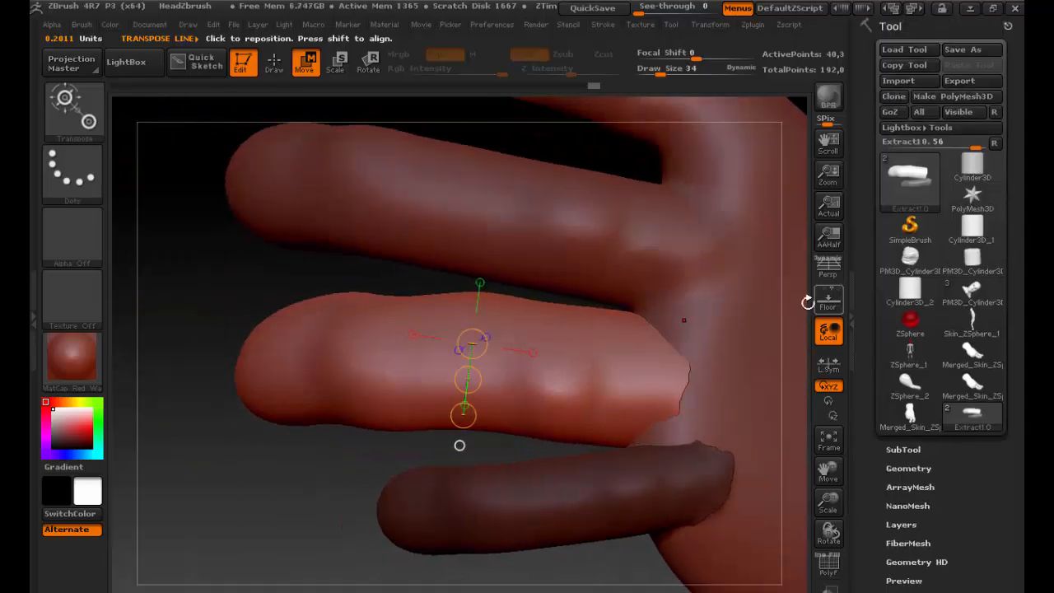
pyautogui.keyDown('ctrl'); pyautogui.moveTo(176, 242); pyautogui.dragTo(321, 403); pyautogui.keyUp('ctrl')
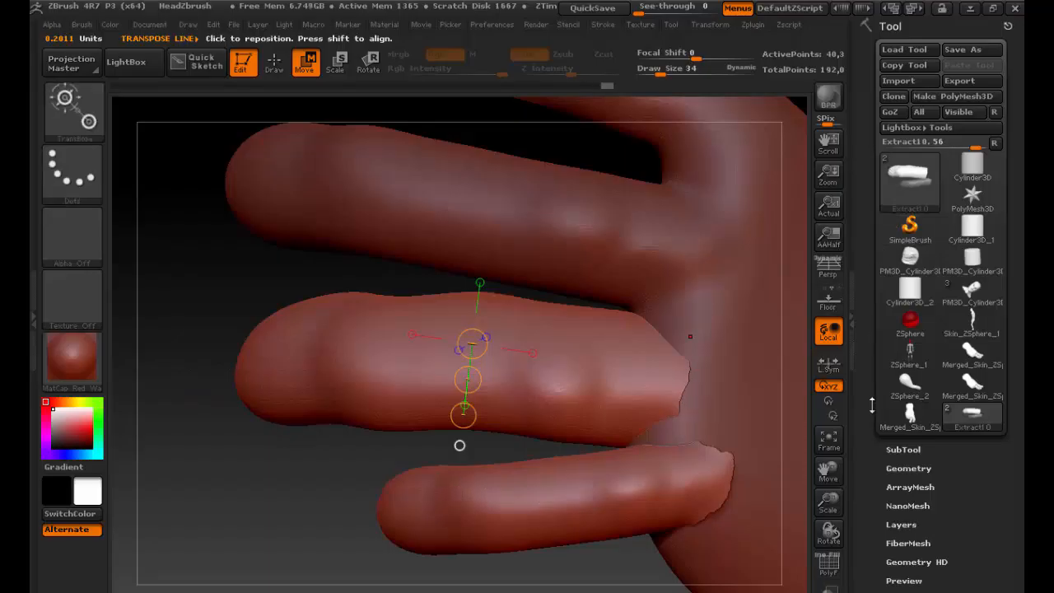
pyautogui.click(902, 450)
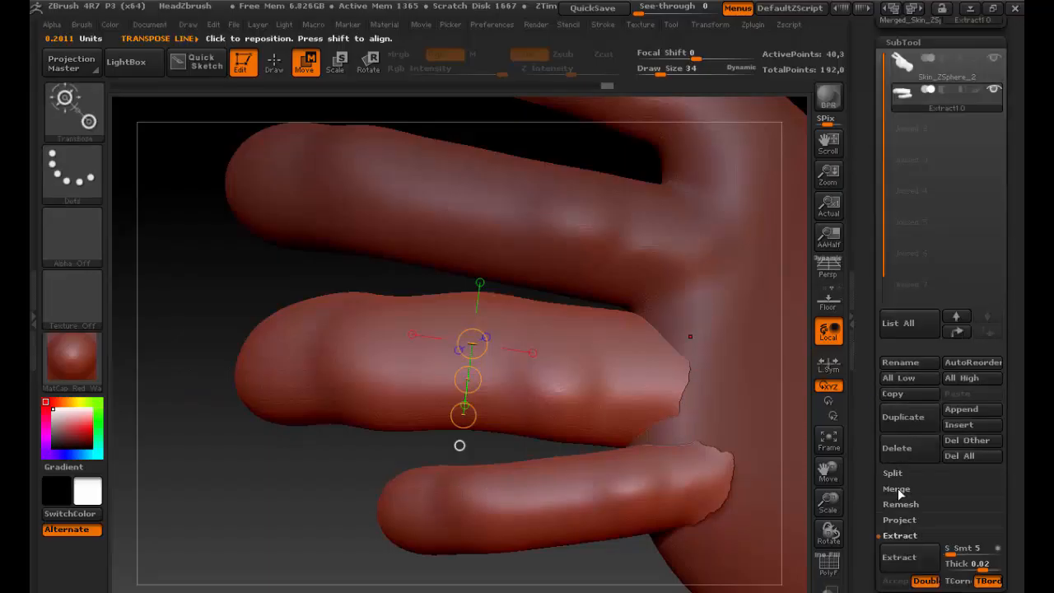
pyautogui.click(897, 490)
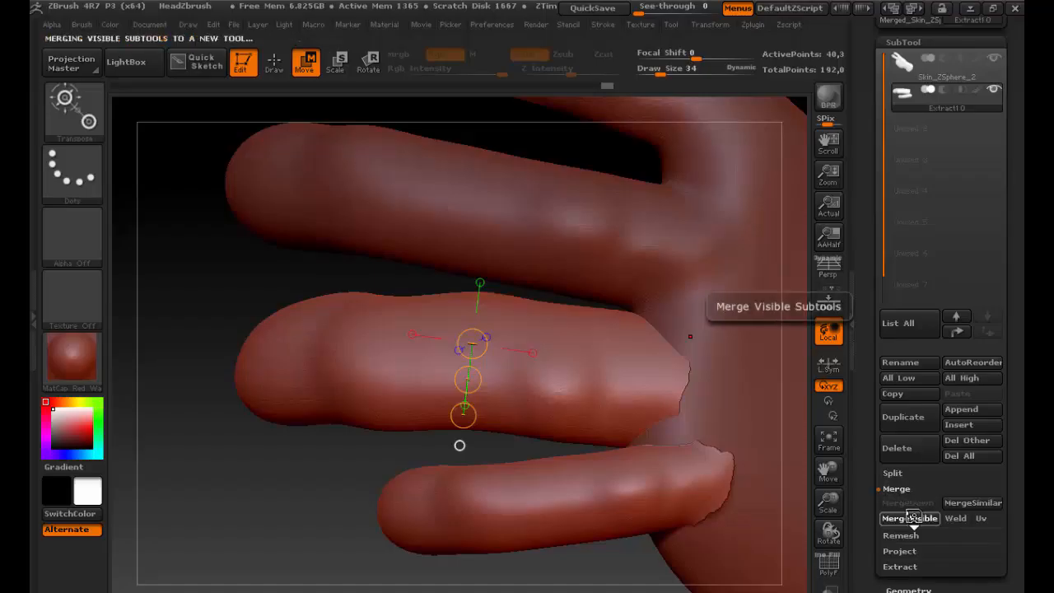
pyautogui.click(914, 519)
pyautogui.click(899, 551)
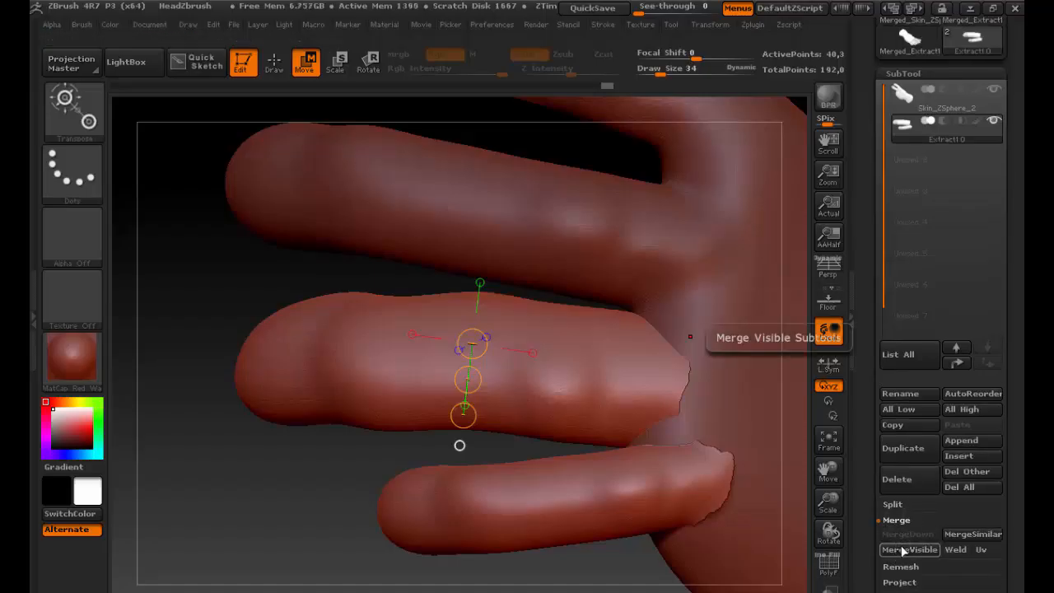
# Step: Select the Skin_ZSphere_2 subtool and merge it down with the Extract10 fingers, accepting the non-undoable operation
pyautogui.click(913, 112)
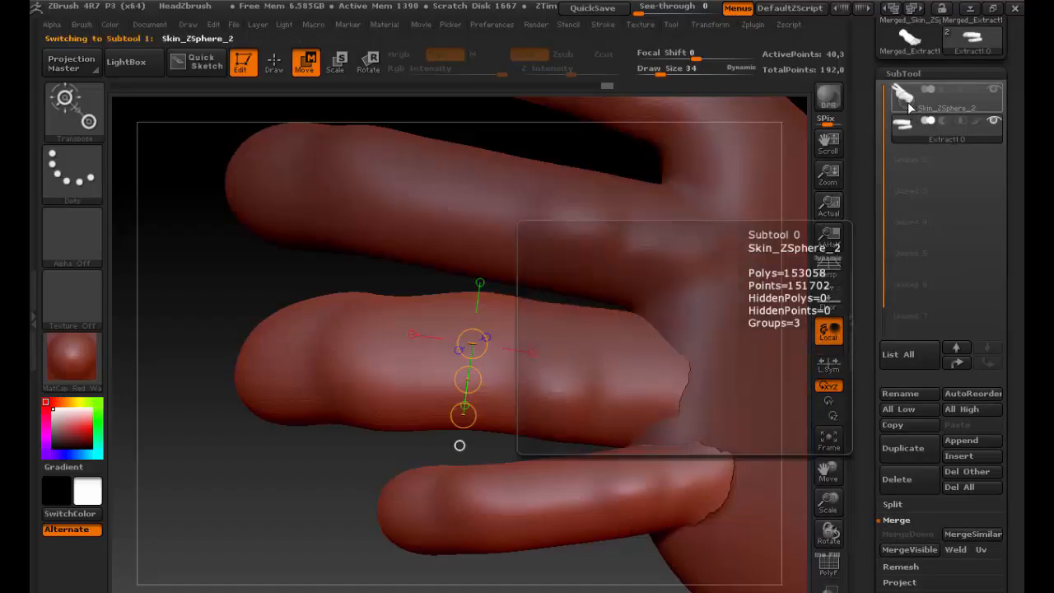
pyautogui.click(921, 534)
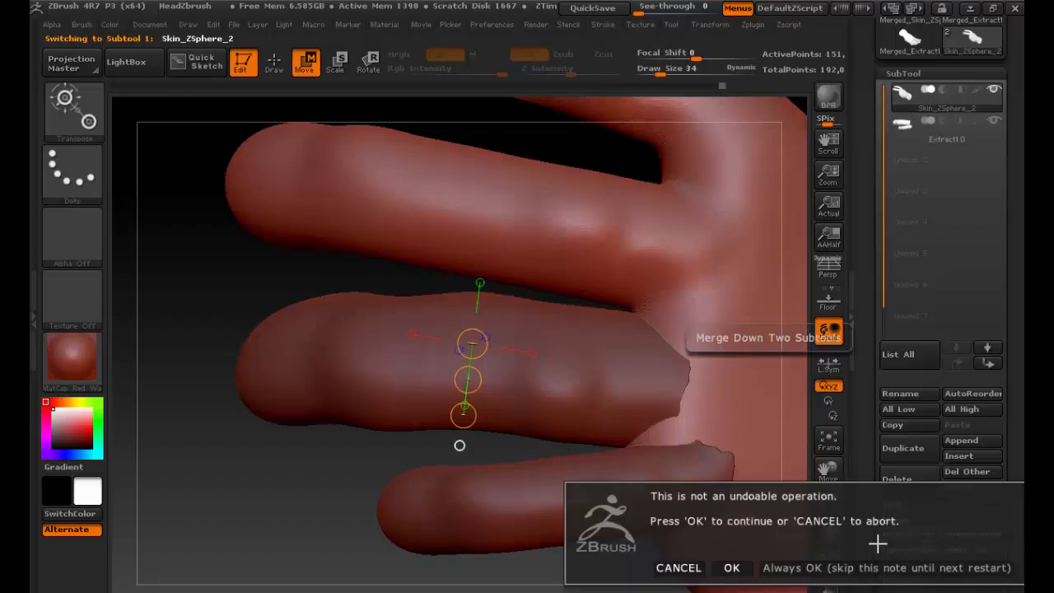
pyautogui.click(733, 568)
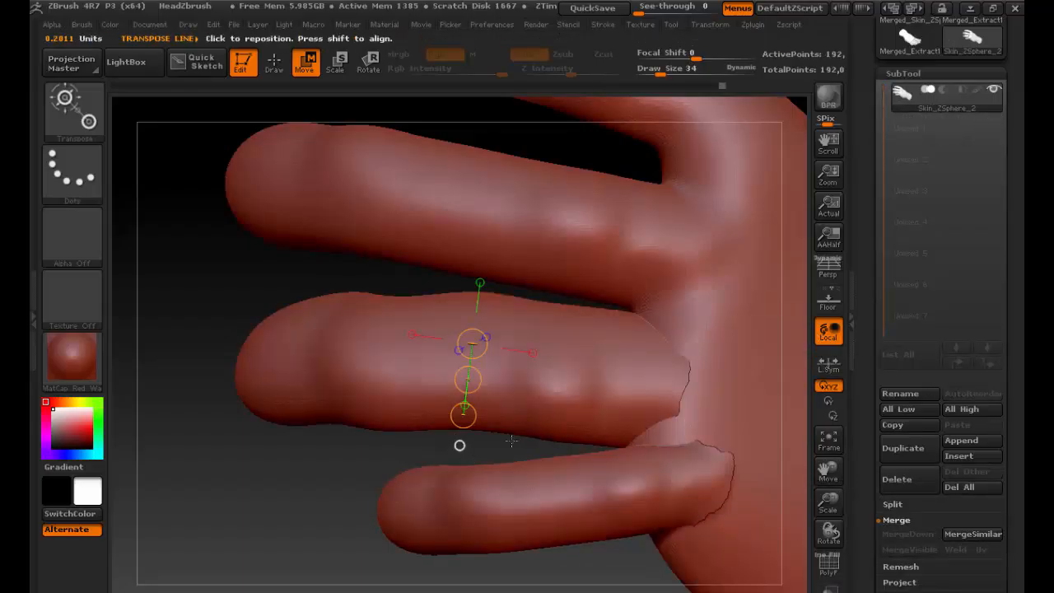
# Step: Remesh the merged hand with DynaMesh at resolution 256 so the added fingers fuse with the palm
pyautogui.moveTo(873, 455); pyautogui.dragTo(886, 380)
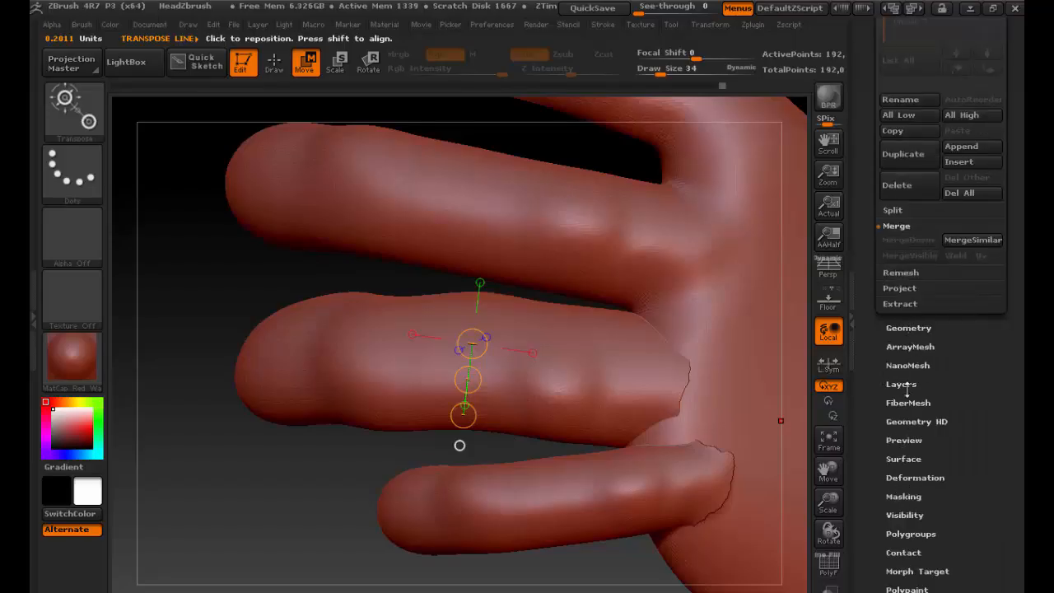
pyautogui.click(908, 328)
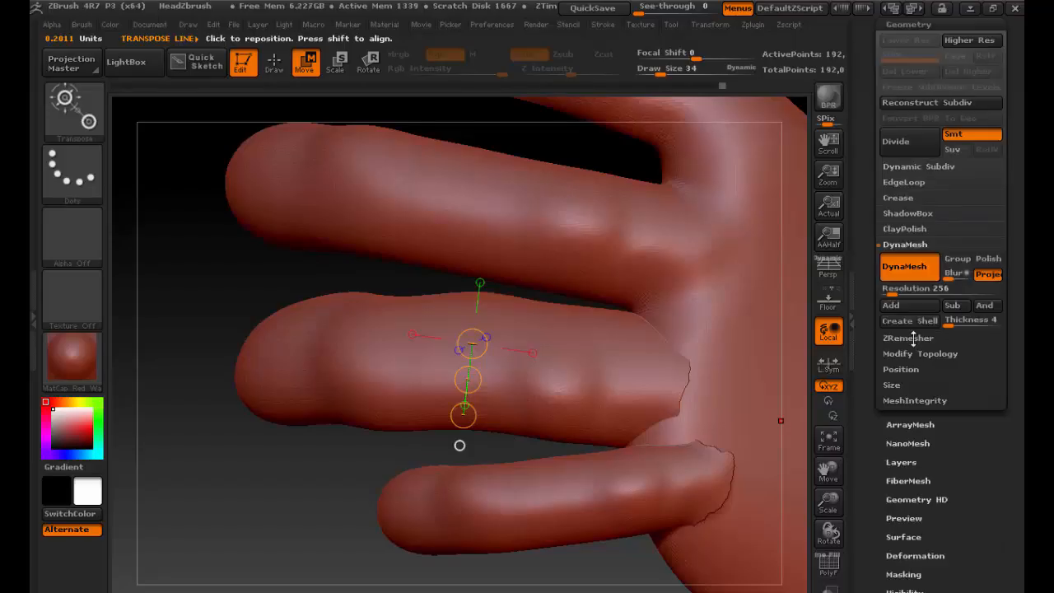
pyautogui.click(917, 264)
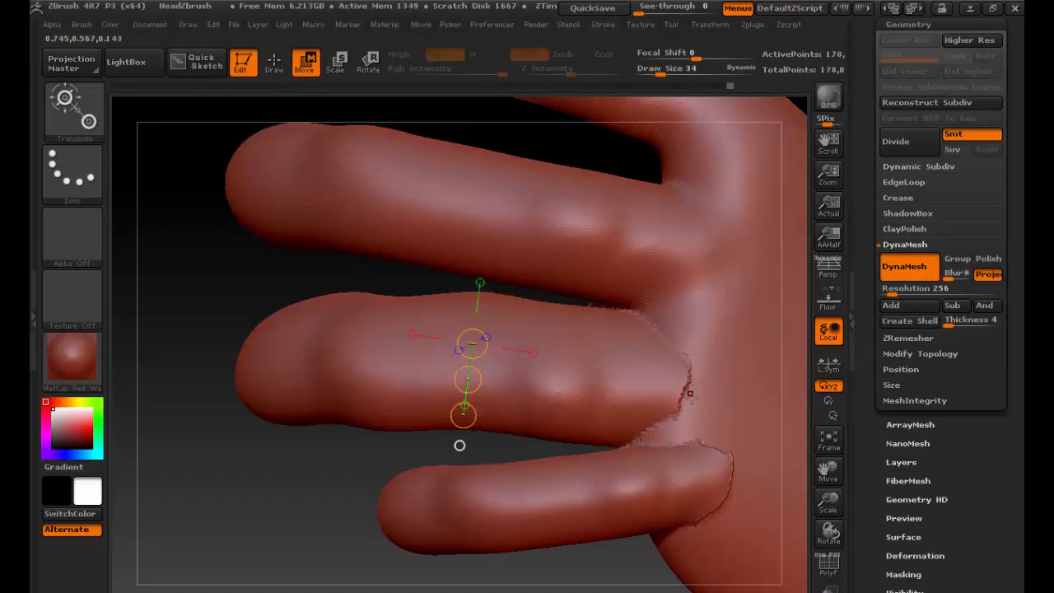
# Step: Smooth the seams where the enlarged finger and the smallest finger join the palm, using draw size 84
pyautogui.press('s')
pyautogui.moveTo(717, 439); pyautogui.dragTo(730, 439)
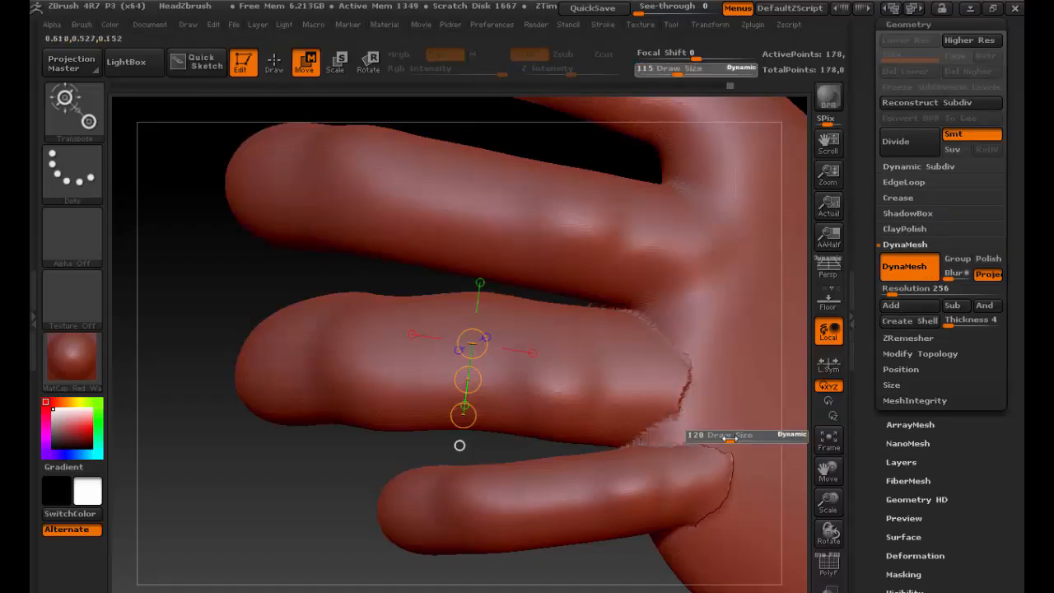
pyautogui.press('q')
pyautogui.press('shift')
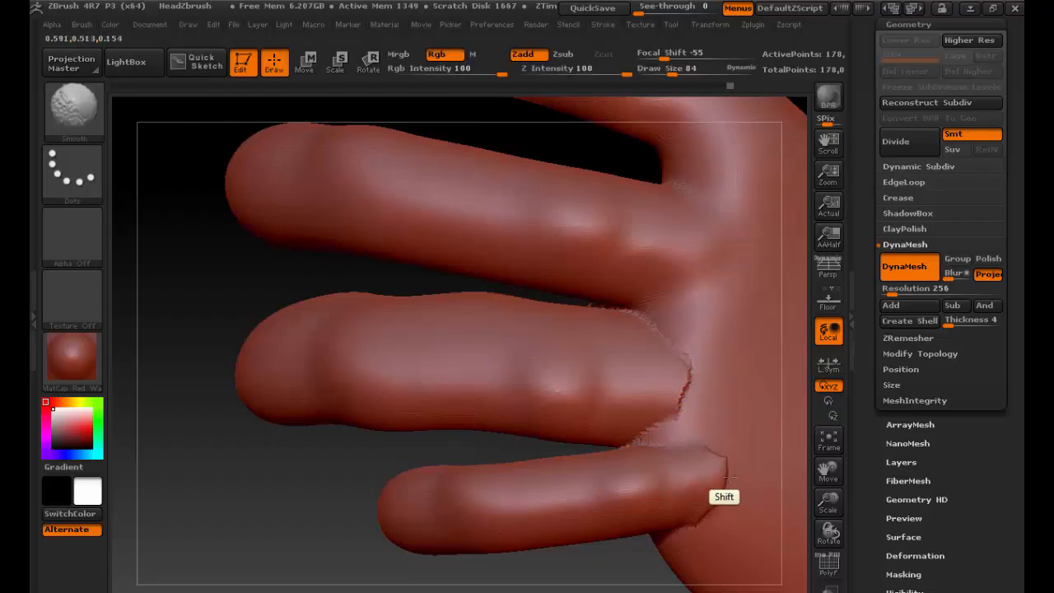
pyautogui.moveTo(720, 464)
pyautogui.keyDown('shift'); pyautogui.mouseDown()
pyautogui.moveTo(685, 440)
pyautogui.moveTo(694, 392)
pyautogui.moveTo(631, 327)
pyautogui.moveTo(664, 442)
pyautogui.mouseUp(); pyautogui.keyUp('shift')
pyautogui.moveTo(617, 569); pyautogui.dragTo(718, 273)
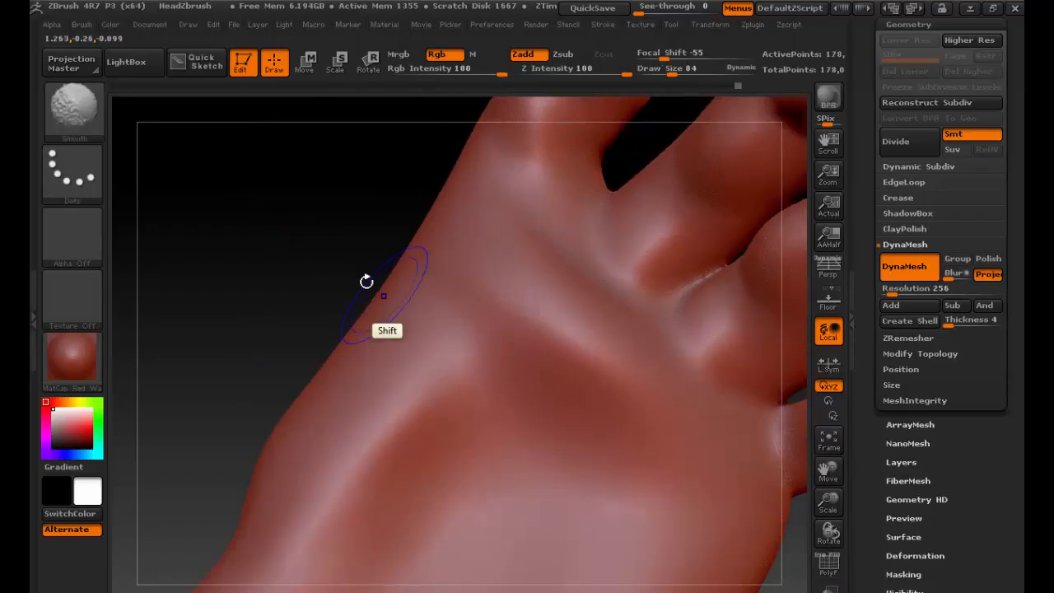
pyautogui.keyDown('alt'); pyautogui.moveTo(354, 229); pyautogui.dragTo(235, 286); pyautogui.keyUp('alt')
pyautogui.keyDown('alt'); pyautogui.moveTo(410, 256); pyautogui.dragTo(198, 270); pyautogui.keyUp('alt')
pyautogui.moveTo(735, 245); pyautogui.dragTo(420, 301)
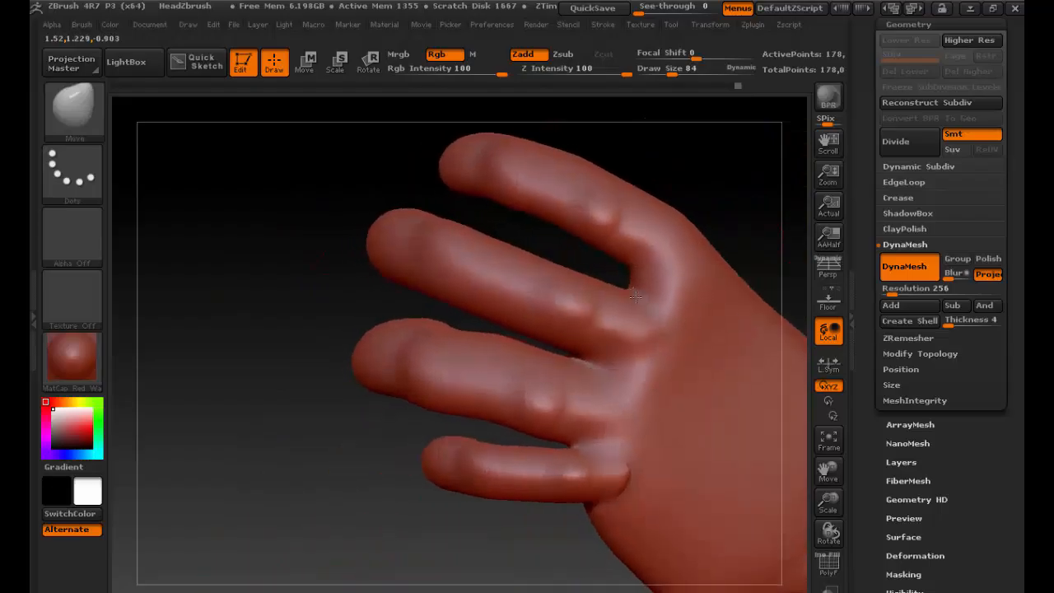
pyautogui.moveTo(302, 419); pyautogui.dragTo(696, 404)
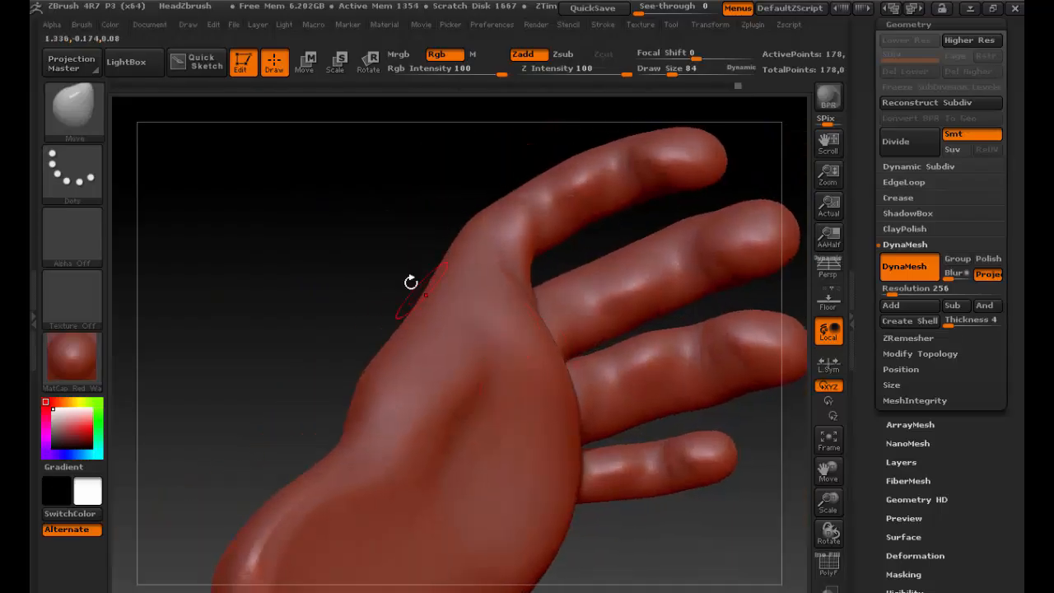
# Step: Raise the Move brush's draw size to 179 and reshape the enlarged finger's tip and middle section
pyautogui.keyDown('alt'); pyautogui.moveTo(300, 218); pyautogui.dragTo(171, 253); pyautogui.keyUp('alt')
pyautogui.press('s')
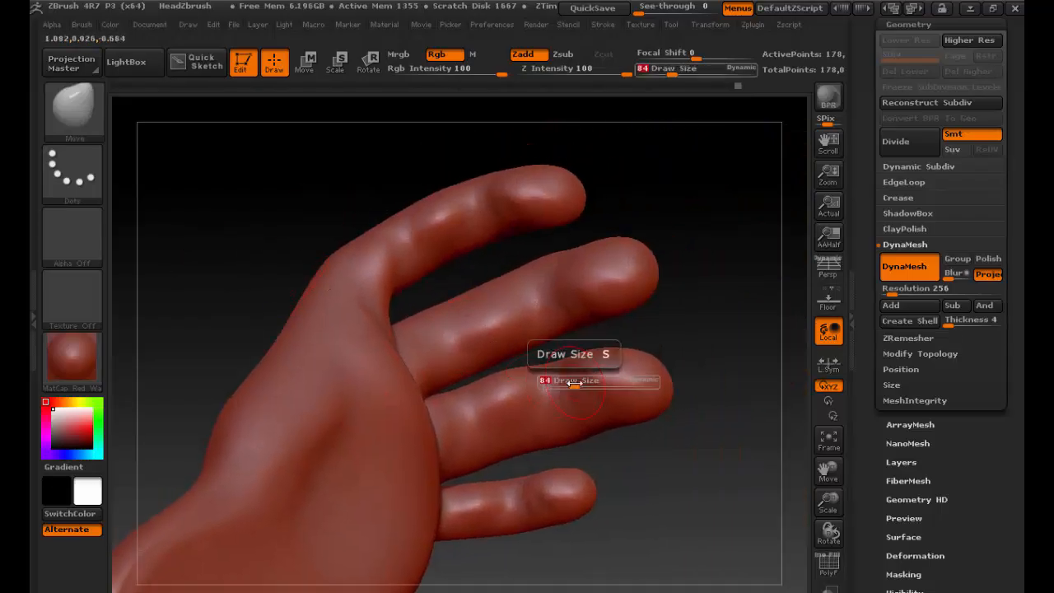
pyautogui.moveTo(574, 382); pyautogui.dragTo(631, 377)
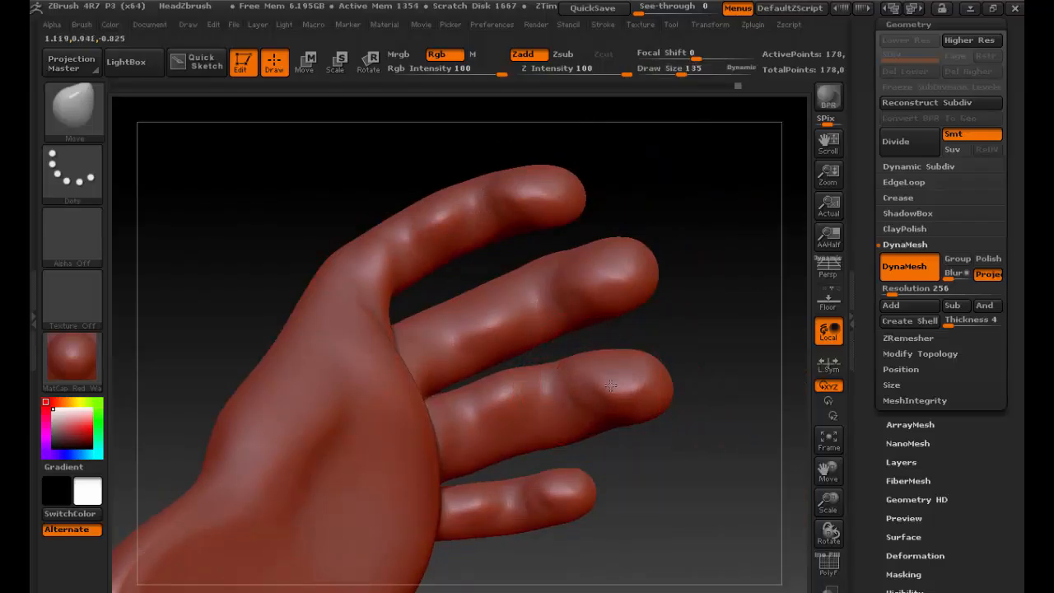
pyautogui.press('s')
pyautogui.moveTo(611, 394)
pyautogui.mouseDown()
pyautogui.moveTo(621, 393)
pyautogui.moveTo(606, 417)
pyautogui.mouseUp()
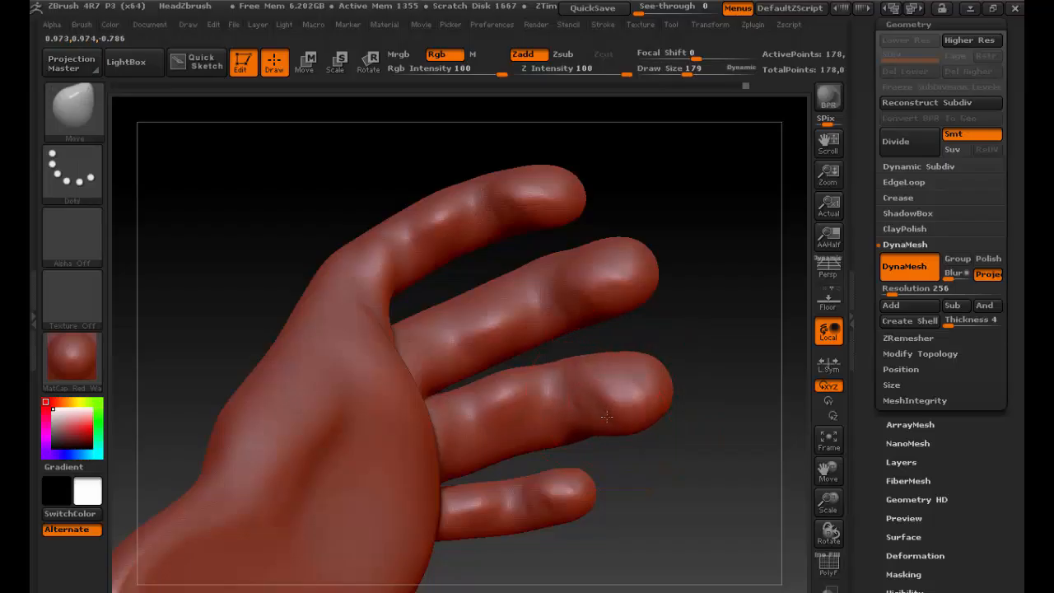
pyautogui.moveTo(536, 412); pyautogui.dragTo(543, 426)
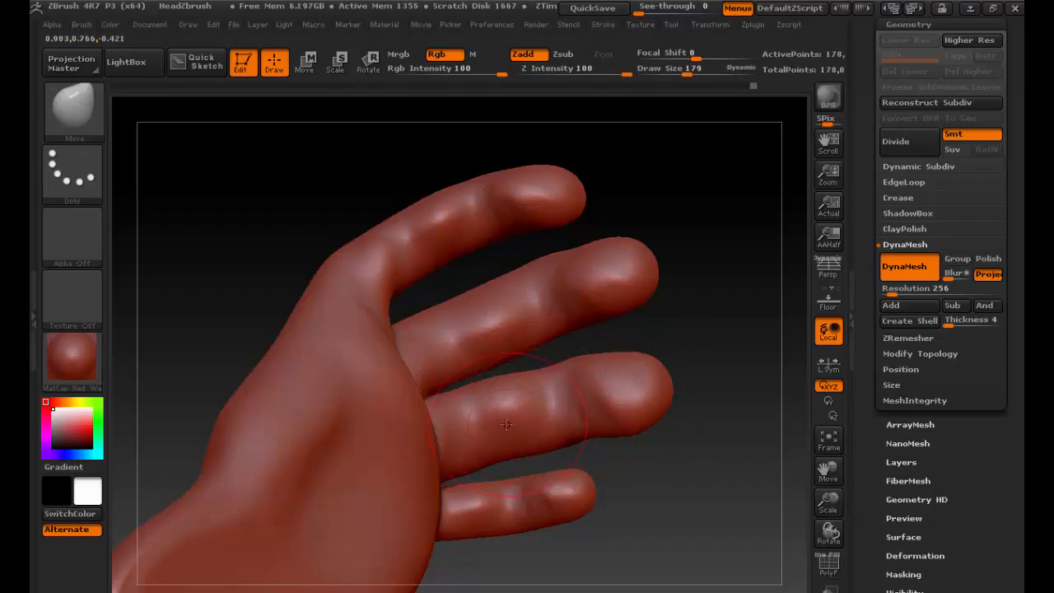
# Step: Isolate the enlarged finger to adjust its underside with the Move brush, and unhide the rest of the hand
pyautogui.keyDown('ctrl'); pyautogui.keyDown('shift'); pyautogui.click(531, 408); pyautogui.keyUp('shift'); pyautogui.keyUp('ctrl')
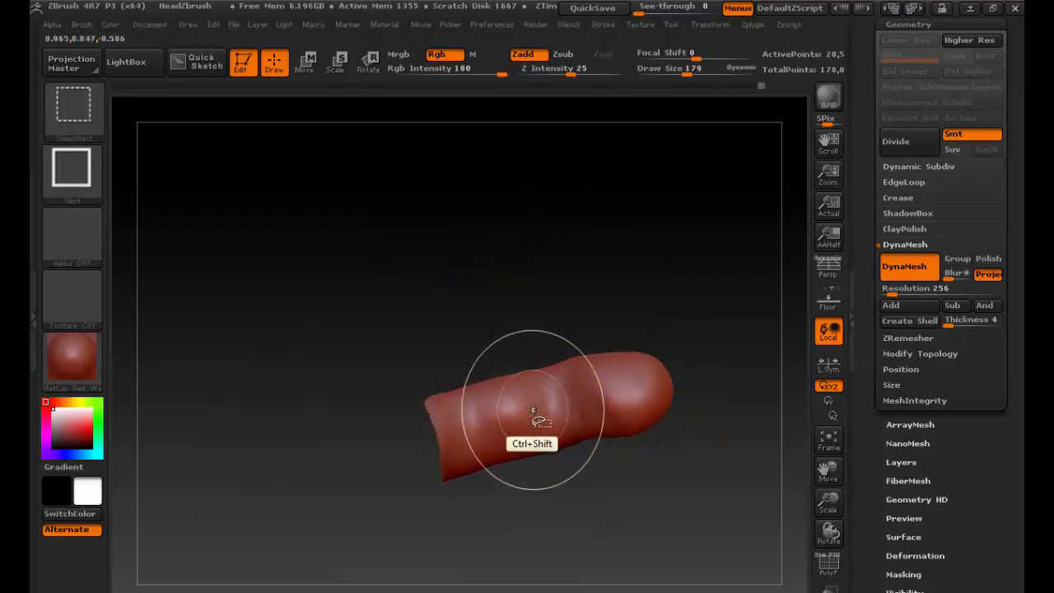
pyautogui.click(517, 446)
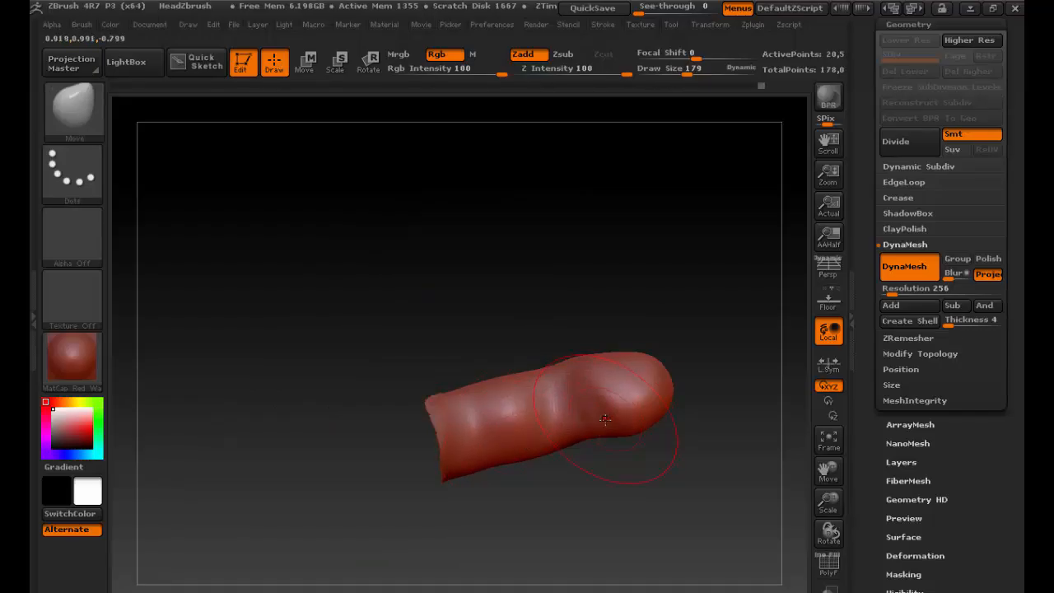
pyautogui.moveTo(606, 420); pyautogui.dragTo(603, 423)
pyautogui.moveTo(713, 314)
pyautogui.mouseDown()
pyautogui.moveTo(701, 355)
pyautogui.moveTo(678, 349)
pyautogui.moveTo(694, 337)
pyautogui.moveTo(686, 333)
pyautogui.moveTo(309, 331)
pyautogui.moveTo(277, 344)
pyautogui.mouseUp()
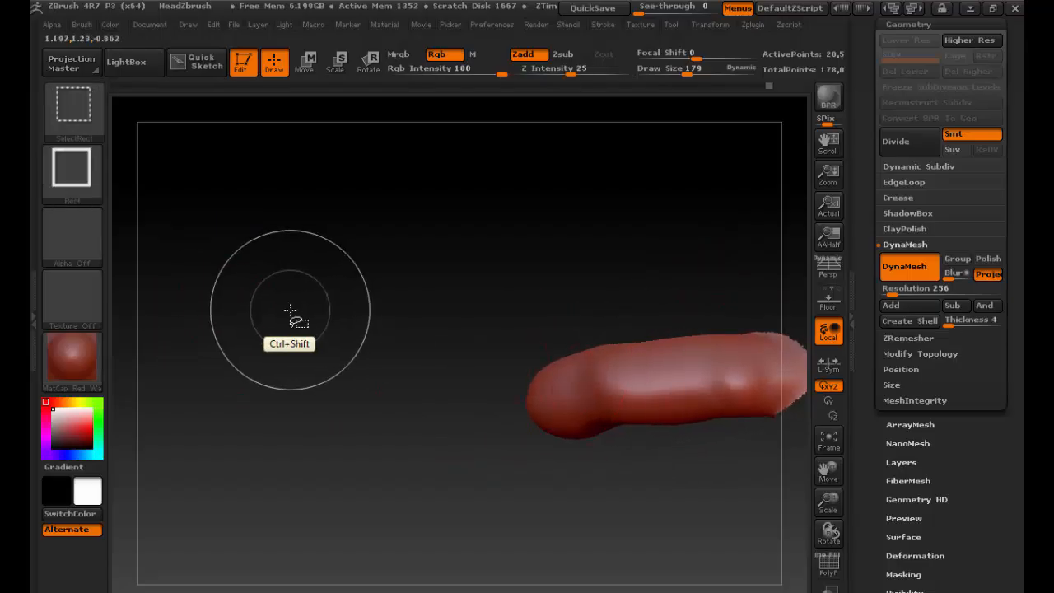
pyautogui.keyDown('ctrl'); pyautogui.keyDown('shift'); pyautogui.click(290, 311); pyautogui.keyUp('shift'); pyautogui.keyUp('ctrl')
# Step: Smooth the area at the base of the smallest finger where it meets the palm
pyautogui.moveTo(505, 447)
pyautogui.keyDown('alt'); pyautogui.mouseDown()
pyautogui.moveTo(522, 487)
pyautogui.moveTo(364, 423)
pyautogui.mouseUp(); pyautogui.keyUp('alt')
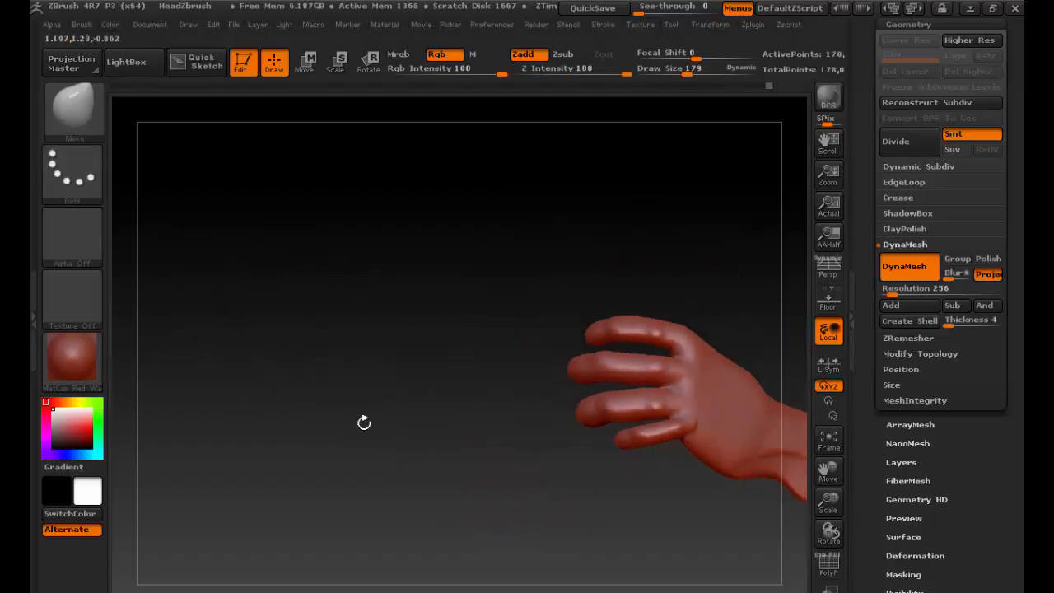
pyautogui.moveTo(701, 236)
pyautogui.mouseDown()
pyautogui.moveTo(588, 277)
pyautogui.moveTo(631, 350)
pyautogui.moveTo(538, 419)
pyautogui.moveTo(652, 322)
pyautogui.moveTo(618, 214)
pyautogui.moveTo(621, 340)
pyautogui.moveTo(565, 500)
pyautogui.mouseUp()
pyautogui.press('shift')
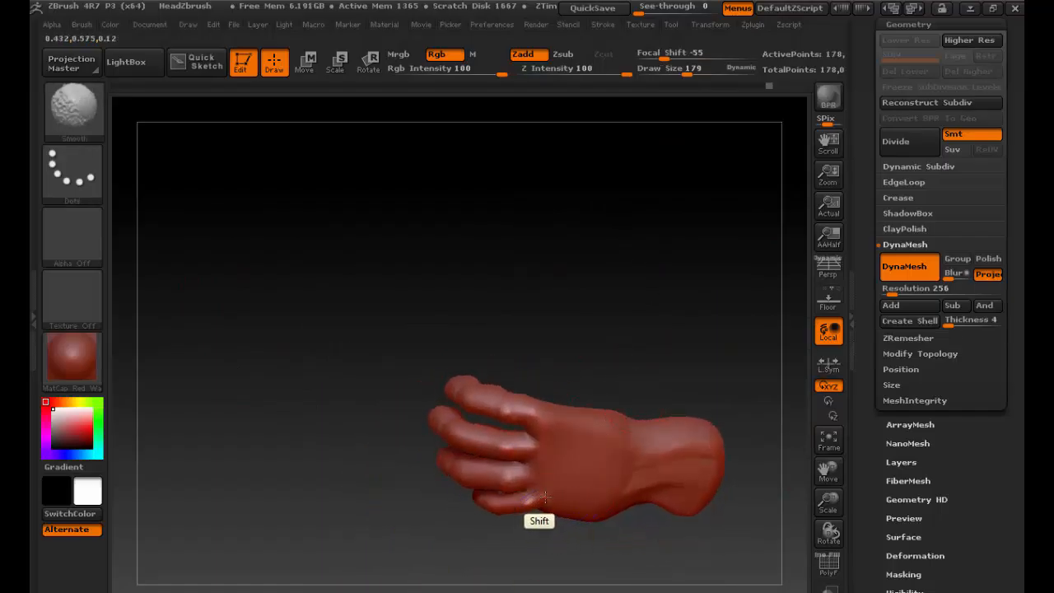
pyautogui.moveTo(661, 370)
pyautogui.mouseDown()
pyautogui.moveTo(650, 236)
pyautogui.moveTo(651, 341)
pyautogui.moveTo(660, 312)
pyautogui.moveTo(678, 362)
pyautogui.moveTo(623, 348)
pyautogui.moveTo(574, 360)
pyautogui.moveTo(582, 278)
pyautogui.moveTo(588, 287)
pyautogui.mouseUp()
# Step: Try to add volume to the side of the wrist end with the ClayBuildup brush
pyautogui.press('b')
pyautogui.press('c')
pyautogui.press('b')
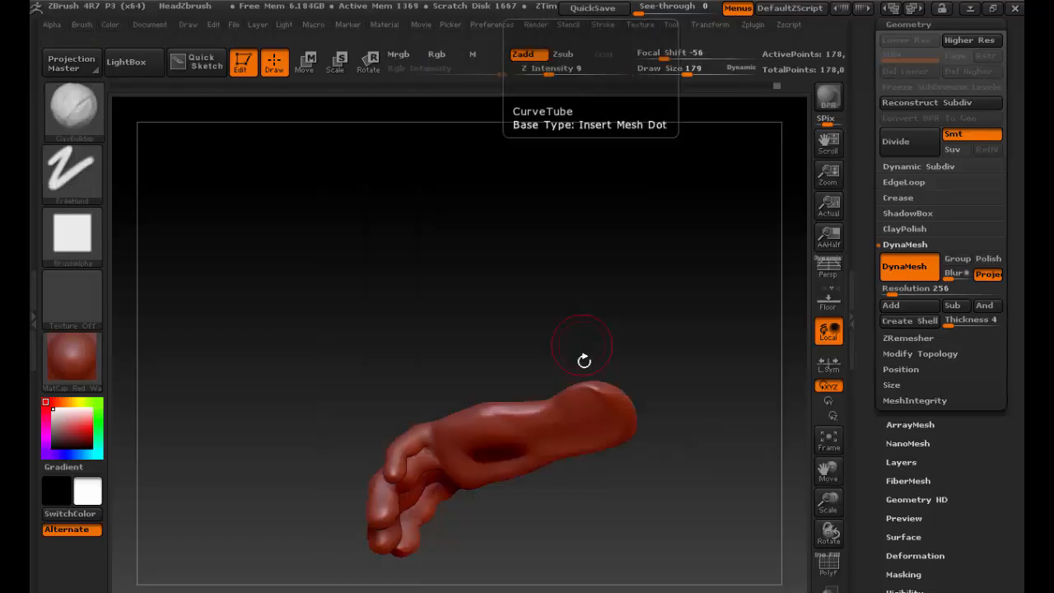
pyautogui.moveTo(589, 400); pyautogui.dragTo(561, 412)
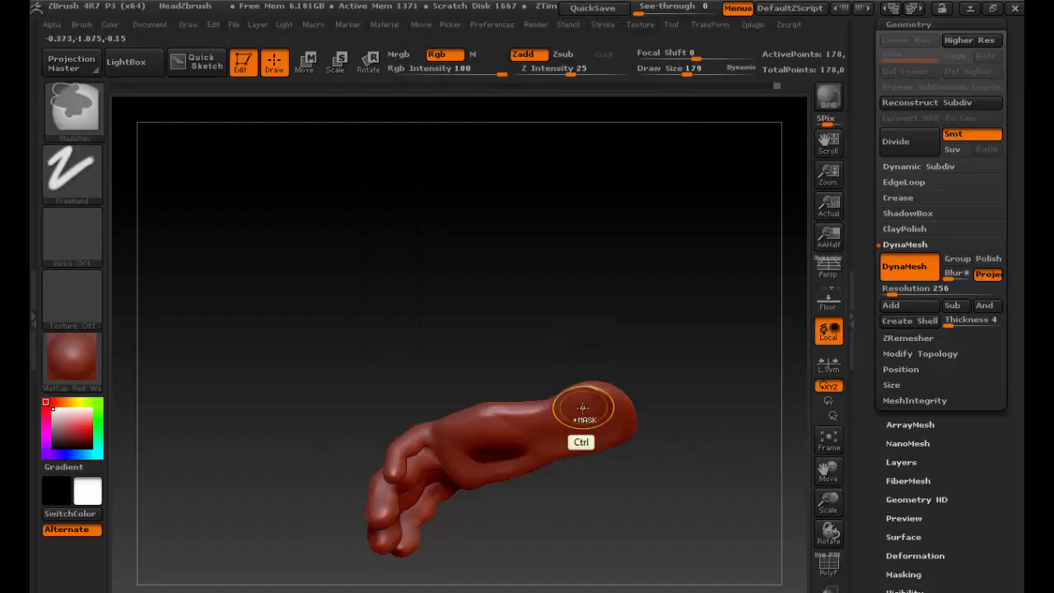
# Step: Swell the side of the wrist end with the Inflat brush and smooth the bulge into the forearm
pyautogui.press('b')
pyautogui.press('i')
pyautogui.press('n')
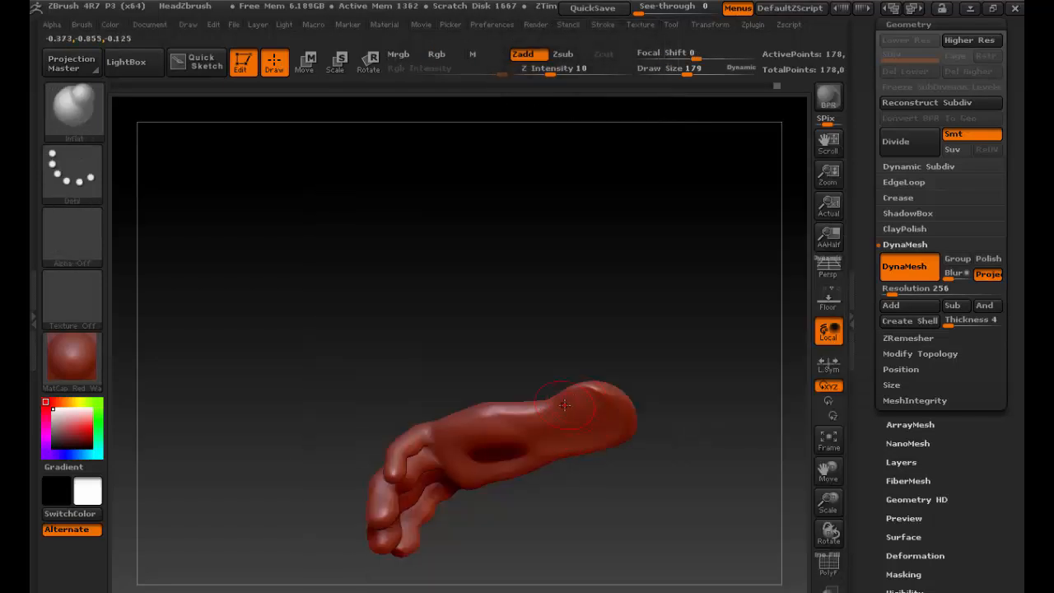
pyautogui.moveTo(577, 400); pyautogui.dragTo(576, 399)
pyautogui.press('shift')
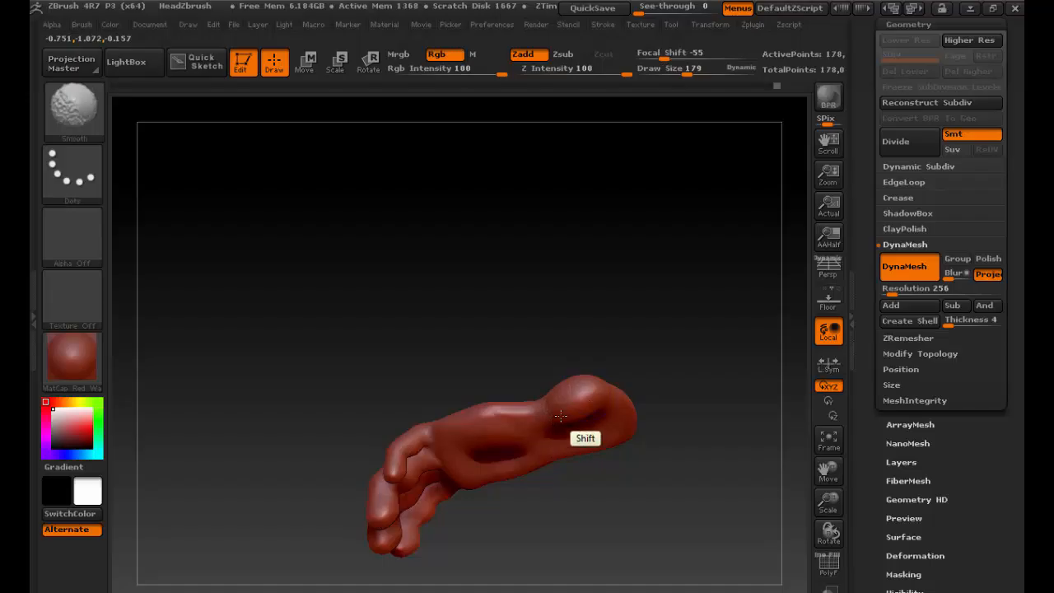
pyautogui.moveTo(602, 341)
pyautogui.mouseDown()
pyautogui.moveTo(708, 360)
pyautogui.moveTo(630, 352)
pyautogui.moveTo(697, 346)
pyautogui.moveTo(631, 329)
pyautogui.moveTo(703, 330)
pyautogui.moveTo(712, 375)
pyautogui.mouseUp()
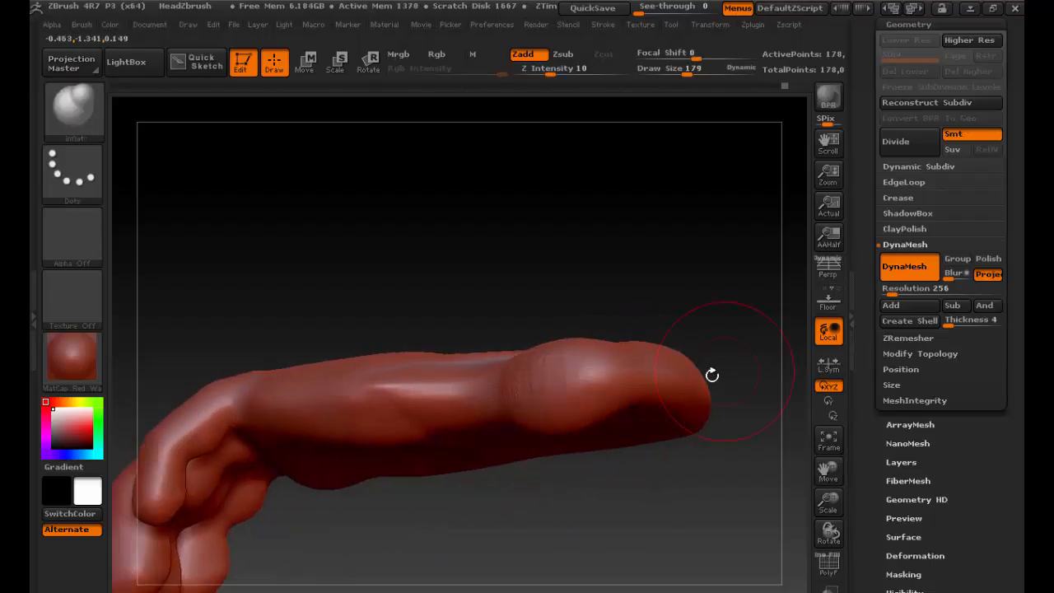
pyautogui.press('shift')
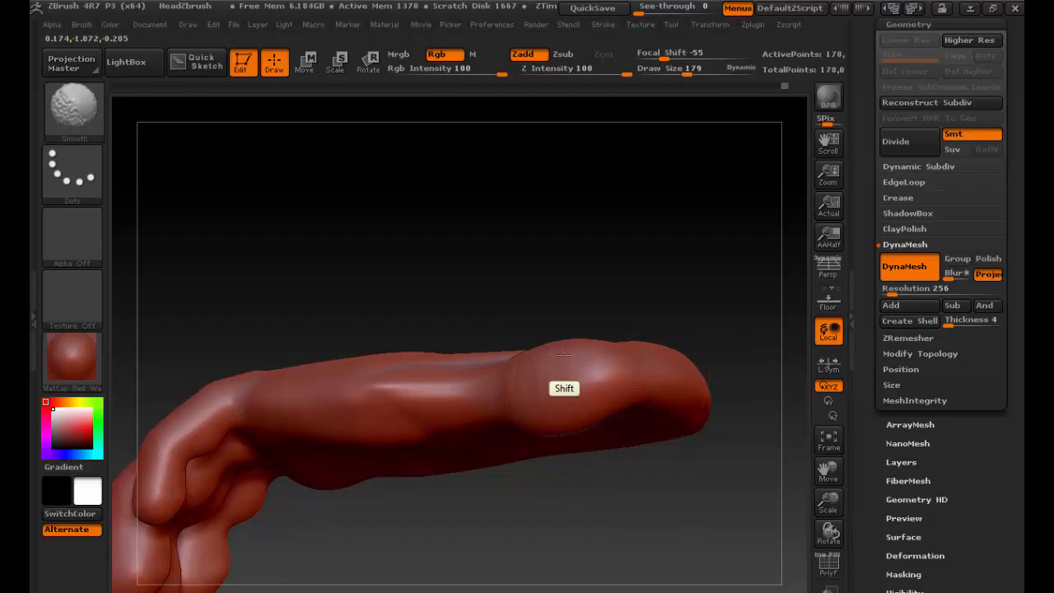
pyautogui.moveTo(608, 283); pyautogui.dragTo(558, 422)
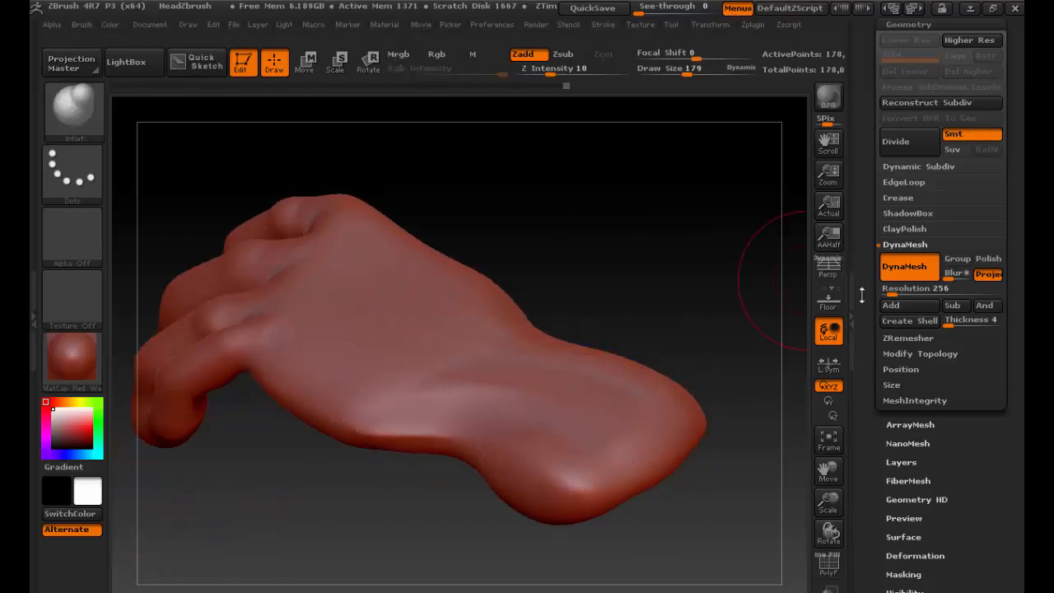
# Step: Switch the active tool to the Skin_ZSphere_1 body figure
pyautogui.scroll(6, 881, 313)
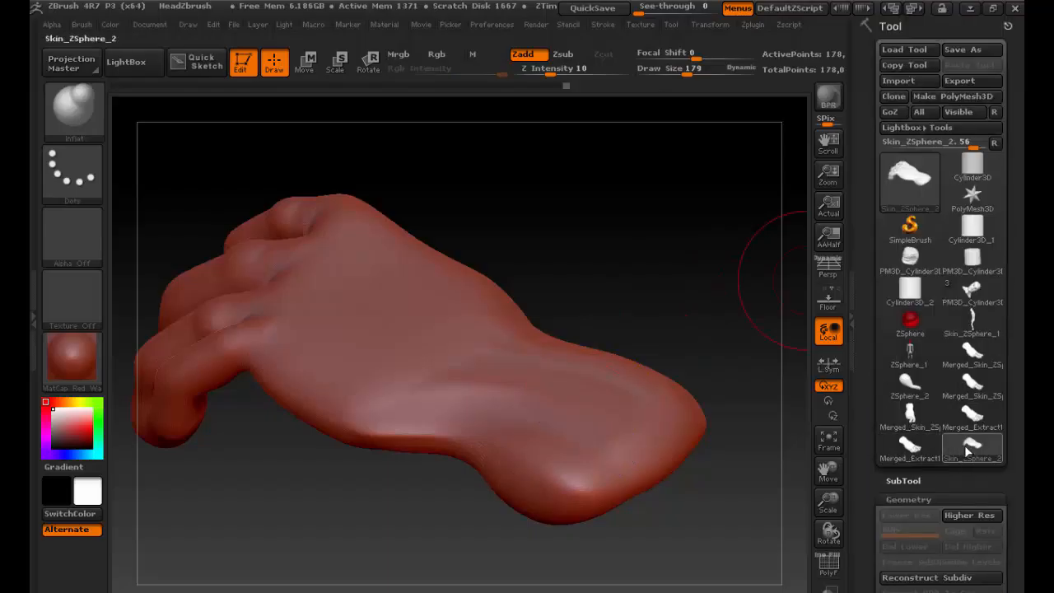
pyautogui.moveTo(976, 356)
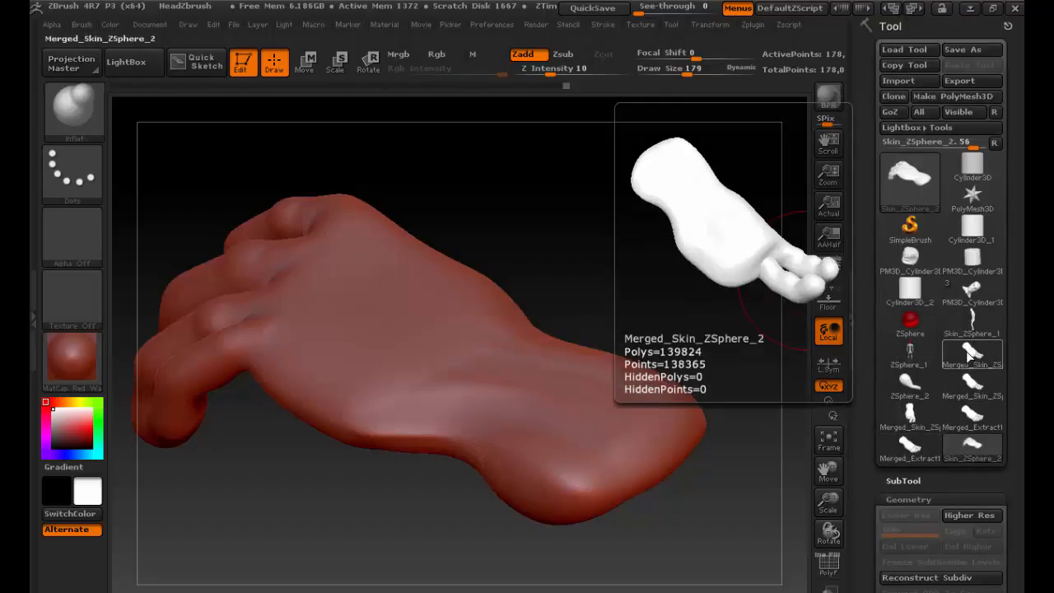
pyautogui.click(975, 323)
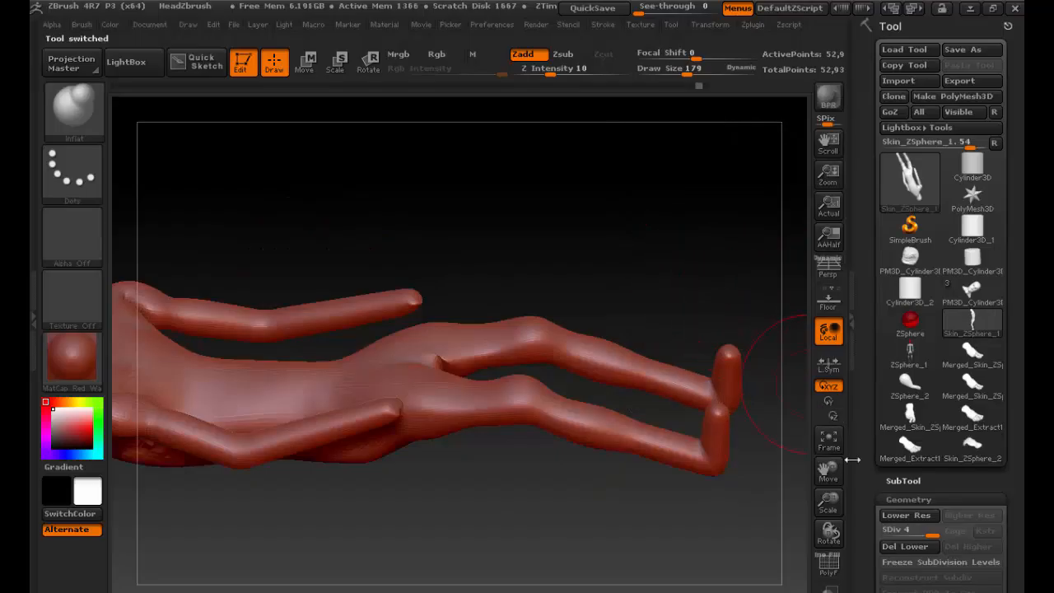
pyautogui.moveTo(974, 324)
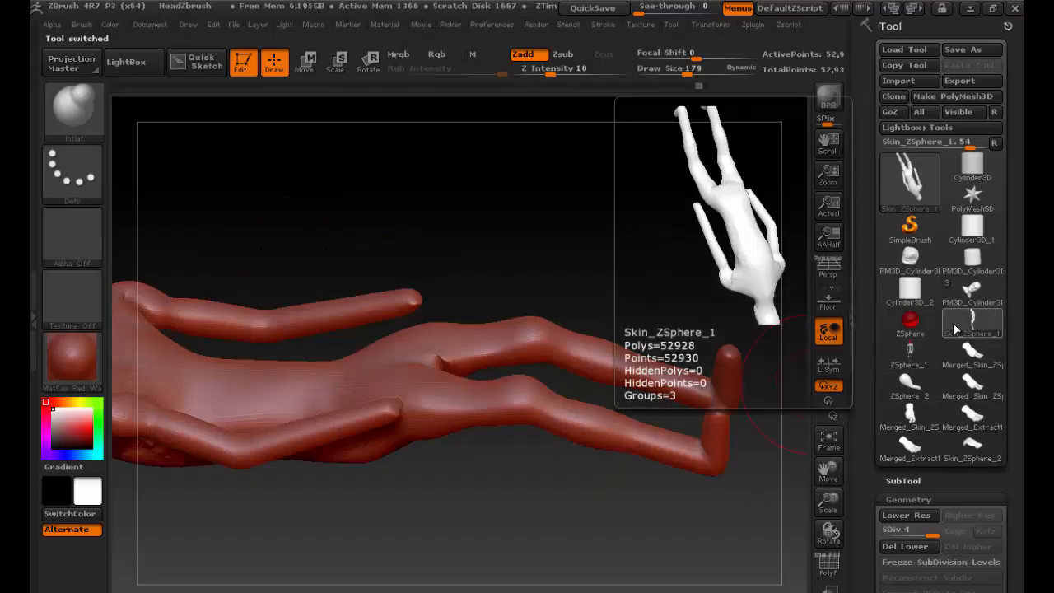
# Step: Append the Merged_Extract11 hand as a subtool of the body figure
pyautogui.moveTo(873, 345); pyautogui.dragTo(887, 316)
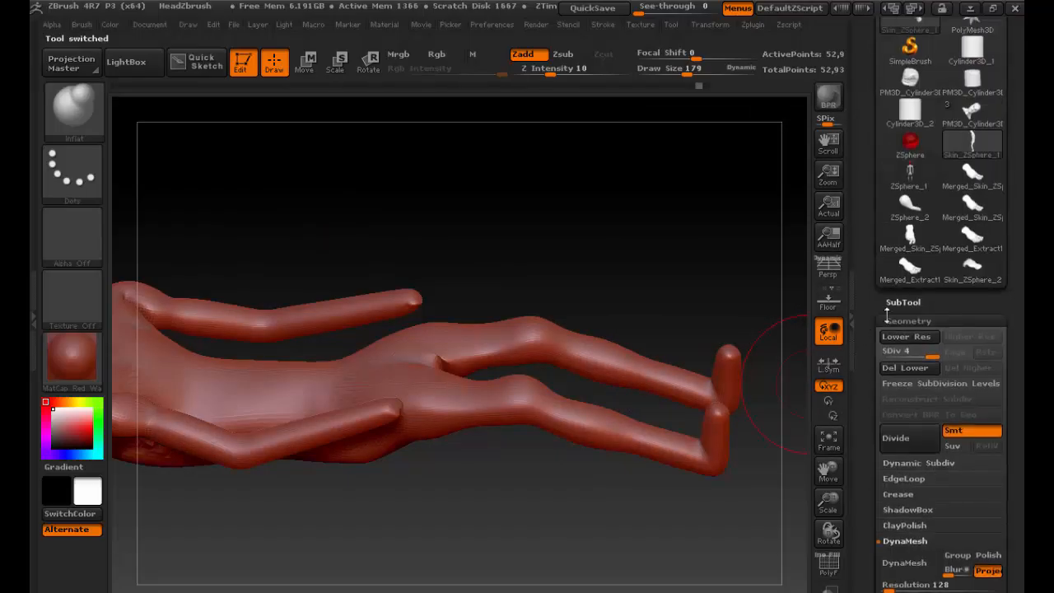
pyautogui.click(902, 302)
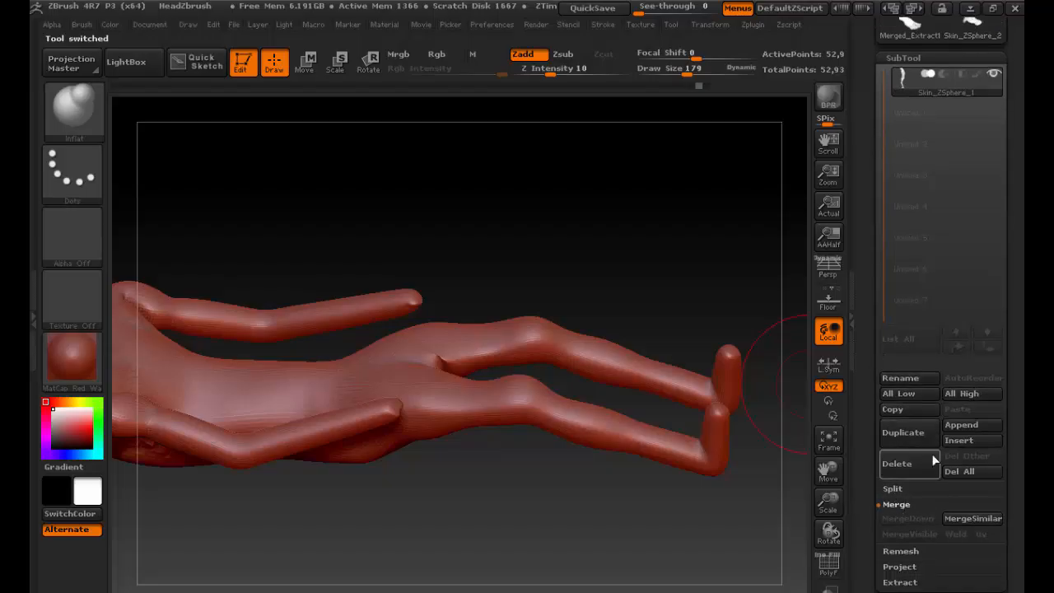
pyautogui.click(964, 426)
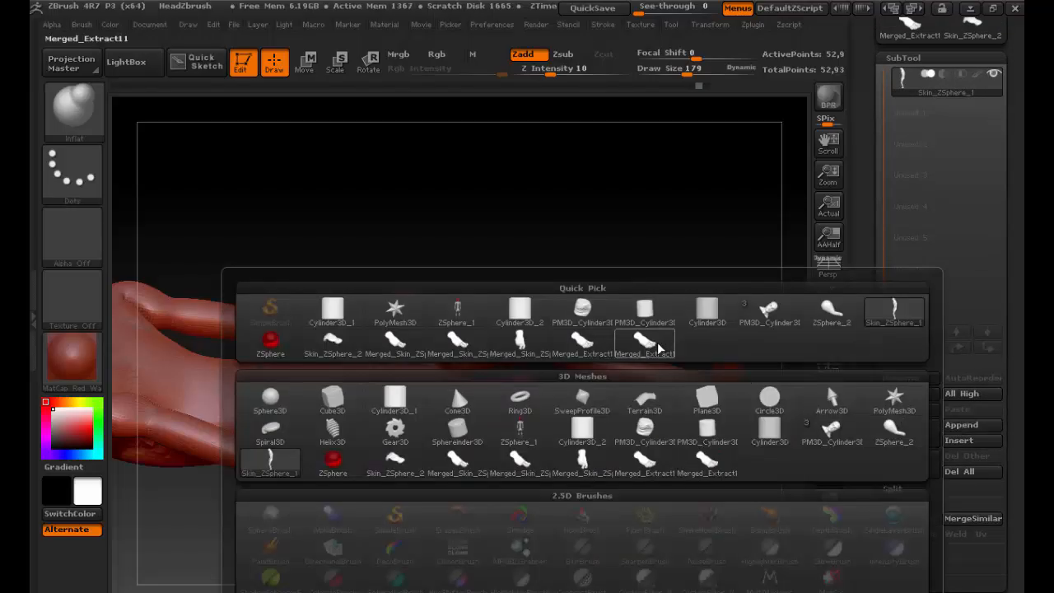
pyautogui.moveTo(659, 350)
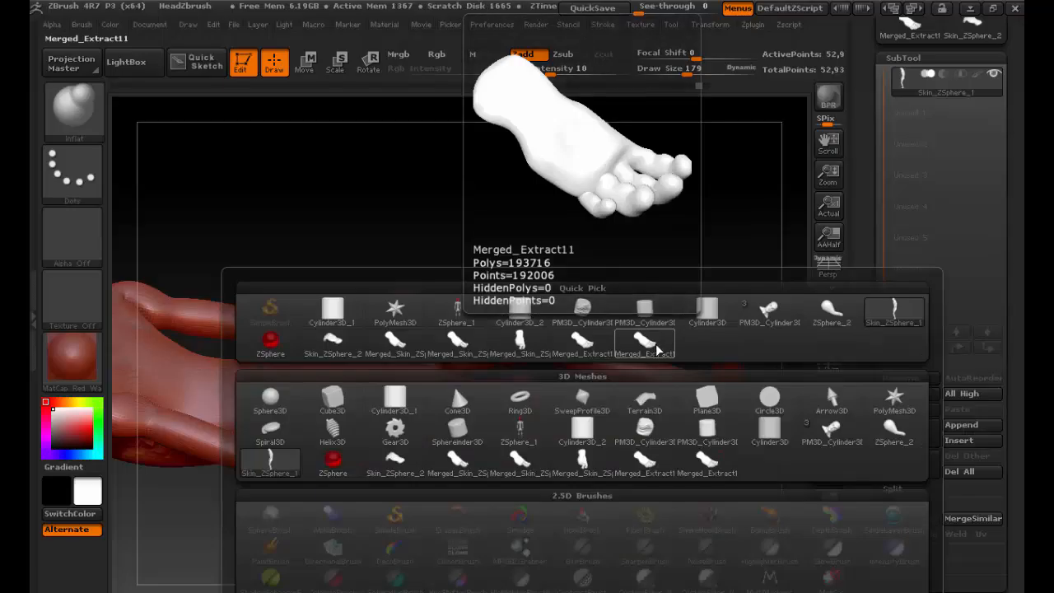
pyautogui.click(655, 345)
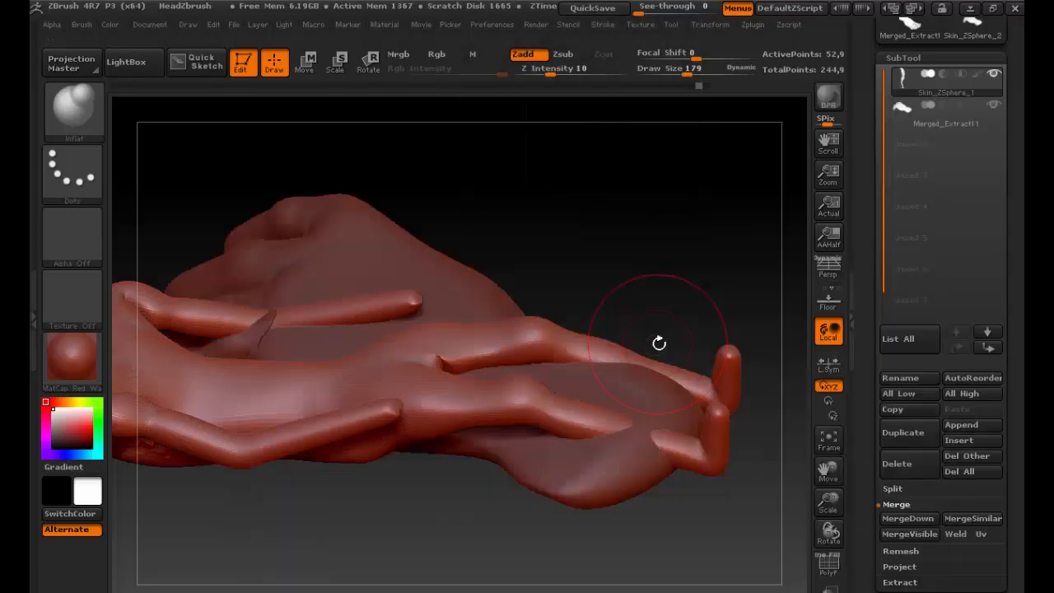
# Step: Select the Merged_Extract11 hand subtool and scale it down along a transpose line
pyautogui.click(902, 110)
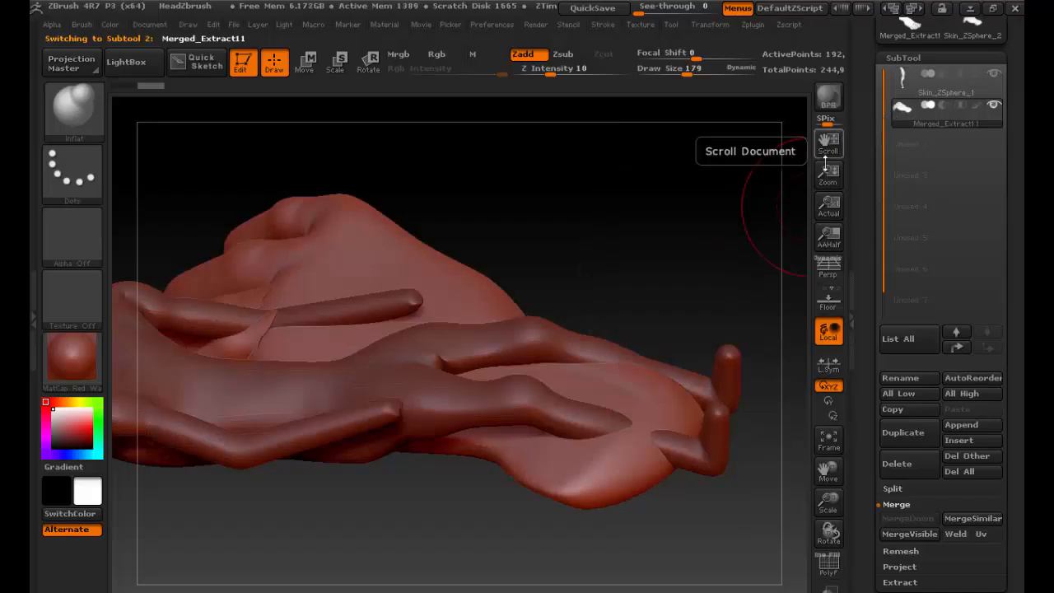
pyautogui.press('e')
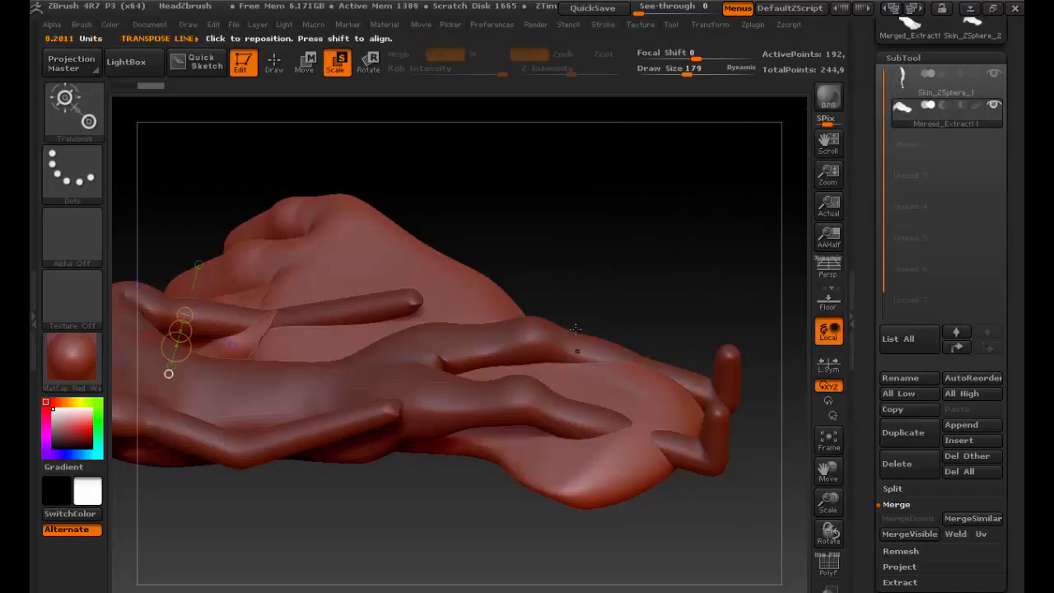
pyautogui.moveTo(328, 255); pyautogui.dragTo(282, 238)
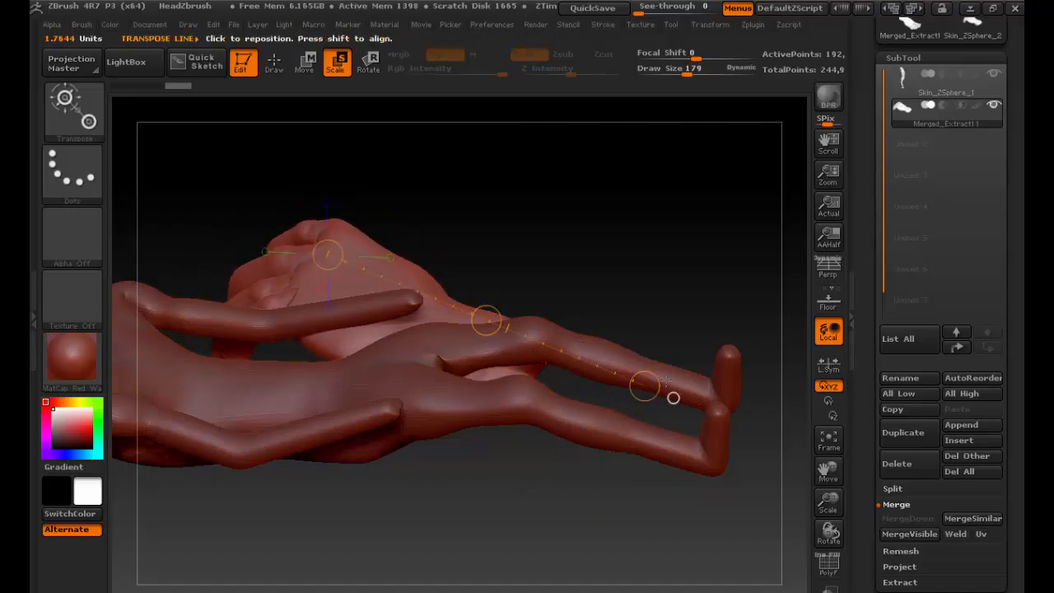
pyautogui.moveTo(647, 385)
pyautogui.mouseDown()
pyautogui.moveTo(503, 288)
pyautogui.moveTo(474, 252)
pyautogui.moveTo(499, 313)
pyautogui.moveTo(450, 421)
pyautogui.moveTo(439, 417)
pyautogui.moveTo(657, 272)
pyautogui.moveTo(669, 336)
pyautogui.mouseUp()
pyautogui.keyDown('alt'); pyautogui.moveTo(683, 299); pyautogui.dragTo(624, 379); pyautogui.keyUp('alt')
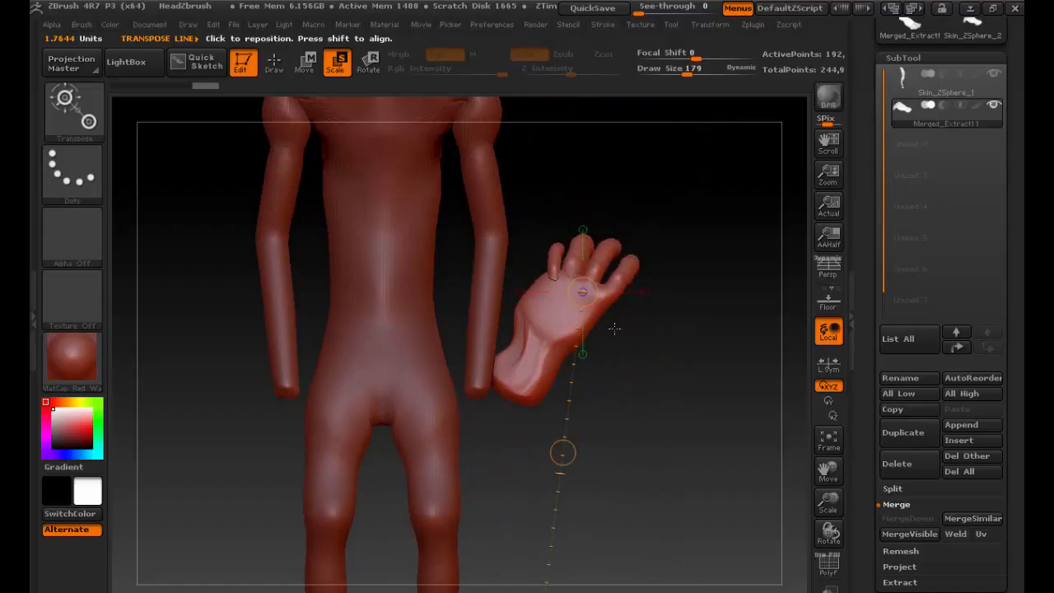
# Step: Rotate the hand until its fingers point down, then scale it down further to suit the forearm
pyautogui.press('r')
pyautogui.moveTo(518, 372); pyautogui.dragTo(528, 451)
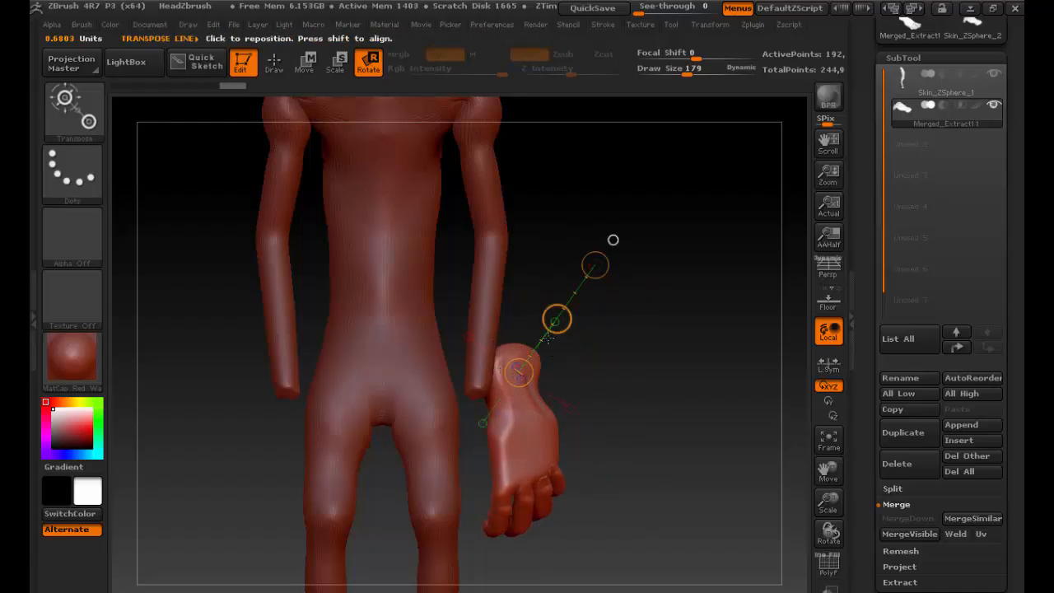
pyautogui.press('s')
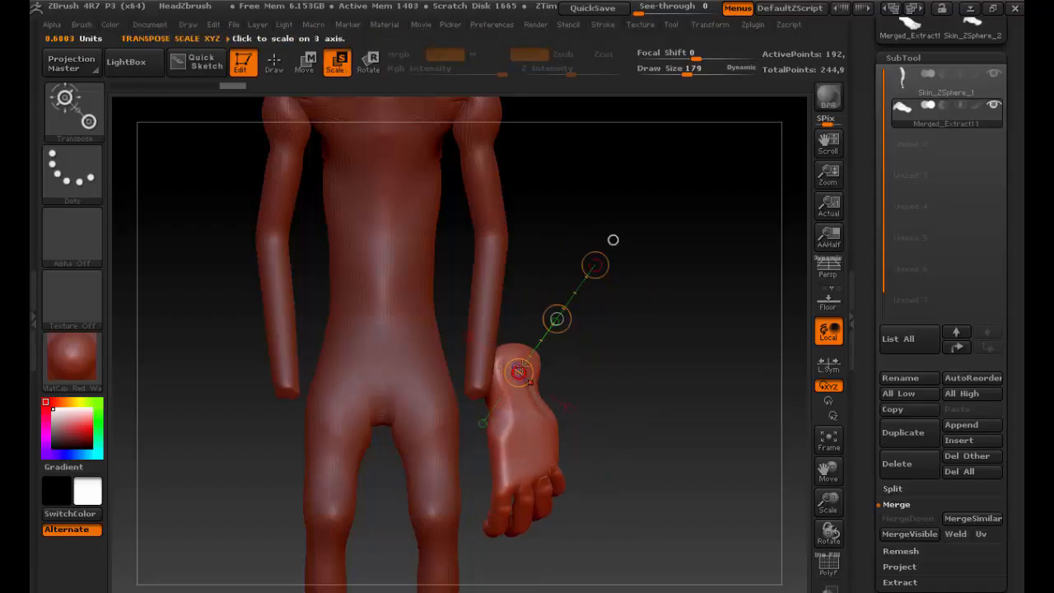
pyautogui.moveTo(512, 349)
pyautogui.mouseDown()
pyautogui.moveTo(528, 458)
pyautogui.moveTo(523, 520)
pyautogui.mouseUp()
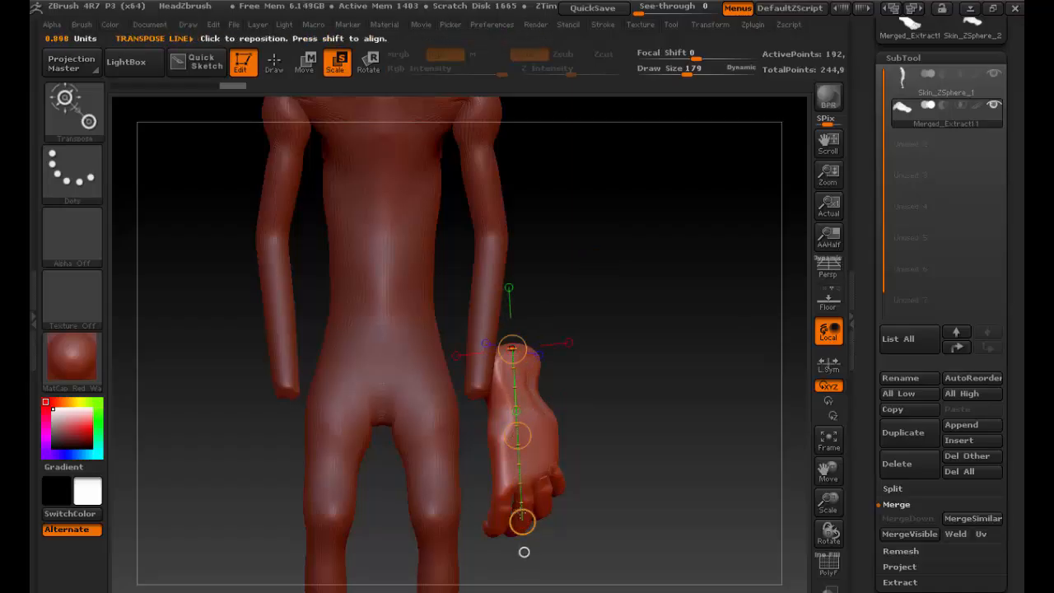
pyautogui.moveTo(516, 434); pyautogui.dragTo(513, 398)
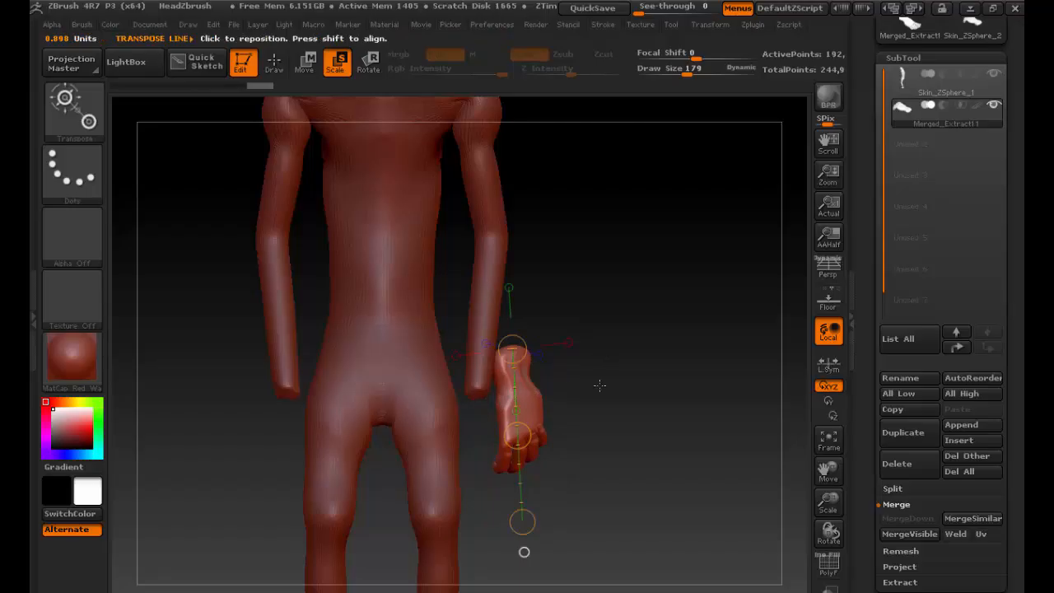
# Step: Turn the hand about its own lengthwise axis beside the forearm
pyautogui.moveTo(600, 385)
pyautogui.mouseDown()
pyautogui.moveTo(591, 443)
pyautogui.moveTo(488, 457)
pyautogui.moveTo(510, 448)
pyautogui.moveTo(505, 463)
pyautogui.moveTo(496, 436)
pyautogui.mouseUp()
pyautogui.press('r')
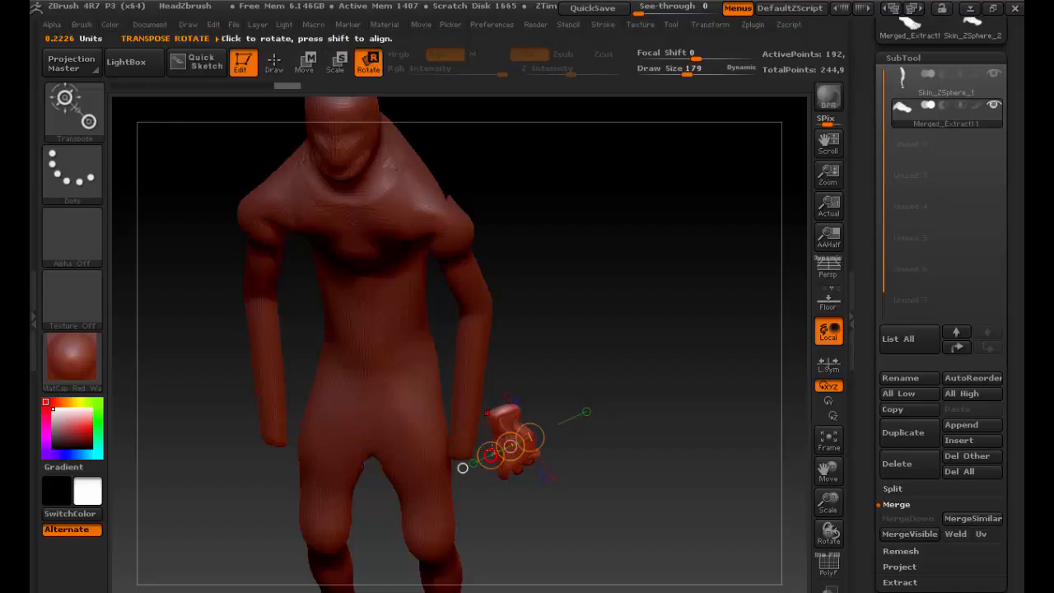
pyautogui.moveTo(463, 467); pyautogui.dragTo(509, 375)
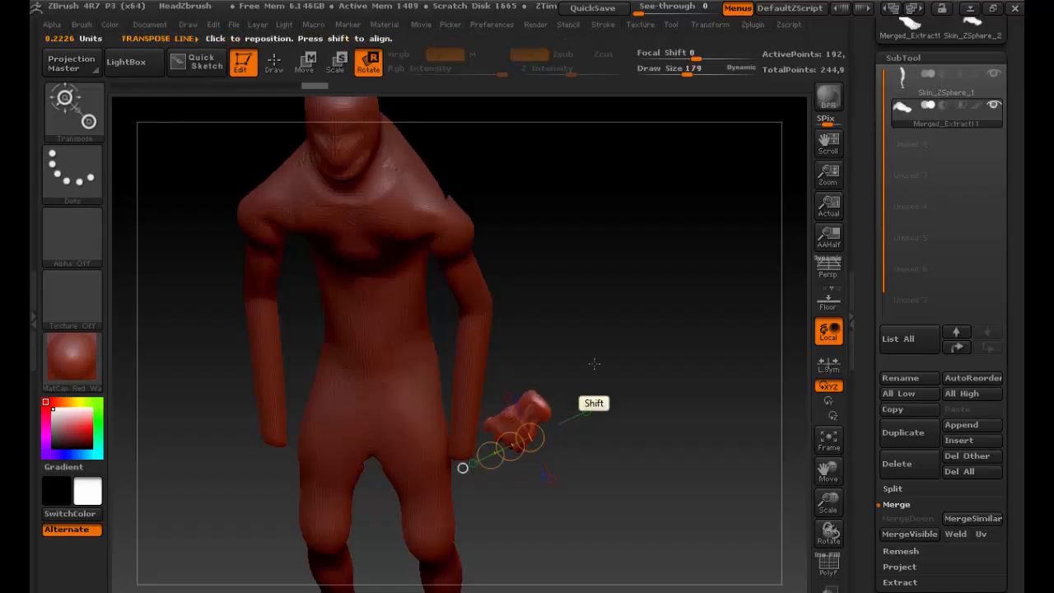
pyautogui.keyDown('shift'); pyautogui.moveTo(594, 365); pyautogui.dragTo(580, 345); pyautogui.keyUp('shift')
# Step: Move the hand across to the opposite arm and align it with the forearm's end in front and side views
pyautogui.moveTo(530, 418)
pyautogui.mouseDown()
pyautogui.moveTo(556, 329)
pyautogui.moveTo(486, 339)
pyautogui.mouseUp()
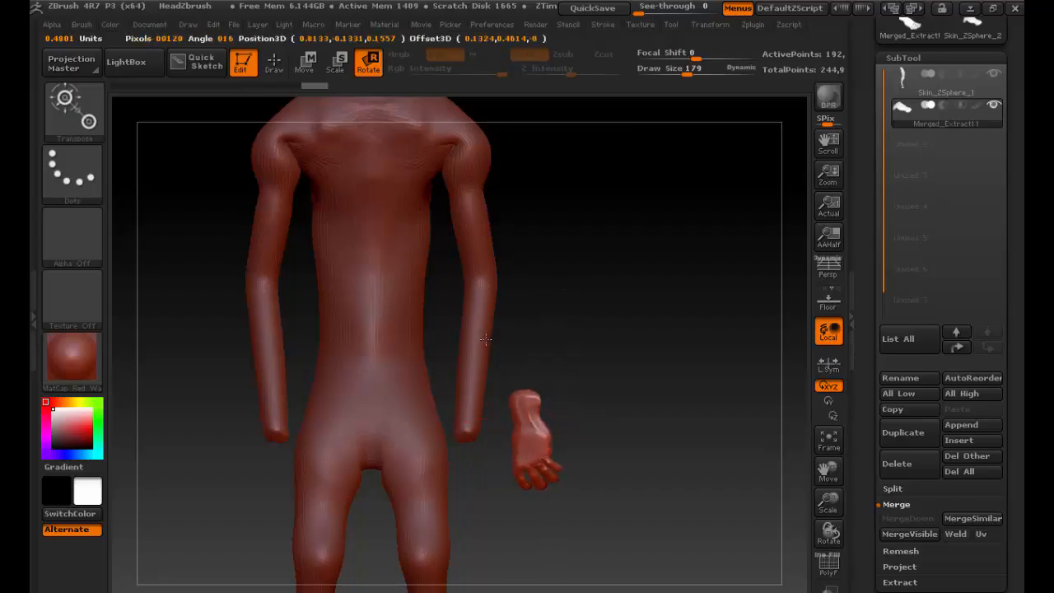
pyautogui.press('w')
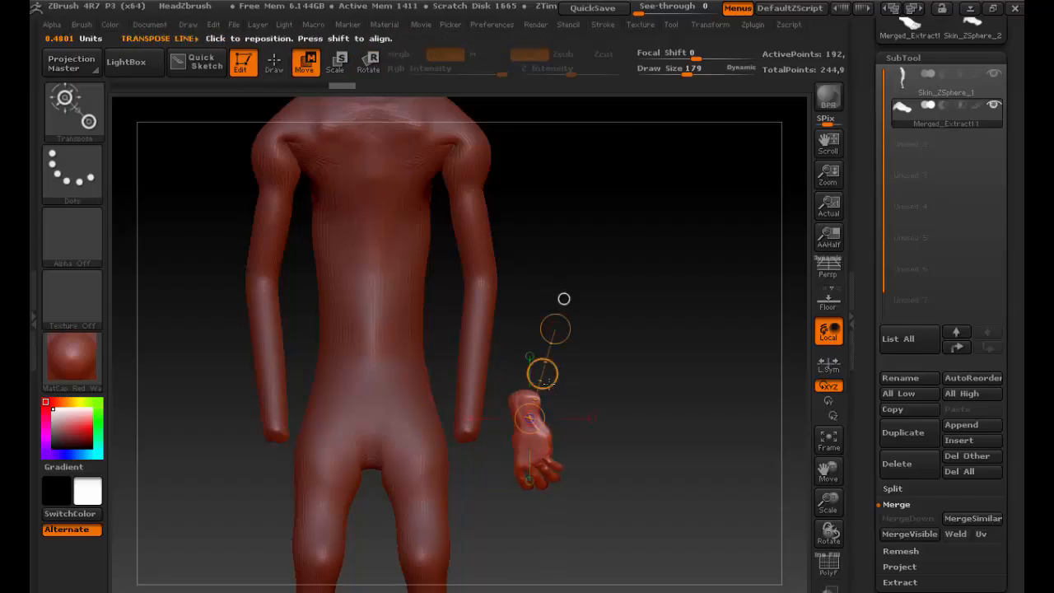
pyautogui.moveTo(543, 377); pyautogui.dragTo(282, 405)
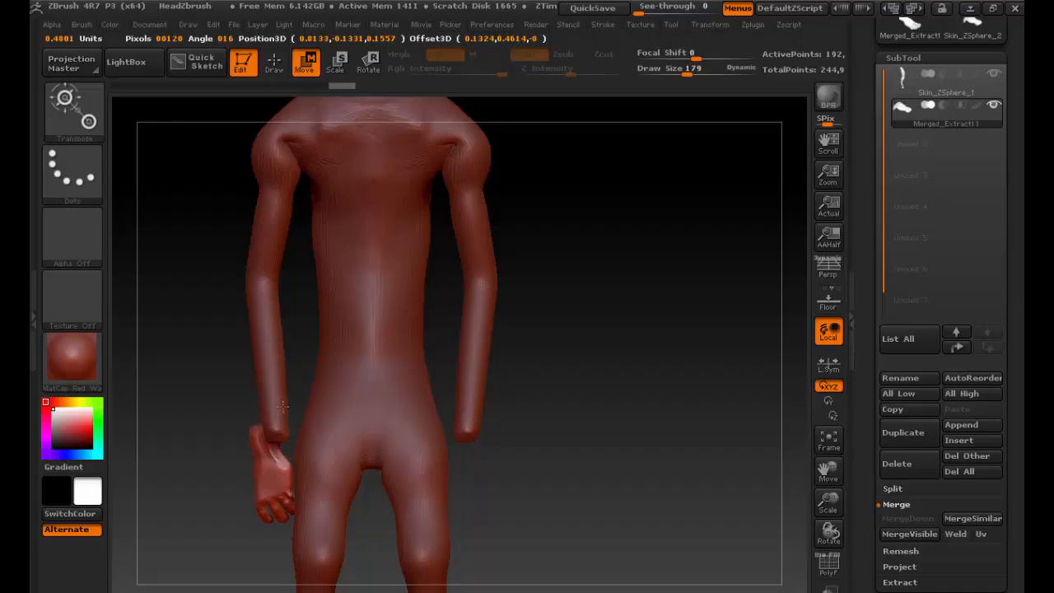
pyautogui.moveTo(597, 380)
pyautogui.mouseDown()
pyautogui.moveTo(684, 404)
pyautogui.moveTo(601, 395)
pyautogui.mouseUp()
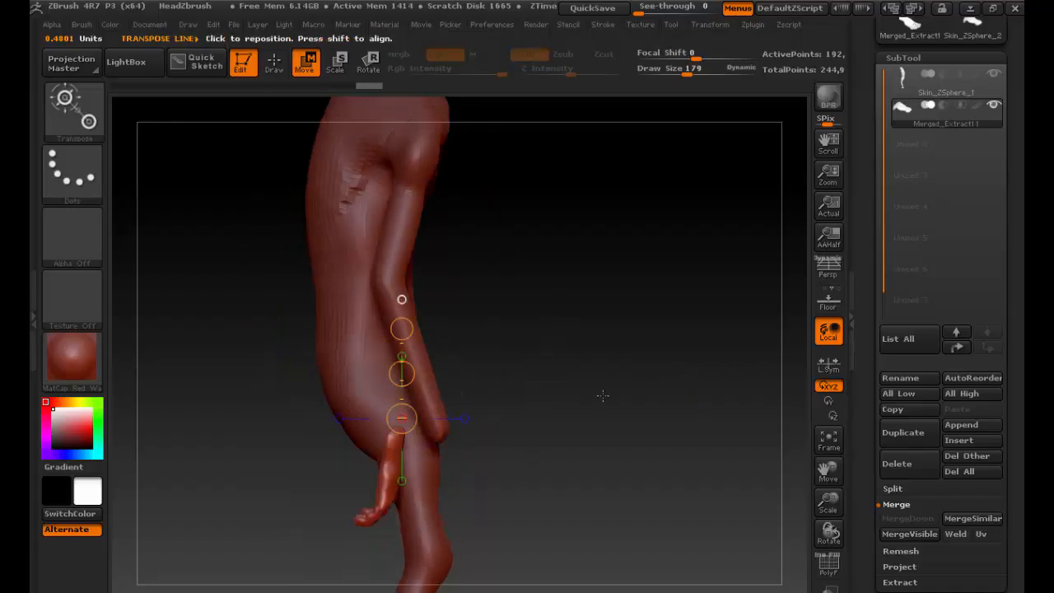
pyautogui.moveTo(387, 455)
pyautogui.mouseDown()
pyautogui.moveTo(489, 425)
pyautogui.moveTo(483, 434)
pyautogui.mouseUp()
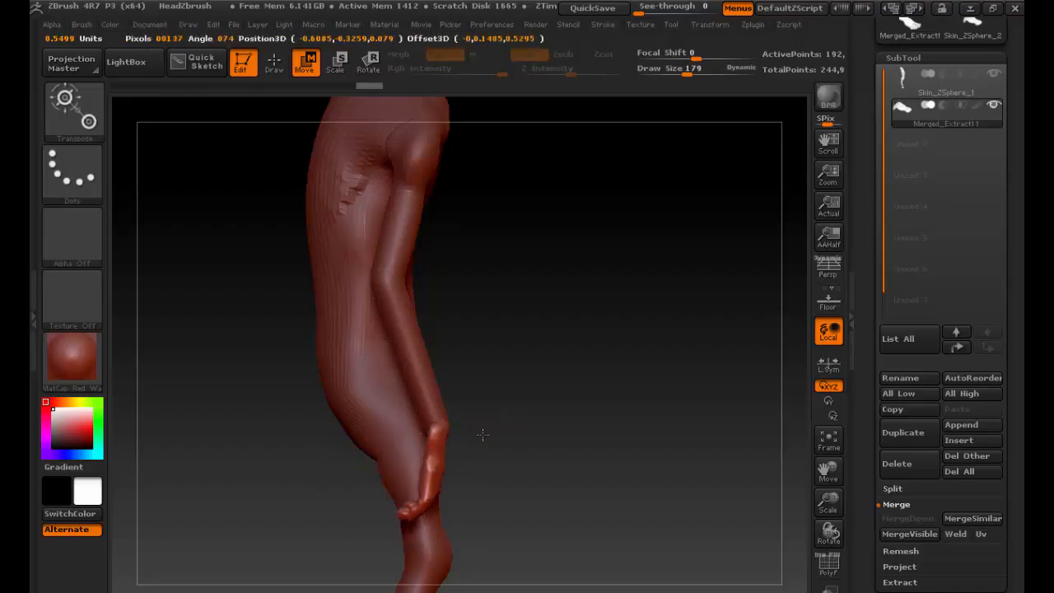
pyautogui.keyDown('shift'); pyautogui.moveTo(481, 355); pyautogui.dragTo(420, 391); pyautogui.keyUp('shift')
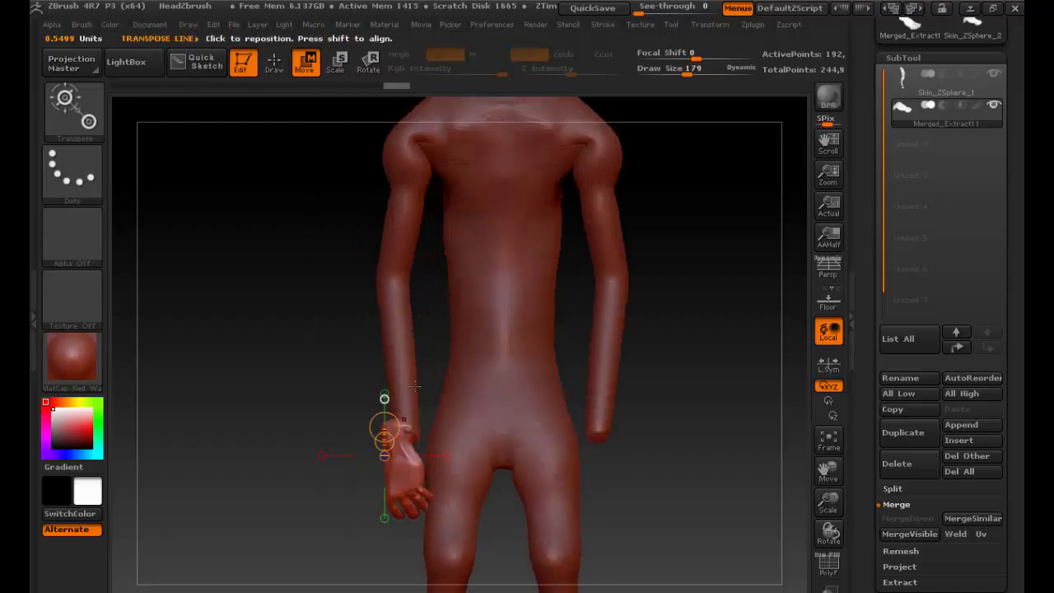
pyautogui.moveTo(406, 474); pyautogui.dragTo(279, 444)
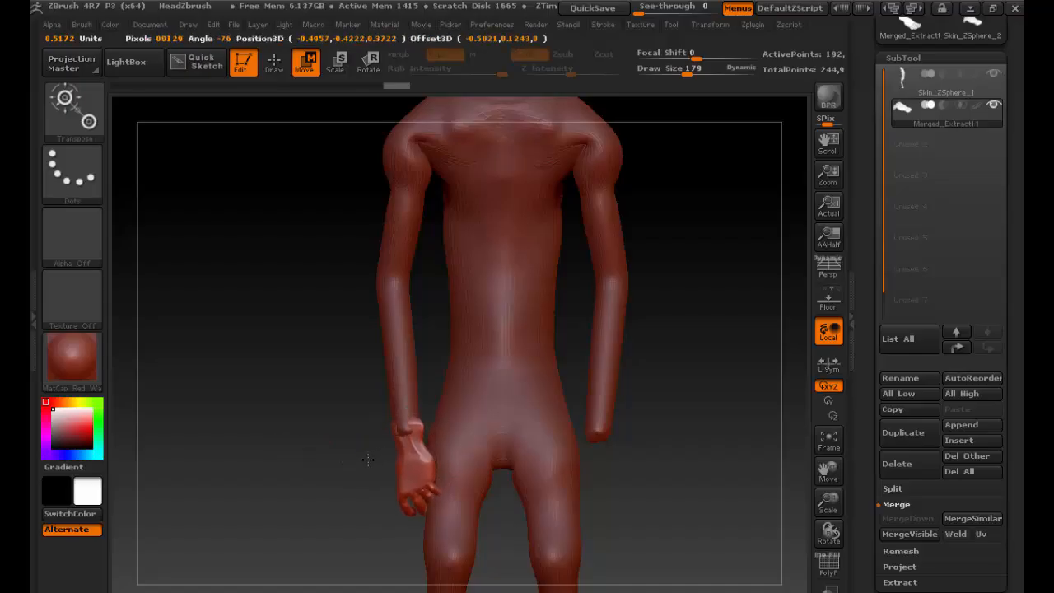
# Step: Rotate the hand about the forearm's axis and move it up against the forearm's end
pyautogui.moveTo(363, 445); pyautogui.dragTo(506, 334)
pyautogui.moveTo(335, 359); pyautogui.dragTo(469, 347)
pyautogui.press('e')
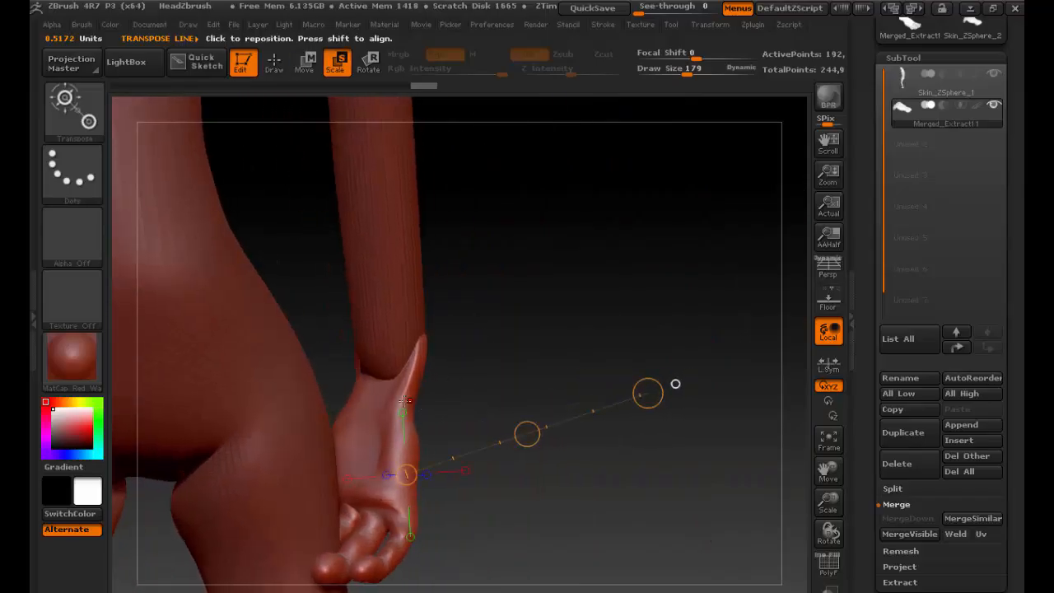
pyautogui.moveTo(379, 393); pyautogui.dragTo(435, 533)
pyautogui.press('r')
pyautogui.hotkey('ctrl', 'z')
pyautogui.press('w')
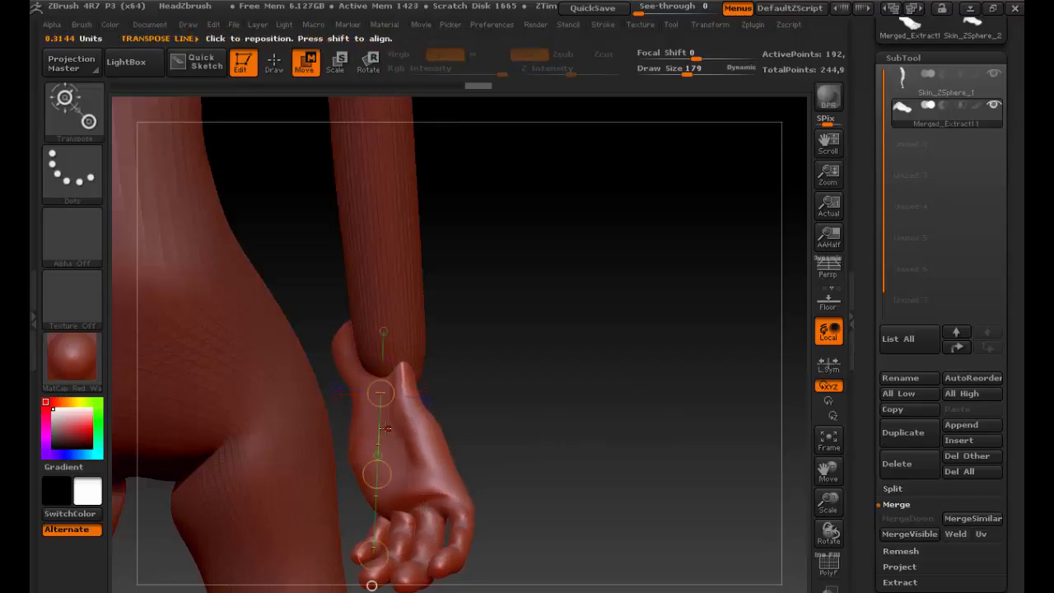
pyautogui.moveTo(377, 474); pyautogui.dragTo(371, 425)
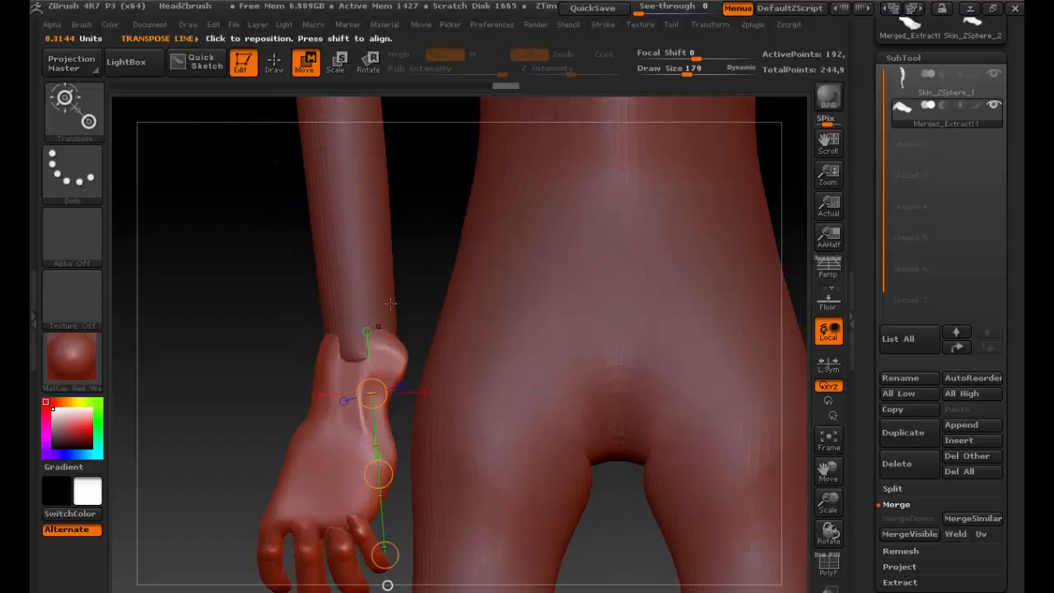
# Step: Select the Skin_ZSphere_1 body and inflate the end of the forearm around the wrist with draw size 55
pyautogui.press('b')
pyautogui.press('q')
pyautogui.click(903, 84)
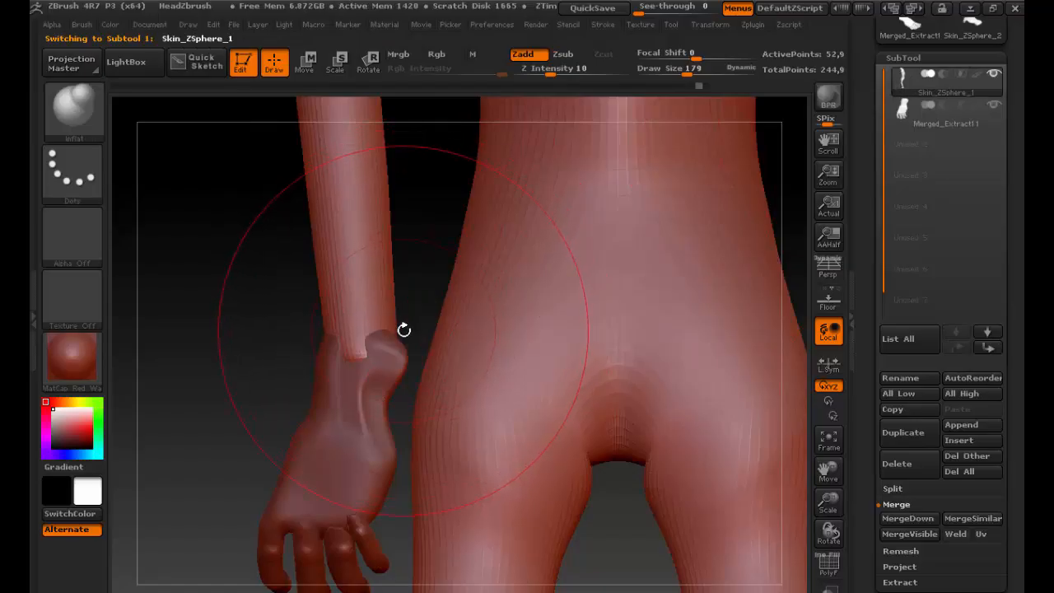
pyautogui.press('s')
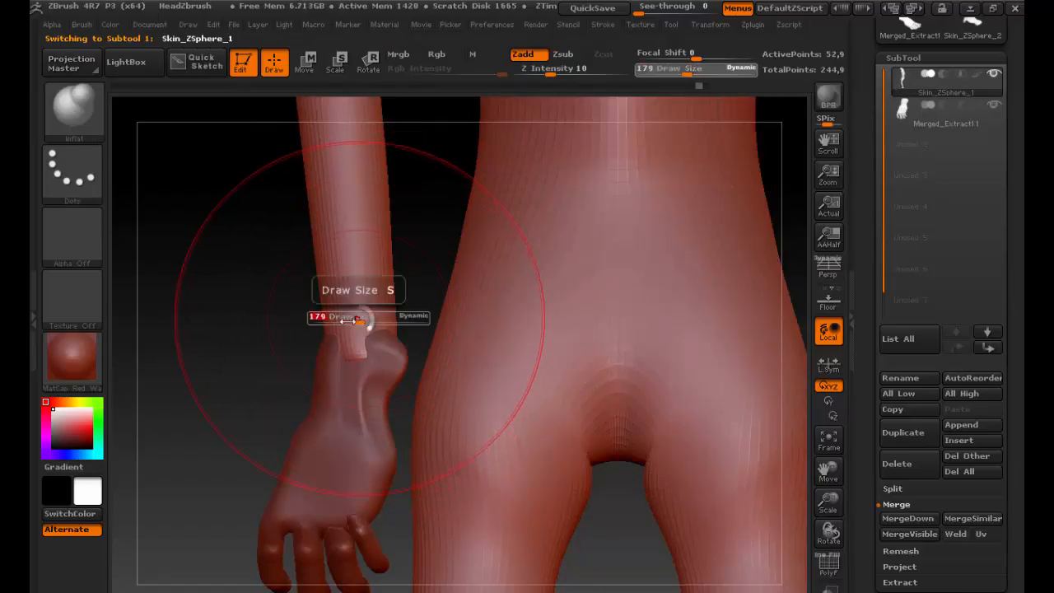
pyautogui.moveTo(348, 320)
pyautogui.mouseDown()
pyautogui.moveTo(337, 346)
pyautogui.moveTo(402, 346)
pyautogui.moveTo(353, 317)
pyautogui.moveTo(317, 339)
pyautogui.moveTo(388, 354)
pyautogui.mouseUp()
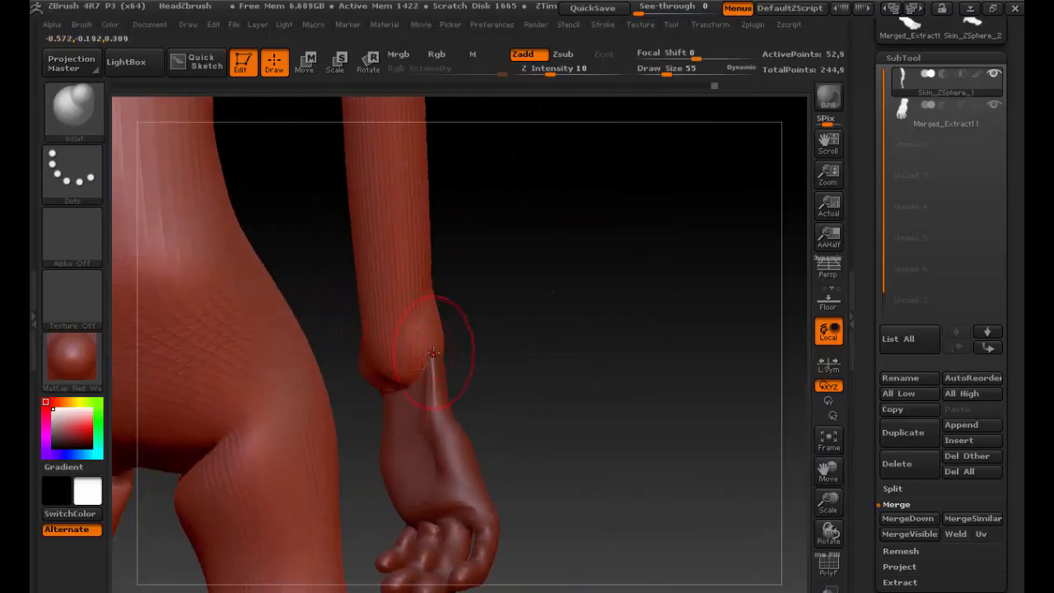
pyautogui.moveTo(539, 346); pyautogui.dragTo(417, 403)
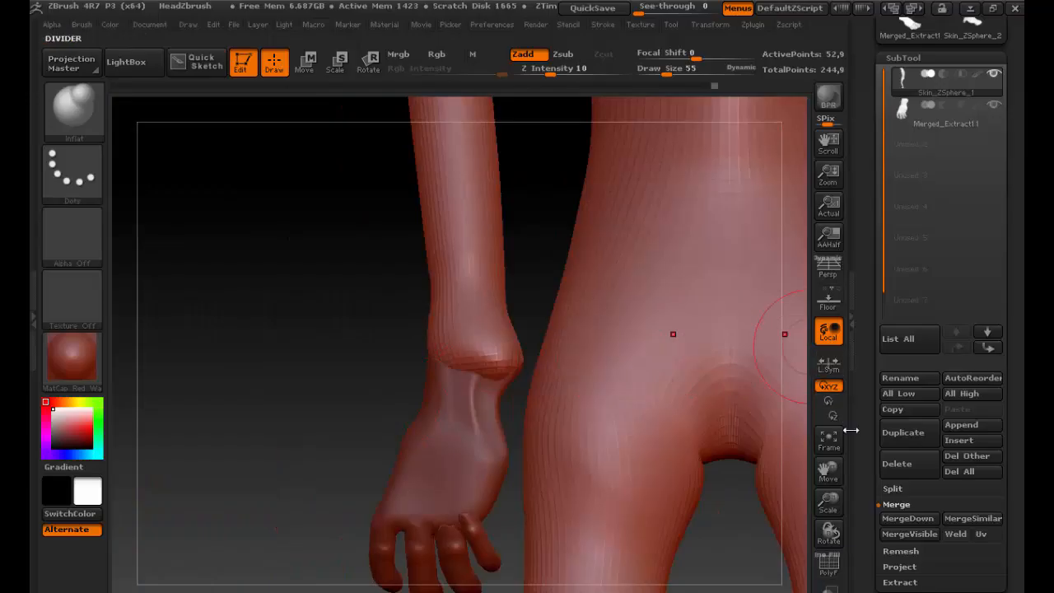
# Step: Merge the body subtool down with the Merged_Extract11 hand and accept the irreversible operation
pyautogui.scroll(-5, 873, 449)
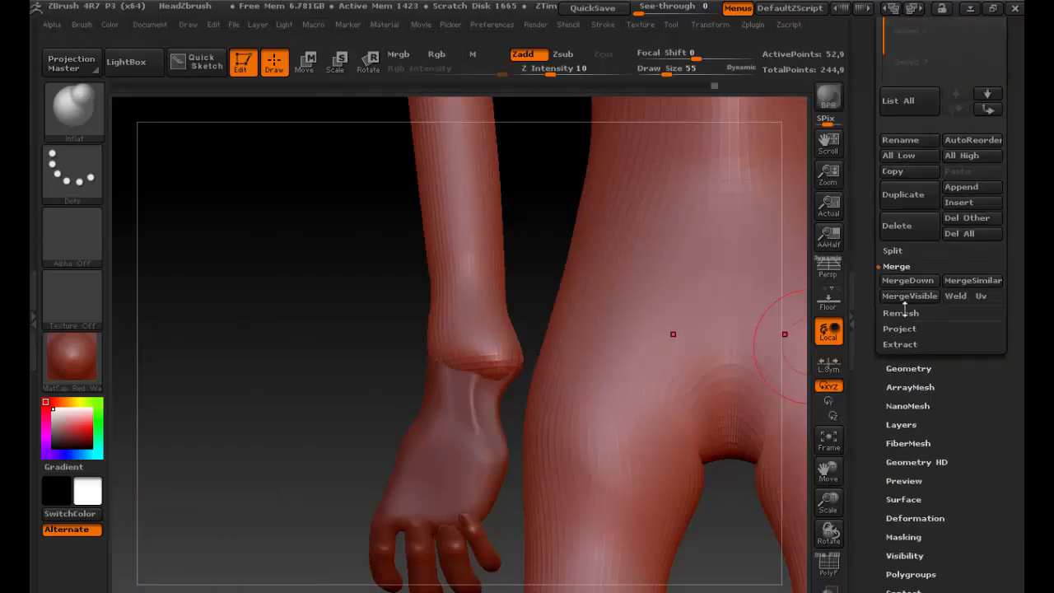
pyautogui.scroll(6, 904, 307)
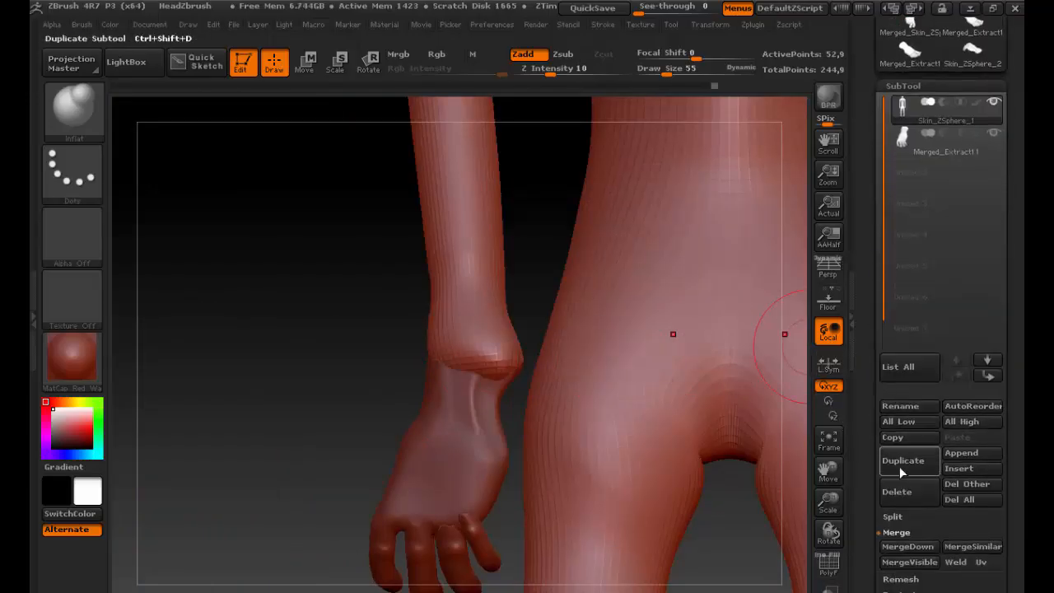
pyautogui.click(906, 546)
pyautogui.click(732, 577)
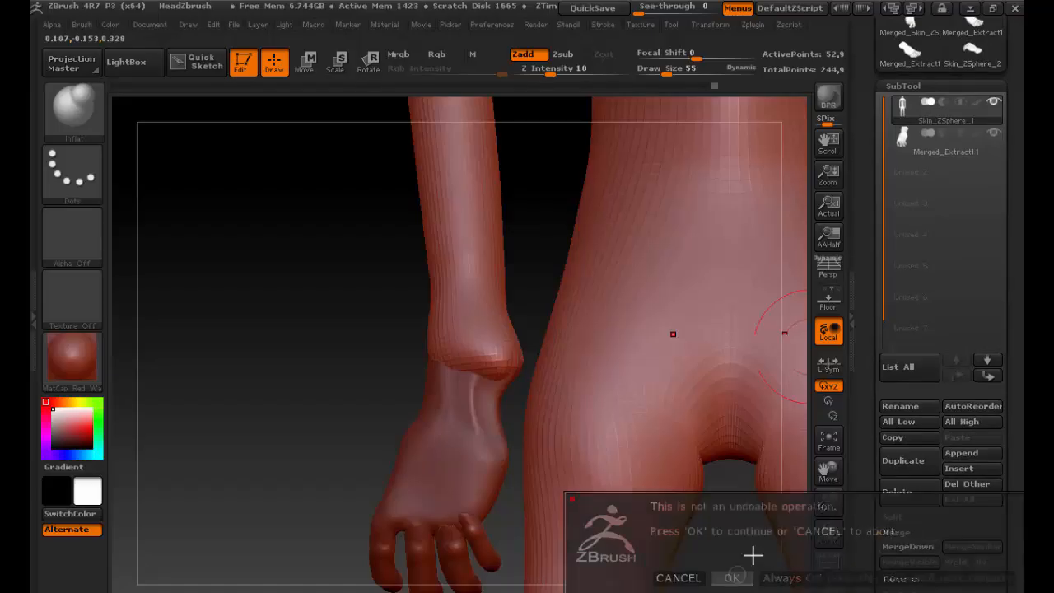
# Step: Try to fuse the merged body and hand with DynaMesh at resolution 128
pyautogui.scroll(-6, 889, 363)
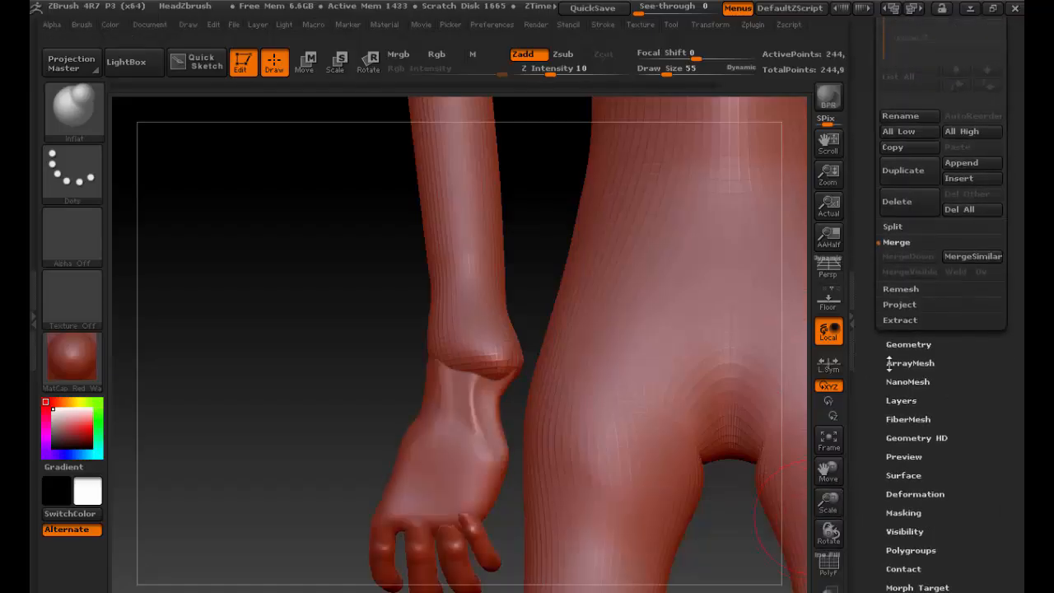
pyautogui.click(902, 345)
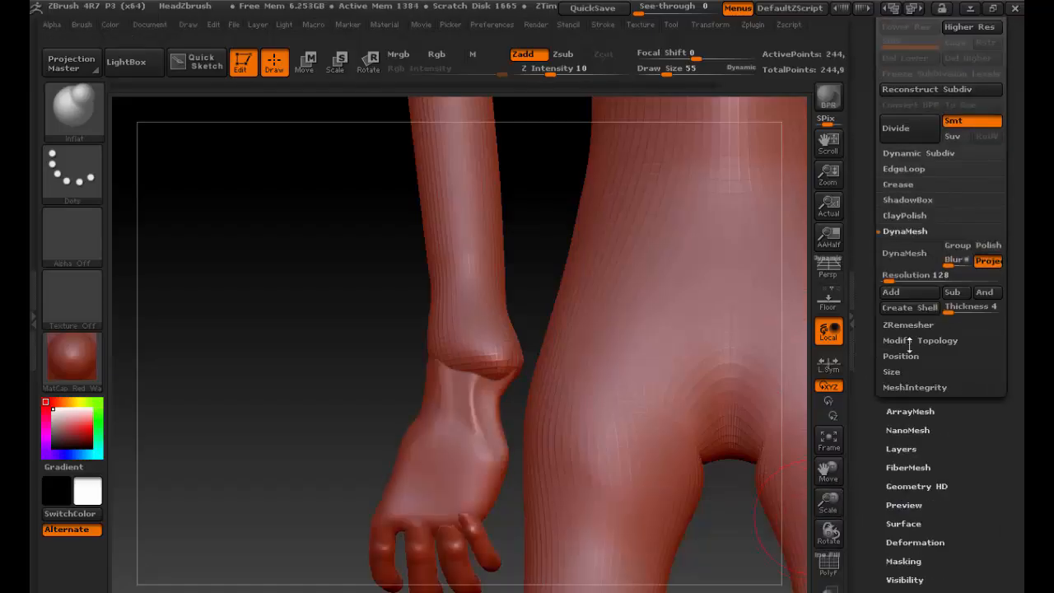
pyautogui.click(909, 260)
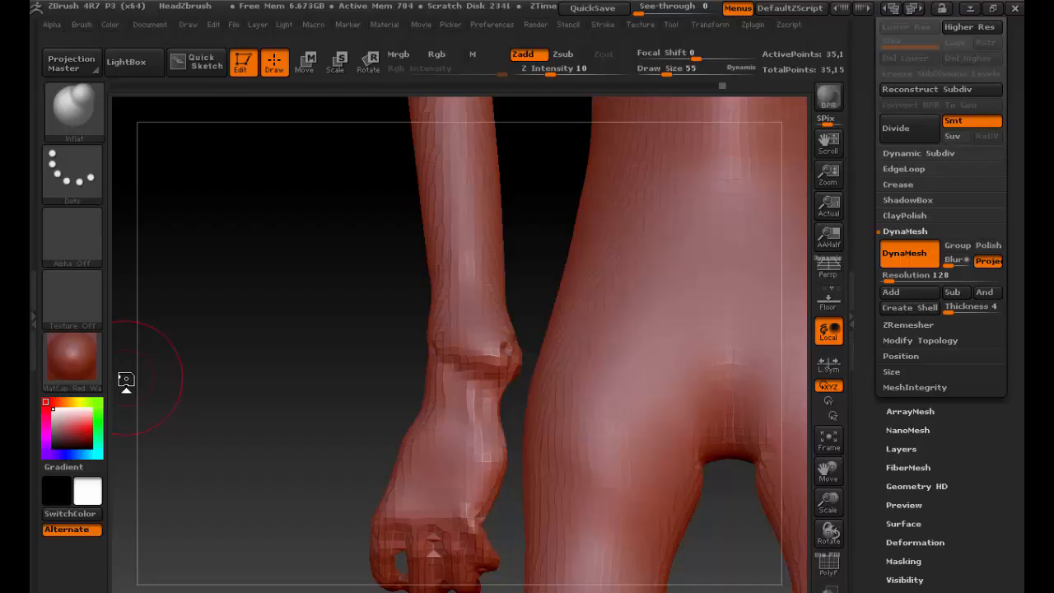
pyautogui.keyDown('ctrl'); pyautogui.moveTo(126, 379); pyautogui.dragTo(124, 376); pyautogui.keyUp('ctrl')
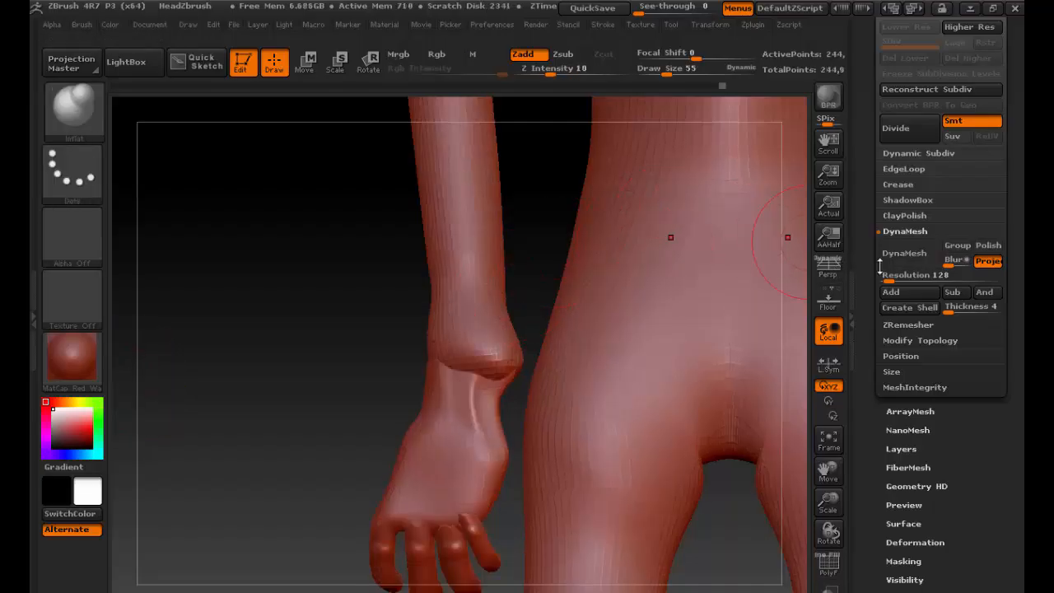
# Step: Set the DynaMesh resolution to 2048 and fuse the merged body and hand with DynaMesh
pyautogui.click(932, 276)
pyautogui.write('2')
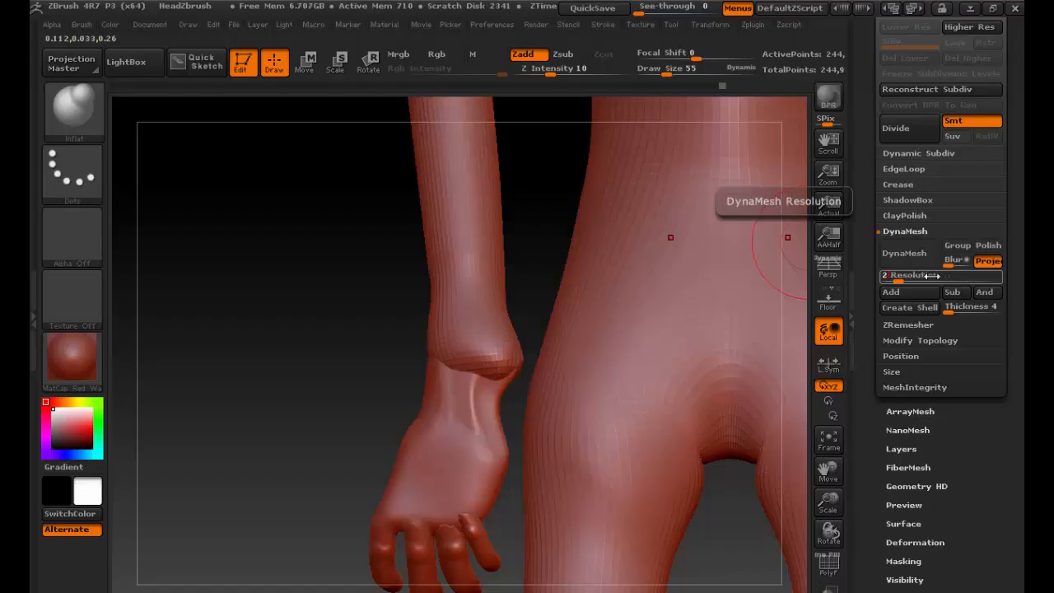
pyautogui.write('048')
pyautogui.press('Tab')
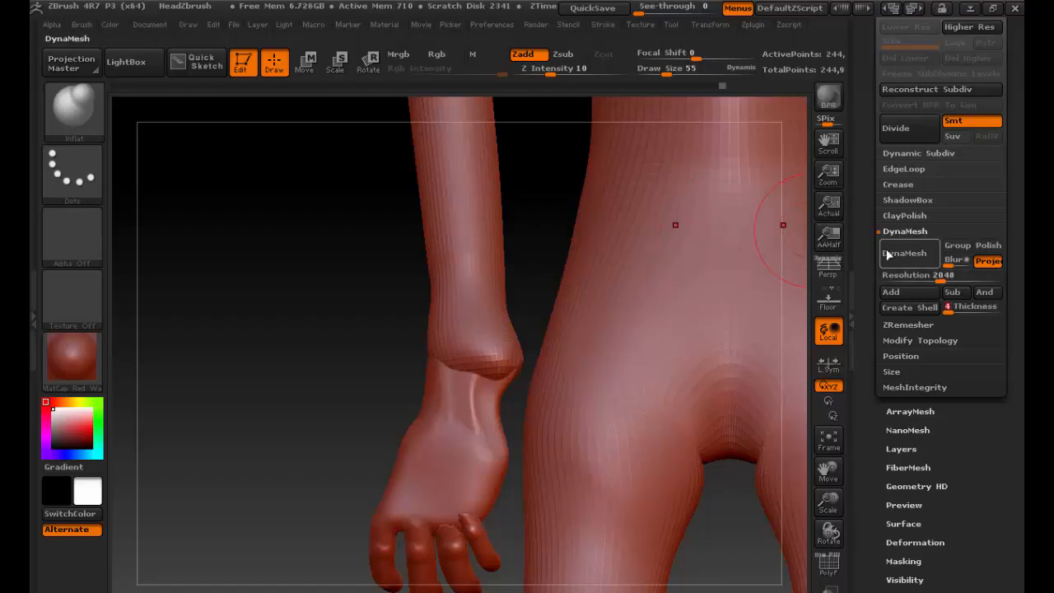
pyautogui.click(903, 256)
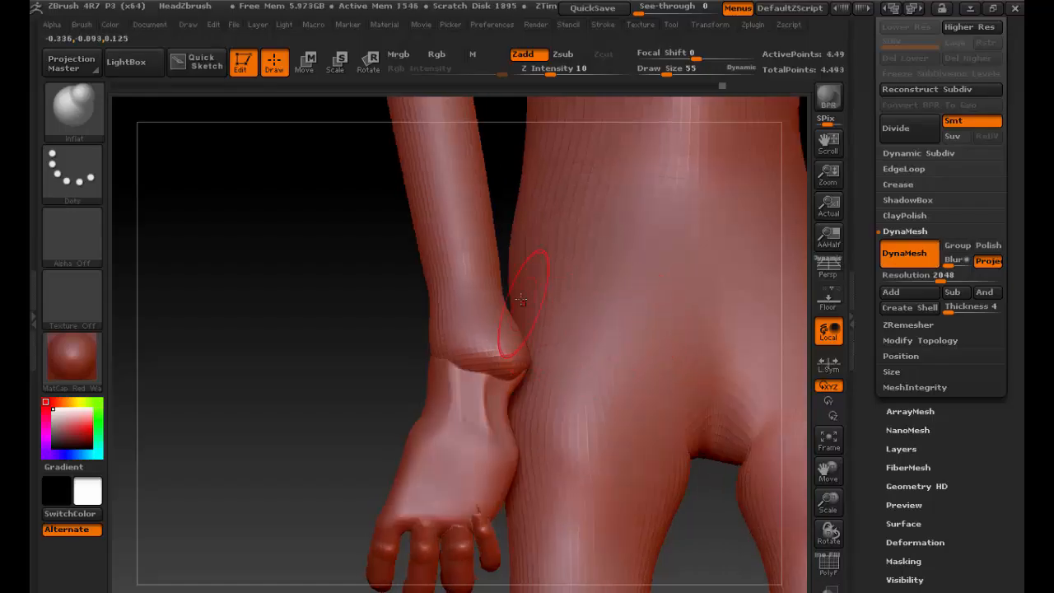
# Step: Smooth the seam between forearm and hand, and build up the wrist on both sides with the ClayBuildup brush
pyautogui.press('shift')
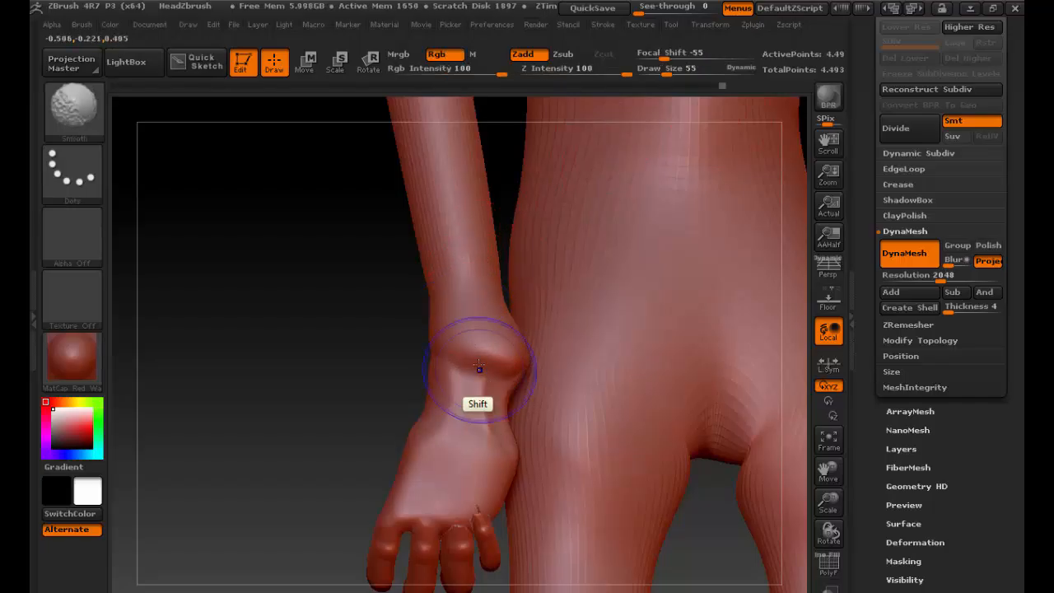
pyautogui.press('b')
pyautogui.press('b')
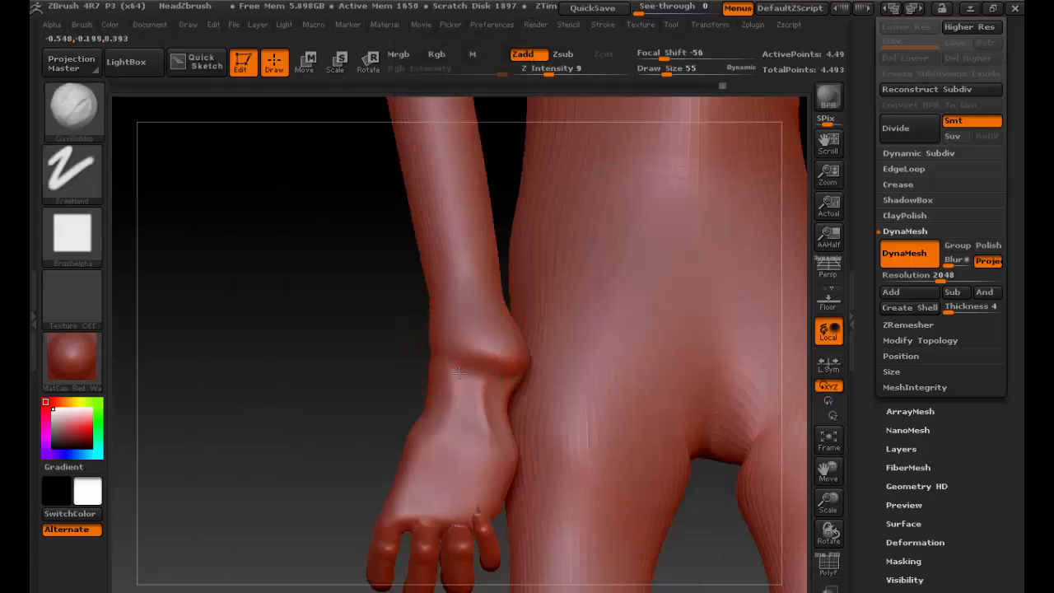
pyautogui.moveTo(465, 357)
pyautogui.mouseDown()
pyautogui.moveTo(488, 394)
pyautogui.moveTo(494, 362)
pyautogui.moveTo(478, 367)
pyautogui.moveTo(445, 334)
pyautogui.moveTo(436, 346)
pyautogui.mouseUp()
pyautogui.press('shift')
pyautogui.moveTo(353, 331); pyautogui.dragTo(541, 344)
pyautogui.moveTo(608, 323)
pyautogui.mouseDown()
pyautogui.moveTo(616, 316)
pyautogui.moveTo(576, 350)
pyautogui.moveTo(511, 371)
pyautogui.moveTo(503, 362)
pyautogui.moveTo(512, 371)
pyautogui.moveTo(547, 352)
pyautogui.moveTo(528, 373)
pyautogui.moveTo(530, 339)
pyautogui.moveTo(495, 387)
pyautogui.moveTo(520, 396)
pyautogui.moveTo(517, 368)
pyautogui.mouseUp()
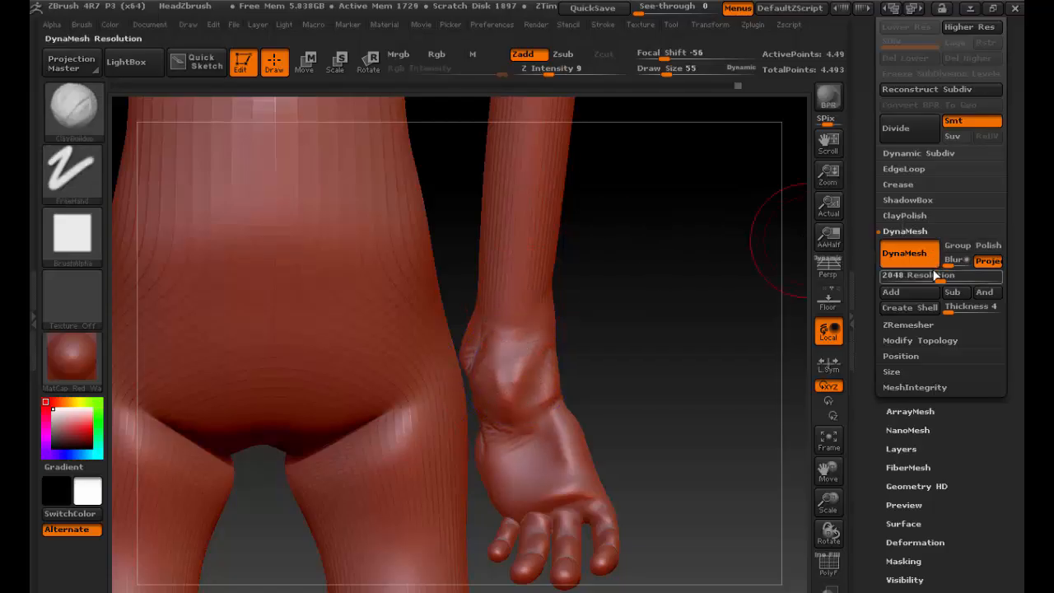
# Step: Set the DynaMesh resolution to 1024 and remesh the merged body and hand
pyautogui.write('1024')
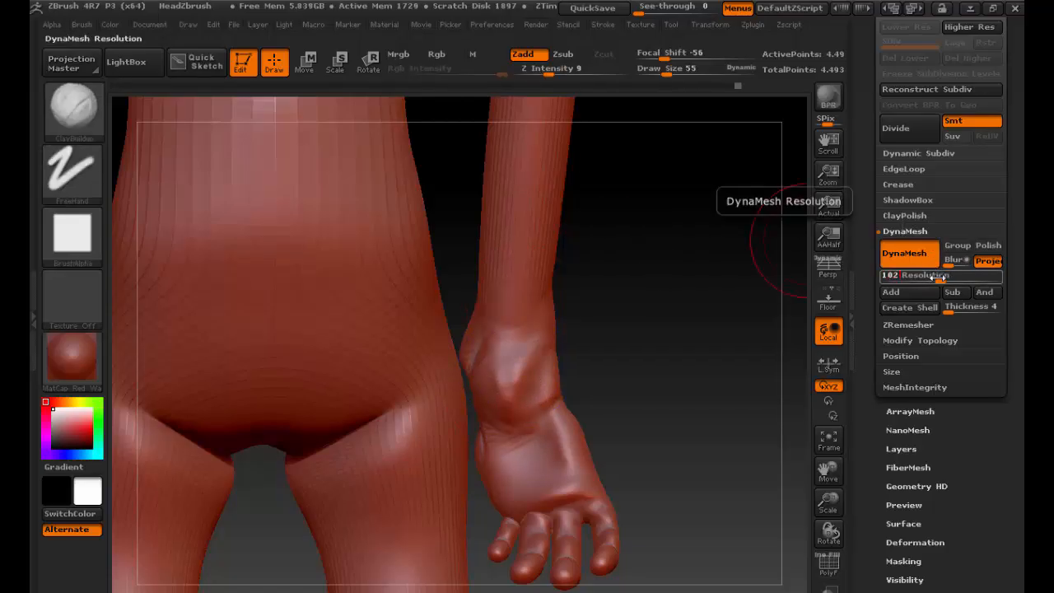
pyautogui.press('Return')
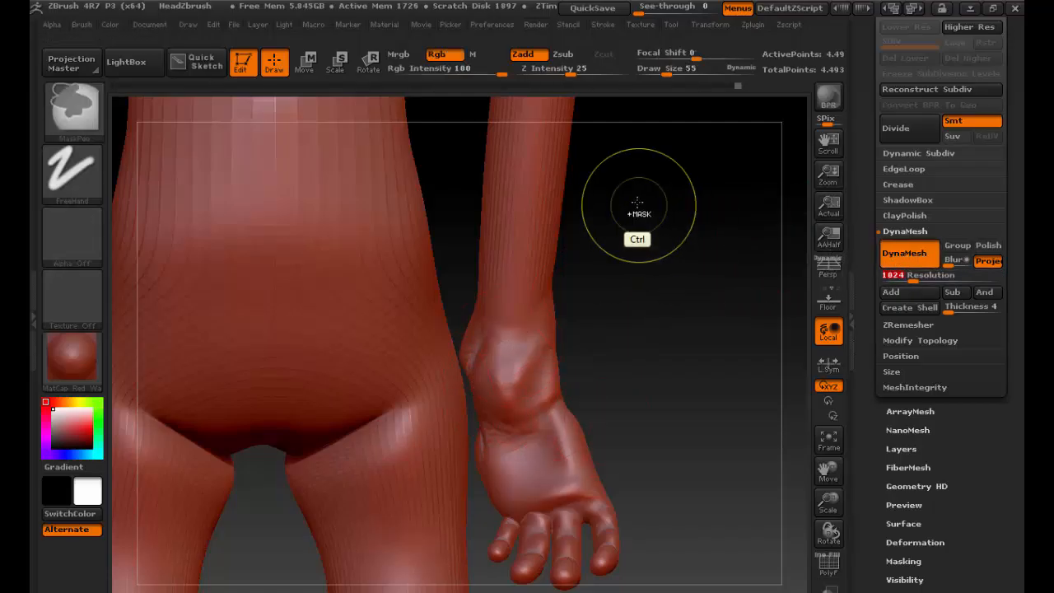
pyautogui.moveTo(640, 197)
pyautogui.keyDown('ctrl'); pyautogui.mouseDown()
pyautogui.moveTo(684, 257)
pyautogui.moveTo(720, 372)
pyautogui.mouseUp(); pyautogui.keyUp('ctrl')
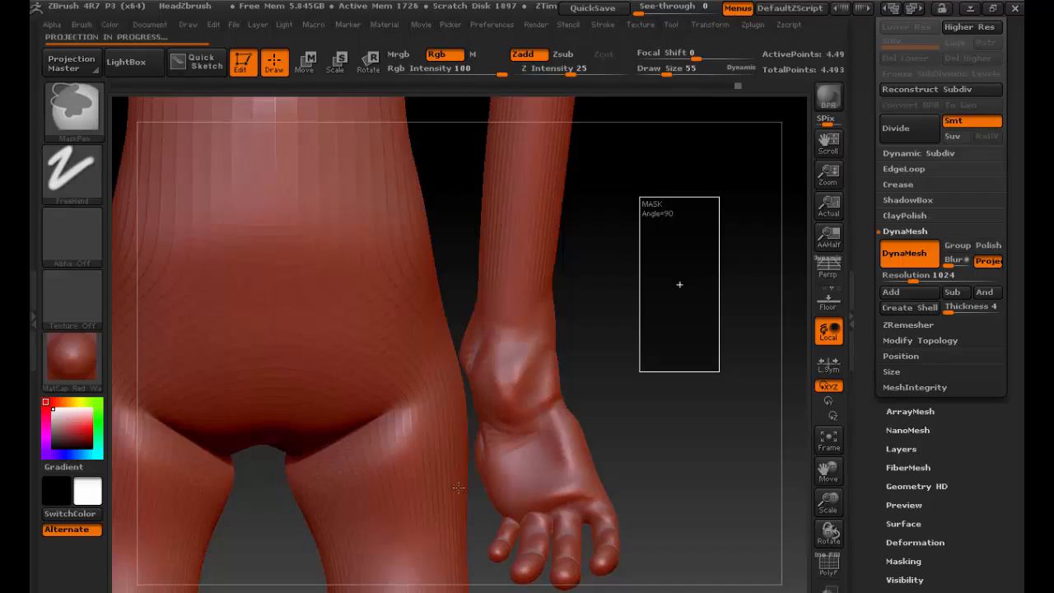
pyautogui.hotkey('alt', 'Tab')
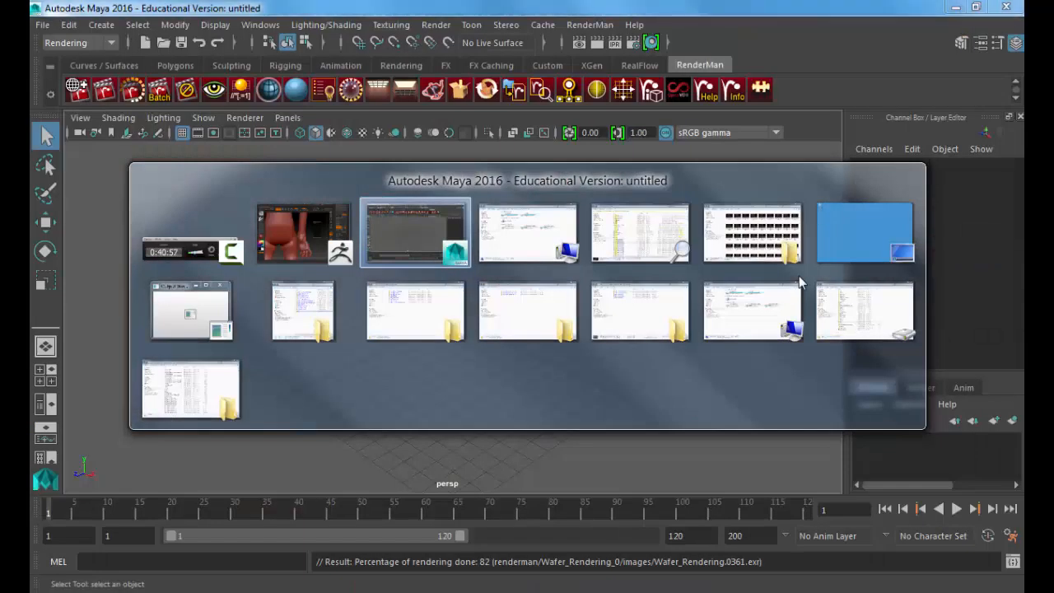
pyautogui.hotkey('alt', 'Tab')
pyautogui.hotkey('alt', 'Tab')
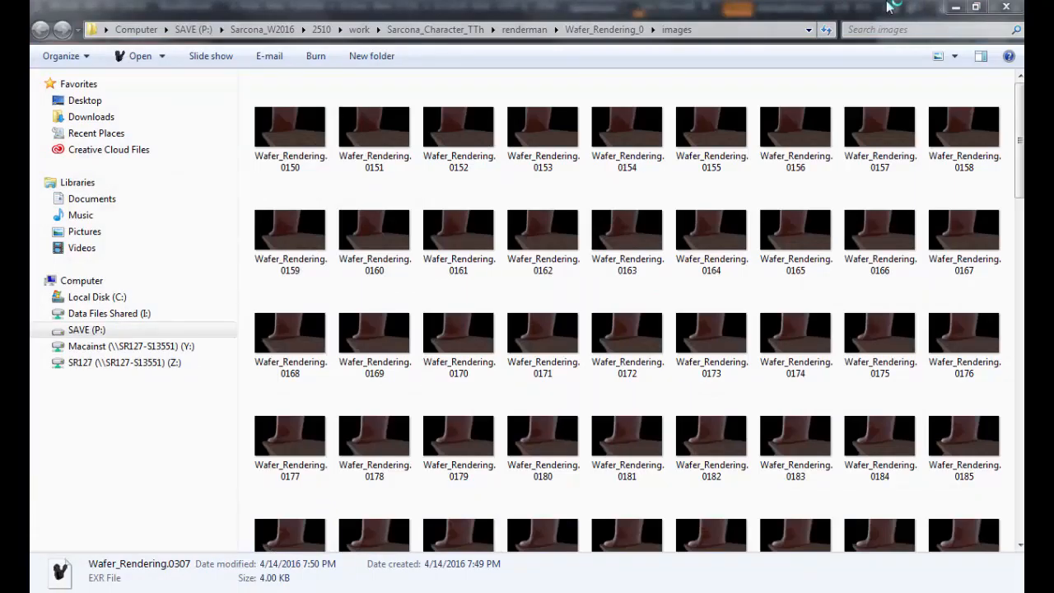
pyautogui.click(956, 7)
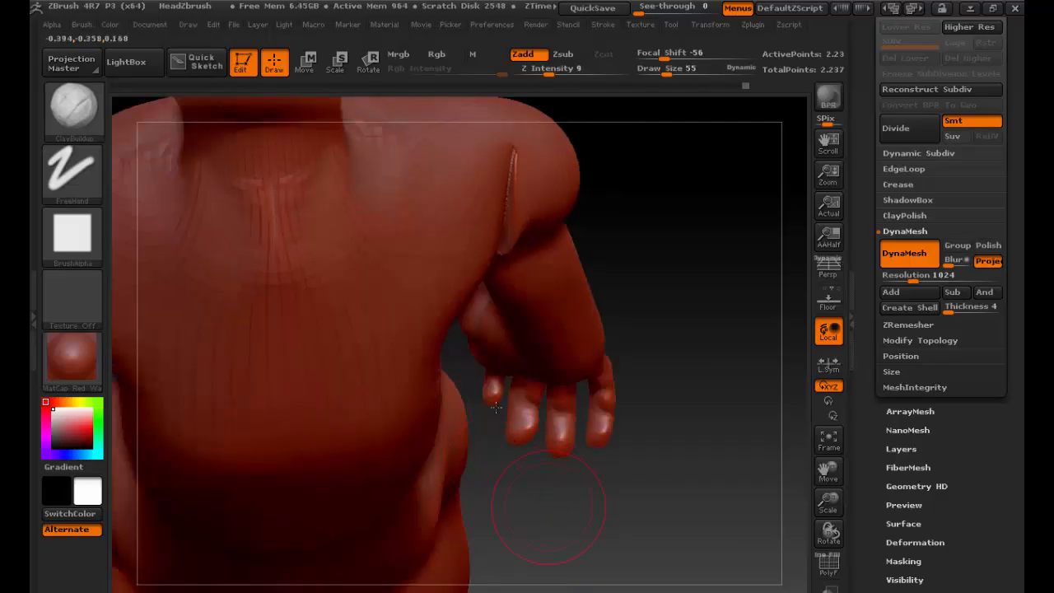
# Step: Try to trim the mesh along the gap between the thigh and the hand with the TrimCurve brush
pyautogui.moveTo(496, 407); pyautogui.dragTo(531, 340)
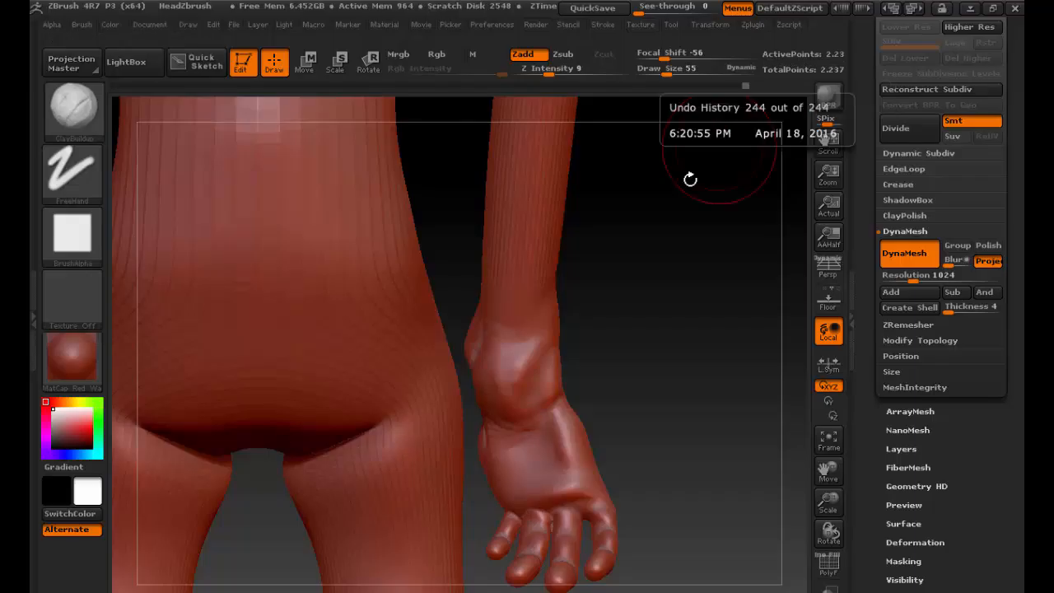
pyautogui.press('shift')
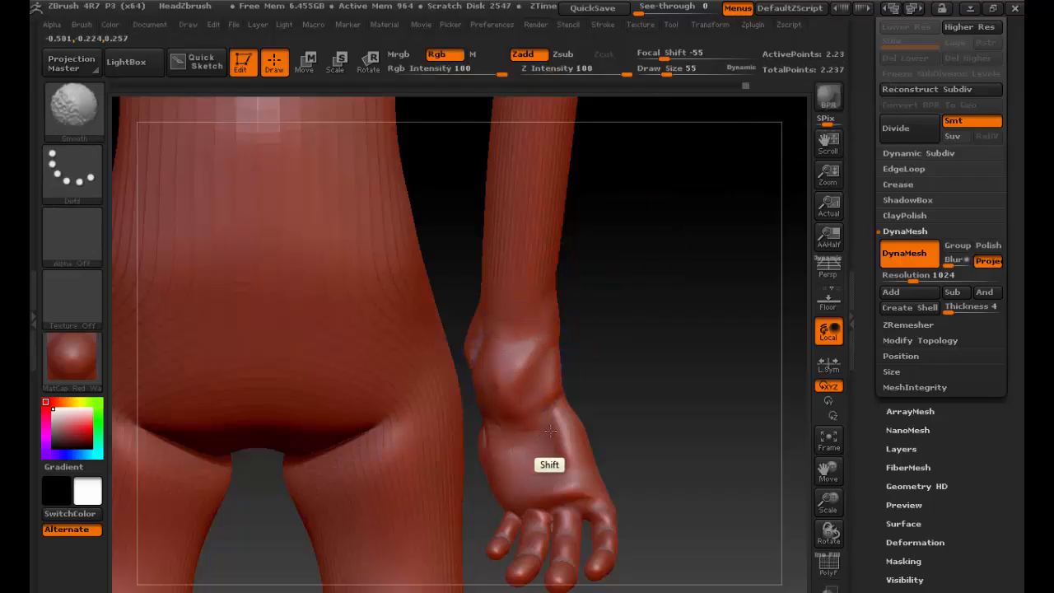
pyautogui.click(73, 115)
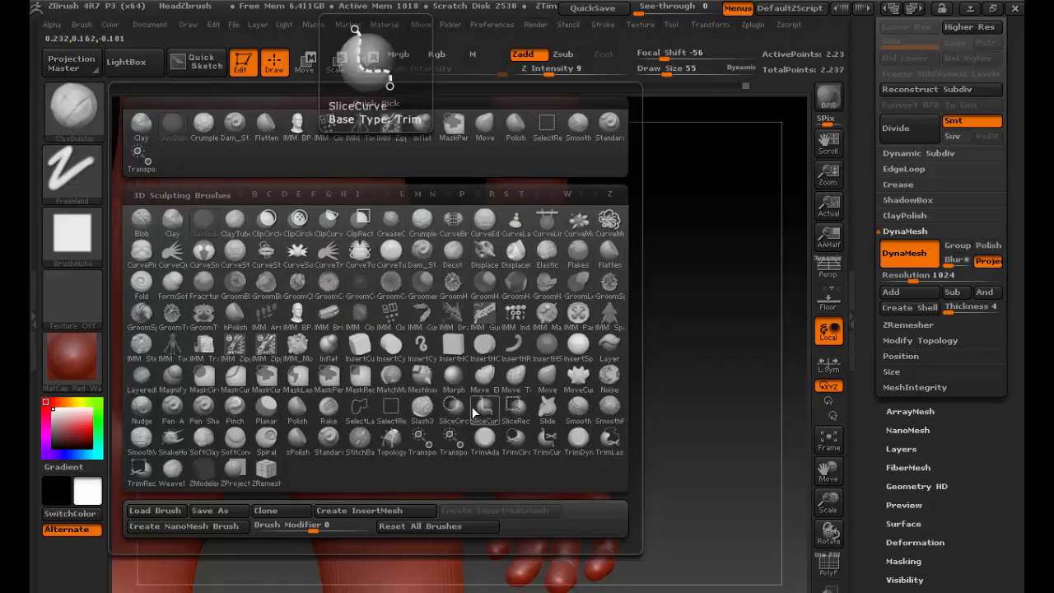
pyautogui.click(545, 445)
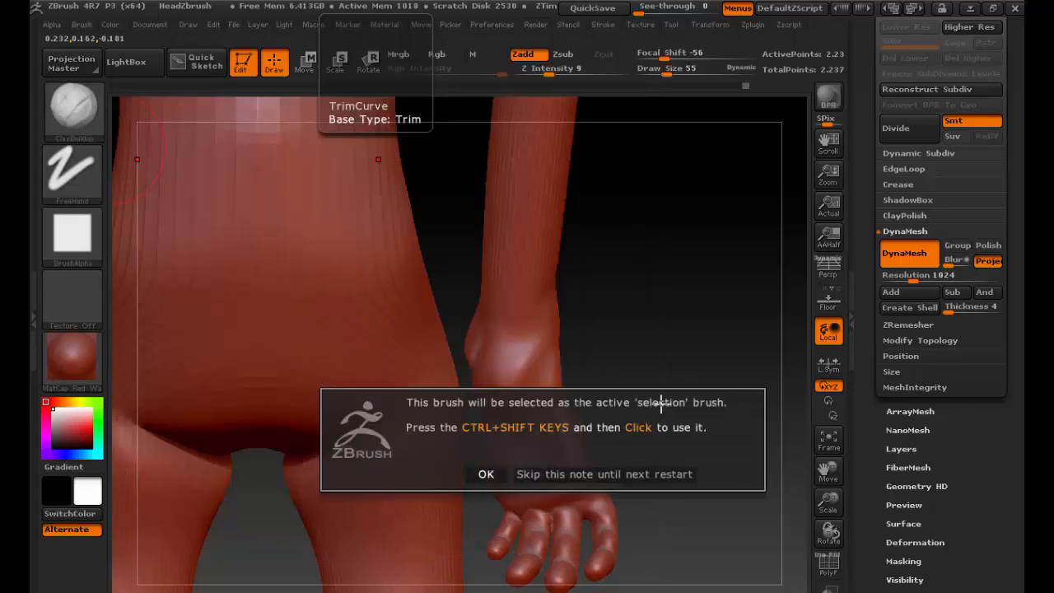
pyautogui.click(484, 471)
pyautogui.keyDown('alt'); pyautogui.moveTo(649, 410); pyautogui.dragTo(598, 322); pyautogui.keyUp('alt')
pyautogui.hotkey('ctrl', 'shift')
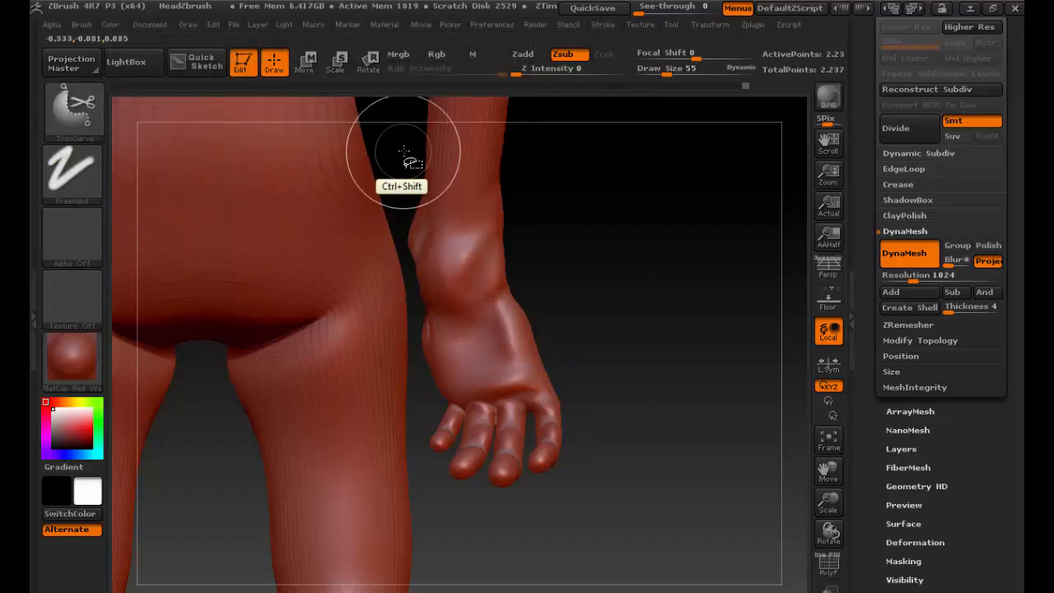
pyautogui.moveTo(403, 148)
pyautogui.keyDown('ctrl'); pyautogui.keyDown('shift'); pyautogui.mouseDown()
pyautogui.moveTo(403, 216)
pyautogui.moveTo(412, 185)
pyautogui.mouseUp(); pyautogui.keyUp('shift'); pyautogui.keyUp('ctrl')
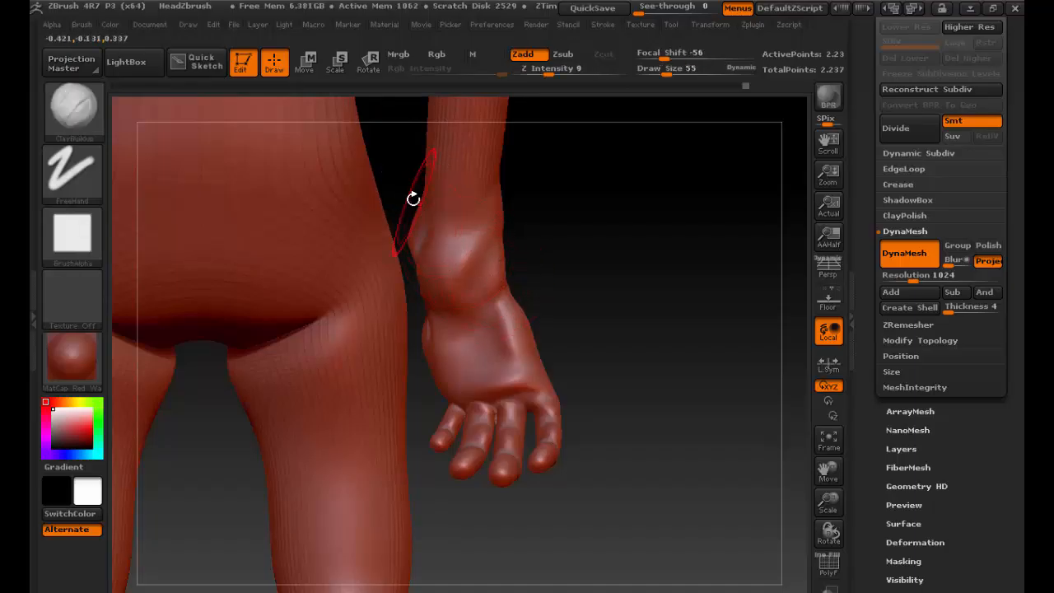
pyautogui.hotkey('ctrl', 'shift')
pyautogui.moveTo(401, 173)
pyautogui.keyDown('ctrl'); pyautogui.keyDown('shift'); pyautogui.mouseDown()
pyautogui.moveTo(449, 506)
pyautogui.moveTo(430, 466)
pyautogui.moveTo(438, 521)
pyautogui.moveTo(541, 502)
pyautogui.moveTo(601, 509)
pyautogui.moveTo(605, 537)
pyautogui.moveTo(628, 534)
pyautogui.moveTo(655, 454)
pyautogui.moveTo(550, 517)
pyautogui.moveTo(446, 536)
pyautogui.moveTo(406, 302)
pyautogui.moveTo(404, 196)
pyautogui.moveTo(453, 177)
pyautogui.moveTo(431, 264)
pyautogui.moveTo(441, 483)
pyautogui.moveTo(482, 532)
pyautogui.moveTo(443, 557)
pyautogui.mouseUp(); pyautogui.keyUp('shift'); pyautogui.keyUp('ctrl')
pyautogui.hotkey('ctrl', 'shift')
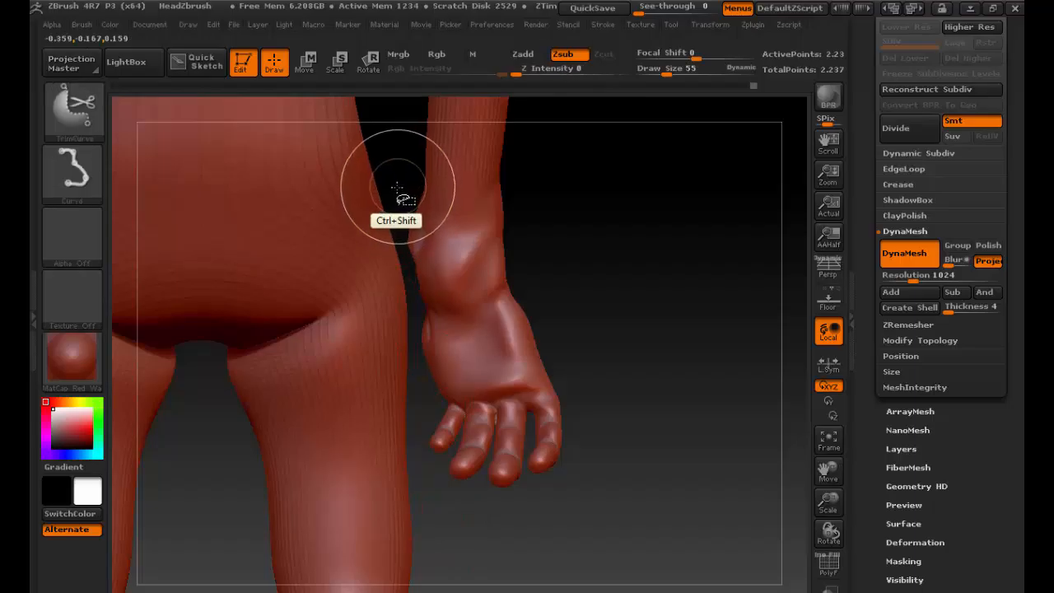
pyautogui.moveTo(411, 226)
pyautogui.keyDown('ctrl'); pyautogui.keyDown('shift'); pyautogui.mouseDown()
pyautogui.moveTo(409, 282)
pyautogui.moveTo(445, 460)
pyautogui.moveTo(420, 465)
pyautogui.moveTo(585, 525)
pyautogui.moveTo(417, 483)
pyautogui.moveTo(410, 316)
pyautogui.mouseUp(); pyautogui.keyUp('shift'); pyautogui.keyUp('ctrl')
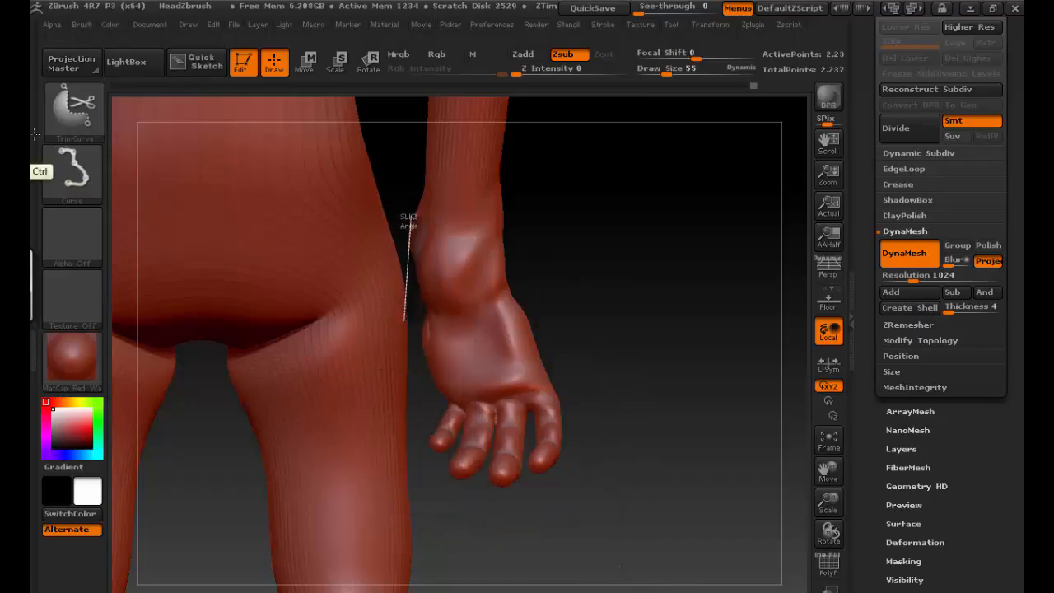
# Step: Cut off the hand, wrist and end of the forearm with the TrimCircle brush
pyautogui.click(72, 107)
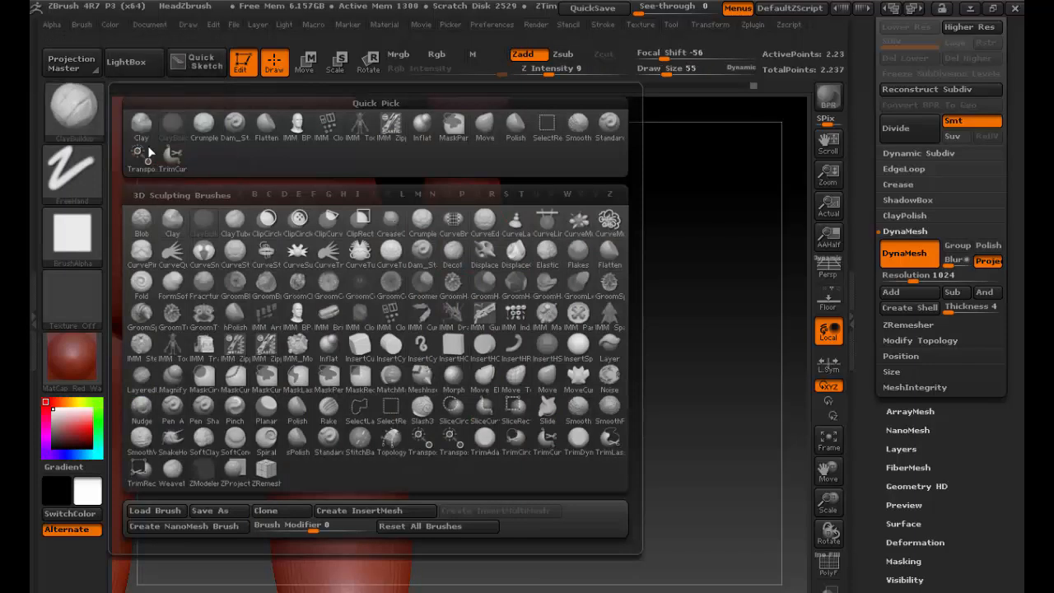
pyautogui.click(515, 445)
pyautogui.click(460, 472)
pyautogui.hotkey('ctrl', 'shift')
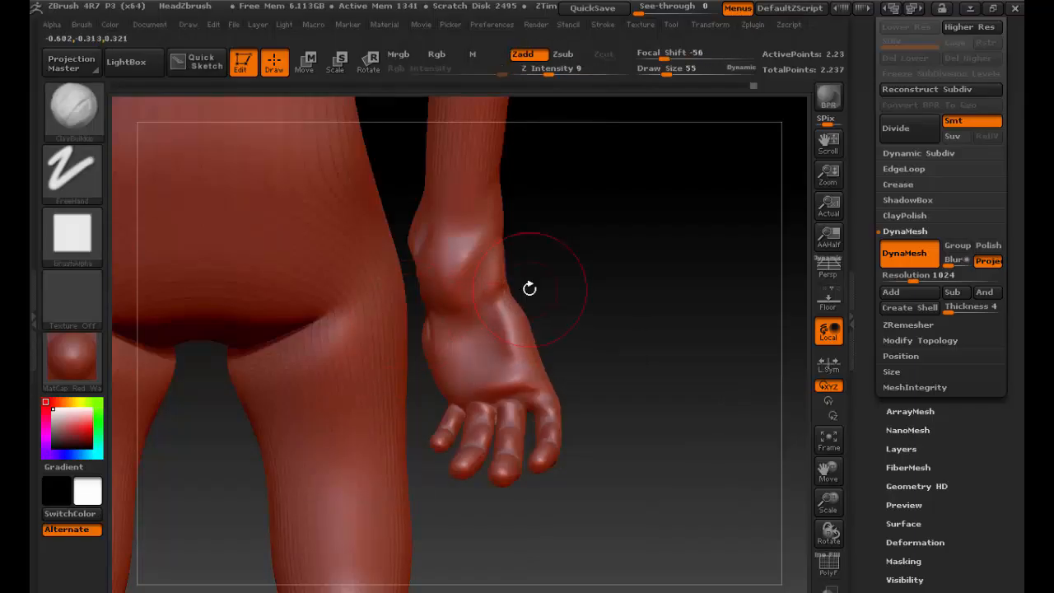
pyautogui.keyDown('ctrl'); pyautogui.keyDown('shift'); pyautogui.moveTo(492, 296); pyautogui.dragTo(646, 542); pyautogui.keyUp('shift'); pyautogui.keyUp('ctrl')
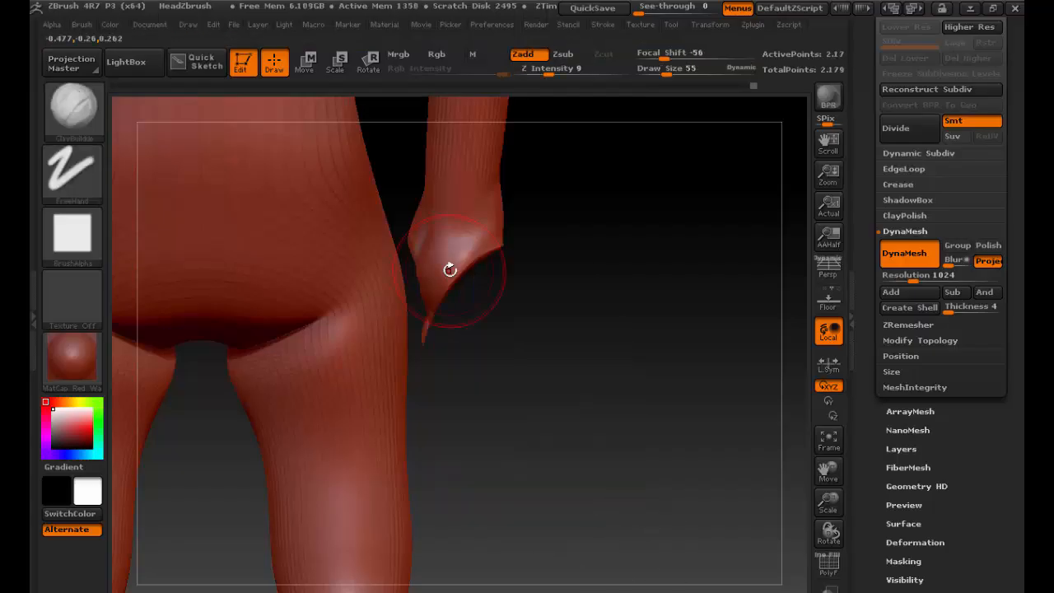
pyautogui.moveTo(412, 195)
pyautogui.keyDown('ctrl'); pyautogui.keyDown('shift'); pyautogui.mouseDown()
pyautogui.moveTo(468, 225)
pyautogui.moveTo(521, 298)
pyautogui.moveTo(538, 400)
pyautogui.moveTo(534, 346)
pyautogui.mouseUp(); pyautogui.keyUp('shift'); pyautogui.keyUp('ctrl')
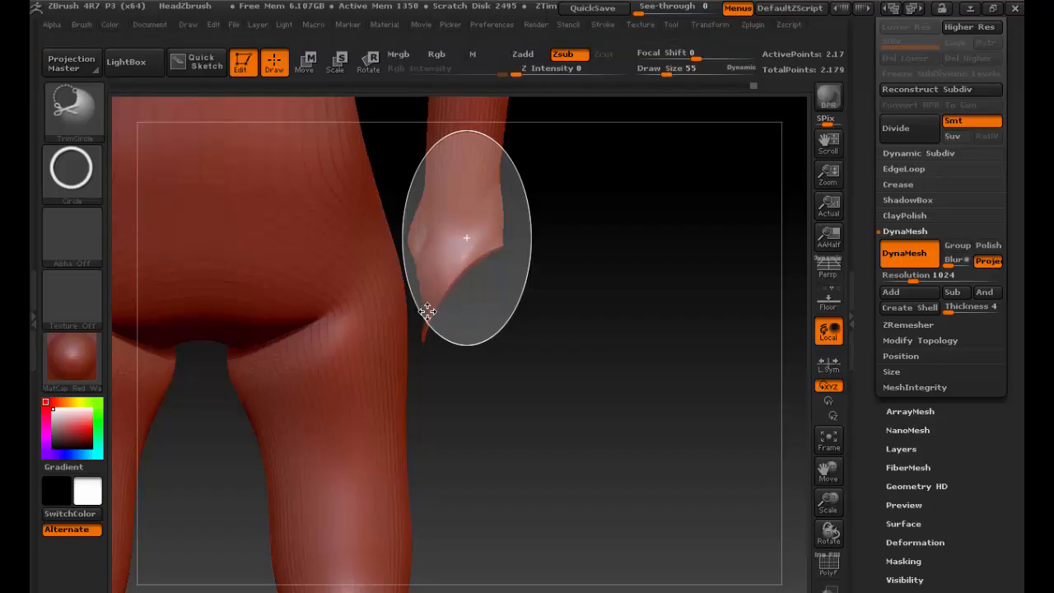
pyautogui.keyDown('ctrl'); pyautogui.keyDown('shift'); pyautogui.moveTo(427, 310); pyautogui.dragTo(447, 370); pyautogui.keyUp('shift'); pyautogui.keyUp('ctrl')
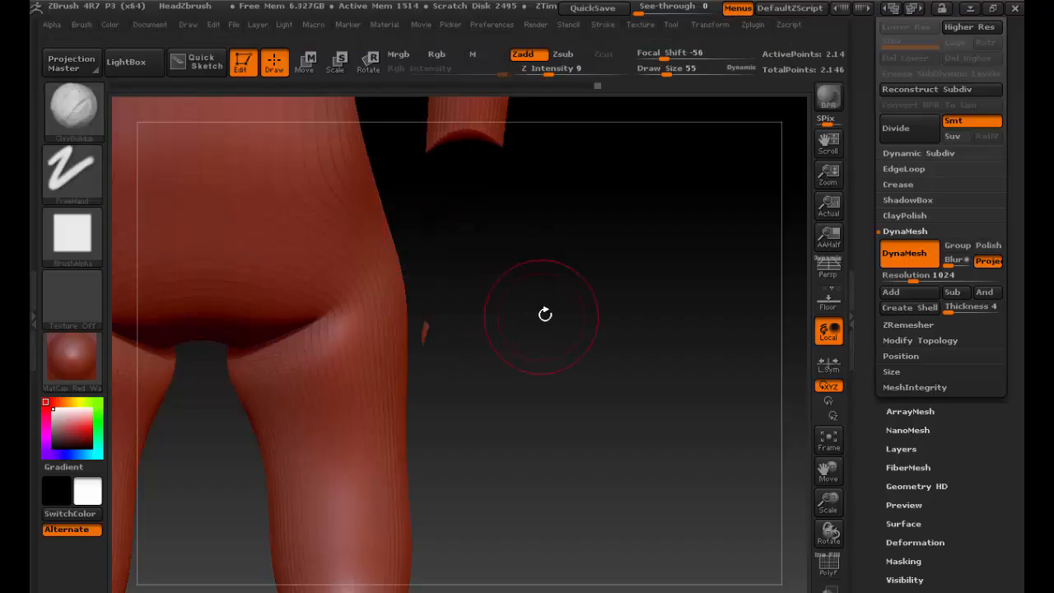
# Step: Try to trim away the small loose fragment beside the thigh with the TrimCircle brush
pyautogui.moveTo(543, 287)
pyautogui.mouseDown()
pyautogui.moveTo(396, 324)
pyautogui.moveTo(410, 326)
pyautogui.mouseUp()
pyautogui.keyDown('ctrl'); pyautogui.keyDown('shift'); pyautogui.moveTo(461, 299); pyautogui.dragTo(431, 376); pyautogui.keyUp('shift'); pyautogui.keyUp('ctrl')
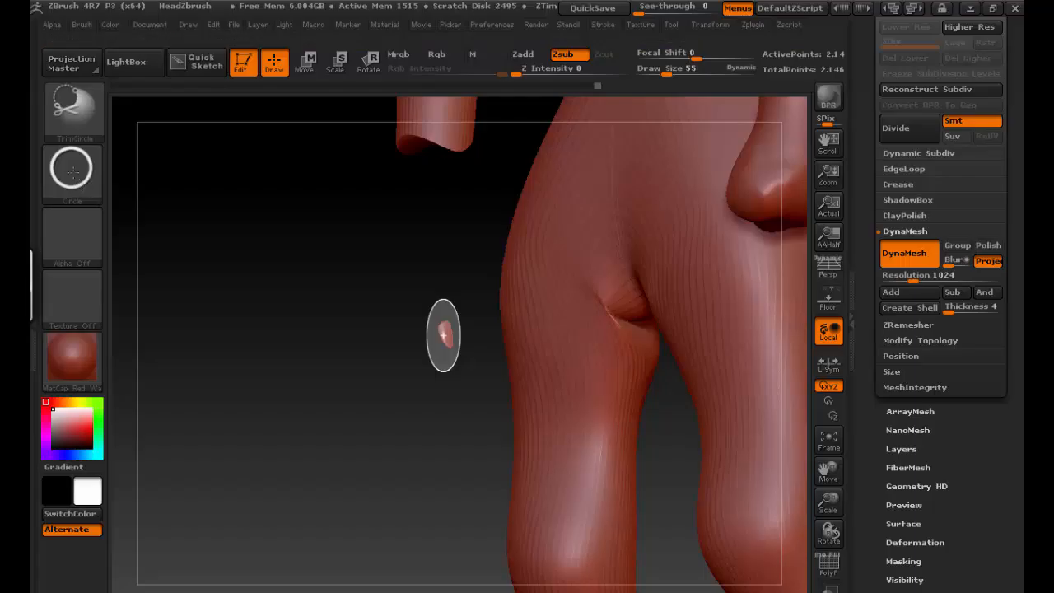
pyautogui.moveTo(443, 335); pyautogui.dragTo(444, 335)
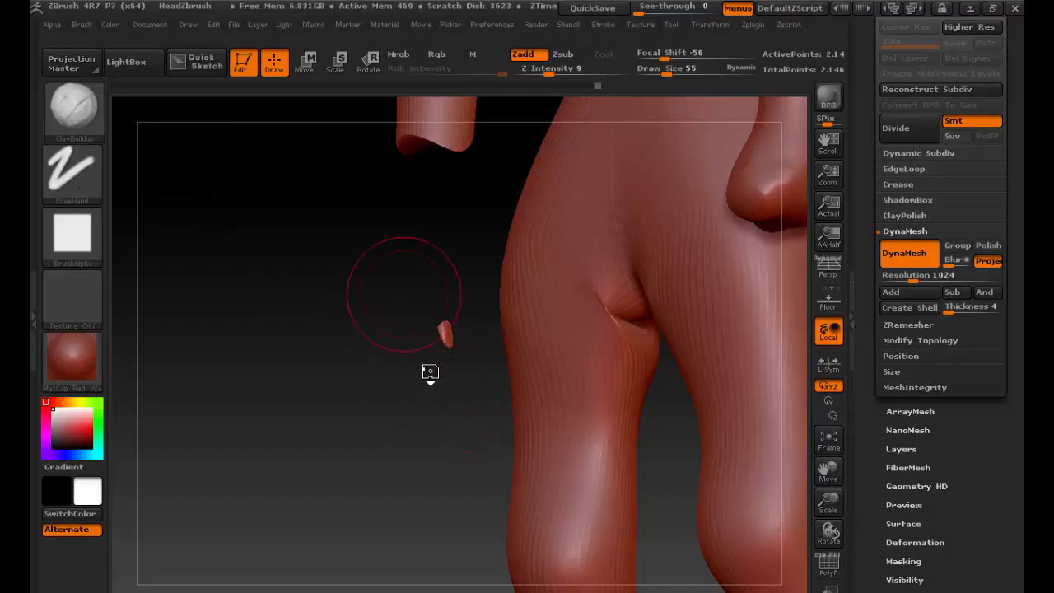
pyautogui.keyDown('alt'); pyautogui.moveTo(442, 382); pyautogui.dragTo(386, 351); pyautogui.keyUp('alt')
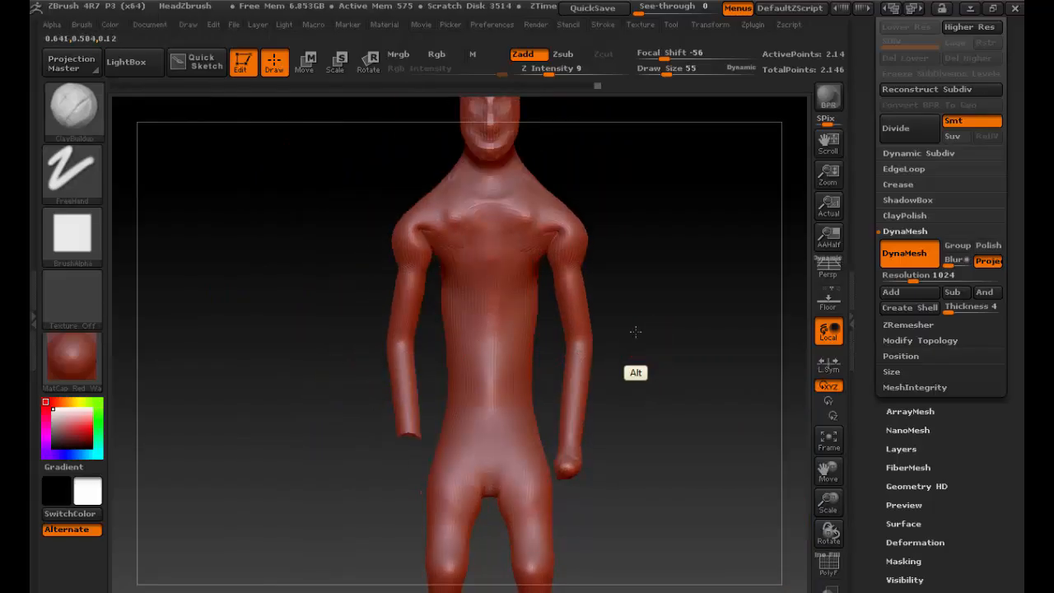
pyautogui.moveTo(636, 367); pyautogui.dragTo(611, 400)
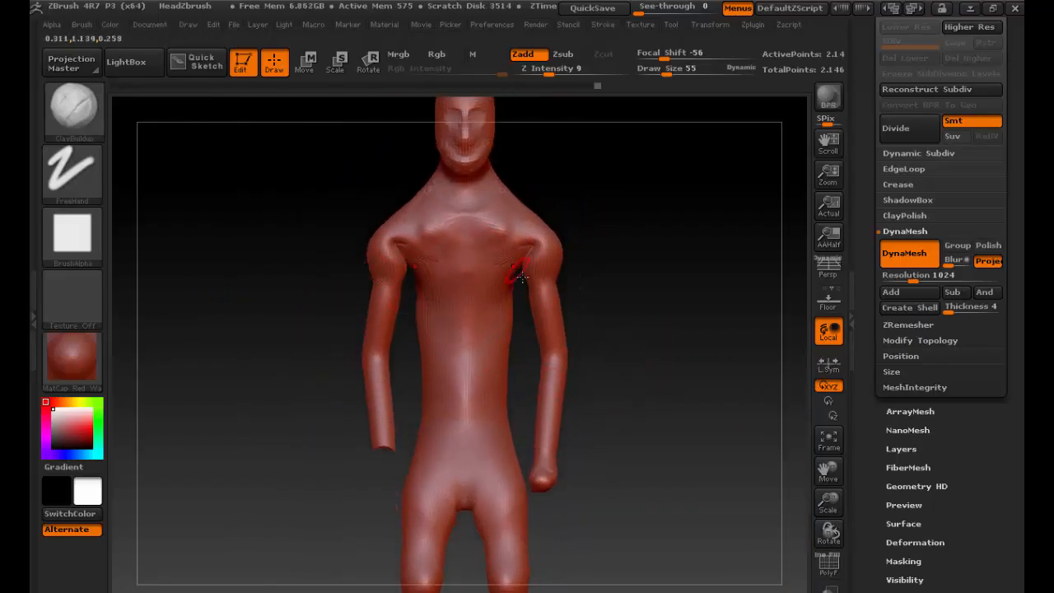
# Step: Press a round hollow into the middle of the abdomen with the Fold brush at draw size 156 and Z intensity 4
pyautogui.click(73, 106)
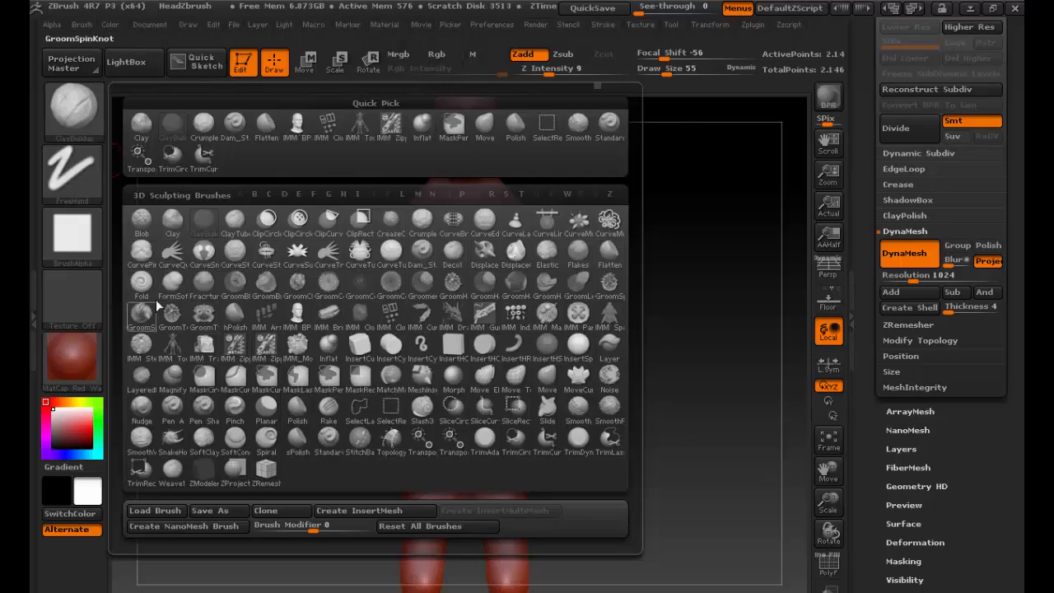
pyautogui.click(142, 283)
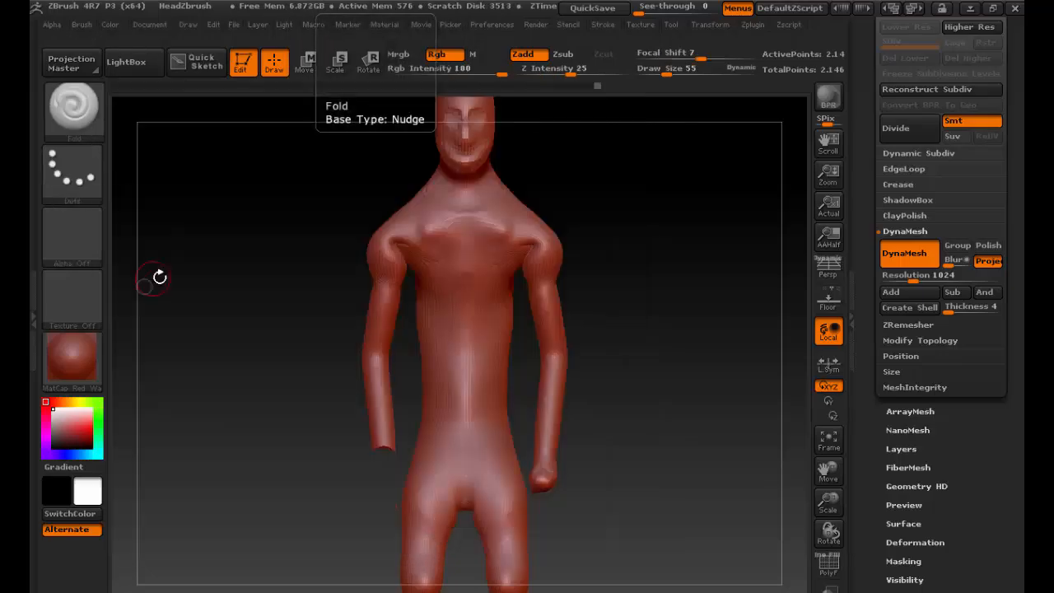
pyautogui.press('s')
pyautogui.moveTo(458, 332)
pyautogui.mouseDown()
pyautogui.moveTo(474, 332)
pyautogui.moveTo(461, 373)
pyautogui.mouseUp()
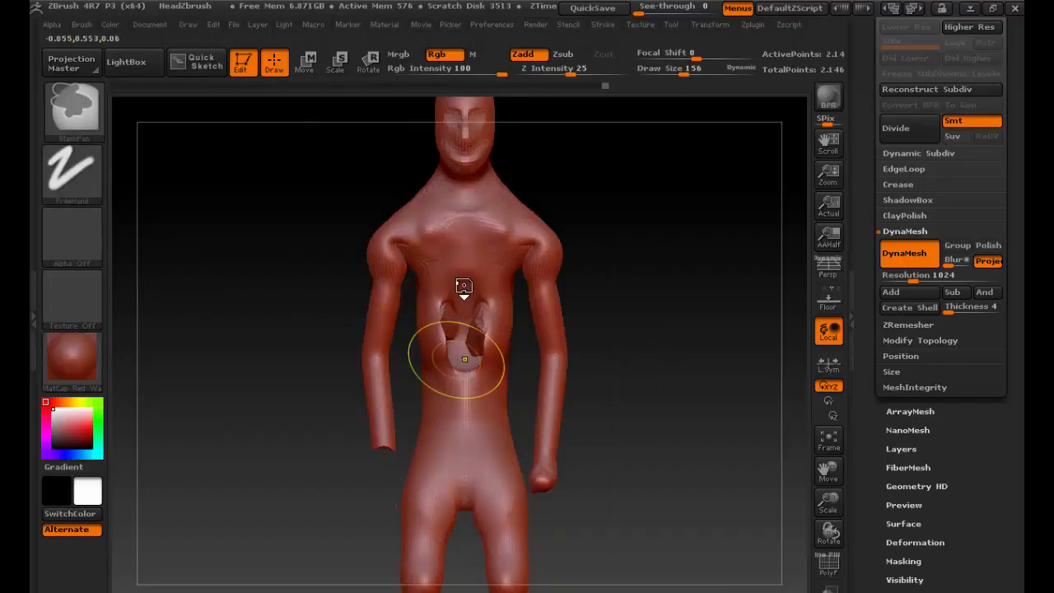
pyautogui.hotkey('ctrl', 'z')
pyautogui.moveTo(544, 73); pyautogui.dragTo(526, 73)
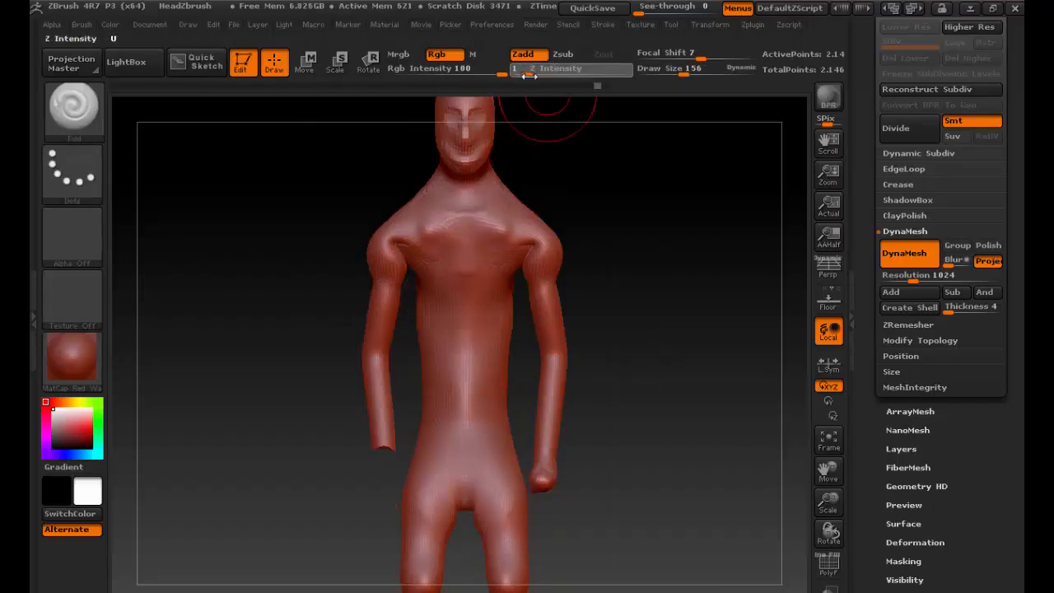
pyautogui.moveTo(547, 251)
pyautogui.mouseDown()
pyautogui.moveTo(555, 383)
pyautogui.moveTo(545, 484)
pyautogui.mouseUp()
pyautogui.moveTo(631, 420)
pyautogui.mouseDown()
pyautogui.moveTo(519, 438)
pyautogui.moveTo(636, 404)
pyautogui.mouseUp()
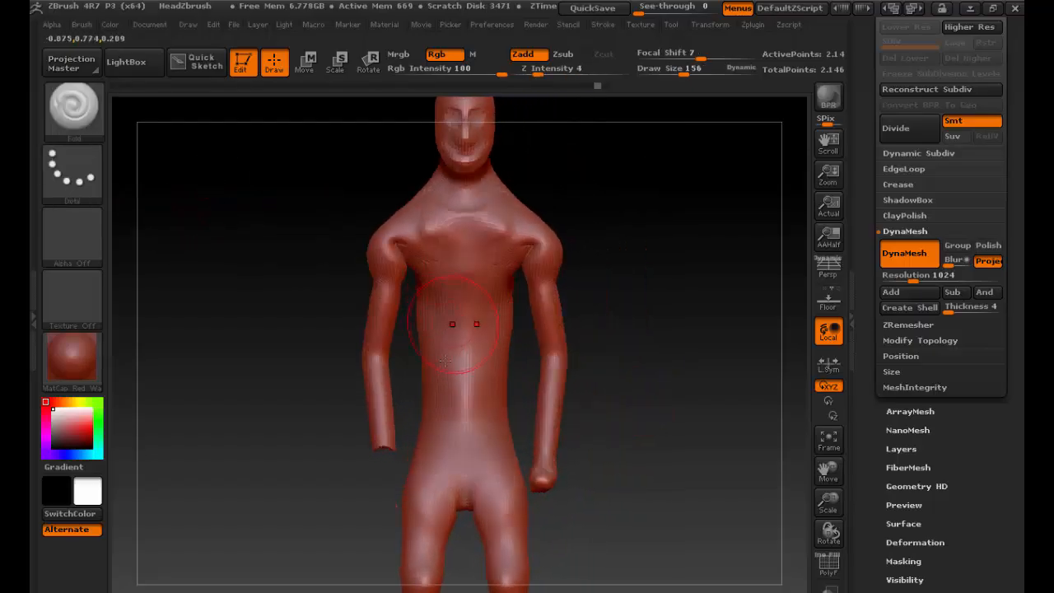
pyautogui.moveTo(464, 336); pyautogui.dragTo(470, 350)
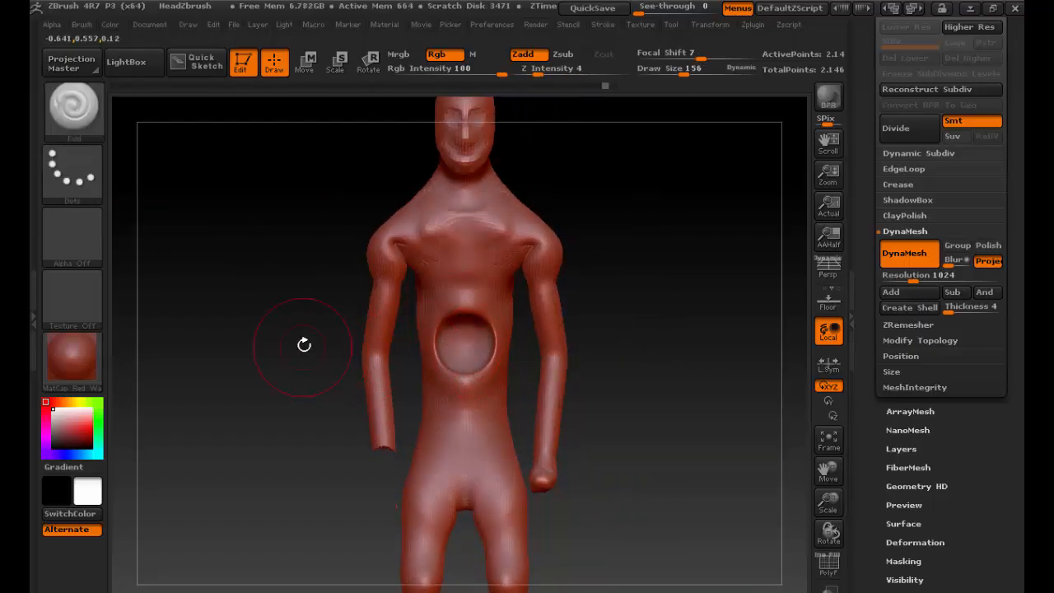
pyautogui.moveTo(306, 346)
pyautogui.mouseDown()
pyautogui.moveTo(225, 360)
pyautogui.moveTo(378, 318)
pyautogui.moveTo(265, 365)
pyautogui.moveTo(301, 362)
pyautogui.mouseUp()
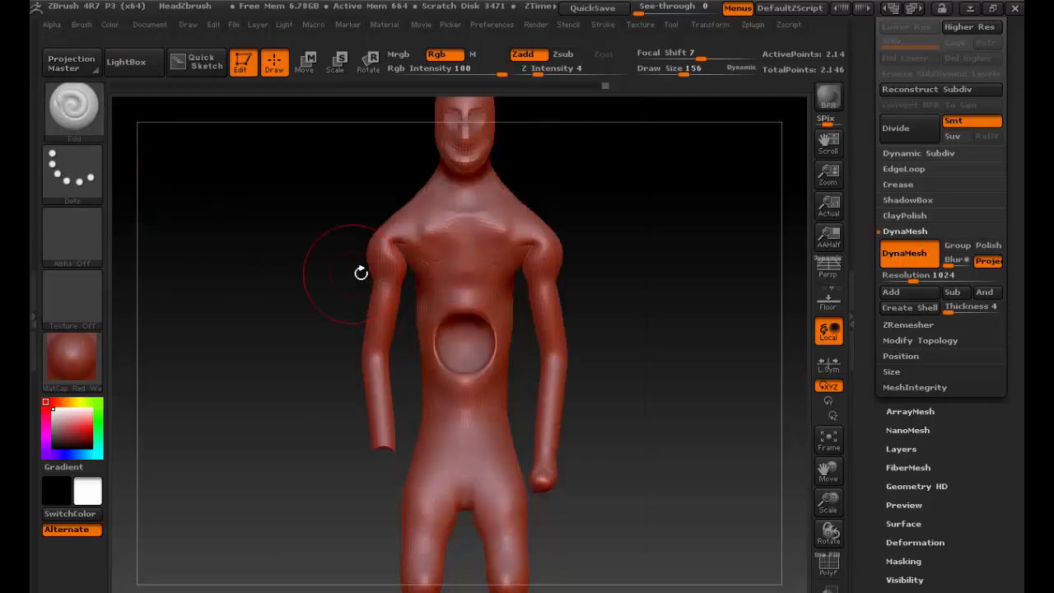
# Step: Open the LightBox library at its project files
pyautogui.click(91, 130)
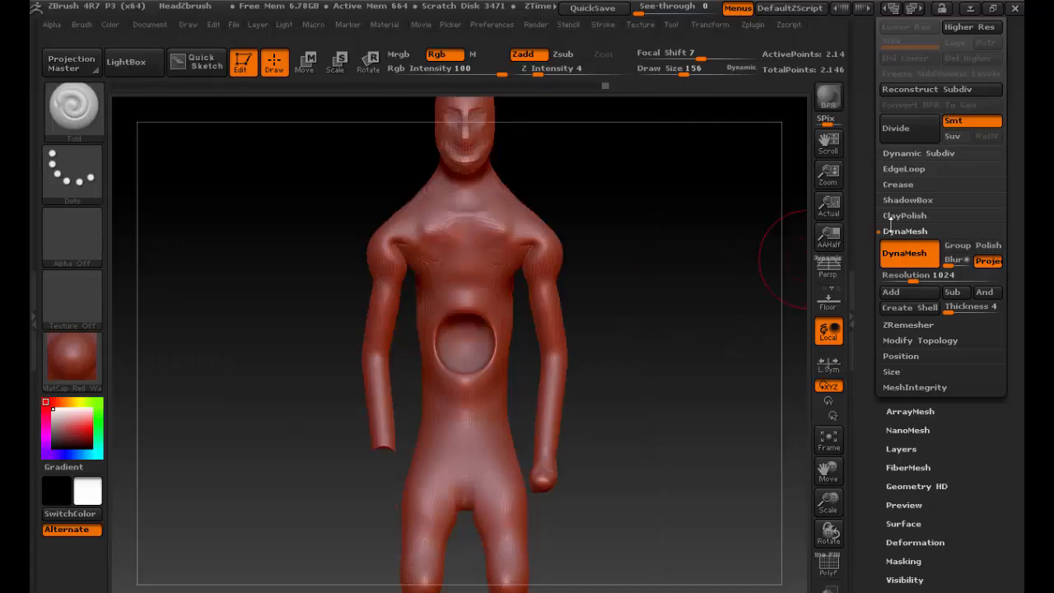
pyautogui.moveTo(867, 268); pyautogui.dragTo(873, 301)
pyautogui.click(126, 62)
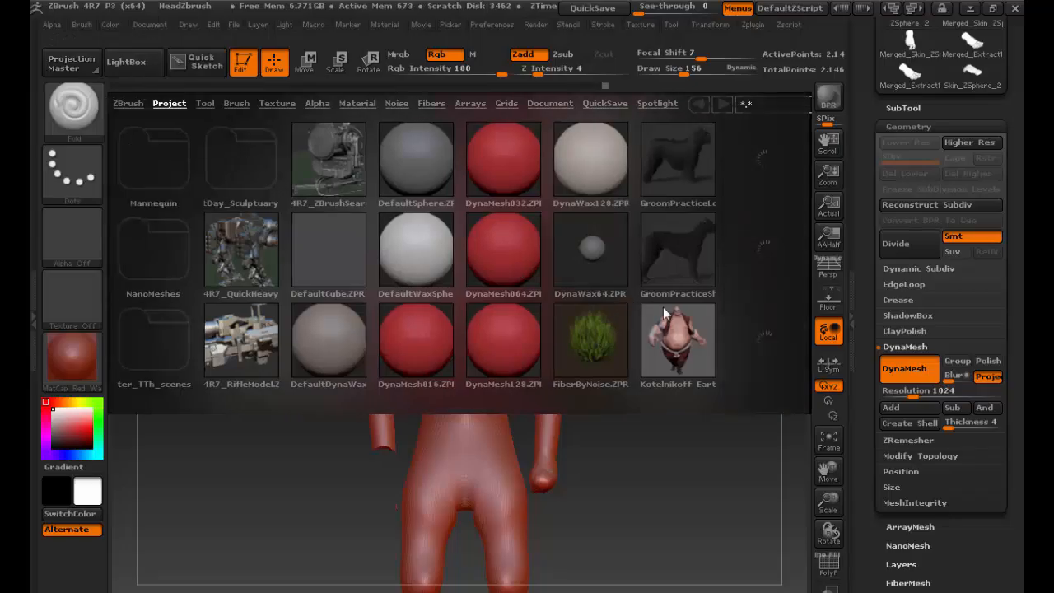
# Step: Find the Kotelnikoff Earthquake sample project among the LightBox project files and load it
pyautogui.moveTo(702, 323); pyautogui.dragTo(541, 324)
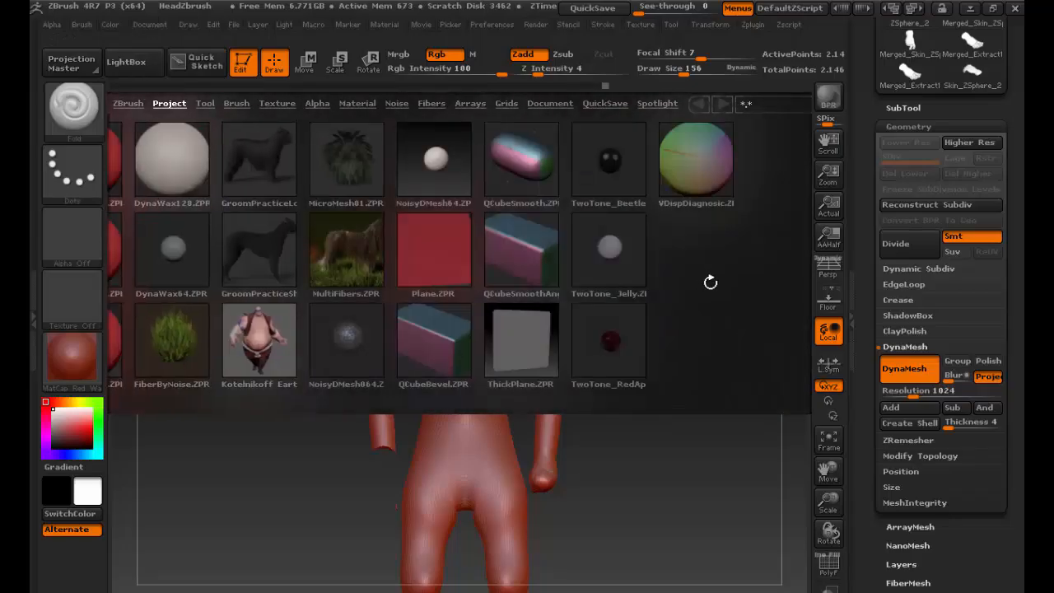
pyautogui.moveTo(711, 283)
pyautogui.mouseDown()
pyautogui.moveTo(637, 294)
pyautogui.moveTo(720, 297)
pyautogui.mouseUp()
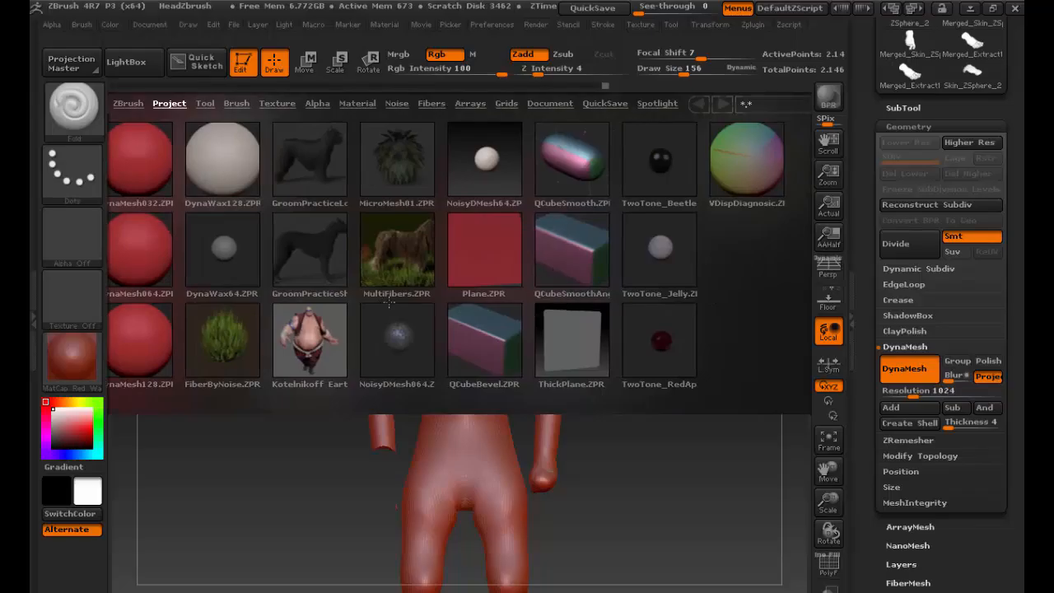
pyautogui.moveTo(389, 303); pyautogui.dragTo(575, 312)
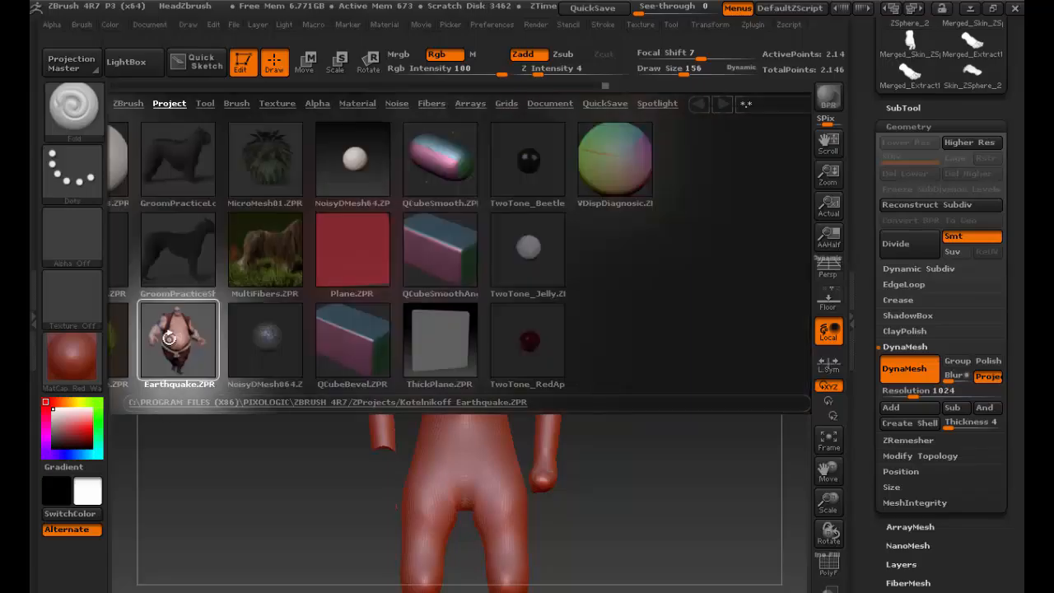
pyautogui.doubleClick(195, 317)
pyautogui.click(557, 353)
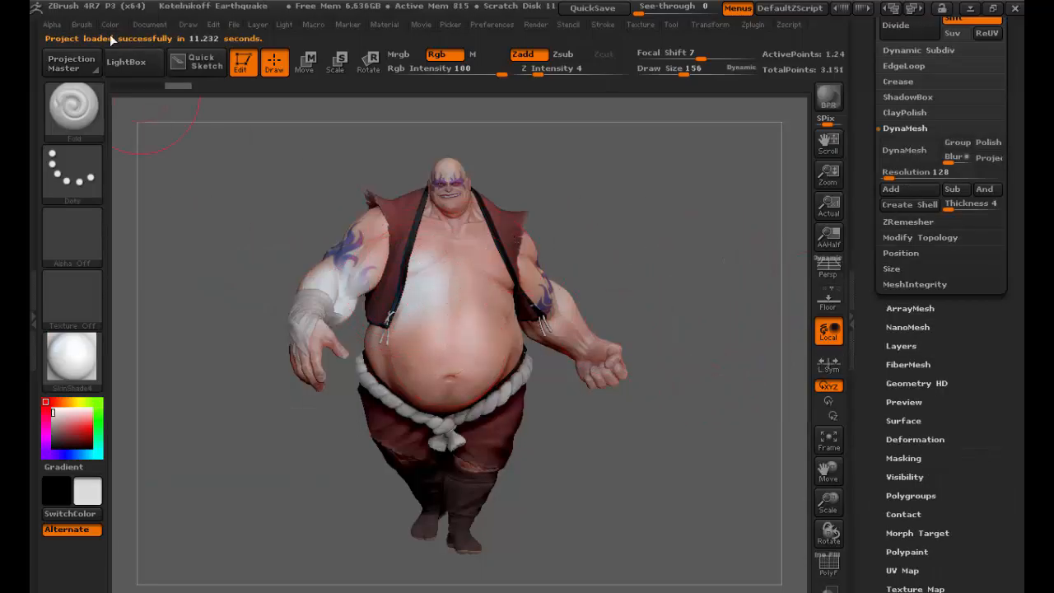
# Step: Create a new blank document in place of the canvas showing the Earthquake character
pyautogui.click(81, 24)
pyautogui.click(150, 24)
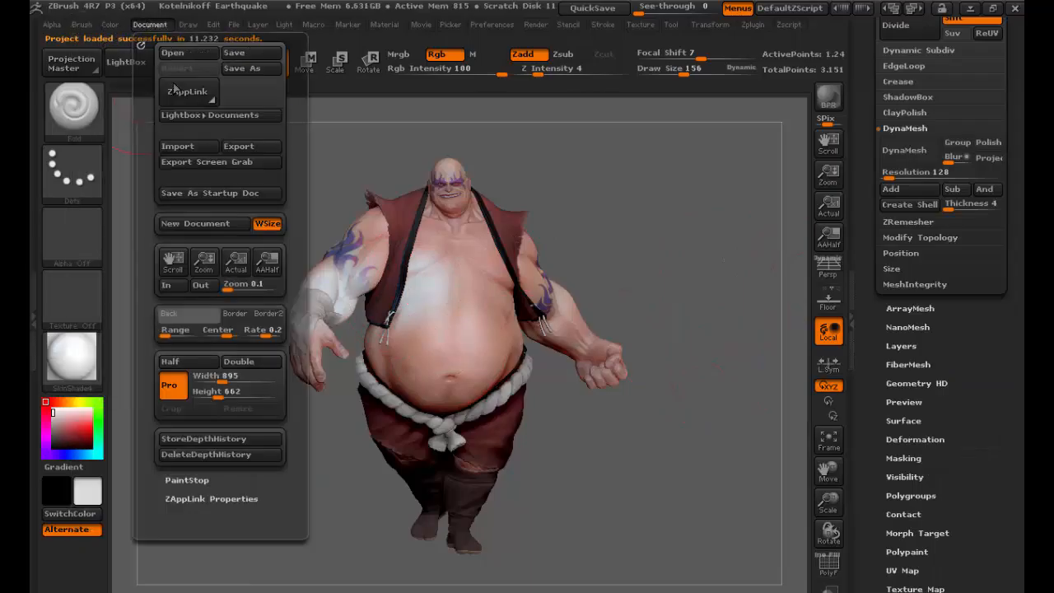
pyautogui.click(187, 223)
pyautogui.click(579, 355)
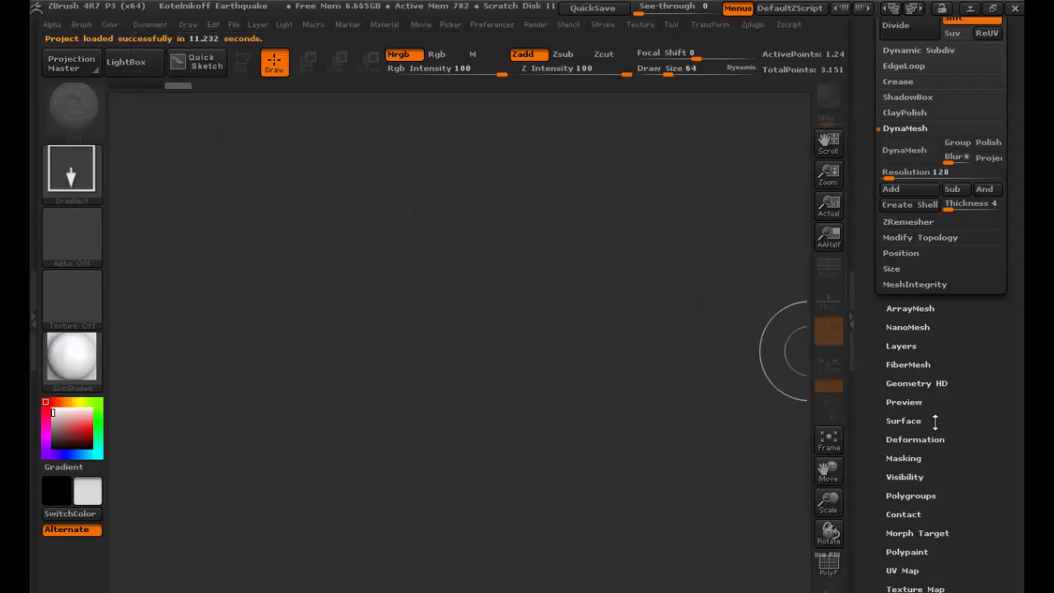
# Step: Reopen the LightBox project files and browse through the sample projects
pyautogui.moveTo(868, 481); pyautogui.dragTo(865, 450)
pyautogui.scroll(4, 904, 202)
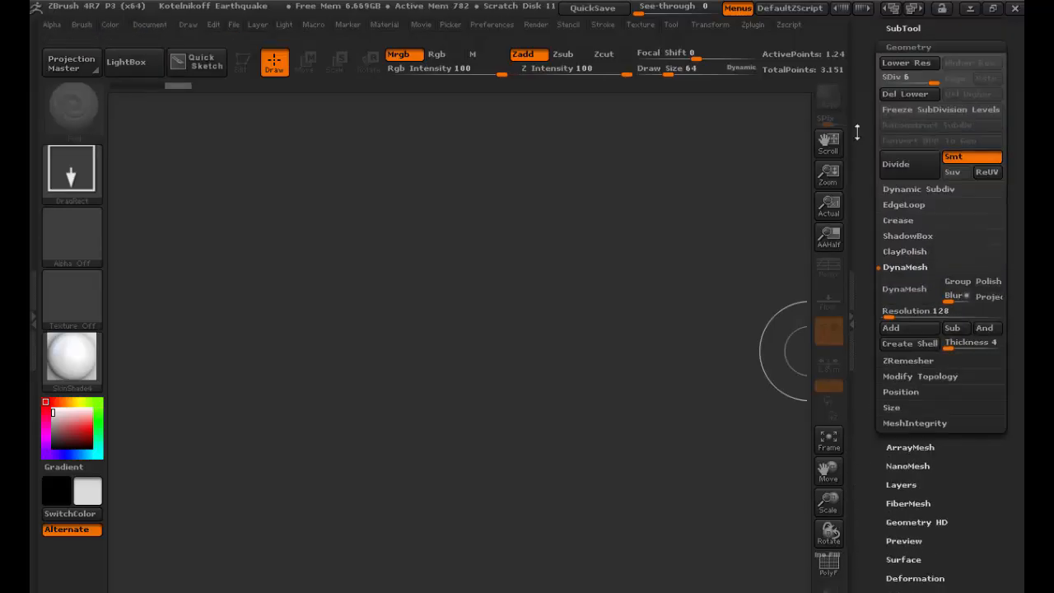
pyautogui.moveTo(866, 143); pyautogui.dragTo(865, 376)
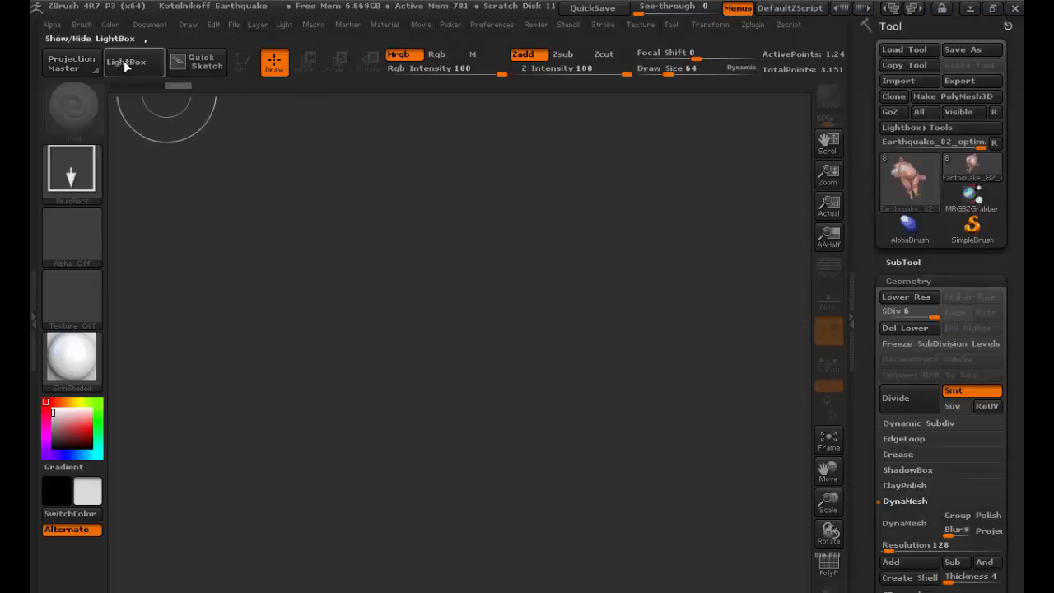
pyautogui.click(126, 64)
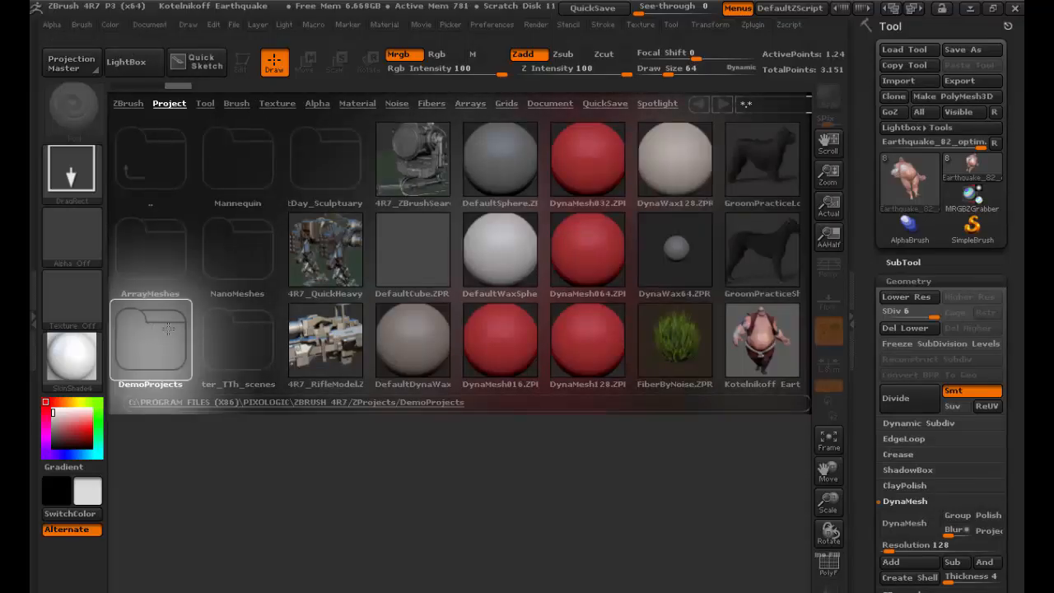
pyautogui.scroll(-2, 168, 328)
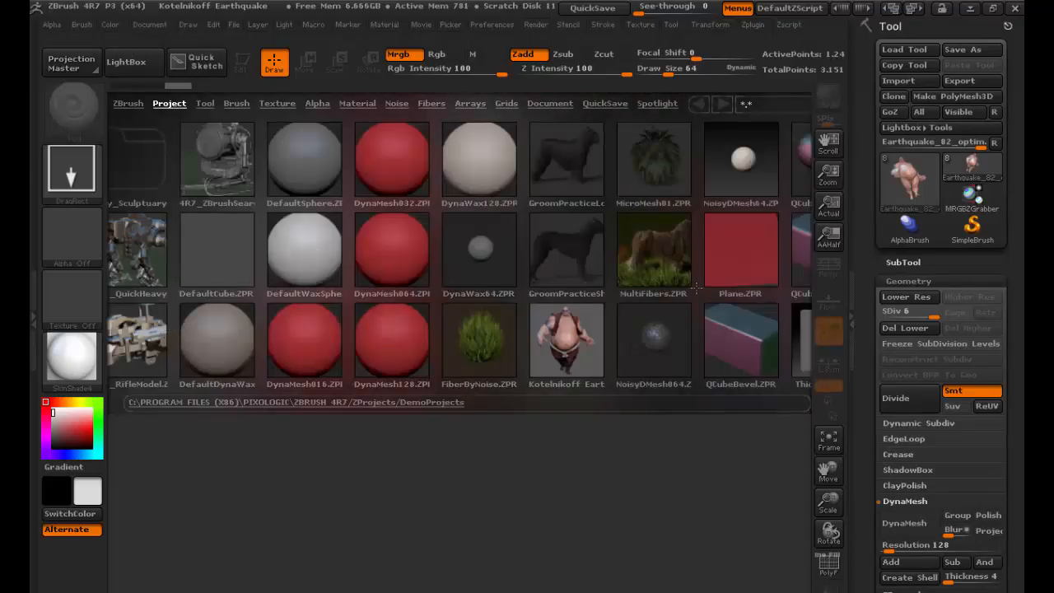